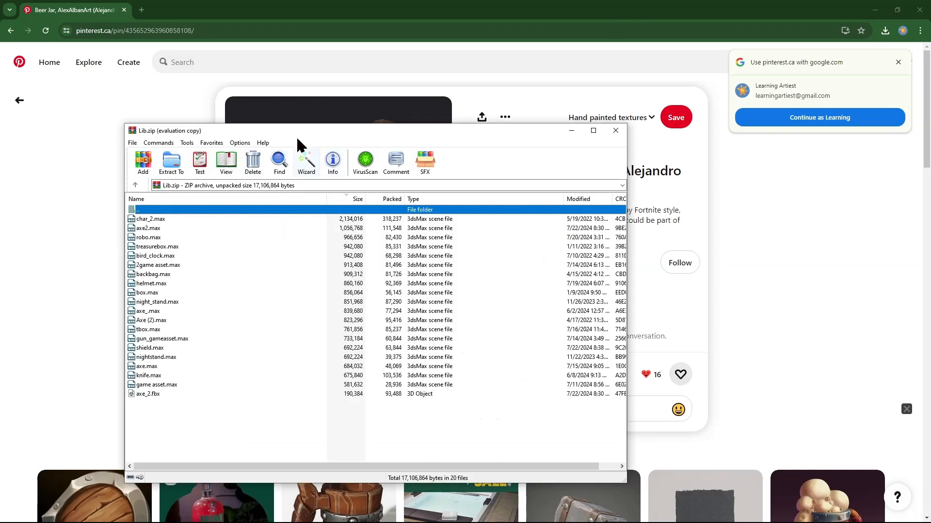
# Step: Look over the model files in the Lib.zip archive, then close the archive window
pyautogui.moveTo(293, 129); pyautogui.dragTo(475, 89)
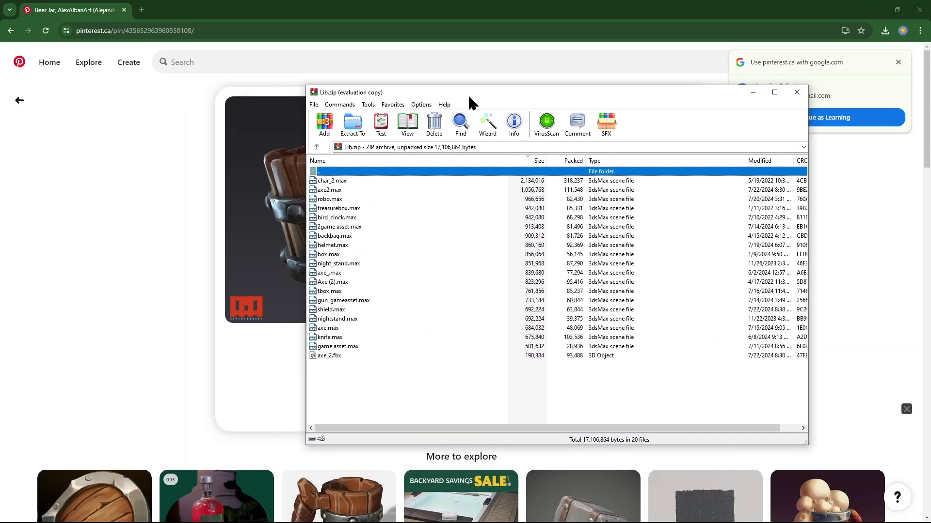
pyautogui.moveTo(414, 91); pyautogui.dragTo(461, 77)
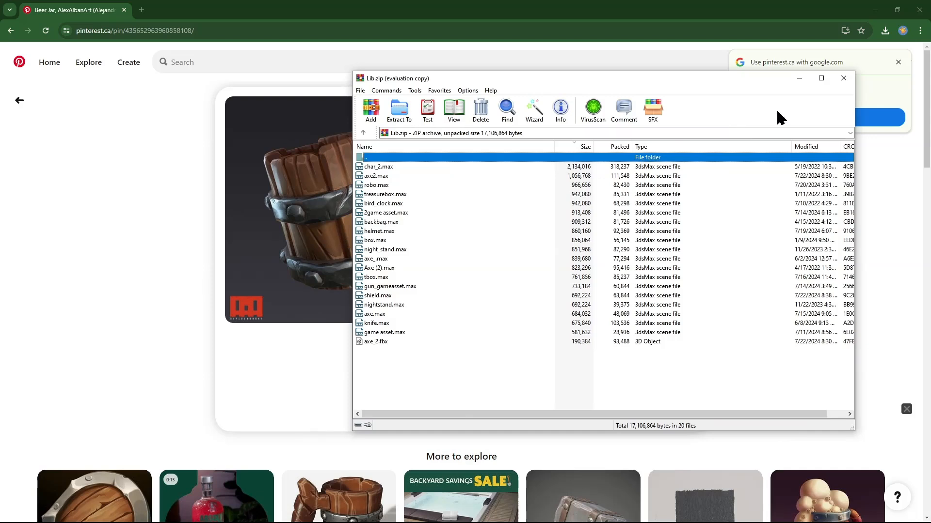
pyautogui.click(843, 86)
pyautogui.moveTo(405, 374); pyautogui.dragTo(374, 168)
pyautogui.moveTo(376, 211); pyautogui.dragTo(402, 373)
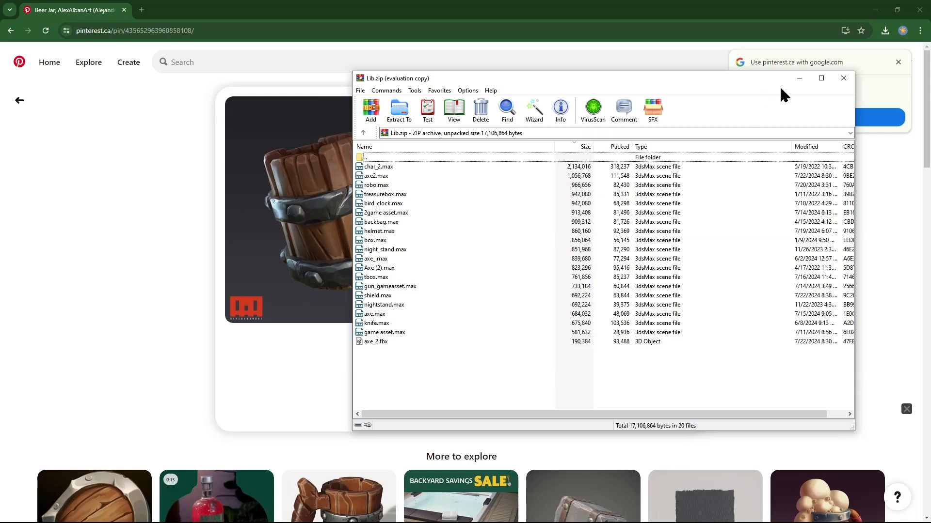
pyautogui.click(844, 84)
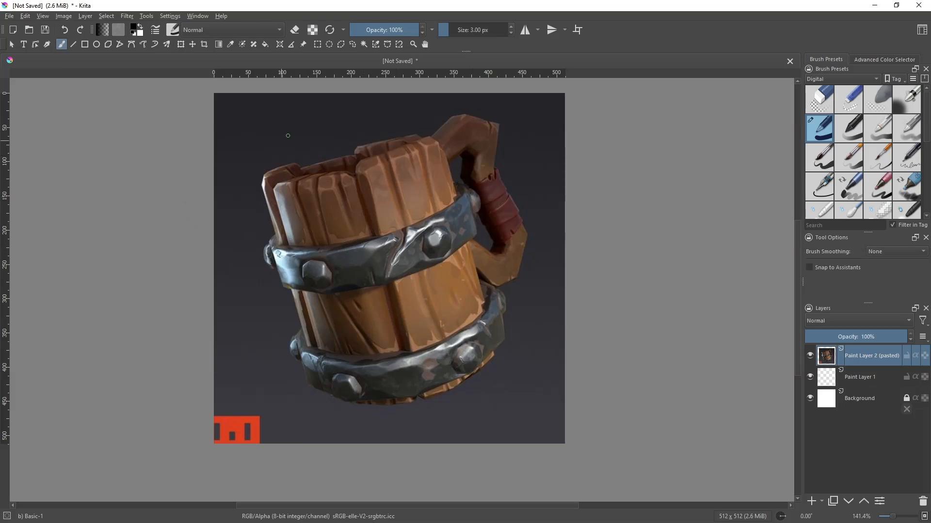
# Step: Add a paint layer above the pasted mug picture and try a freehand outline of the mug's rim
pyautogui.click(811, 501)
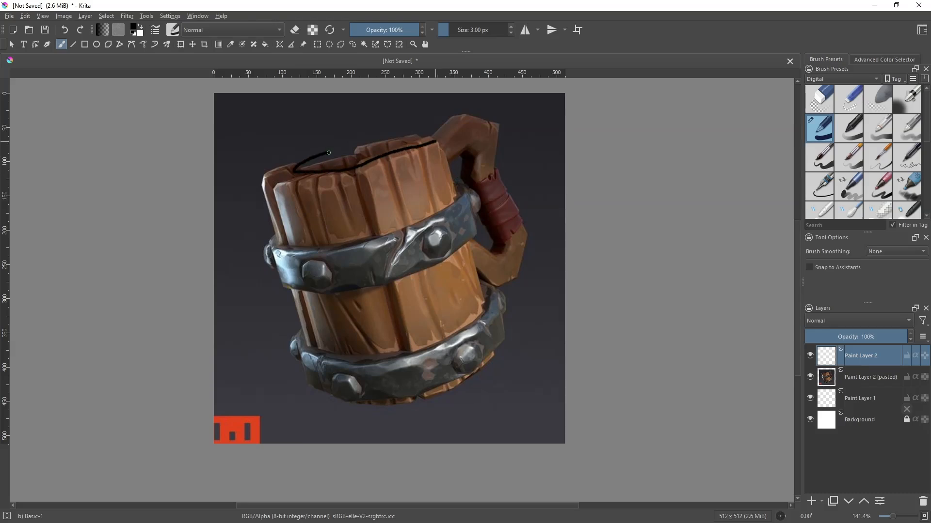
pyautogui.moveTo(433, 143); pyautogui.dragTo(425, 145)
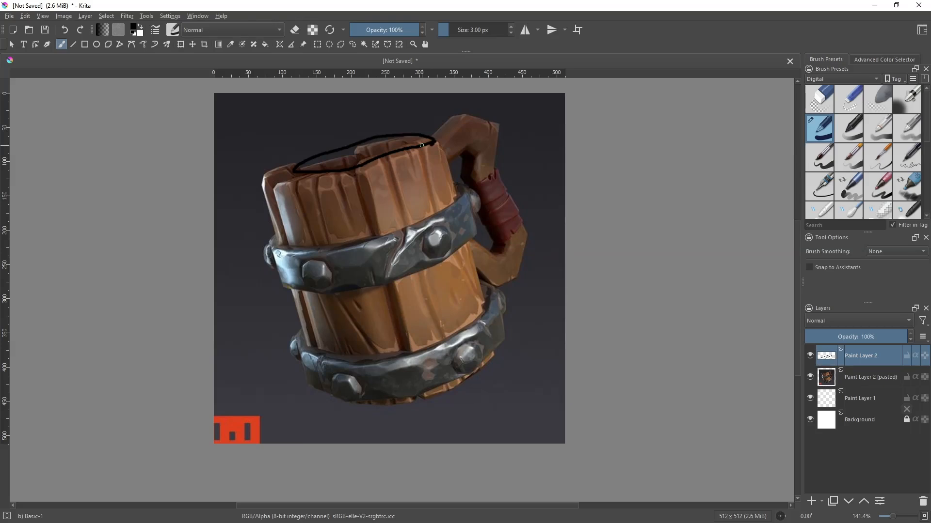
pyautogui.hotkey('ctrl', 'z')
# Step: Rotate the canvas about 19° so the mug stands upright and draw an unfilled ellipse over its rim
pyautogui.click(96, 44)
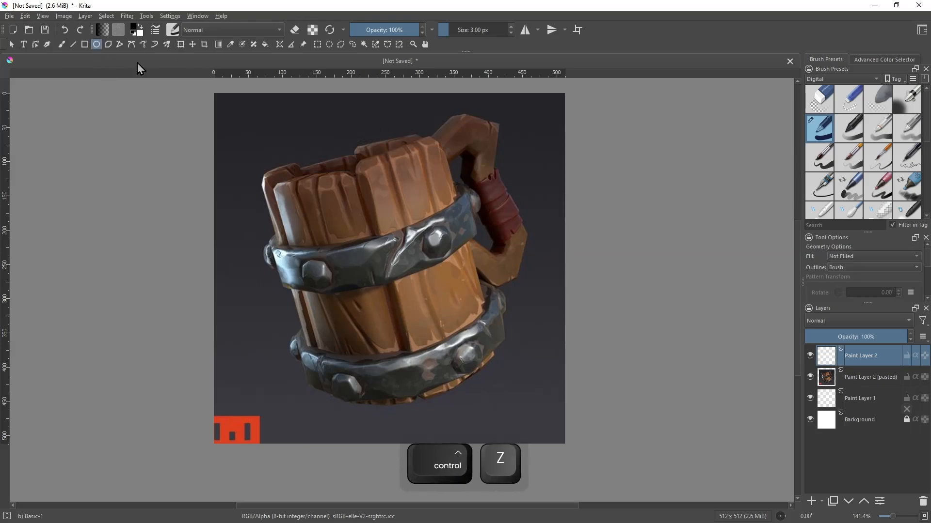
pyautogui.moveTo(262, 165); pyautogui.dragTo(434, 186)
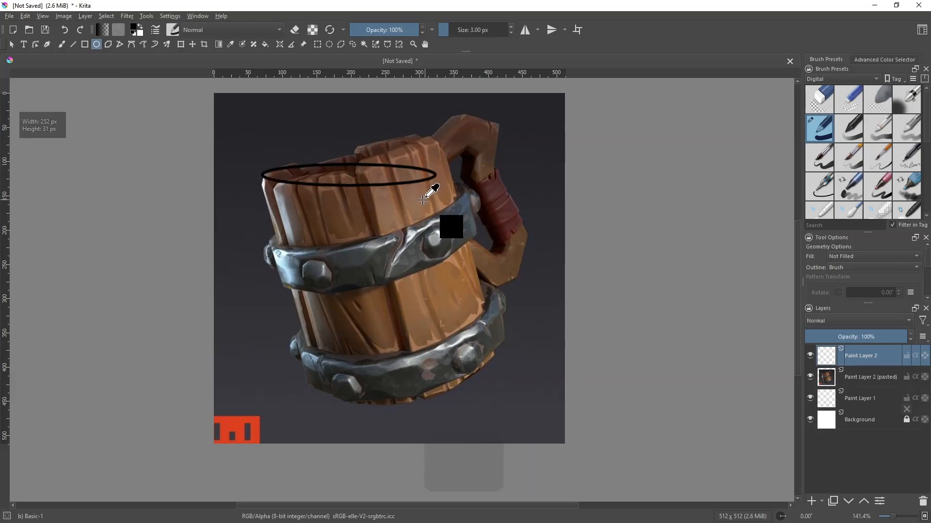
pyautogui.hotkey('ctrl', 'z')
pyautogui.hotkey('ctrl', 'space')
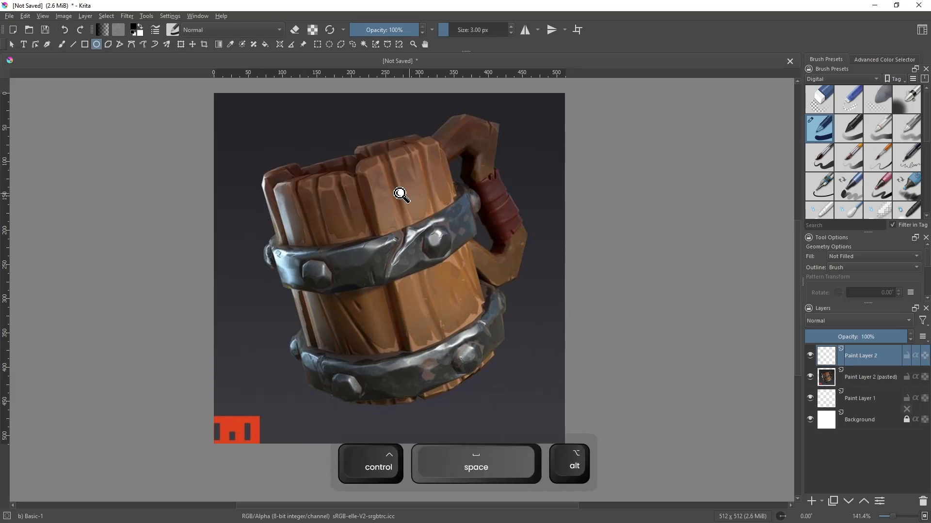
pyautogui.keyDown('shift'); pyautogui.moveTo(401, 201); pyautogui.dragTo(389, 241); pyautogui.keyUp('shift')
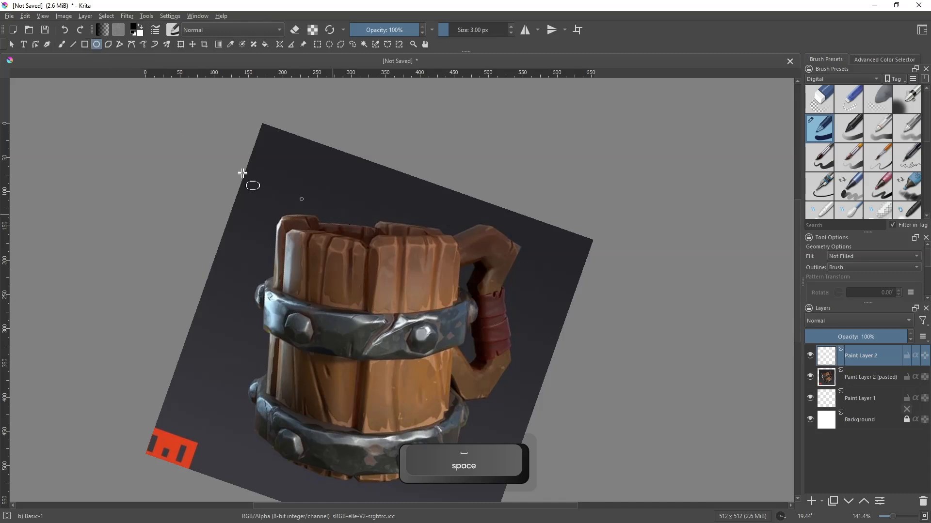
pyautogui.moveTo(288, 217)
pyautogui.mouseDown()
pyautogui.moveTo(413, 243)
pyautogui.moveTo(428, 221)
pyautogui.moveTo(448, 237)
pyautogui.moveTo(434, 231)
pyautogui.mouseUp()
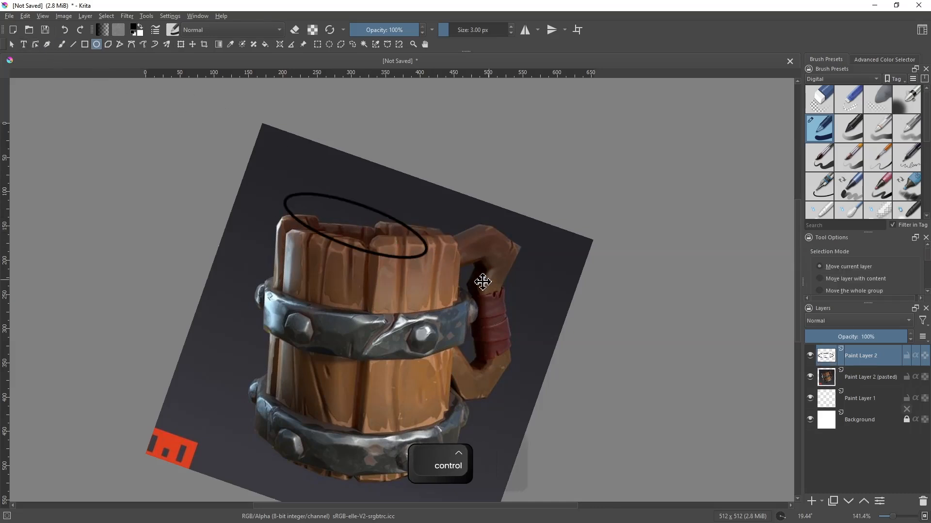
# Step: Move and transform the ellipse until it fits the mug's top rim
pyautogui.hotkey('ctrl', 'v')
pyautogui.moveTo(424, 259); pyautogui.dragTo(465, 236)
pyautogui.hotkey('ctrl', 't')
pyautogui.moveTo(383, 206); pyautogui.dragTo(387, 221)
pyautogui.moveTo(415, 249); pyautogui.dragTo(457, 241)
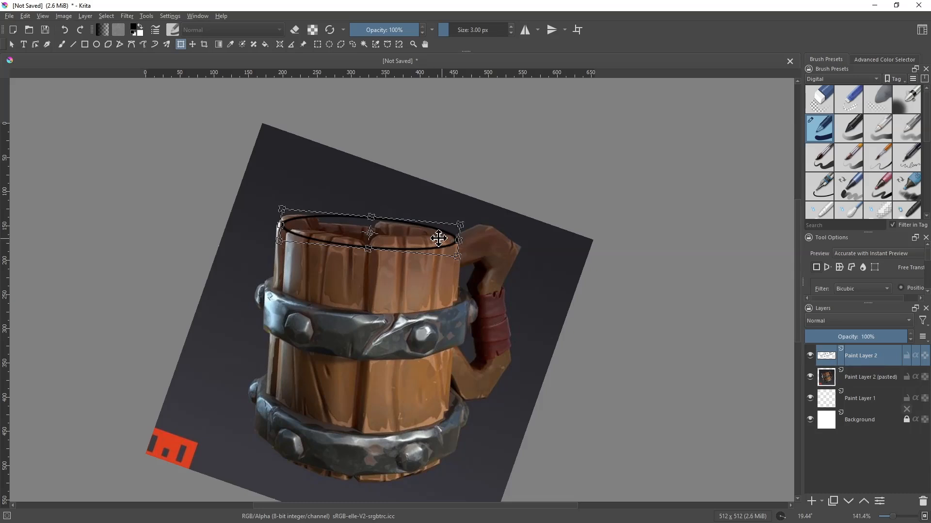
pyautogui.press('Return')
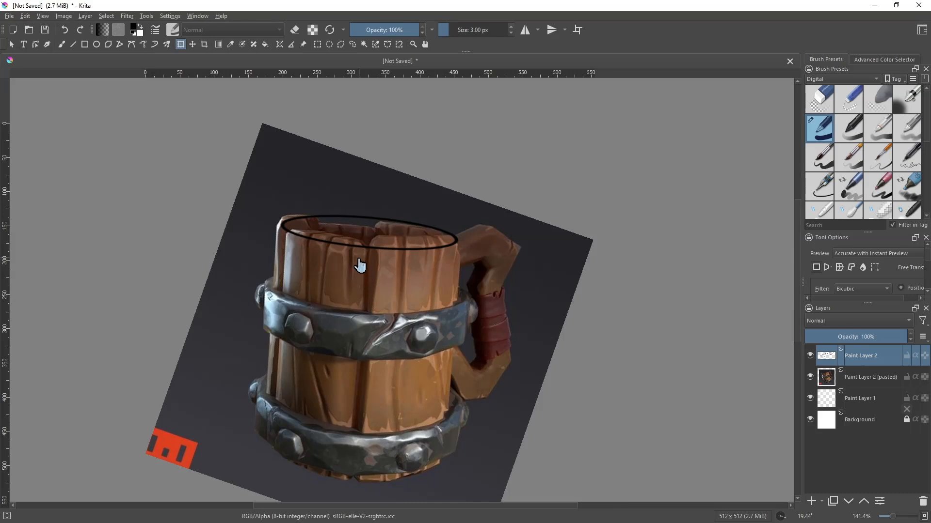
# Step: Draw straight lines down the planks on the mug's handle side, plus a crosswise line across them above the upper metal band
pyautogui.click(73, 44)
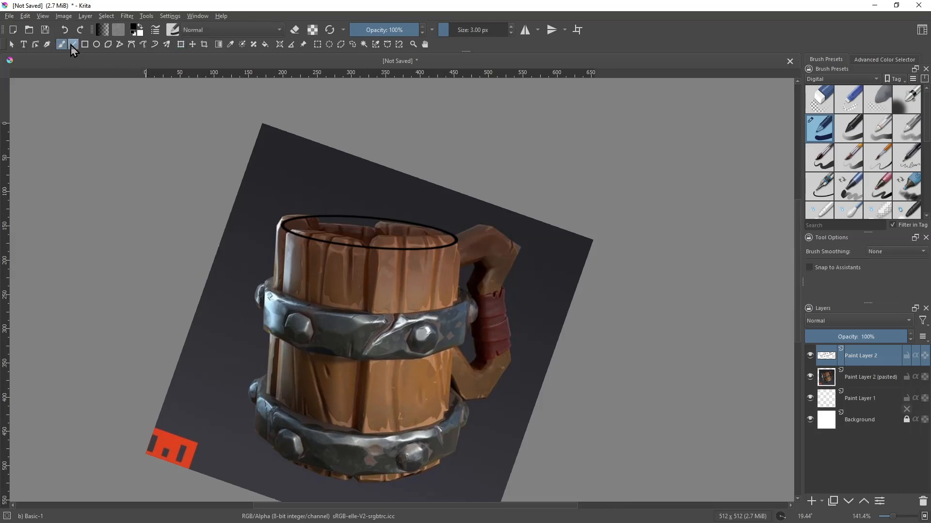
pyautogui.moveTo(371, 246); pyautogui.dragTo(353, 431)
pyautogui.moveTo(457, 242); pyautogui.dragTo(449, 415)
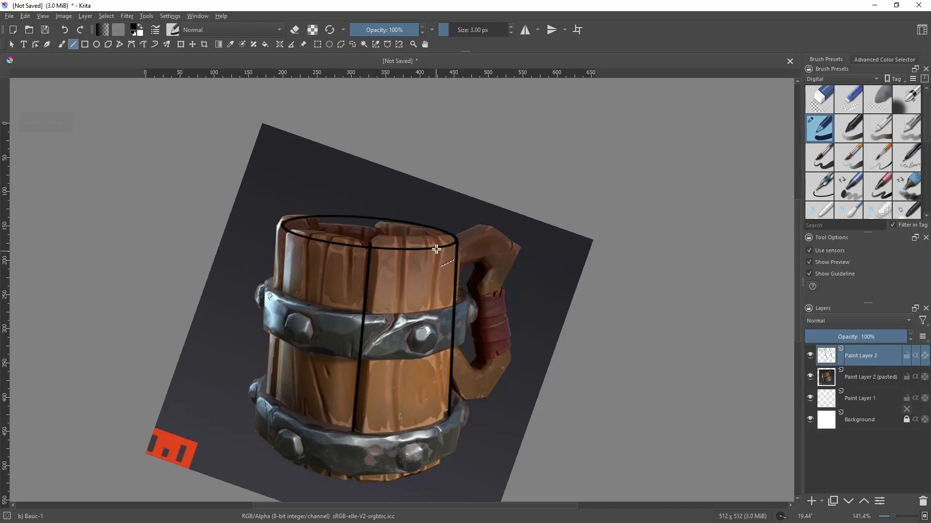
pyautogui.moveTo(429, 240)
pyautogui.mouseDown()
pyautogui.moveTo(443, 248)
pyautogui.moveTo(407, 248)
pyautogui.moveTo(395, 430)
pyautogui.mouseUp()
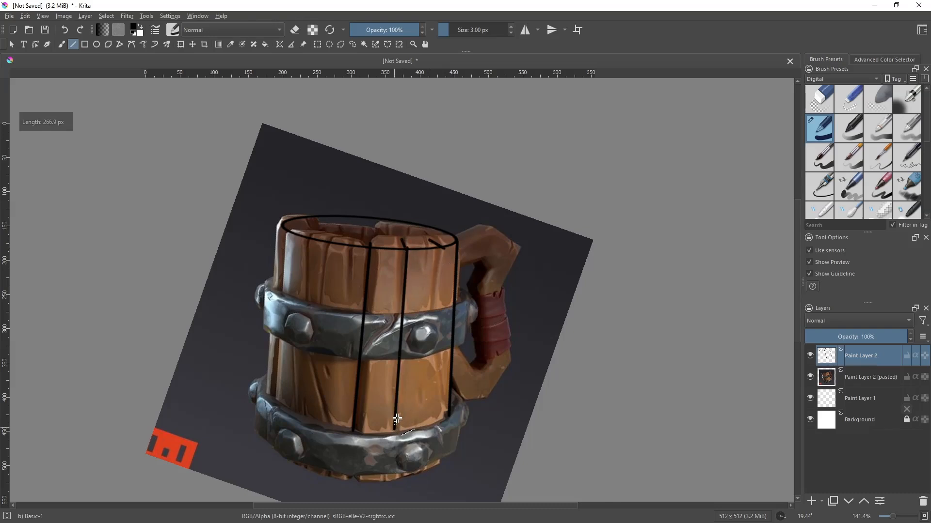
pyautogui.moveTo(444, 243); pyautogui.dragTo(428, 424)
pyautogui.moveTo(458, 286); pyautogui.dragTo(364, 298)
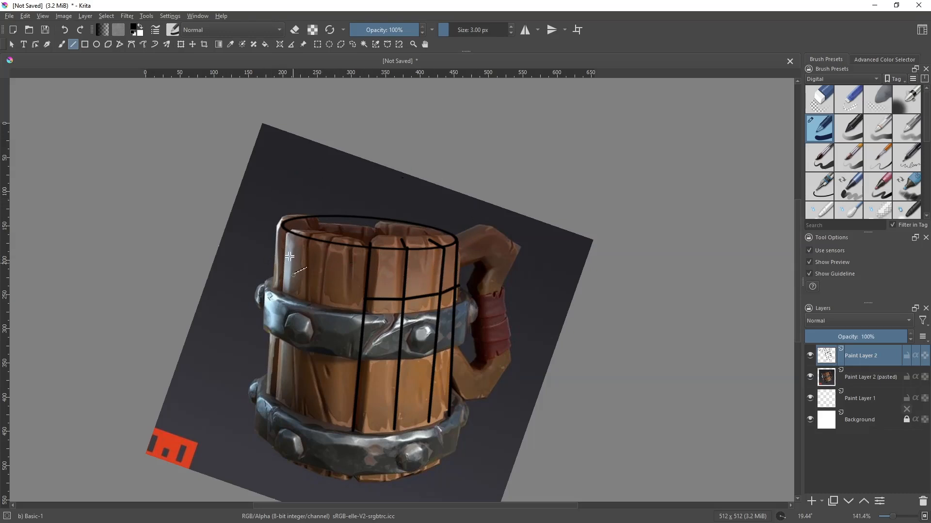
# Step: Outline both sides of the mug's body and its curved base with connected straight lines
pyautogui.moveTo(278, 223)
pyautogui.mouseDown()
pyautogui.moveTo(258, 269)
pyautogui.moveTo(257, 428)
pyautogui.mouseUp()
pyautogui.moveTo(457, 241); pyautogui.dragTo(457, 456)
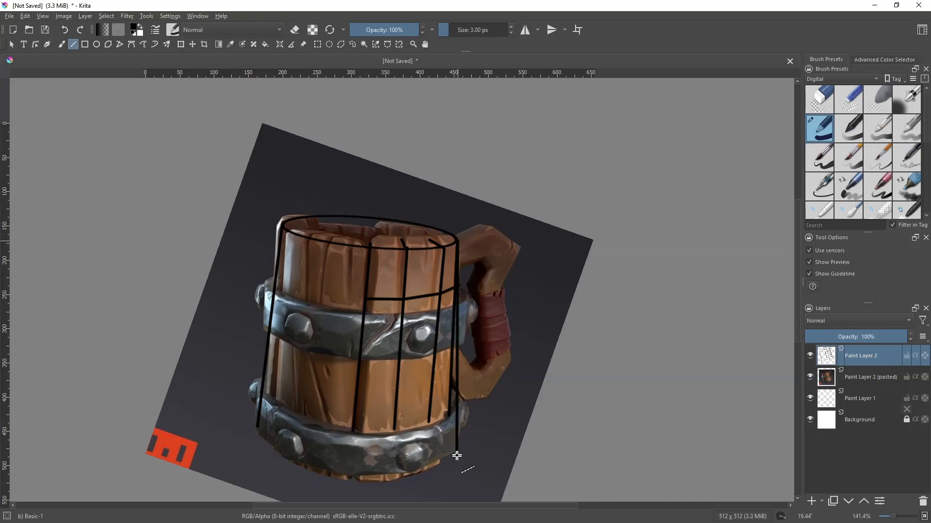
pyautogui.moveTo(455, 456); pyautogui.dragTo(359, 486)
pyautogui.moveTo(360, 486); pyautogui.dragTo(290, 468)
pyautogui.moveTo(291, 468); pyautogui.dragTo(255, 429)
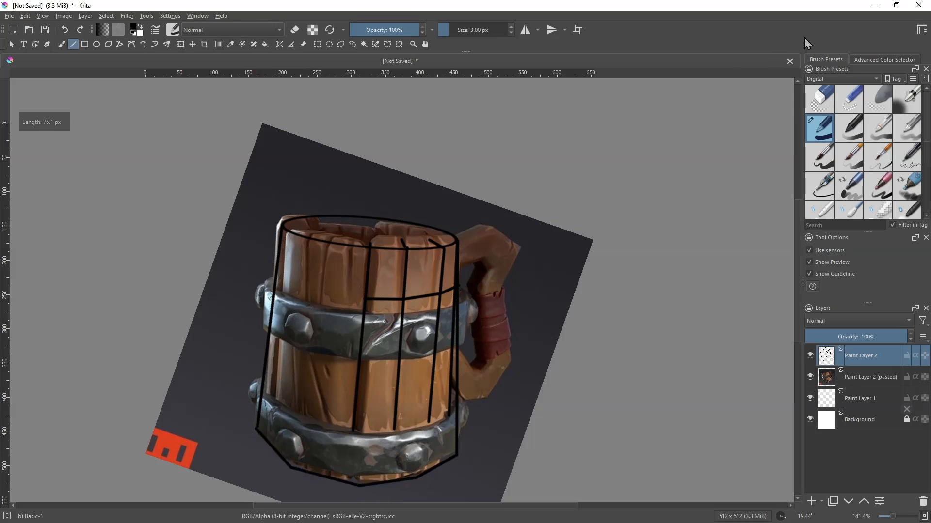
# Step: Switch to 3ds Max and start a Box primitive in the Top view
pyautogui.click(876, 6)
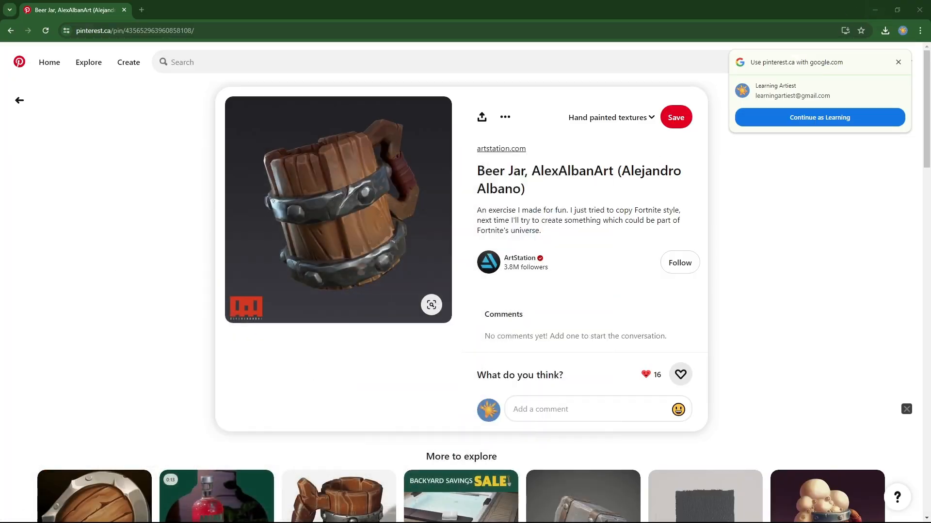
pyautogui.hotkey('alt', 'Tab')
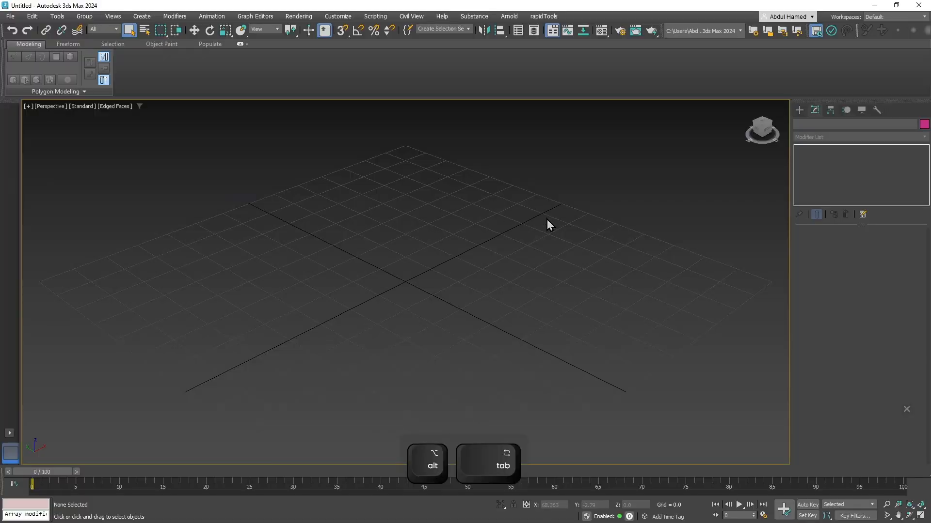
pyautogui.click(799, 109)
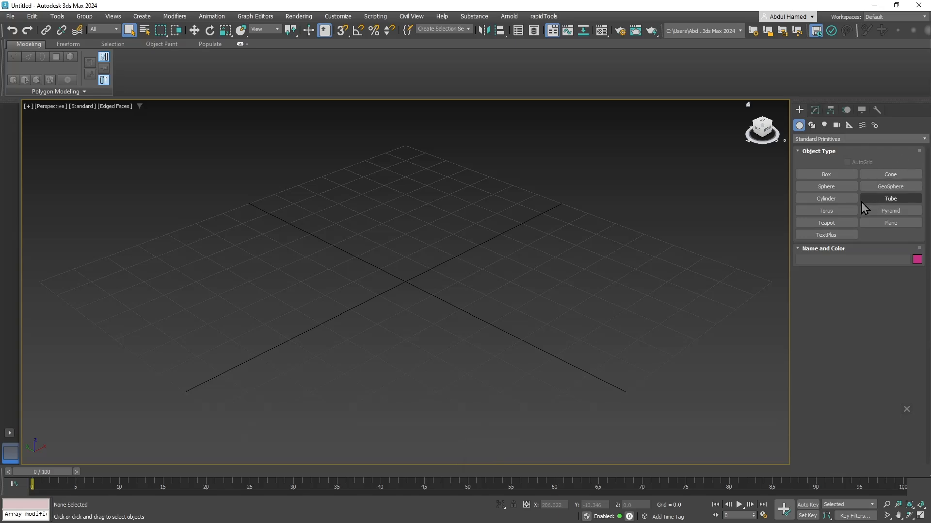
pyautogui.click(826, 174)
pyautogui.moveTo(526, 278); pyautogui.dragTo(479, 283, button='middle')
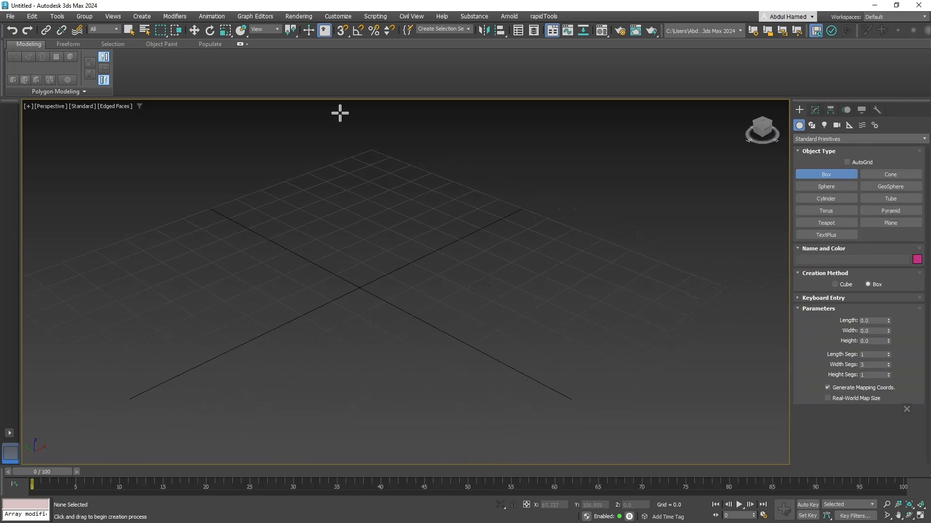
pyautogui.press('t')
pyautogui.moveTo(470, 297); pyautogui.dragTo(279, 307, button='middle')
pyautogui.scroll(4, 280, 252)
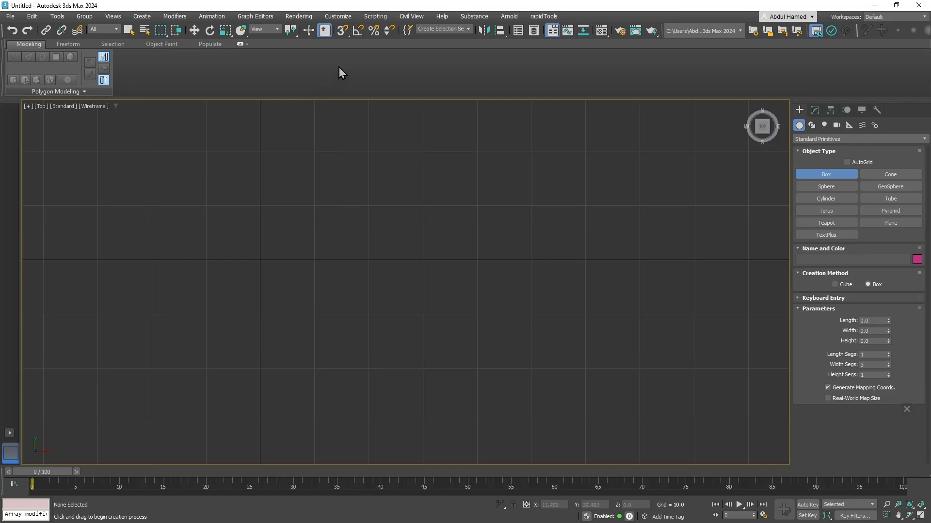
# Step: Turn on 3D snapping and set it to snap to grid points only
pyautogui.rightClick(344, 32)
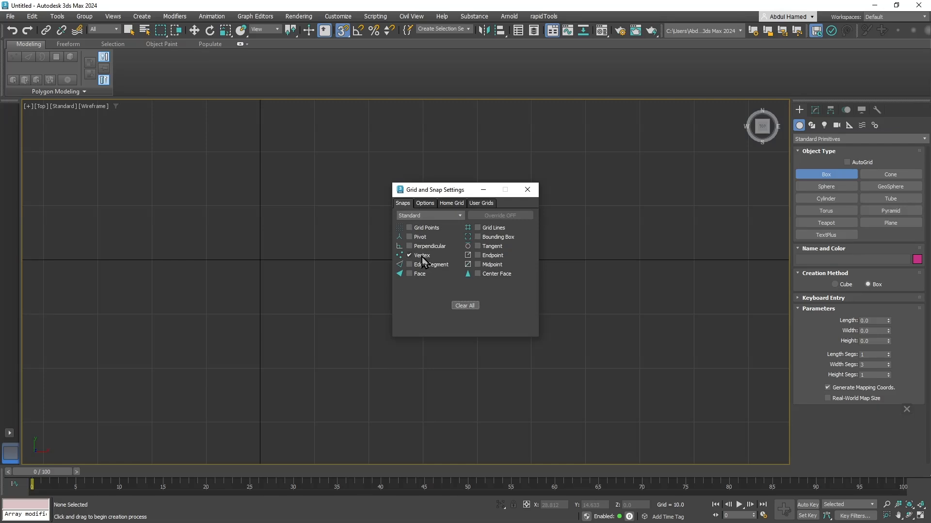
pyautogui.click(426, 229)
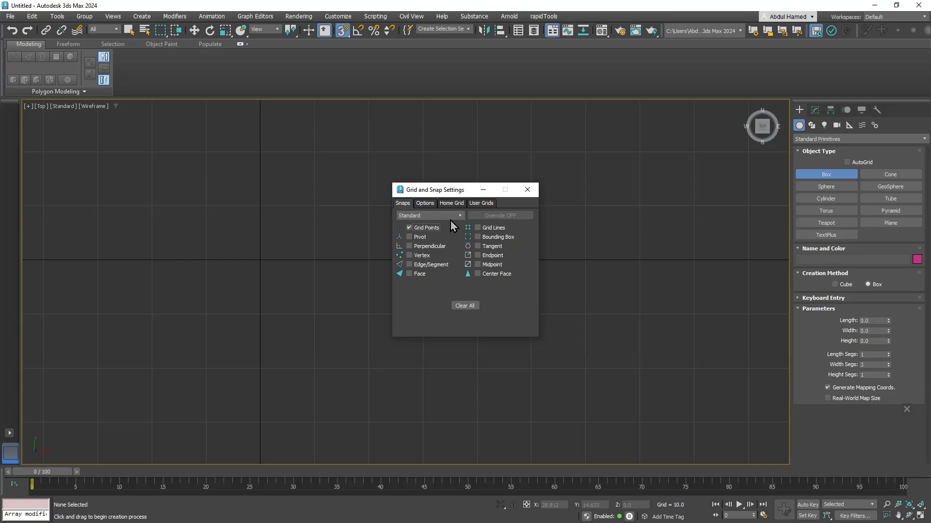
pyautogui.click(527, 189)
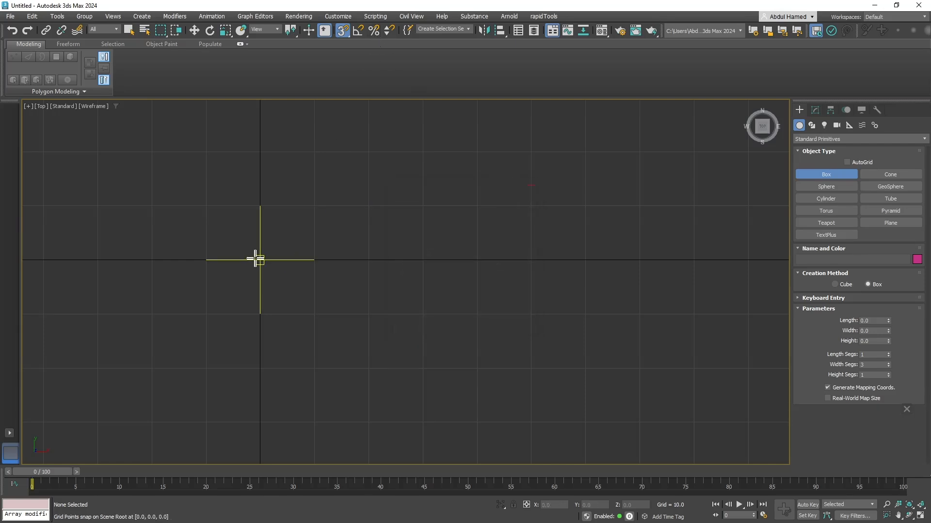
# Step: Create a box from the grid origin with length 10, width 40 and height 20, then turn snapping off and return to the Perspective view
pyautogui.moveTo(256, 259); pyautogui.dragTo(475, 314)
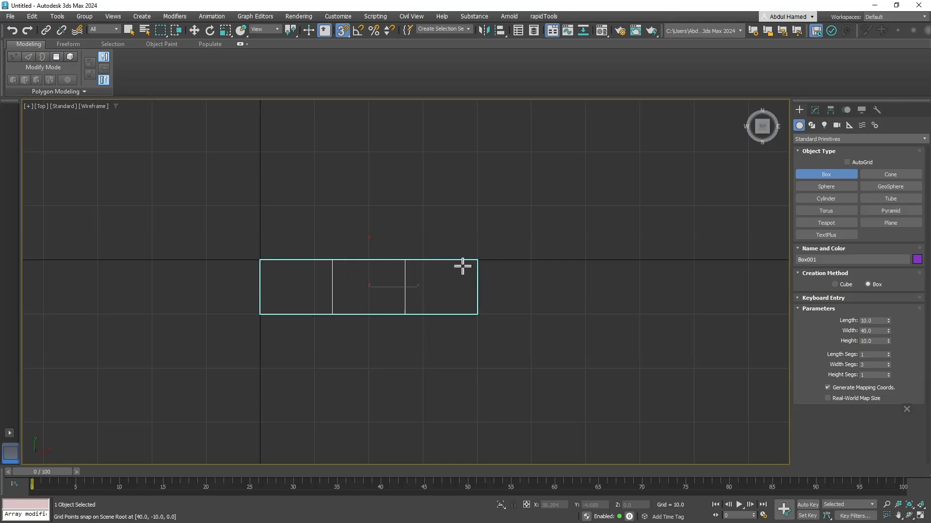
pyautogui.click(462, 219)
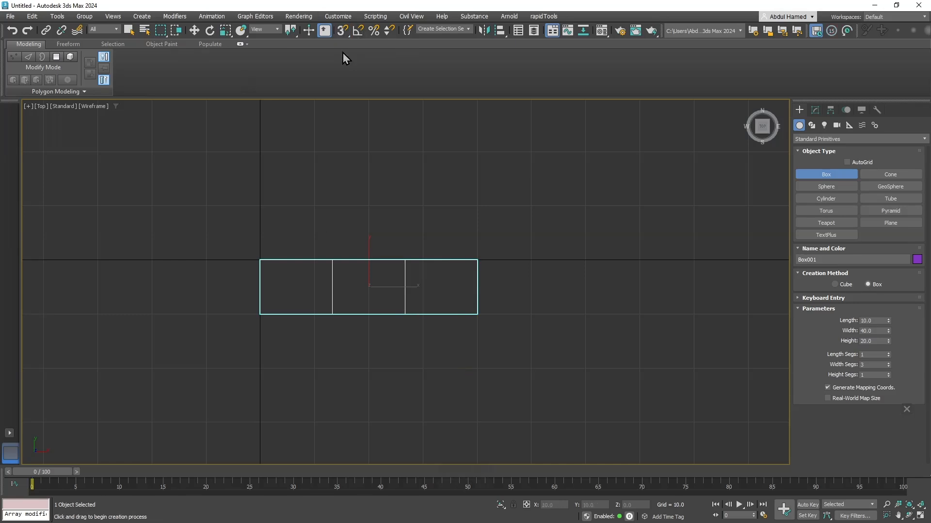
pyautogui.press('s')
pyautogui.moveTo(513, 355); pyautogui.dragTo(524, 314, button='middle')
pyautogui.hotkey('alt', 'p')
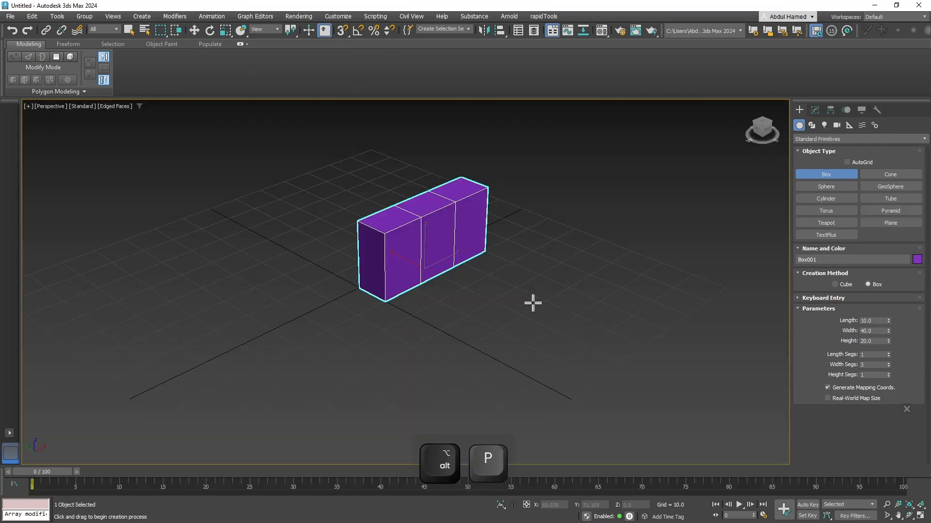
# Step: Scale the box along Z to about 323% to make a tall plank block
pyautogui.moveTo(472, 233); pyautogui.dragTo(409, 333, button='middle')
pyautogui.press('r')
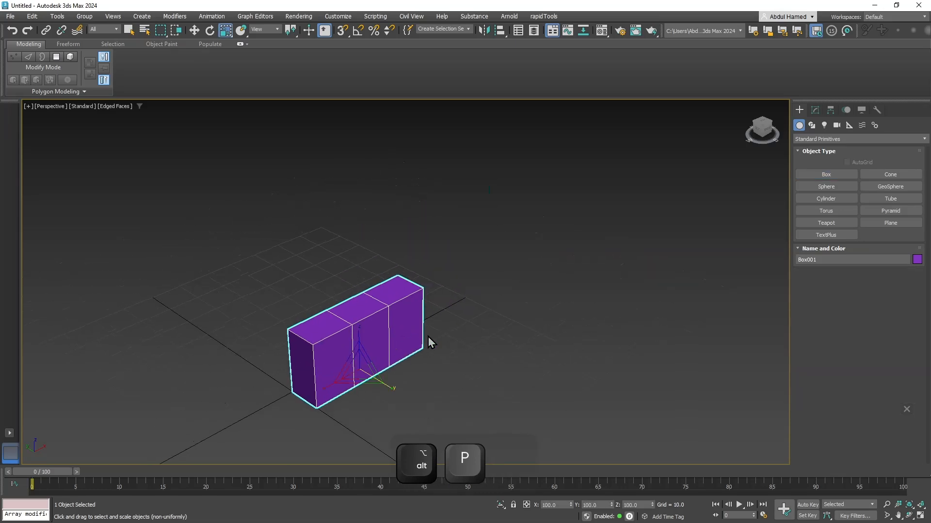
pyautogui.moveTo(358, 326); pyautogui.dragTo(358, 265)
pyautogui.moveTo(429, 311); pyautogui.dragTo(399, 348, button='middle')
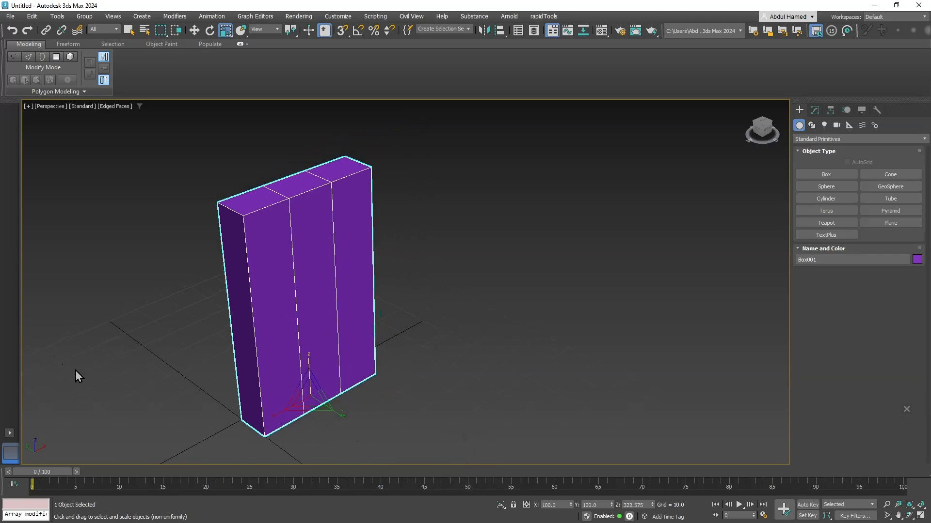
# Step: Switch to Krita, hide the layer with the mug outline and add a new paint layer
pyautogui.hotkey('alt', 'Tab')
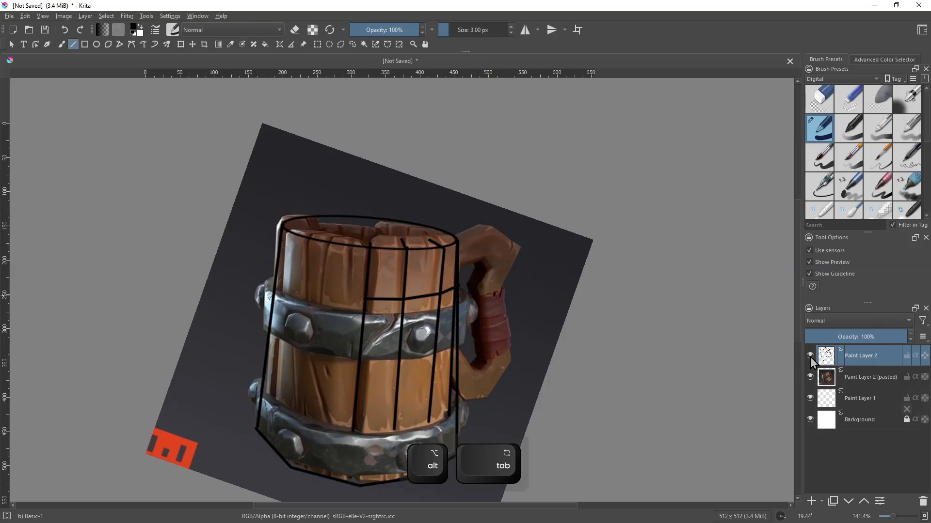
pyautogui.click(810, 356)
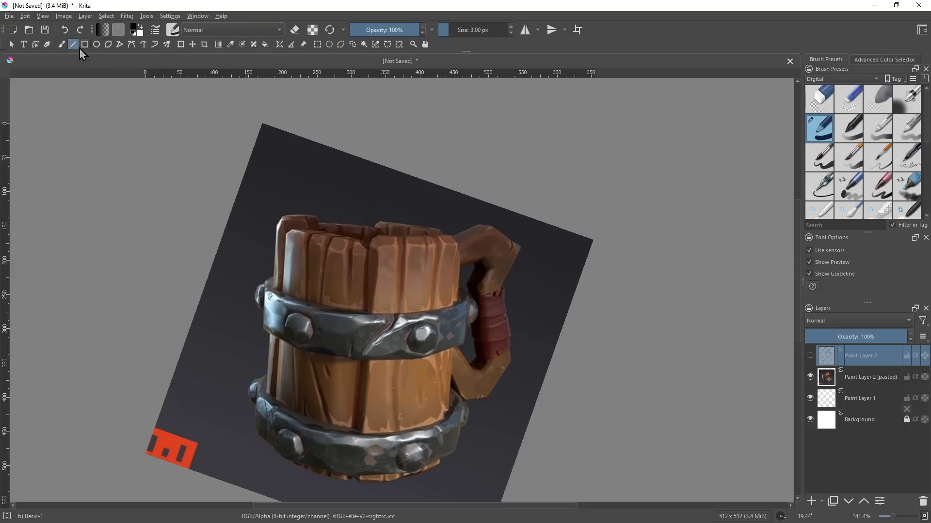
pyautogui.click(811, 501)
# Step: Outline the top face and two left side edges of the mug's wide front plank with straight lines and switch back to 3ds Max
pyautogui.moveTo(370, 247)
pyautogui.mouseDown()
pyautogui.moveTo(374, 234)
pyautogui.moveTo(407, 229)
pyautogui.moveTo(449, 230)
pyautogui.moveTo(461, 246)
pyautogui.moveTo(371, 247)
pyautogui.moveTo(365, 436)
pyautogui.mouseUp()
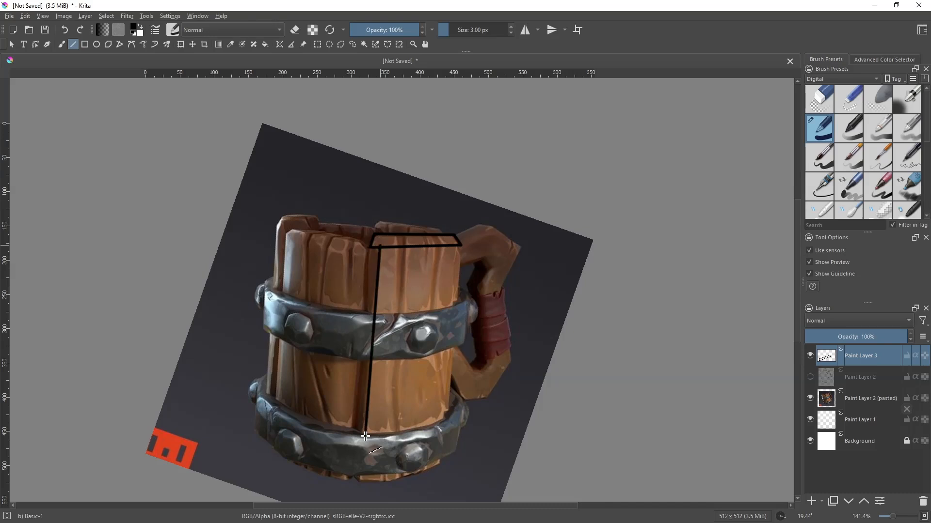
pyautogui.moveTo(372, 243); pyautogui.dragTo(353, 440)
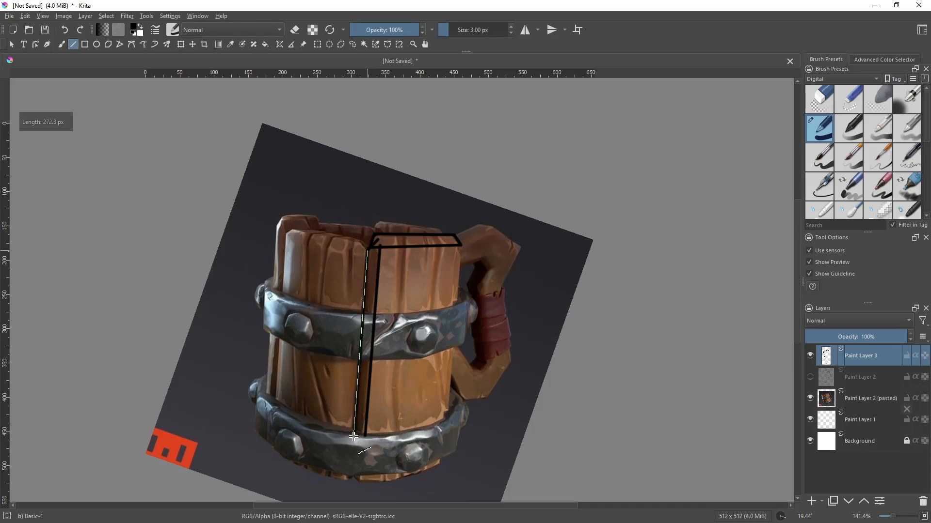
pyautogui.click(876, 5)
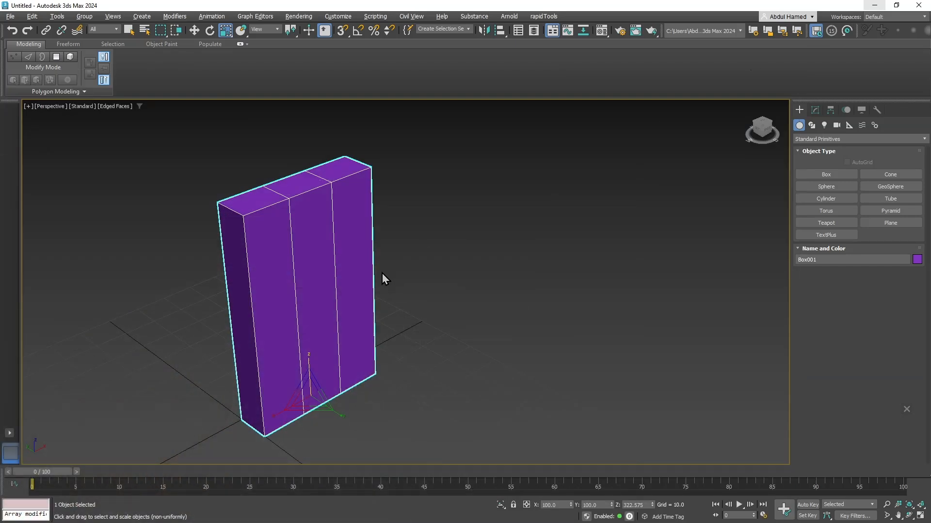
# Step: Convert the plank box to an Editable Poly and enter its Edge sub-object level
pyautogui.moveTo(427, 281); pyautogui.dragTo(475, 297, button='middle')
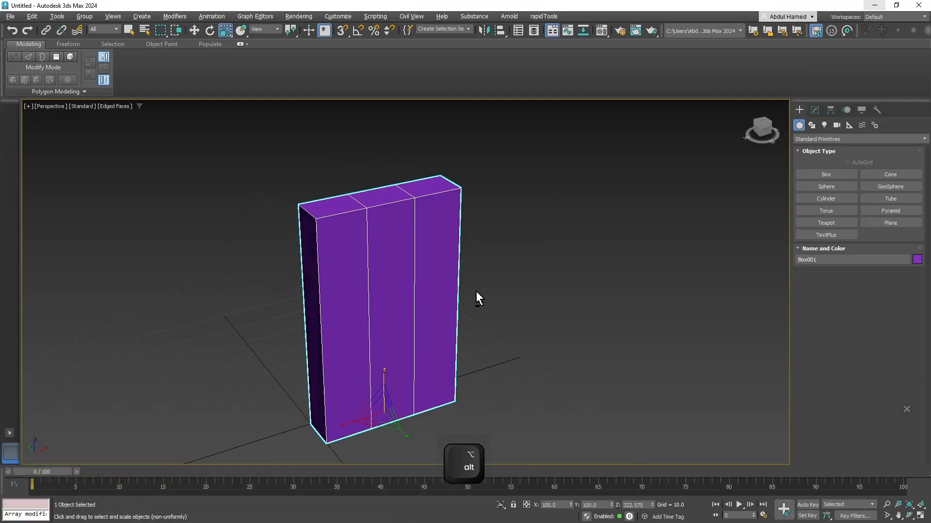
pyautogui.click(815, 110)
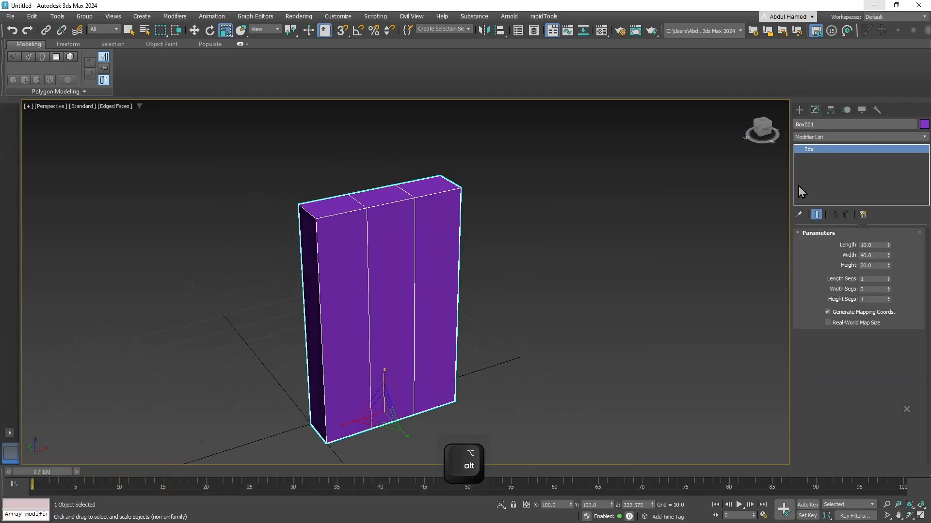
pyautogui.rightClick(818, 151)
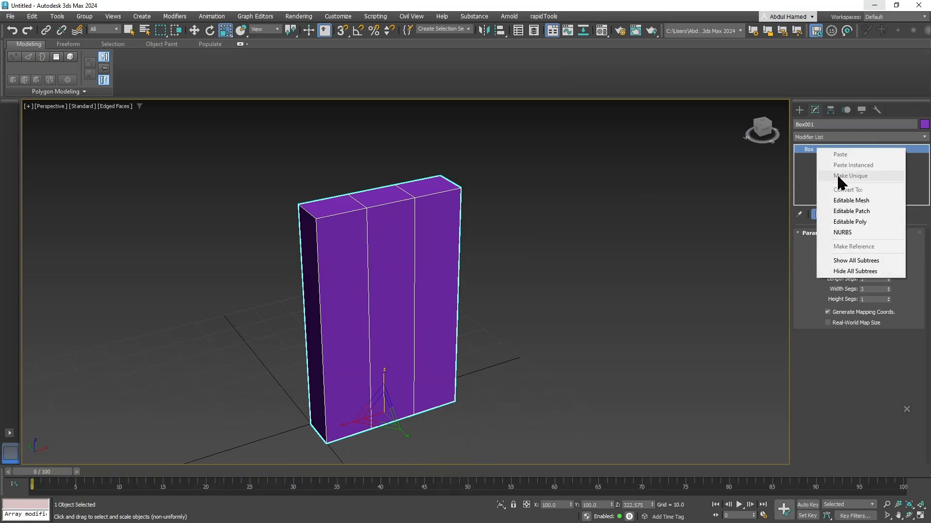
pyautogui.click(863, 223)
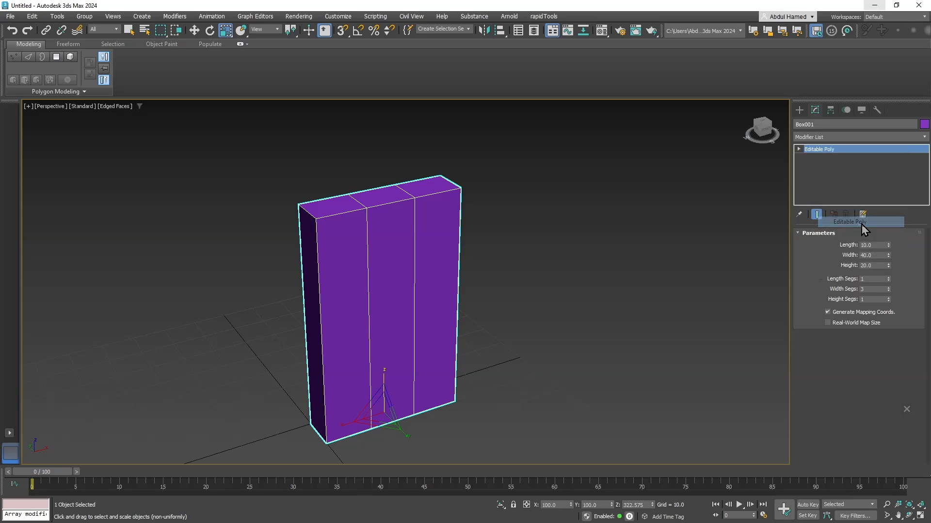
pyautogui.click(798, 150)
pyautogui.click(815, 166)
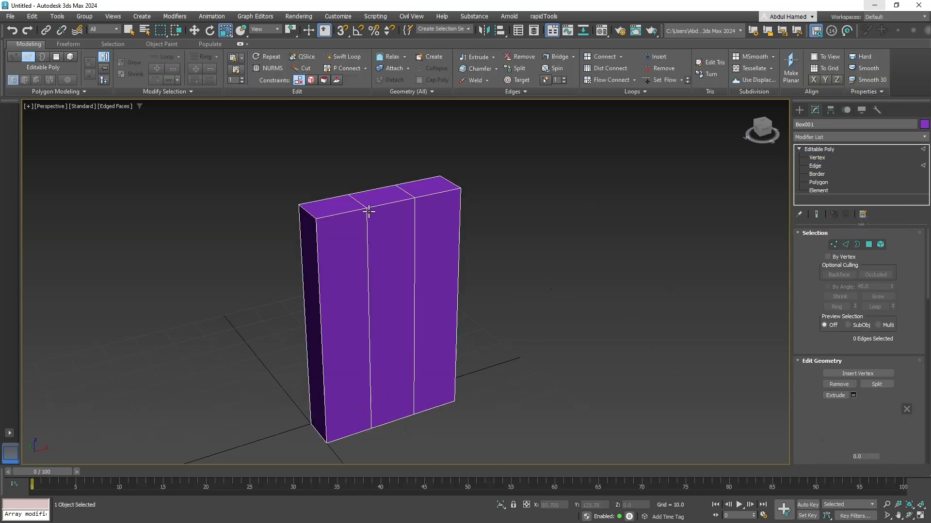
pyautogui.click(353, 211)
pyautogui.keyDown('ctrl'); pyautogui.click(390, 203); pyautogui.keyUp('ctrl')
pyautogui.keyDown('ctrl'); pyautogui.click(427, 195); pyautogui.keyUp('ctrl')
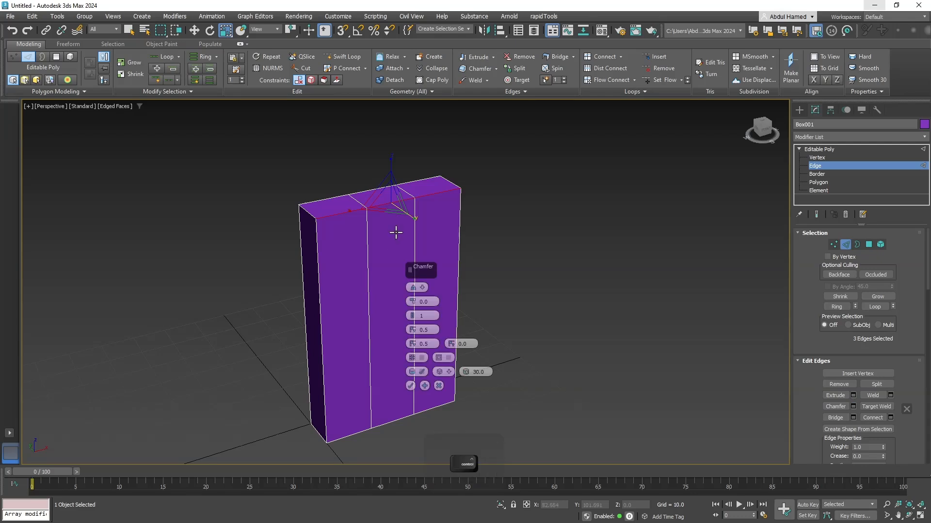
pyautogui.moveTo(413, 304); pyautogui.dragTo(417, 289)
pyautogui.keyDown('alt'); pyautogui.moveTo(324, 273); pyautogui.dragTo(369, 231, button='middle'); pyautogui.keyUp('alt')
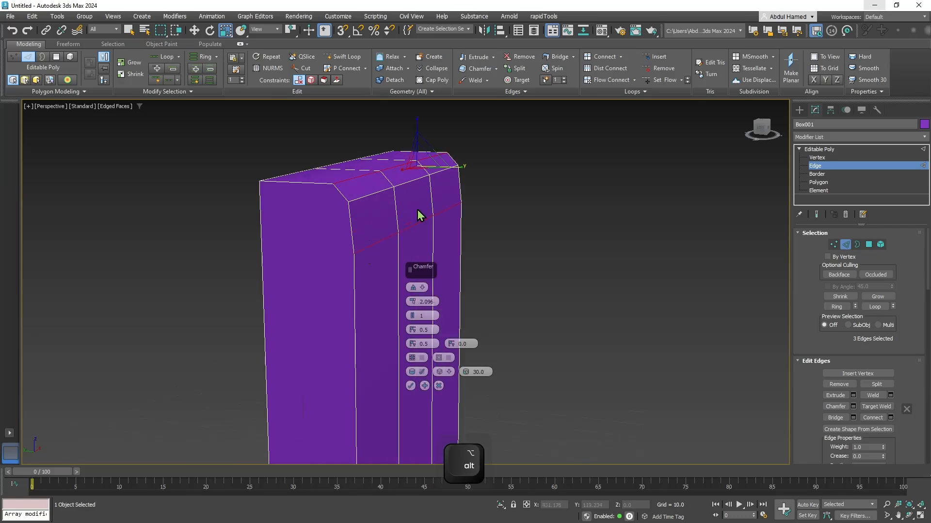
pyautogui.keyDown('alt'); pyautogui.moveTo(417, 214); pyautogui.dragTo(409, 246, button='middle'); pyautogui.keyUp('alt')
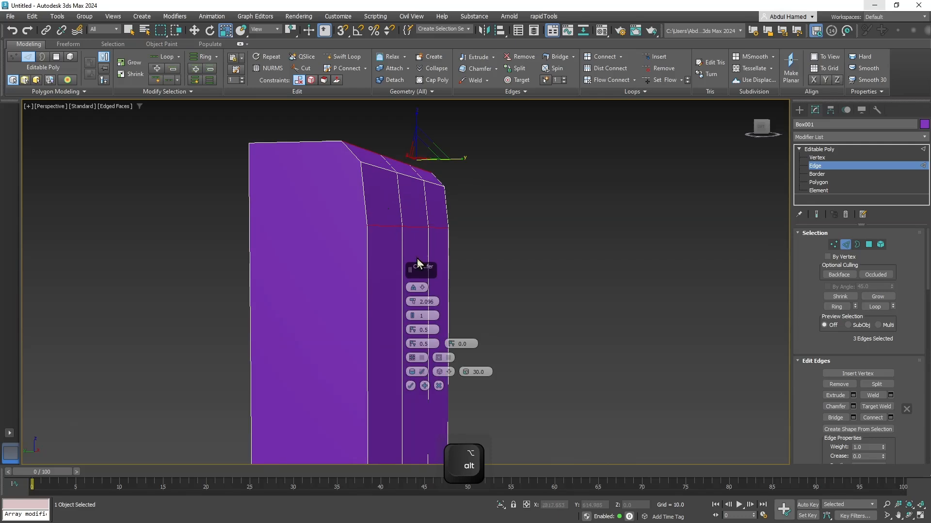
pyautogui.keyDown('alt'); pyautogui.moveTo(349, 207); pyautogui.dragTo(268, 210, button='middle'); pyautogui.keyUp('alt')
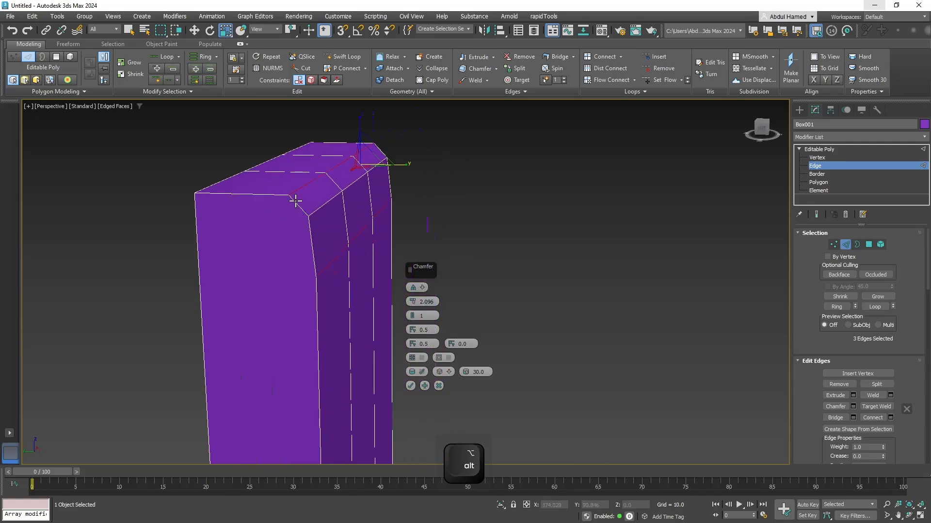
pyautogui.click(439, 386)
# Step: Reset the plank's transform with Reset XForm and collapse the modifier stack back to an Editable Poly
pyautogui.keyDown('alt'); pyautogui.moveTo(441, 382); pyautogui.dragTo(573, 325, button='middle'); pyautogui.keyUp('alt')
pyautogui.click(820, 150)
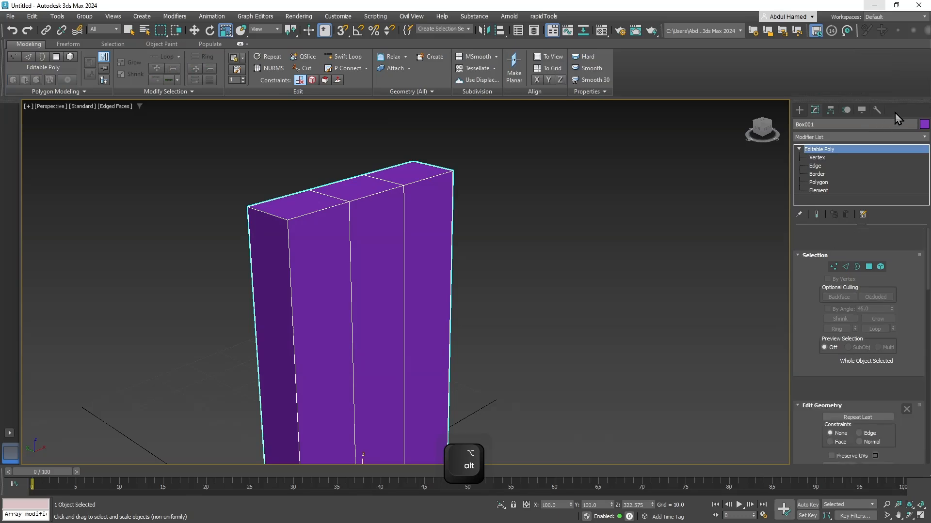
pyautogui.click(877, 111)
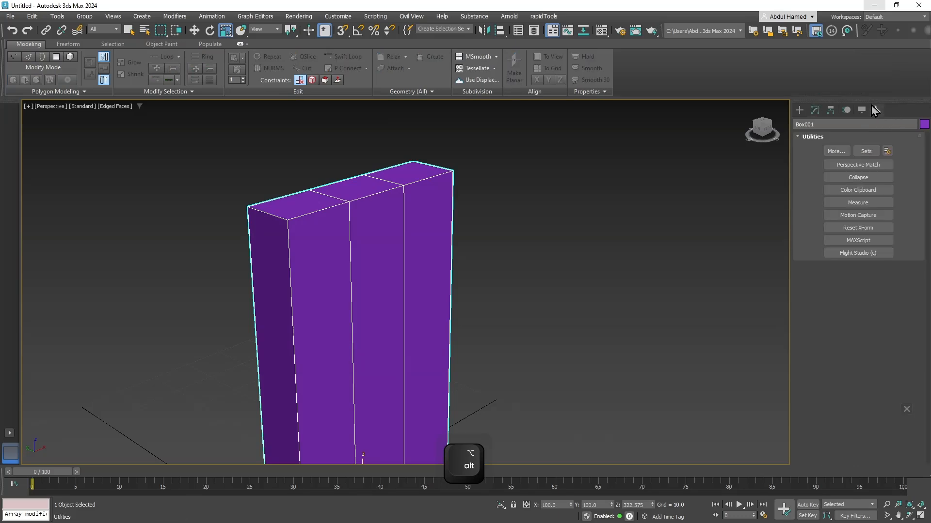
pyautogui.click(857, 230)
pyautogui.click(846, 286)
pyautogui.click(799, 110)
pyautogui.click(815, 110)
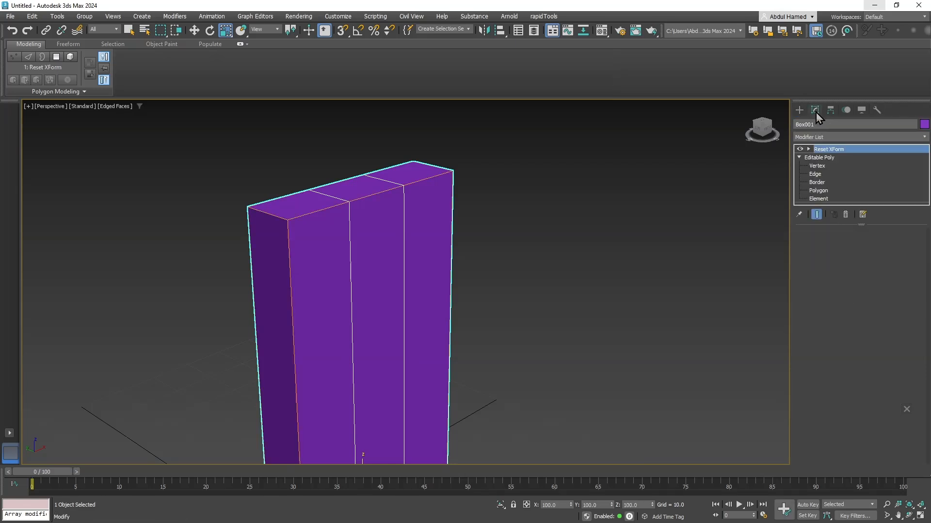
pyautogui.rightClick(835, 149)
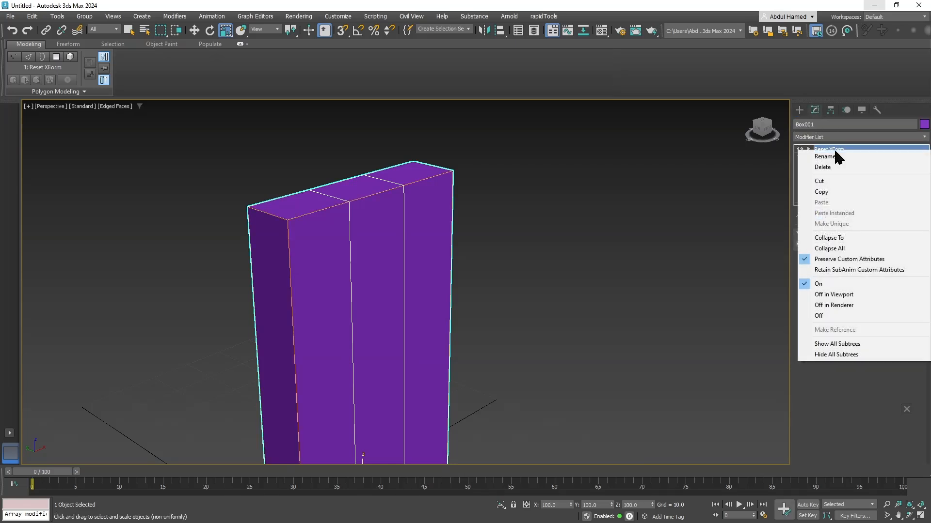
pyautogui.click(847, 250)
pyautogui.click(515, 296)
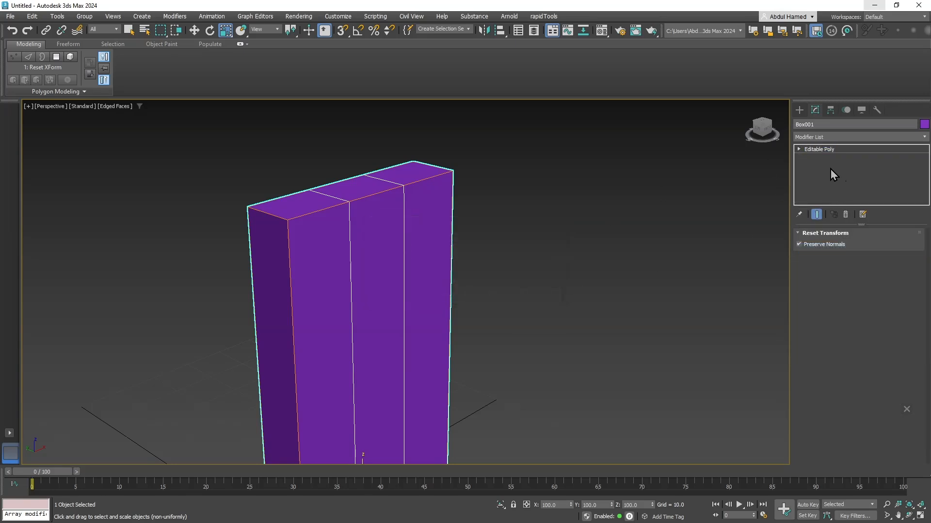
# Step: Chamfer the three edges along the plank's upper front edge by 5.345 with 0 connect edge segments
pyautogui.click(815, 165)
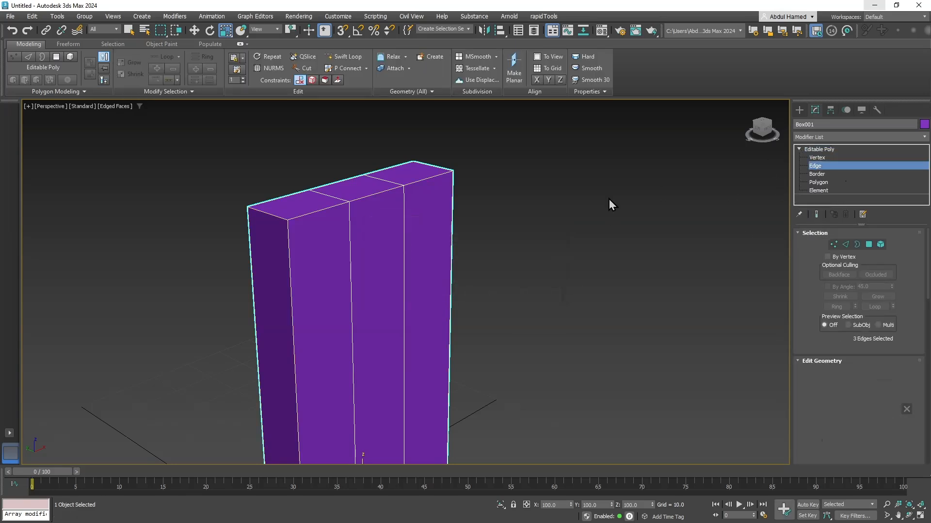
pyautogui.doubleClick(308, 214)
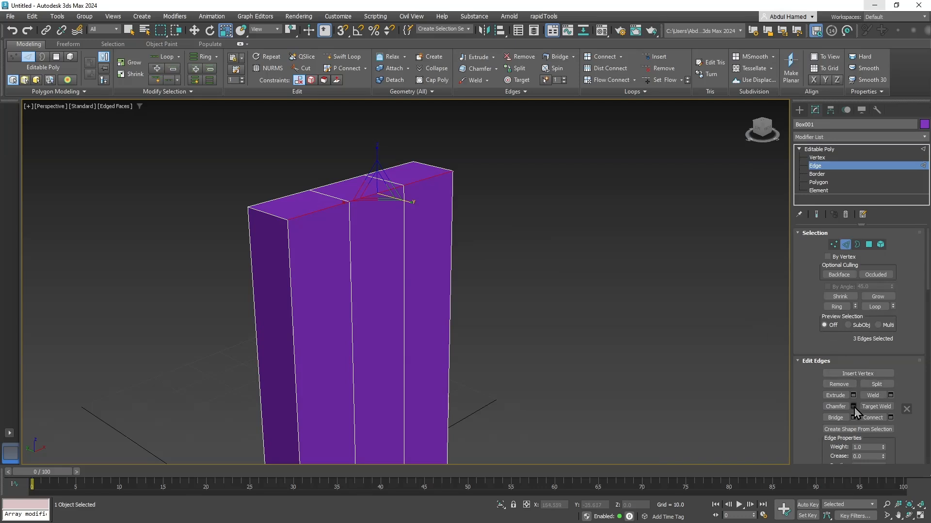
pyautogui.keyDown('alt'); pyautogui.moveTo(336, 266); pyautogui.dragTo(349, 264, button='middle'); pyautogui.keyUp('alt')
pyautogui.moveTo(412, 301); pyautogui.dragTo(414, 275)
pyautogui.keyDown('alt'); pyautogui.moveTo(409, 274); pyautogui.dragTo(371, 276, button='middle'); pyautogui.keyUp('alt')
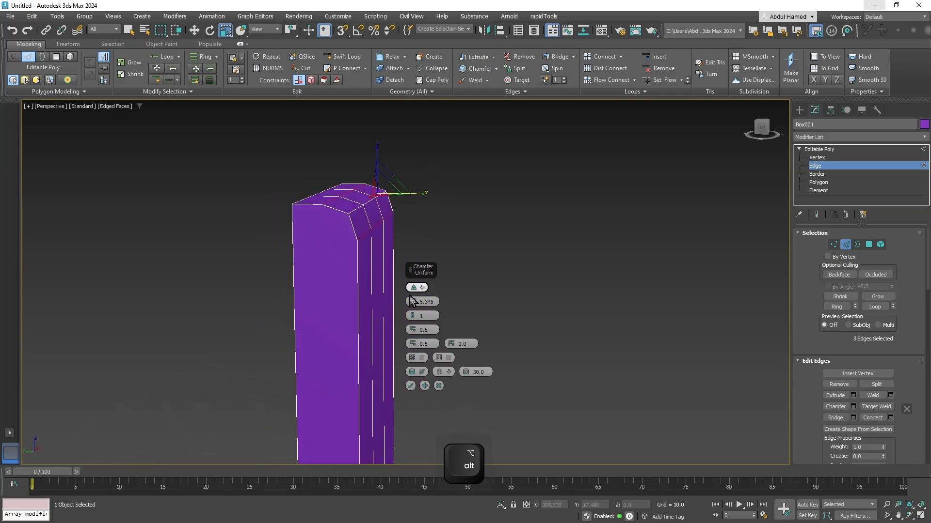
pyautogui.click(412, 320)
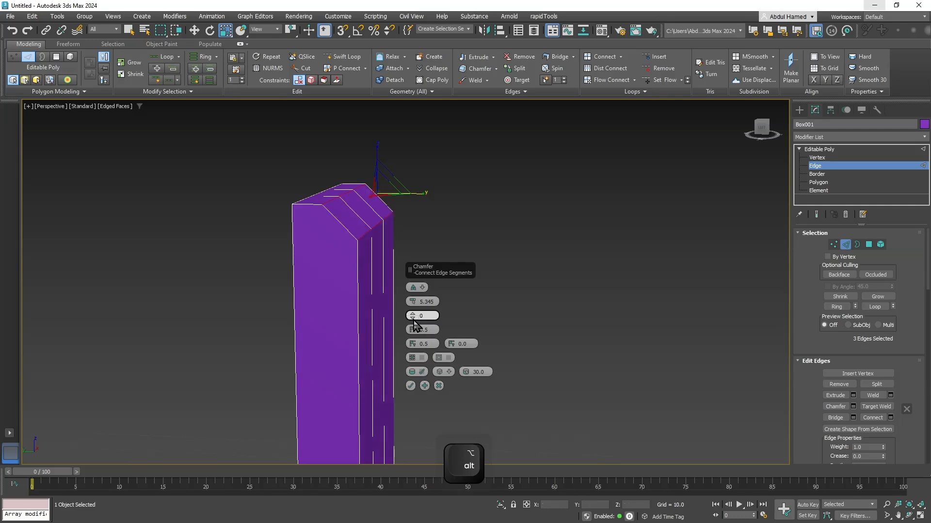
pyautogui.keyDown('alt'); pyautogui.moveTo(322, 260); pyautogui.dragTo(306, 267, button='middle'); pyautogui.keyUp('alt')
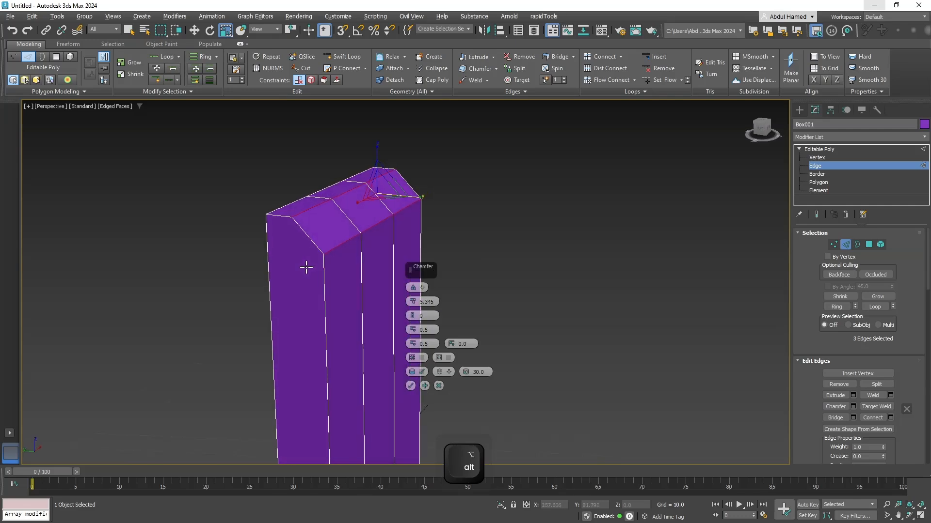
pyautogui.click(410, 386)
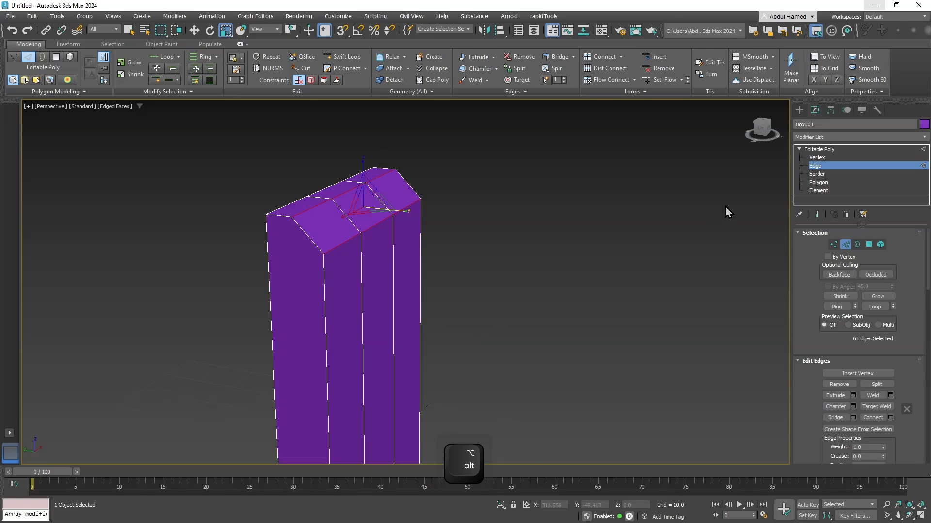
# Step: Turn on see-through display and add a horizontal Swift Loop across the plank's back face, level with the chamfer's lower edge
pyautogui.keyDown('alt'); pyautogui.moveTo(309, 266); pyautogui.dragTo(354, 237, button='middle'); pyautogui.keyUp('alt')
pyautogui.scroll(-5, 350, 235)
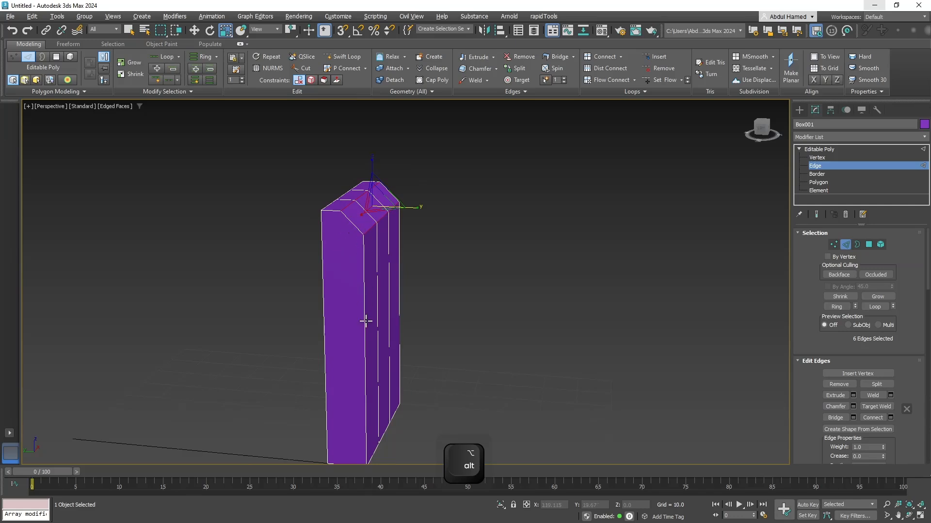
pyautogui.keyDown('alt'); pyautogui.moveTo(371, 233); pyautogui.dragTo(326, 233, button='middle'); pyautogui.keyUp('alt')
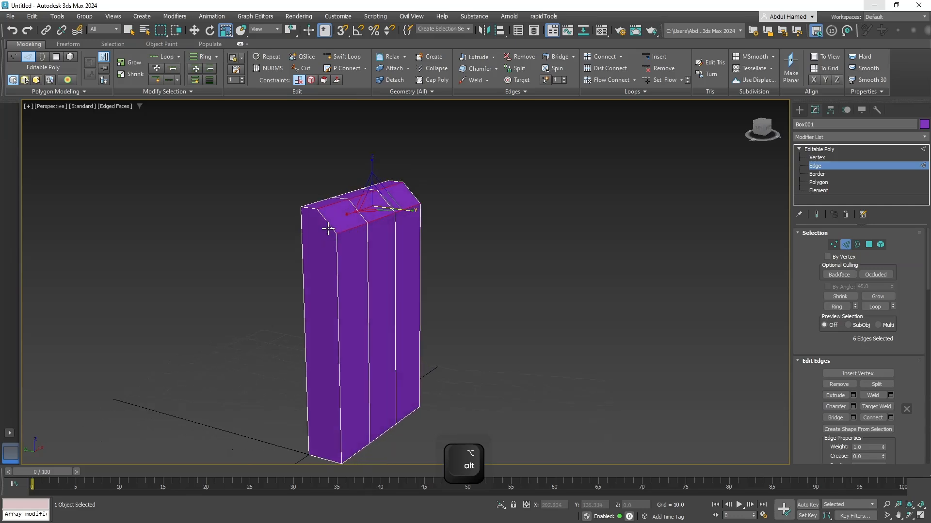
pyautogui.scroll(4, 327, 233)
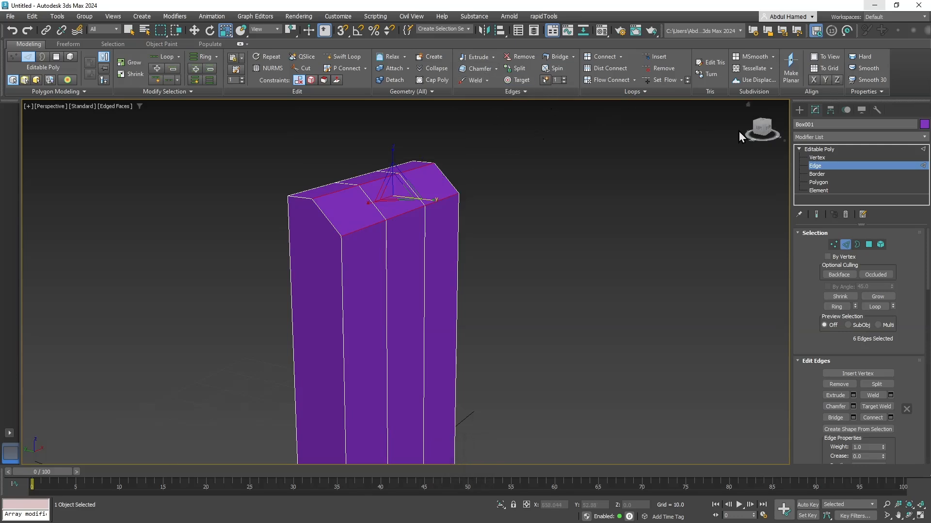
pyautogui.keyDown('alt'); pyautogui.moveTo(717, 168); pyautogui.dragTo(767, 135, button='middle'); pyautogui.keyUp('alt')
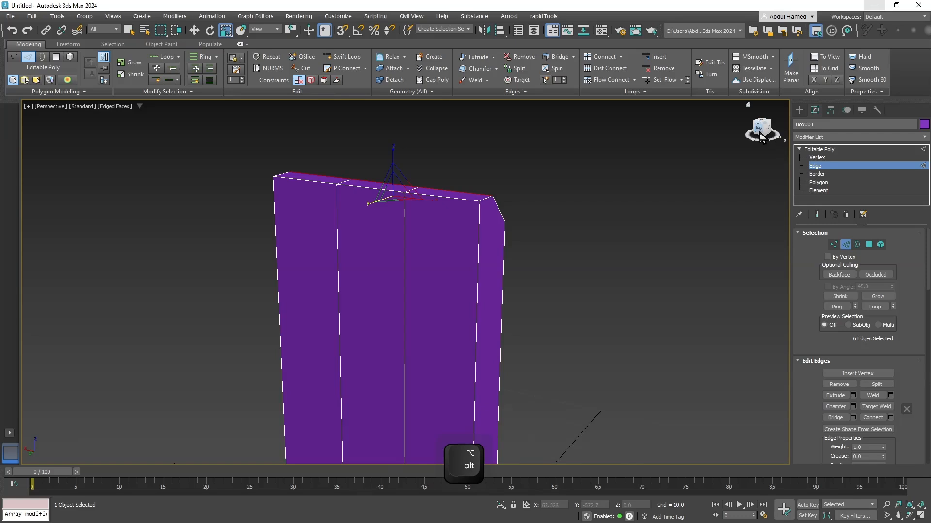
pyautogui.keyDown('alt'); pyautogui.moveTo(545, 240); pyautogui.dragTo(612, 233, button='middle'); pyautogui.keyUp('alt')
pyautogui.hotkey('alt', 'x')
pyautogui.scroll(3, 524, 235)
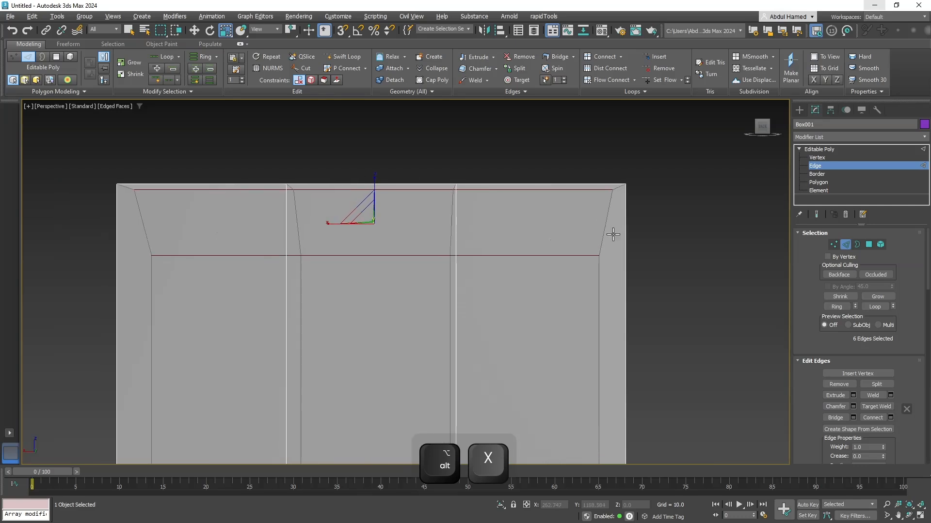
pyautogui.click(341, 61)
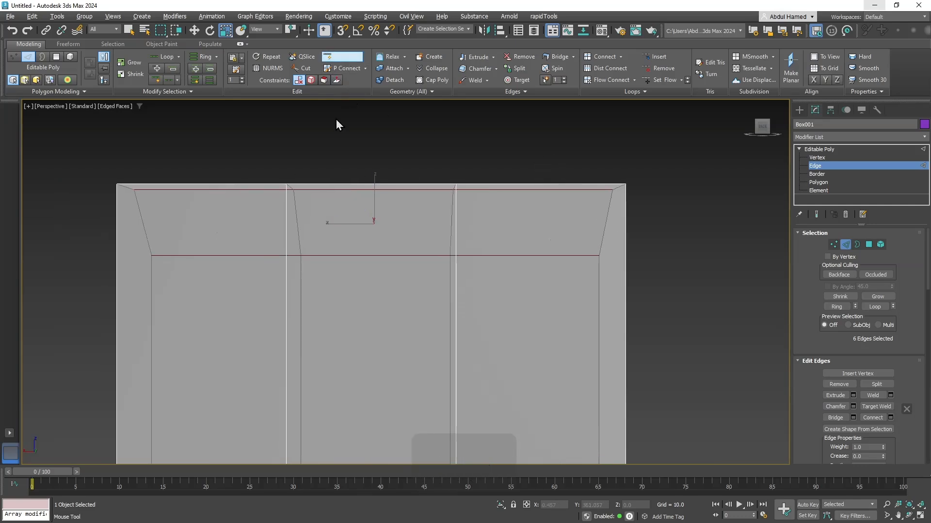
pyautogui.click(270, 256)
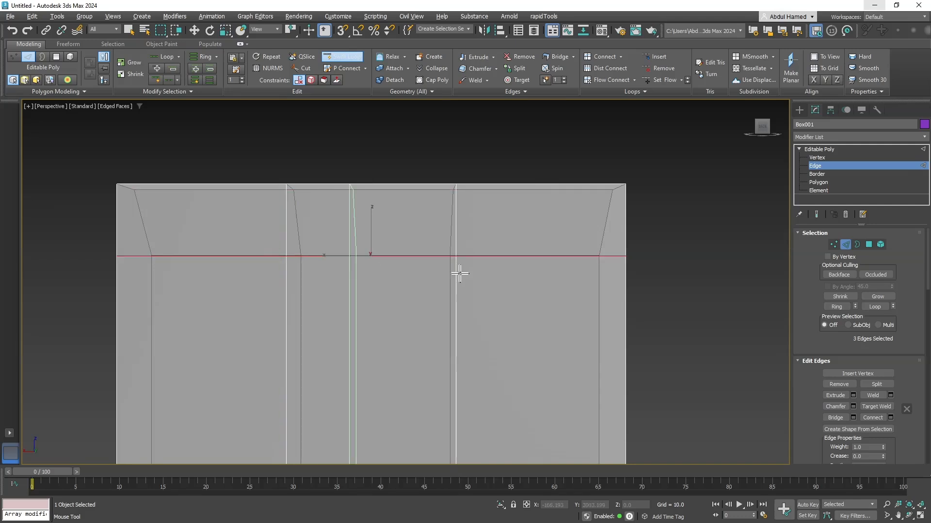
# Step: Cut an edge across each narrow side face, joining the back loop's ends to the chamfer's lower front corners
pyautogui.keyDown('alt'); pyautogui.moveTo(683, 285); pyautogui.dragTo(610, 293, button='middle'); pyautogui.keyUp('alt')
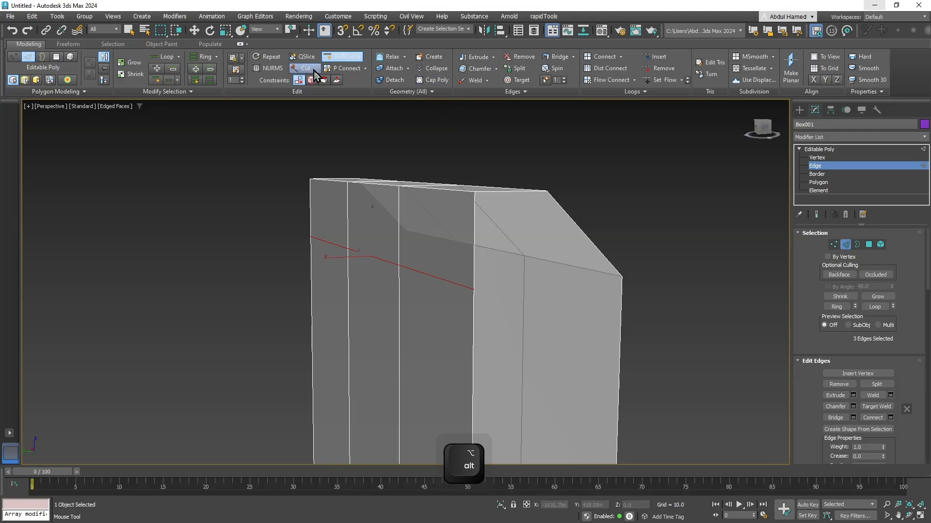
pyautogui.click(308, 70)
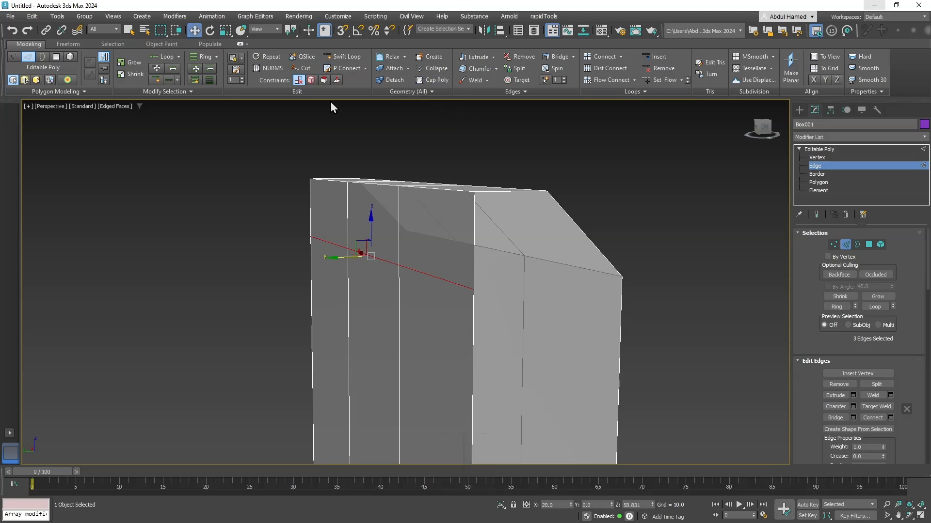
pyautogui.click(300, 69)
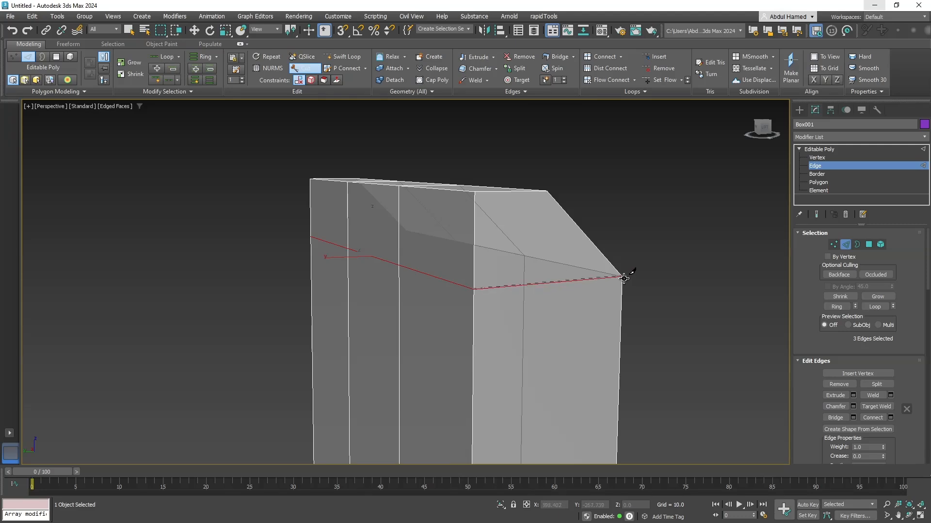
pyautogui.keyDown('alt'); pyautogui.moveTo(624, 278); pyautogui.dragTo(660, 268, button='middle'); pyautogui.keyUp('alt')
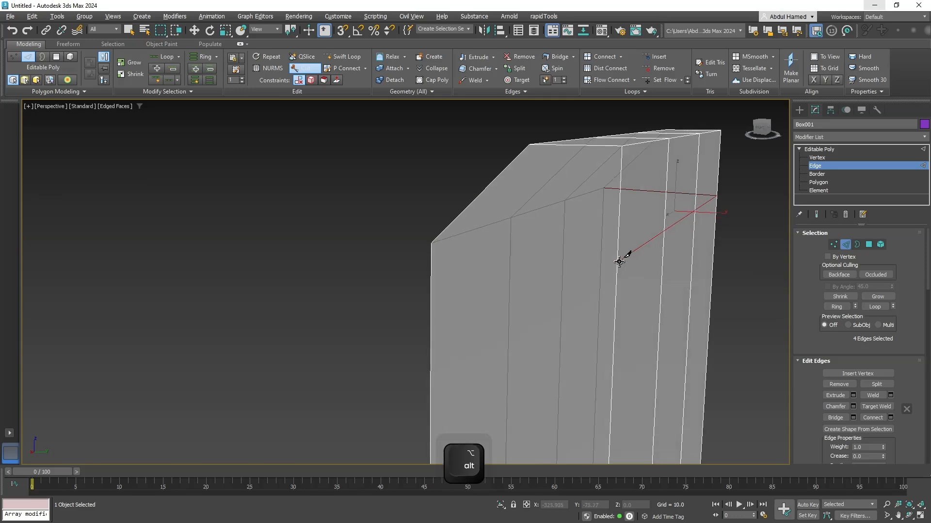
pyautogui.keyDown('alt'); pyautogui.moveTo(608, 261); pyautogui.dragTo(537, 127, button='middle'); pyautogui.keyUp('alt')
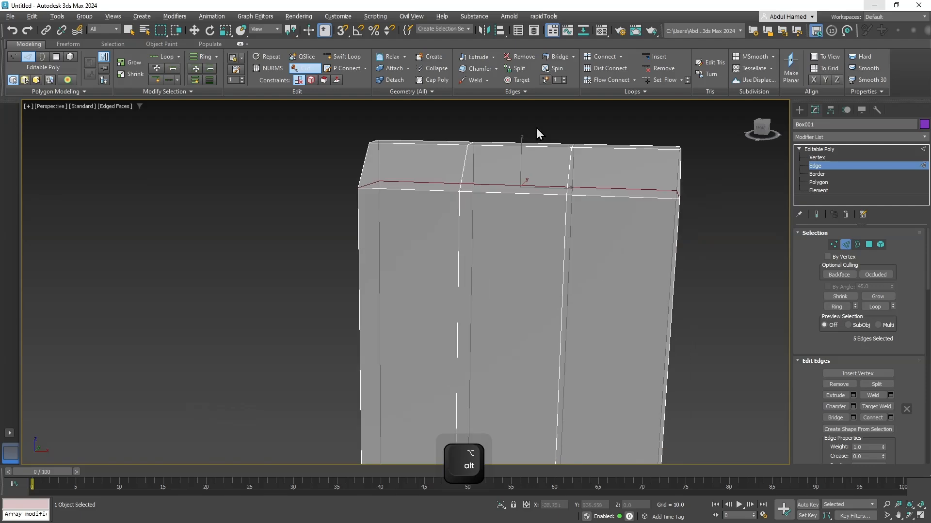
# Step: Check the plank outline in Krita, and back in 3ds Max try to scale the plank's four front side edges inward along X
pyautogui.keyDown('alt'); pyautogui.moveTo(569, 224); pyautogui.dragTo(572, 233, button='middle'); pyautogui.keyUp('alt')
pyautogui.hotkey('alt', 'Tab')
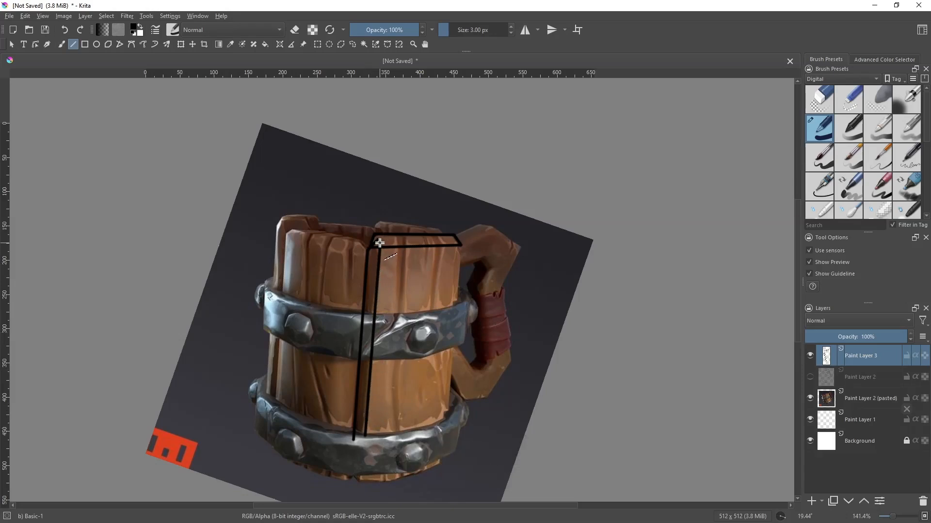
pyautogui.hotkey('alt', 'Tab')
pyautogui.keyDown('alt'); pyautogui.moveTo(469, 296); pyautogui.dragTo(377, 246, button='middle'); pyautogui.keyUp('alt')
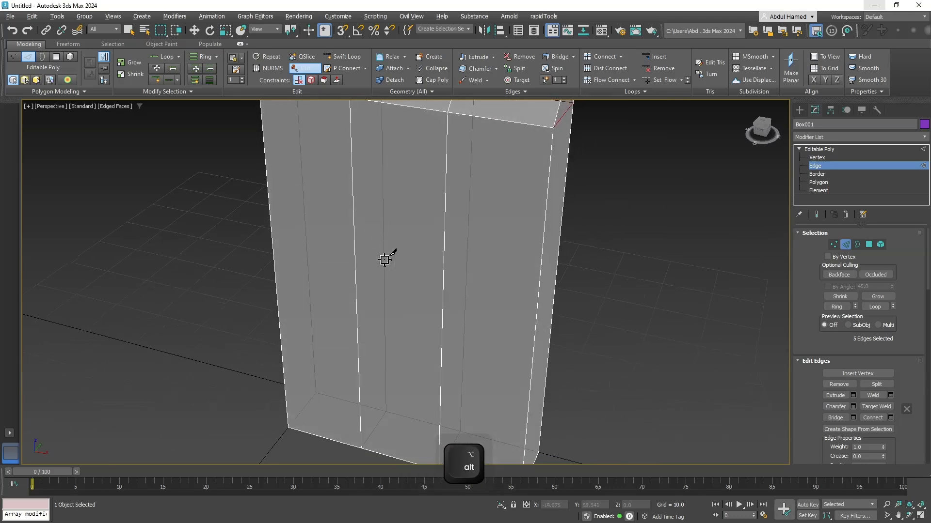
pyautogui.press('q')
pyautogui.click(539, 285)
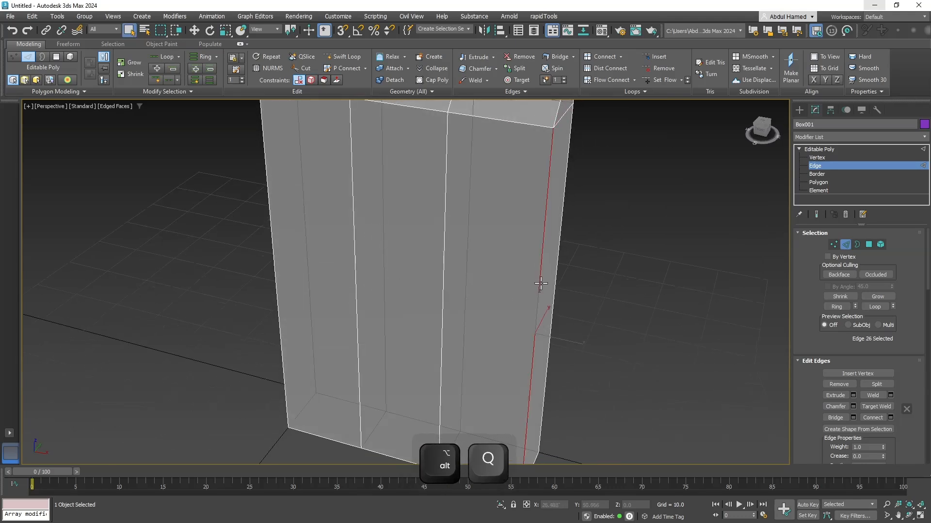
pyautogui.keyDown('ctrl'); pyautogui.click(272, 233); pyautogui.keyUp('ctrl')
pyautogui.keyDown('alt'); pyautogui.moveTo(275, 235); pyautogui.dragTo(431, 269, button='middle'); pyautogui.keyUp('alt')
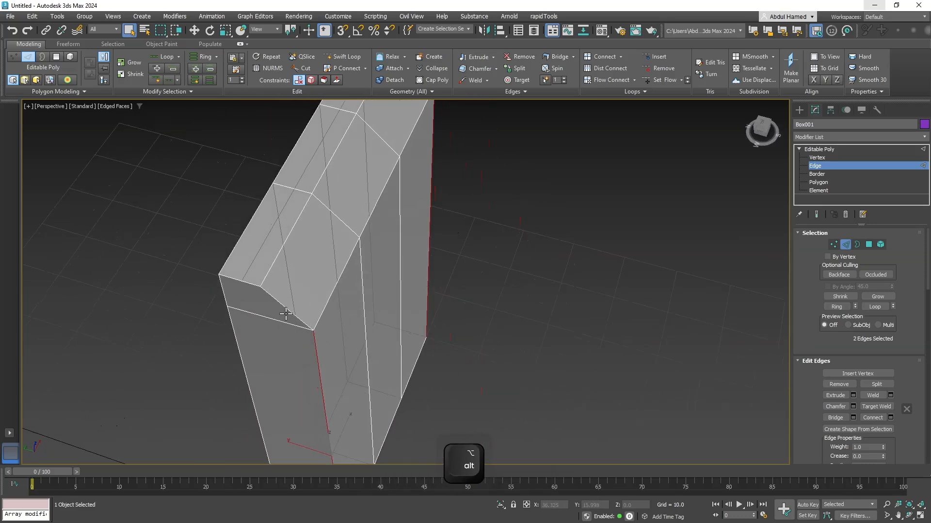
pyautogui.keyDown('ctrl'); pyautogui.click(430, 288); pyautogui.keyUp('ctrl')
pyautogui.keyDown('alt'); pyautogui.moveTo(430, 289); pyautogui.dragTo(460, 329, button='middle'); pyautogui.keyUp('alt')
pyautogui.keyDown('ctrl'); pyautogui.click(480, 323); pyautogui.keyUp('ctrl')
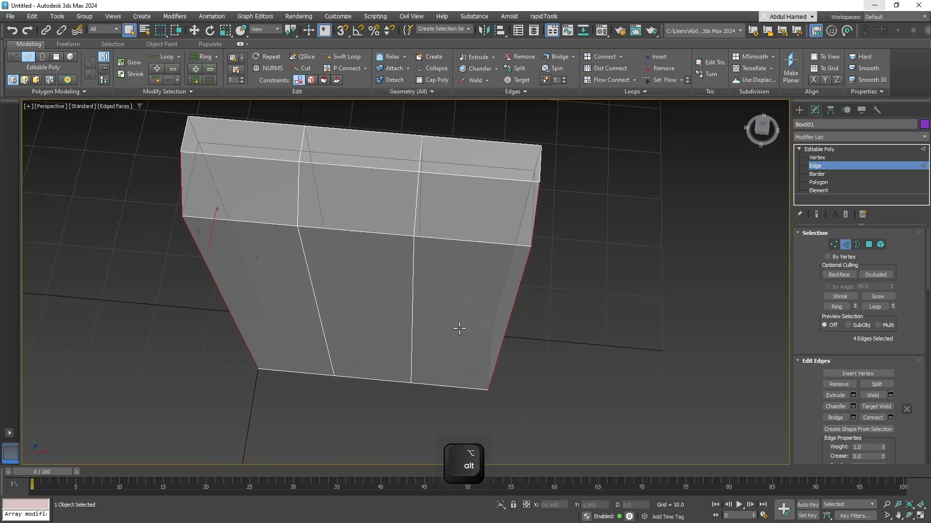
pyautogui.press('r')
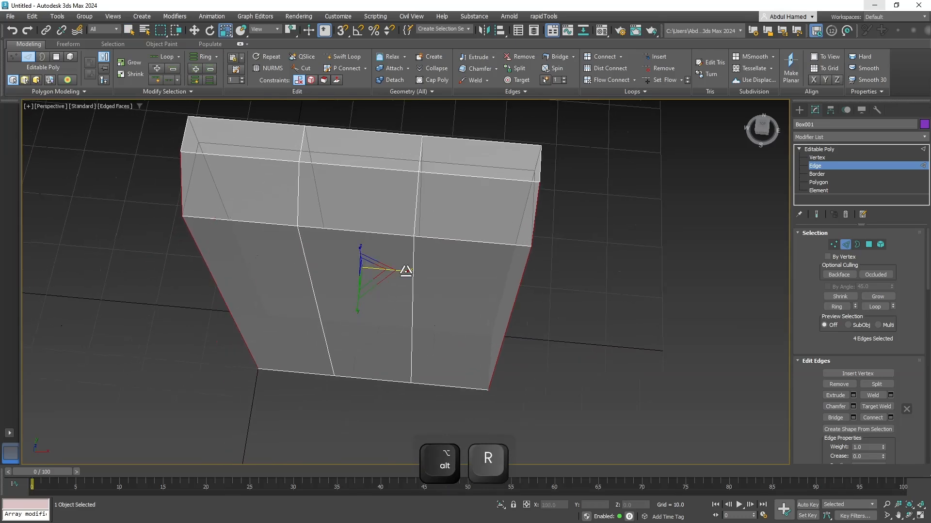
pyautogui.moveTo(406, 271); pyautogui.dragTo(401, 271)
pyautogui.keyDown('alt'); pyautogui.moveTo(367, 257); pyautogui.dragTo(293, 249, button='middle'); pyautogui.keyUp('alt')
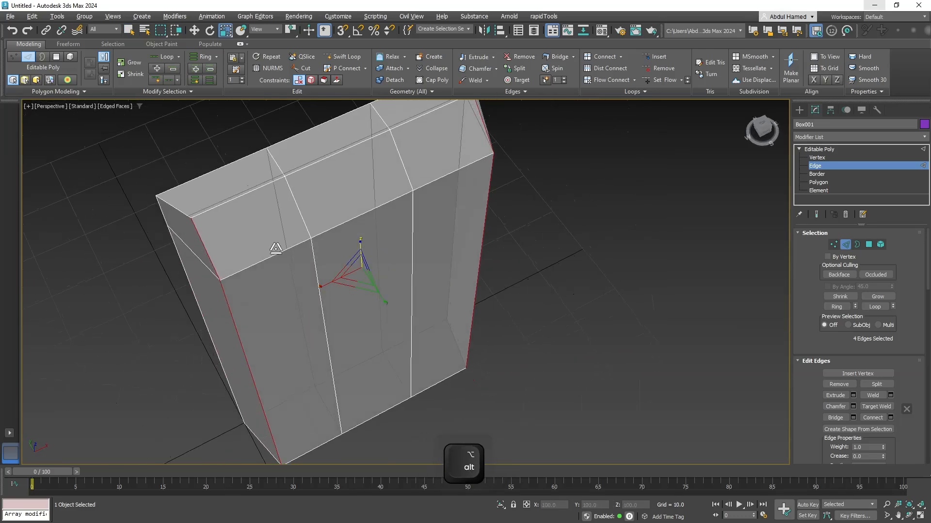
pyautogui.keyDown('alt'); pyautogui.moveTo(227, 240); pyautogui.dragTo(208, 245, button='middle'); pyautogui.keyUp('alt')
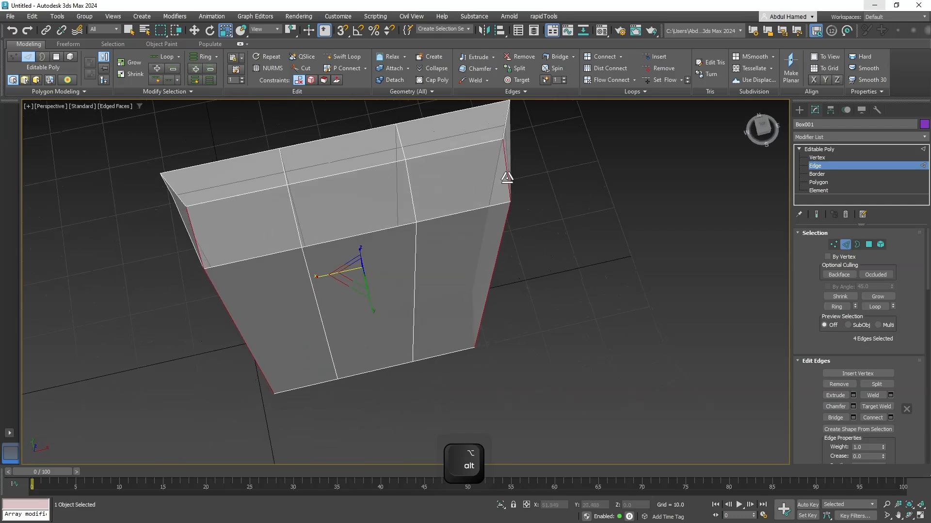
pyautogui.hotkey('ctrl', 'z')
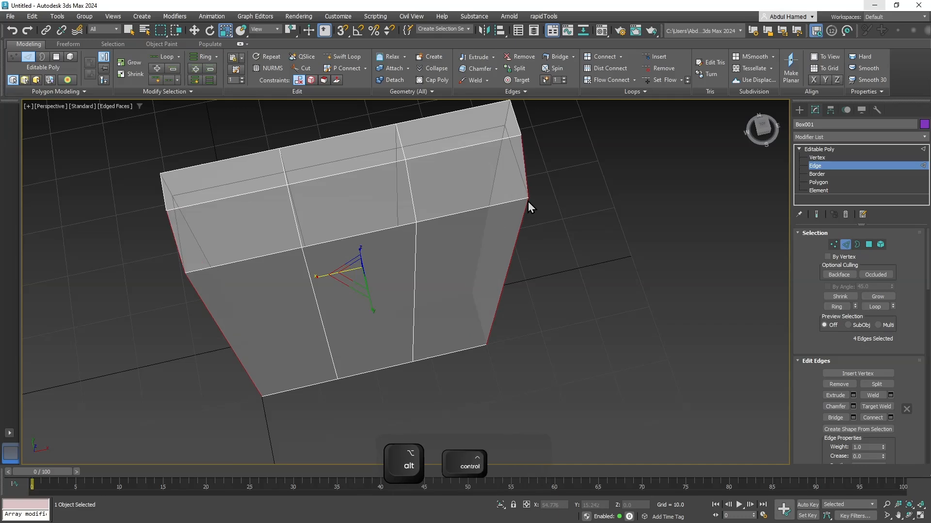
# Step: Leave edge editing and add an FFD 2x2x2 modifier to the whole plank
pyautogui.click(819, 150)
pyautogui.click(822, 138)
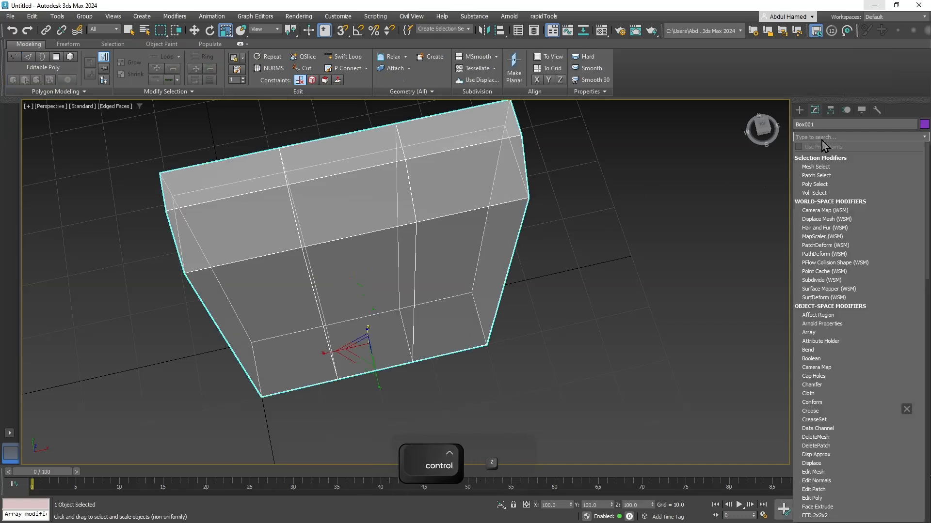
pyautogui.write('ff')
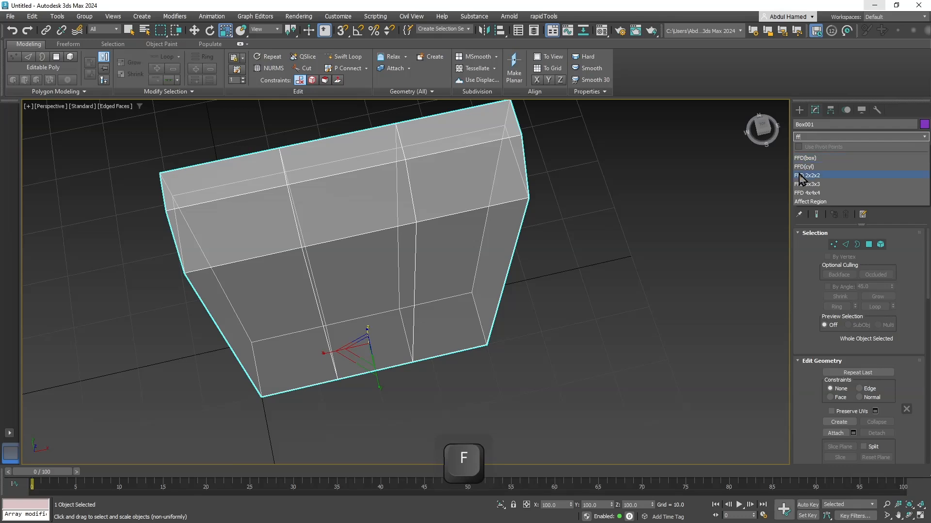
pyautogui.click(799, 175)
pyautogui.keyDown('alt'); pyautogui.moveTo(619, 244); pyautogui.dragTo(625, 242, button='middle'); pyautogui.keyUp('alt')
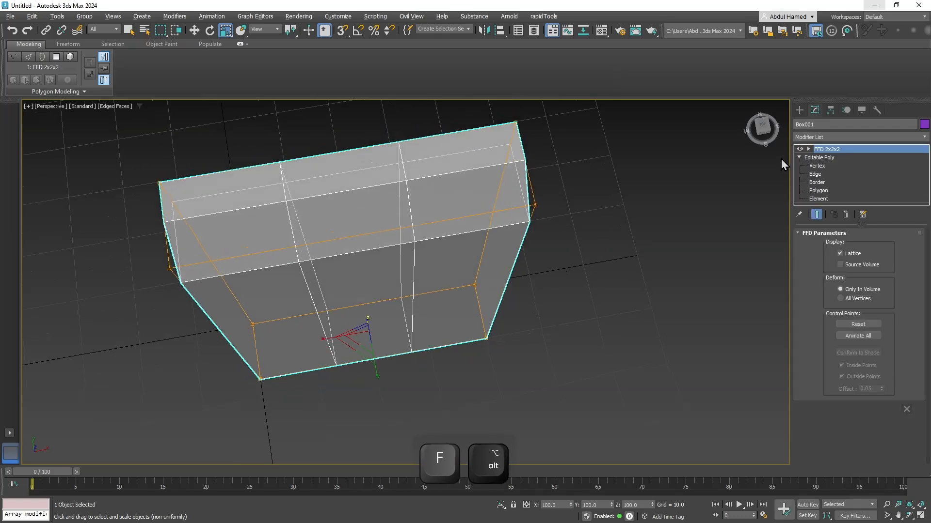
# Step: Scale the FFD lattice's four front control points to about 89% along X, narrowing the plank's front face
pyautogui.click(809, 149)
pyautogui.click(834, 157)
pyautogui.keyDown('alt'); pyautogui.moveTo(737, 191); pyautogui.dragTo(593, 374, button='middle'); pyautogui.keyUp('alt')
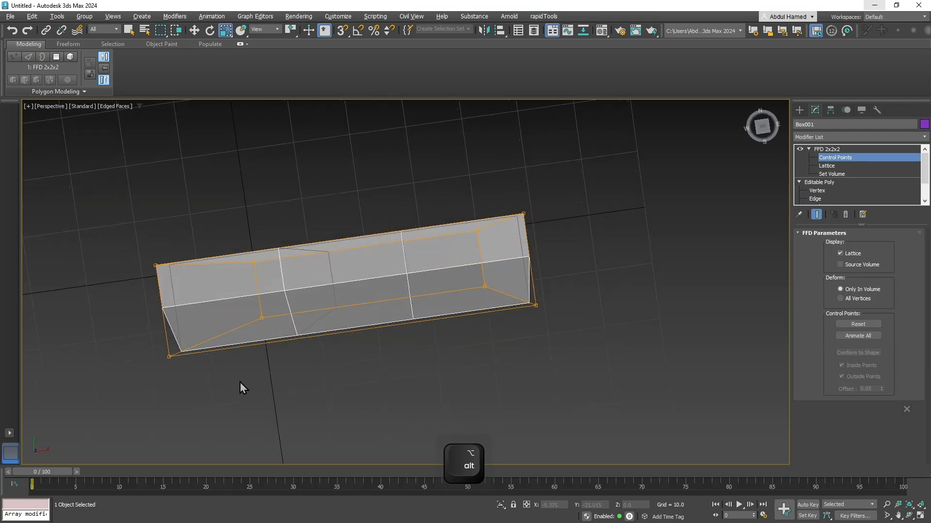
pyautogui.moveTo(326, 395); pyautogui.dragTo(327, 394)
pyautogui.keyDown('ctrl'); pyautogui.click(261, 318); pyautogui.keyUp('ctrl')
pyautogui.keyDown('ctrl'); pyautogui.moveTo(558, 282); pyautogui.dragTo(539, 309); pyautogui.keyUp('ctrl')
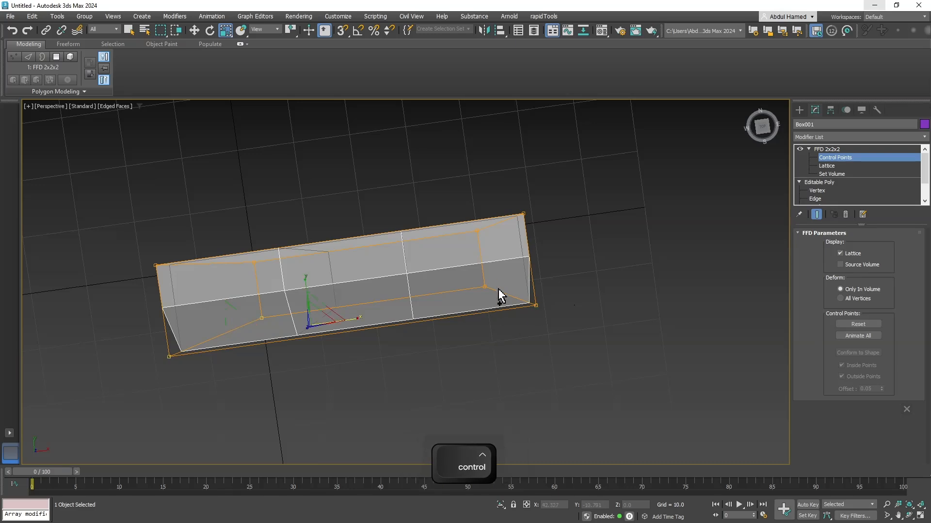
pyautogui.keyDown('ctrl'); pyautogui.moveTo(463, 307); pyautogui.dragTo(459, 318); pyautogui.keyUp('ctrl')
pyautogui.keyDown('alt'); pyautogui.moveTo(459, 318); pyautogui.dragTo(455, 312, button='middle'); pyautogui.keyUp('alt')
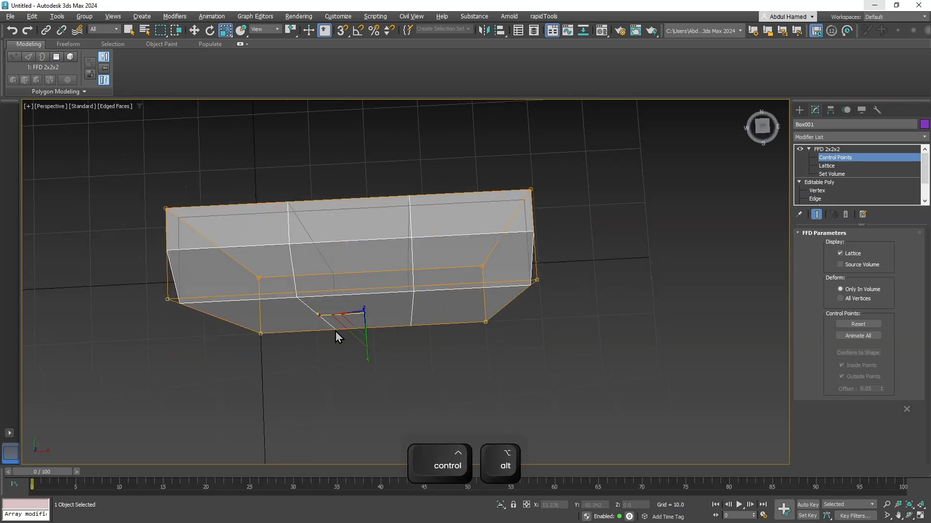
pyautogui.moveTo(321, 318); pyautogui.dragTo(324, 316)
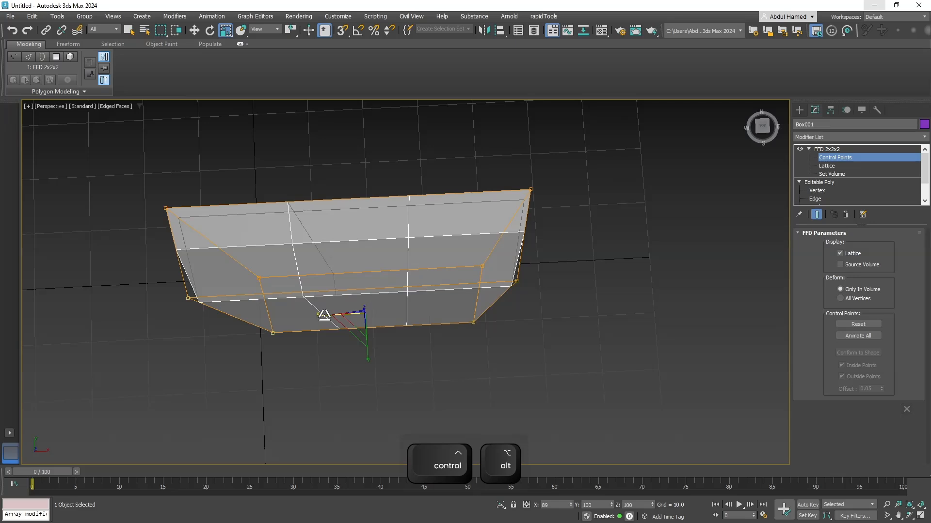
# Step: Collapse the FFD modifier and the rest of the stack into an Editable Poly
pyautogui.keyDown('alt'); pyautogui.moveTo(510, 241); pyautogui.dragTo(545, 215, button='middle'); pyautogui.keyUp('alt')
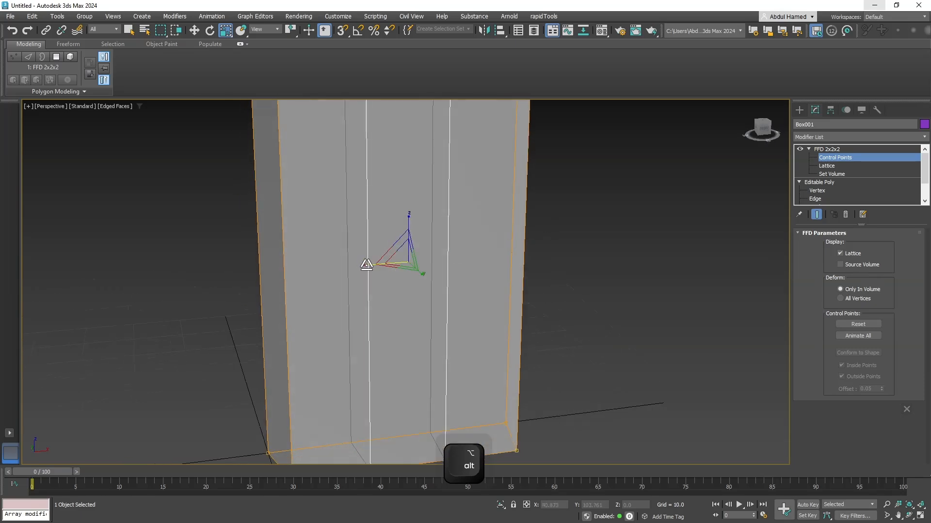
pyautogui.keyDown('alt'); pyautogui.moveTo(367, 265); pyautogui.dragTo(714, 213, button='middle'); pyautogui.keyUp('alt')
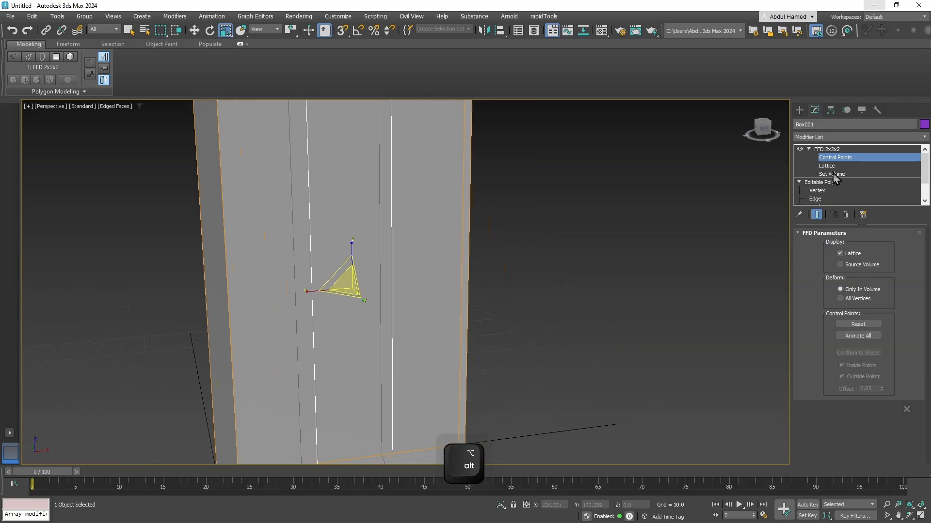
pyautogui.rightClick(846, 150)
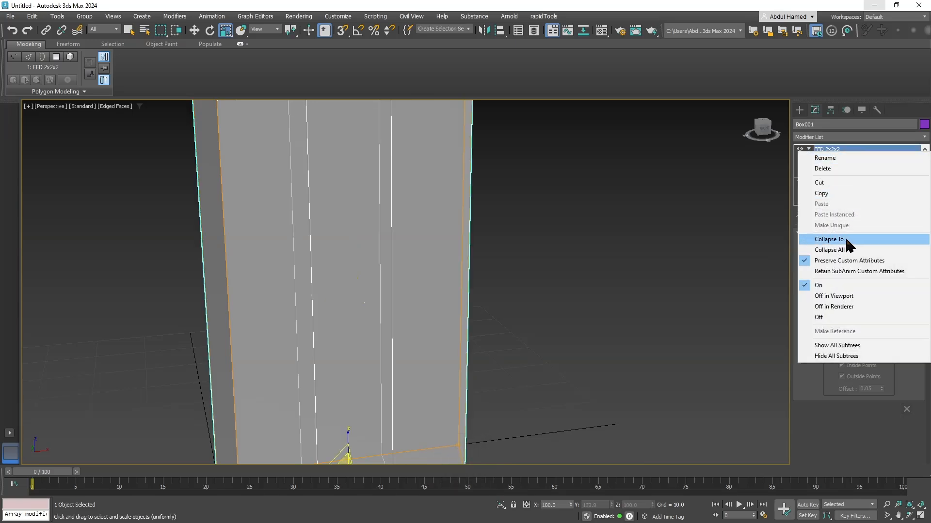
pyautogui.click(845, 250)
pyautogui.click(522, 295)
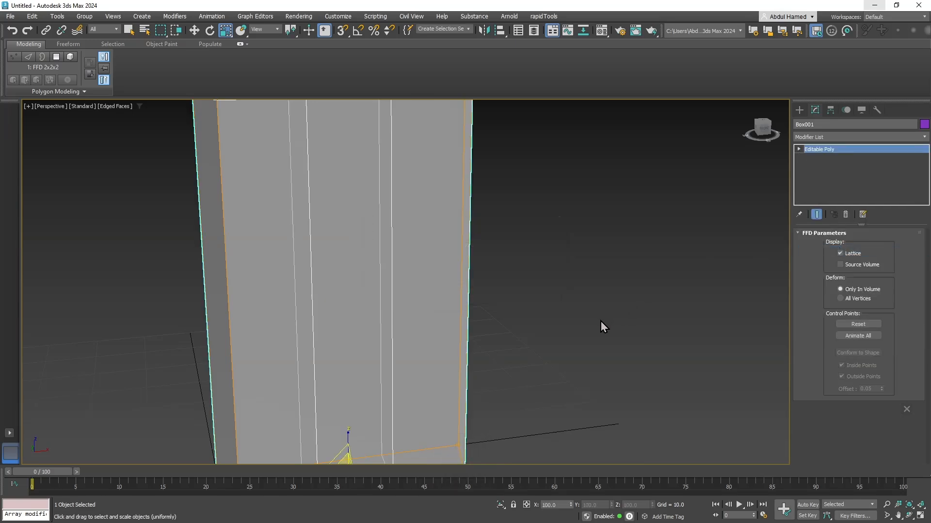
# Step: Center the plank's pivot to the object, affecting the pivot only, and leave pivot editing
pyautogui.scroll(4, 580, 247)
pyautogui.moveTo(540, 249); pyautogui.dragTo(519, 271, button='middle')
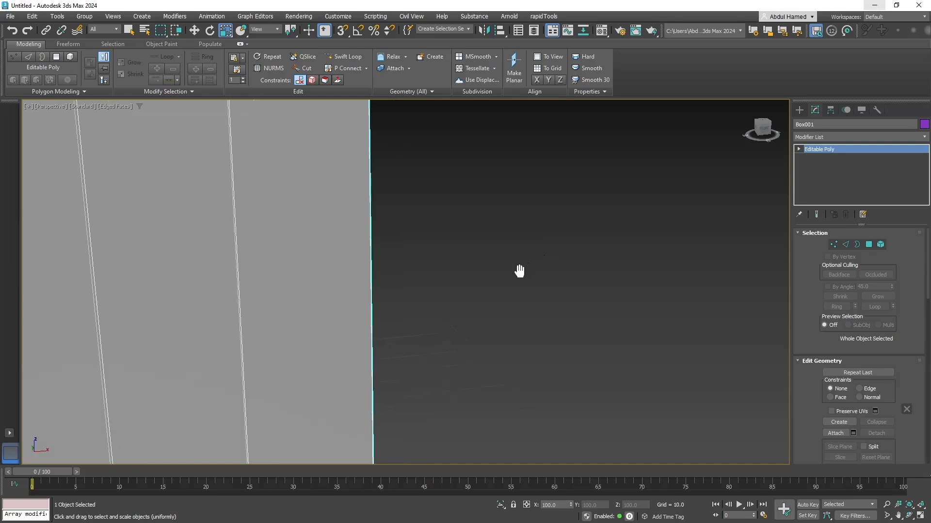
pyautogui.scroll(-8, 520, 222)
pyautogui.keyDown('alt'); pyautogui.moveTo(519, 223); pyautogui.dragTo(407, 297, button='middle'); pyautogui.keyUp('alt')
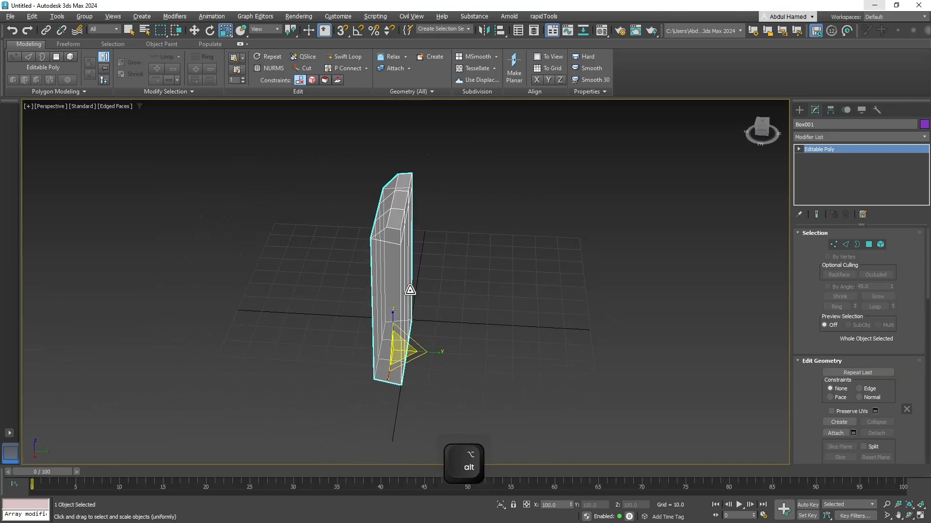
pyautogui.scroll(2, 407, 297)
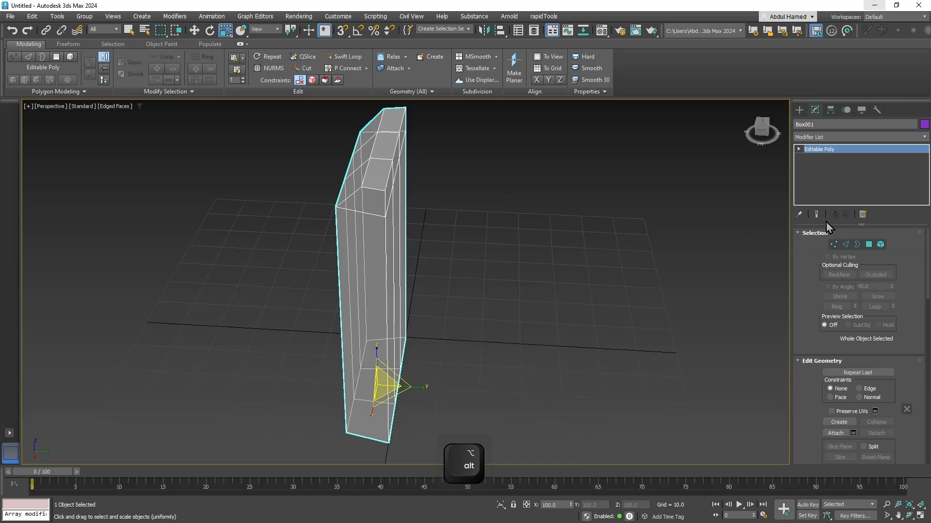
pyautogui.click(830, 110)
pyautogui.click(872, 177)
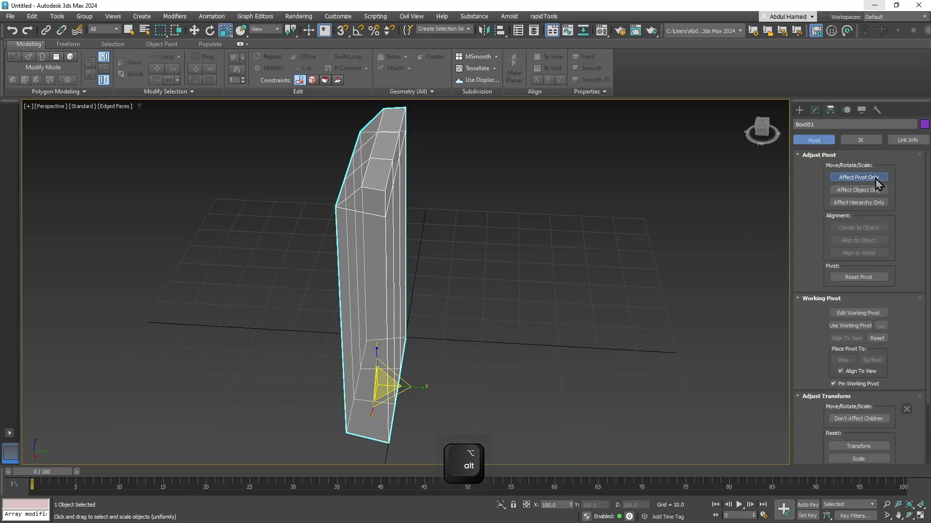
pyautogui.click(858, 228)
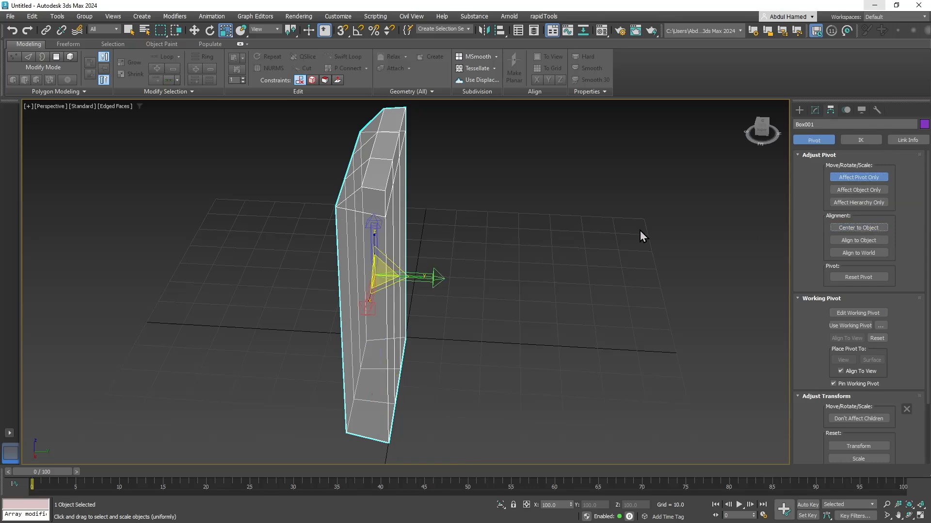
pyautogui.keyDown('alt'); pyautogui.moveTo(640, 235); pyautogui.dragTo(533, 231, button='middle'); pyautogui.keyUp('alt')
pyautogui.click(854, 179)
# Step: Add an Array modifier to the plank
pyautogui.keyDown('alt'); pyautogui.moveTo(462, 206); pyautogui.dragTo(627, 222, button='middle'); pyautogui.keyUp('alt')
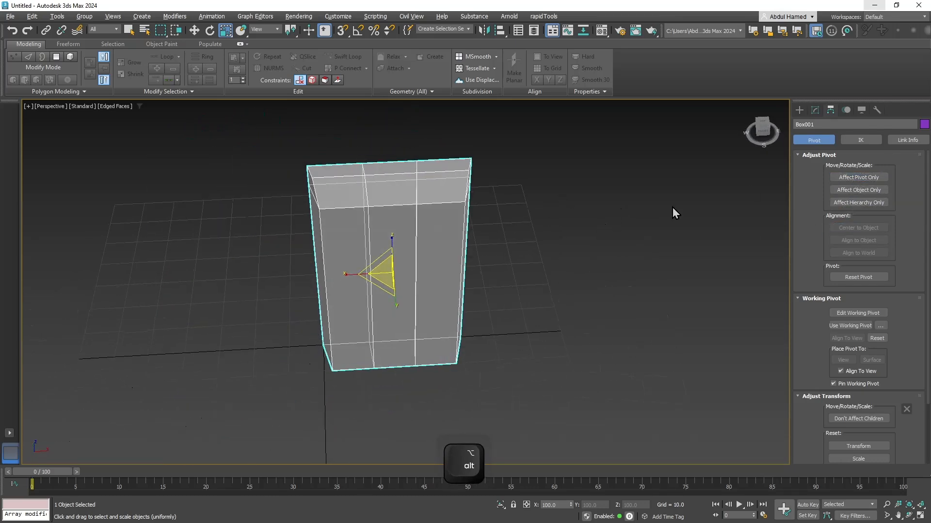
pyautogui.scroll(5, 627, 222)
pyautogui.click(815, 110)
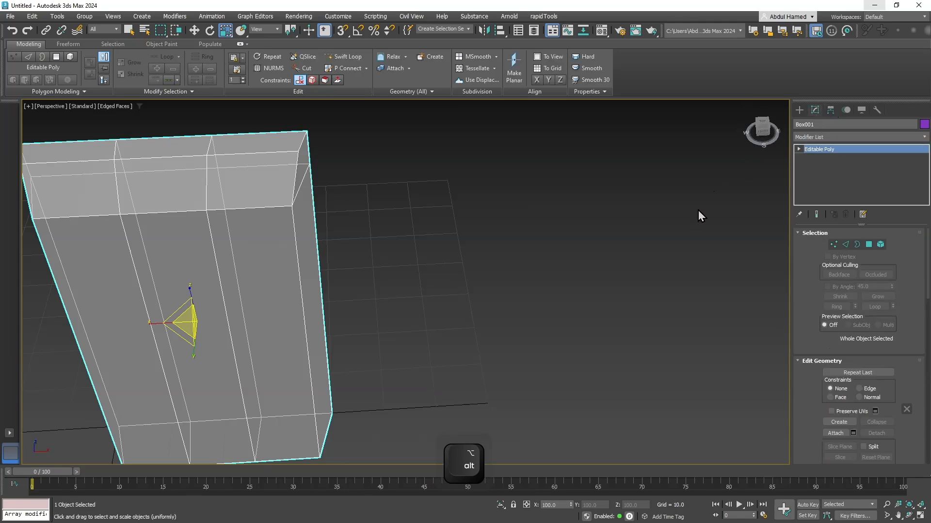
pyautogui.scroll(-4, 268, 307)
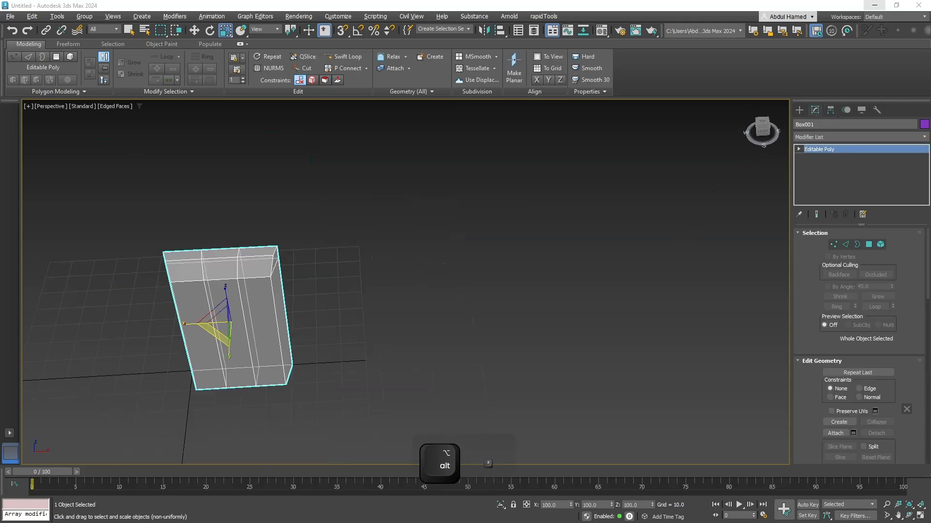
pyautogui.keyDown('alt'); pyautogui.moveTo(268, 307); pyautogui.dragTo(353, 315, button='middle'); pyautogui.keyUp('alt')
pyautogui.click(855, 141)
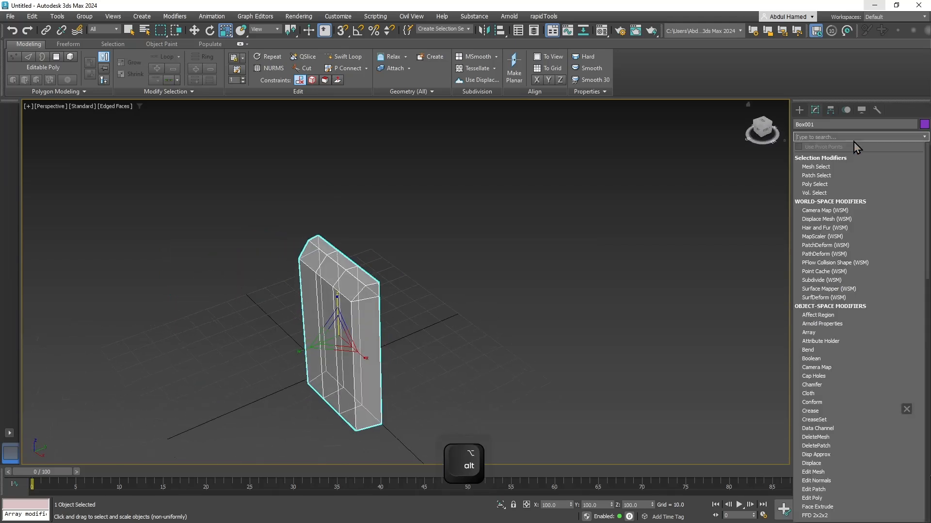
pyautogui.write('arra')
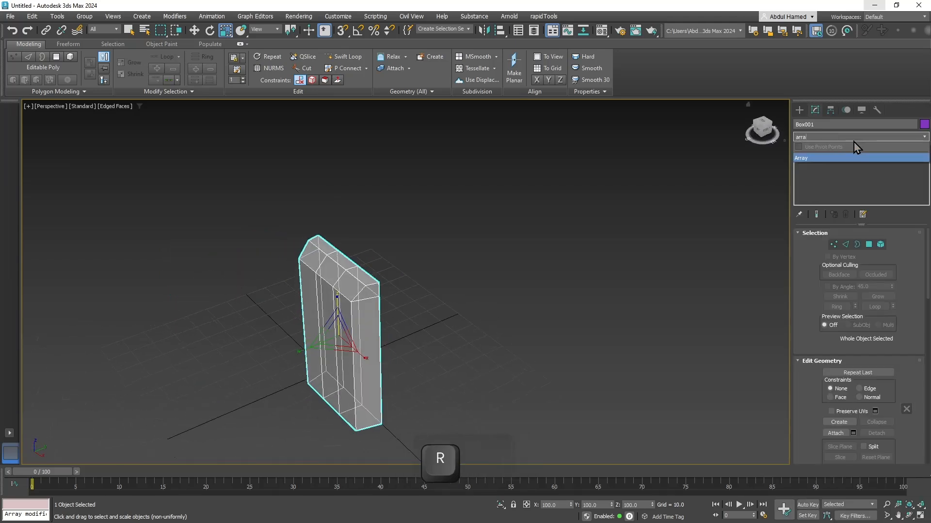
pyautogui.press('Return')
pyautogui.keyDown('alt'); pyautogui.moveTo(548, 295); pyautogui.dragTo(466, 308, button='middle'); pyautogui.keyUp('alt')
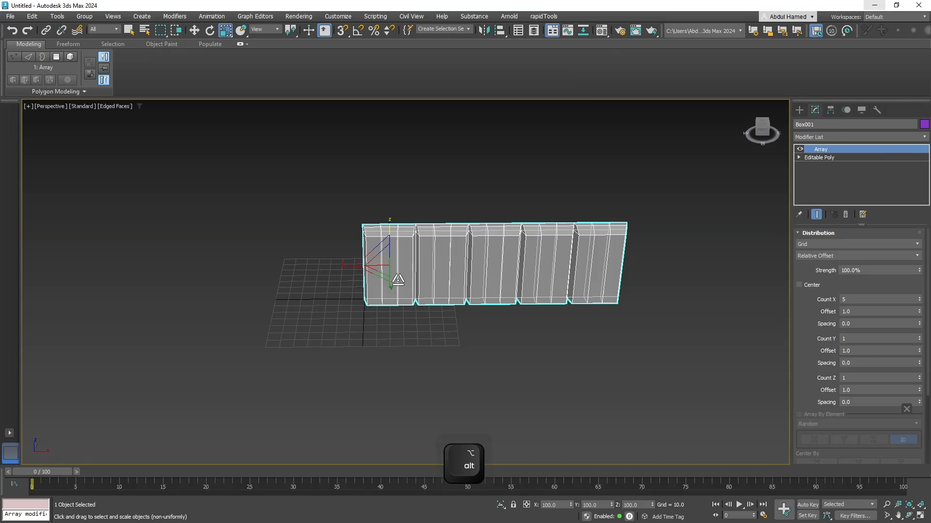
# Step: Switch to Krita, number the mug's plank sections 1 to 5 with the freehand brush, and return to 3ds Max
pyautogui.hotkey('alt', 'Tab')
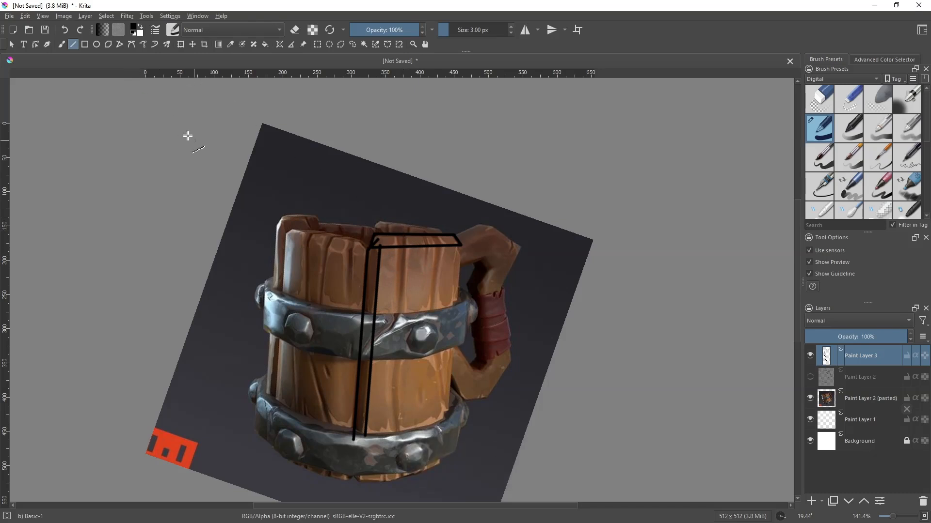
pyautogui.press('b')
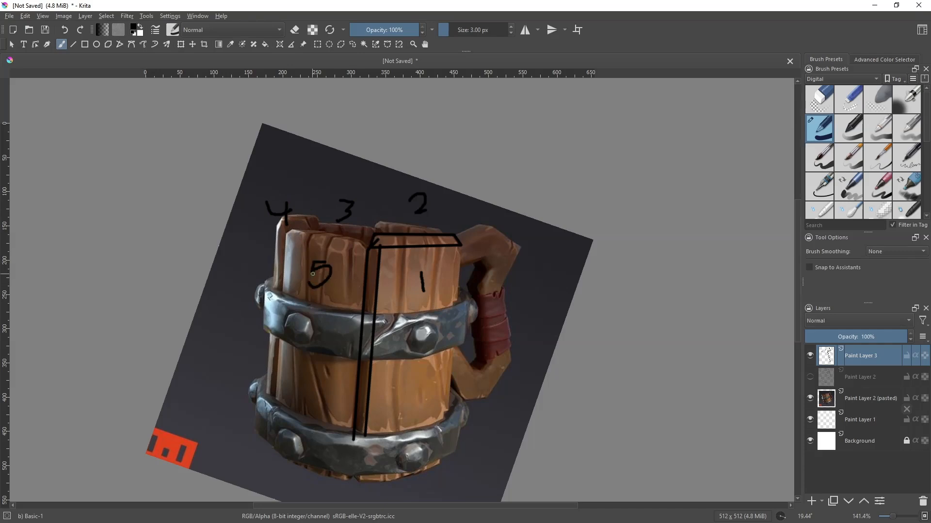
pyautogui.hotkey('alt', 'Tab')
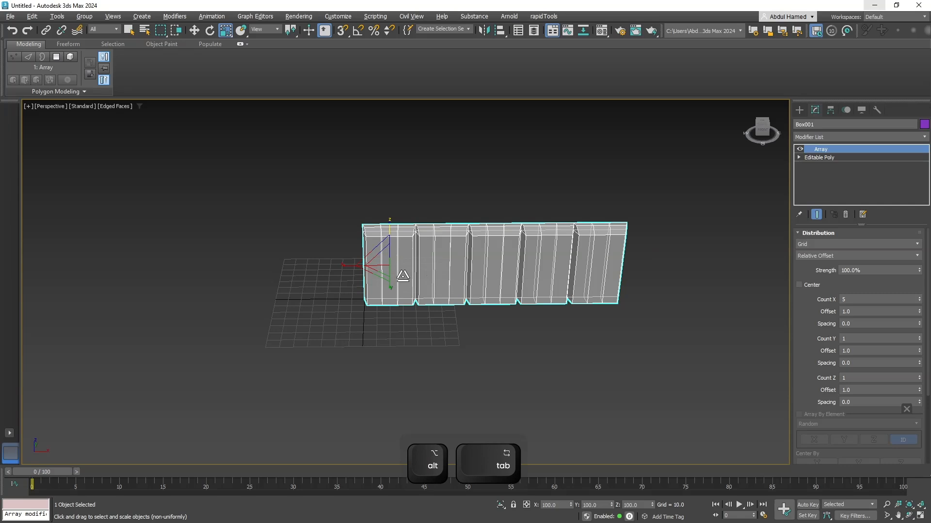
pyautogui.moveTo(605, 362); pyautogui.dragTo(521, 383, button='middle')
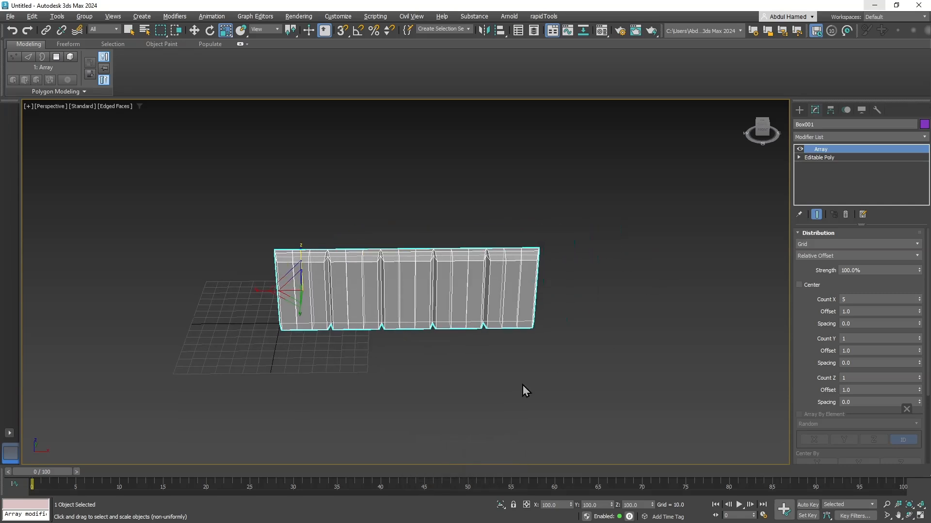
# Step: Add a Bend modifier to the arrayed planks with an angle of 360 and the bend axis set to X
pyautogui.click(817, 138)
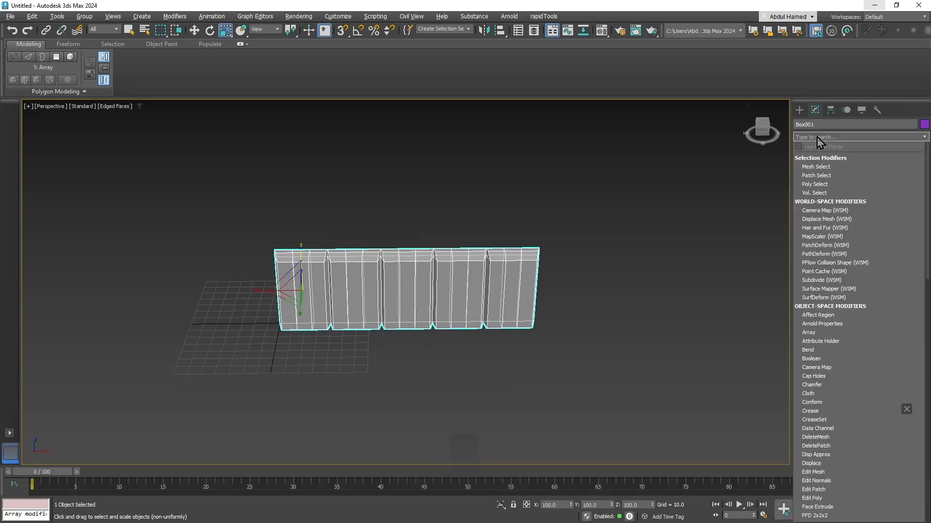
pyautogui.write('bend')
pyautogui.press('Return')
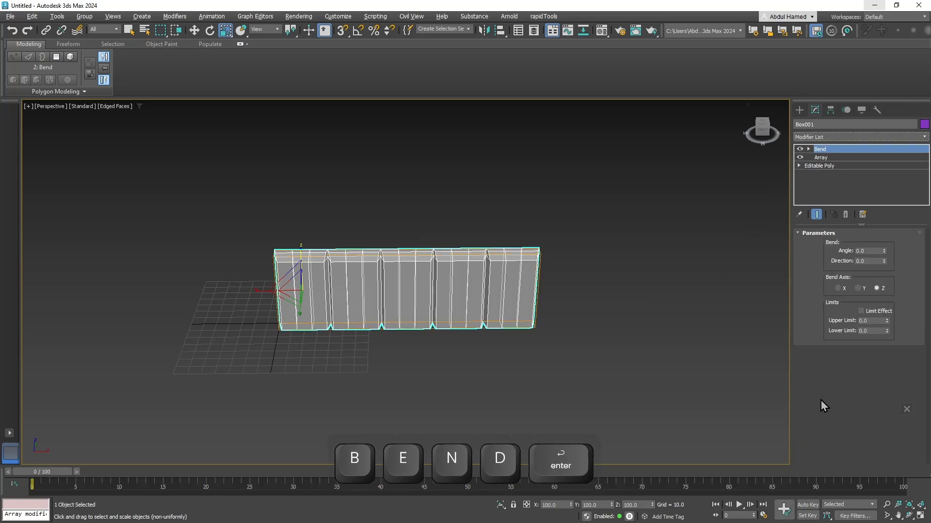
pyautogui.moveTo(884, 250); pyautogui.dragTo(816, 251)
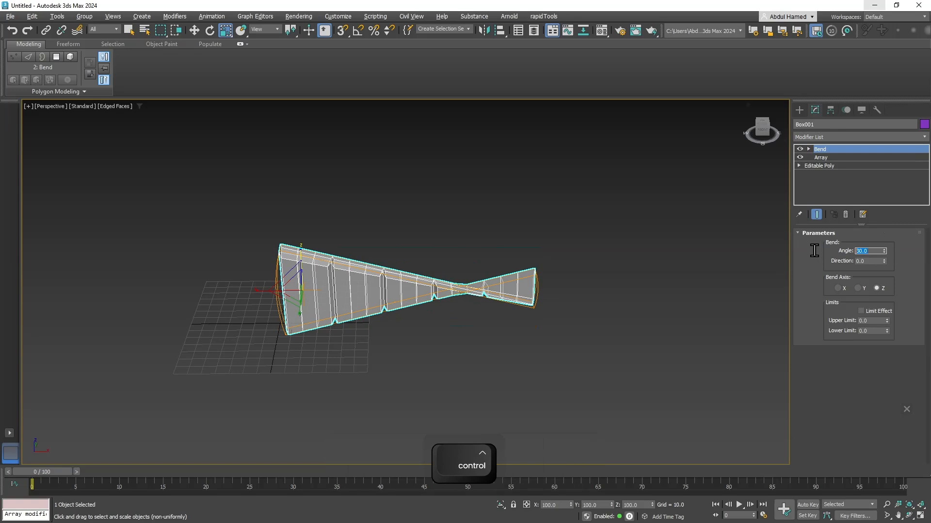
pyautogui.write('360')
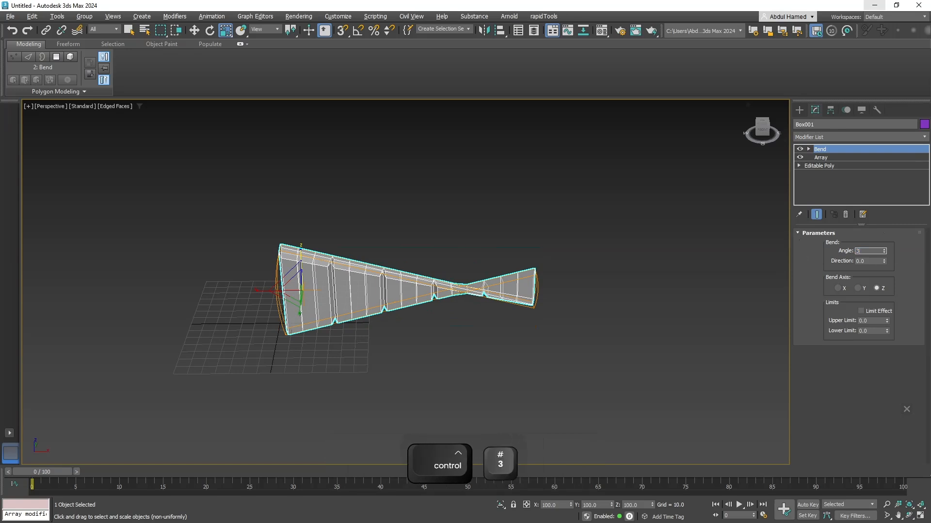
pyautogui.press('Return')
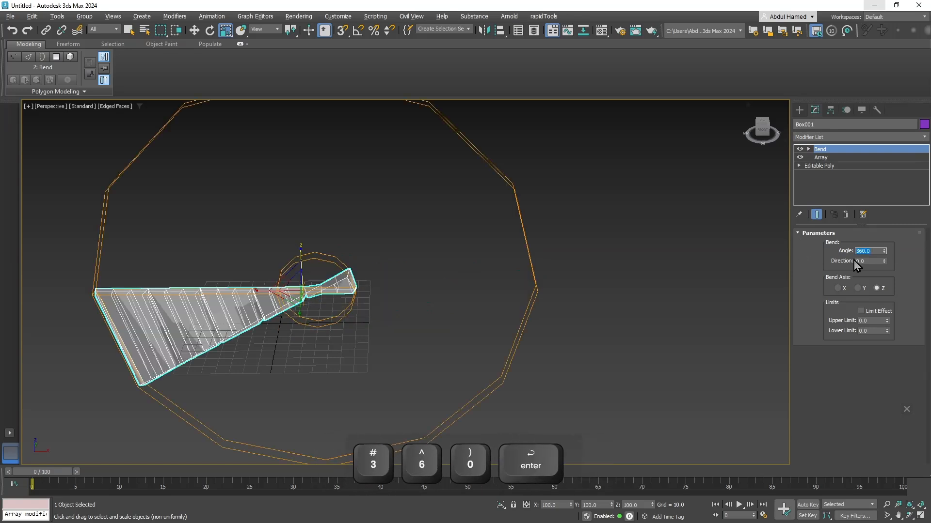
pyautogui.click(842, 290)
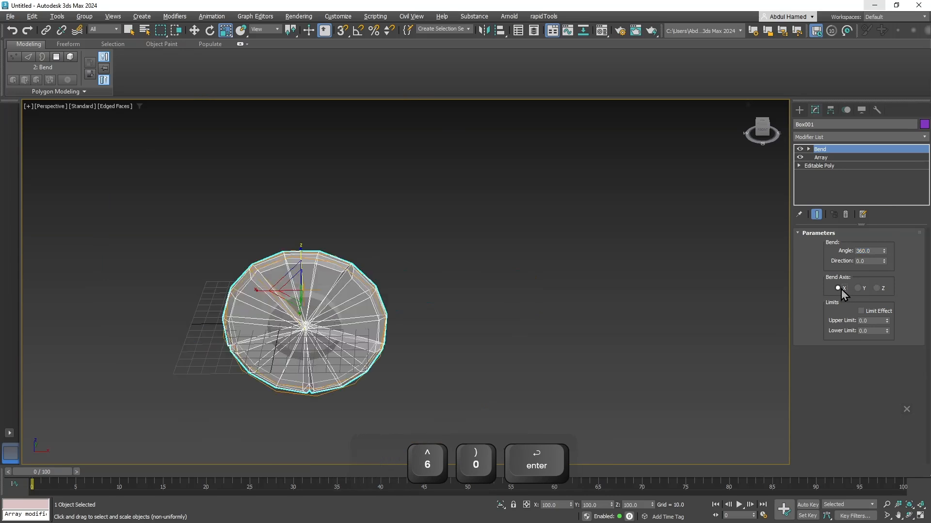
# Step: Set the bend direction to -90 and turn off the see-through display of the plank ring
pyautogui.moveTo(885, 260); pyautogui.dragTo(884, 330)
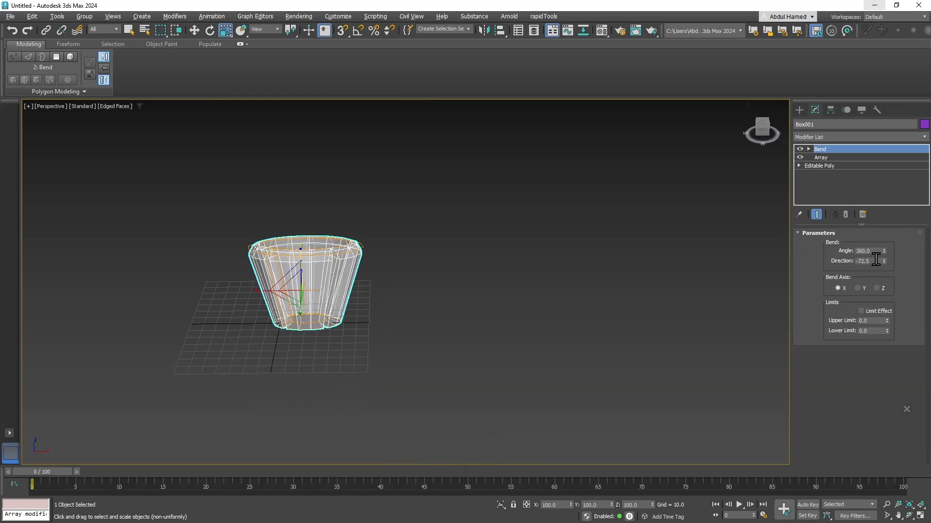
pyautogui.write('-90')
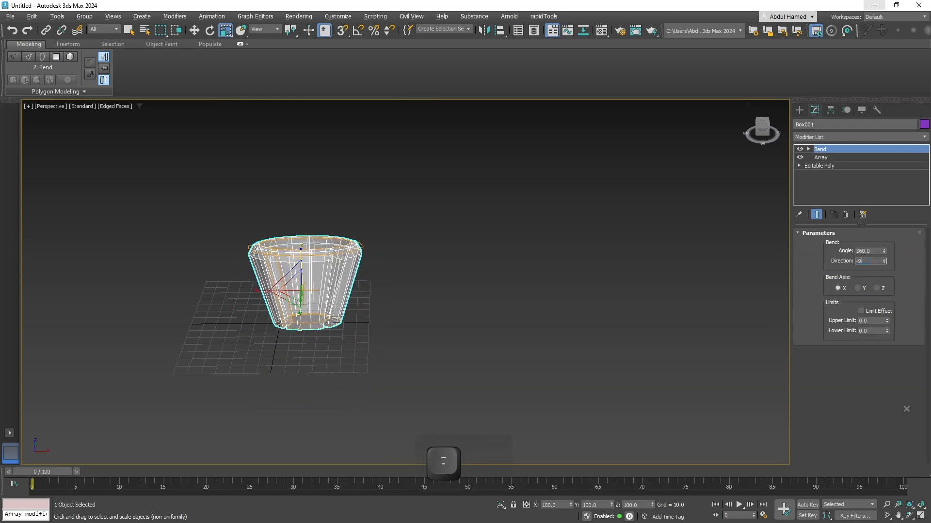
pyautogui.press('Return')
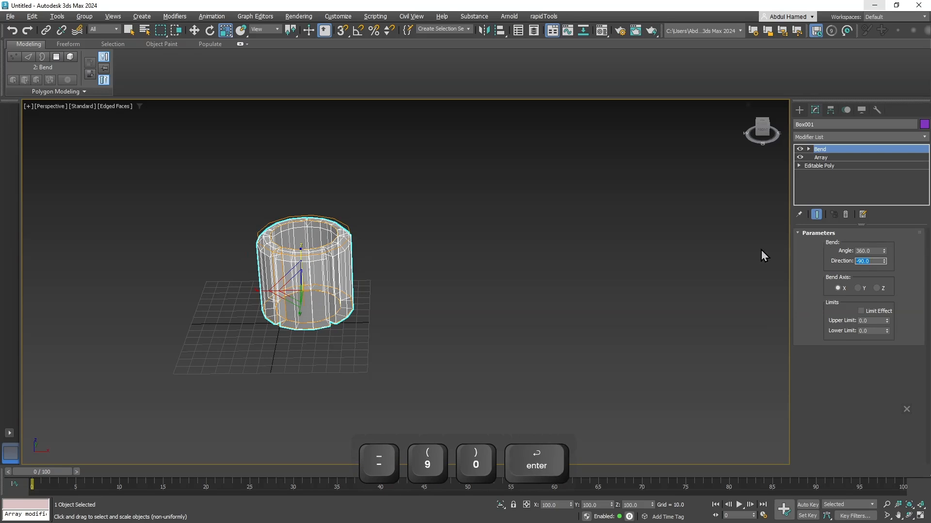
pyautogui.hotkey('alt', 'x')
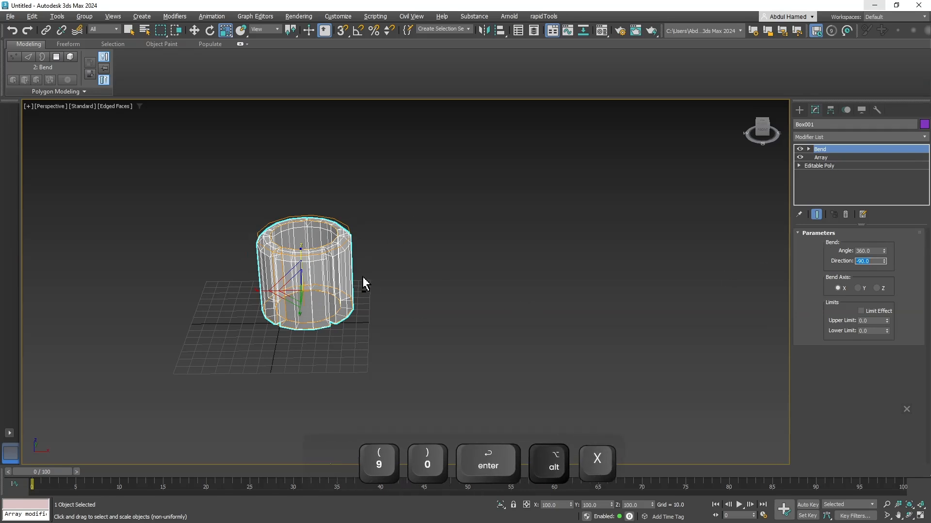
pyautogui.hotkey('alt', 'x')
pyautogui.keyDown('alt'); pyautogui.moveTo(336, 276); pyautogui.dragTo(383, 365, button='middle'); pyautogui.keyUp('alt')
# Step: Compare the plank ring, seen from above, with the mug reference in Krita, and return to 3ds Max
pyautogui.hotkey('alt', 'Tab')
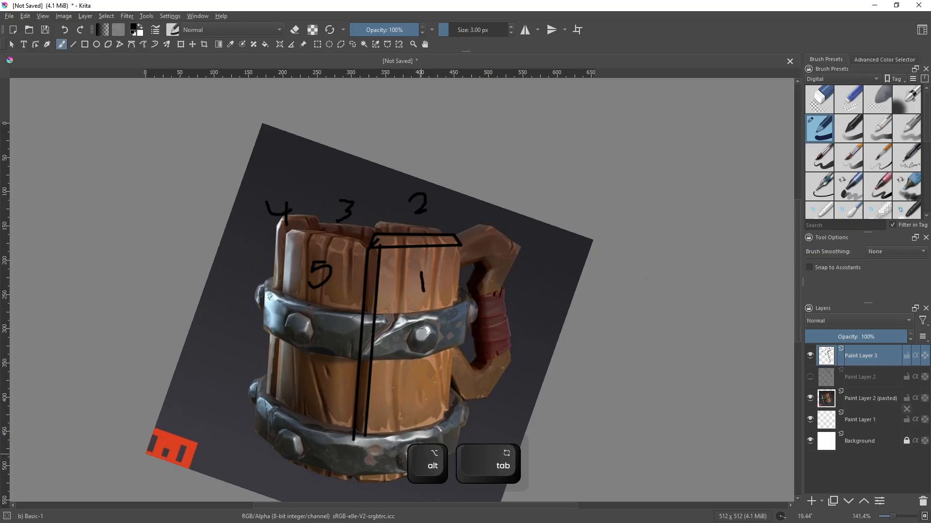
pyautogui.hotkey('alt', 'Tab')
pyautogui.keyDown('alt'); pyautogui.moveTo(451, 315); pyautogui.dragTo(460, 417, button='middle'); pyautogui.keyUp('alt')
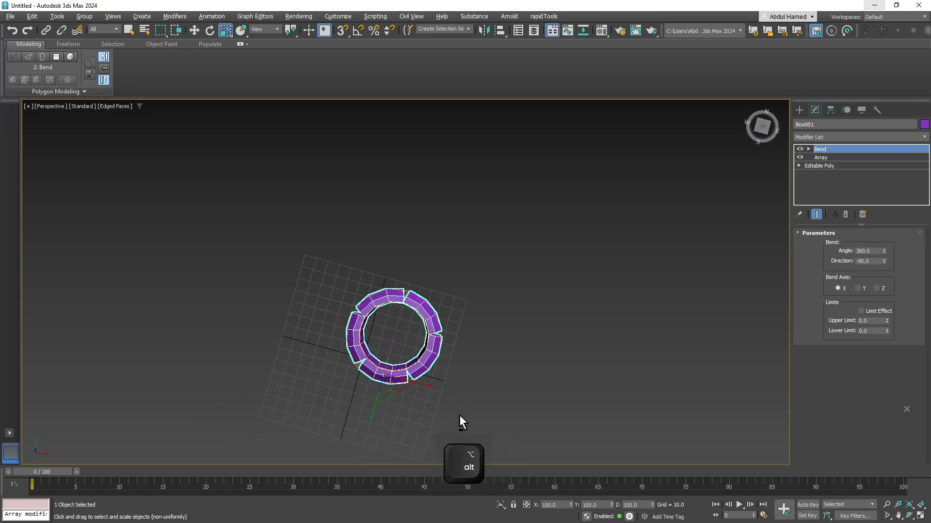
pyautogui.hotkey('alt', 'Tab')
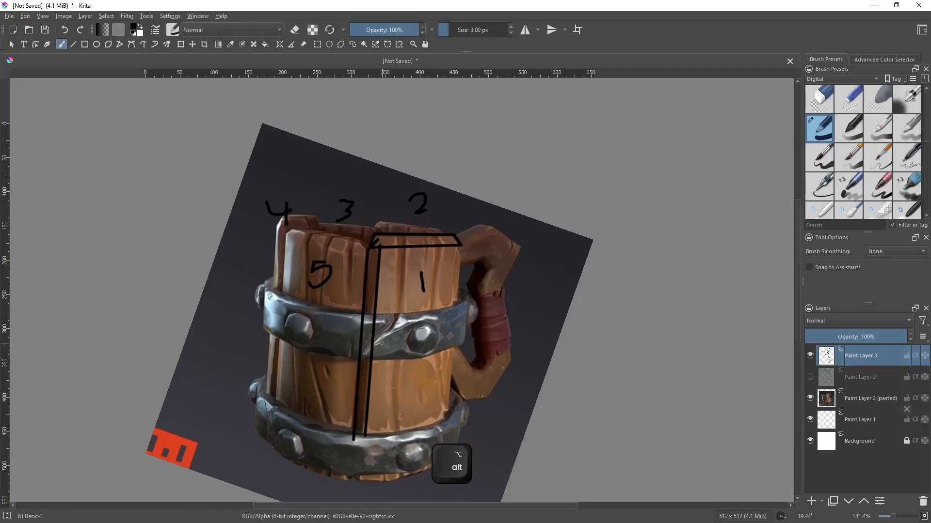
pyautogui.hotkey('alt', 'Tab')
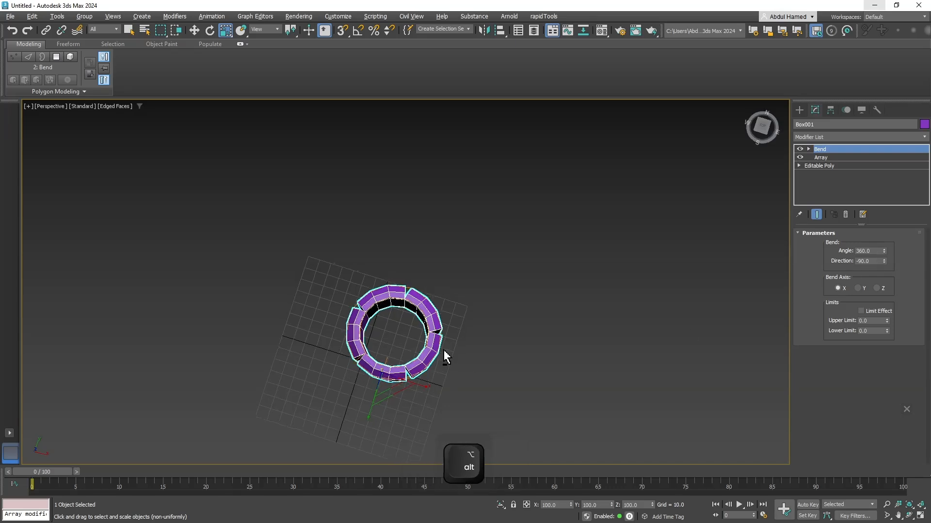
pyautogui.keyDown('alt'); pyautogui.moveTo(446, 365); pyautogui.dragTo(446, 311, button='middle'); pyautogui.keyUp('alt')
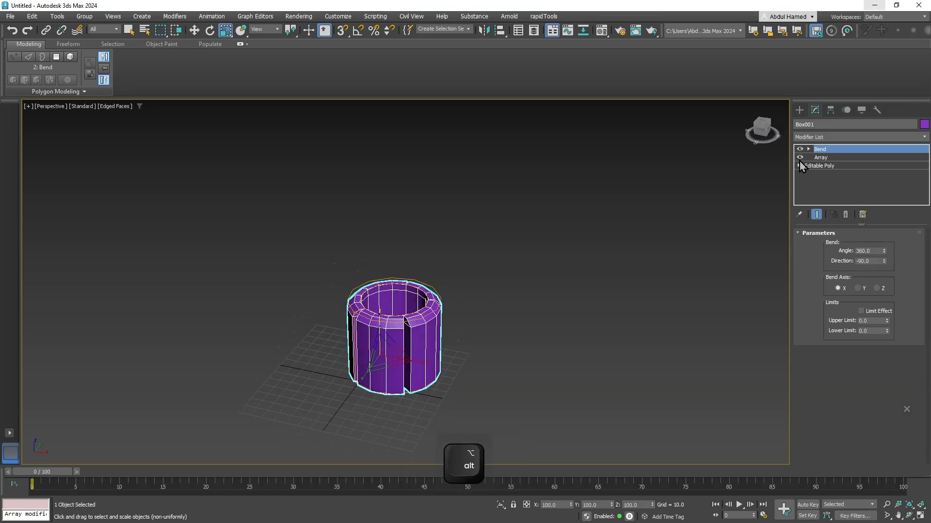
# Step: At the vertex level of the base Editable Poly, scale all the plank's vertices along Y to make it slightly thinner
pyautogui.click(799, 165)
pyautogui.click(818, 183)
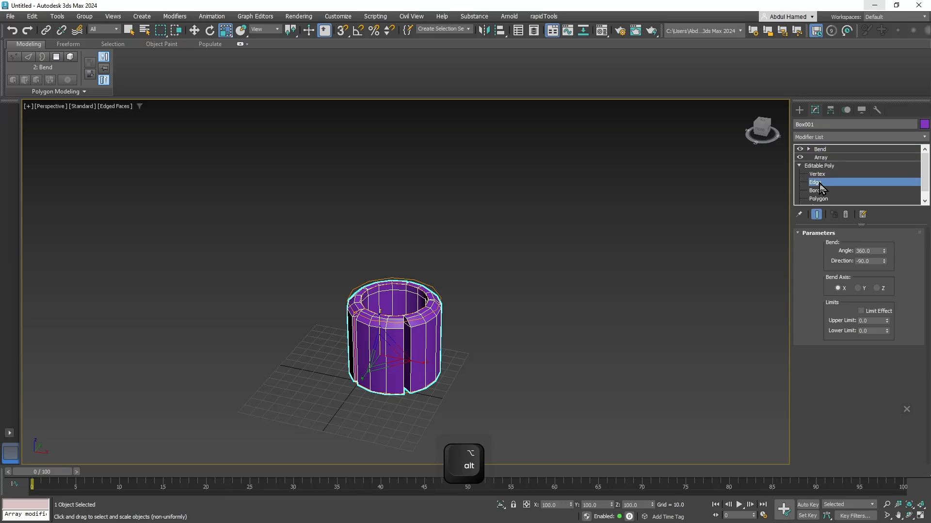
pyautogui.keyDown('alt'); pyautogui.moveTo(490, 289); pyautogui.dragTo(437, 373, button='middle'); pyautogui.keyUp('alt')
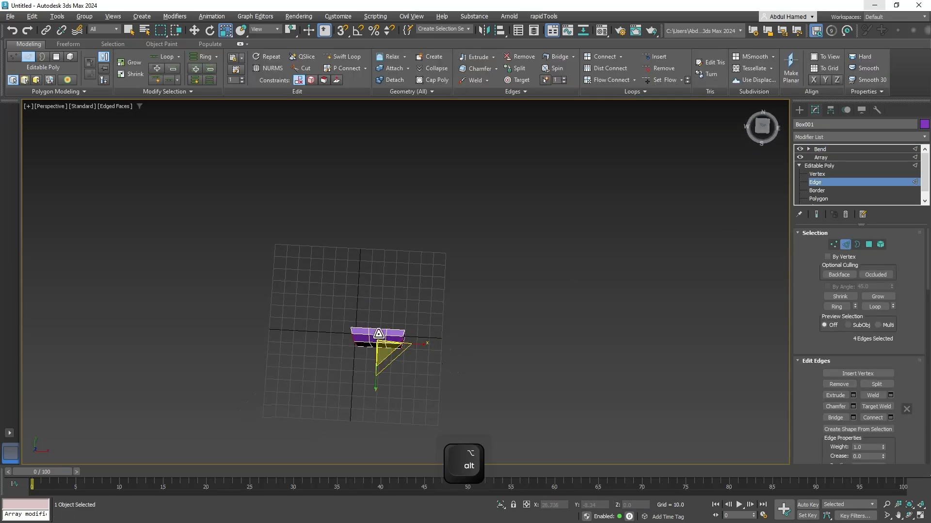
pyautogui.scroll(3, 378, 335)
pyautogui.click(816, 174)
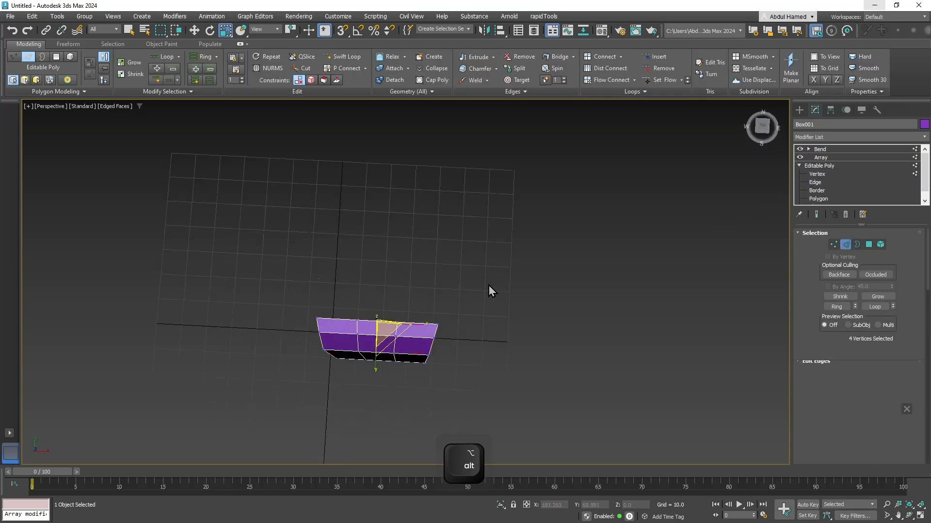
pyautogui.press('r')
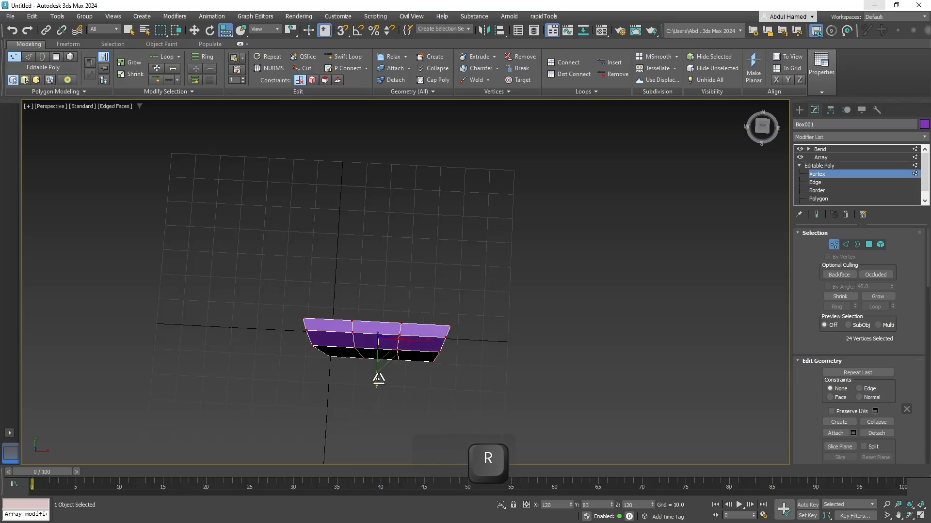
pyautogui.hotkey('ctrl', 'z')
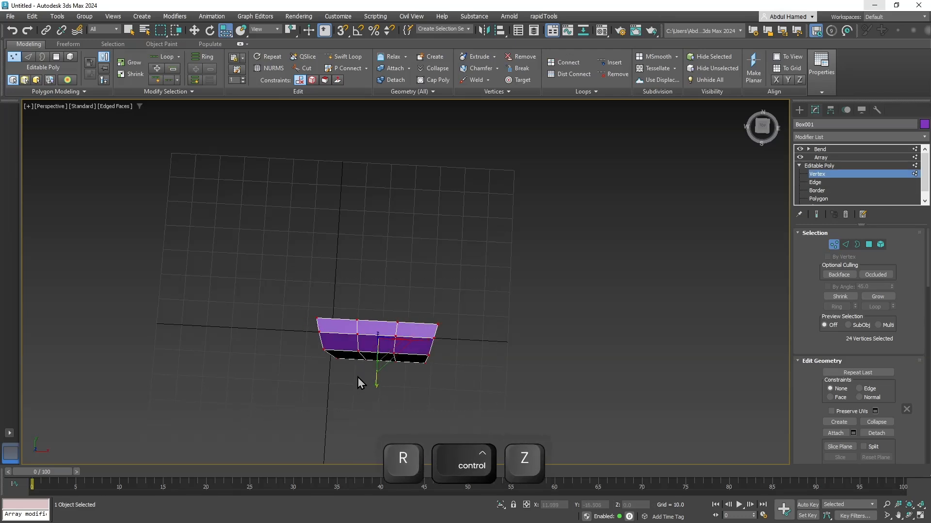
pyautogui.press('r')
pyautogui.moveTo(376, 379); pyautogui.dragTo(376, 377)
pyautogui.keyDown('alt'); pyautogui.moveTo(376, 378); pyautogui.dragTo(422, 350, button='middle'); pyautogui.keyUp('alt')
# Step: Leave vertex editing, return to the Bend modifier in the stack, and inspect the plank ring from several angles
pyautogui.click(846, 167)
pyautogui.click(844, 156)
pyautogui.click(844, 149)
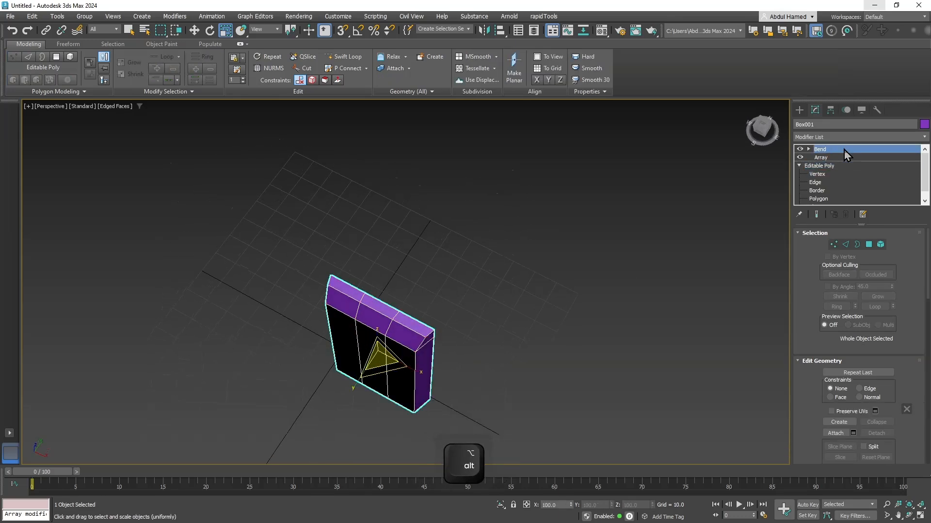
pyautogui.keyDown('alt'); pyautogui.moveTo(521, 309); pyautogui.dragTo(573, 294, button='middle'); pyautogui.keyUp('alt')
pyautogui.keyDown('alt'); pyautogui.moveTo(601, 276); pyautogui.dragTo(628, 273, button='middle'); pyautogui.keyUp('alt')
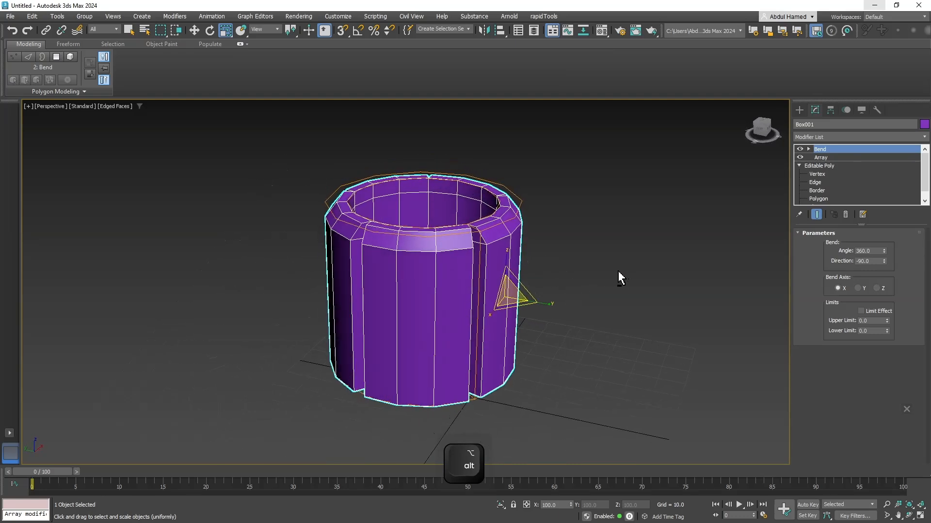
pyautogui.keyDown('alt'); pyautogui.moveTo(549, 232); pyautogui.dragTo(579, 260, button='middle'); pyautogui.keyUp('alt')
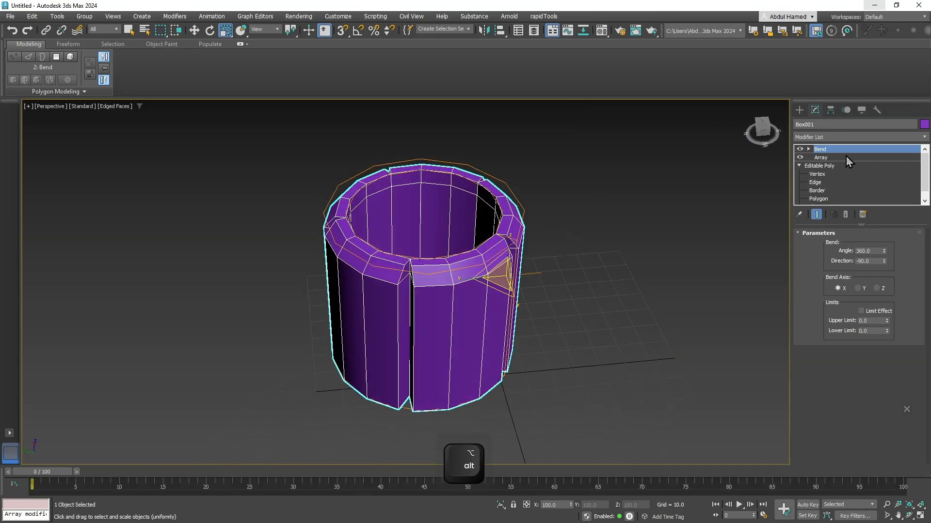
# Step: Add an Edit Poly modifier above the Bend
pyautogui.click(852, 138)
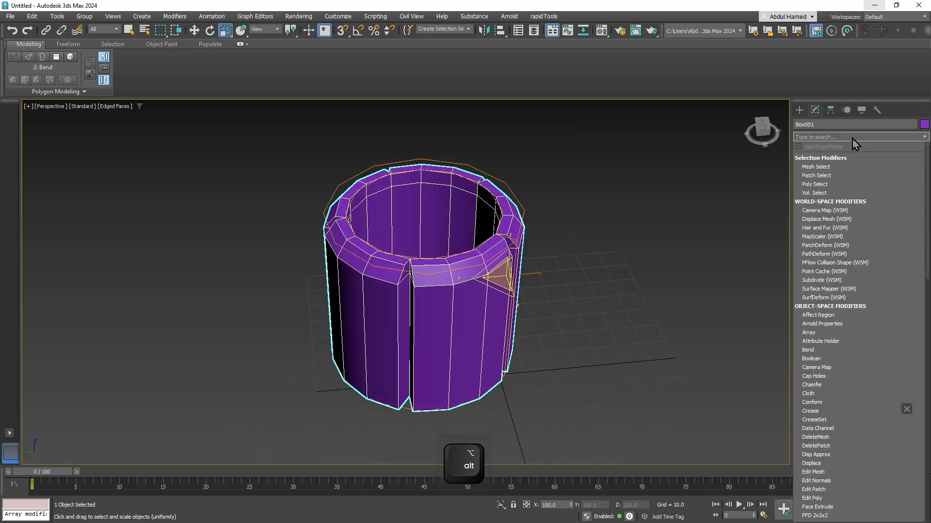
pyautogui.write('ed')
pyautogui.press('Down')
pyautogui.press('Down')
pyautogui.press('Down')
pyautogui.press('Return')
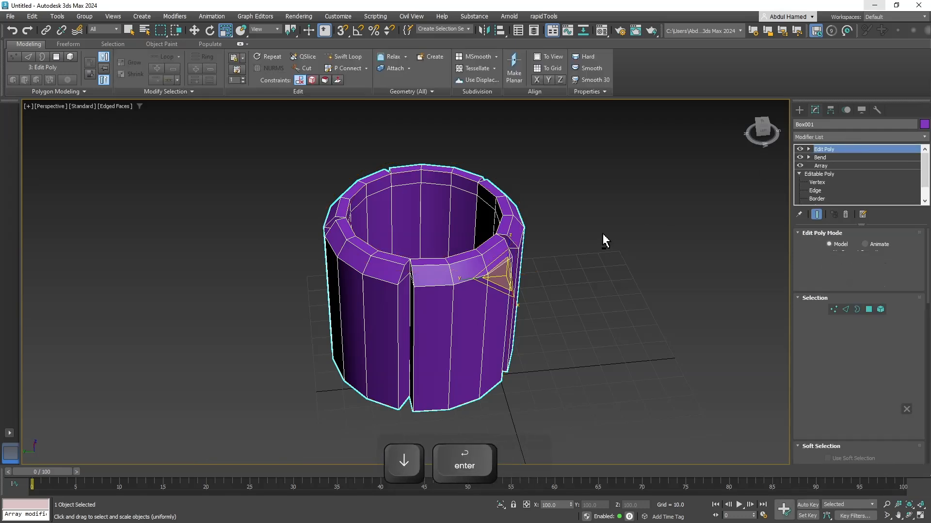
# Step: Select the ring's upper rim vertices in Edit Poly, raise them about 19.6 units along Z, and leave the vertex level
pyautogui.press('alt')
pyautogui.click(809, 148)
pyautogui.click(827, 157)
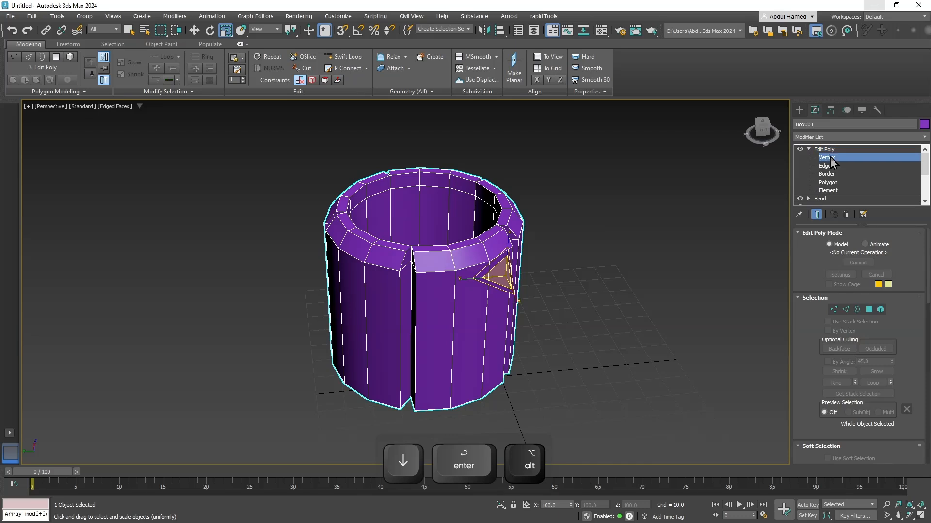
pyautogui.keyDown('alt'); pyautogui.moveTo(533, 226); pyautogui.dragTo(587, 149, button='middle'); pyautogui.keyUp('alt')
pyautogui.moveTo(586, 146); pyautogui.dragTo(312, 261)
pyautogui.moveTo(363, 253); pyautogui.dragTo(363, 315, button='middle')
pyautogui.press('w')
pyautogui.moveTo(425, 249); pyautogui.dragTo(430, 196)
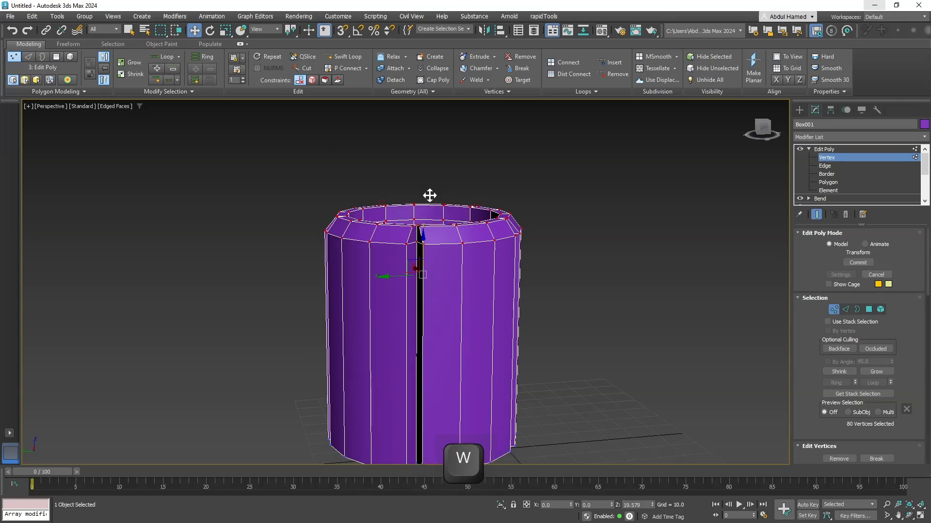
pyautogui.moveTo(542, 269); pyautogui.dragTo(530, 306, button='middle')
pyautogui.keyDown('alt'); pyautogui.scroll(-4, 575, 257); pyautogui.keyUp('alt')
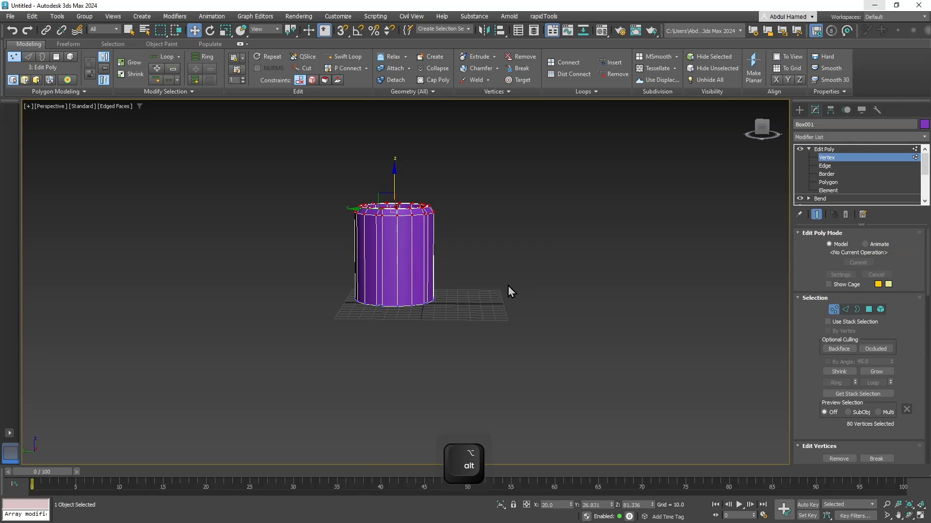
pyautogui.click(835, 157)
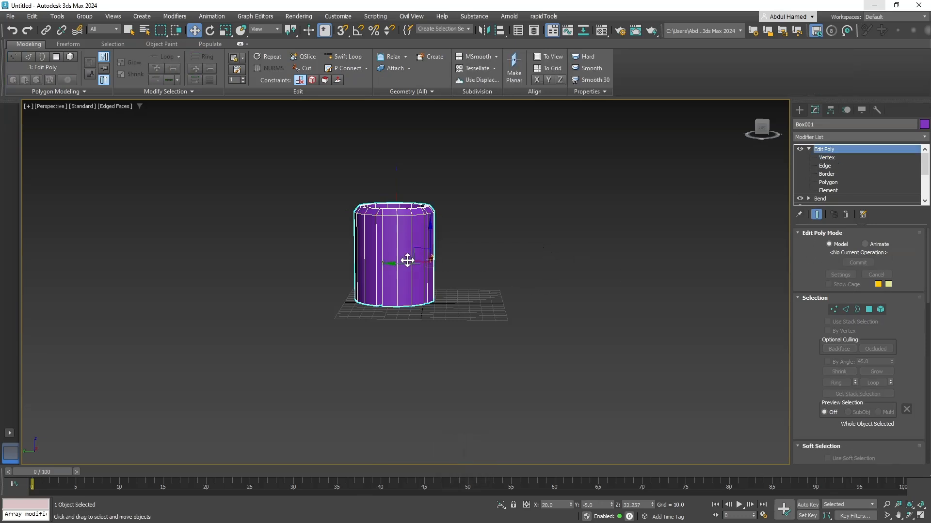
# Step: Center the plank ring's pivot to the object, affecting the pivot only, and leave pivot editing
pyautogui.keyDown('alt'); pyautogui.moveTo(418, 264); pyautogui.dragTo(422, 344, button='middle'); pyautogui.keyUp('alt')
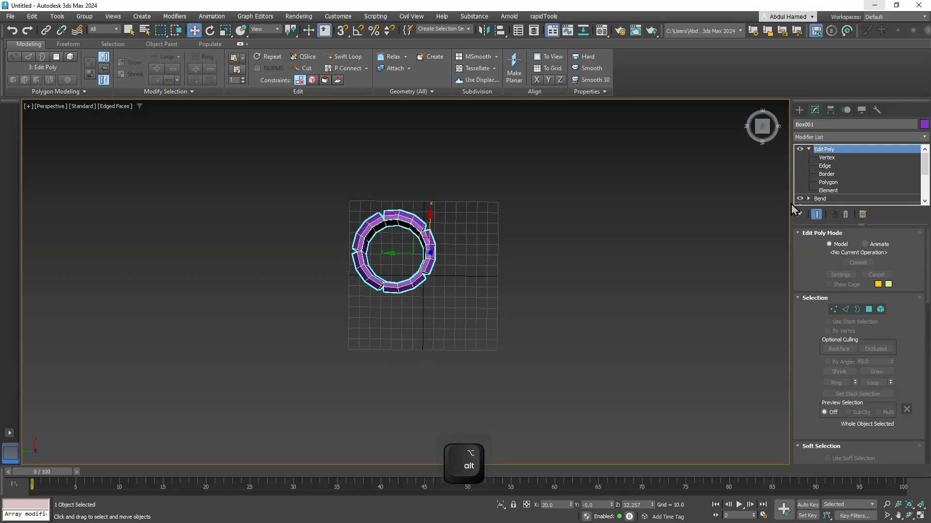
pyautogui.click(878, 111)
pyautogui.click(862, 112)
pyautogui.click(816, 110)
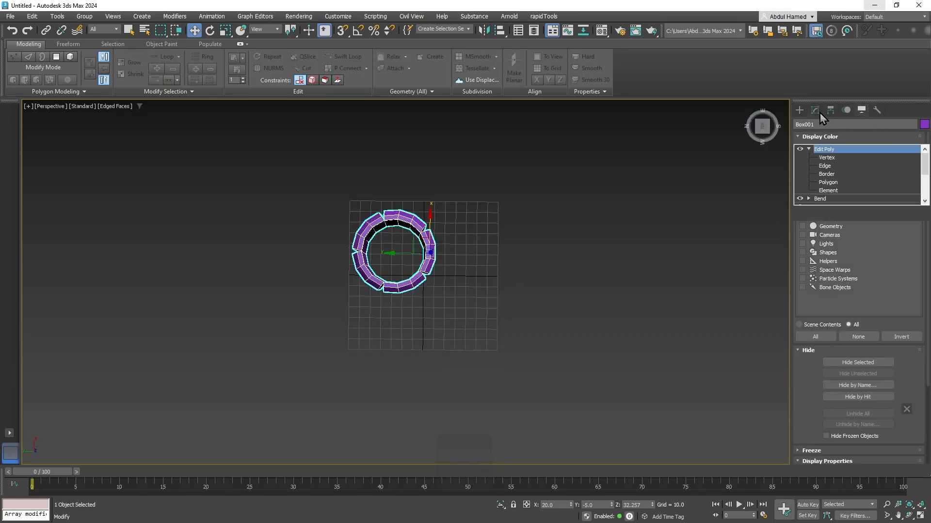
pyautogui.click(830, 110)
pyautogui.click(846, 177)
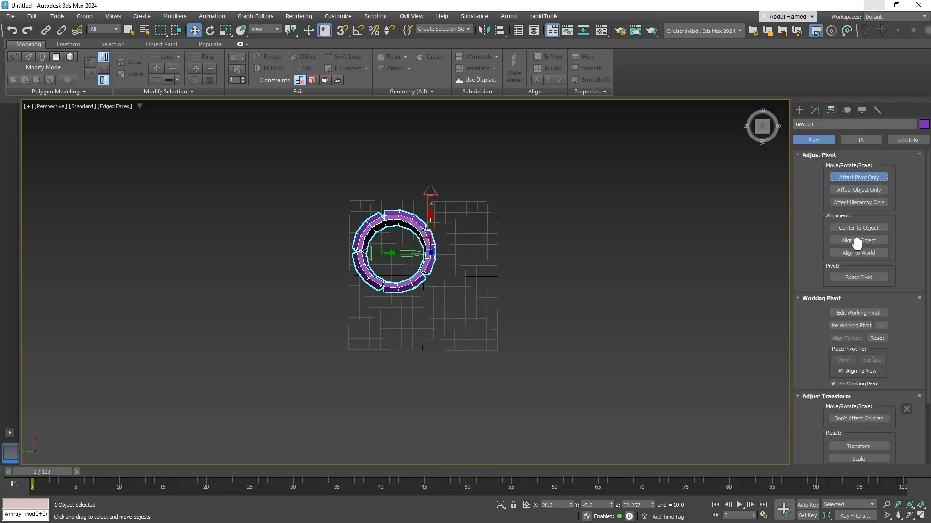
pyautogui.click(857, 228)
pyautogui.click(860, 179)
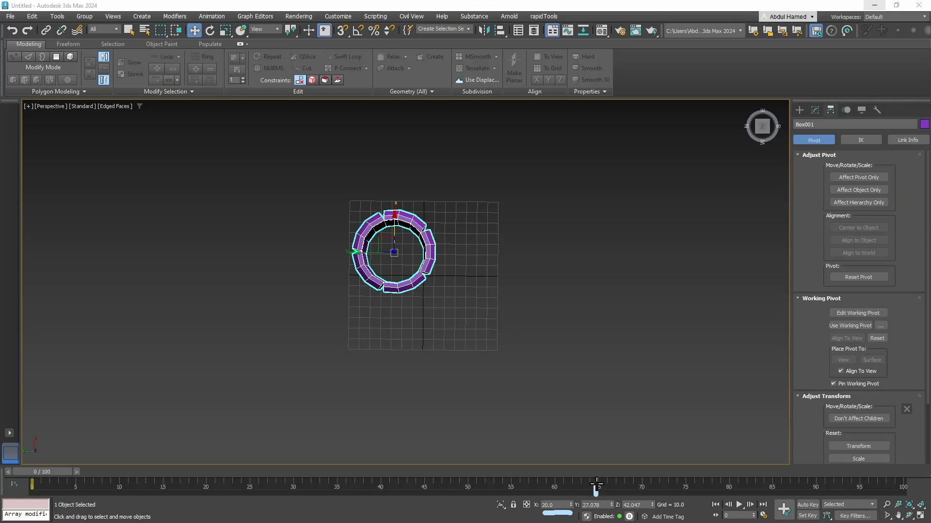
# Step: Reset the plank ring's X and Y position to 0 so it sits centered on the grid
pyautogui.moveTo(599, 492); pyautogui.dragTo(606, 490)
pyautogui.press('Escape')
pyautogui.rightClick(572, 508)
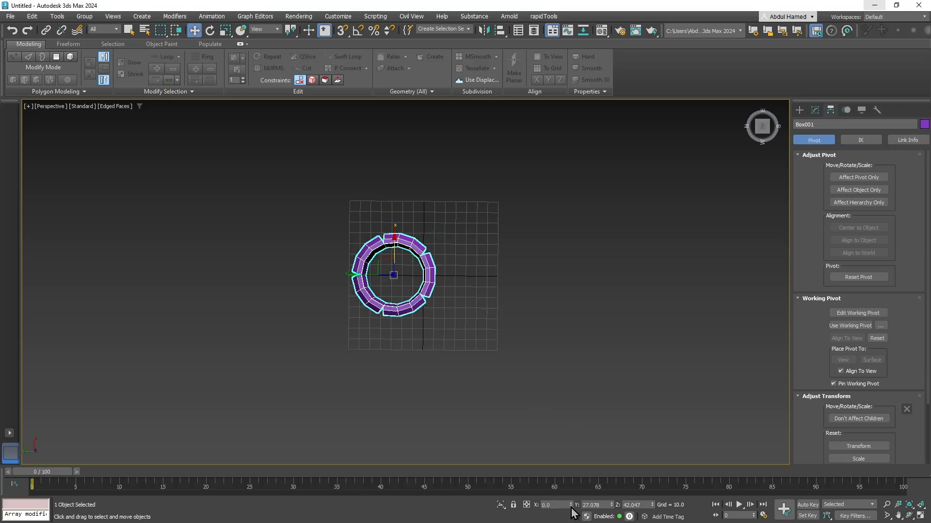
pyautogui.rightClick(612, 507)
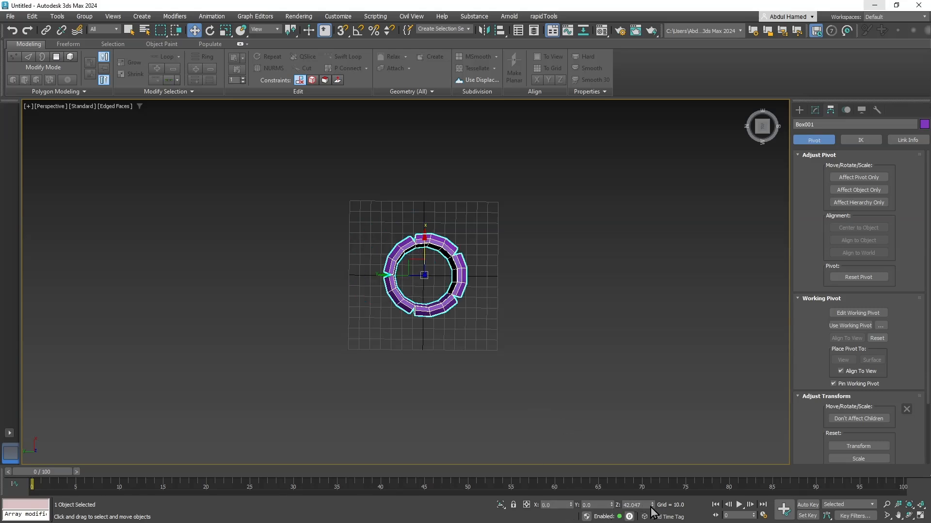
# Step: Zero the plank ring's Z position and raise the ring to about Z 50.3 so it stands on the grid
pyautogui.rightClick(652, 507)
pyautogui.keyDown('alt'); pyautogui.moveTo(464, 365); pyautogui.dragTo(392, 257, button='middle'); pyautogui.keyUp('alt')
pyautogui.moveTo(424, 250); pyautogui.dragTo(443, 197)
pyautogui.keyDown('alt'); pyautogui.moveTo(378, 235); pyautogui.dragTo(403, 329, button='middle'); pyautogui.keyUp('alt')
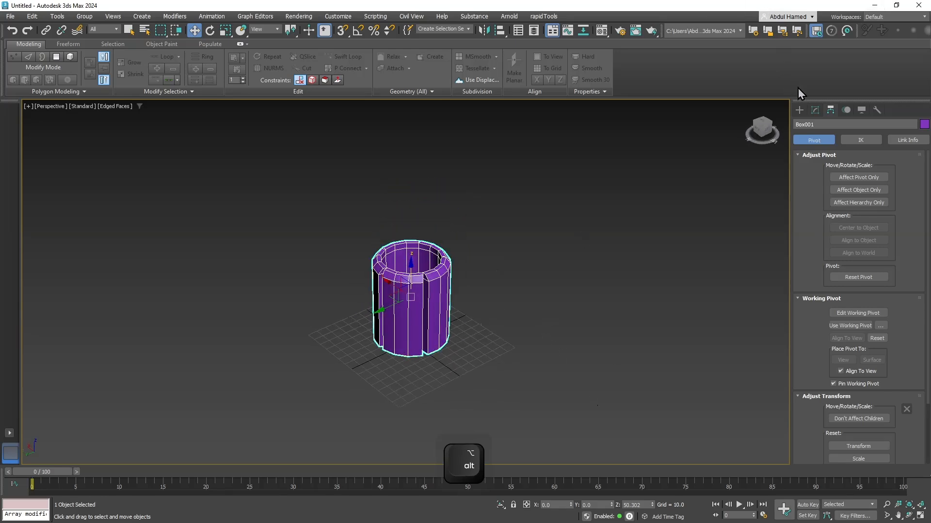
# Step: Create a square plane about 105.7 units wide beside the ring, with one length segment and one width segment
pyautogui.click(801, 109)
pyautogui.click(901, 224)
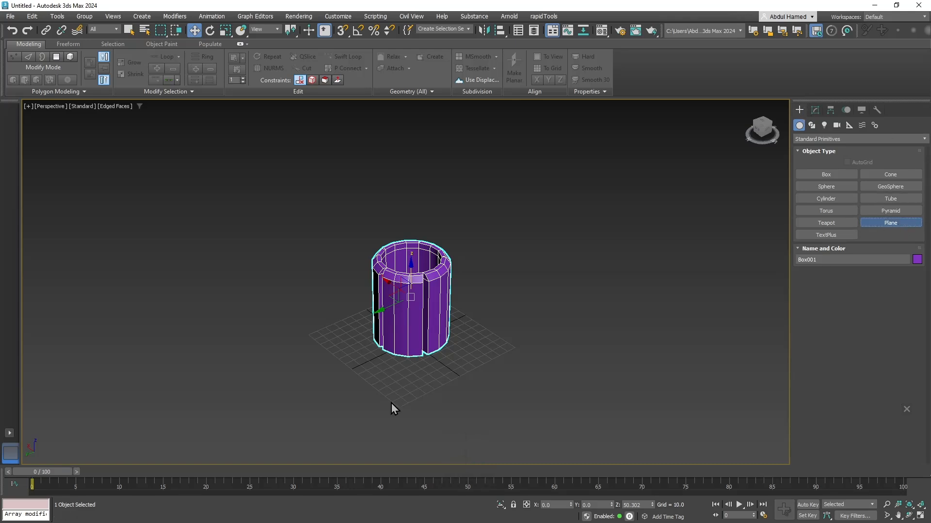
pyautogui.moveTo(332, 355); pyautogui.dragTo(317, 406)
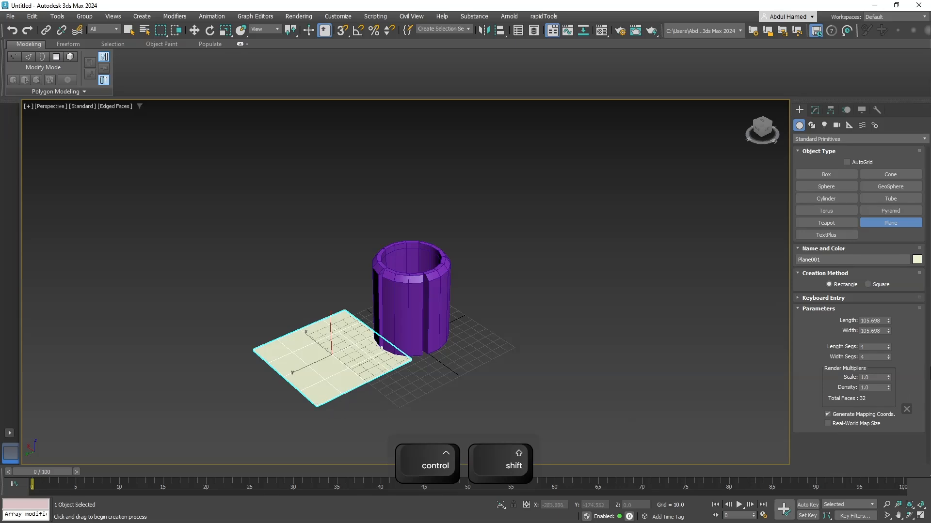
pyautogui.click(814, 112)
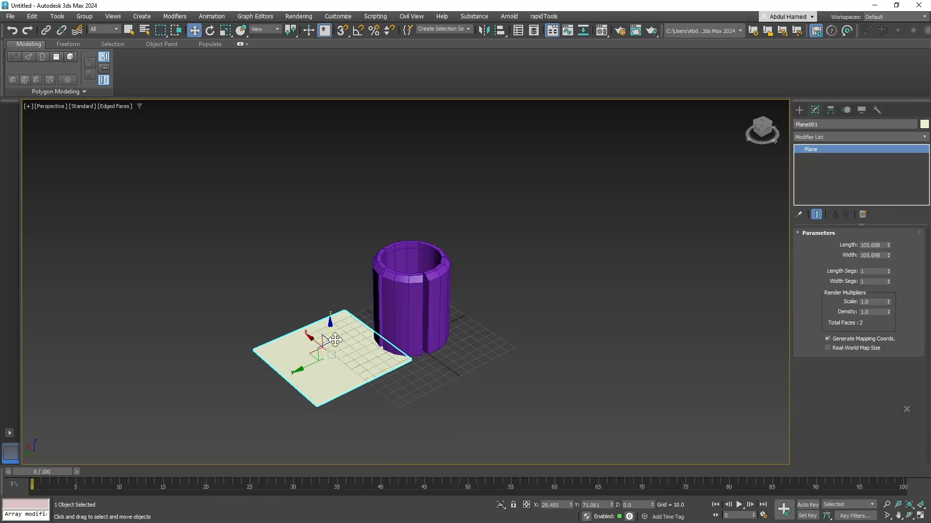
pyautogui.moveTo(429, 365); pyautogui.dragTo(470, 311, button='middle')
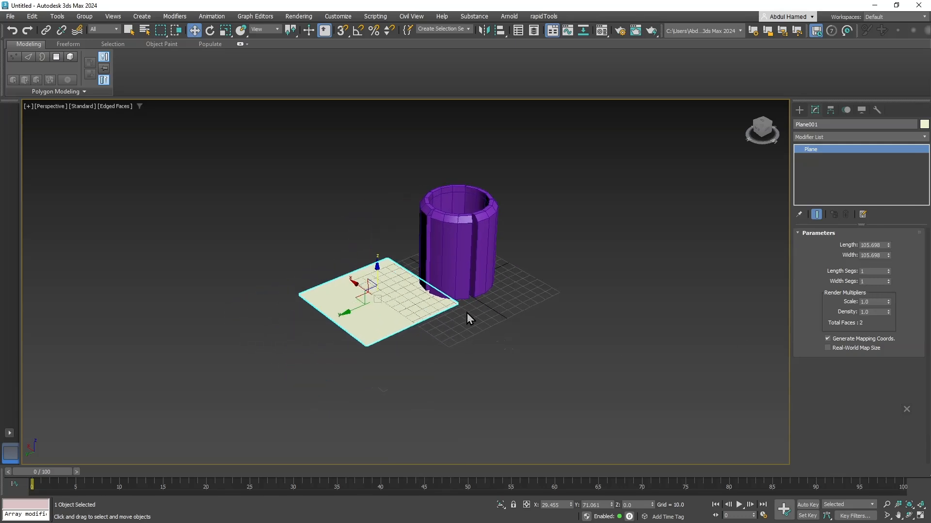
# Step: Bring up the Material Editor and assign the 01 - Default physical material to the plane
pyautogui.press('m')
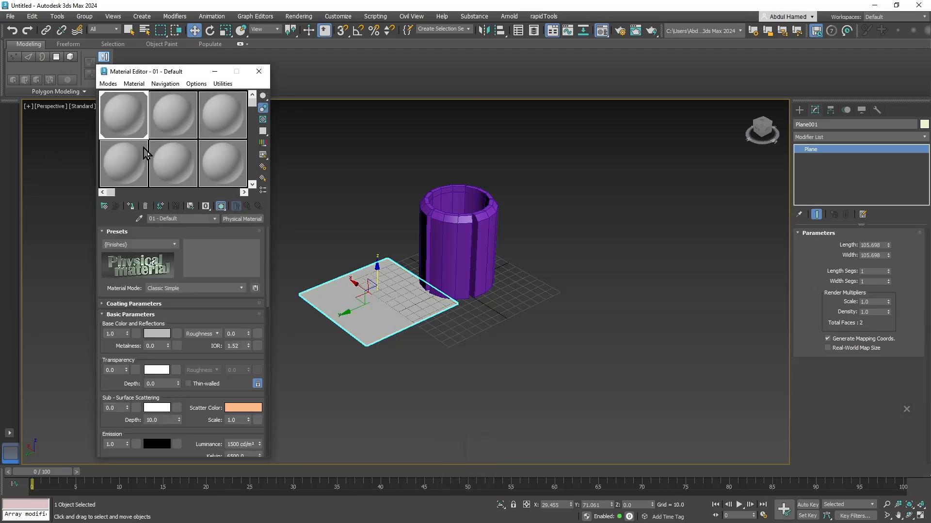
pyautogui.moveTo(237, 226); pyautogui.dragTo(367, 325)
pyautogui.click(376, 328)
# Step: Rotate the plane upright and set its Y rotation to 90 degrees
pyautogui.press('e')
pyautogui.moveTo(388, 283); pyautogui.dragTo(423, 364)
pyautogui.doubleClick(603, 504)
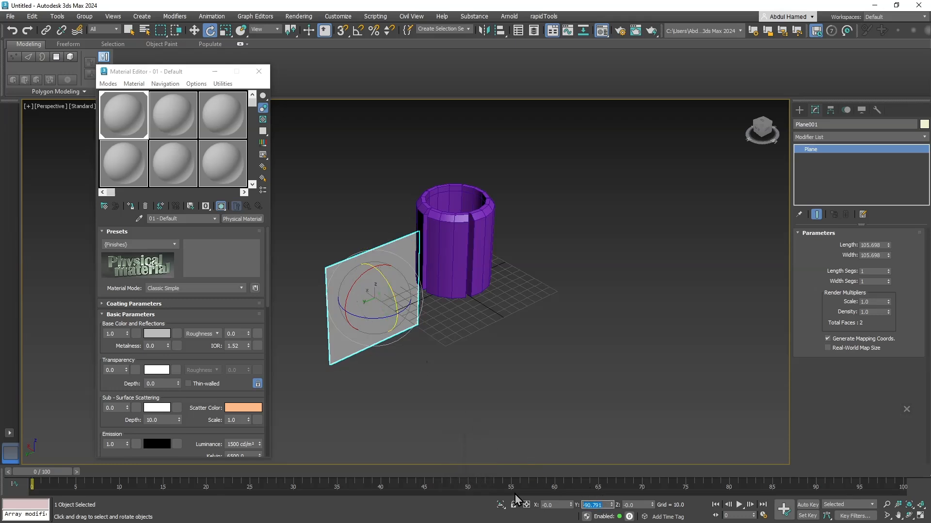
pyautogui.write('90')
pyautogui.press('Return')
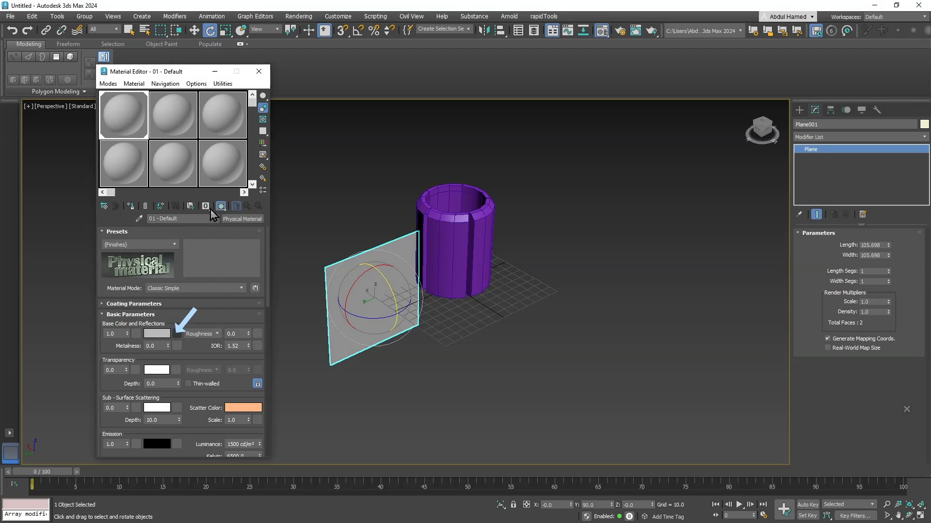
# Step: Add a Bitmap map to the material's base color, loading the wooden mug reference JPG from the Desktop
pyautogui.click(178, 335)
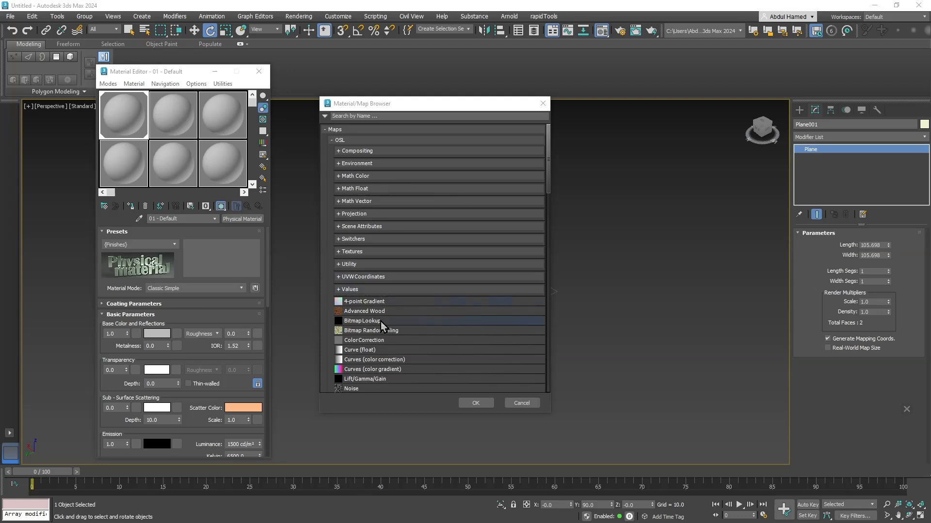
pyautogui.write('bitm')
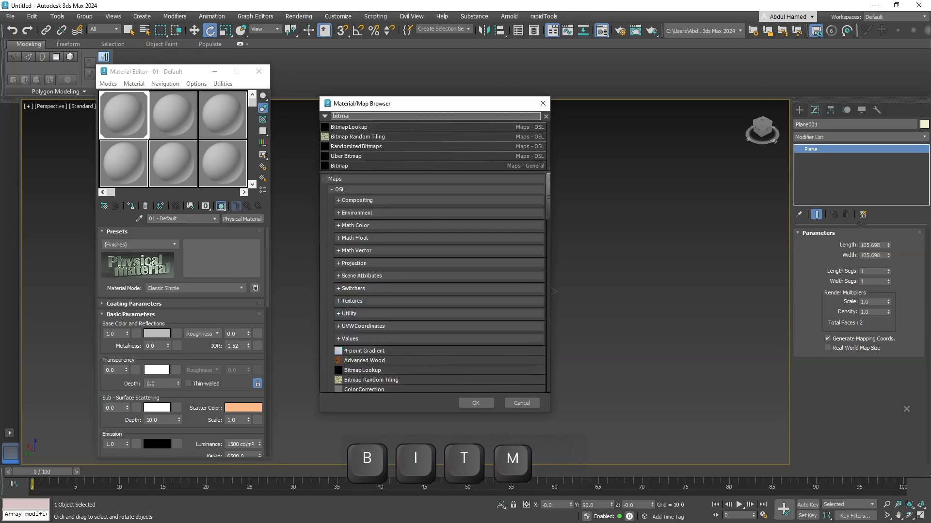
pyautogui.write('a')
pyautogui.doubleClick(344, 165)
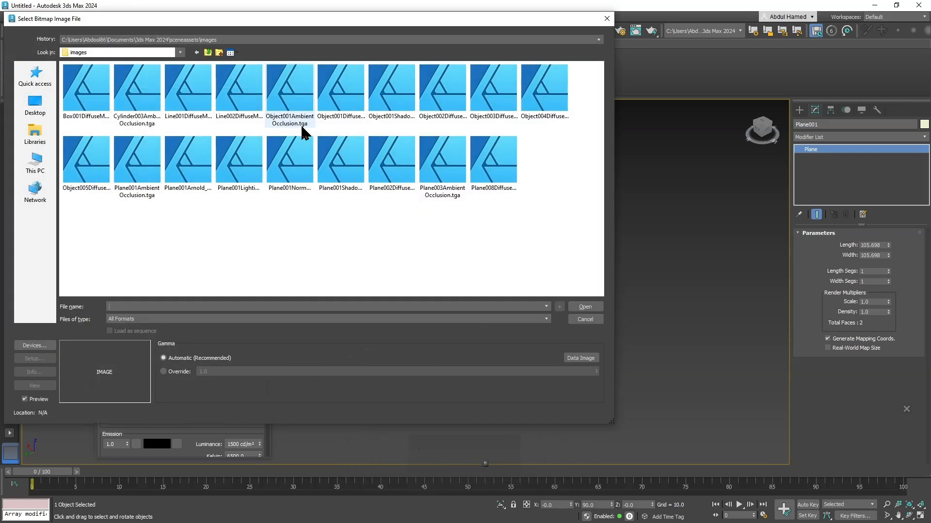
pyautogui.click(35, 106)
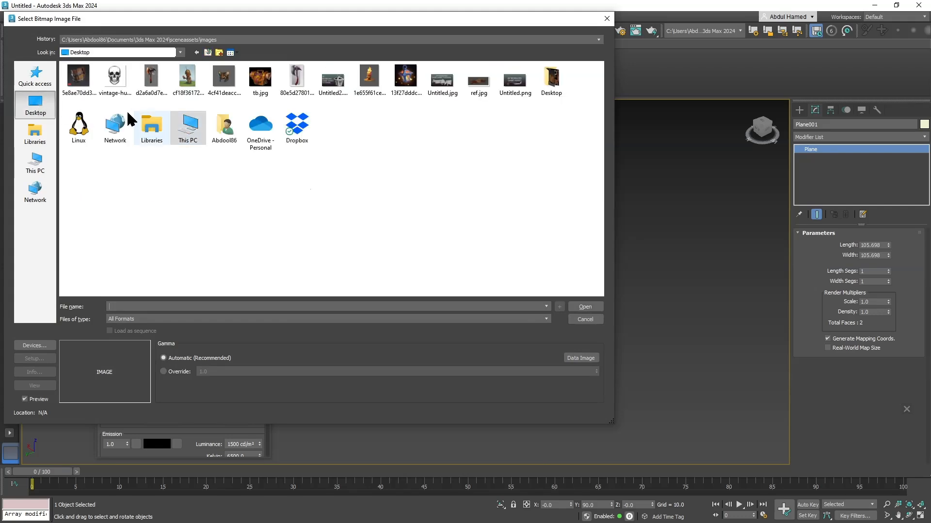
pyautogui.click(75, 80)
pyautogui.doubleClick(75, 80)
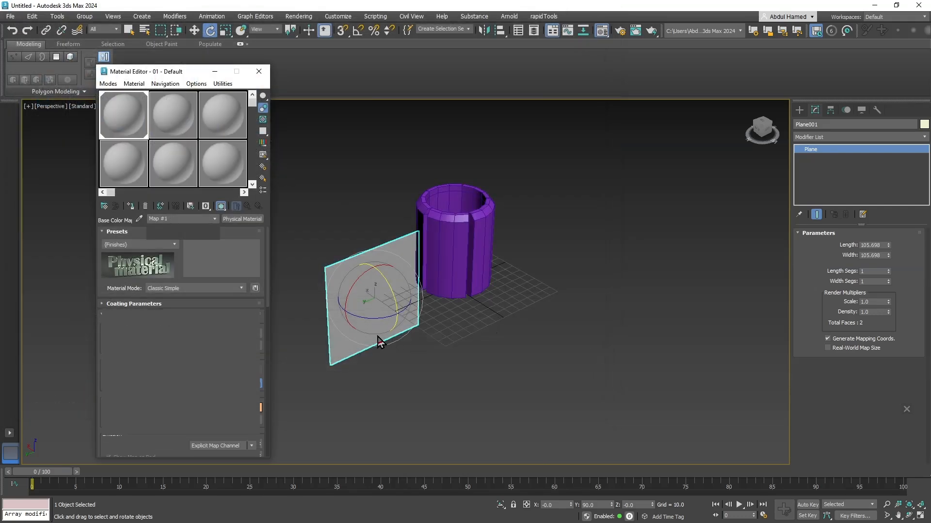
# Step: Rotate the reference plane about 73 degrees around X so the pictured mug stands upright
pyautogui.keyDown('alt'); pyautogui.moveTo(399, 322); pyautogui.dragTo(362, 295, button='middle'); pyautogui.keyUp('alt')
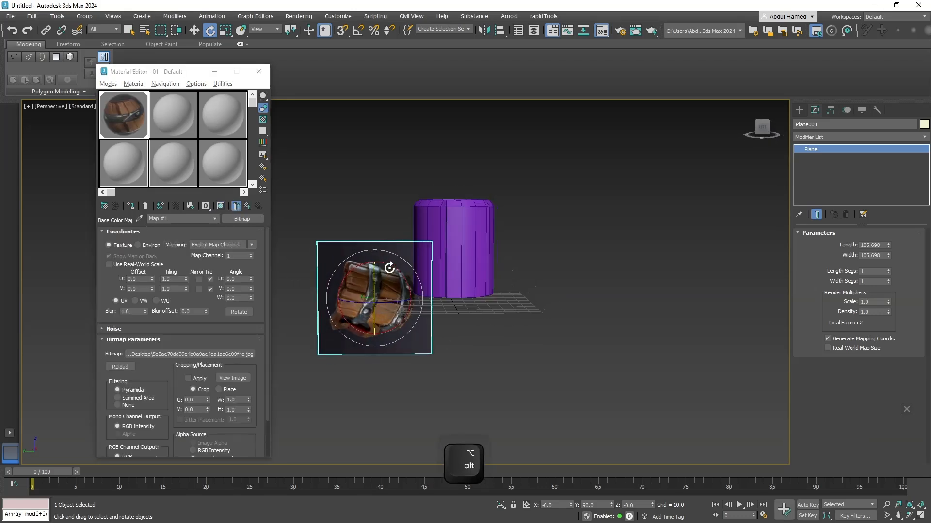
pyautogui.moveTo(389, 270); pyautogui.dragTo(437, 328)
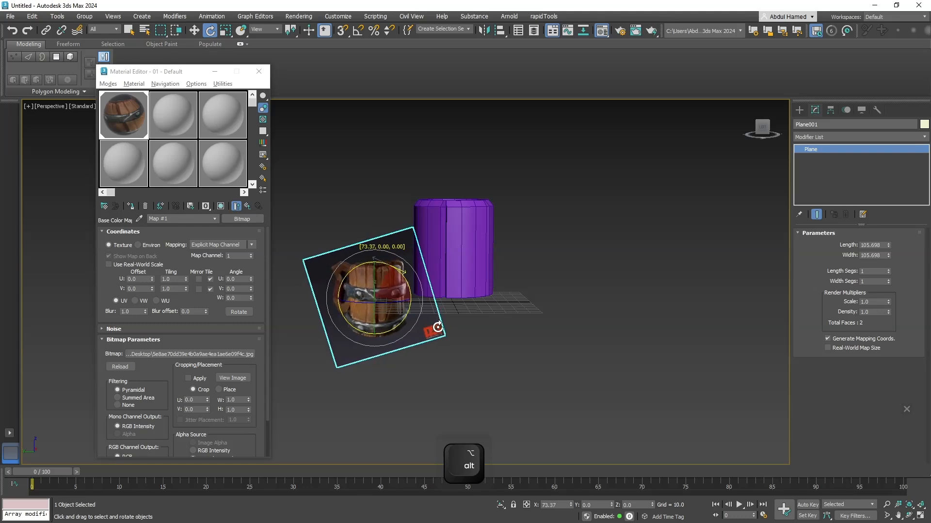
pyautogui.moveTo(436, 325); pyautogui.dragTo(470, 327, button='middle')
# Step: Raise the reference plane beside the ring, scale it up to roughly the ring's height, and shift it clear to about Y 95.2
pyautogui.press('w')
pyautogui.moveTo(408, 300); pyautogui.dragTo(370, 206)
pyautogui.keyDown('alt'); pyautogui.moveTo(370, 206); pyautogui.dragTo(445, 238, button='middle'); pyautogui.keyUp('alt')
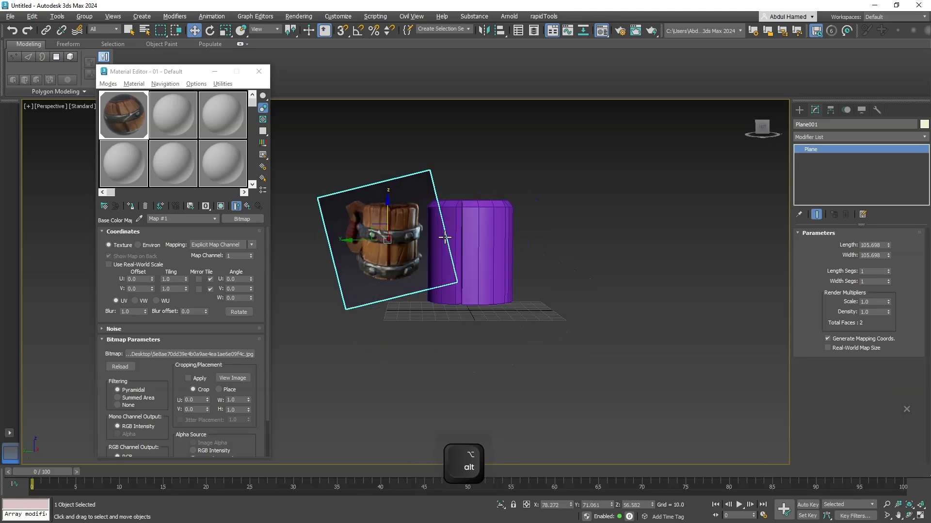
pyautogui.keyDown('alt'); pyautogui.scroll(2, 402, 240); pyautogui.keyUp('alt')
pyautogui.press('r')
pyautogui.moveTo(393, 234); pyautogui.dragTo(401, 216)
pyautogui.press('w')
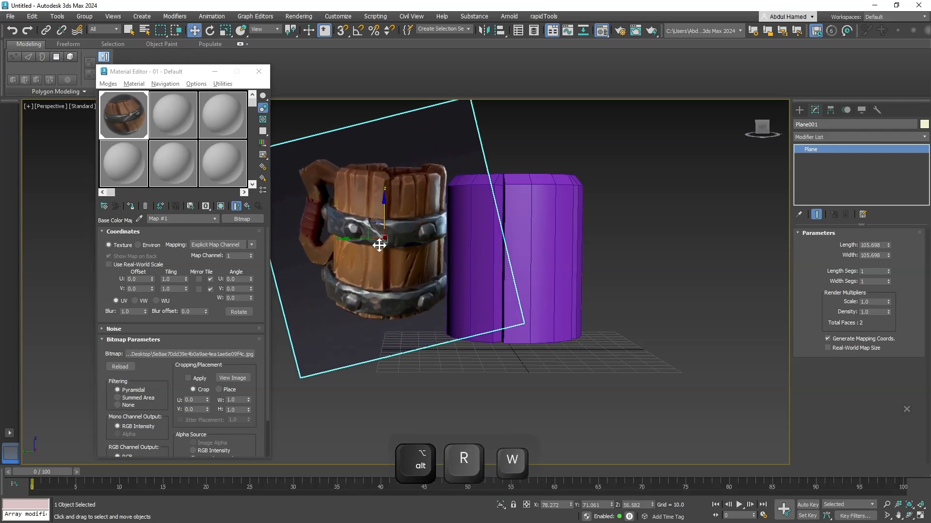
pyautogui.moveTo(357, 239); pyautogui.dragTo(316, 239)
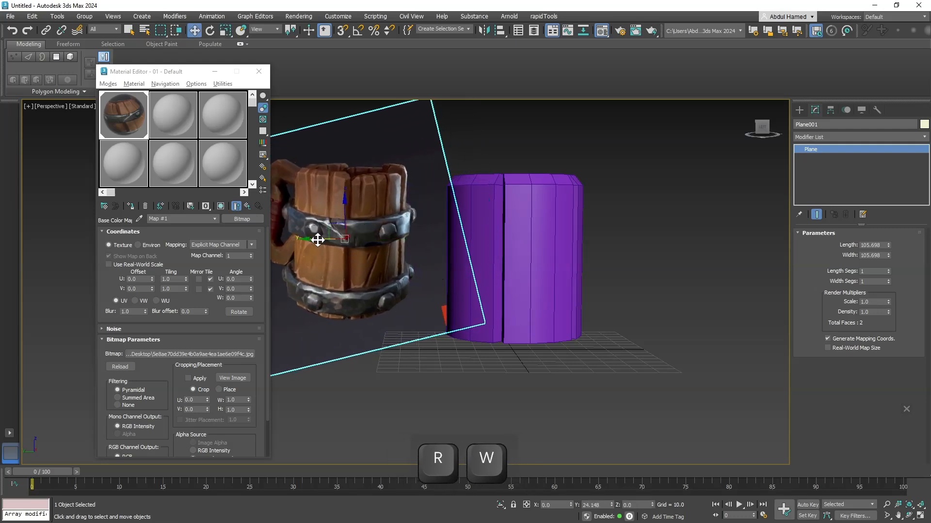
# Step: Select the ring's upper rim vertices in Edit Poly and lower them slightly along Z to match the reference mug
pyautogui.click(531, 262)
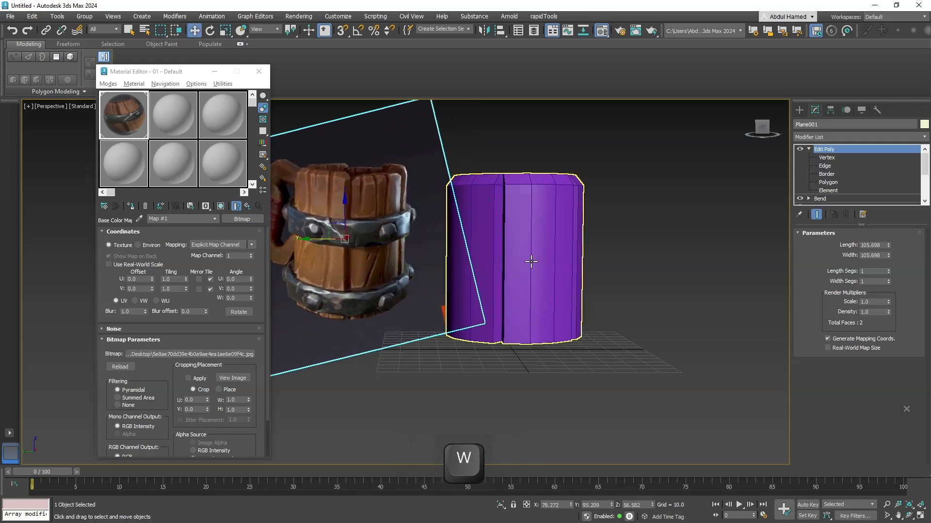
pyautogui.click(826, 158)
pyautogui.press('q')
pyautogui.moveTo(658, 140); pyautogui.dragTo(425, 205)
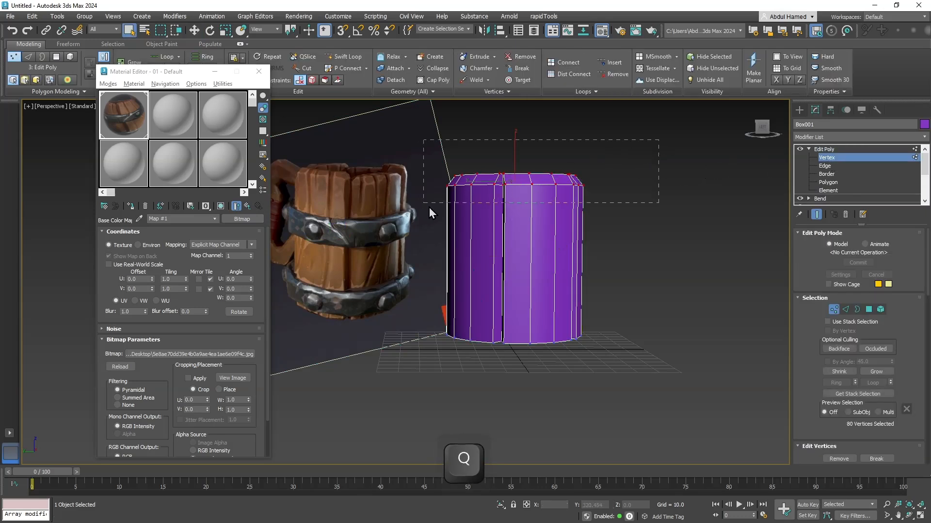
pyautogui.press('w')
pyautogui.moveTo(514, 156); pyautogui.dragTo(515, 160)
pyautogui.keyDown('alt'); pyautogui.moveTo(515, 160); pyautogui.dragTo(560, 264, button='middle'); pyautogui.keyUp('alt')
pyautogui.keyDown('alt'); pyautogui.scroll(4, 560, 264); pyautogui.keyUp('alt')
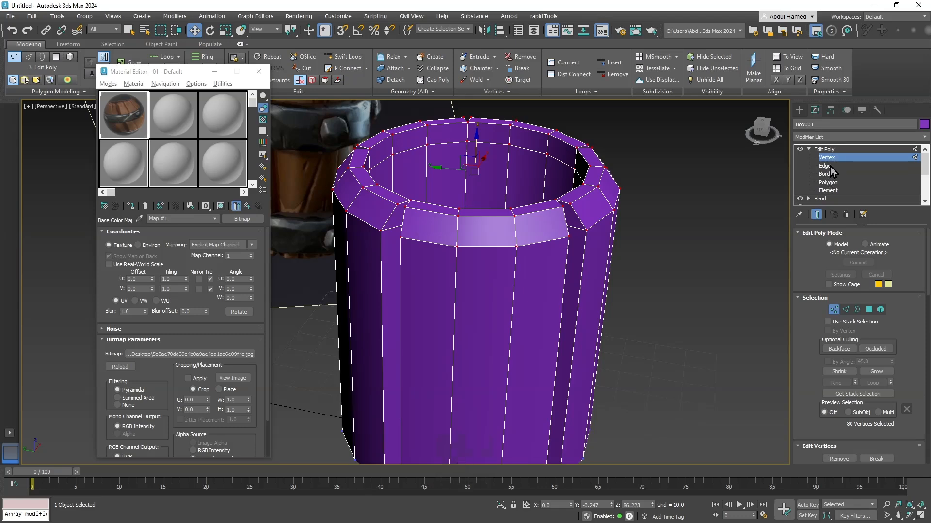
# Step: Select the six top and bevel polygons at one plank's upper end and raise them along Z above the neighbouring planks
pyautogui.moveTo(343, 174); pyautogui.dragTo(388, 211, button='middle')
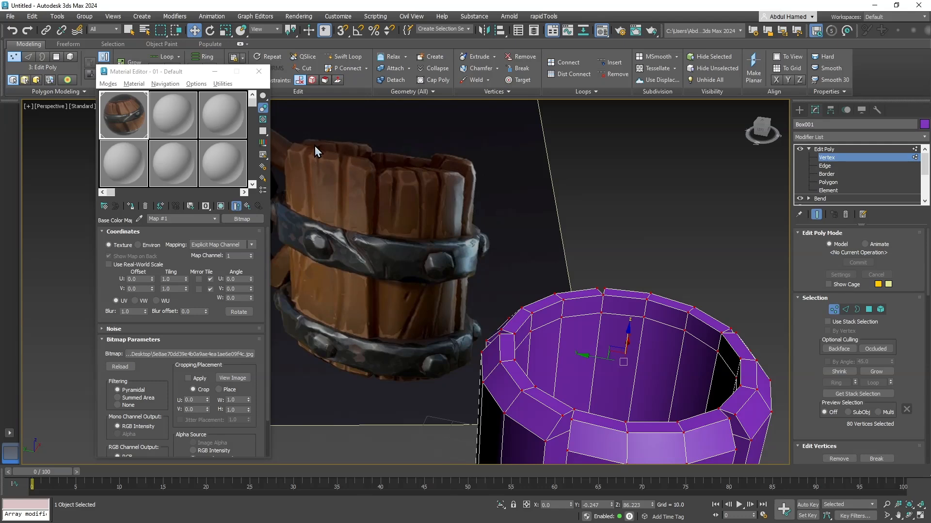
pyautogui.moveTo(450, 266); pyautogui.dragTo(373, 143, button='middle')
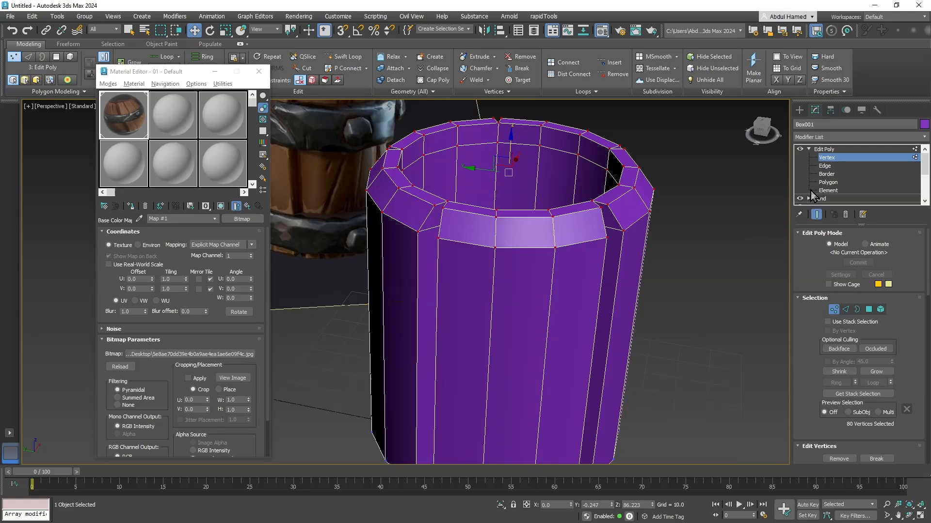
pyautogui.keyDown('alt'); pyautogui.moveTo(595, 220); pyautogui.dragTo(514, 208, button='middle'); pyautogui.keyUp('alt')
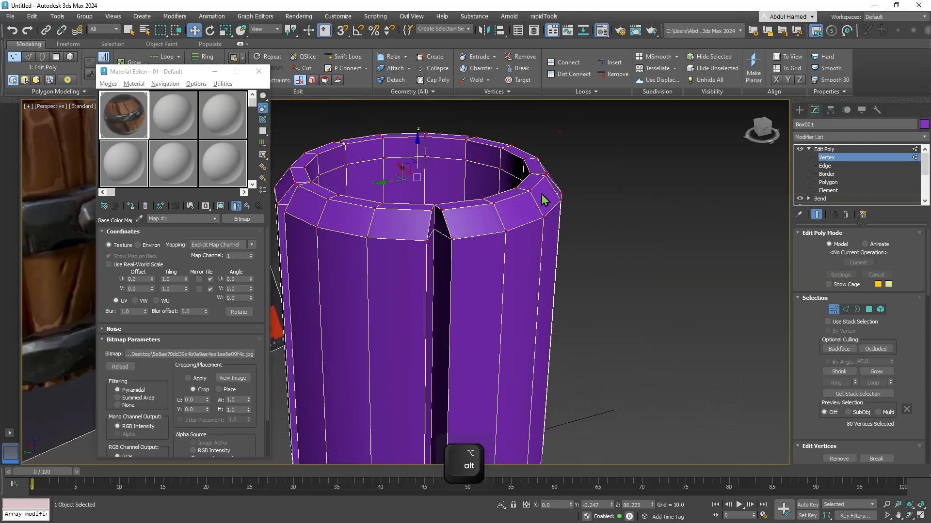
pyautogui.keyDown('alt'); pyautogui.moveTo(318, 202); pyautogui.dragTo(356, 206, button='middle'); pyautogui.keyUp('alt')
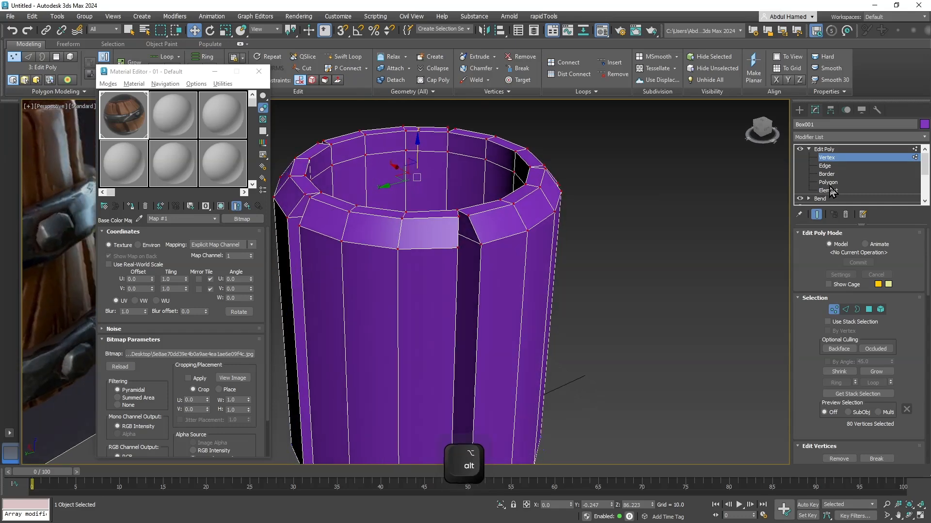
pyautogui.click(828, 183)
pyautogui.keyDown('alt'); pyautogui.moveTo(544, 222); pyautogui.dragTo(479, 291, button='middle'); pyautogui.keyUp('alt')
pyautogui.click(481, 313)
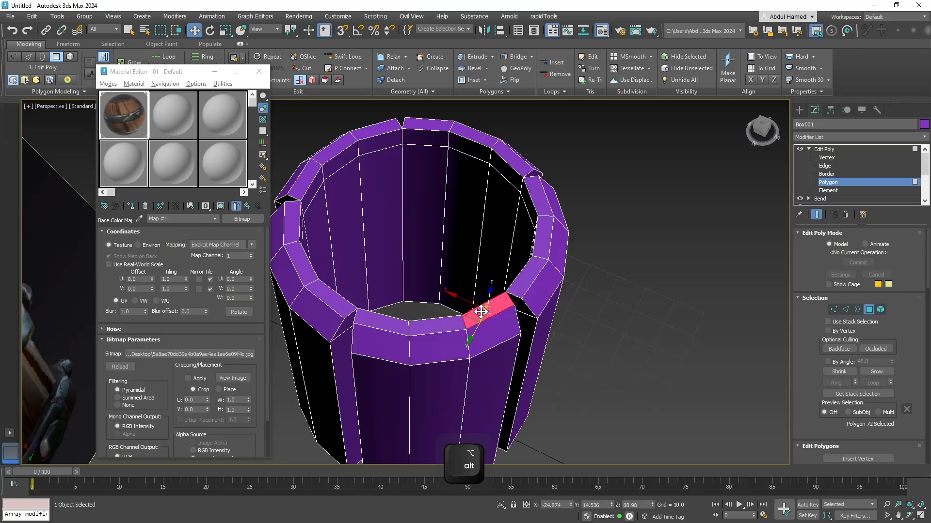
pyautogui.keyDown('ctrl'); pyautogui.click(430, 320); pyautogui.keyUp('ctrl')
pyautogui.keyDown('ctrl'); pyautogui.click(380, 326); pyautogui.keyUp('ctrl')
pyautogui.keyDown('ctrl'); pyautogui.click(387, 343); pyautogui.keyUp('ctrl')
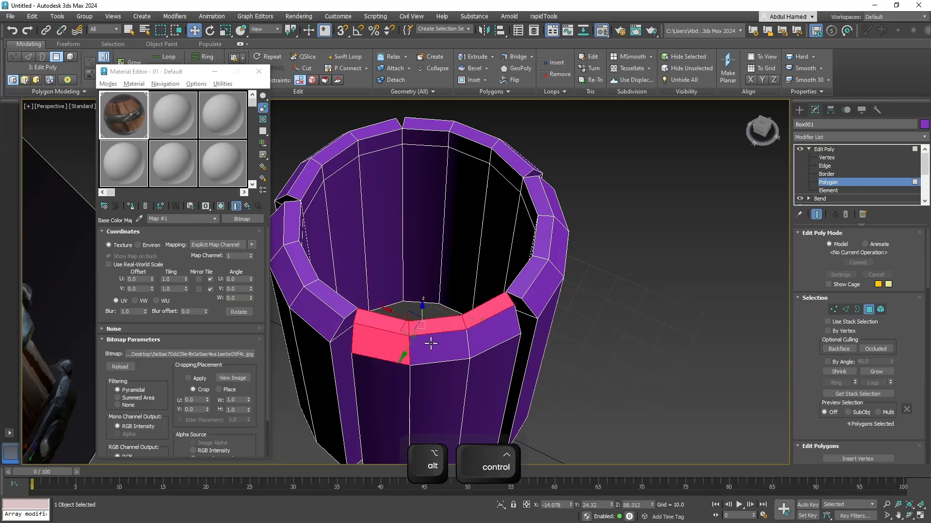
pyautogui.keyDown('ctrl'); pyautogui.click(431, 343); pyautogui.keyUp('ctrl')
pyautogui.keyDown('ctrl'); pyautogui.click(502, 333); pyautogui.keyUp('ctrl')
pyautogui.keyDown('alt'); pyautogui.moveTo(475, 343); pyautogui.dragTo(511, 281, button='middle'); pyautogui.keyUp('alt')
pyautogui.moveTo(440, 290); pyautogui.dragTo(449, 266)
# Step: Select the six top and bevel polygons of the plank adjacent to the raised one and lower them slightly along Z
pyautogui.moveTo(536, 280)
pyautogui.keyDown('alt'); pyautogui.mouseDown(button='middle')
pyautogui.moveTo(509, 301)
pyautogui.moveTo(416, 293)
pyautogui.moveTo(475, 310)
pyautogui.moveTo(440, 286)
pyautogui.moveTo(548, 336)
pyautogui.moveTo(481, 328)
pyautogui.moveTo(451, 354)
pyautogui.moveTo(545, 293)
pyautogui.moveTo(520, 289)
pyautogui.mouseUp(button='middle'); pyautogui.keyUp('alt')
pyautogui.click(434, 349)
pyautogui.keyDown('ctrl'); pyautogui.click(520, 285); pyautogui.keyUp('ctrl')
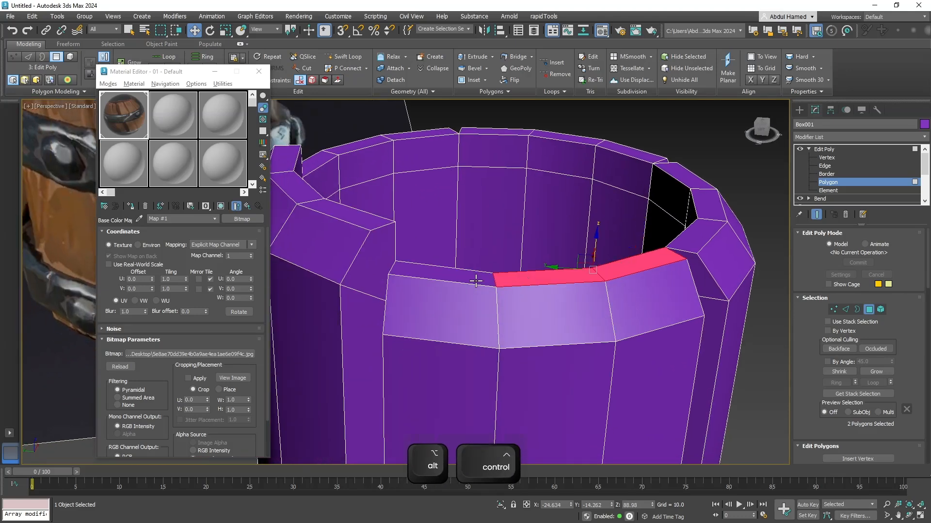
pyautogui.keyDown('ctrl'); pyautogui.click(446, 274); pyautogui.keyUp('ctrl')
pyautogui.keyDown('ctrl'); pyautogui.click(458, 311); pyautogui.keyUp('ctrl')
pyautogui.keyDown('ctrl'); pyautogui.click(514, 310); pyautogui.keyUp('ctrl')
pyautogui.keyDown('ctrl'); pyautogui.click(620, 301); pyautogui.keyUp('ctrl')
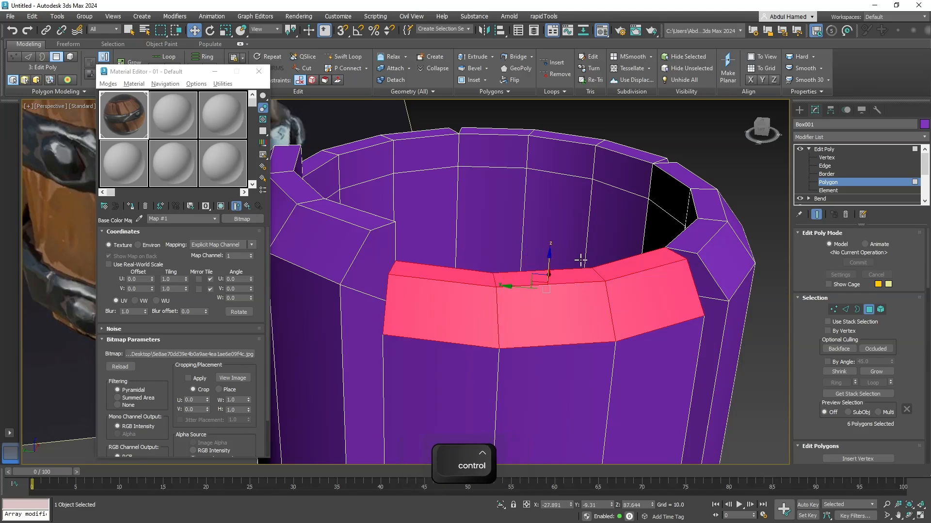
pyautogui.moveTo(550, 258); pyautogui.dragTo(552, 270)
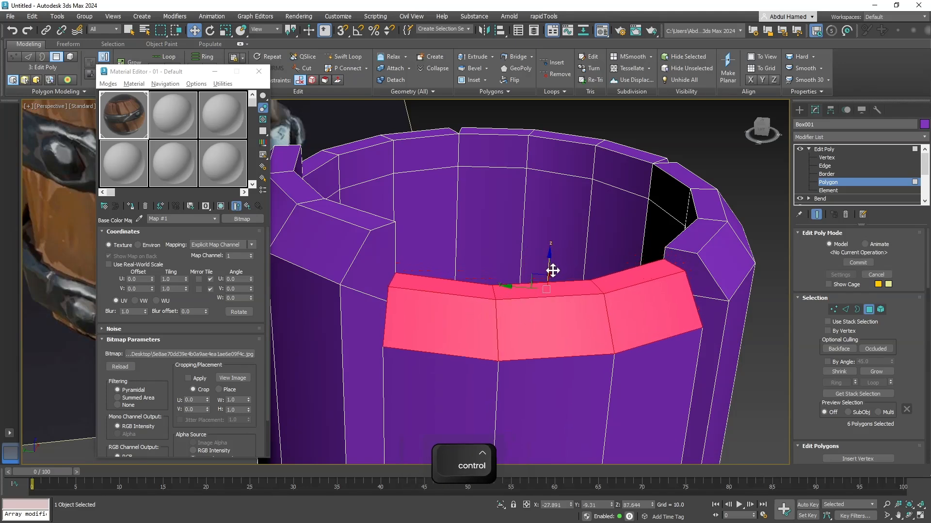
# Step: Select the three lower outer bevel edges of the lowered plank at edge level and move them up along Z
pyautogui.click(825, 166)
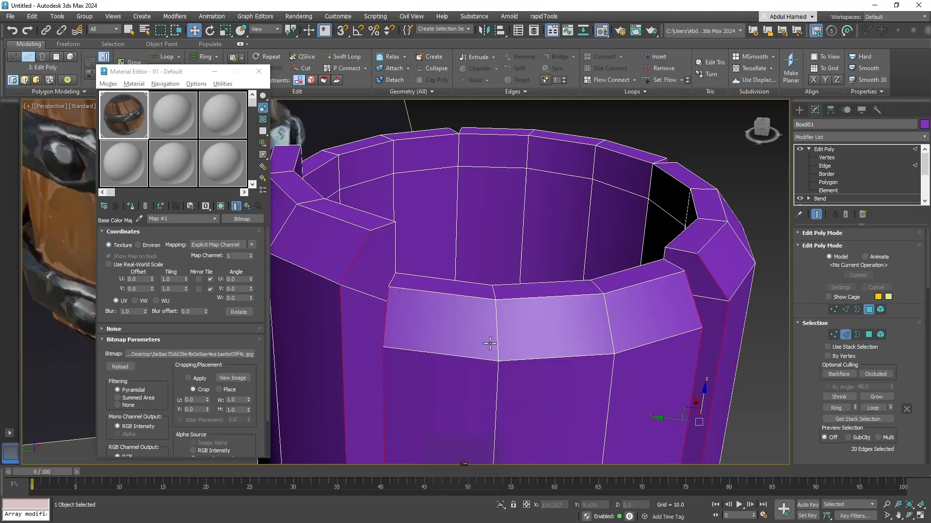
pyautogui.click(474, 359)
pyautogui.keyDown('ctrl'); pyautogui.click(535, 356); pyautogui.keyUp('ctrl')
pyautogui.keyDown('ctrl'); pyautogui.click(648, 343); pyautogui.keyUp('ctrl')
pyautogui.moveTo(556, 317); pyautogui.dragTo(558, 295)
pyautogui.keyDown('alt'); pyautogui.moveTo(570, 305); pyautogui.dragTo(556, 314, button='middle'); pyautogui.keyUp('alt')
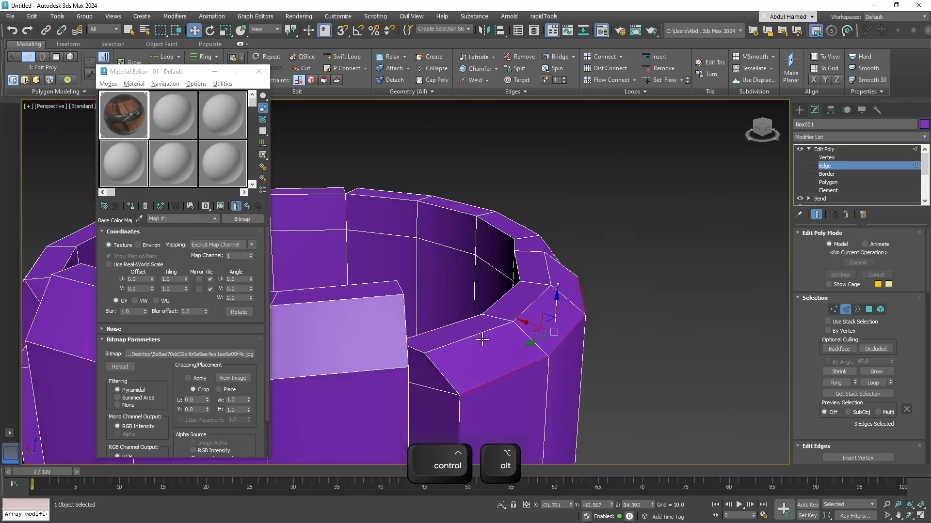
# Step: Select the three upper outer bevel edges of the lowered plank, nudge them slightly, and close the Material Editor
pyautogui.click(486, 332)
pyautogui.keyDown('ctrl'); pyautogui.click(532, 303); pyautogui.keyUp('ctrl')
pyautogui.moveTo(497, 296); pyautogui.dragTo(505, 296)
pyautogui.keyDown('alt'); pyautogui.moveTo(569, 300); pyautogui.dragTo(499, 282, button='middle'); pyautogui.keyUp('alt')
pyautogui.scroll(2, 483, 272)
pyautogui.click(260, 71)
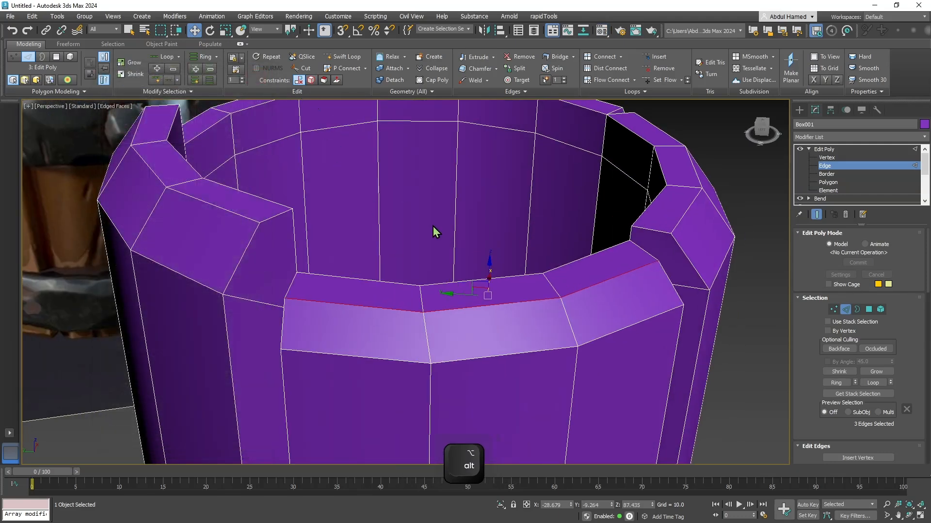
# Step: Select the top and bevel polygons at the next plank's upper end and raise them slightly along Z
pyautogui.moveTo(433, 228); pyautogui.dragTo(546, 314, button='middle')
pyautogui.scroll(-3, 481, 281)
pyautogui.moveTo(480, 282); pyautogui.dragTo(423, 322, button='middle')
pyautogui.scroll(-3, 450, 343)
pyautogui.keyDown('alt'); pyautogui.moveTo(493, 320); pyautogui.dragTo(459, 328, button='middle'); pyautogui.keyUp('alt')
pyautogui.scroll(5, 321, 299)
pyautogui.click(332, 291)
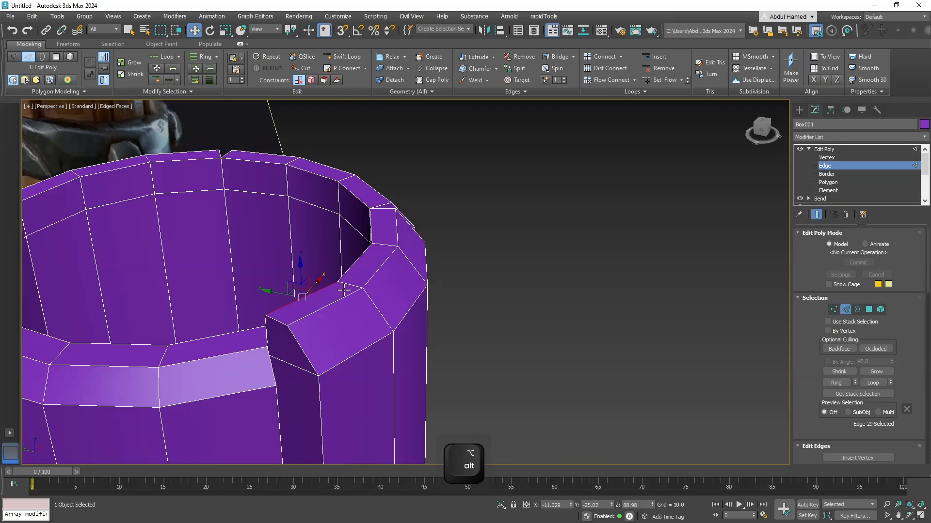
pyautogui.click(828, 183)
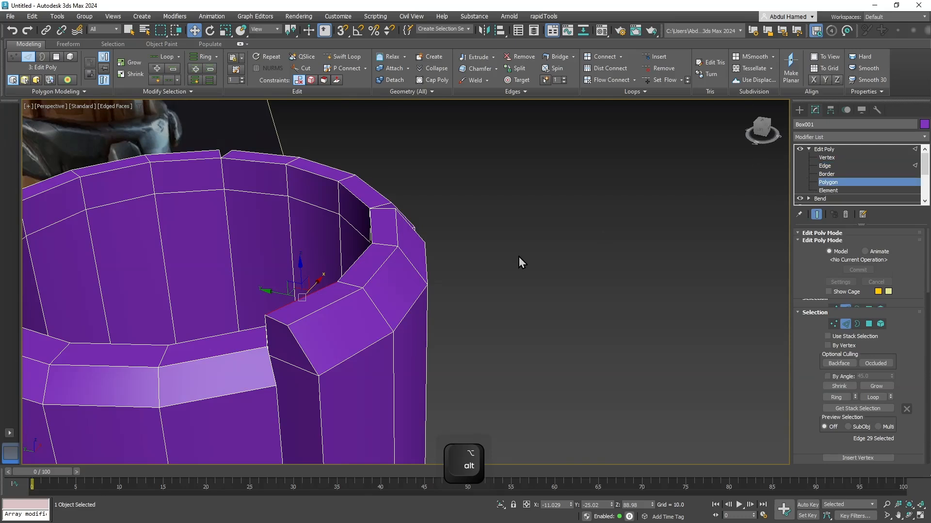
pyautogui.click(327, 292)
pyautogui.moveTo(315, 279); pyautogui.dragTo(312, 264)
pyautogui.moveTo(328, 279)
pyautogui.keyDown('alt'); pyautogui.mouseDown(button='middle')
pyautogui.moveTo(343, 289)
pyautogui.moveTo(319, 270)
pyautogui.mouseUp(button='middle'); pyautogui.keyUp('alt')
# Step: At edge level, select two single edges on the raised plank's rim in turn and lower each about 0.45 units along Z
pyautogui.click(824, 166)
pyautogui.click(361, 292)
pyautogui.click(359, 293)
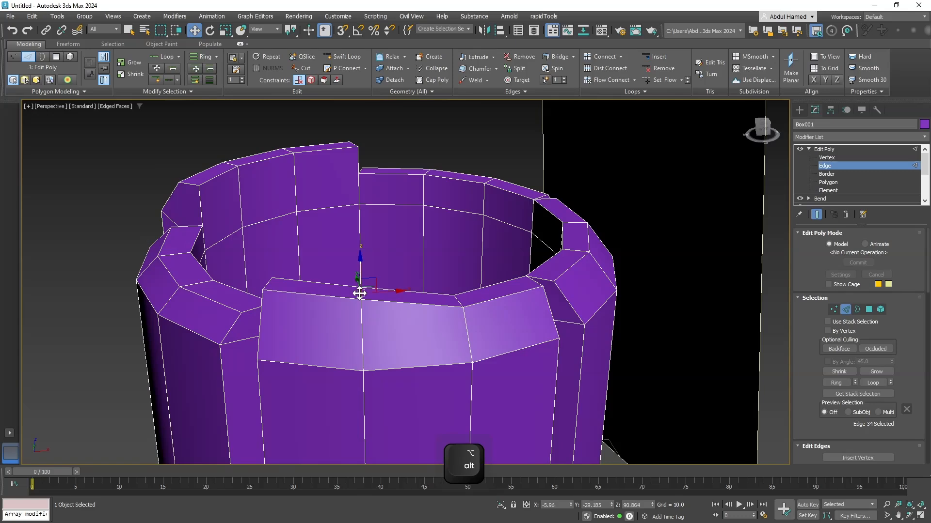
pyautogui.moveTo(374, 272); pyautogui.dragTo(462, 279, button='middle')
pyautogui.scroll(-3, 449, 250)
pyautogui.scroll(5, 505, 276)
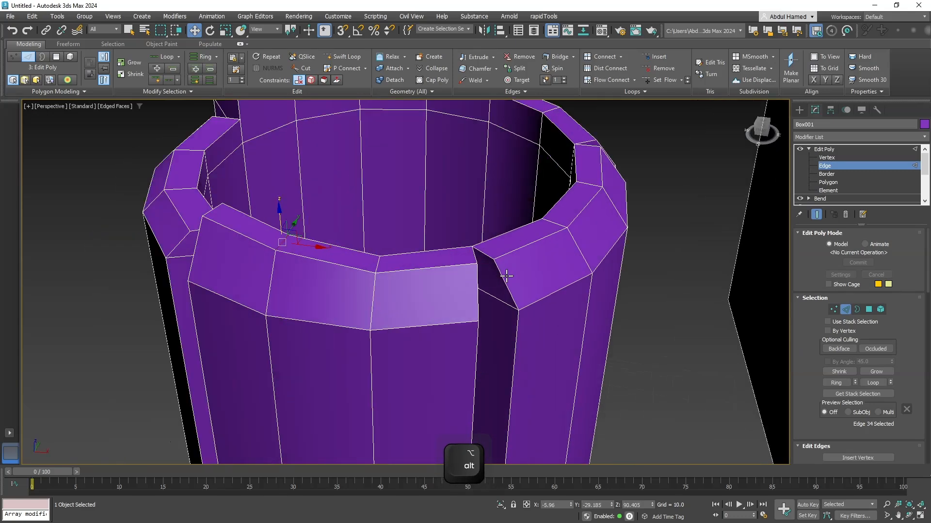
pyautogui.click(463, 241)
pyautogui.moveTo(461, 221); pyautogui.dragTo(463, 225)
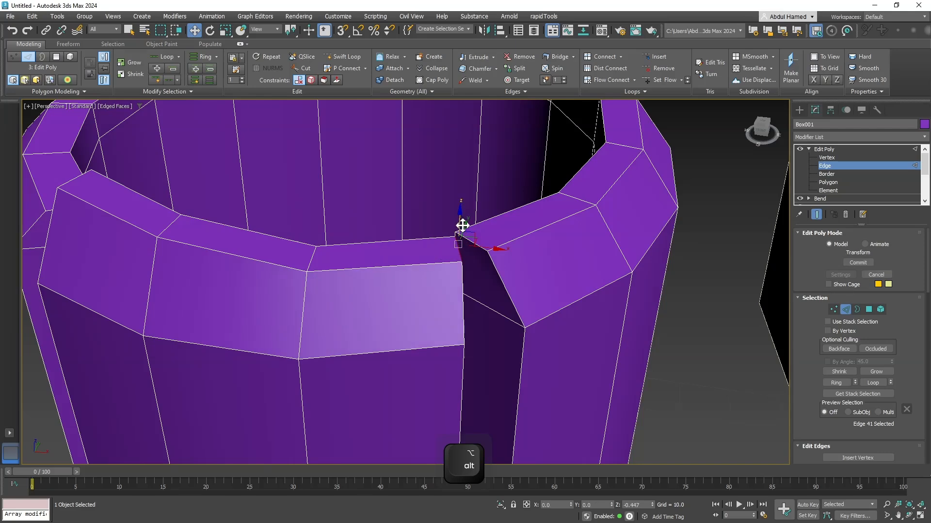
pyautogui.keyDown('alt'); pyautogui.moveTo(465, 252); pyautogui.dragTo(419, 326, button='middle'); pyautogui.keyUp('alt')
pyautogui.scroll(-8, 449, 328)
pyautogui.scroll(4, 419, 326)
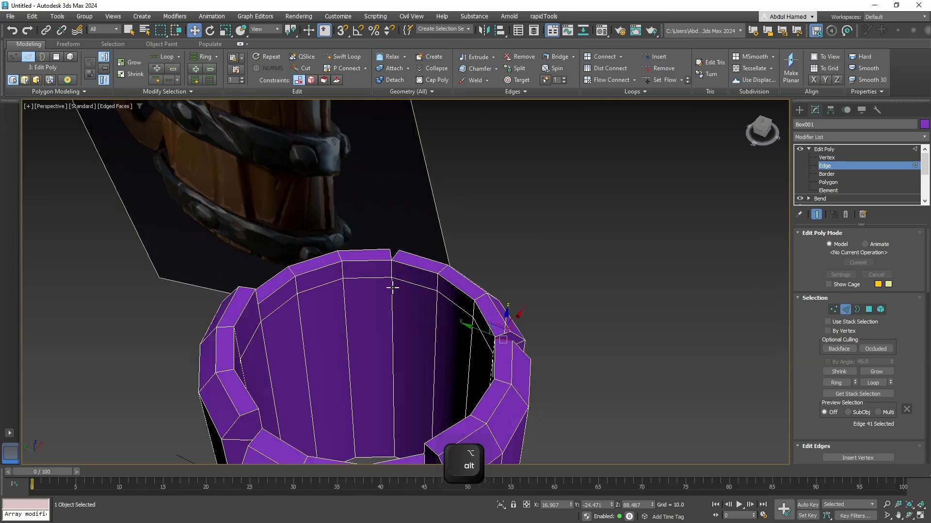
# Step: Select the six top and bevel polygons of the plank on the far side of the ring and move them slightly along Z
pyautogui.click(827, 182)
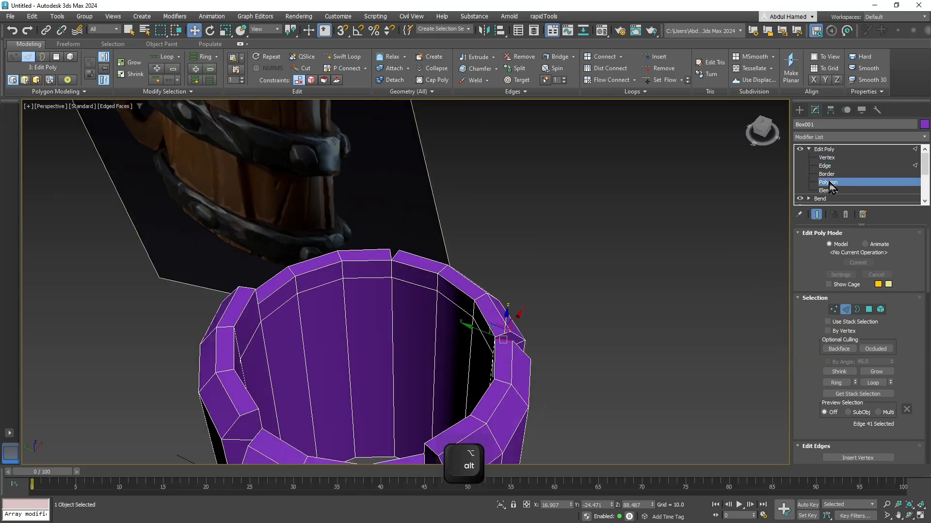
pyautogui.click(265, 288)
pyautogui.keyDown('ctrl'); pyautogui.click(310, 272); pyautogui.keyUp('ctrl')
pyautogui.keyDown('ctrl'); pyautogui.click(366, 262); pyautogui.keyUp('ctrl')
pyautogui.moveTo(366, 262)
pyautogui.keyDown('alt'); pyautogui.mouseDown(button='middle')
pyautogui.moveTo(352, 309)
pyautogui.moveTo(322, 266)
pyautogui.moveTo(378, 275)
pyautogui.mouseUp(button='middle'); pyautogui.keyUp('alt')
pyautogui.keyDown('ctrl'); pyautogui.click(353, 293); pyautogui.keyUp('ctrl')
pyautogui.keyDown('ctrl'); pyautogui.click(299, 287); pyautogui.keyUp('ctrl')
pyautogui.keyDown('ctrl'); pyautogui.click(293, 285); pyautogui.keyUp('ctrl')
pyautogui.scroll(5, 347, 287)
pyautogui.moveTo(314, 250); pyautogui.dragTo(317, 247)
pyautogui.keyDown('alt'); pyautogui.moveTo(316, 248); pyautogui.dragTo(282, 268, button='middle'); pyautogui.keyUp('alt')
# Step: Select the six top and bevel polygons of the plank beside the open gap and raise them about 2.87 units along Z
pyautogui.click(291, 292)
pyautogui.keyDown('ctrl'); pyautogui.click(351, 278); pyautogui.keyUp('ctrl')
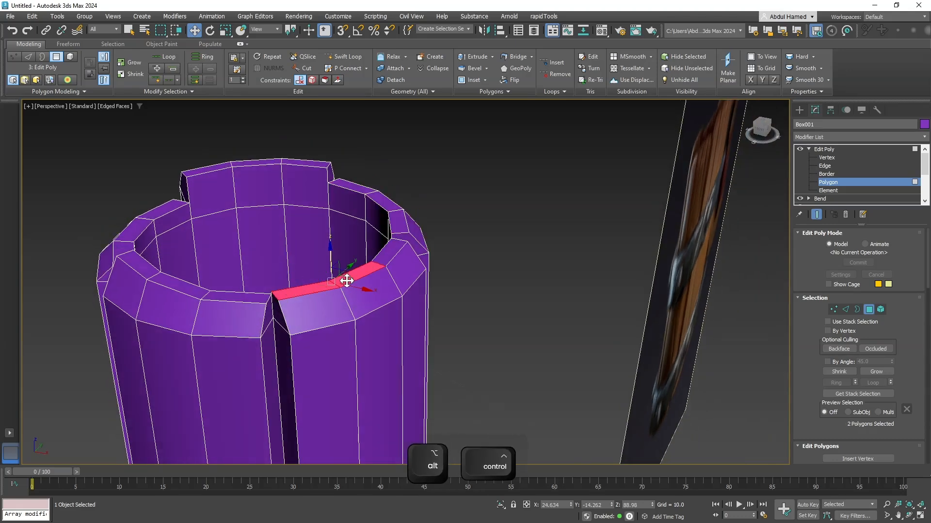
pyautogui.keyDown('ctrl'); pyautogui.click(396, 255); pyautogui.keyUp('ctrl')
pyautogui.keyDown('ctrl'); pyautogui.click(402, 270); pyautogui.keyUp('ctrl')
pyautogui.keyDown('ctrl'); pyautogui.click(362, 287); pyautogui.keyUp('ctrl')
pyautogui.keyDown('ctrl'); pyautogui.click(300, 310); pyautogui.keyUp('ctrl')
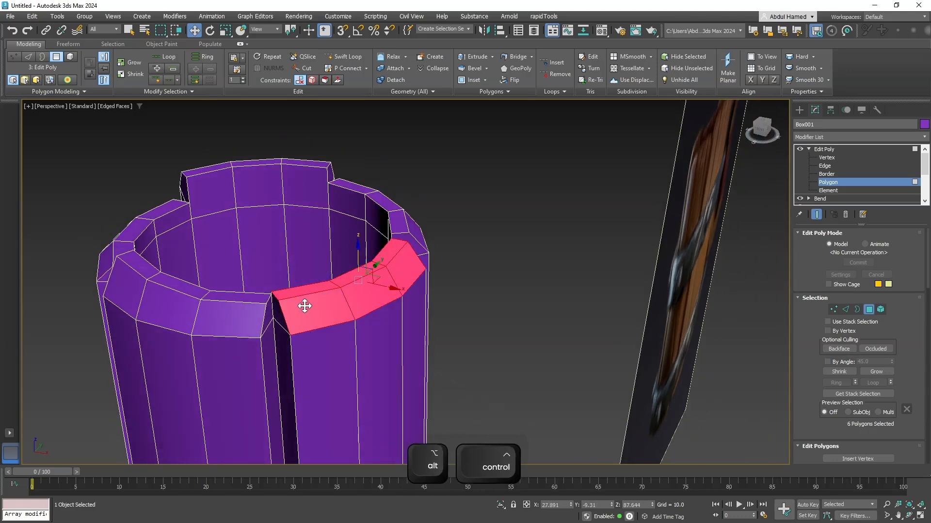
pyautogui.click(356, 246)
pyautogui.hotkey('ctrl', 'z')
pyautogui.hotkey('ctrl', 'z')
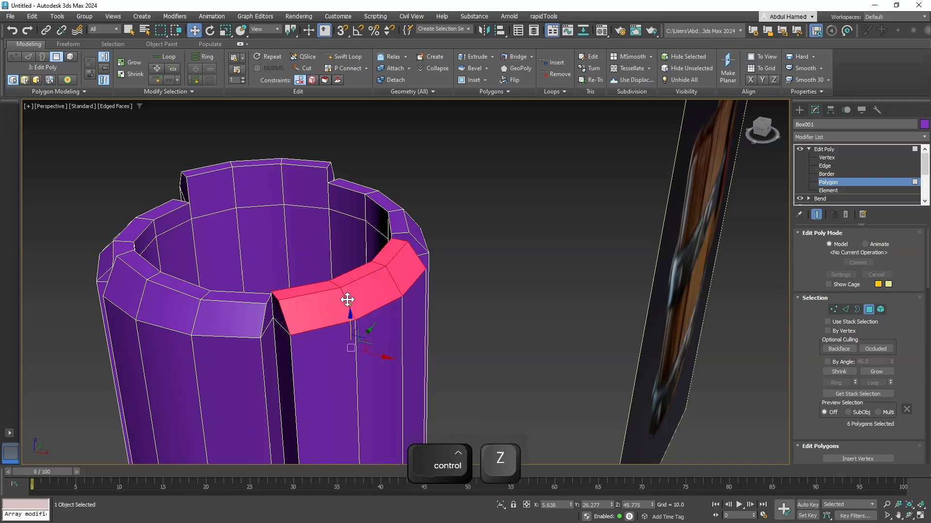
pyautogui.moveTo(351, 315); pyautogui.dragTo(350, 306)
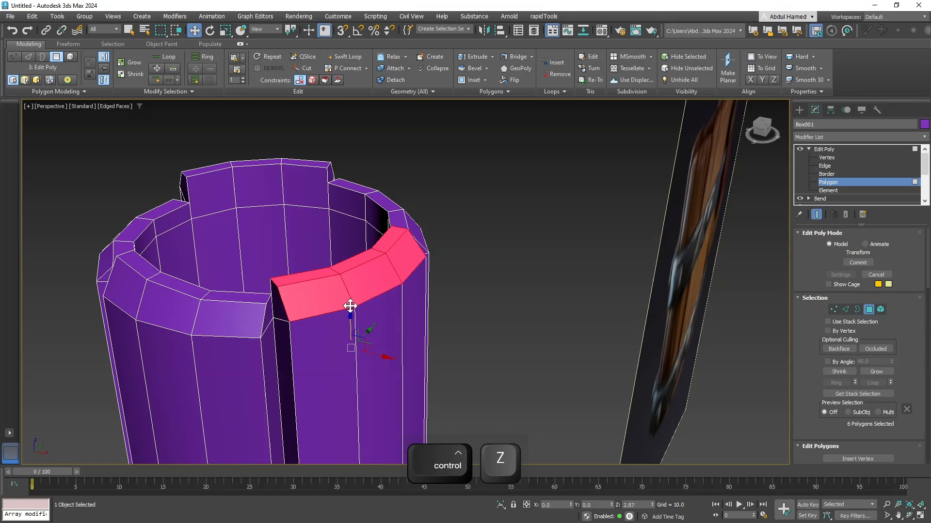
pyautogui.keyDown('alt'); pyautogui.moveTo(301, 301); pyautogui.dragTo(707, 195, button='middle'); pyautogui.keyUp('alt')
# Step: Select the eight upper vertices at the corner of a tall plank, lower them slightly along Z and rotate them a little
pyautogui.click(830, 158)
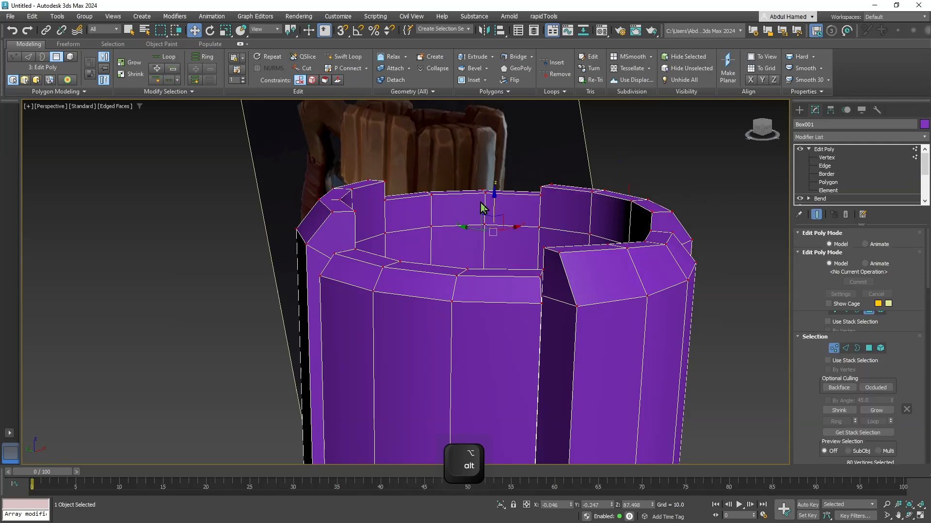
pyautogui.keyDown('alt'); pyautogui.moveTo(392, 184); pyautogui.dragTo(398, 180, button='middle'); pyautogui.keyUp('alt')
pyautogui.moveTo(307, 206); pyautogui.dragTo(307, 206)
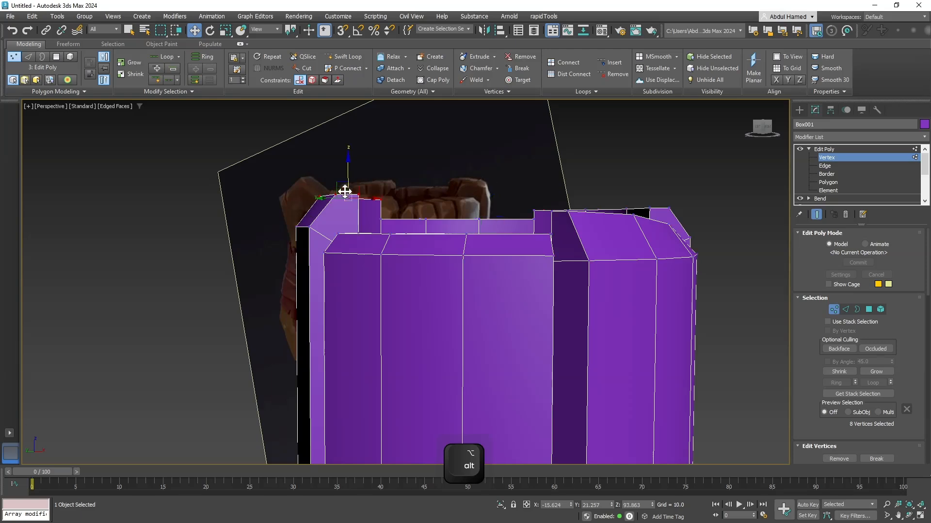
pyautogui.moveTo(350, 173); pyautogui.dragTo(351, 179)
pyautogui.keyDown('alt'); pyautogui.moveTo(415, 181); pyautogui.dragTo(409, 208, button='middle'); pyautogui.keyUp('alt')
pyautogui.press('e')
pyautogui.moveTo(369, 190); pyautogui.dragTo(369, 190)
pyautogui.keyDown('alt'); pyautogui.moveTo(403, 197); pyautogui.dragTo(426, 242, button='middle'); pyautogui.keyUp('alt')
# Step: Leave vertex editing and add an FFD 2x2x2 modifier to the whole mug body
pyautogui.click(848, 149)
pyautogui.click(848, 138)
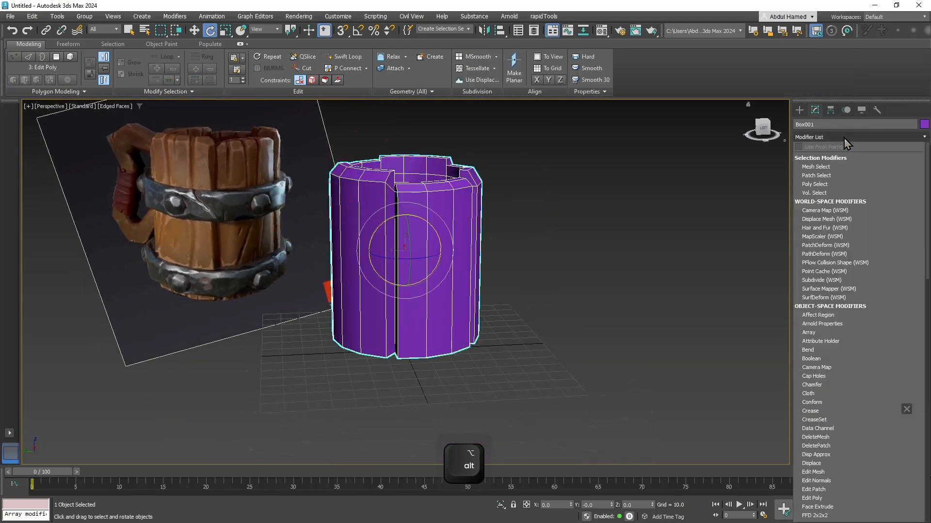
pyautogui.write('f')
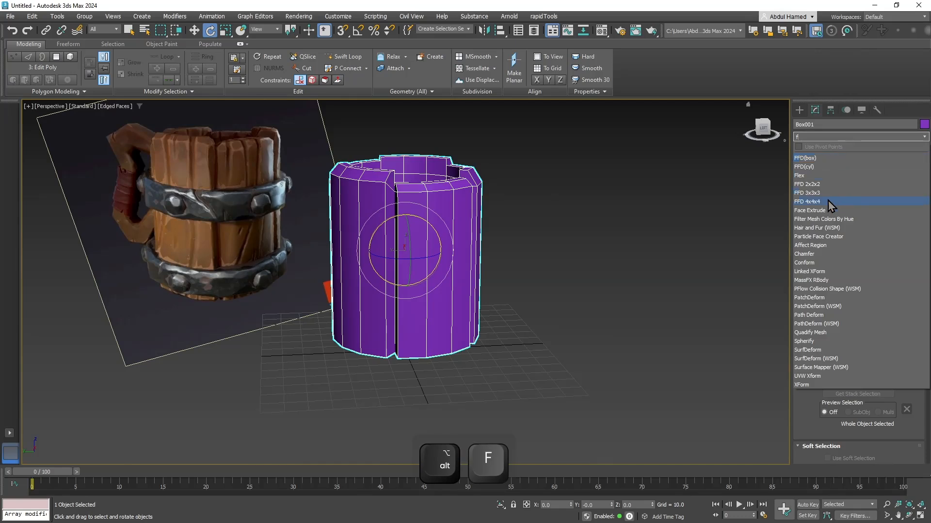
pyautogui.click(826, 187)
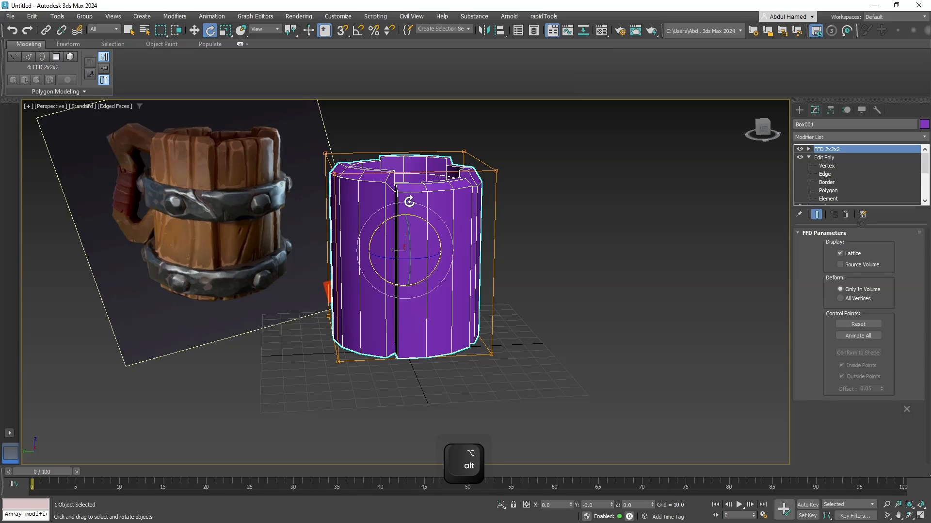
# Step: Select the bottom control points of the FFD lattice and scale them slightly outward in the XY plane to widen the base
pyautogui.keyDown('alt'); pyautogui.moveTo(486, 317); pyautogui.dragTo(494, 293, button='middle'); pyautogui.keyUp('alt')
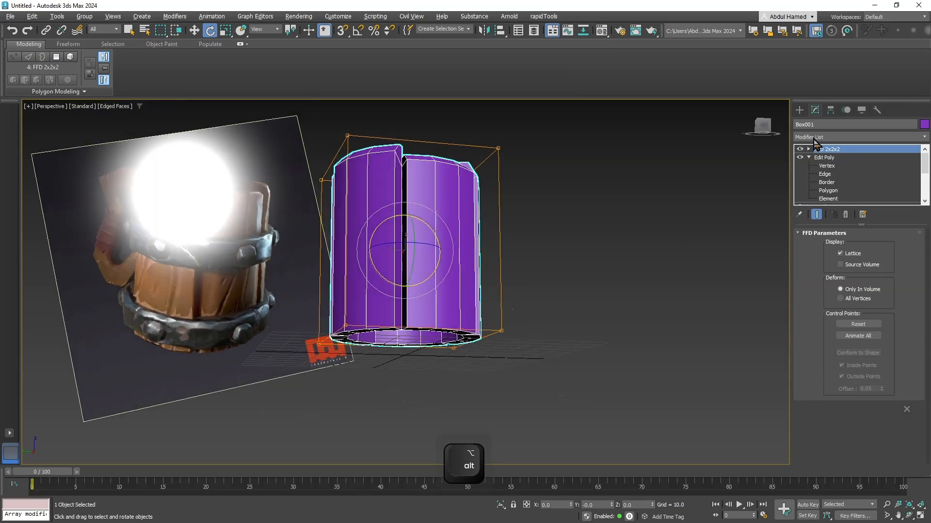
pyautogui.click(809, 149)
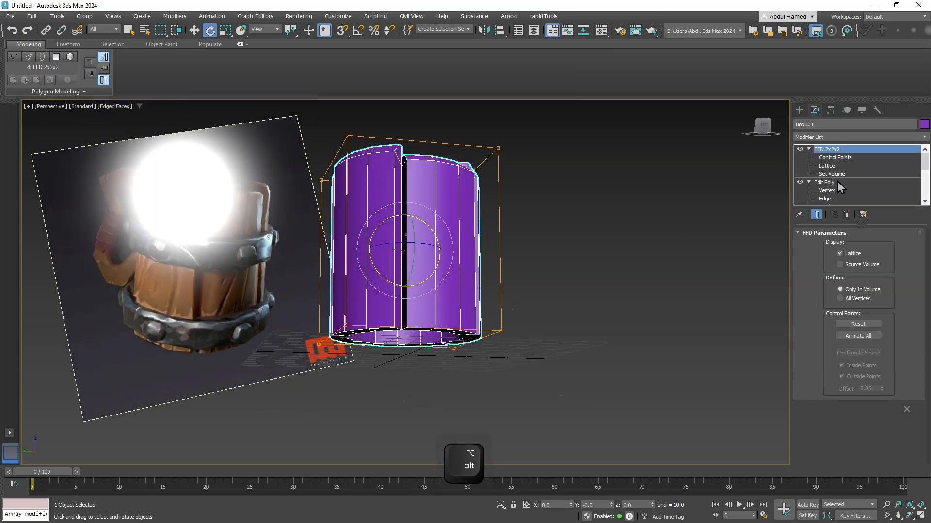
pyautogui.click(833, 159)
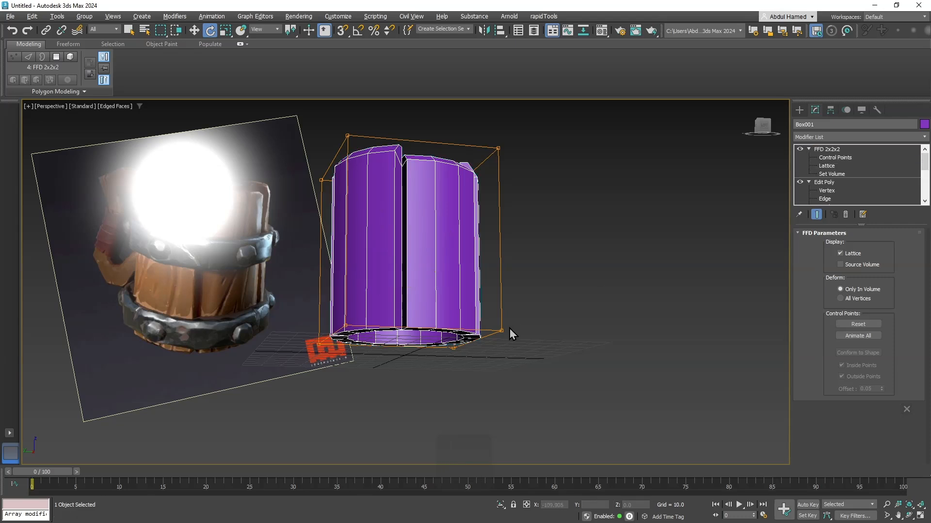
pyautogui.moveTo(299, 309); pyautogui.dragTo(299, 318)
pyautogui.keyDown('alt'); pyautogui.moveTo(347, 335); pyautogui.dragTo(404, 355, button='middle'); pyautogui.keyUp('alt')
pyautogui.press('r')
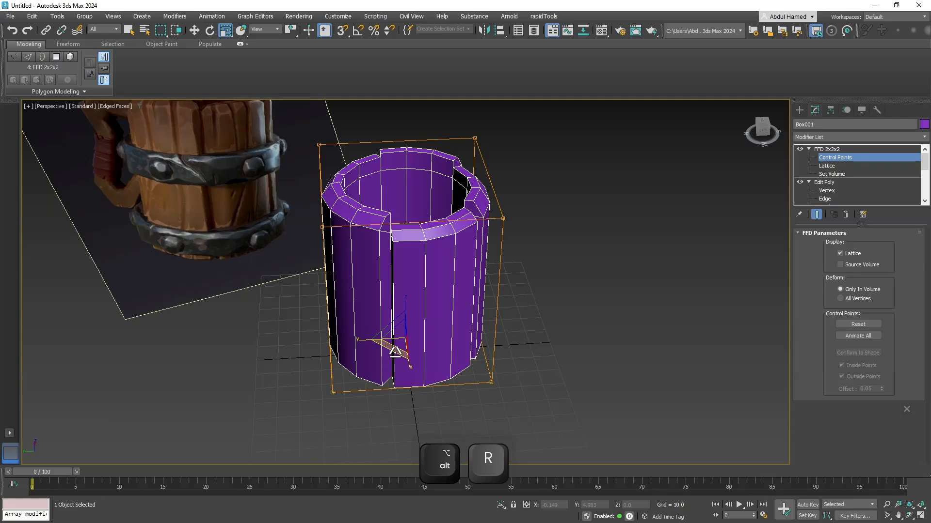
pyautogui.moveTo(393, 351); pyautogui.dragTo(391, 351)
pyautogui.moveTo(409, 343); pyautogui.dragTo(522, 389, button='middle')
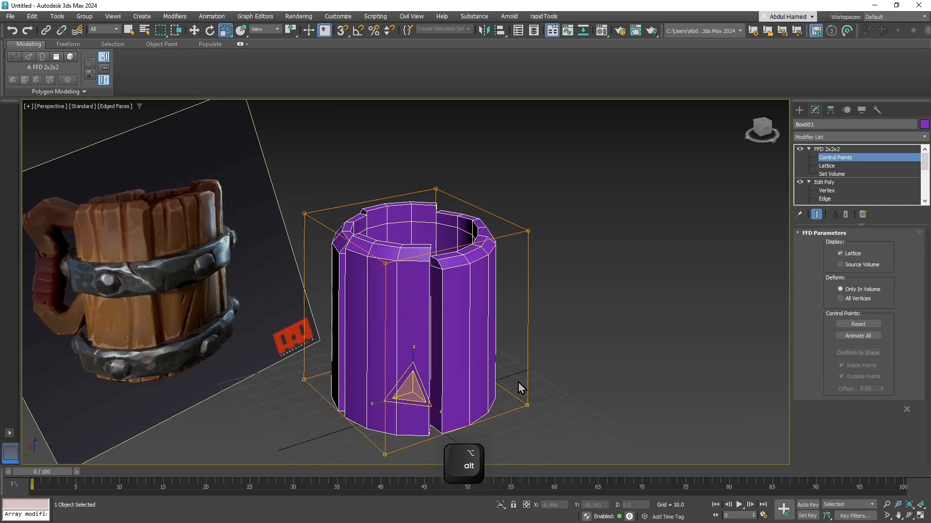
pyautogui.keyDown('alt'); pyautogui.moveTo(391, 308); pyautogui.dragTo(433, 290, button='middle'); pyautogui.keyUp('alt')
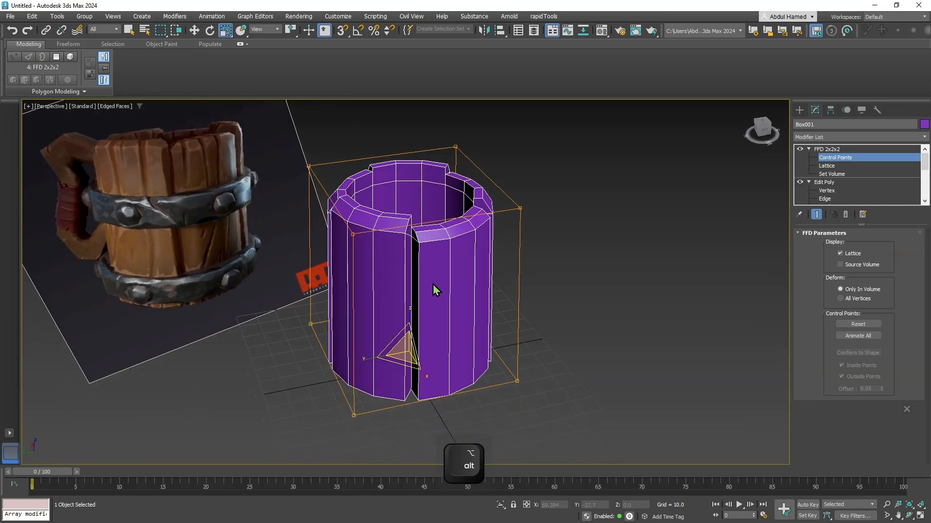
# Step: Set the mug body's object colour to black and assign the plain grey material from the second sample slot to it
pyautogui.press('m')
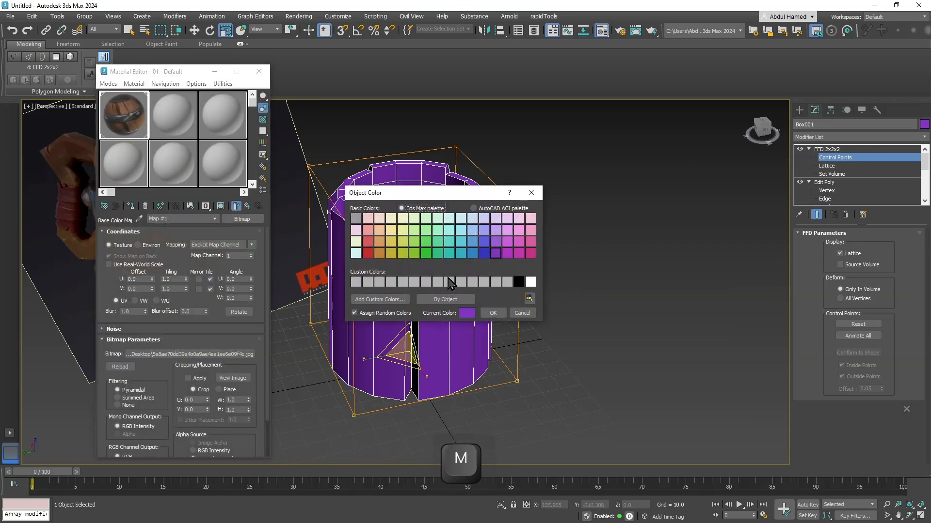
pyautogui.click(518, 282)
pyautogui.click(494, 313)
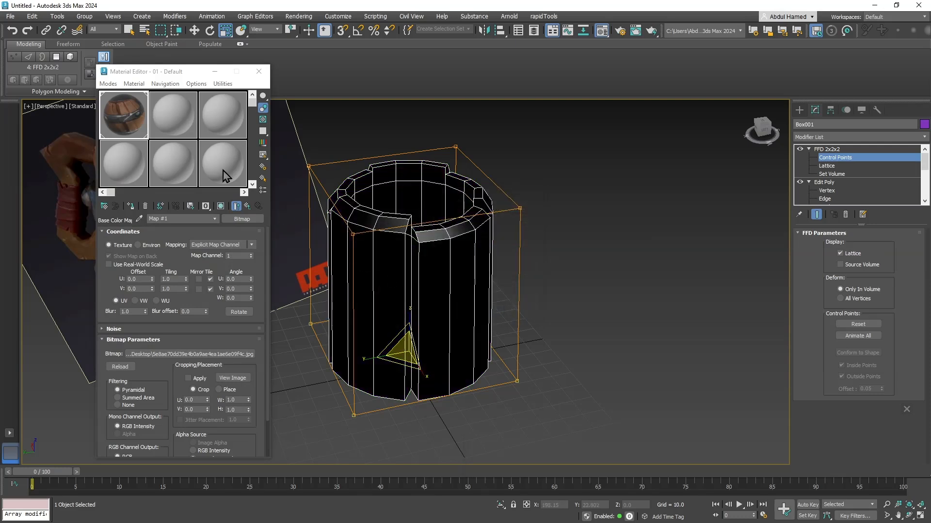
pyautogui.moveTo(162, 123); pyautogui.dragTo(451, 314)
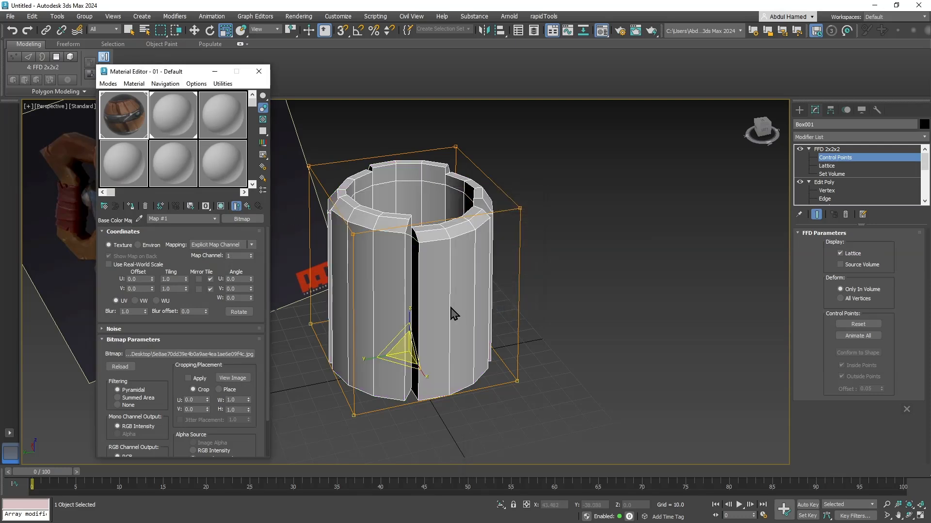
pyautogui.click(259, 71)
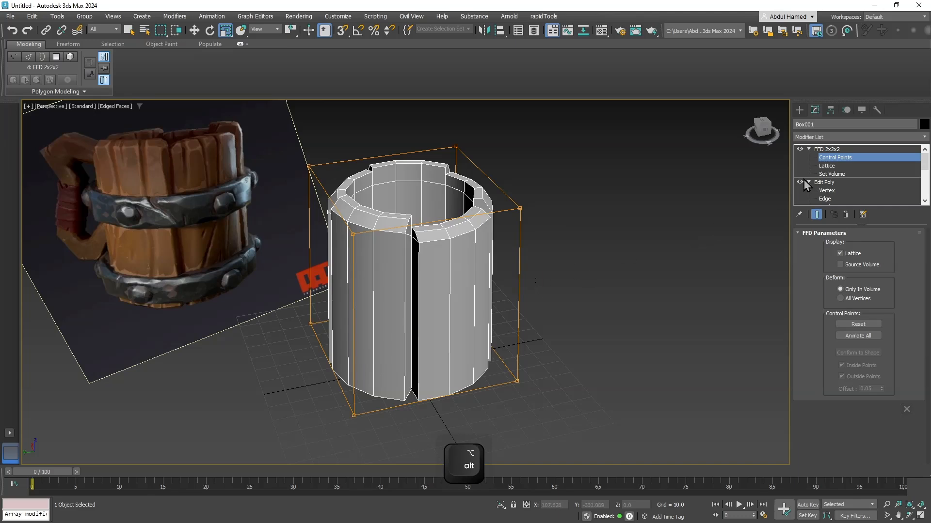
# Step: Collapse the mug body's entire modifier stack into an Editable Poly
pyautogui.click(827, 149)
pyautogui.rightClick(827, 150)
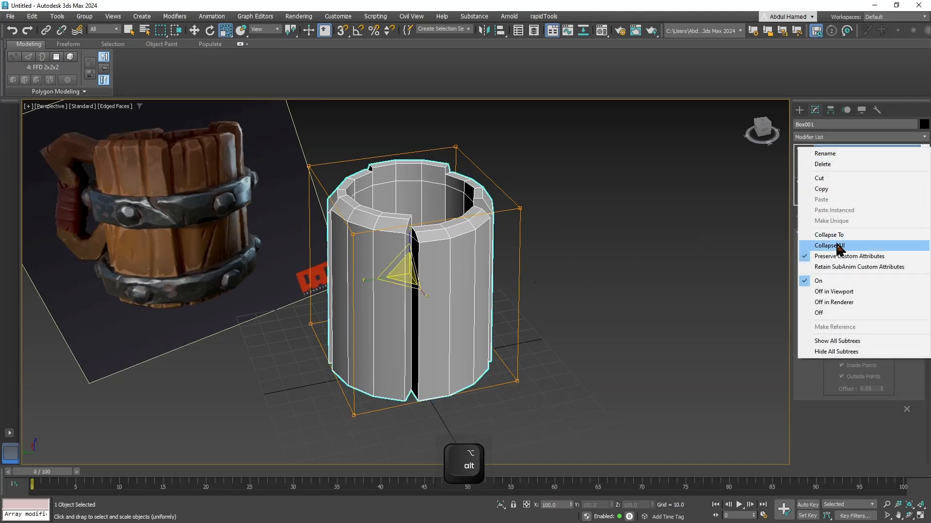
pyautogui.click(837, 246)
pyautogui.click(522, 298)
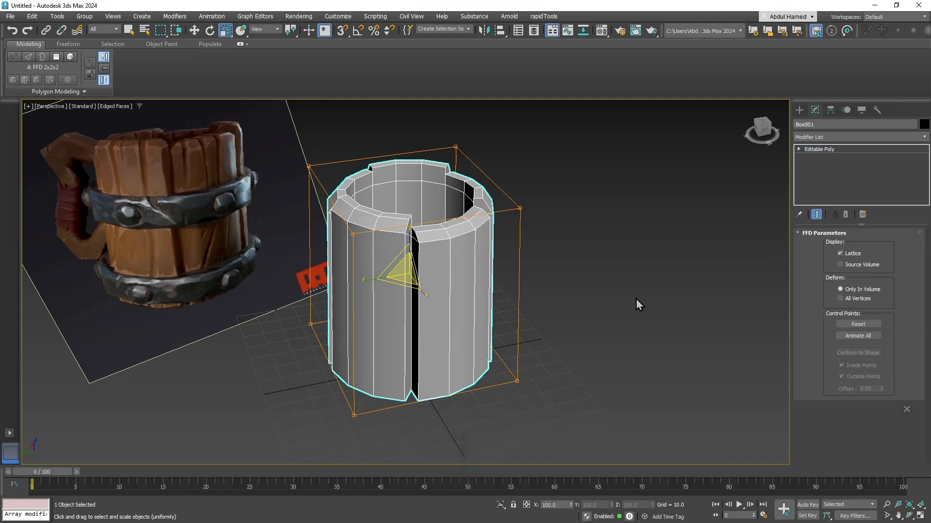
# Step: Create a standard cylinder on the grid in front of the mug, with about 12.2 radius and 17.1 height
pyautogui.keyDown('alt'); pyautogui.moveTo(547, 278); pyautogui.dragTo(480, 271, button='middle'); pyautogui.keyUp('alt')
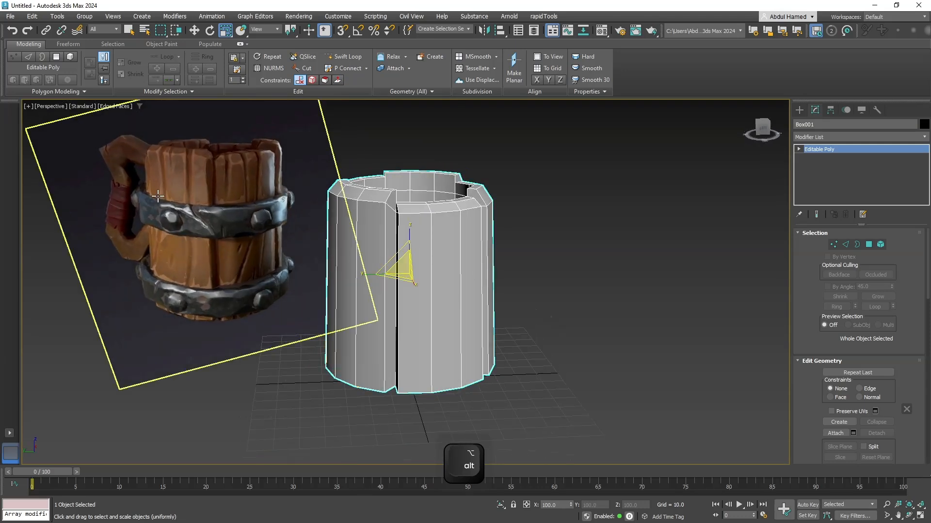
pyautogui.keyDown('alt'); pyautogui.moveTo(300, 229); pyautogui.dragTo(608, 251, button='middle'); pyautogui.keyUp('alt')
pyautogui.click(799, 111)
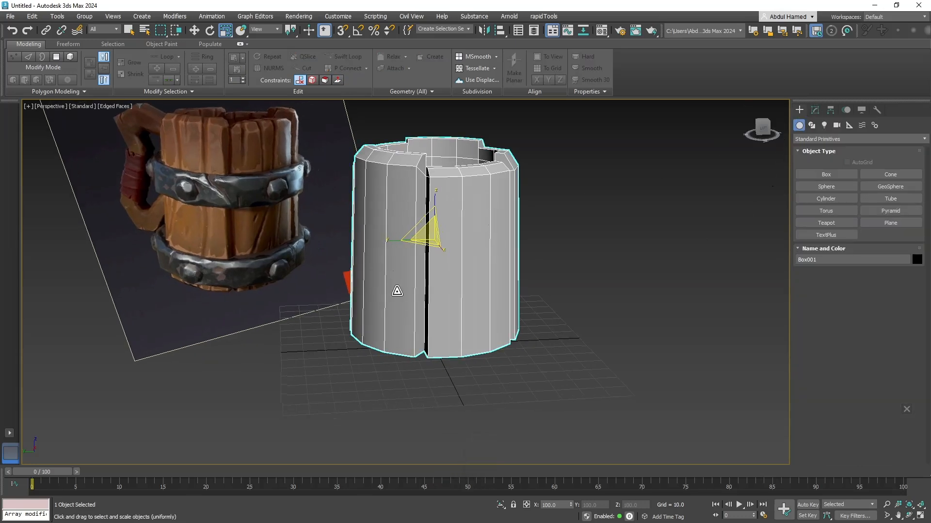
pyautogui.click(831, 201)
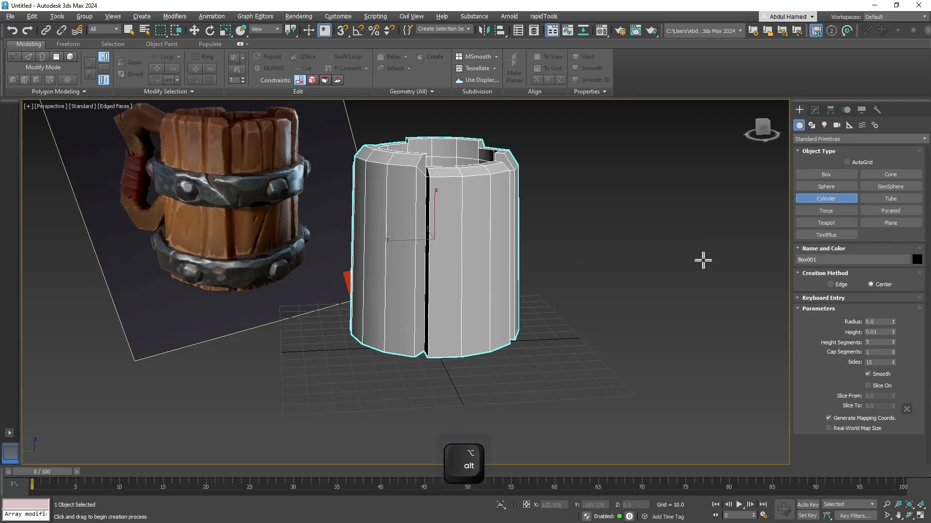
pyautogui.moveTo(520, 376); pyautogui.dragTo(551, 378)
pyautogui.click(552, 358)
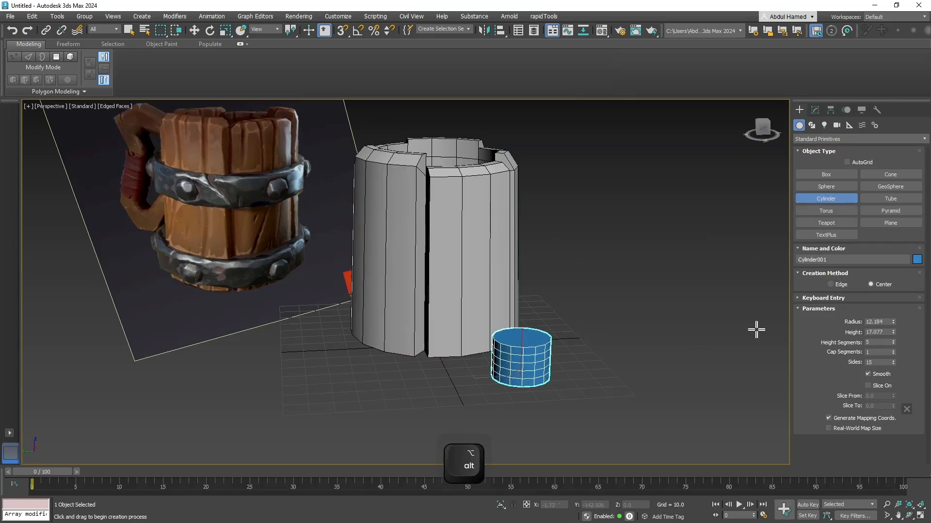
# Step: Collapse the cylinder's creation method and keyboard entry settings and open its parameters for modification
pyautogui.click(834, 274)
pyautogui.click(837, 284)
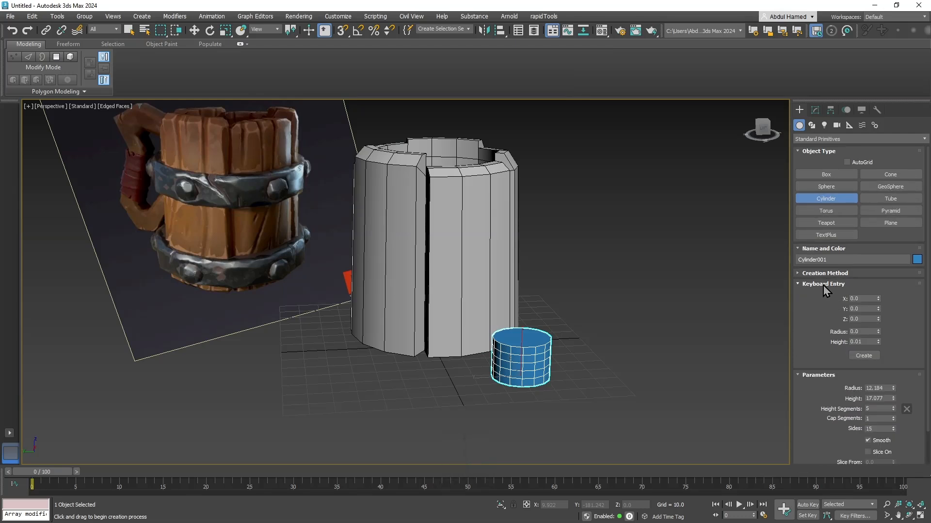
pyautogui.click(800, 284)
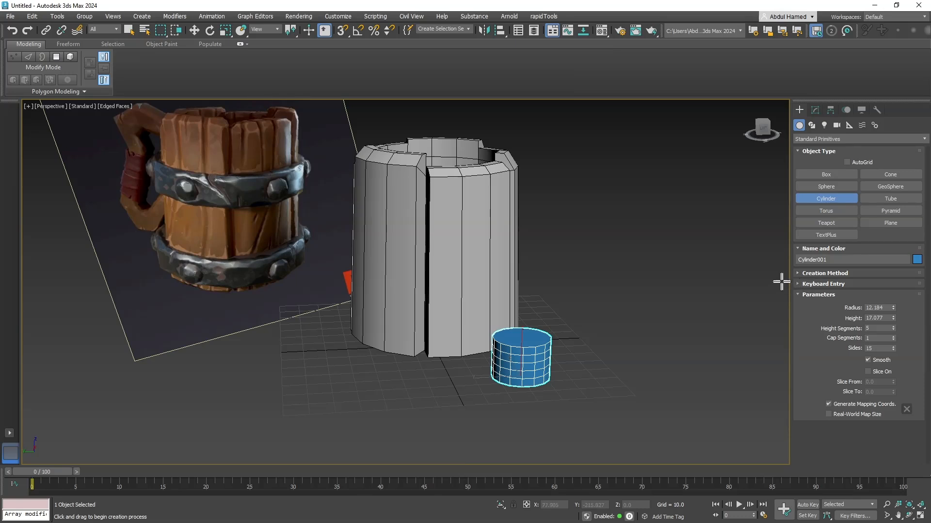
pyautogui.press('r')
pyautogui.click(815, 110)
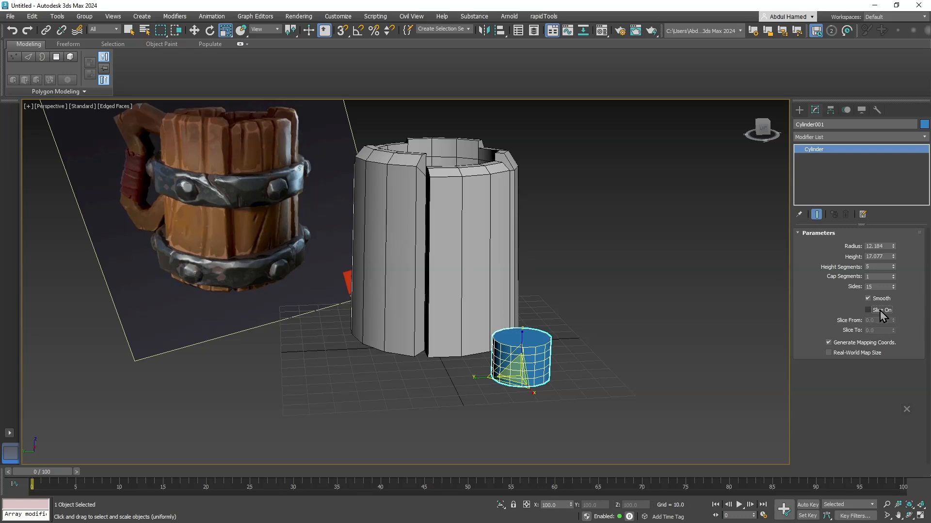
# Step: Try slicing the cylinder open with a slice start of 110 and a slice end of -87.5
pyautogui.moveTo(893, 320); pyautogui.dragTo(888, 263)
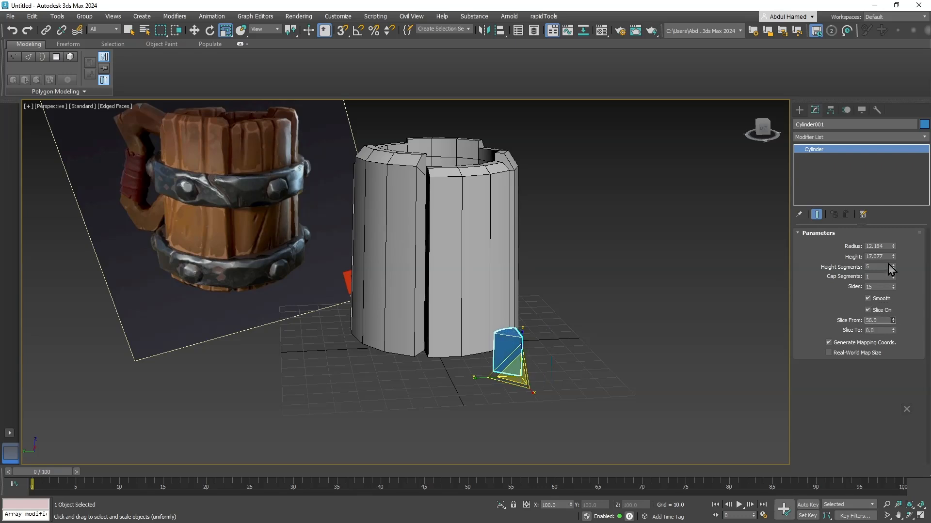
pyautogui.hotkey('ctrl', 'z')
pyautogui.moveTo(894, 330); pyautogui.dragTo(741, 409)
pyautogui.hotkey('ctrl', 'z')
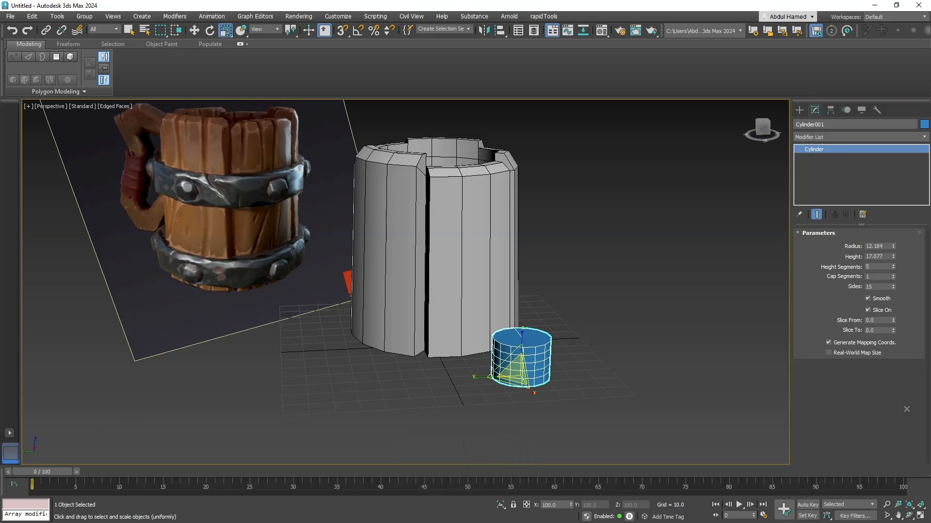
pyautogui.keyDown('alt'); pyautogui.moveTo(573, 359); pyautogui.dragTo(744, 418, button='middle'); pyautogui.keyUp('alt')
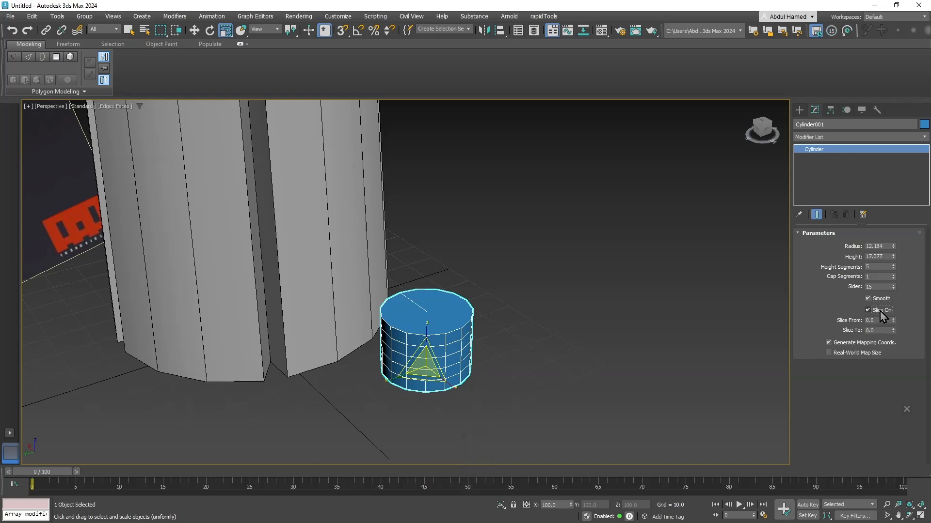
pyautogui.moveTo(893, 321)
pyautogui.mouseDown()
pyautogui.moveTo(906, 220)
pyautogui.moveTo(906, 326)
pyautogui.mouseUp()
pyautogui.moveTo(892, 329); pyautogui.dragTo(890, 365)
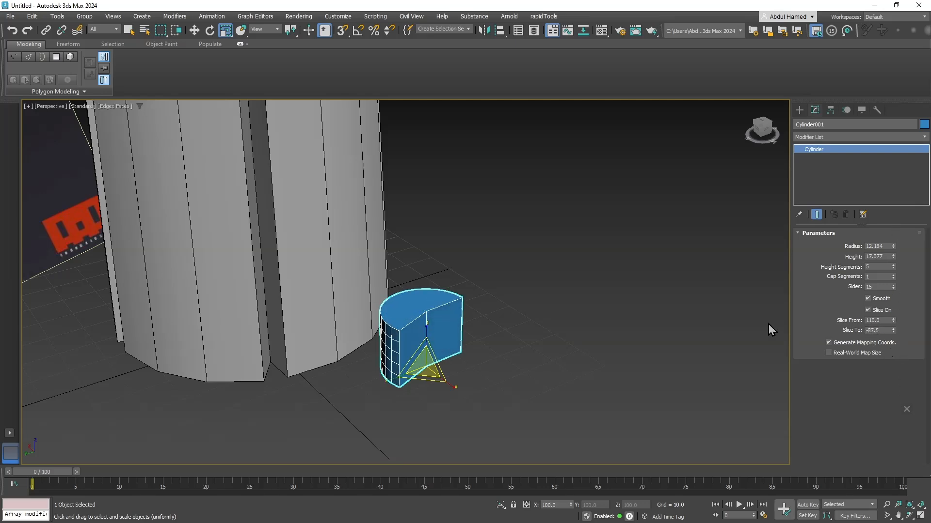
pyautogui.hotkey('ctrl', 'z')
pyautogui.hotkey('ctrl', 'z')
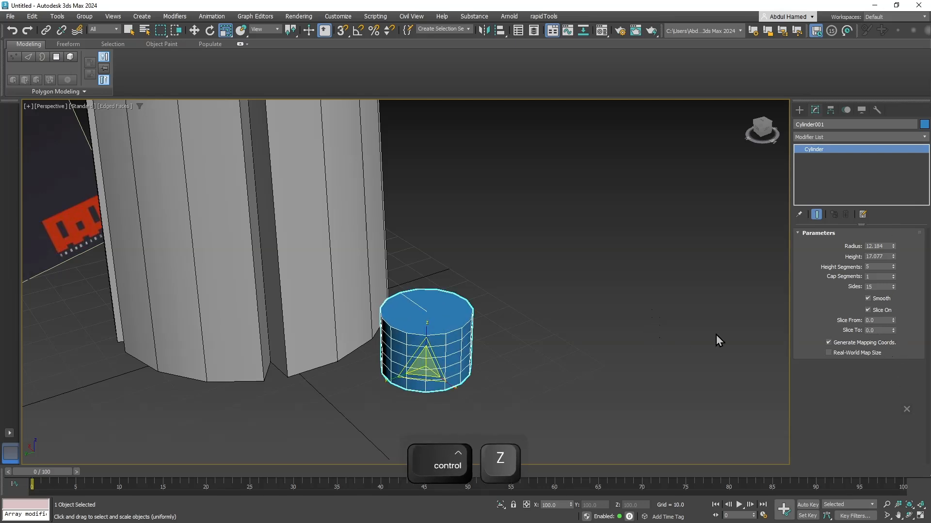
pyautogui.click(878, 301)
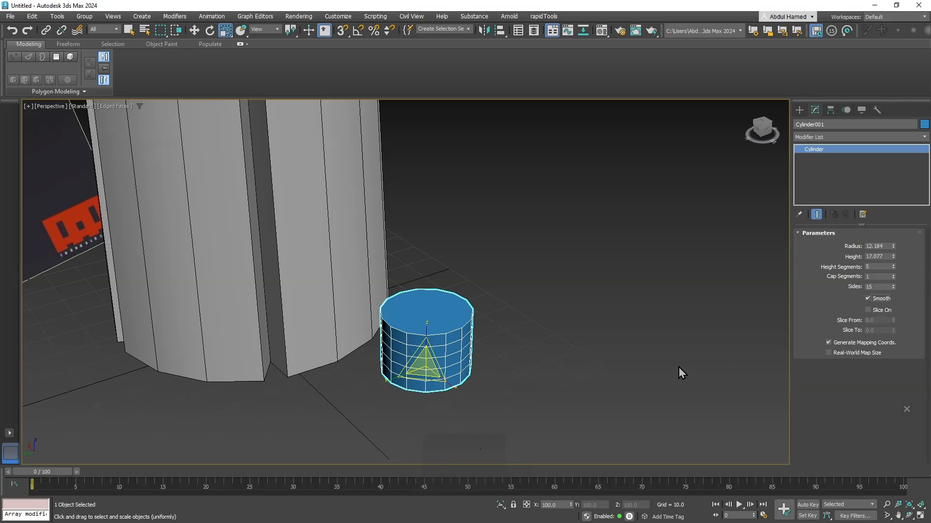
# Step: Set the cylinder's height segments to 3 and cap segments to 2, and convert it to an Editable Poly
pyautogui.rightClick(892, 267)
pyautogui.click(894, 275)
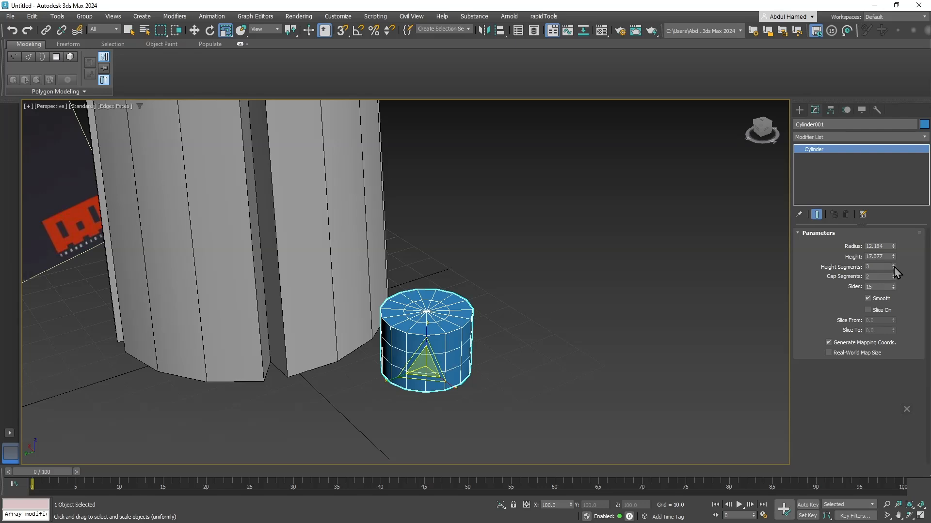
pyautogui.moveTo(506, 345)
pyautogui.keyDown('alt'); pyautogui.mouseDown(button='middle')
pyautogui.moveTo(486, 313)
pyautogui.moveTo(497, 293)
pyautogui.moveTo(494, 367)
pyautogui.moveTo(495, 339)
pyautogui.mouseUp(button='middle'); pyautogui.keyUp('alt')
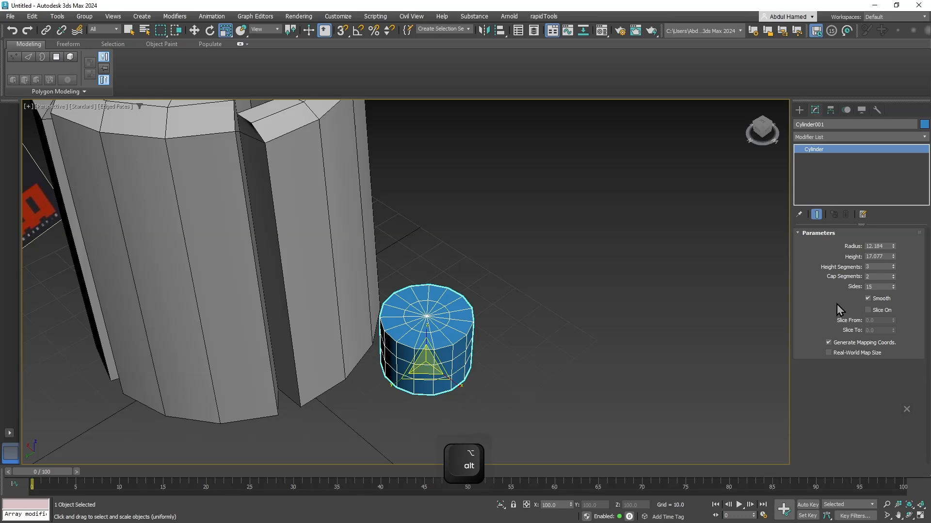
pyautogui.rightClick(840, 152)
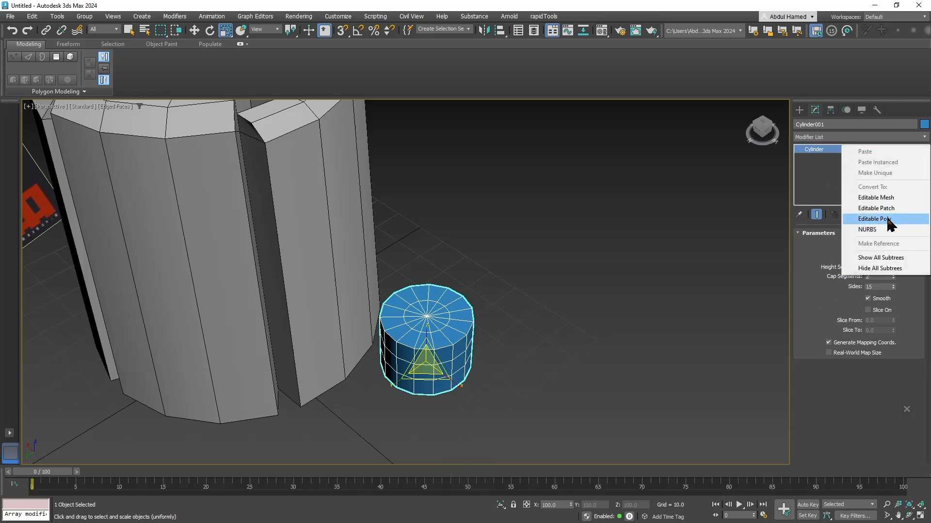
pyautogui.click(877, 219)
# Step: Select the 15 inner triangular polygons of the cylinder's top cap and delete them
pyautogui.keyDown('alt'); pyautogui.moveTo(483, 280); pyautogui.dragTo(449, 307, button='middle'); pyautogui.keyUp('alt')
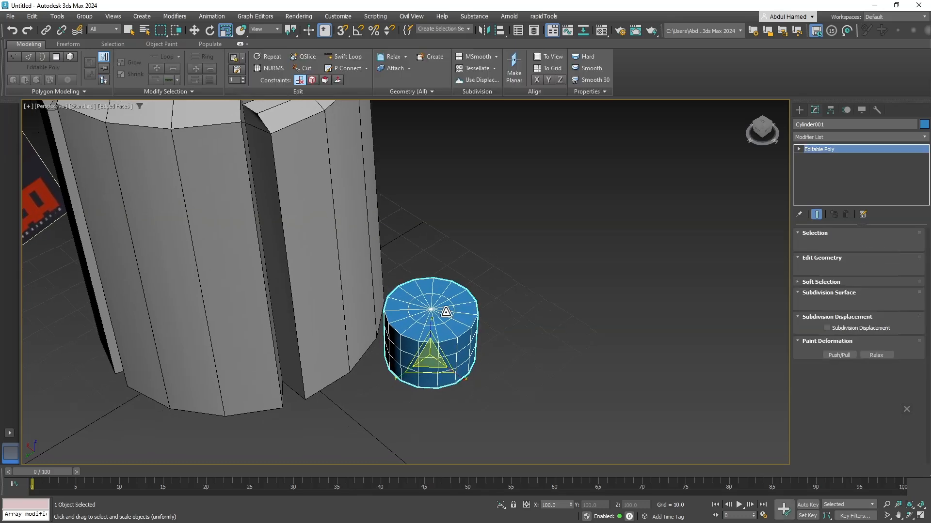
pyautogui.press('z')
pyautogui.click(798, 149)
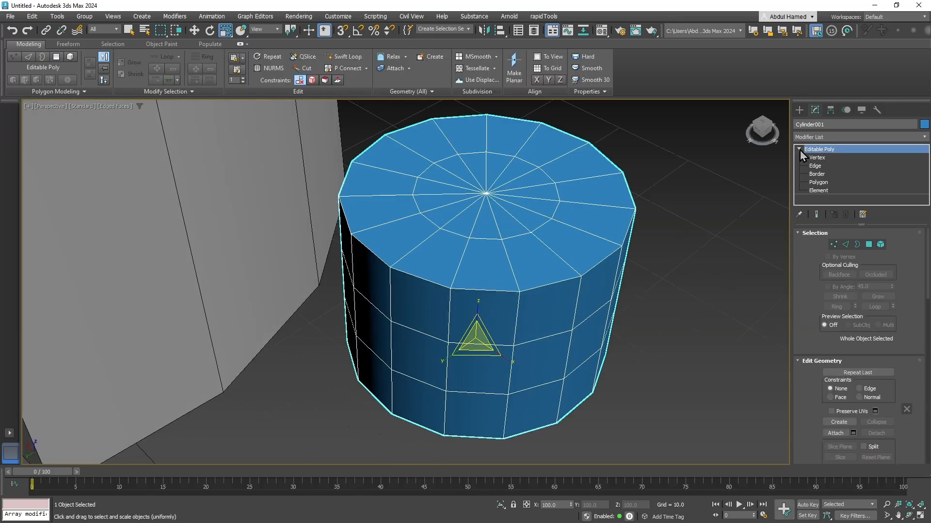
pyautogui.click(824, 183)
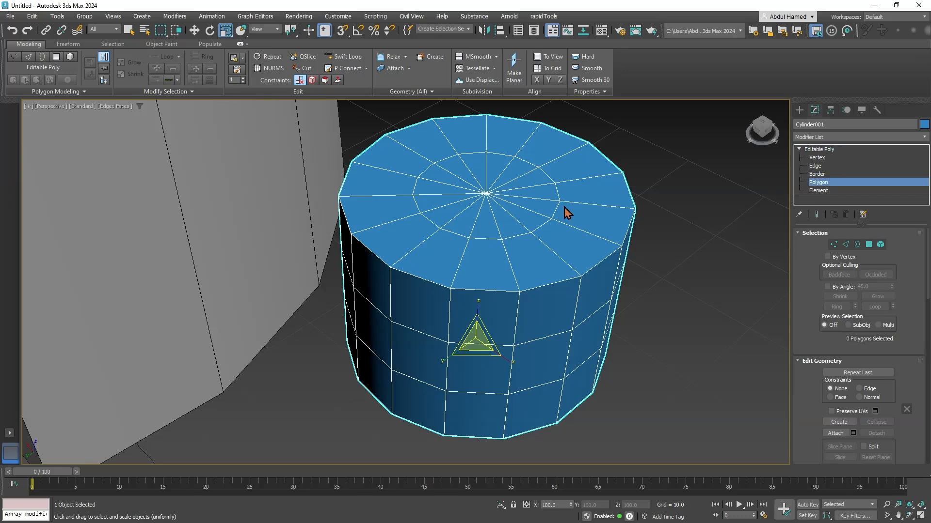
pyautogui.click(535, 207)
pyautogui.keyDown('ctrl'); pyautogui.click(515, 220); pyautogui.keyUp('ctrl')
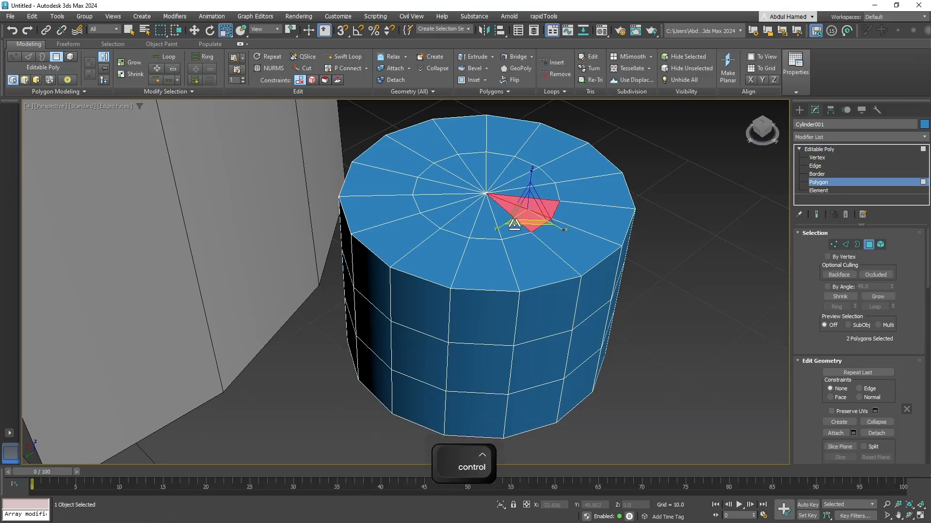
pyautogui.keyDown('ctrl'); pyautogui.click(495, 227); pyautogui.keyUp('ctrl')
pyautogui.keyDown('ctrl'); pyautogui.click(478, 226); pyautogui.keyUp('ctrl')
pyautogui.keyDown('ctrl'); pyautogui.click(456, 222); pyautogui.keyUp('ctrl')
pyautogui.keyDown('ctrl'); pyautogui.click(443, 209); pyautogui.keyUp('ctrl')
pyautogui.keyDown('ctrl'); pyautogui.click(433, 196); pyautogui.keyUp('ctrl')
pyautogui.keyDown('ctrl'); pyautogui.click(438, 185); pyautogui.keyUp('ctrl')
pyautogui.keyDown('ctrl'); pyautogui.click(450, 176); pyautogui.keyUp('ctrl')
pyautogui.keyDown('ctrl'); pyautogui.click(463, 169); pyautogui.keyUp('ctrl')
pyautogui.keyDown('ctrl'); pyautogui.click(477, 164); pyautogui.keyUp('ctrl')
pyautogui.keyDown('ctrl'); pyautogui.click(494, 164); pyautogui.keyUp('ctrl')
pyautogui.keyDown('ctrl'); pyautogui.click(509, 168); pyautogui.keyUp('ctrl')
pyautogui.keyDown('ctrl'); pyautogui.click(519, 175); pyautogui.keyUp('ctrl')
pyautogui.keyDown('ctrl'); pyautogui.click(530, 192); pyautogui.keyUp('ctrl')
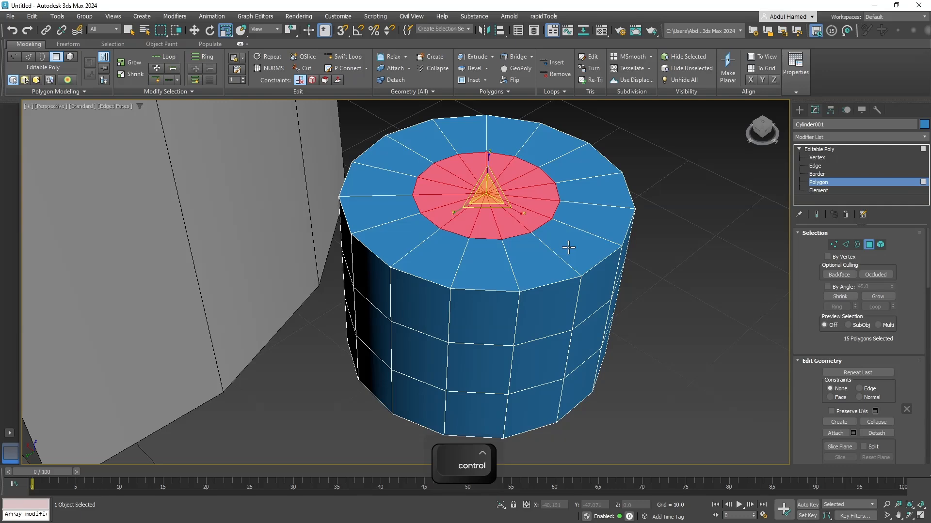
pyautogui.press('Delete')
# Step: Delete the 15 inner triangular polygons of the cylinder's bottom cap and return to object level
pyautogui.keyDown('alt'); pyautogui.moveTo(566, 248); pyautogui.dragTo(535, 244, button='middle'); pyautogui.keyUp('alt')
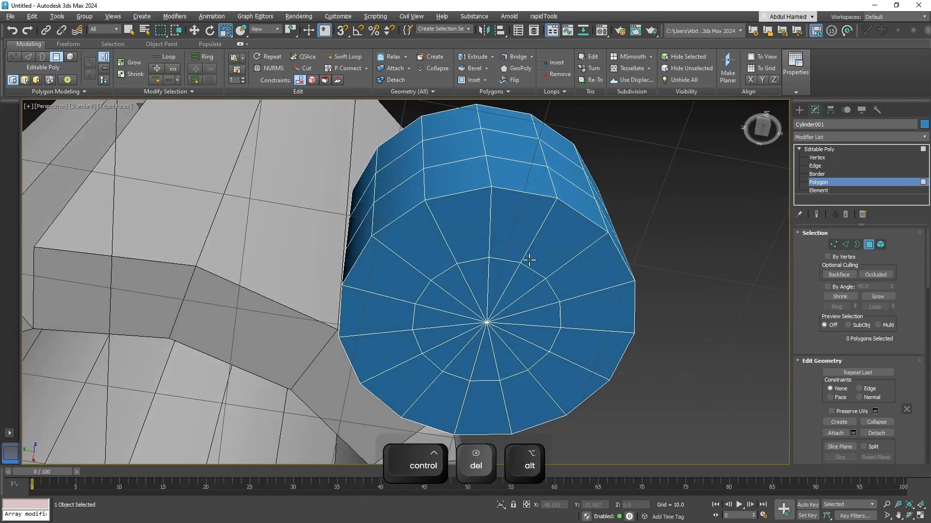
pyautogui.keyDown('ctrl'); pyautogui.click(505, 282); pyautogui.keyUp('ctrl')
pyautogui.keyDown('ctrl'); pyautogui.click(532, 291); pyautogui.keyUp('ctrl')
pyautogui.keyDown('ctrl'); pyautogui.click(539, 304); pyautogui.keyUp('ctrl')
pyautogui.keyDown('ctrl'); pyautogui.click(542, 315); pyautogui.keyUp('ctrl')
pyautogui.keyDown('ctrl'); pyautogui.click(536, 336); pyautogui.keyUp('ctrl')
pyautogui.keyDown('ctrl'); pyautogui.click(520, 352); pyautogui.keyUp('ctrl')
pyautogui.keyDown('ctrl'); pyautogui.click(505, 358); pyautogui.keyUp('ctrl')
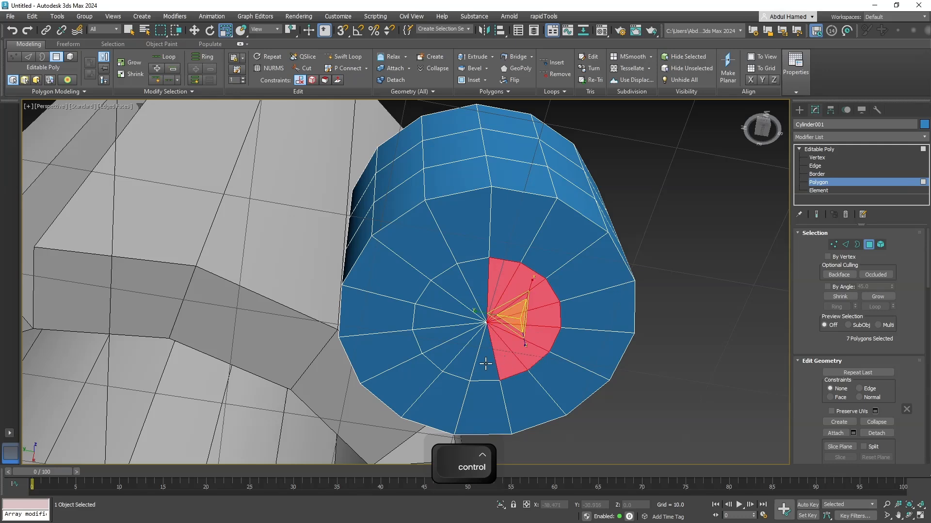
pyautogui.keyDown('ctrl'); pyautogui.click(484, 365); pyautogui.keyUp('ctrl')
pyautogui.keyDown('ctrl'); pyautogui.click(466, 357); pyautogui.keyUp('ctrl')
pyautogui.keyDown('ctrl'); pyautogui.click(448, 348); pyautogui.keyUp('ctrl')
pyautogui.keyDown('ctrl'); pyautogui.click(439, 340); pyautogui.keyUp('ctrl')
pyautogui.keyDown('ctrl'); pyautogui.click(427, 315); pyautogui.keyUp('ctrl')
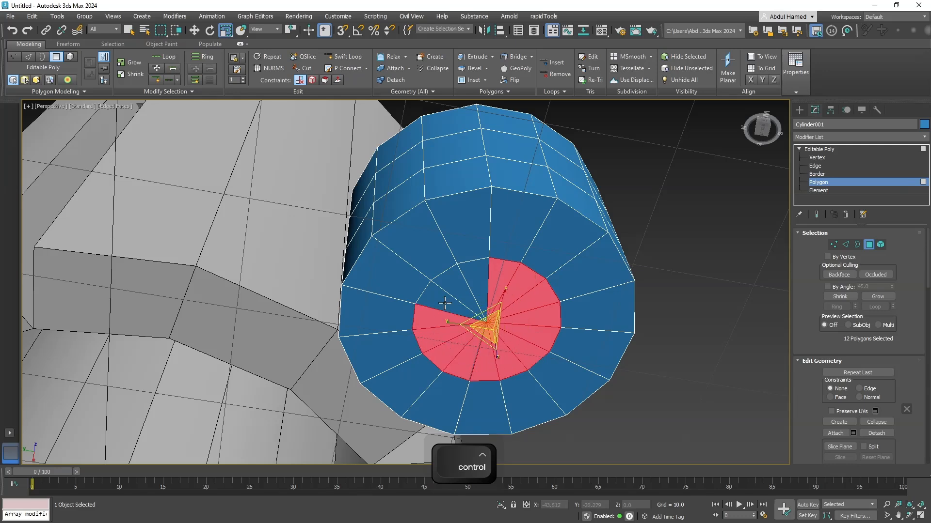
pyautogui.keyDown('ctrl'); pyautogui.click(444, 295); pyautogui.keyUp('ctrl')
pyautogui.keyDown('ctrl'); pyautogui.click(463, 277); pyautogui.keyUp('ctrl')
pyautogui.keyDown('ctrl'); pyautogui.click(489, 276); pyautogui.keyUp('ctrl')
pyautogui.press('Delete')
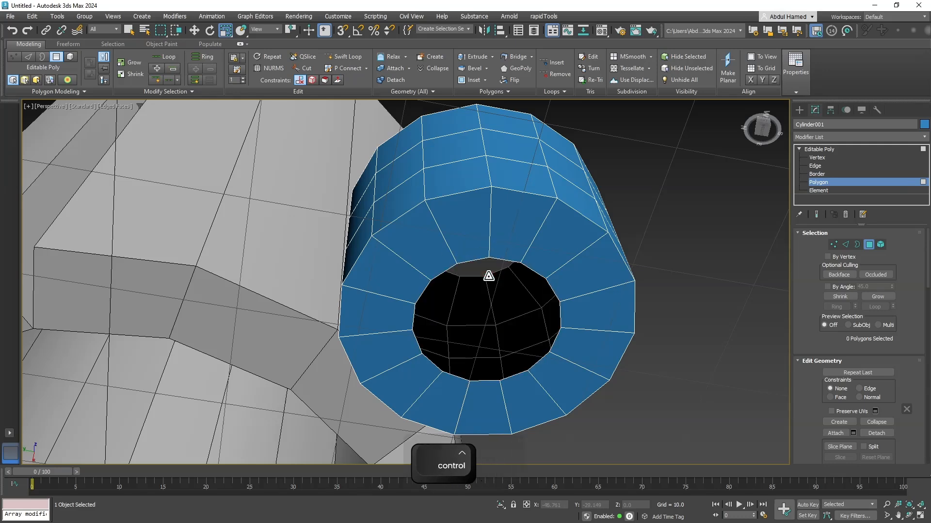
pyautogui.keyDown('alt'); pyautogui.moveTo(490, 272); pyautogui.dragTo(511, 389, button='middle'); pyautogui.keyUp('alt')
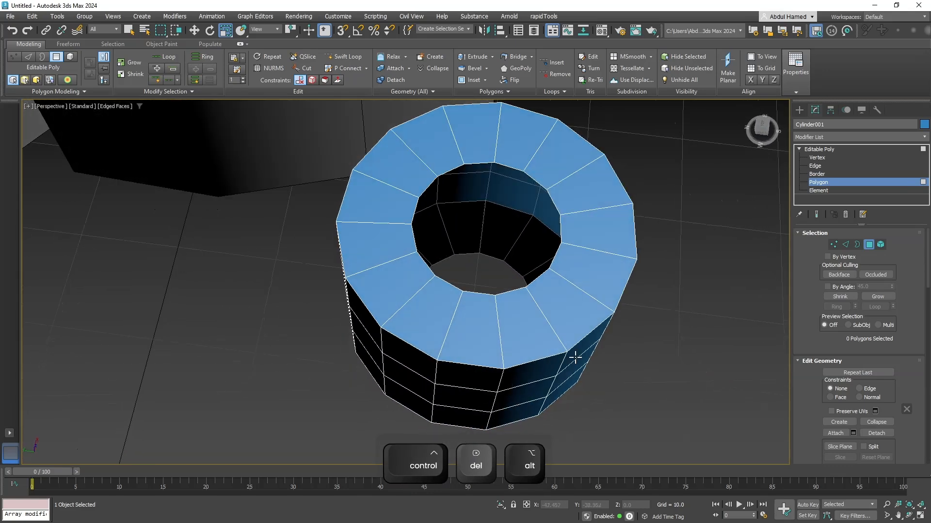
pyautogui.moveTo(475, 269); pyautogui.dragTo(527, 326, button='middle')
pyautogui.scroll(-5, 496, 204)
pyautogui.scroll(-5, 515, 327)
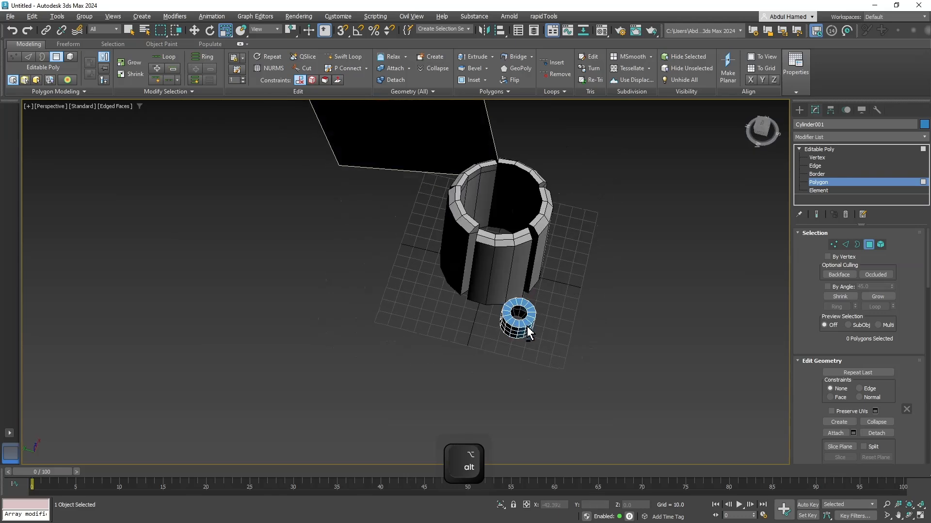
pyautogui.scroll(3, 668, 286)
pyautogui.click(822, 149)
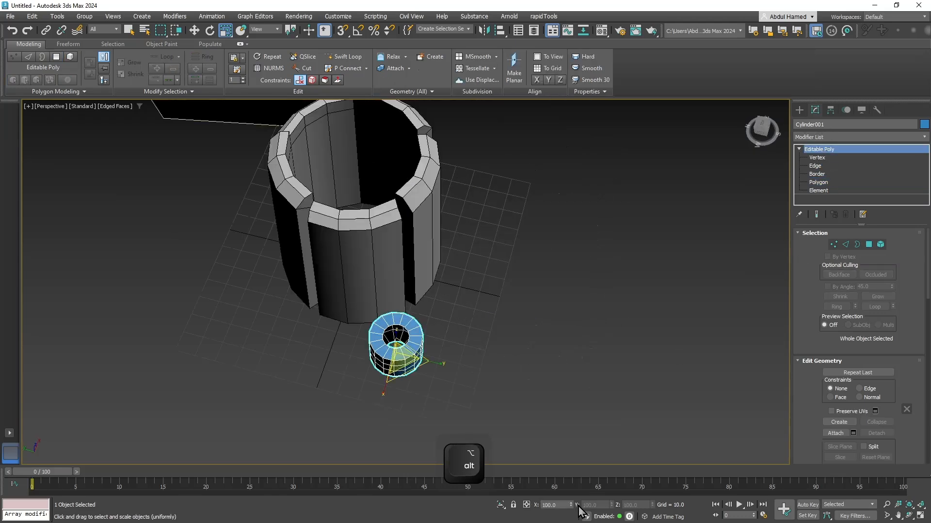
pyautogui.rightClick(571, 507)
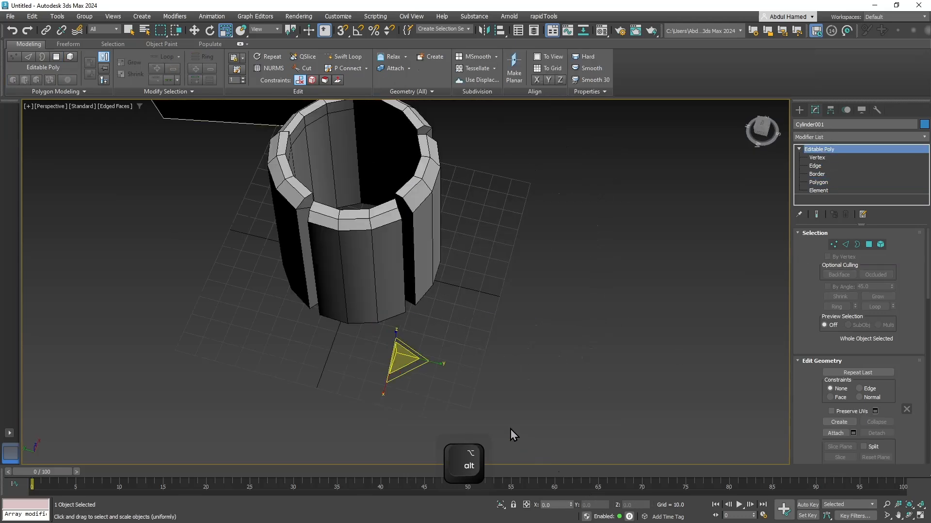
pyautogui.press('w')
pyautogui.hotkey('ctrl', 'z')
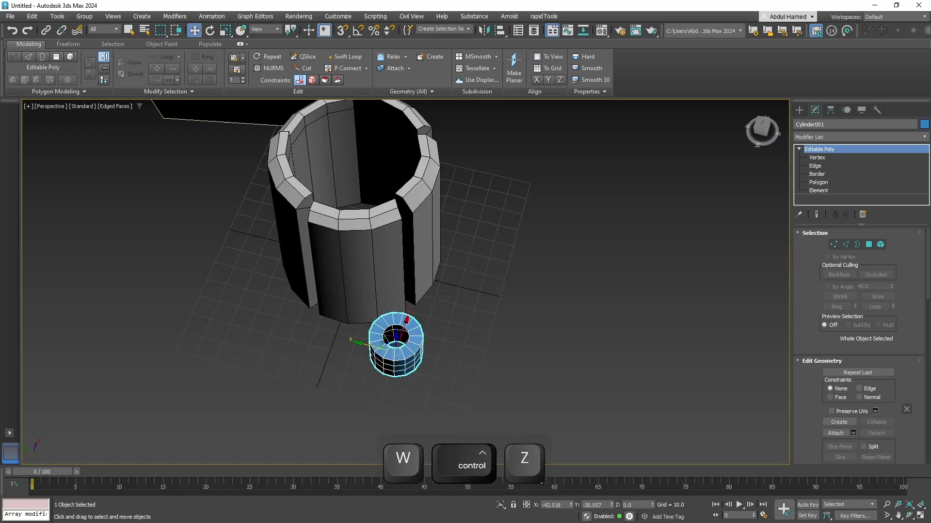
# Step: Centre the hollowed cylinder inside the mug body by resetting its X and Y position to 0
pyautogui.press('w')
pyautogui.rightClick(571, 506)
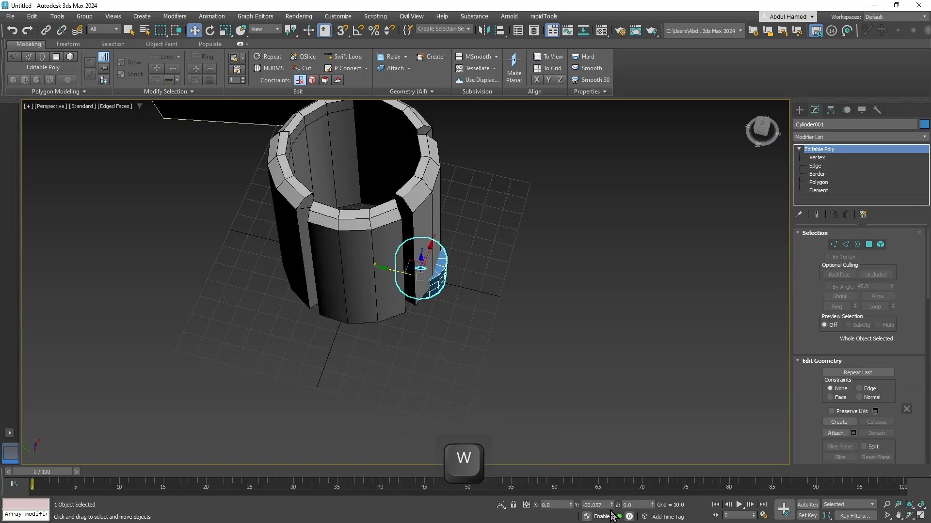
pyautogui.rightClick(612, 507)
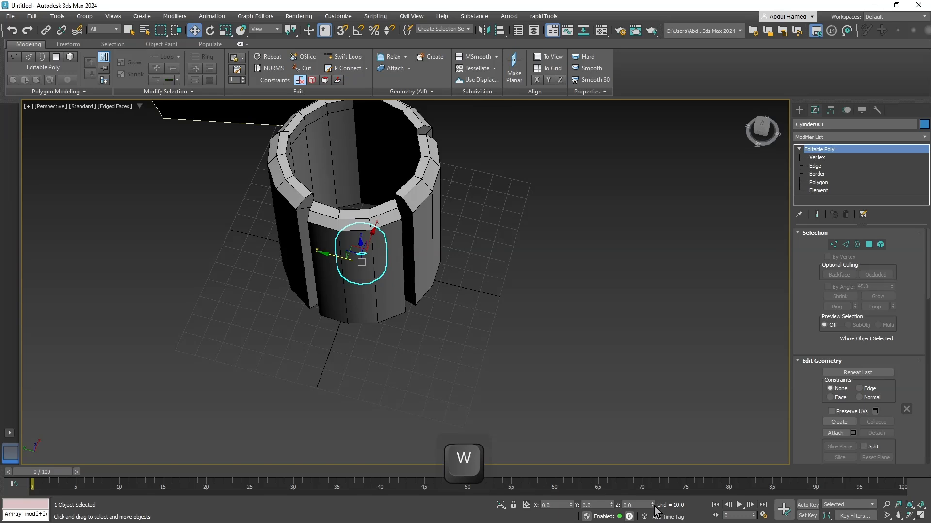
# Step: Scale the hollowed cylinder up in the XY plane until it forms a ring wider than the mug body
pyautogui.keyDown('alt'); pyautogui.moveTo(504, 376); pyautogui.dragTo(489, 417, button='middle'); pyautogui.keyUp('alt')
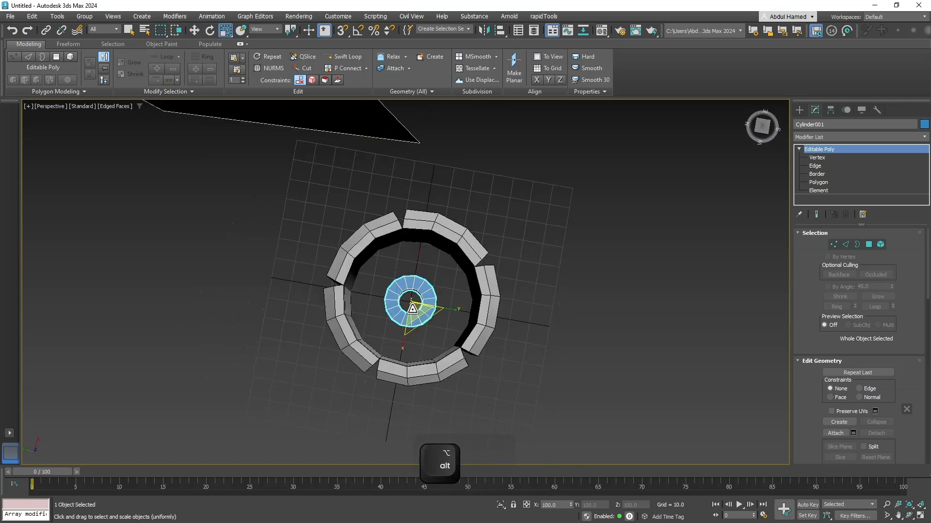
pyautogui.press('r')
pyautogui.moveTo(425, 318); pyautogui.dragTo(478, 378)
# Step: Raise the ring along Z to a height of about 12.3 to match the reference's lower metal band
pyautogui.keyDown('alt'); pyautogui.moveTo(478, 378); pyautogui.dragTo(443, 307, button='middle'); pyautogui.keyUp('alt')
pyautogui.press('w')
pyautogui.moveTo(412, 284); pyautogui.dragTo(420, 254)
pyautogui.keyDown('alt'); pyautogui.moveTo(426, 254); pyautogui.dragTo(529, 290, button='middle'); pyautogui.keyUp('alt')
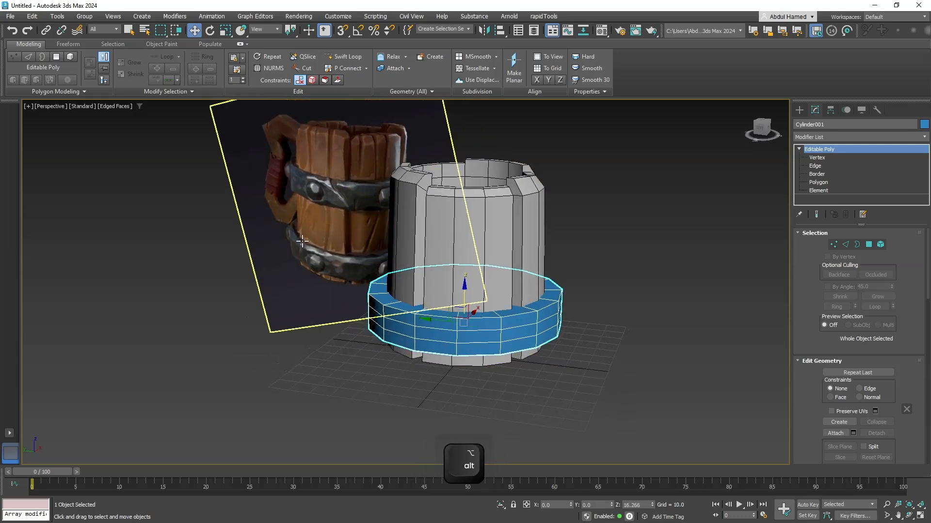
pyautogui.keyDown('alt'); pyautogui.moveTo(481, 318); pyautogui.dragTo(481, 303, button='middle'); pyautogui.keyUp('alt')
pyautogui.moveTo(465, 284); pyautogui.dragTo(466, 293)
# Step: Scale the ring down in the XY plane to about 338 percent so it fits closer around the mug body
pyautogui.keyDown('alt'); pyautogui.moveTo(481, 295); pyautogui.dragTo(484, 348, button='middle'); pyautogui.keyUp('alt')
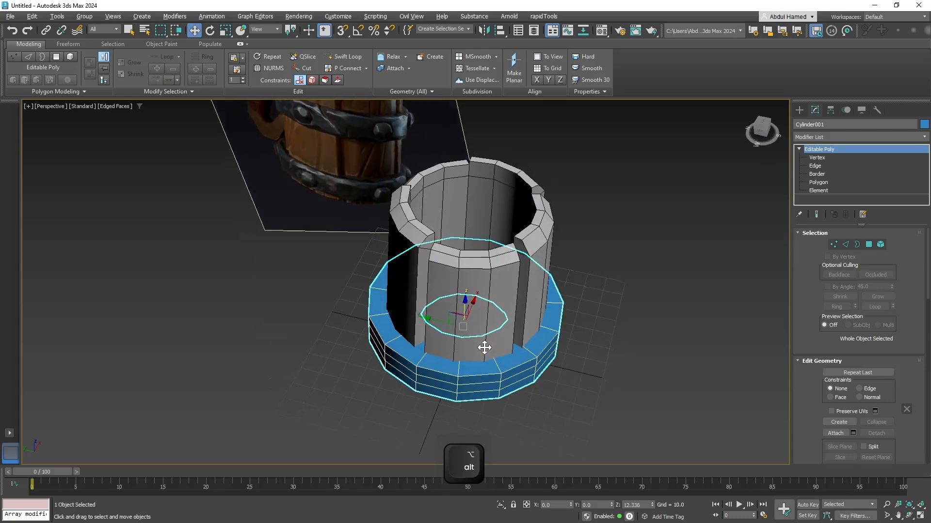
pyautogui.press('r')
pyautogui.moveTo(471, 331); pyautogui.dragTo(467, 338)
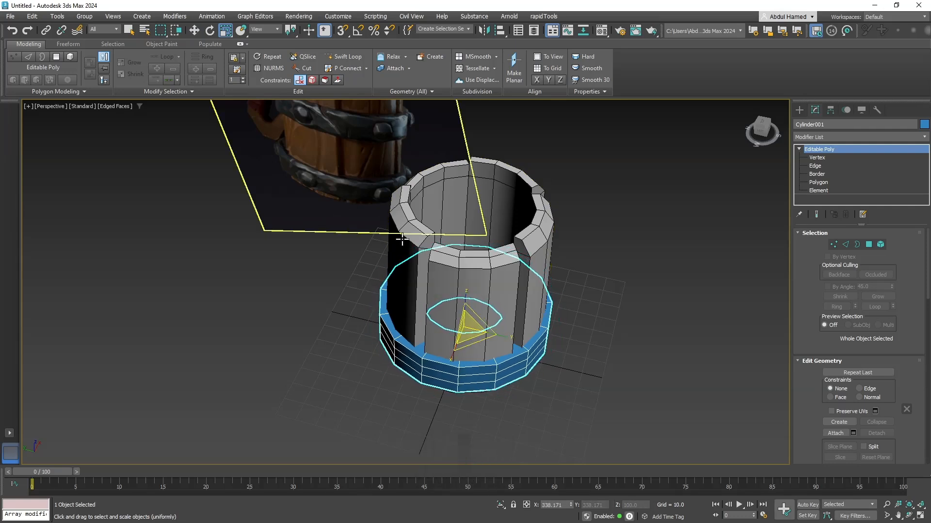
# Step: Scale the ring's two inner edge loops outward in the XY plane until the band's inner wall sits close to the mug body
pyautogui.keyDown('alt'); pyautogui.moveTo(486, 316); pyautogui.dragTo(609, 347, button='middle'); pyautogui.keyUp('alt')
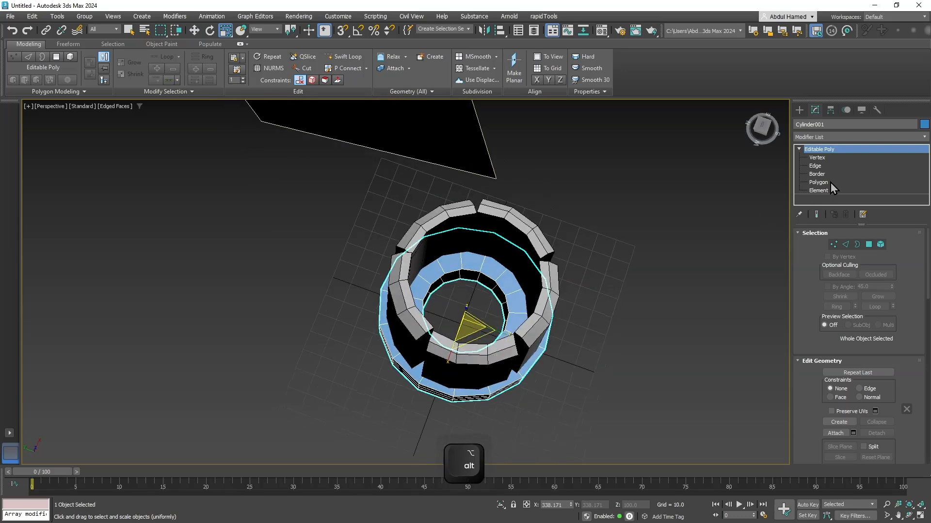
pyautogui.click(822, 166)
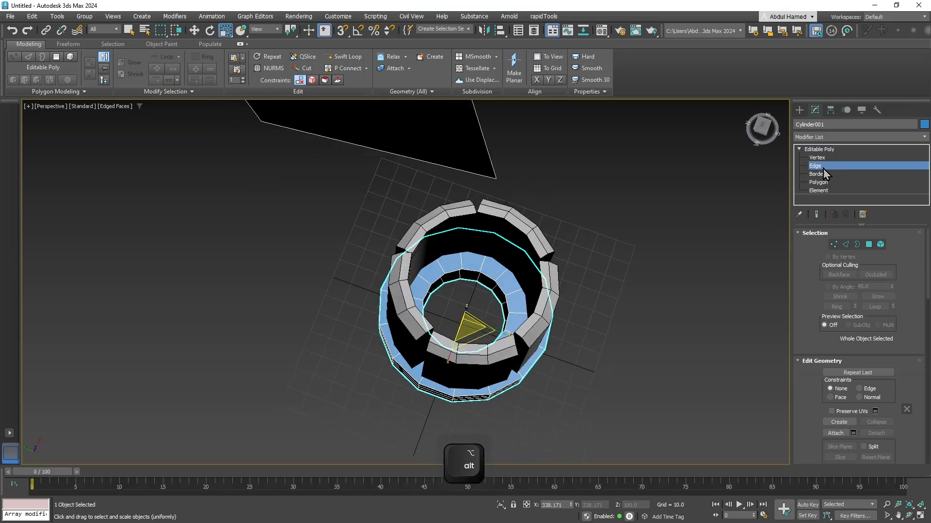
pyautogui.doubleClick(486, 278)
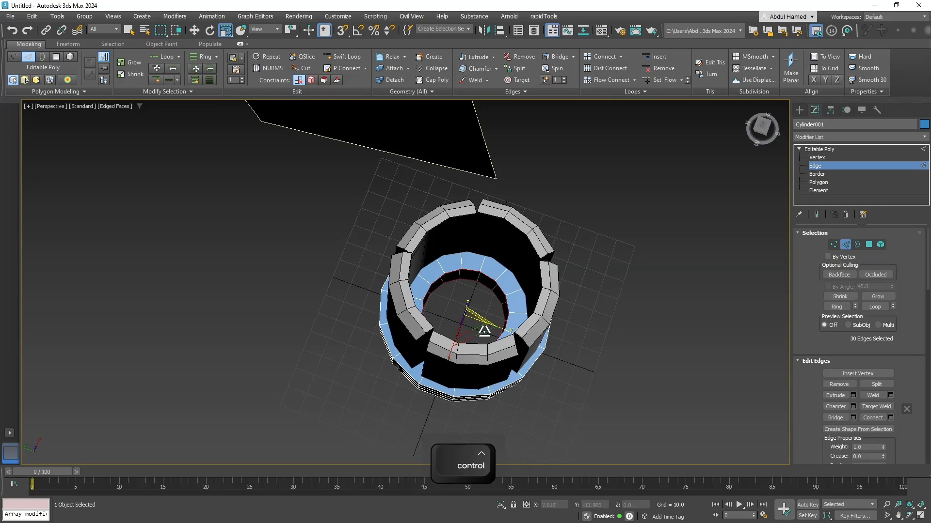
pyautogui.press('r')
pyautogui.moveTo(477, 347); pyautogui.dragTo(483, 350)
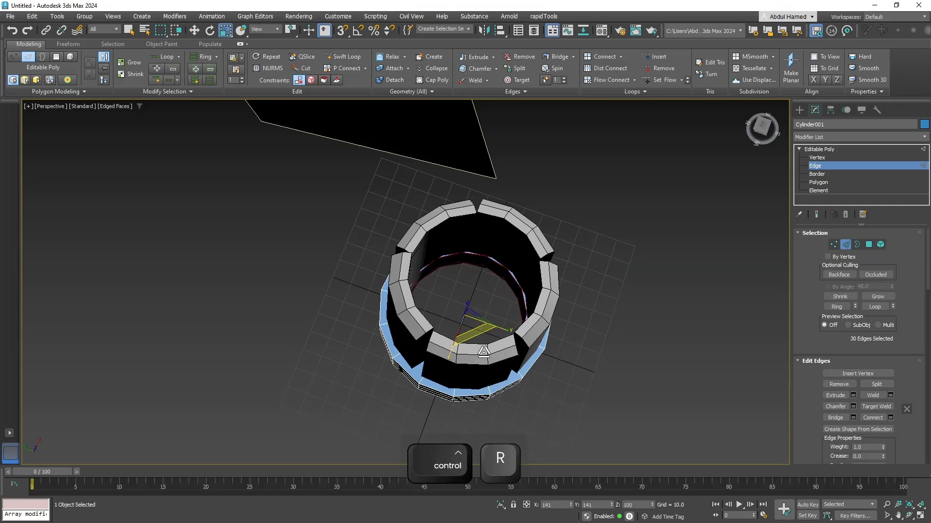
pyautogui.keyDown('alt'); pyautogui.moveTo(485, 354); pyautogui.dragTo(481, 329, button='middle'); pyautogui.keyUp('alt')
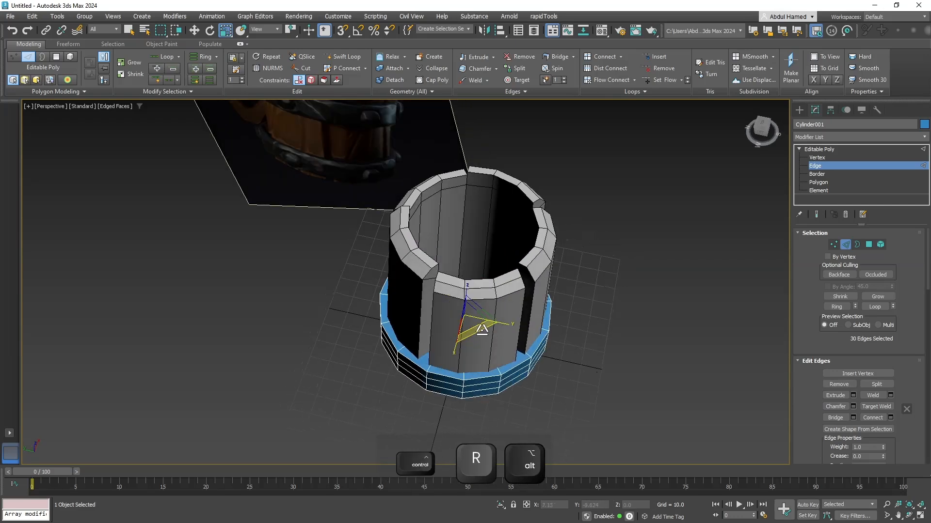
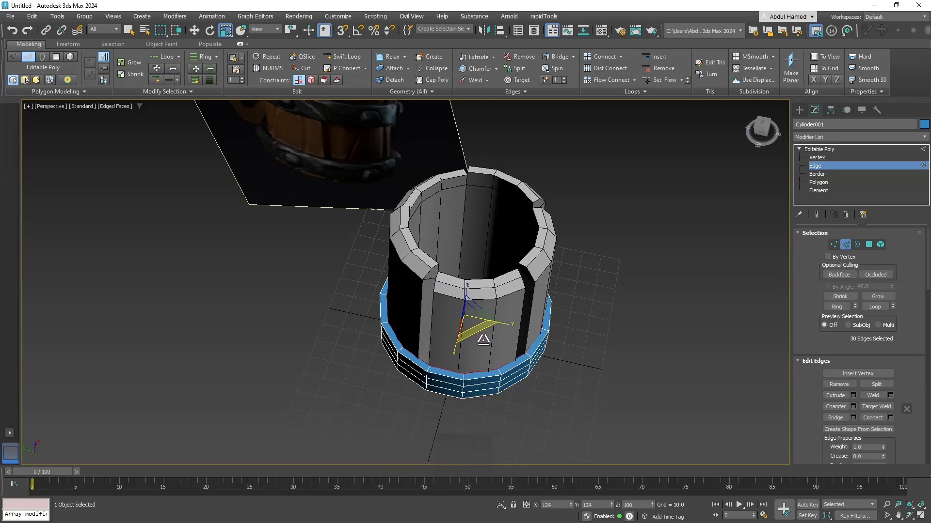
# Step: Scale the two middle edge loops of the ring's outer wall apart along Z to about 239 percent, towards the band's upper and lower rims
pyautogui.keyDown('alt'); pyautogui.moveTo(481, 346); pyautogui.dragTo(426, 314, button='middle'); pyautogui.keyUp('alt')
pyautogui.keyDown('alt'); pyautogui.scroll(3, 509, 315); pyautogui.keyUp('alt')
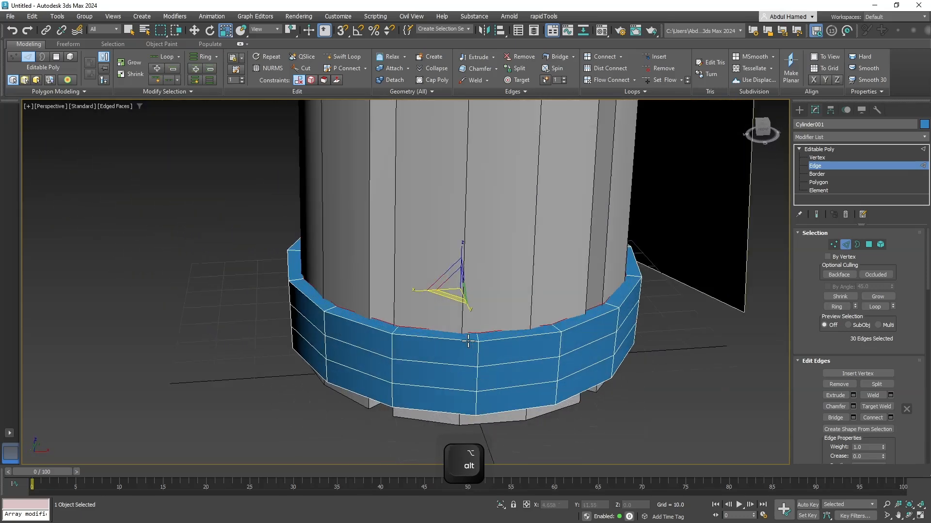
pyautogui.doubleClick(508, 307)
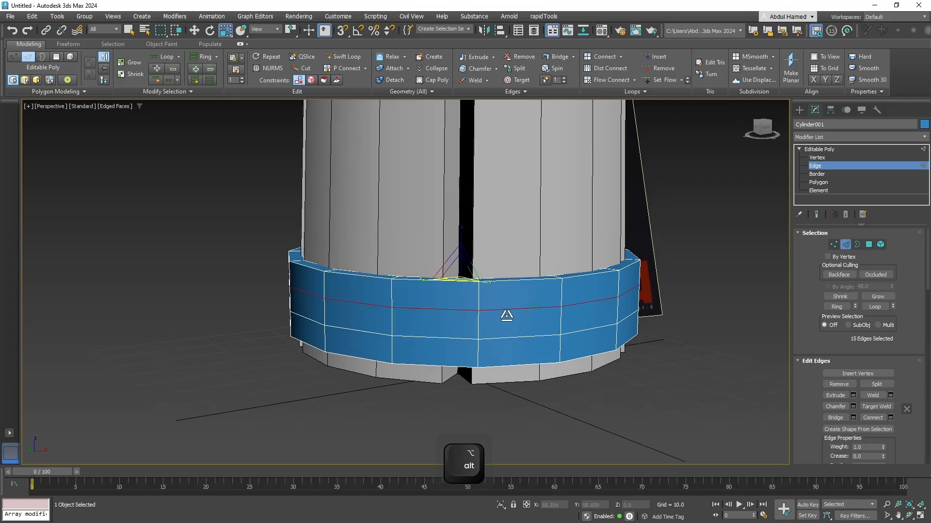
pyautogui.keyDown('ctrl'); pyautogui.doubleClick(509, 334); pyautogui.keyUp('ctrl')
pyautogui.moveTo(461, 245); pyautogui.dragTo(470, 195)
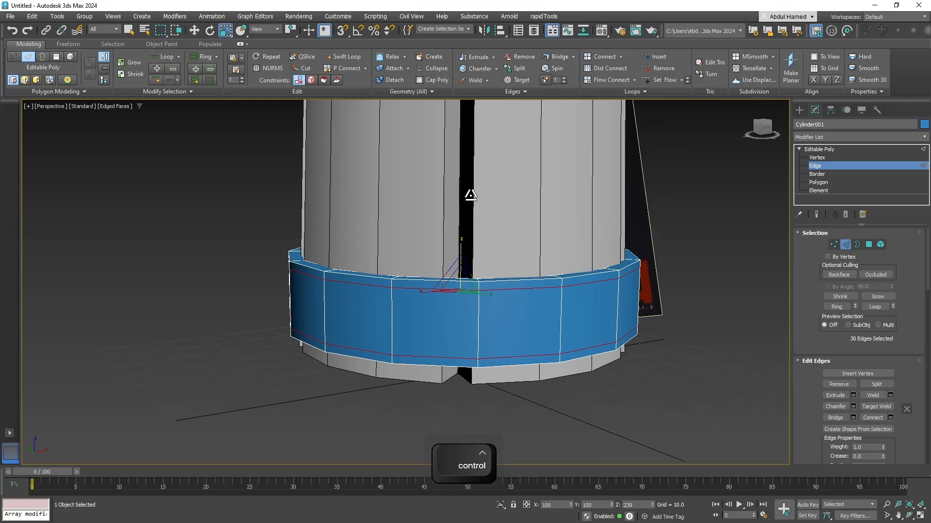
# Step: Scale the ring's outer top and bottom rim loops slightly inward in the XY plane to bevel them, and return to object level
pyautogui.keyDown('alt'); pyautogui.moveTo(501, 264); pyautogui.dragTo(498, 341, button='middle'); pyautogui.keyUp('alt')
pyautogui.keyDown('alt'); pyautogui.doubleClick(565, 357); pyautogui.keyUp('alt')
pyautogui.keyDown('ctrl'); pyautogui.doubleClick(565, 331); pyautogui.keyUp('ctrl')
pyautogui.moveTo(475, 310); pyautogui.dragTo(475, 309)
pyautogui.keyDown('alt'); pyautogui.moveTo(474, 309); pyautogui.dragTo(494, 373, button='middle'); pyautogui.keyUp('alt')
pyautogui.scroll(-2, 488, 347)
pyautogui.scroll(-2, 488, 347)
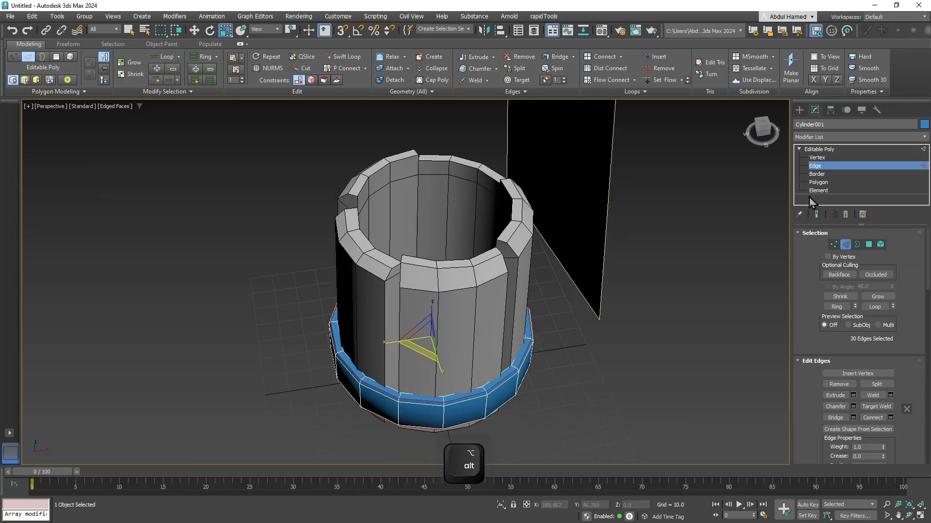
pyautogui.click(820, 149)
pyautogui.keyDown('alt'); pyautogui.moveTo(725, 210); pyautogui.dragTo(623, 267, button='middle'); pyautogui.keyUp('alt')
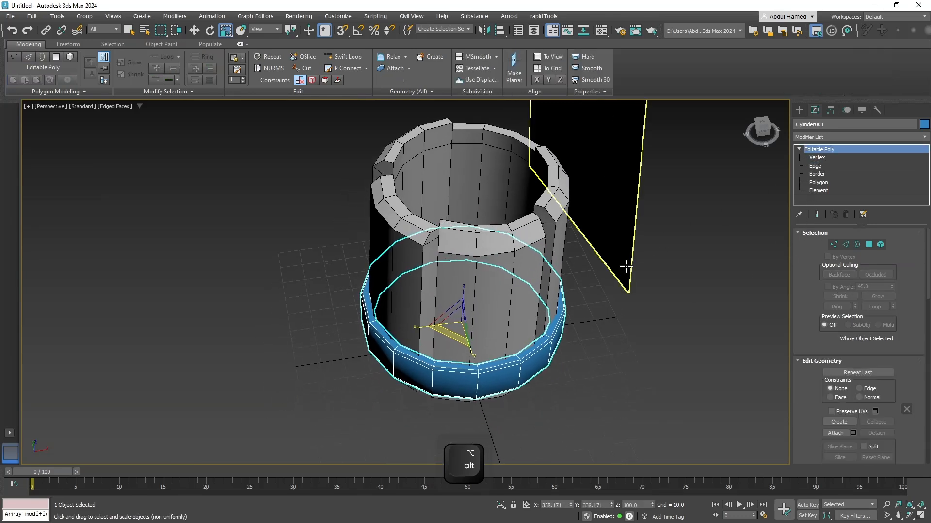
# Step: Assign the plain grey material from the Material Editor to the ring and compare the band with the reference image
pyautogui.press('m')
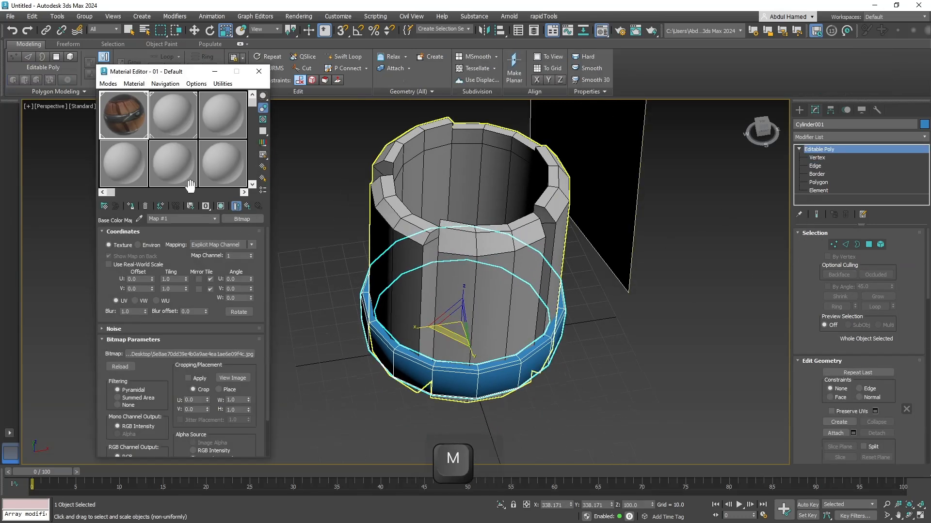
pyautogui.keyDown('alt'); pyautogui.moveTo(465, 382); pyautogui.dragTo(504, 384, button='middle'); pyautogui.keyUp('alt')
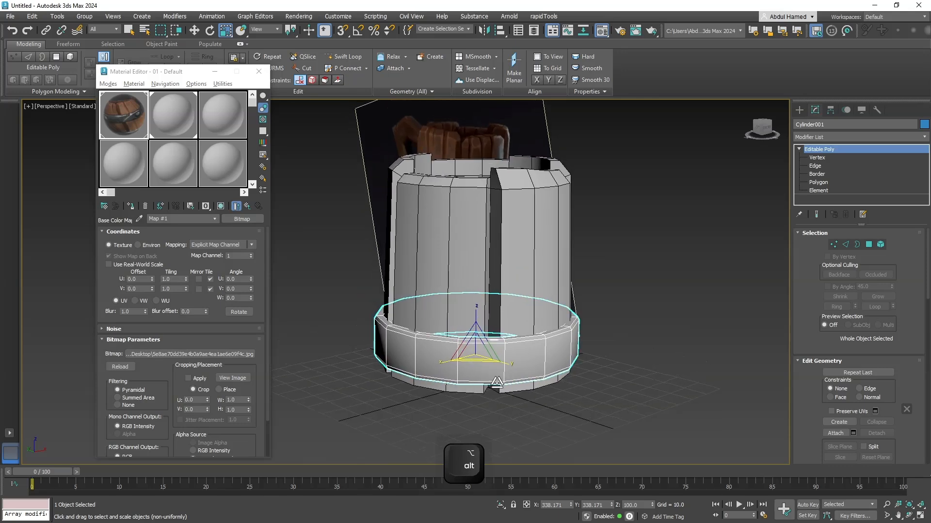
pyautogui.keyDown('alt'); pyautogui.moveTo(436, 175); pyautogui.dragTo(486, 182, button='middle'); pyautogui.keyUp('alt')
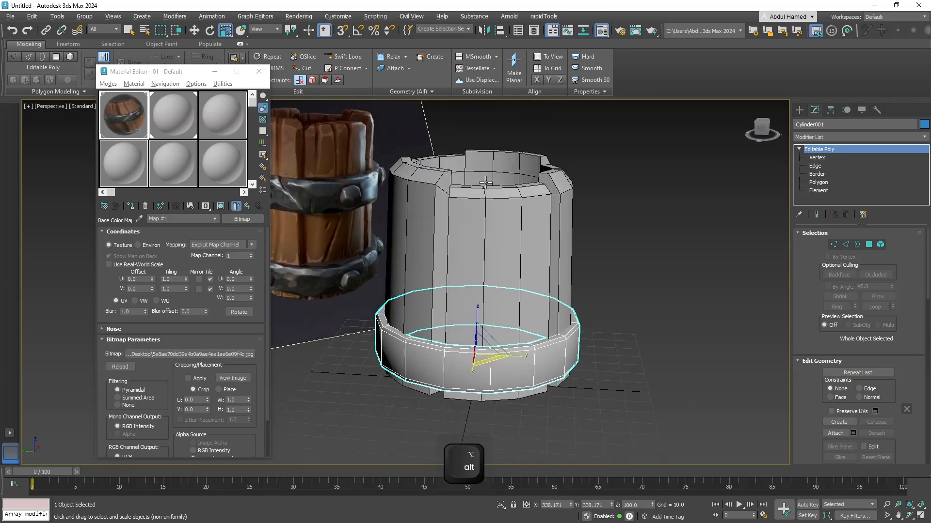
# Step: Clone the ring upward along Z to a height of about 53.3 as one Copy to form the upper metal band
pyautogui.press('w')
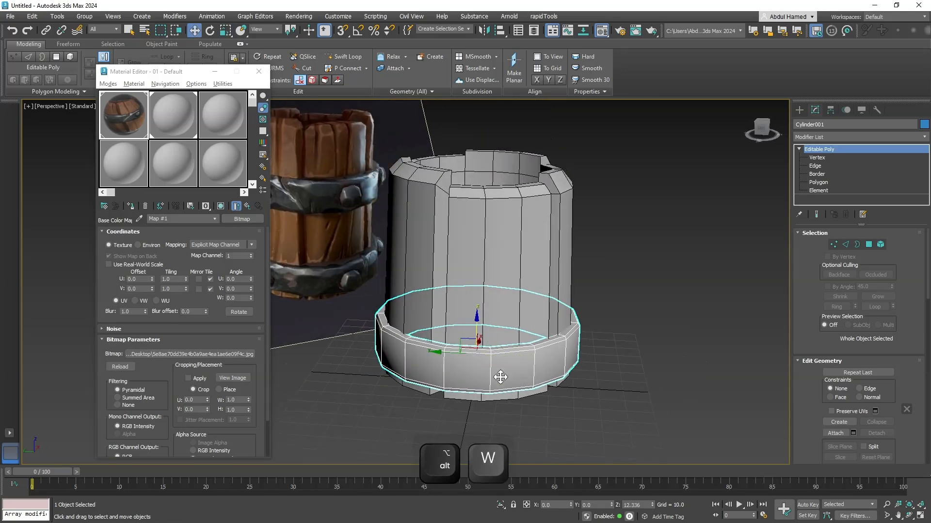
pyautogui.moveTo(478, 320)
pyautogui.keyDown('shift'); pyautogui.mouseDown()
pyautogui.moveTo(484, 208)
pyautogui.moveTo(487, 233)
pyautogui.mouseUp(); pyautogui.keyUp('shift')
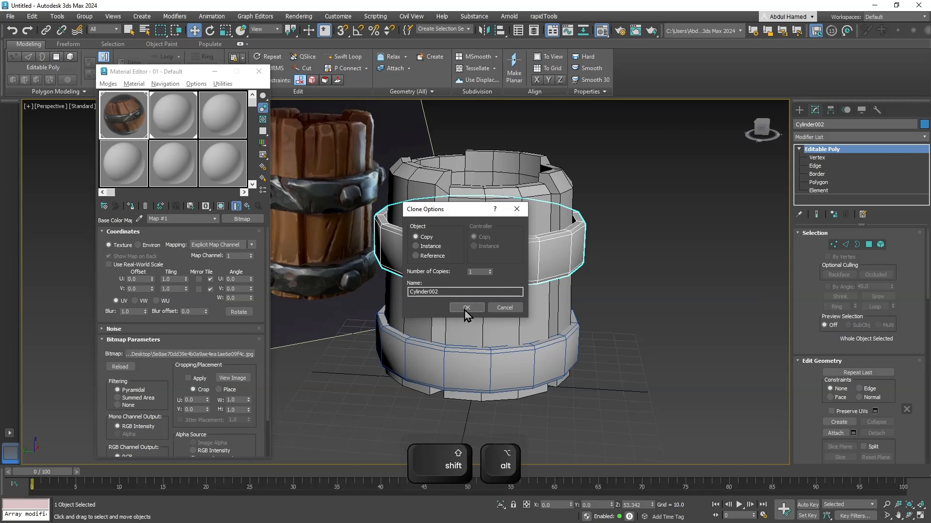
pyautogui.click(468, 313)
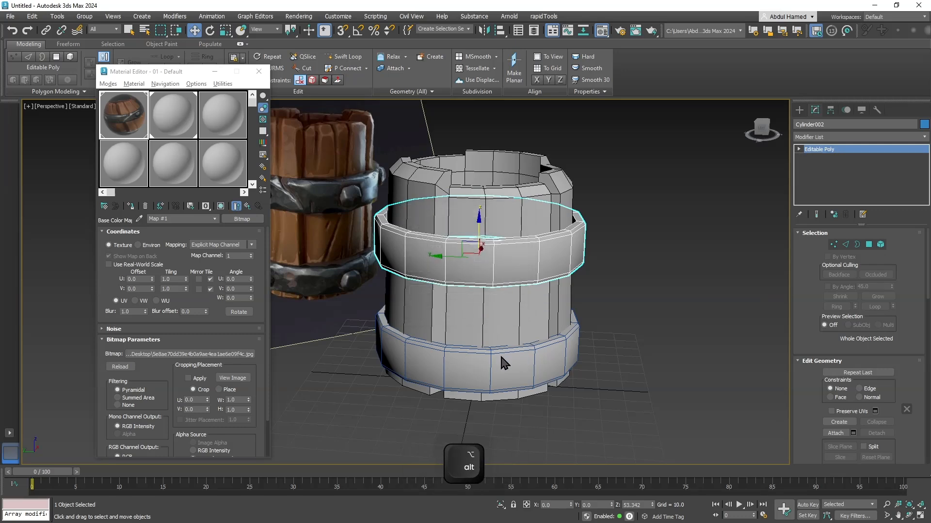
# Step: Scale the upper band down in the XY plane to about 326 percent so it fits closer around the mug body
pyautogui.keyDown('alt'); pyautogui.moveTo(502, 359); pyautogui.dragTo(471, 316, button='middle'); pyautogui.keyUp('alt')
pyautogui.press('r')
pyautogui.moveTo(476, 264); pyautogui.dragTo(472, 270)
pyautogui.keyDown('alt'); pyautogui.moveTo(502, 312); pyautogui.dragTo(590, 293, button='middle'); pyautogui.keyUp('alt')
pyautogui.click(599, 272)
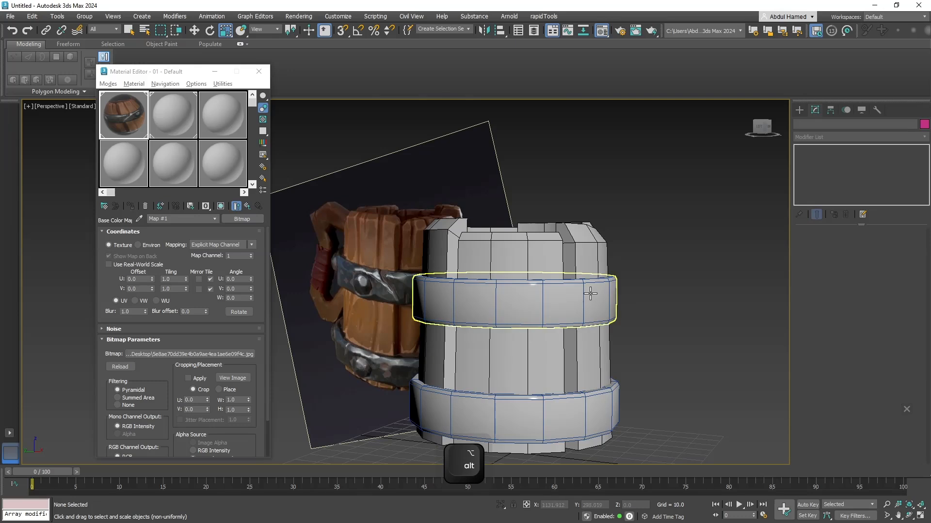
# Step: Lower the upper band slightly along Z and scale it along Z to about 78 percent to make it narrower
pyautogui.click(534, 278)
pyautogui.press('w')
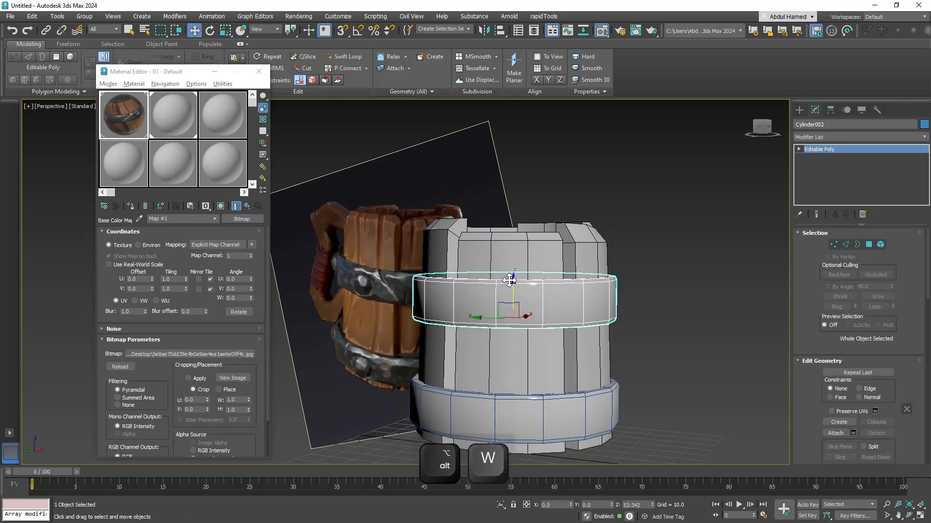
pyautogui.moveTo(514, 280); pyautogui.dragTo(514, 293)
pyautogui.press('r')
pyautogui.keyDown('alt'); pyautogui.moveTo(514, 294); pyautogui.dragTo(505, 273, button='middle'); pyautogui.keyUp('alt')
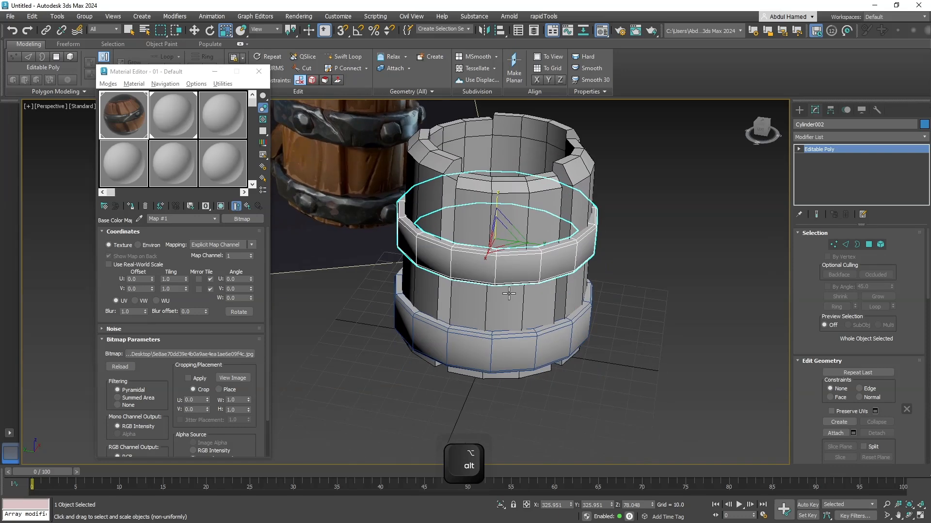
# Step: Scale the lower band along Z to about 87 percent and close the Material Editor
pyautogui.click(497, 313)
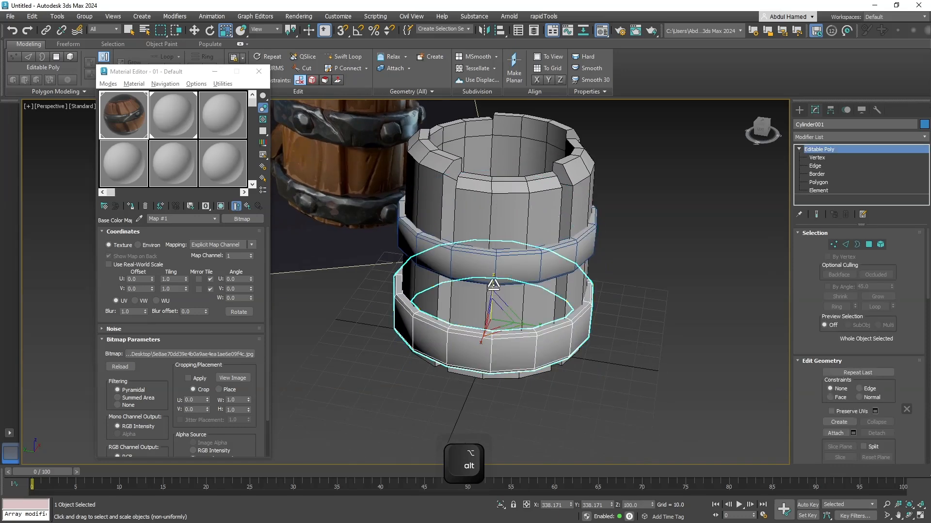
pyautogui.keyDown('alt'); pyautogui.moveTo(497, 284); pyautogui.dragTo(601, 264, button='middle'); pyautogui.keyUp('alt')
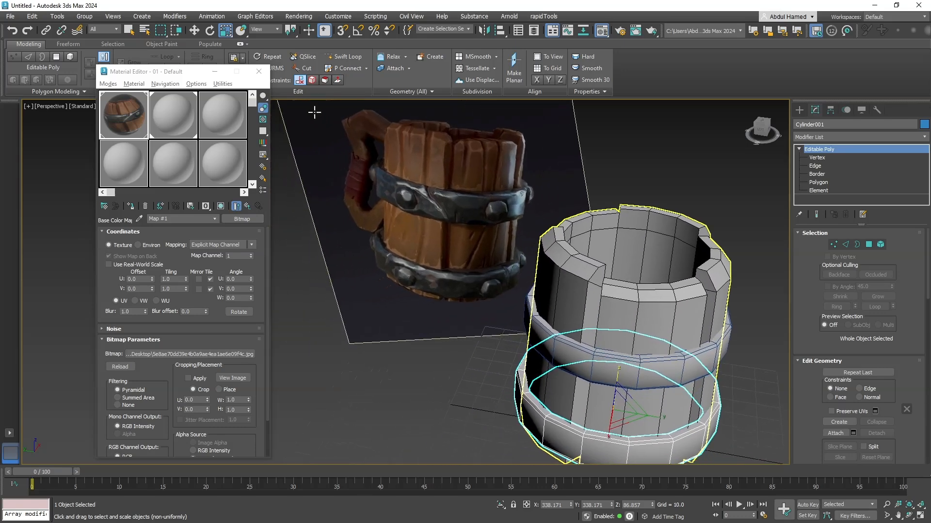
pyautogui.click(259, 71)
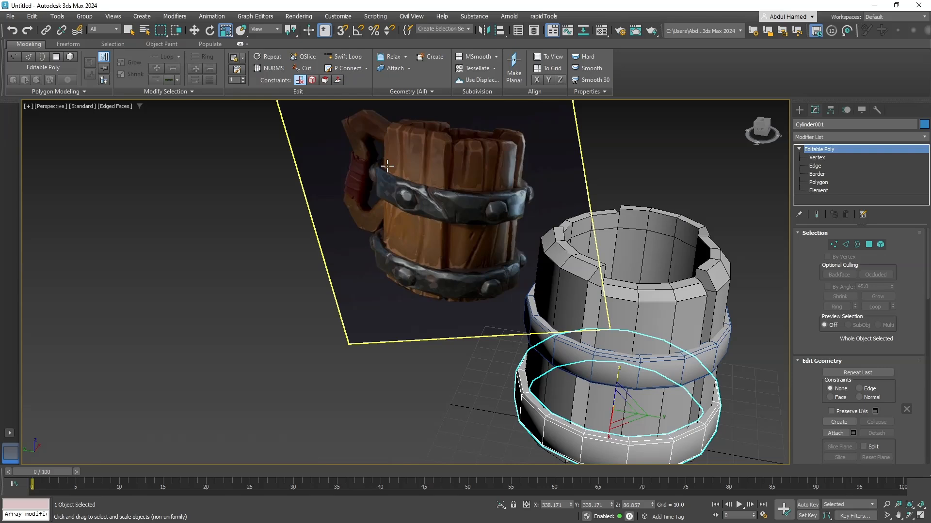
pyautogui.moveTo(583, 320); pyautogui.dragTo(650, 257, button='middle')
# Step: Open the spline shape tools and frame the mug beside the reference image in the Left view
pyautogui.click(801, 111)
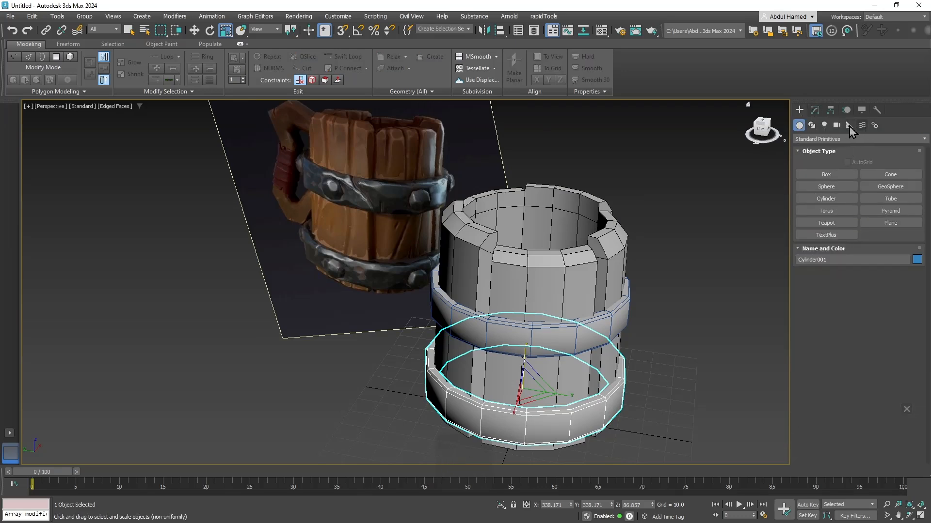
pyautogui.click(812, 126)
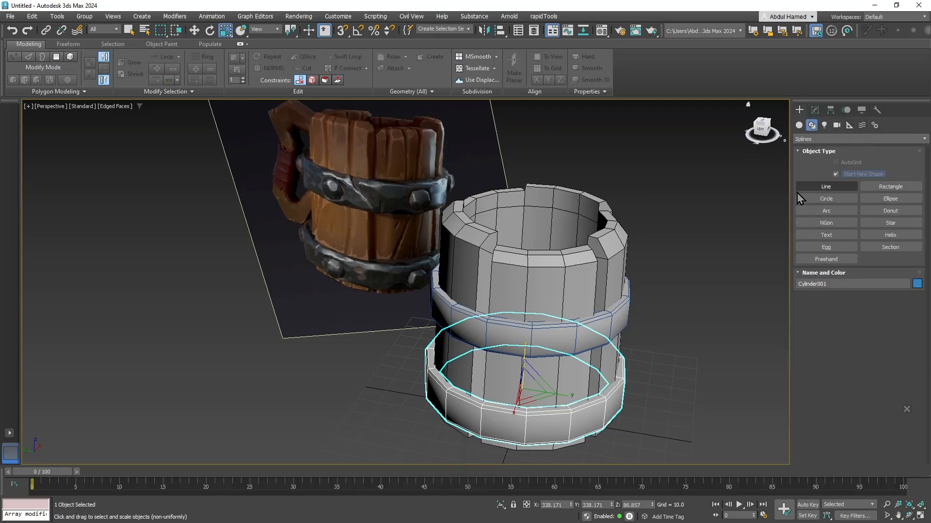
pyautogui.click(762, 135)
pyautogui.moveTo(638, 272); pyautogui.dragTo(578, 272, button='middle')
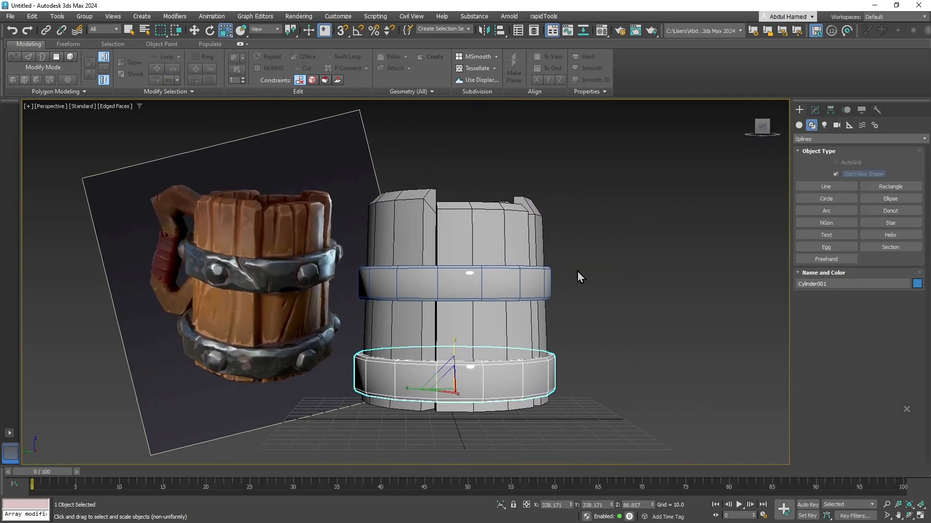
pyautogui.press('l')
pyautogui.press('z')
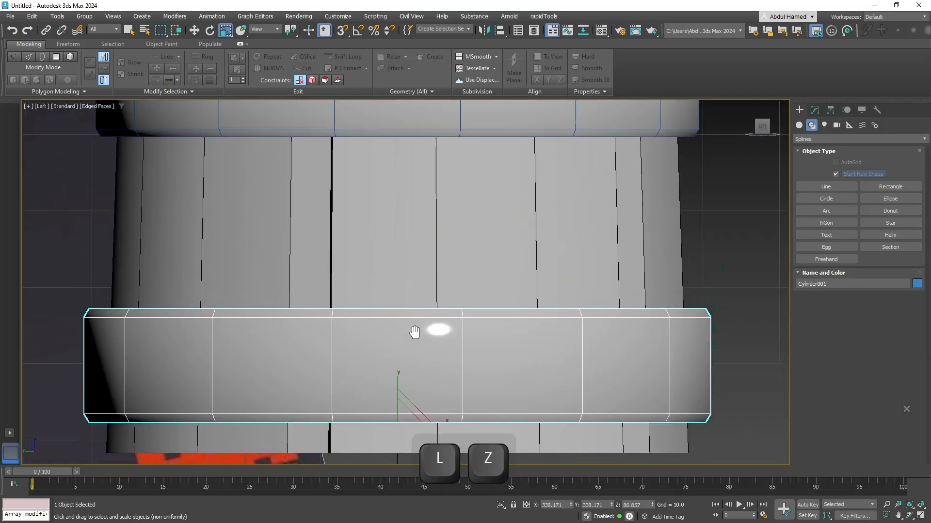
pyautogui.scroll(-2, 428, 330)
pyautogui.moveTo(428, 330); pyautogui.dragTo(425, 357, button='middle')
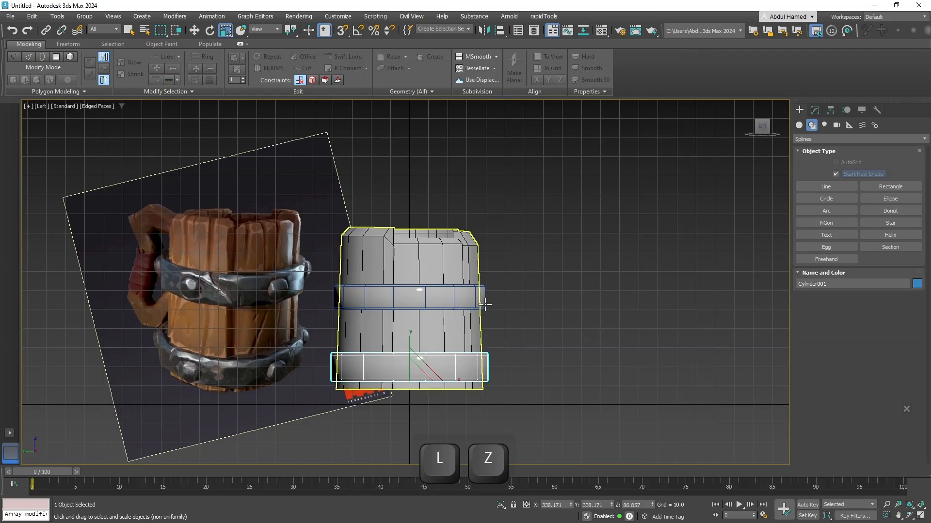
pyautogui.scroll(2, 496, 307)
pyautogui.moveTo(463, 253); pyautogui.dragTo(561, 256, button='middle')
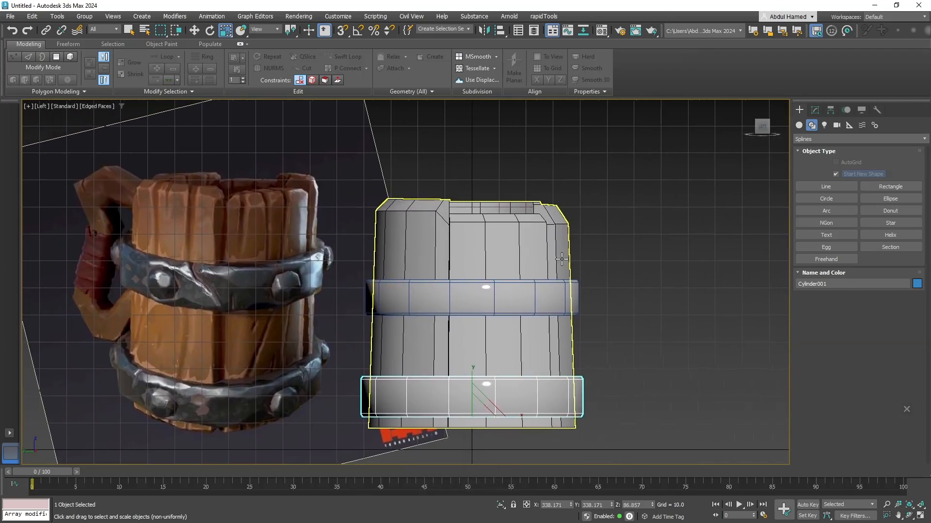
# Step: Draw an open, angular eight-point Line for the handle, from the mug's upper side outward and back to just above the lower band
pyautogui.click(562, 248)
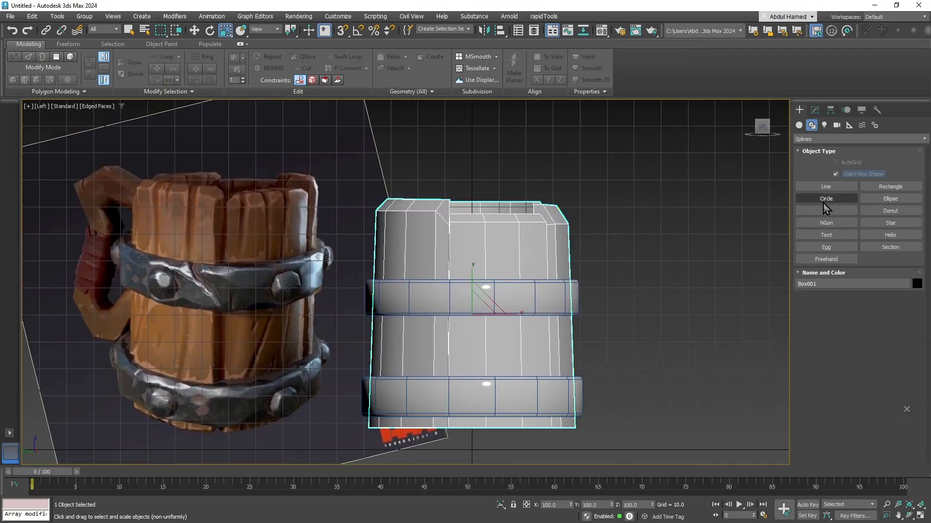
pyautogui.click(840, 187)
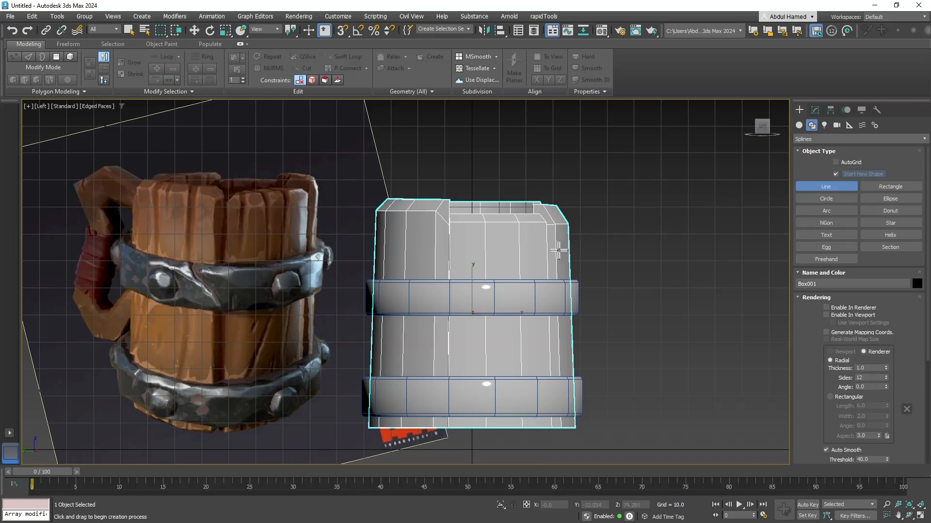
pyautogui.click(568, 242)
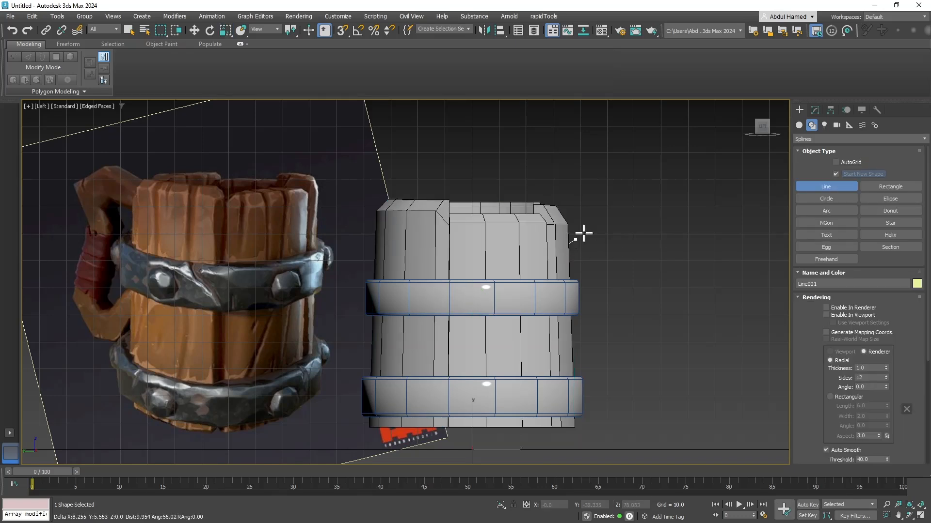
pyautogui.click(610, 212)
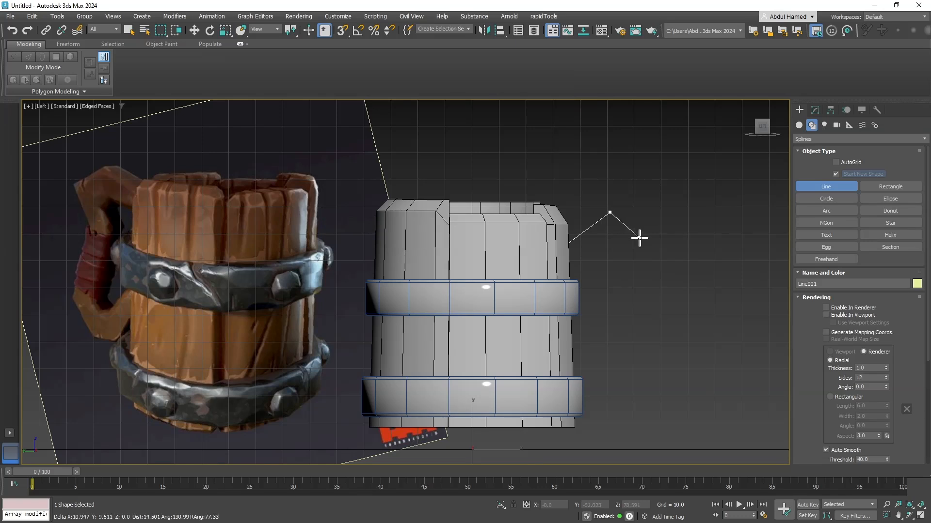
pyautogui.click(639, 238)
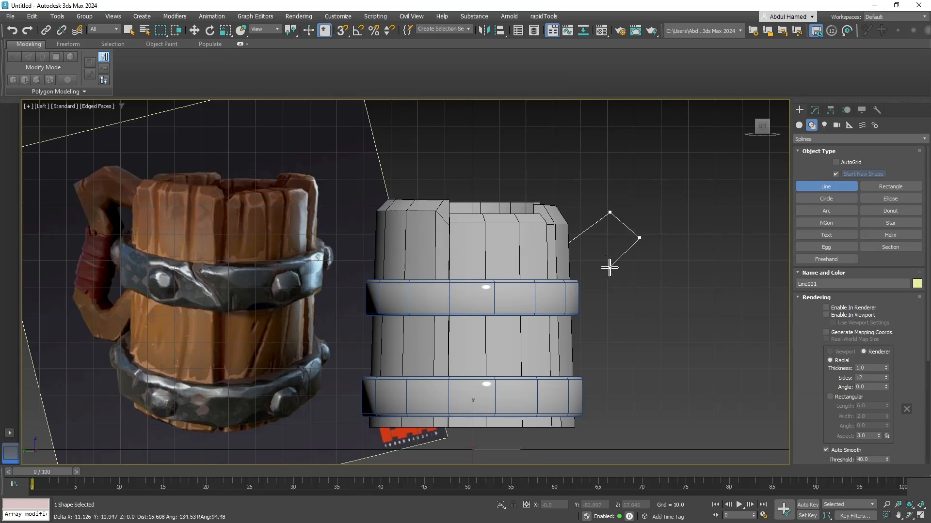
pyautogui.click(610, 267)
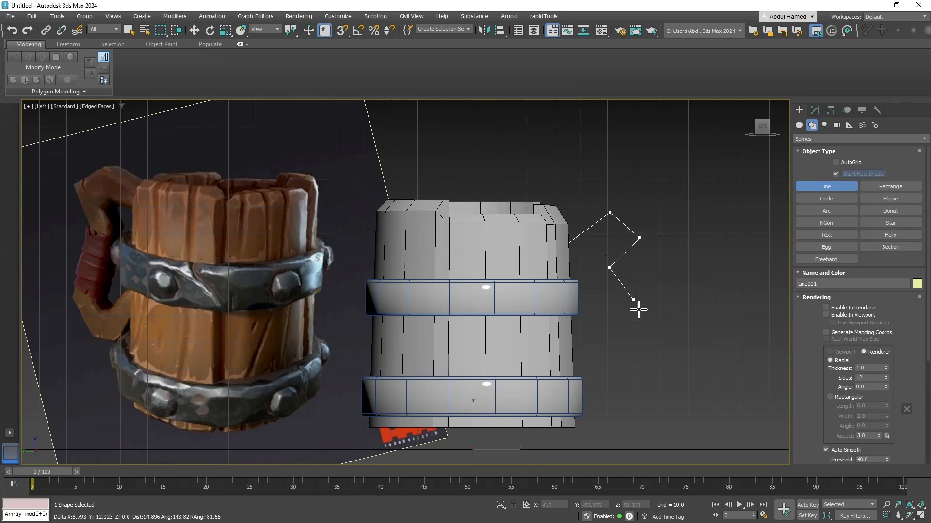
pyautogui.click(664, 370)
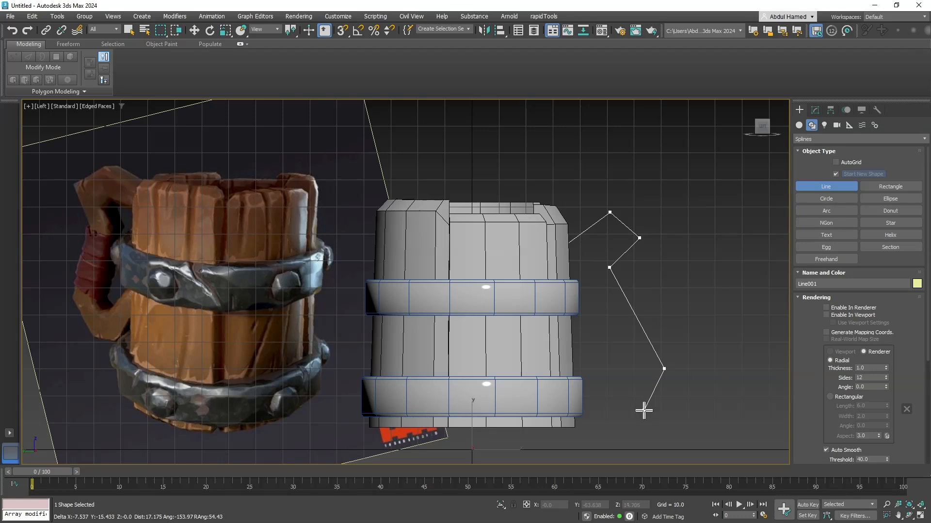
pyautogui.click(645, 403)
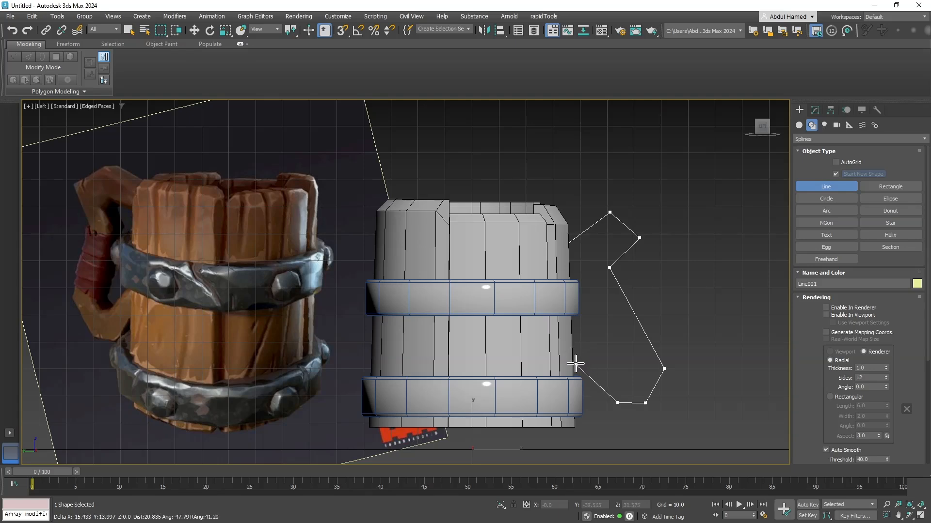
pyautogui.rightClick(572, 362)
# Step: Enable the handle line in the viewport with a rectangular section of length 13.764 and width 6.68
pyautogui.keyDown('alt'); pyautogui.moveTo(685, 329); pyautogui.dragTo(611, 325, button='middle'); pyautogui.keyUp('alt')
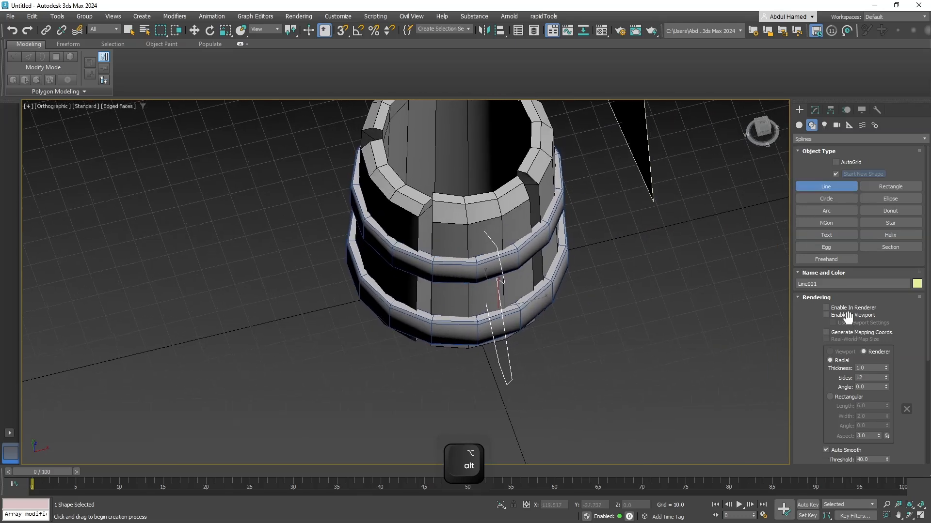
pyautogui.click(847, 316)
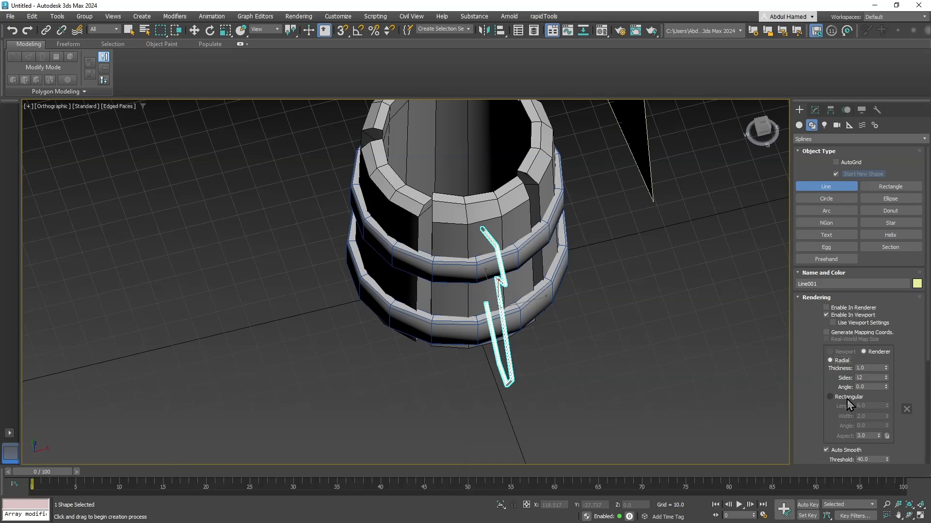
pyautogui.click(831, 397)
pyautogui.moveTo(887, 407); pyautogui.dragTo(884, 367)
pyautogui.keyDown('alt'); pyautogui.moveTo(630, 376); pyautogui.dragTo(881, 359, button='middle'); pyautogui.keyUp('alt')
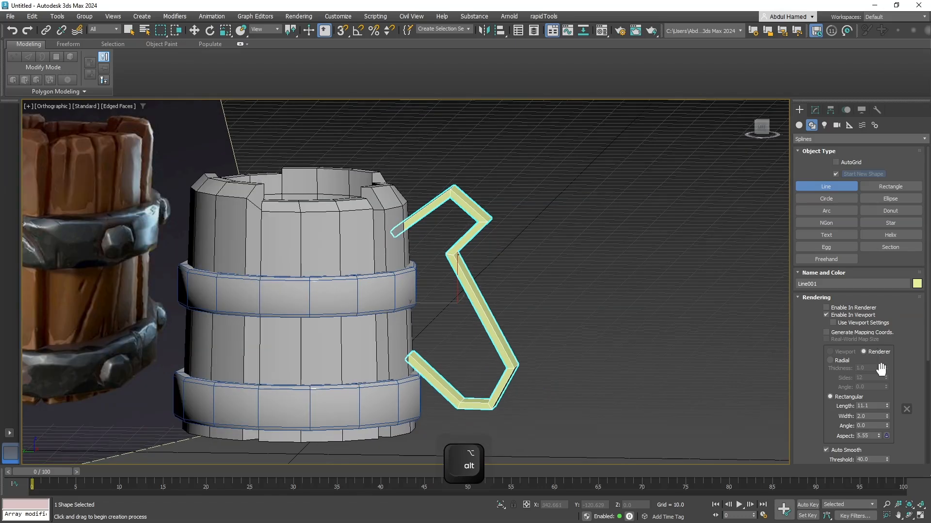
pyautogui.moveTo(887, 410); pyautogui.dragTo(885, 302)
pyautogui.moveTo(349, 297); pyautogui.dragTo(581, 305, button='middle')
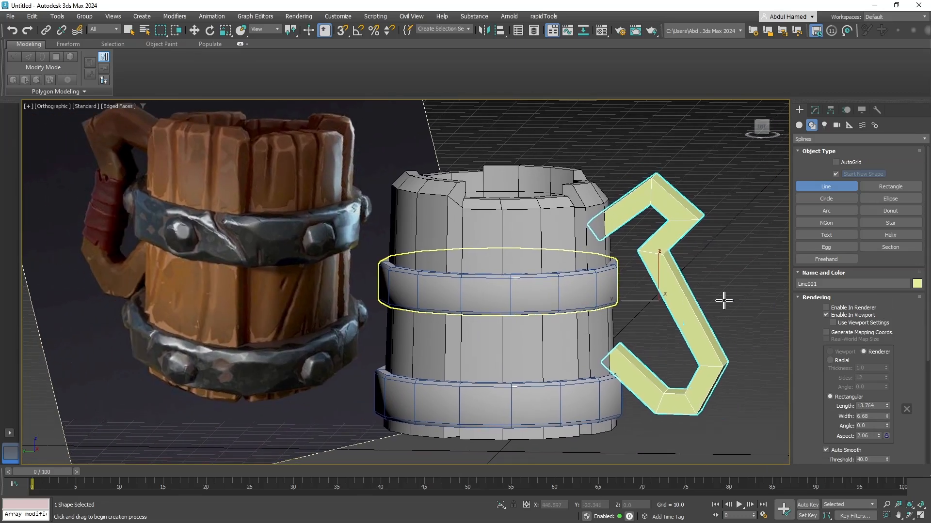
# Step: Try other dimensions for the handle's rectangular section, undo the unwanted changes and use a width of 9.953
pyautogui.moveTo(887, 406); pyautogui.dragTo(892, 393)
pyautogui.hotkey('ctrl', 'z')
pyautogui.hotkey('ctrl', 'z')
pyautogui.hotkey('ctrl', 'z')
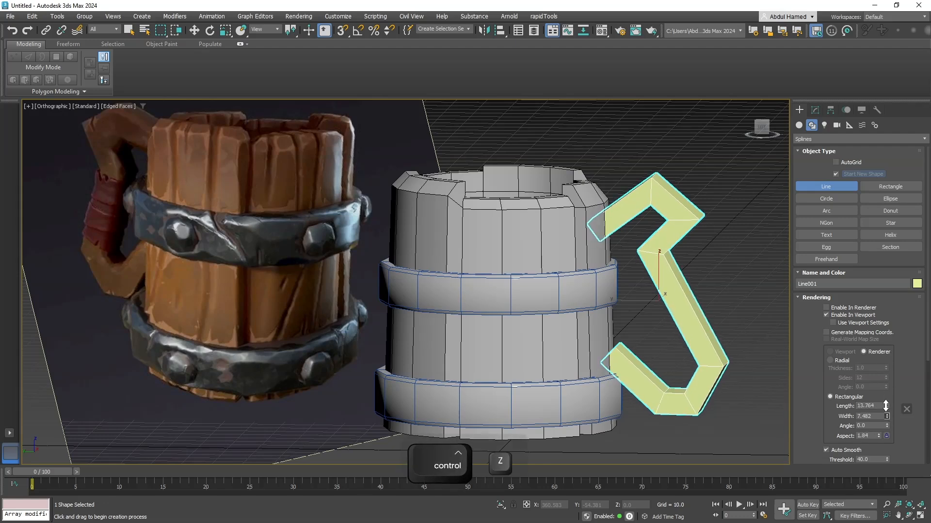
pyautogui.moveTo(439, 326); pyautogui.dragTo(457, 336, button='middle')
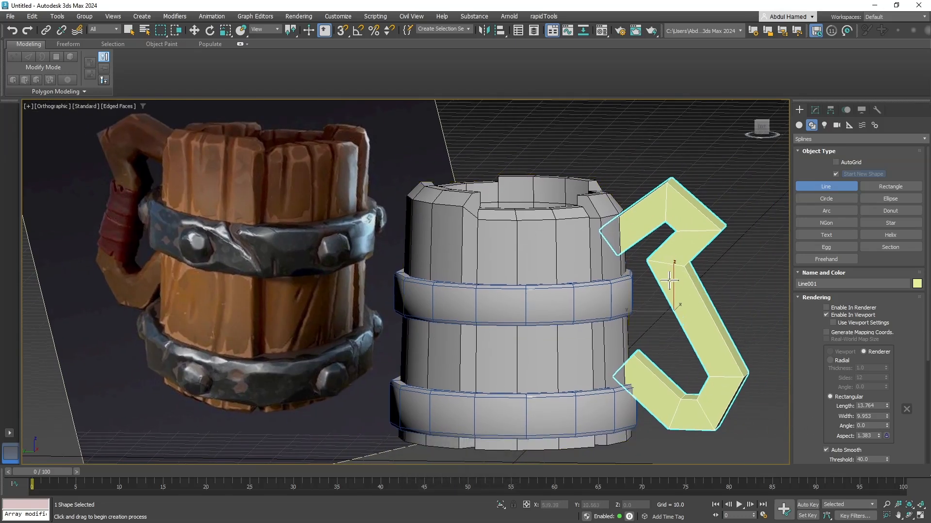
# Step: Try an aspect of 0.83 and a small angle change on the handle's rectangular section, undoing both
pyautogui.moveTo(878, 436); pyautogui.dragTo(880, 489)
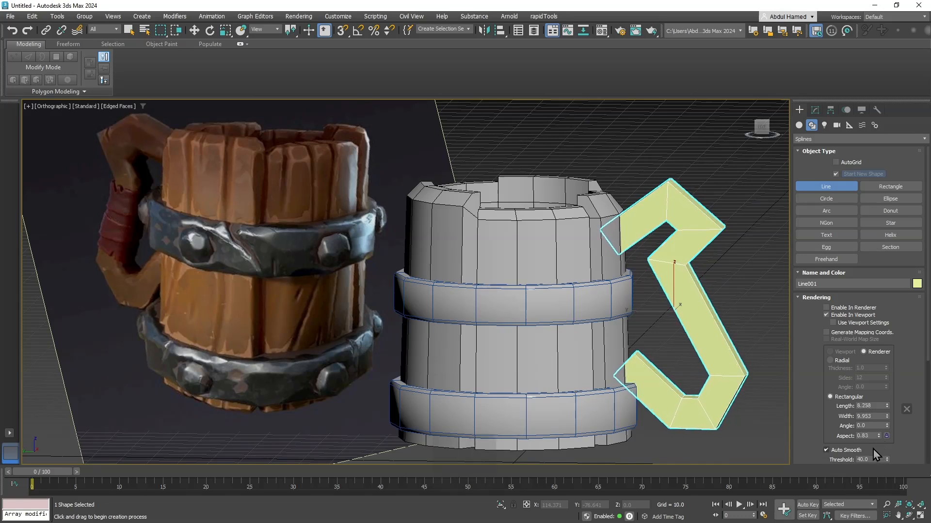
pyautogui.hotkey('ctrl', 'z')
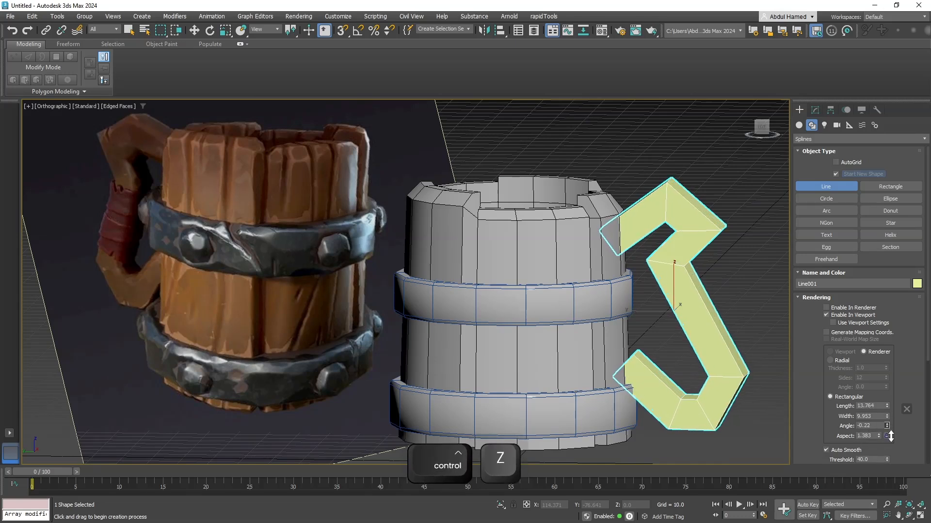
pyautogui.moveTo(887, 417); pyautogui.dragTo(886, 405)
pyautogui.hotkey('ctrl', 'z')
# Step: Set the width of the handle's rectangular section to 6.868
pyautogui.keyDown('alt'); pyautogui.moveTo(642, 333); pyautogui.dragTo(629, 330, button='middle'); pyautogui.keyUp('alt')
pyautogui.moveTo(885, 381); pyautogui.dragTo(888, 323)
pyautogui.keyDown('alt'); pyautogui.moveTo(679, 311); pyautogui.dragTo(658, 304, button='middle'); pyautogui.keyUp('alt')
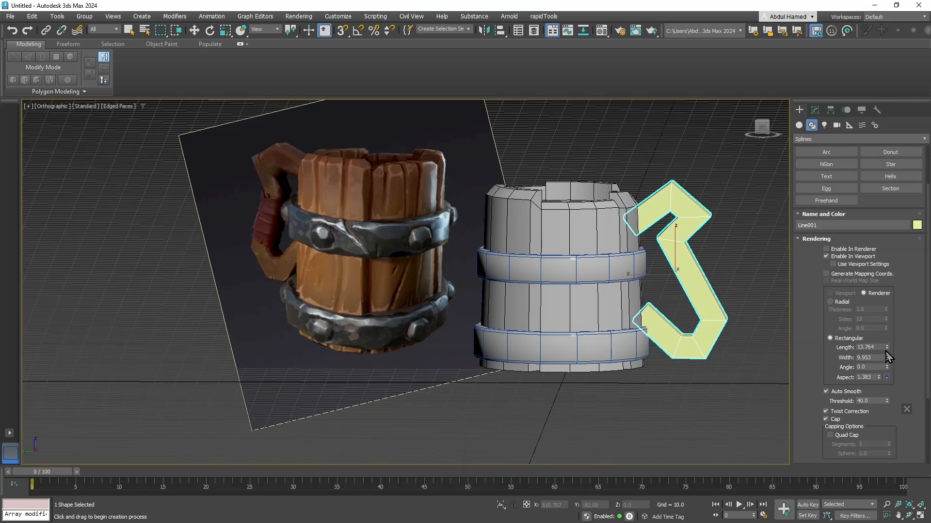
pyautogui.moveTo(887, 355); pyautogui.dragTo(895, 375)
pyautogui.hotkey('ctrl', 'z')
pyautogui.keyDown('alt'); pyautogui.moveTo(793, 318); pyautogui.dragTo(772, 326, button='middle'); pyautogui.keyUp('alt')
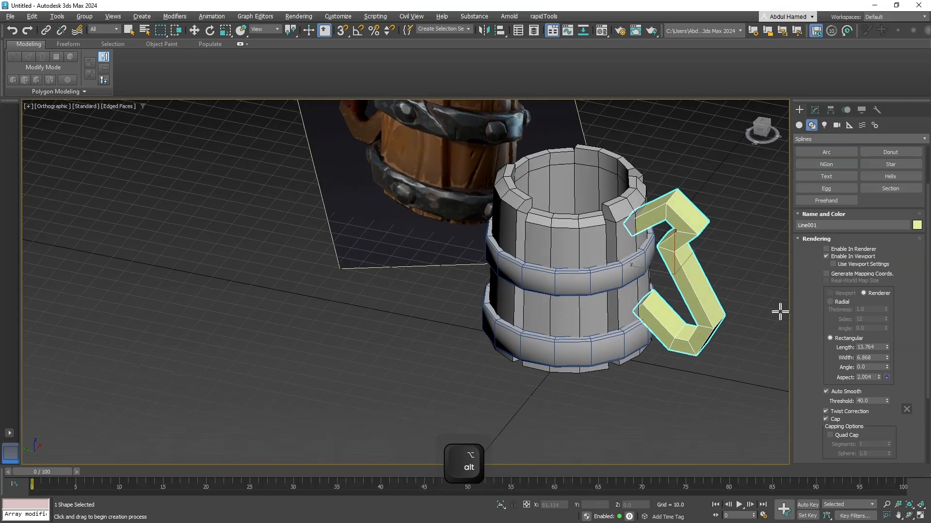
# Step: Convert the handle line to an Editable Poly
pyautogui.click(815, 109)
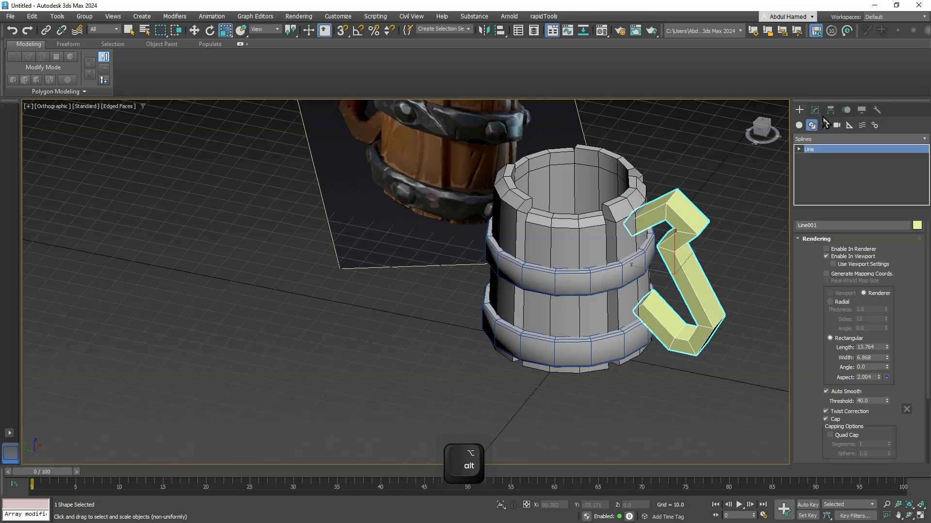
pyautogui.rightClick(836, 149)
pyautogui.click(865, 233)
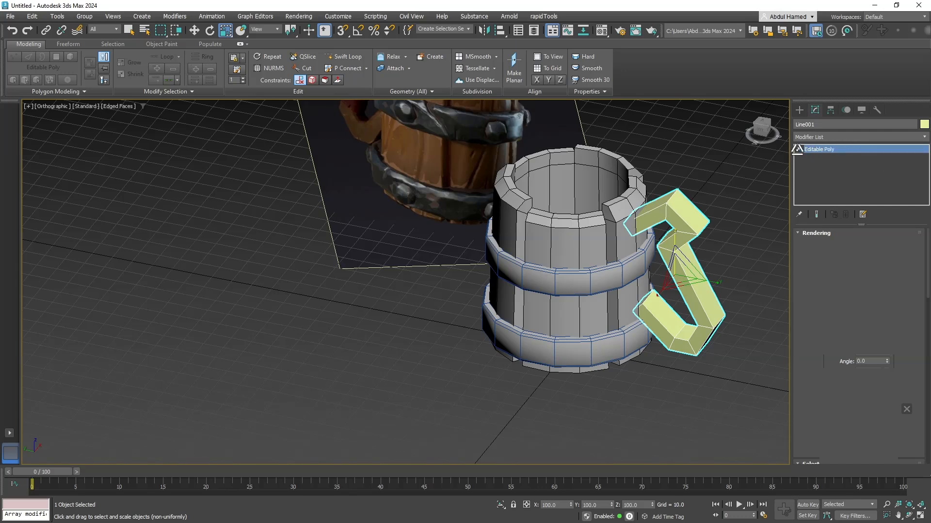
# Step: Select the seven outward-facing polygons along the whole length of the handle
pyautogui.press('1')
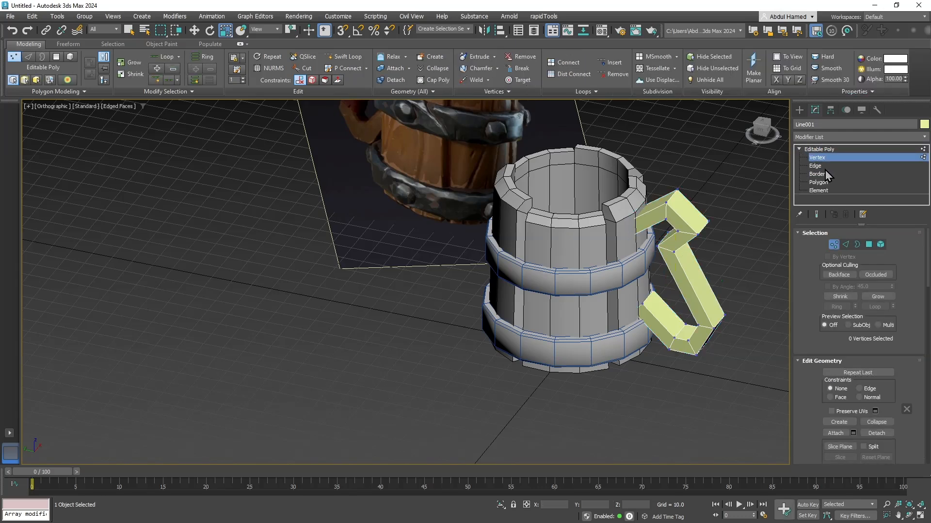
pyautogui.click(824, 182)
pyautogui.click(654, 207)
pyautogui.keyDown('ctrl'); pyautogui.click(698, 236); pyautogui.keyUp('ctrl')
pyautogui.keyDown('alt'); pyautogui.moveTo(748, 266); pyautogui.dragTo(708, 230, button='middle'); pyautogui.keyUp('alt')
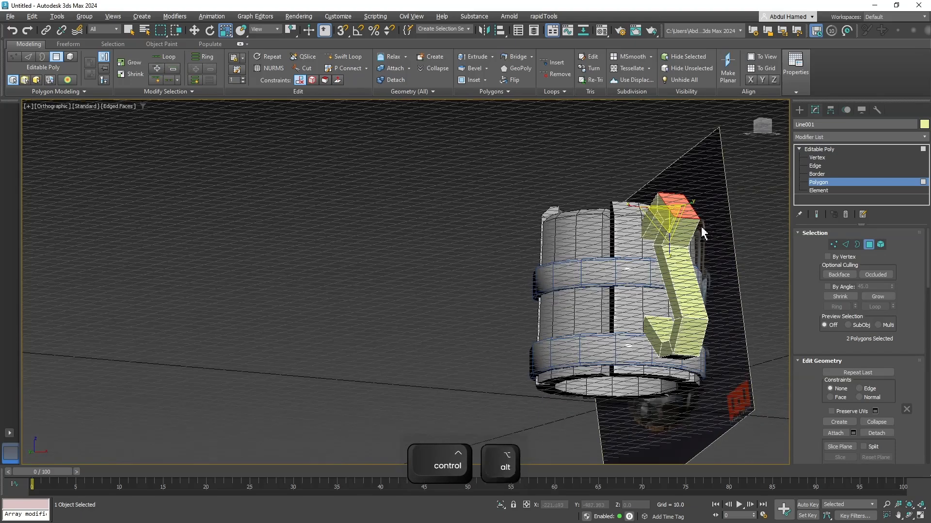
pyautogui.keyDown('ctrl'); pyautogui.click(684, 234); pyautogui.keyUp('ctrl')
pyautogui.keyDown('ctrl'); pyautogui.click(691, 285); pyautogui.keyUp('ctrl')
pyautogui.keyDown('ctrl'); pyautogui.click(694, 325); pyautogui.keyUp('ctrl')
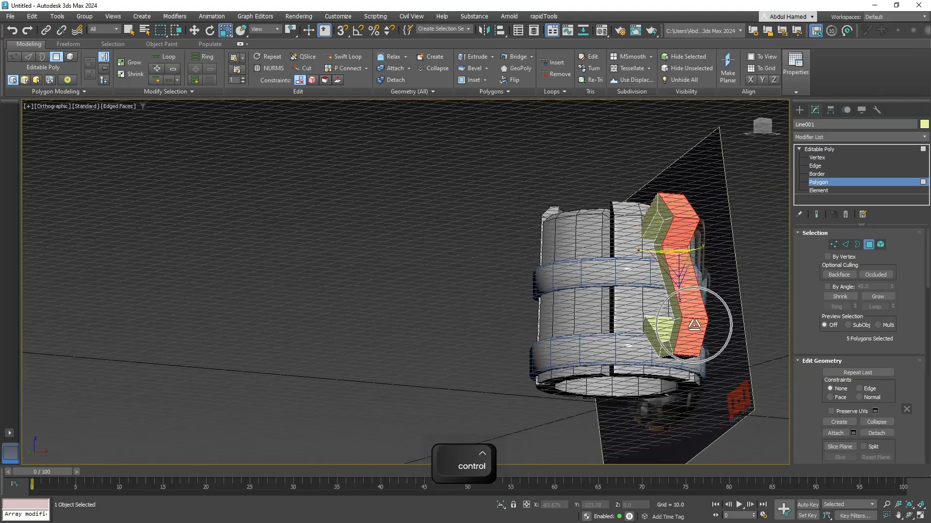
pyautogui.keyDown('alt'); pyautogui.moveTo(694, 325); pyautogui.dragTo(723, 289, button='middle'); pyautogui.keyUp('alt')
pyautogui.keyDown('ctrl'); pyautogui.click(679, 323); pyautogui.keyUp('ctrl')
pyautogui.keyDown('ctrl'); pyautogui.click(649, 325); pyautogui.keyUp('ctrl')
pyautogui.keyDown('alt'); pyautogui.moveTo(657, 318); pyautogui.dragTo(786, 260, button='middle'); pyautogui.keyUp('alt')
pyautogui.click(861, 140)
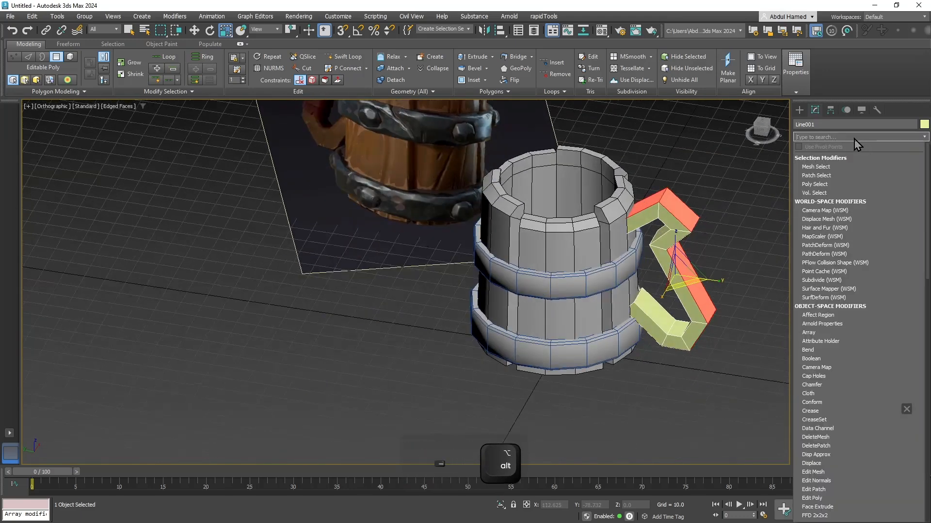
pyautogui.click(863, 111)
pyautogui.press('Escape')
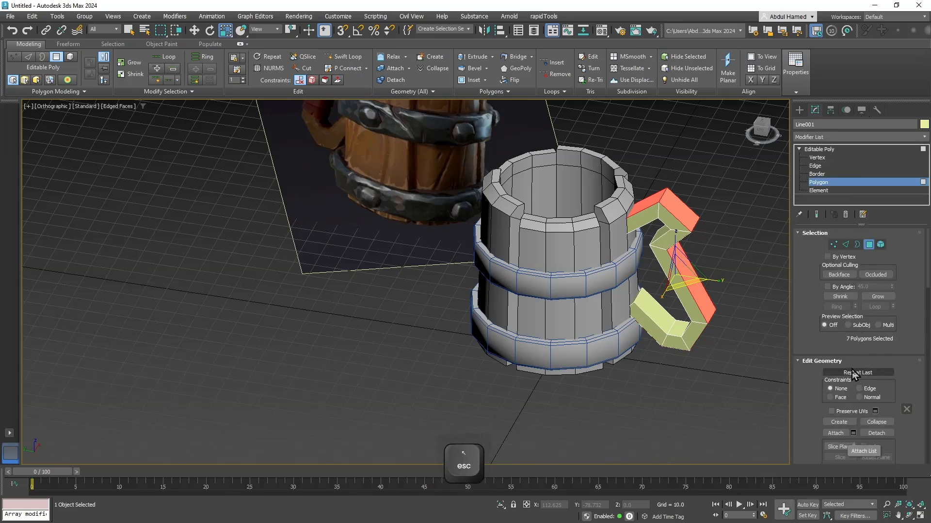
pyautogui.scroll(-3, 909, 271)
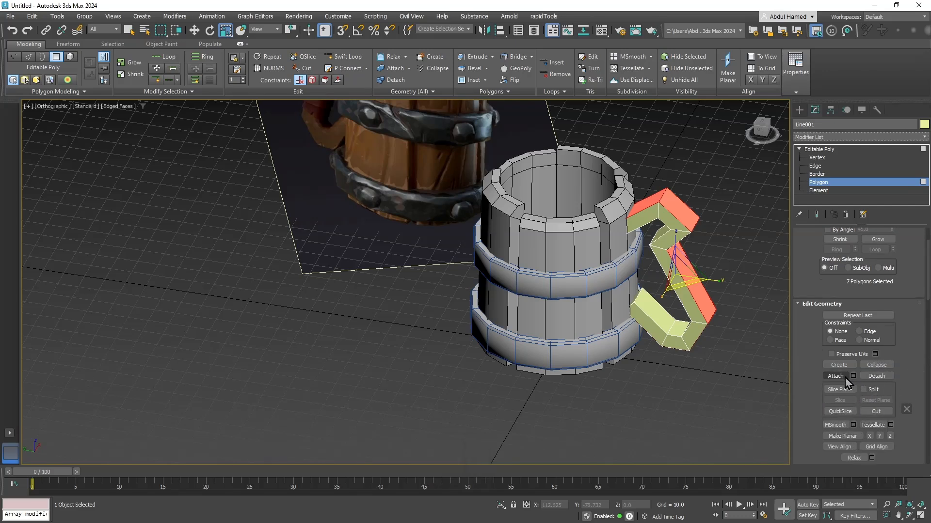
pyautogui.scroll(3, 899, 379)
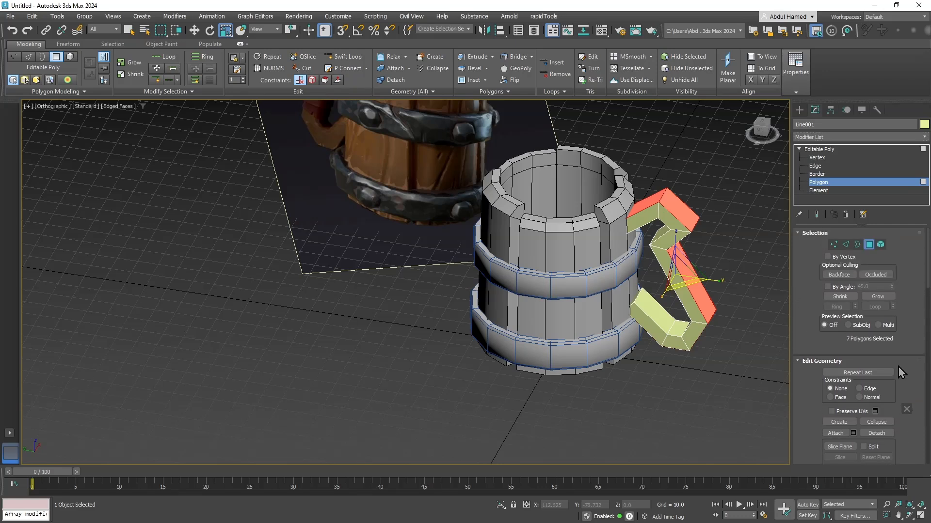
pyautogui.scroll(-10, 899, 323)
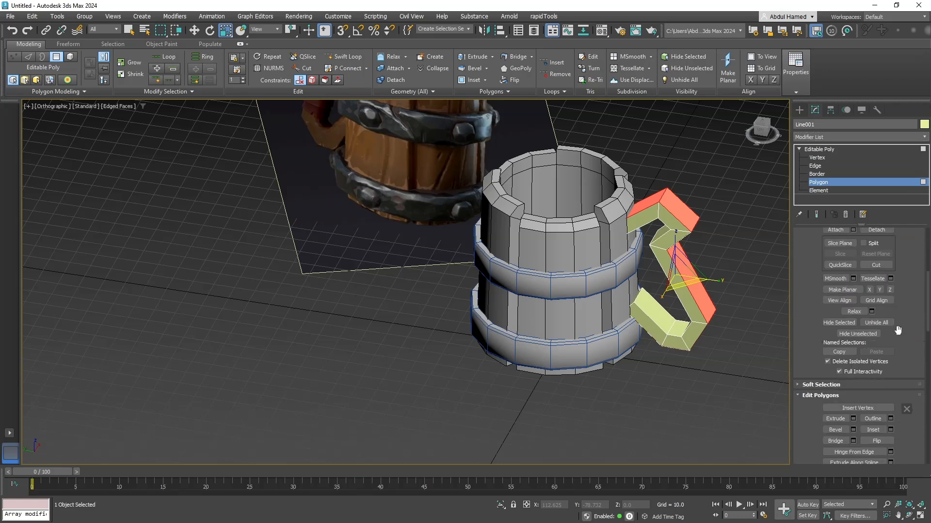
pyautogui.scroll(-3, 896, 332)
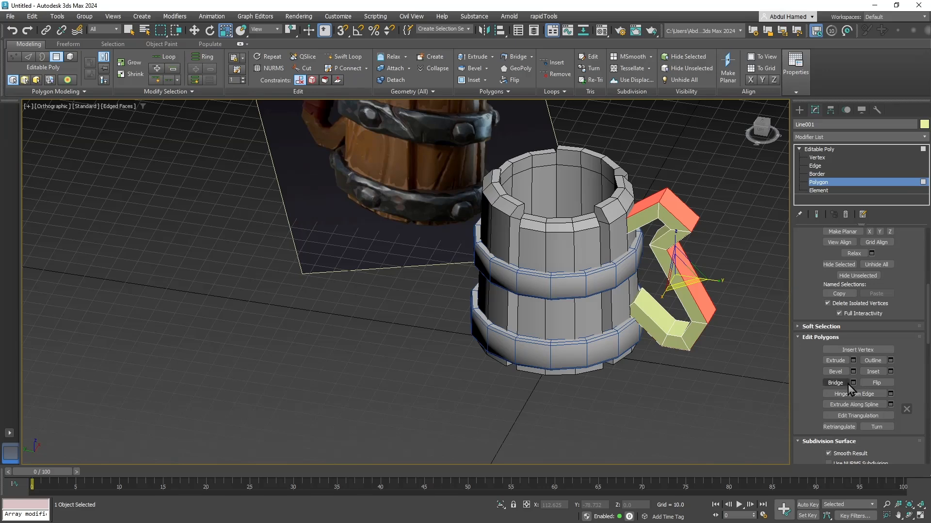
pyautogui.click(853, 361)
pyautogui.keyDown('alt'); pyautogui.moveTo(618, 325); pyautogui.dragTo(590, 310, button='middle'); pyautogui.keyUp('alt')
pyautogui.click(421, 288)
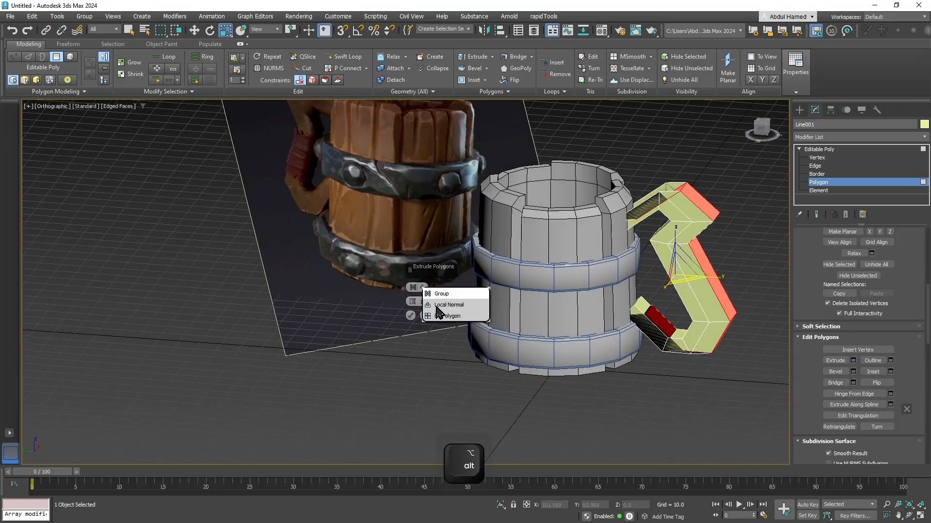
pyautogui.click(436, 307)
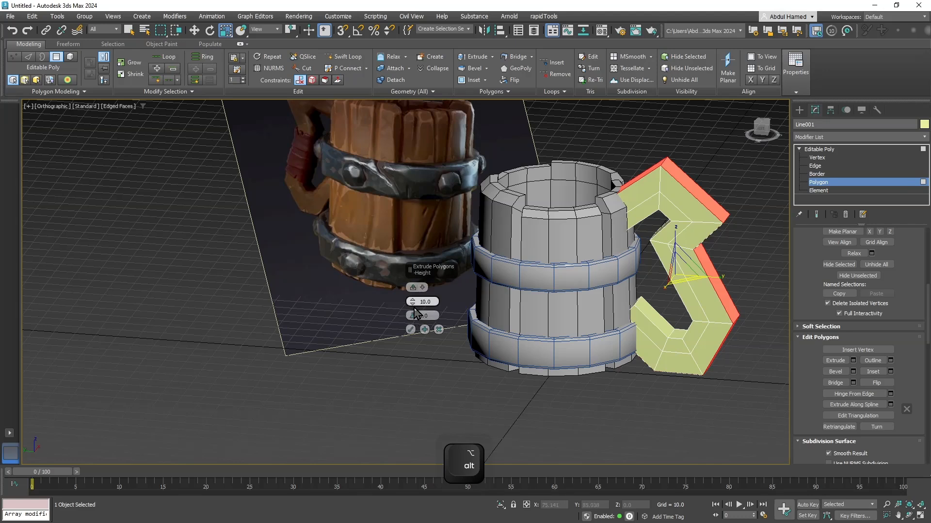
pyautogui.moveTo(413, 306); pyautogui.dragTo(418, 320)
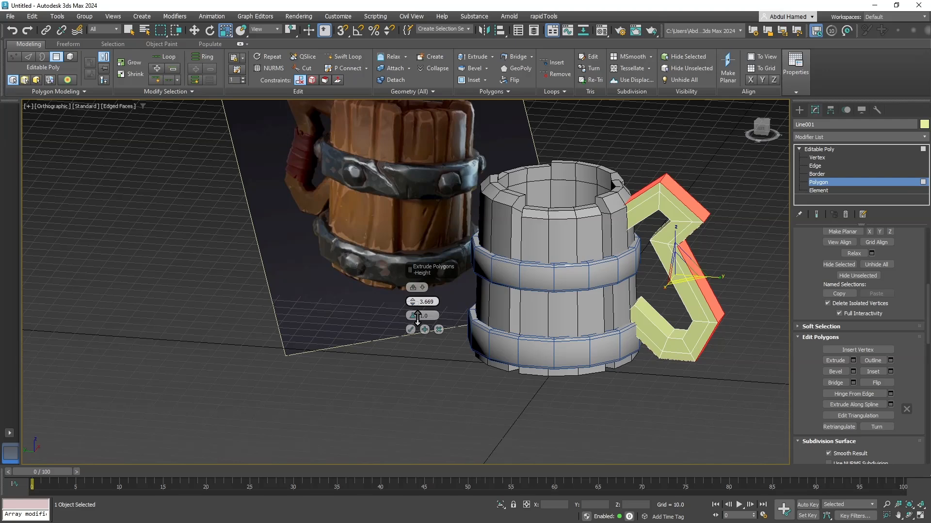
pyautogui.keyDown('alt'); pyautogui.moveTo(682, 350); pyautogui.dragTo(647, 322, button='middle'); pyautogui.keyUp('alt')
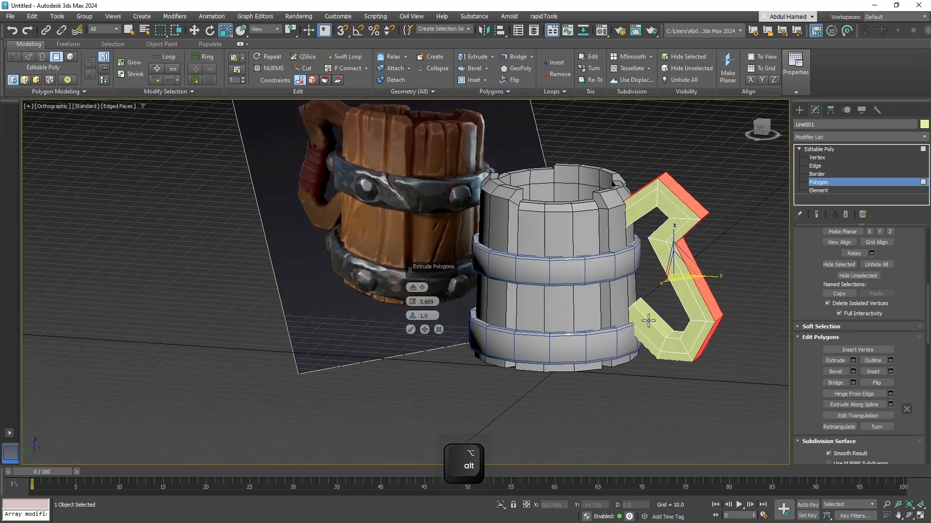
pyautogui.click(831, 165)
# Step: Move the upper vertices of the handle's lower end up and inward toward the mug wall
pyautogui.click(830, 159)
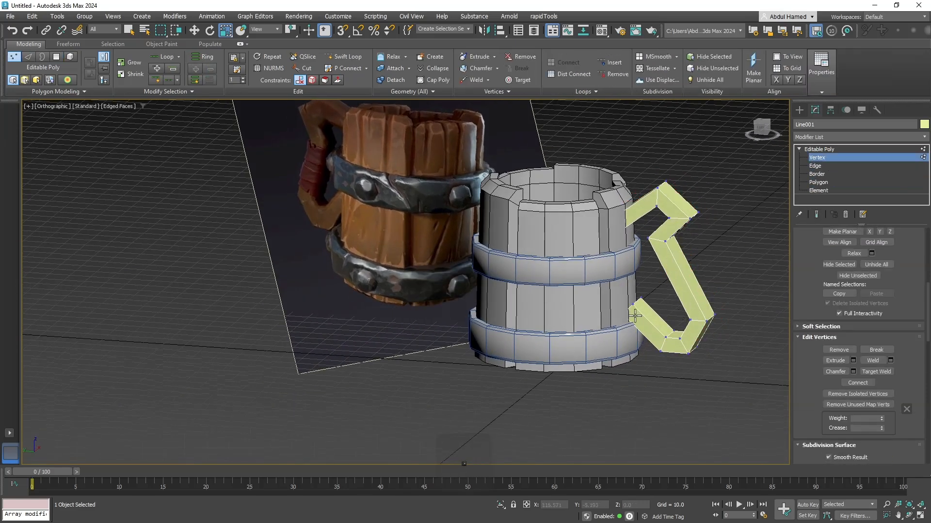
pyautogui.keyDown('alt'); pyautogui.moveTo(646, 311); pyautogui.dragTo(657, 301, button='middle'); pyautogui.keyUp('alt')
pyautogui.scroll(5, 645, 308)
pyautogui.click(645, 287)
pyautogui.press('w')
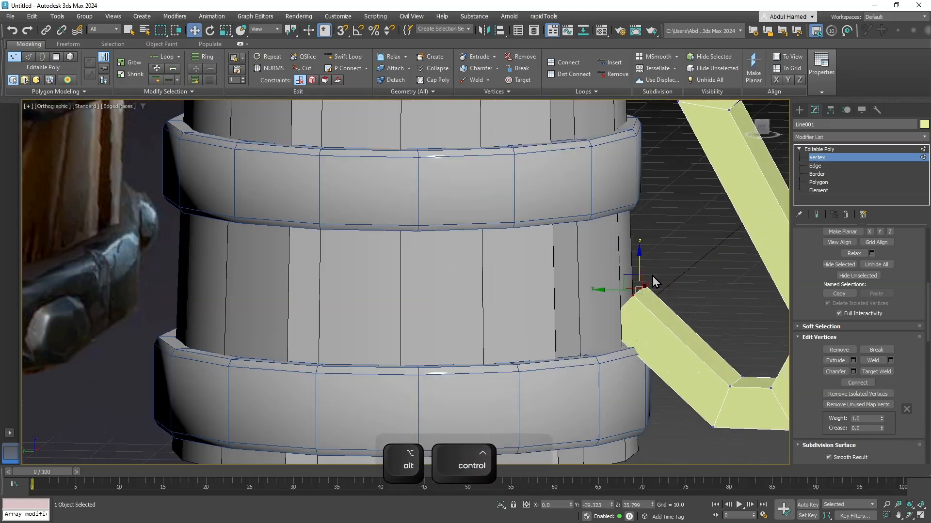
pyautogui.moveTo(626, 275); pyautogui.dragTo(606, 247)
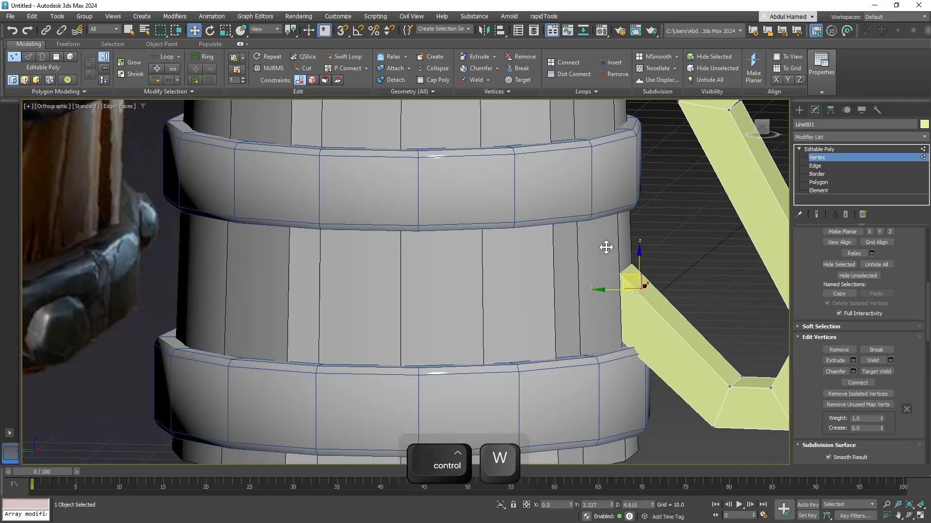
pyautogui.moveTo(632, 255); pyautogui.dragTo(630, 260, button='middle')
pyautogui.scroll(-5, 630, 260)
# Step: Turn on see-through display for the handle and hide the viewport grid
pyautogui.keyDown('alt'); pyautogui.moveTo(588, 285); pyautogui.dragTo(638, 244, button='middle'); pyautogui.keyUp('alt')
pyautogui.hotkey('alt', 'x')
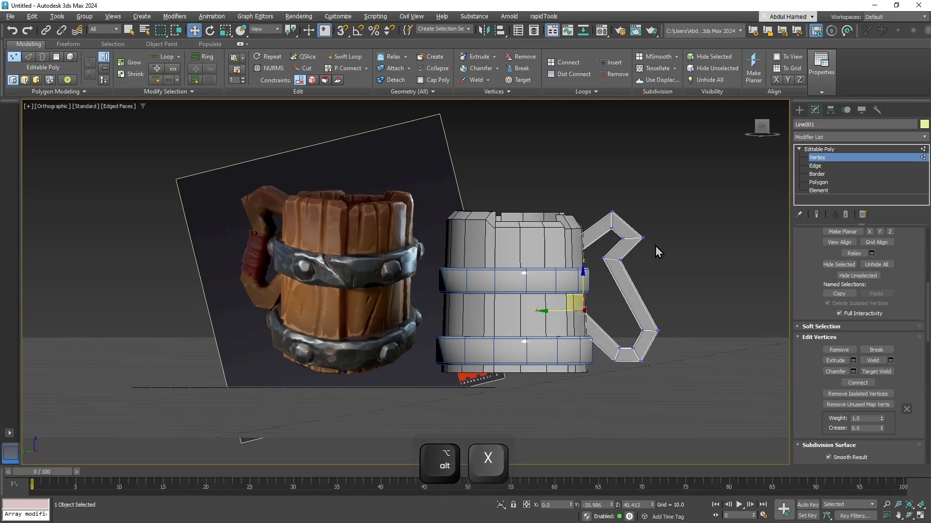
pyautogui.press('g')
# Step: Pull the outer corner vertices of the handle's upper bend outward into a sharp point and shift the inner bend vertices outward to match
pyautogui.click(639, 238)
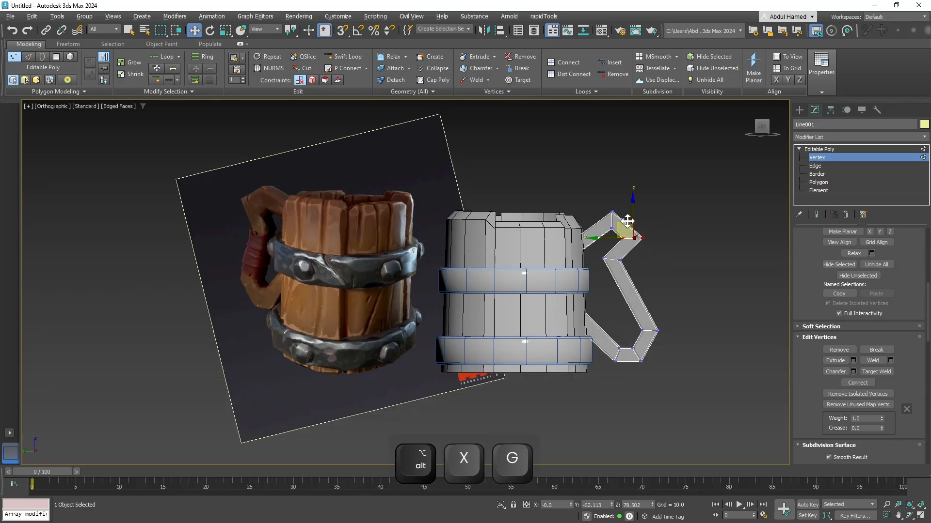
pyautogui.moveTo(624, 216); pyautogui.dragTo(659, 210)
pyautogui.press('w')
pyautogui.press('a')
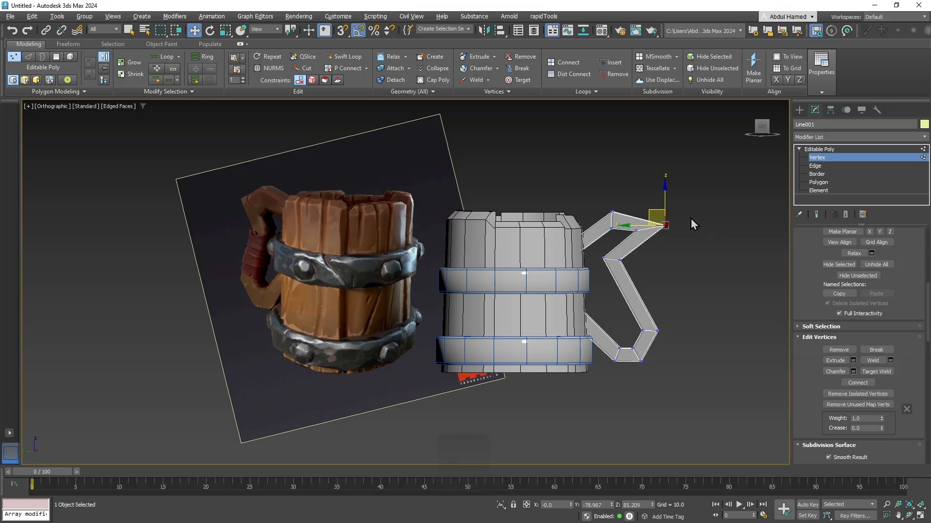
pyautogui.moveTo(630, 245); pyautogui.dragTo(637, 228)
pyautogui.press('w')
pyautogui.press('a')
pyautogui.click(619, 242)
pyautogui.moveTo(638, 262); pyautogui.dragTo(637, 259)
pyautogui.press('w')
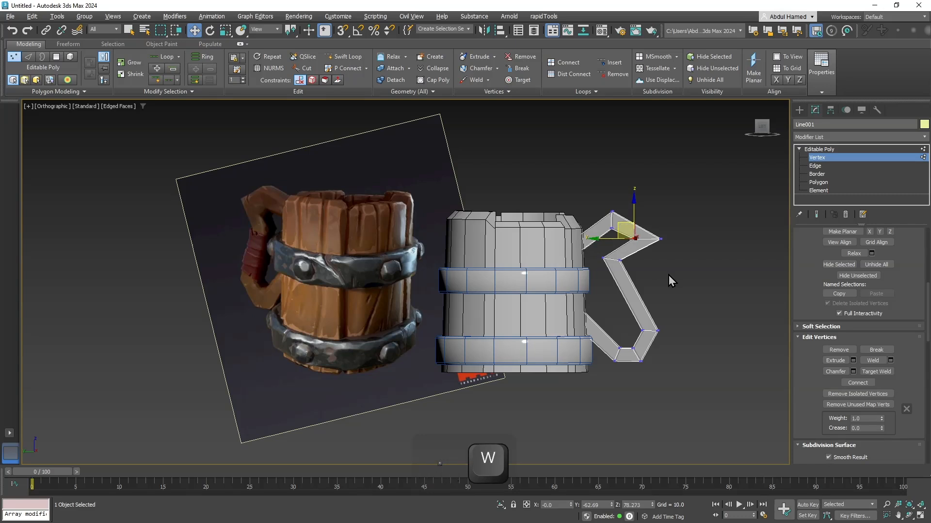
pyautogui.click(653, 275)
# Step: Extrude the polygons around the handle's straight middle segment outward by local normal to thicken the grip
pyautogui.moveTo(653, 274); pyautogui.dragTo(677, 272, button='middle')
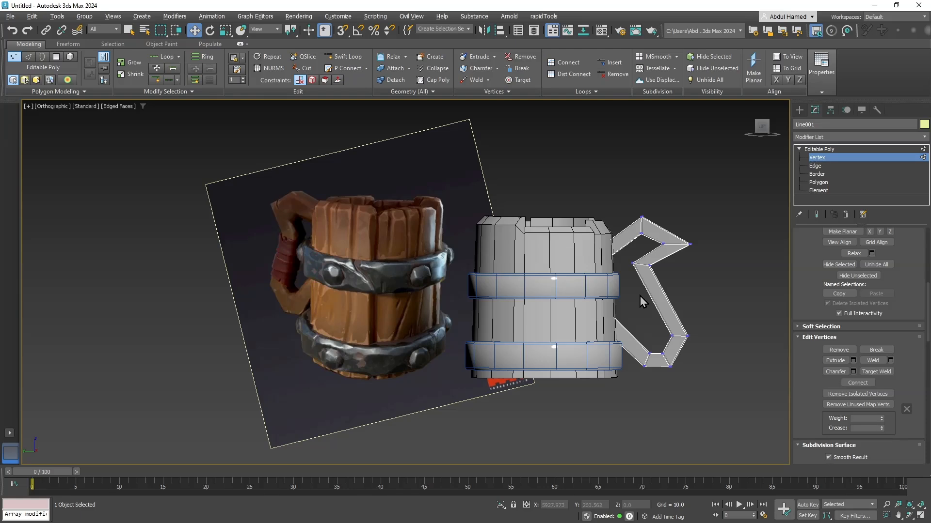
pyautogui.keyDown('alt'); pyautogui.moveTo(644, 282); pyautogui.dragTo(676, 290, button='middle'); pyautogui.keyUp('alt')
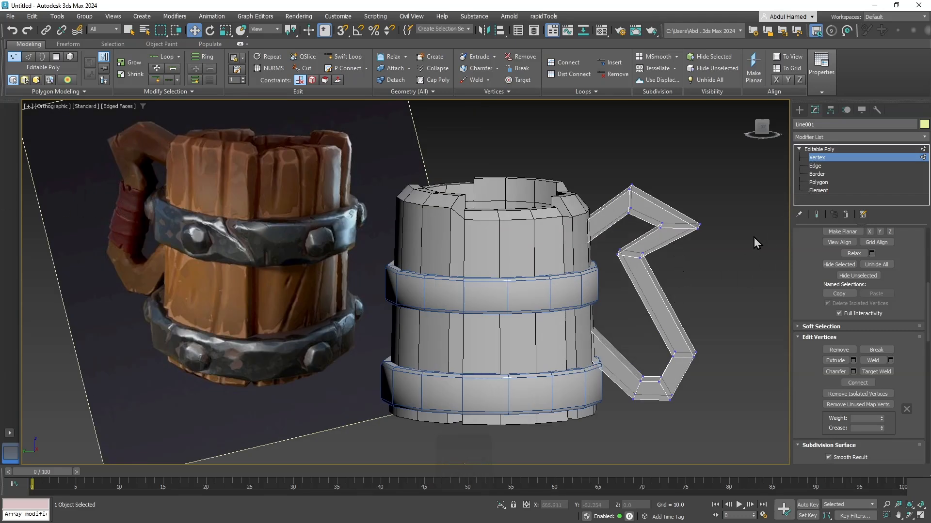
pyautogui.click(824, 167)
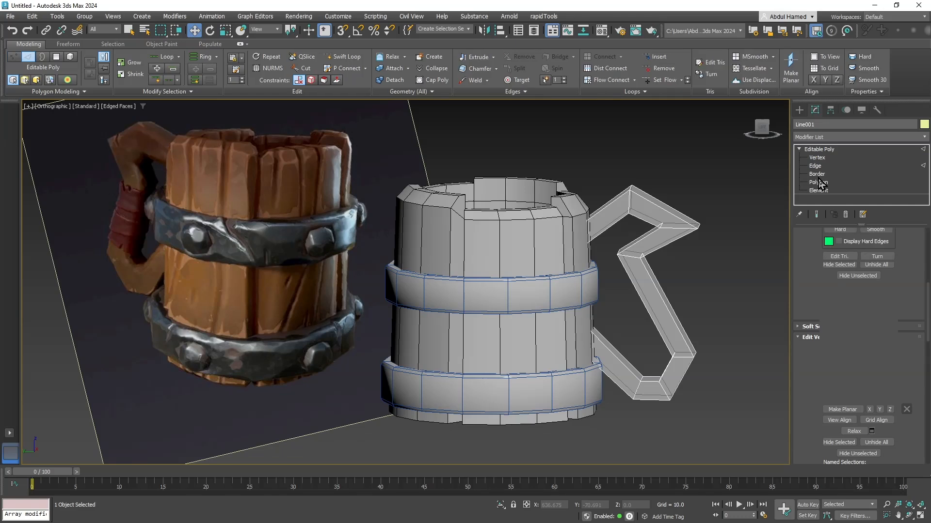
pyautogui.click(820, 182)
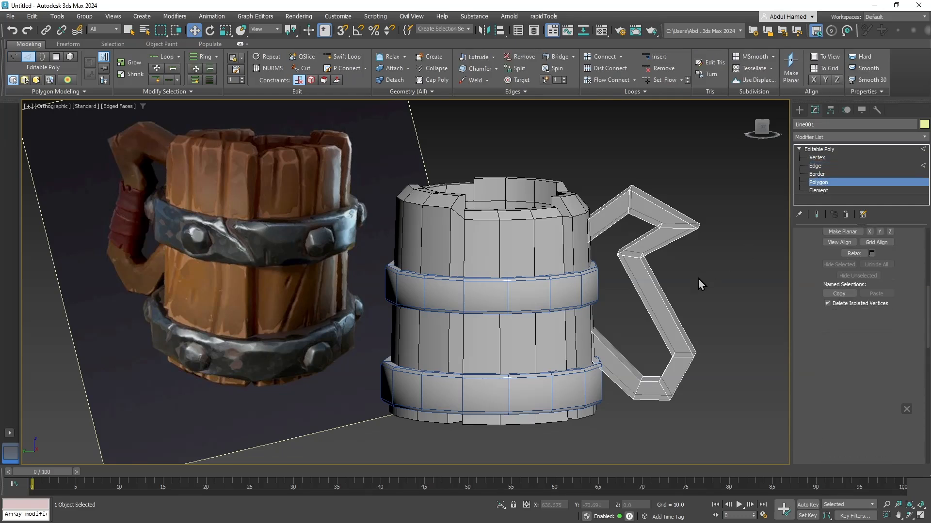
pyautogui.click(662, 297)
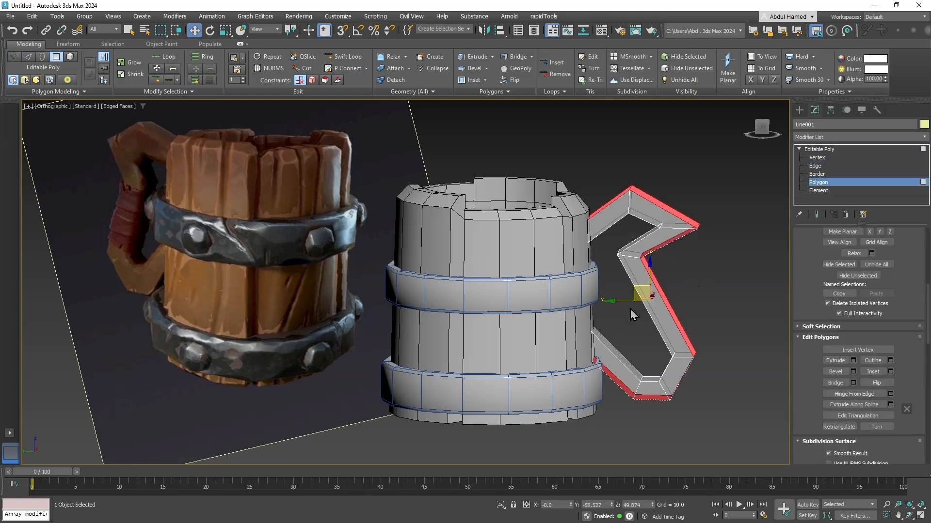
pyautogui.click(853, 361)
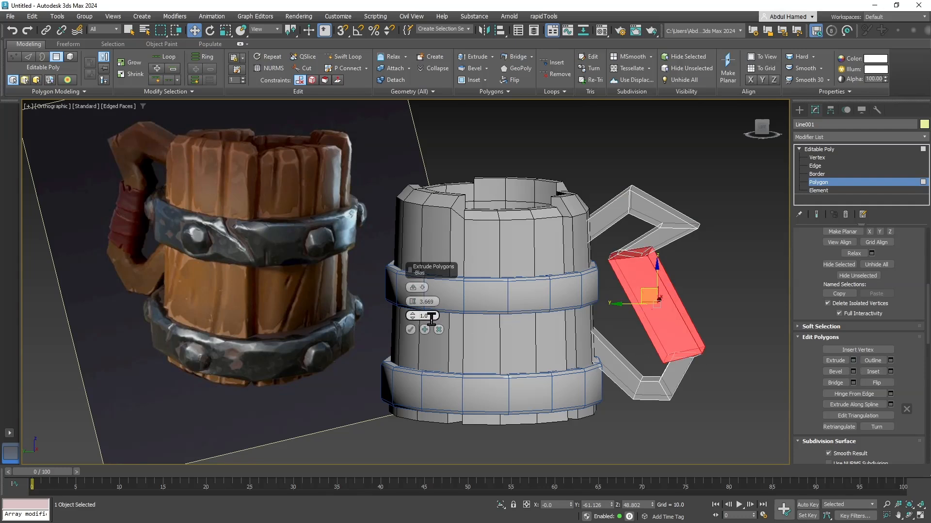
pyautogui.moveTo(422, 302)
pyautogui.mouseDown()
pyautogui.moveTo(419, 322)
pyautogui.moveTo(434, 307)
pyautogui.mouseUp()
pyautogui.keyDown('alt'); pyautogui.moveTo(671, 304); pyautogui.dragTo(585, 324, button='middle'); pyautogui.keyUp('alt')
pyautogui.click(411, 330)
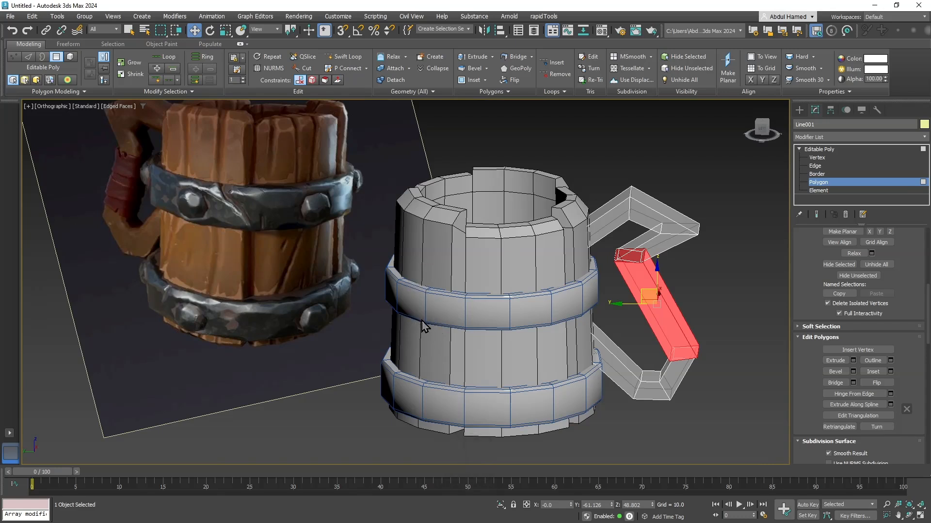
# Step: Turn off the handle's see-through display and leave polygon editing for the object level
pyautogui.press('alt')
pyautogui.hotkey('alt', 'x')
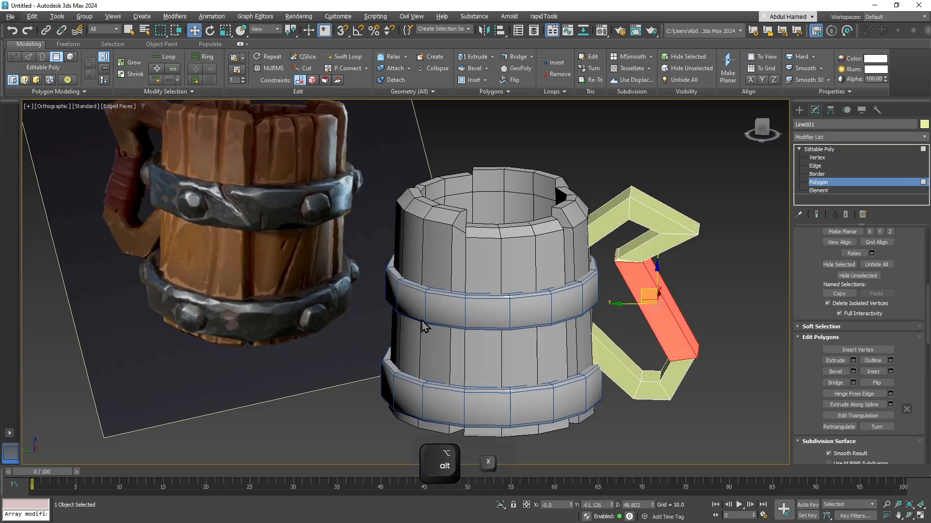
pyautogui.keyDown('alt'); pyautogui.click(669, 296); pyautogui.keyUp('alt')
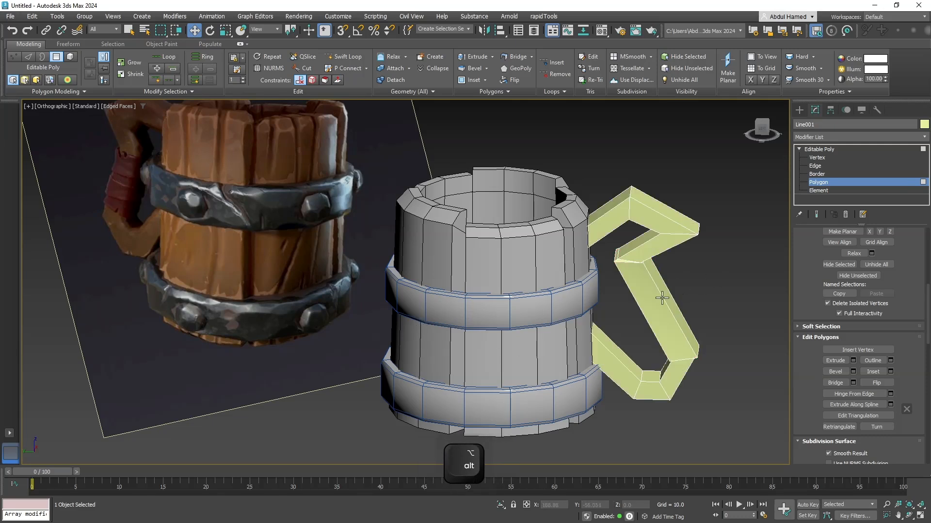
pyautogui.click(656, 300)
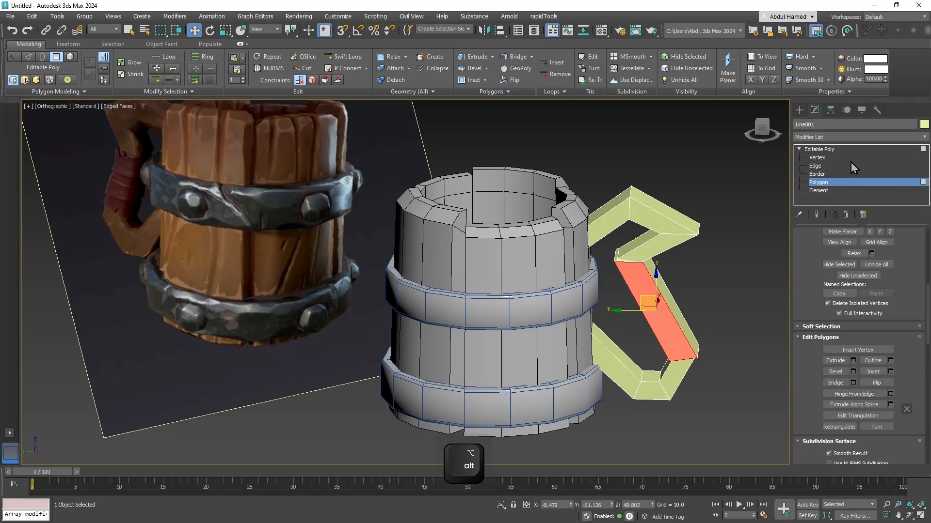
pyautogui.click(853, 151)
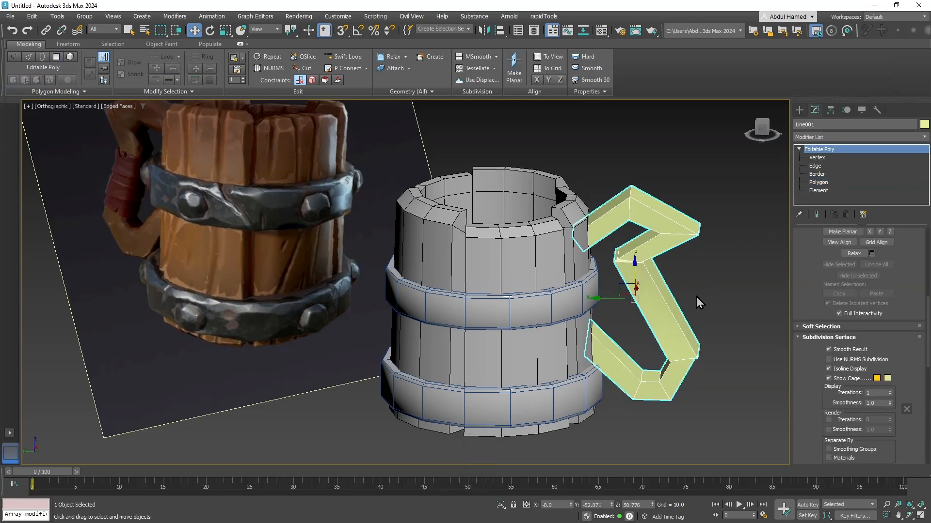
# Step: Assign the 02 - Default material to the handle
pyautogui.press('m')
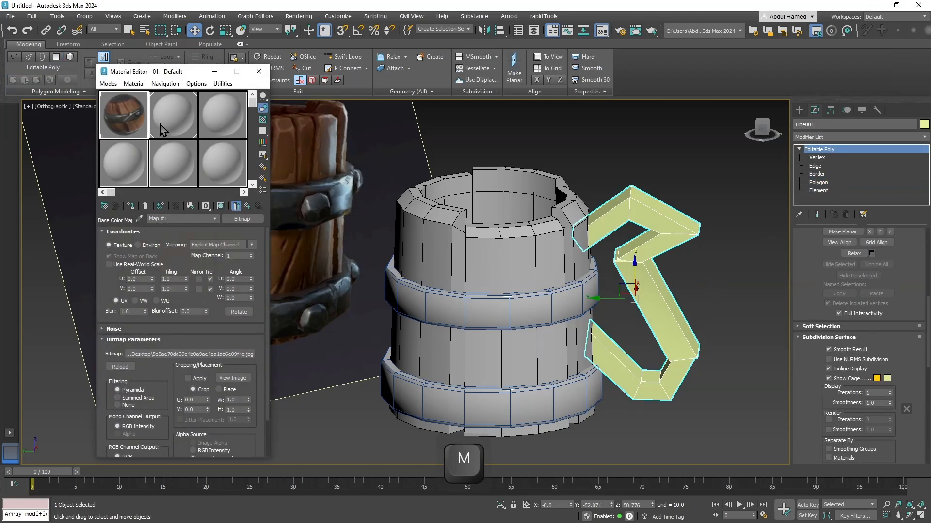
pyautogui.click(161, 132)
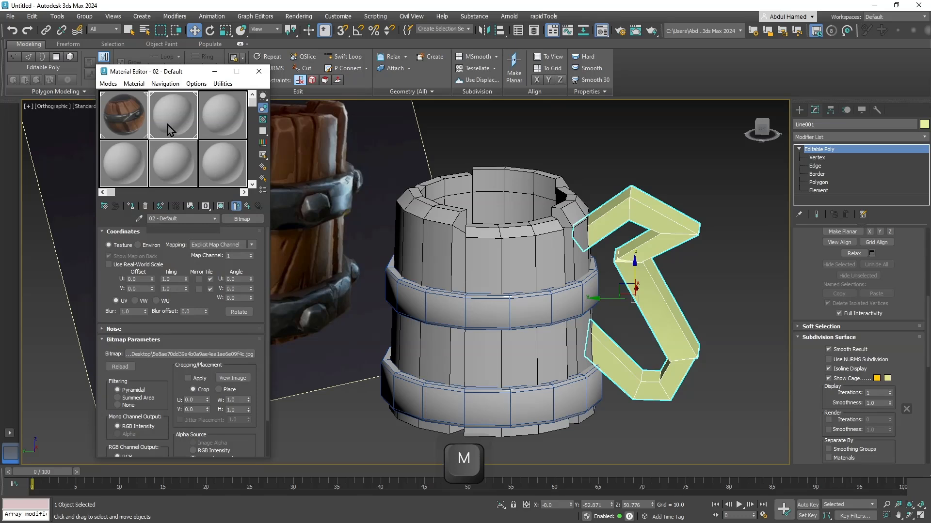
pyautogui.click(128, 207)
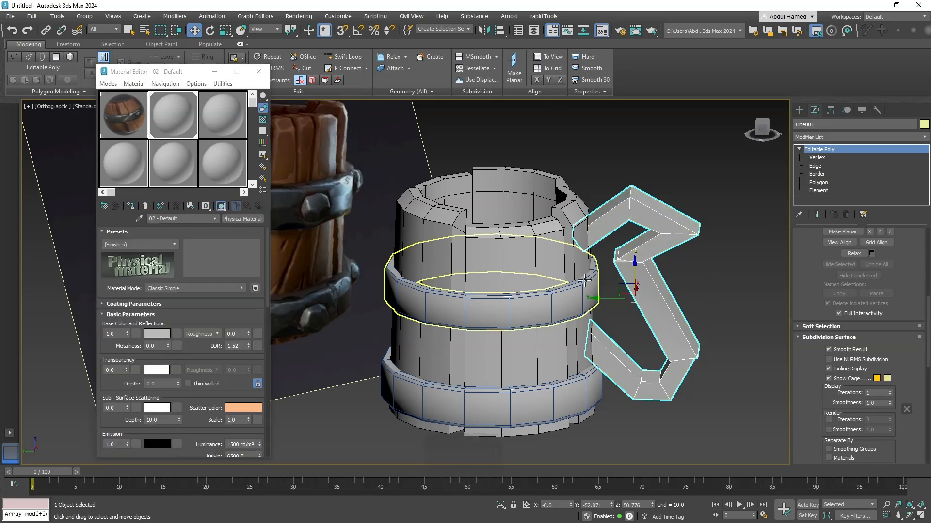
# Step: Set the object color of the handle and both mug bands to black and close the Material Editor
pyautogui.keyDown('ctrl'); pyautogui.click(587, 295); pyautogui.keyUp('ctrl')
pyautogui.keyDown('ctrl'); pyautogui.click(548, 399); pyautogui.keyUp('ctrl')
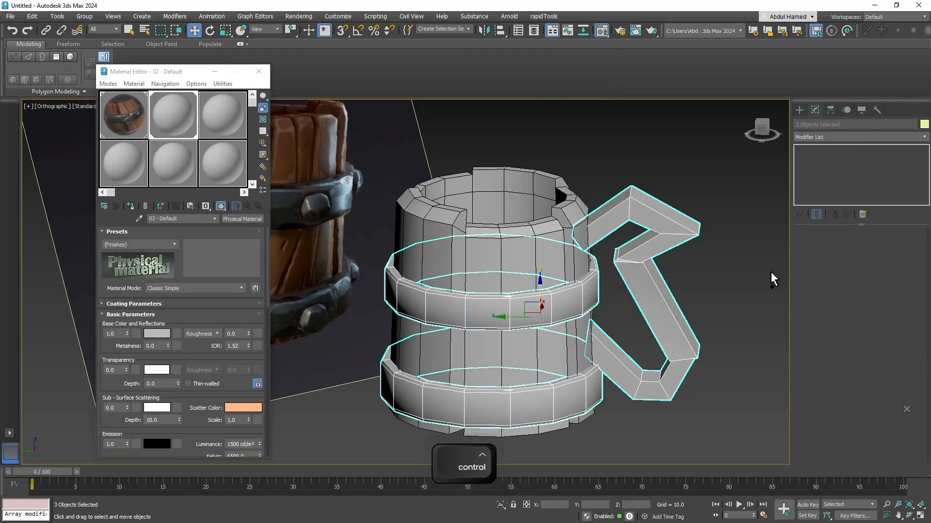
pyautogui.click(924, 125)
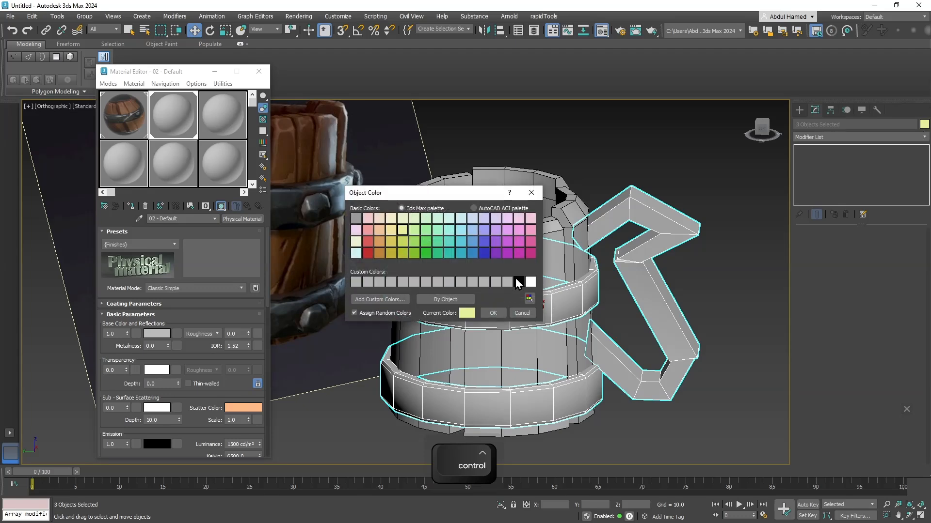
pyautogui.click(495, 308)
pyautogui.click(707, 321)
pyautogui.keyDown('alt'); pyautogui.moveTo(662, 315); pyautogui.dragTo(653, 291, button='middle'); pyautogui.keyUp('alt')
pyautogui.scroll(-2, 655, 296)
pyautogui.keyDown('alt'); pyautogui.moveTo(619, 351); pyautogui.dragTo(654, 343, button='middle'); pyautogui.keyUp('alt')
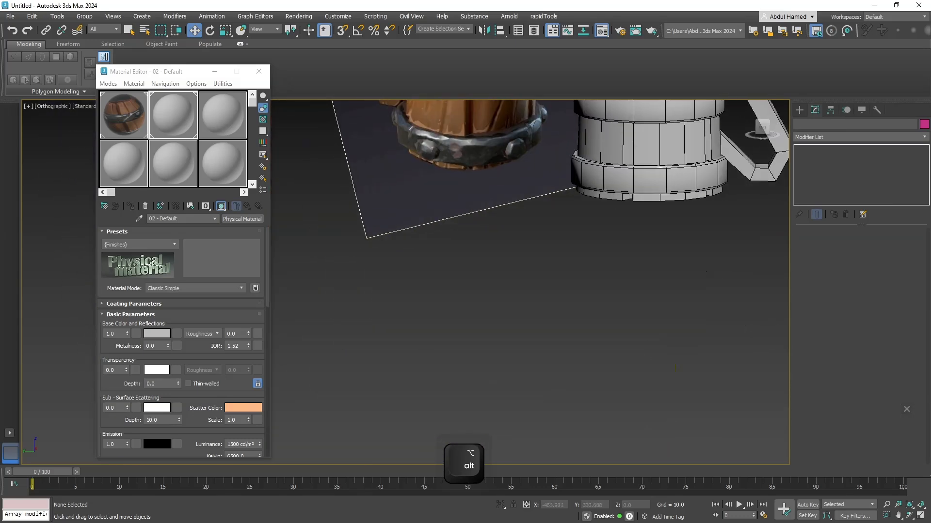
pyautogui.keyDown('alt'); pyautogui.moveTo(593, 257); pyautogui.dragTo(430, 405, button='middle'); pyautogui.keyUp('alt')
pyautogui.scroll(2, 456, 266)
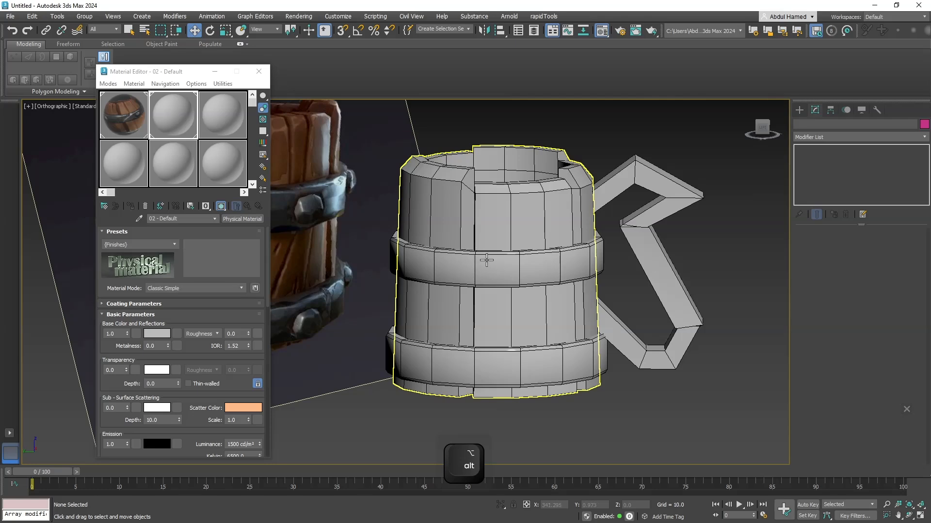
pyautogui.click(259, 71)
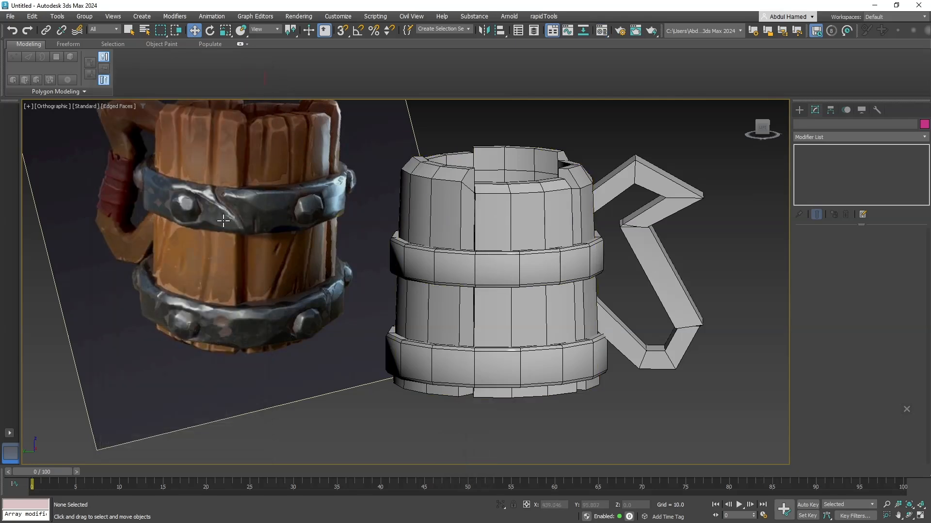
# Step: Create a standard sphere with a radius of about 62 in front of the mug
pyautogui.scroll(6, 453, 270)
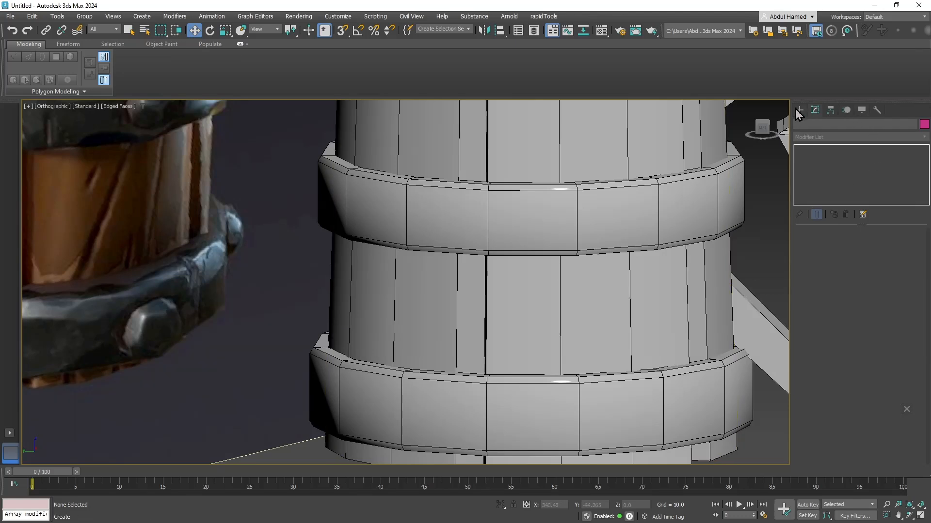
pyautogui.click(796, 110)
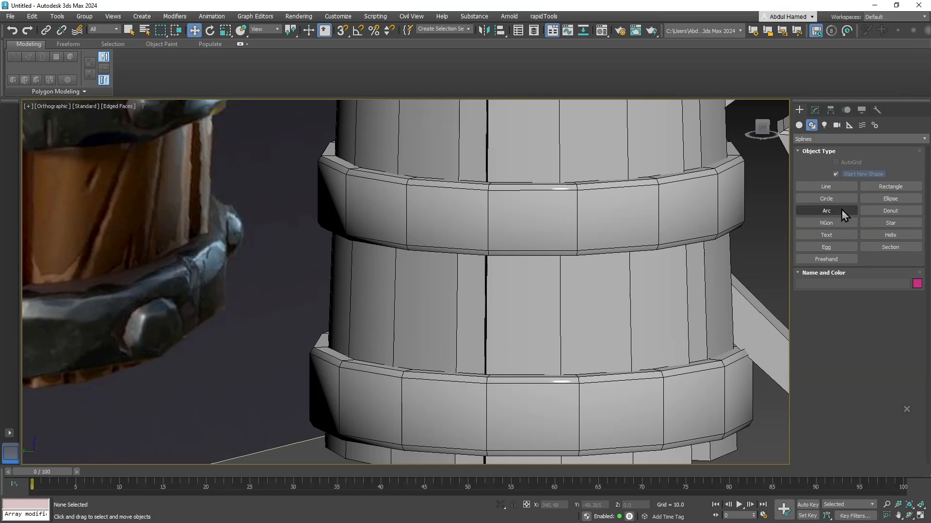
pyautogui.click(799, 126)
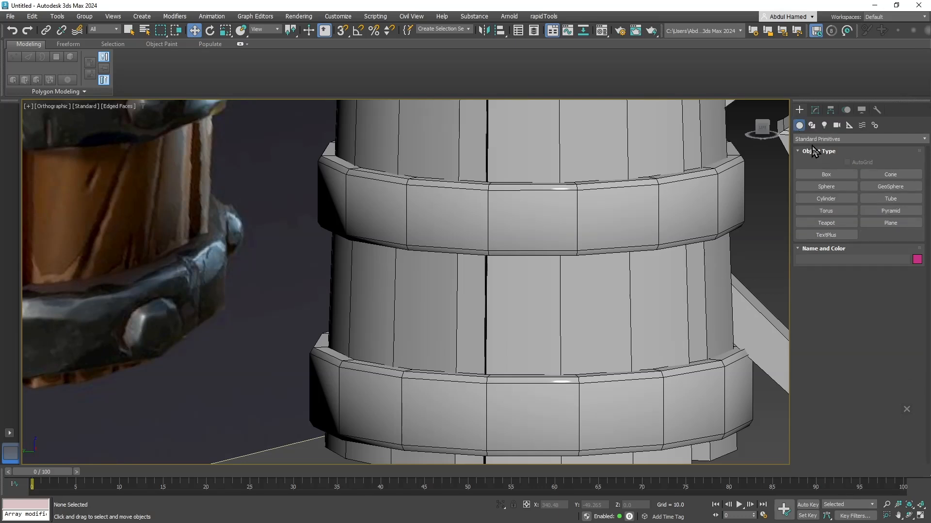
pyautogui.click(826, 187)
pyautogui.scroll(-6, 685, 194)
pyautogui.moveTo(588, 261); pyautogui.dragTo(618, 280)
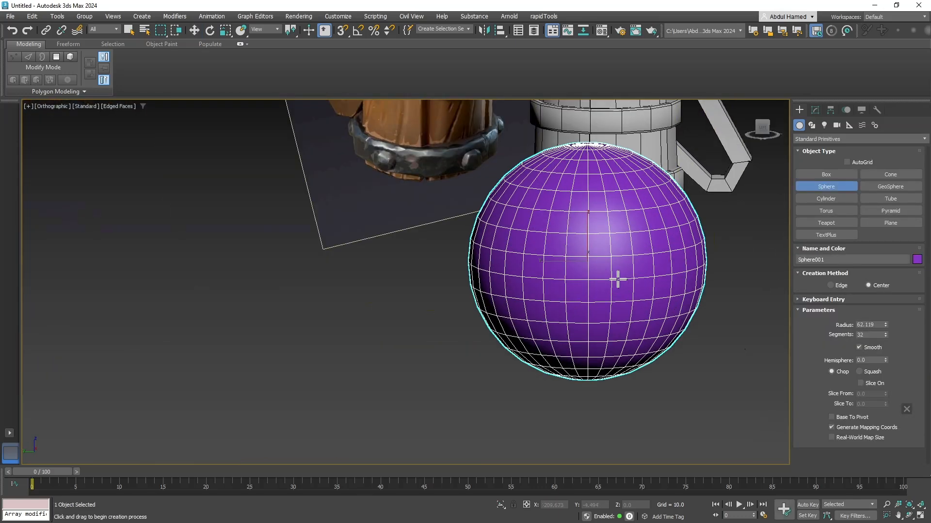
# Step: Reduce the sphere's segments to 10
pyautogui.press('alt')
pyautogui.click(815, 111)
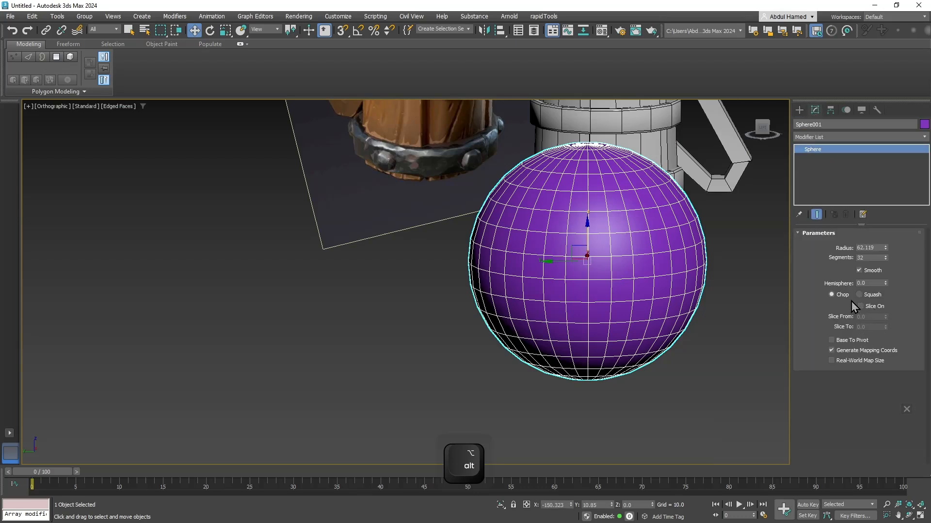
pyautogui.moveTo(885, 258); pyautogui.dragTo(889, 271)
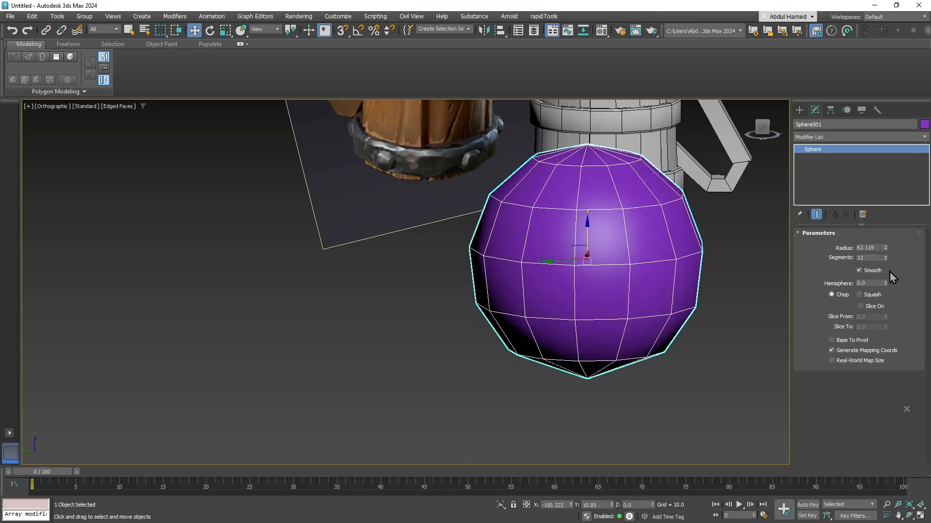
pyautogui.click(886, 260)
pyautogui.click(886, 260)
pyautogui.click(887, 260)
# Step: Convert the low-segment sphere to an Editable Poly
pyautogui.keyDown('alt'); pyautogui.moveTo(640, 235); pyautogui.dragTo(706, 250, button='middle'); pyautogui.keyUp('alt')
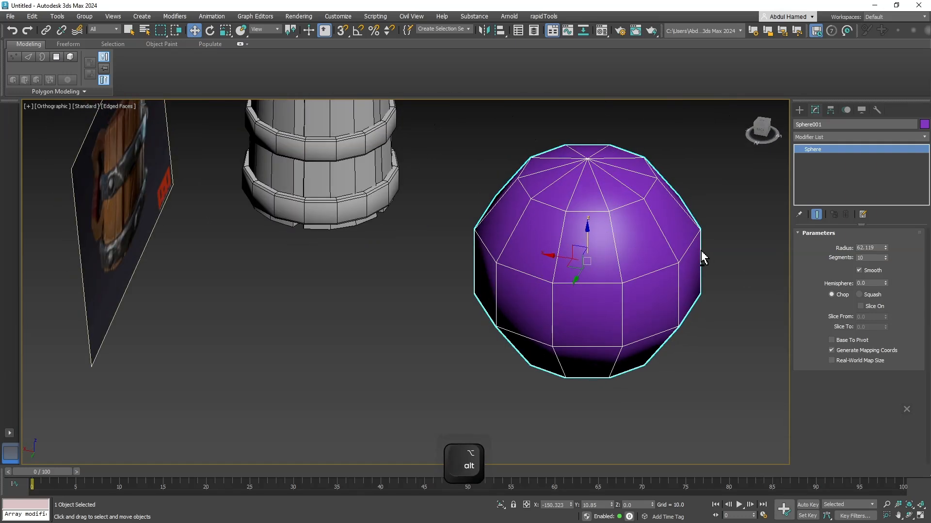
pyautogui.scroll(3, 704, 258)
pyautogui.rightClick(801, 151)
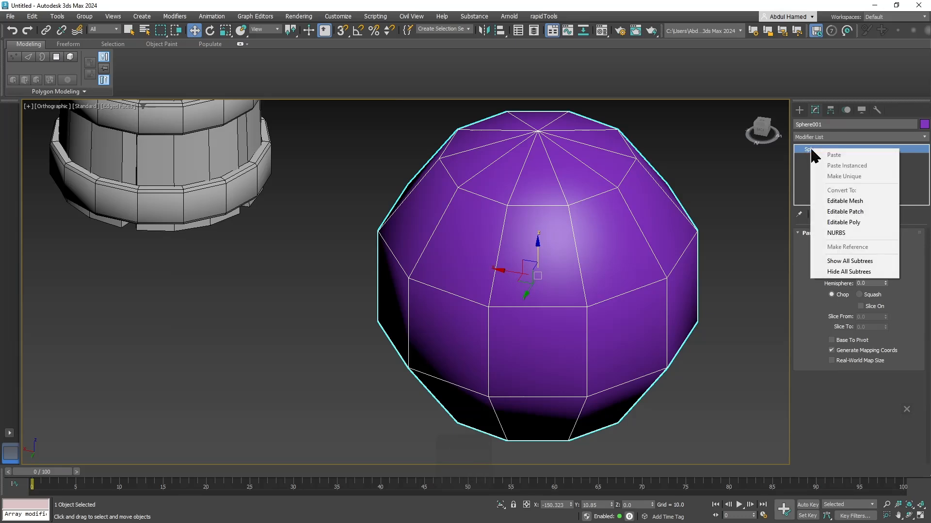
pyautogui.click(846, 220)
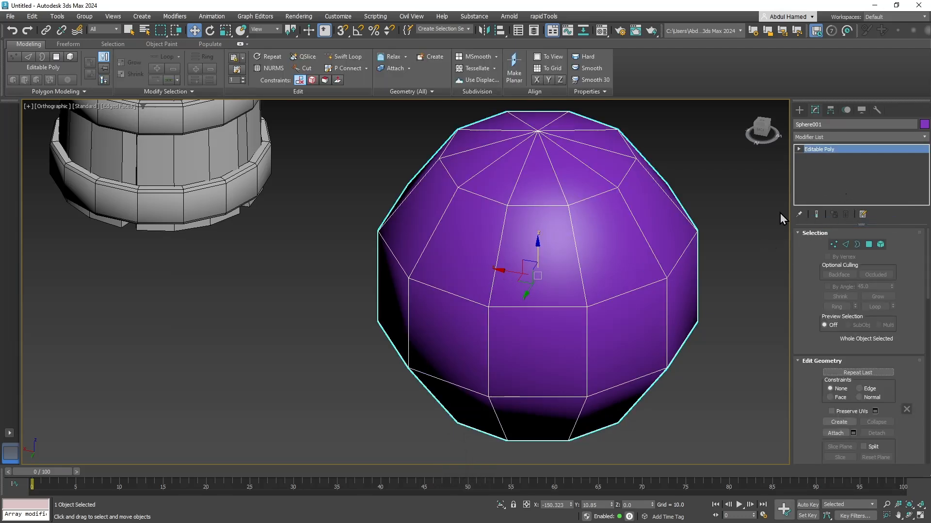
# Step: Delete the polygons of the sphere's +X half in the top view and return to the object level
pyautogui.press('t')
pyautogui.press('z')
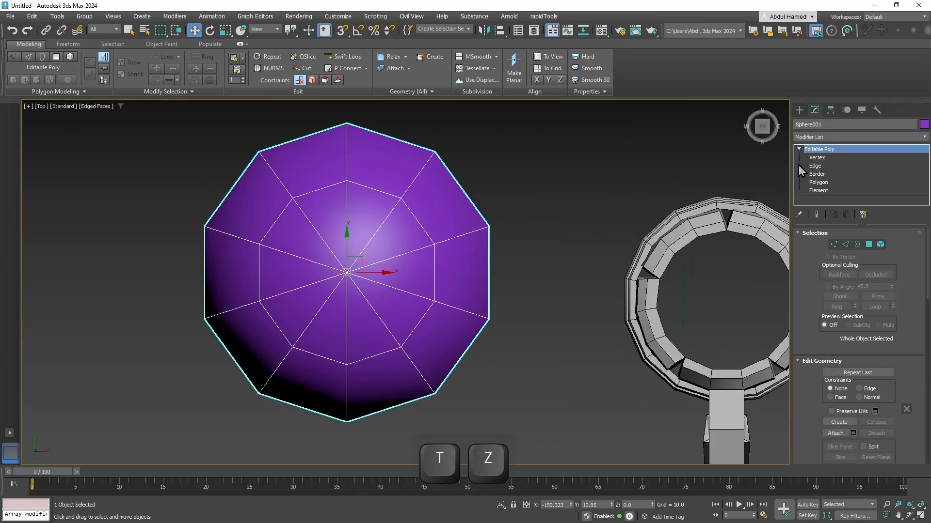
pyautogui.click(818, 182)
pyautogui.moveTo(539, 128); pyautogui.dragTo(364, 427)
pyautogui.press('Delete')
pyautogui.keyDown('alt'); pyautogui.moveTo(372, 409); pyautogui.dragTo(639, 310, button='middle'); pyautogui.keyUp('alt')
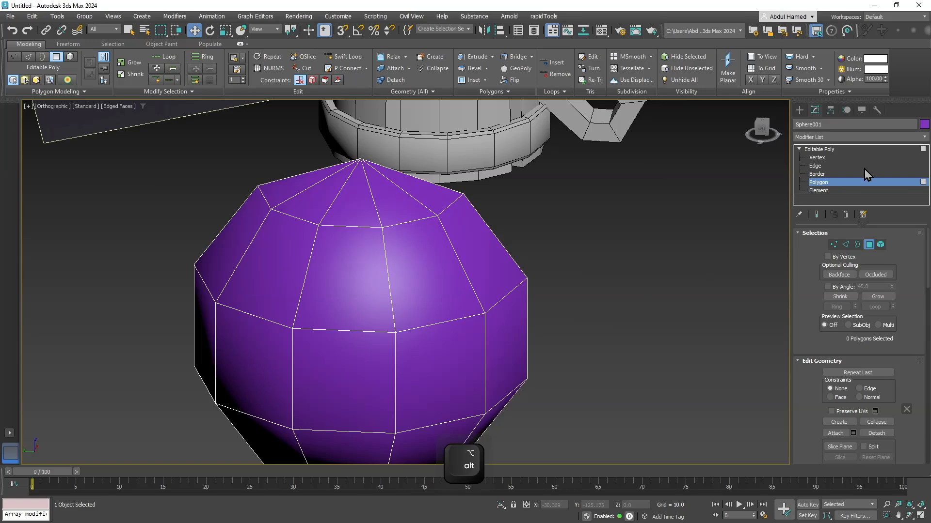
pyautogui.click(833, 148)
# Step: Move the half sphere close to the mug, scale it down uniformly to about 16%, and flatten it to about 64% along X
pyautogui.scroll(-5, 565, 227)
pyautogui.keyDown('alt'); pyautogui.moveTo(597, 274); pyautogui.dragTo(561, 328, button='middle'); pyautogui.keyUp('alt')
pyautogui.press('w')
pyautogui.moveTo(445, 355); pyautogui.dragTo(248, 480)
pyautogui.press('r')
pyautogui.press('r')
pyautogui.press('r')
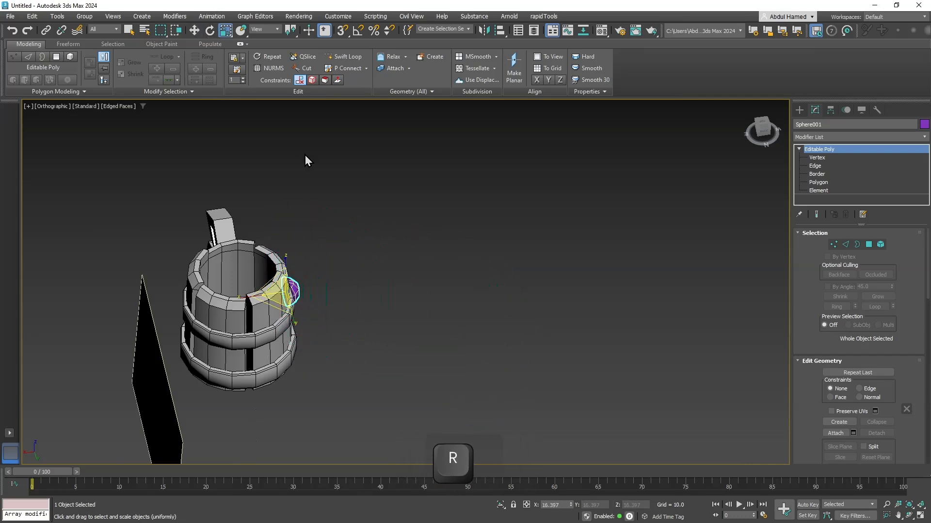
pyautogui.moveTo(243, 299); pyautogui.dragTo(262, 299)
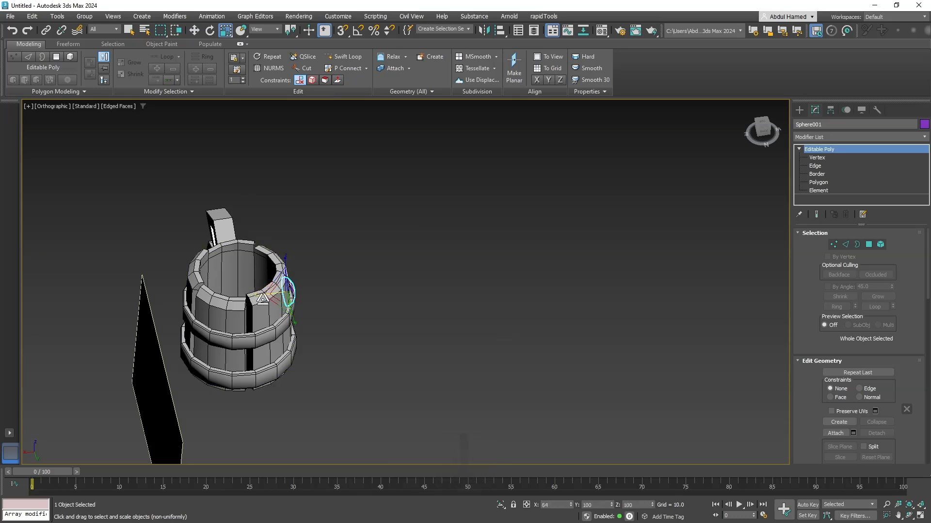
pyautogui.press('space')
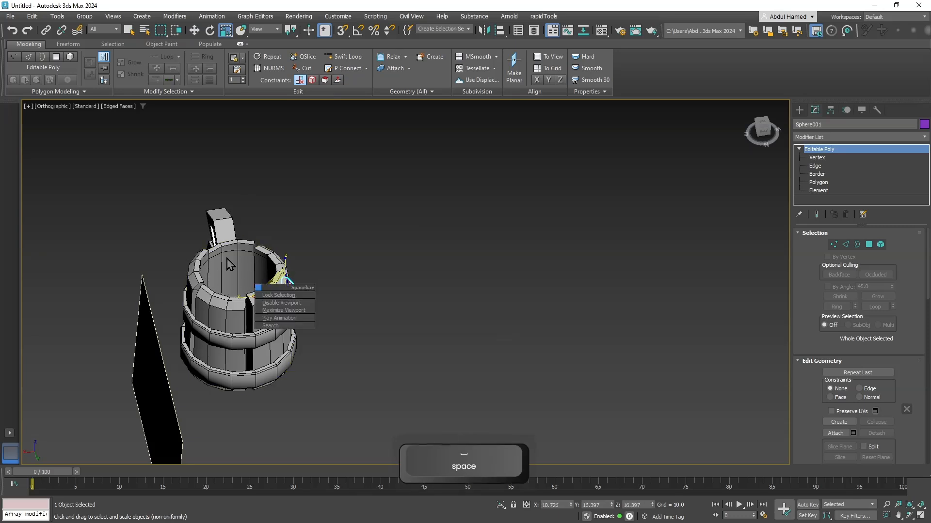
pyautogui.keyDown('alt'); pyautogui.moveTo(359, 319); pyautogui.dragTo(310, 306, button='middle'); pyautogui.keyUp('alt')
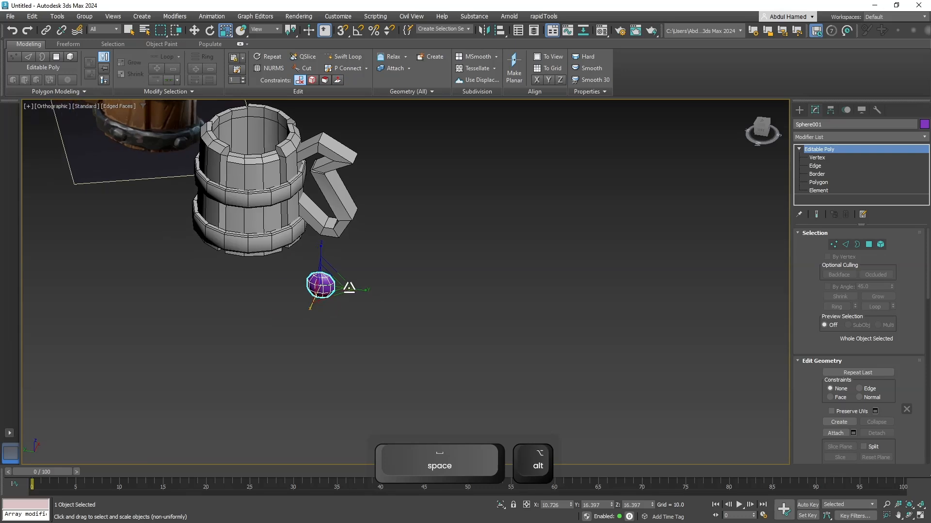
pyautogui.scroll(3, 352, 287)
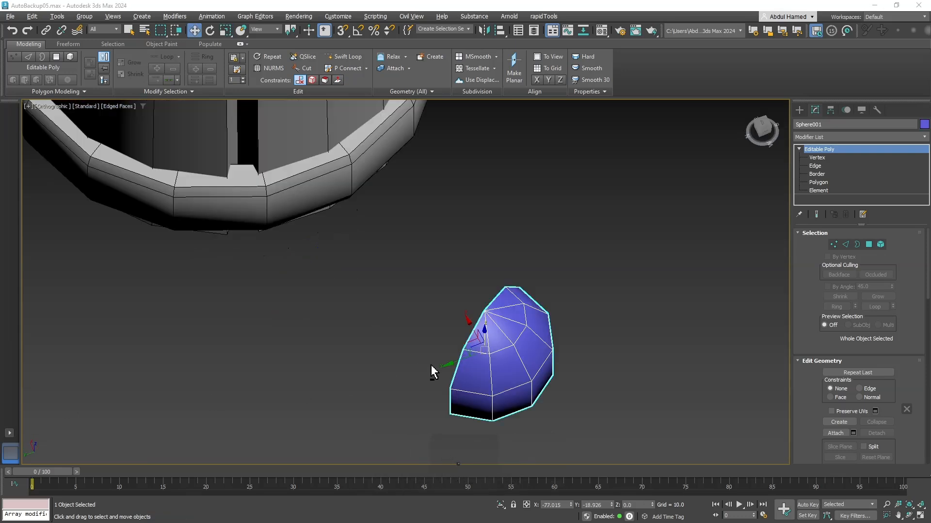
# Step: Move the half sphere up close to the front of the mug's lower band
pyautogui.keyDown('alt'); pyautogui.moveTo(470, 364); pyautogui.dragTo(481, 354, button='middle'); pyautogui.keyUp('alt')
pyautogui.moveTo(465, 350); pyautogui.dragTo(359, 266)
pyautogui.keyDown('alt'); pyautogui.moveTo(359, 266); pyautogui.dragTo(326, 243, button='middle'); pyautogui.keyUp('alt')
pyautogui.moveTo(326, 242); pyautogui.dragTo(326, 284, button='middle')
pyautogui.scroll(2, 326, 284)
# Step: Rotate the half sphere about -17.4° around Z so its flat side faces the lower band
pyautogui.press('e')
pyautogui.scroll(-2, 306, 160)
pyautogui.moveTo(305, 206); pyautogui.dragTo(307, 288, button='middle')
pyautogui.scroll(-4, 307, 286)
pyautogui.moveTo(294, 232); pyautogui.dragTo(322, 266, button='middle')
pyautogui.scroll(2, 298, 238)
pyautogui.scroll(-2, 301, 223)
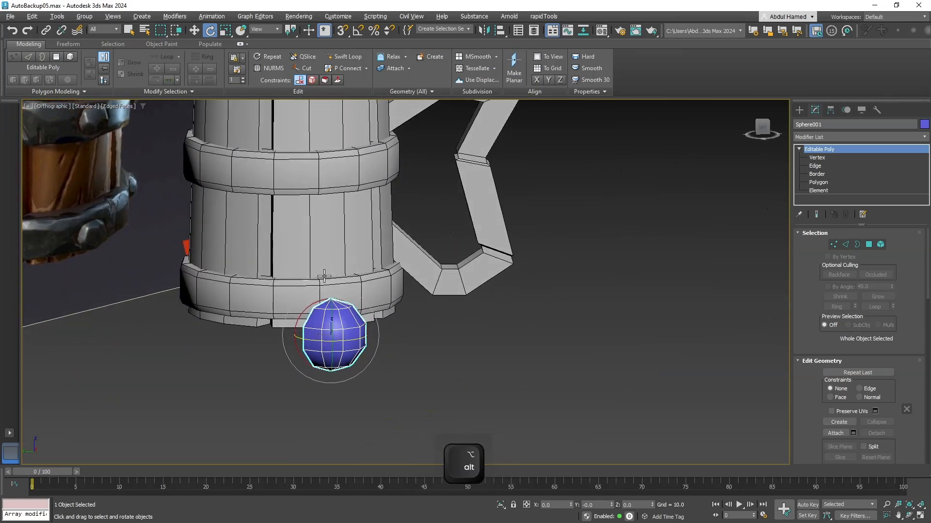
pyautogui.hotkey('alt', 'e')
pyautogui.moveTo(351, 336); pyautogui.dragTo(339, 341)
pyautogui.keyDown('alt'); pyautogui.moveTo(340, 341); pyautogui.dragTo(371, 377, button='middle'); pyautogui.keyUp('alt')
pyautogui.moveTo(345, 360); pyautogui.dragTo(343, 360)
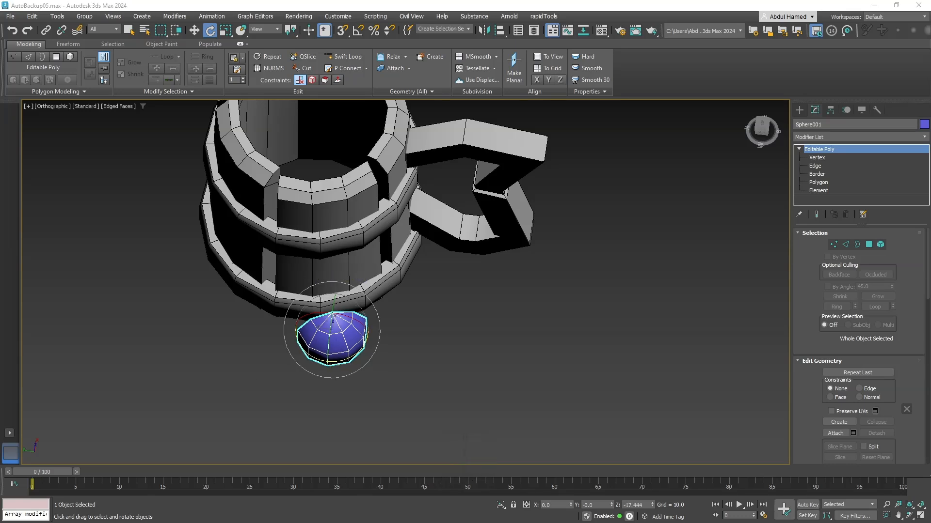
pyautogui.keyDown('alt'); pyautogui.moveTo(325, 380); pyautogui.dragTo(288, 328, button='middle'); pyautogui.keyUp('alt')
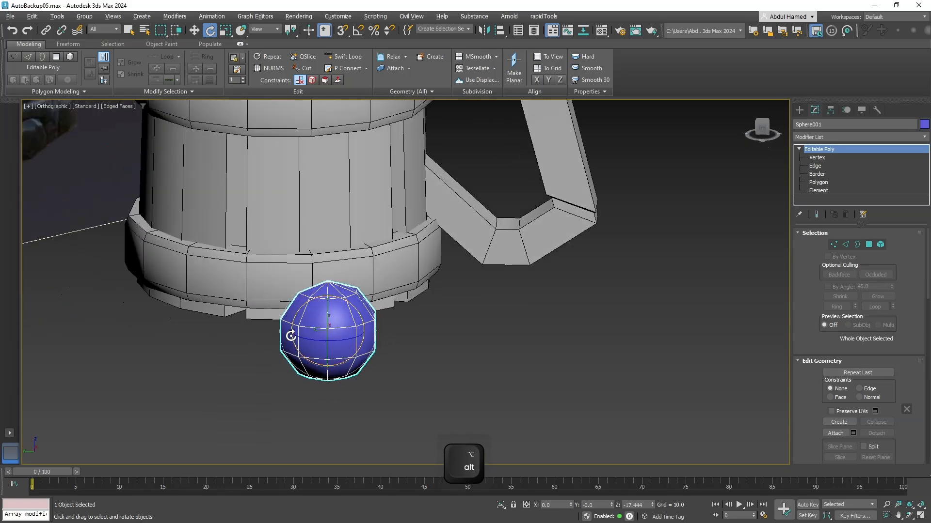
pyautogui.keyDown('alt'); pyautogui.moveTo(320, 239); pyautogui.dragTo(352, 389, button='middle'); pyautogui.keyUp('alt')
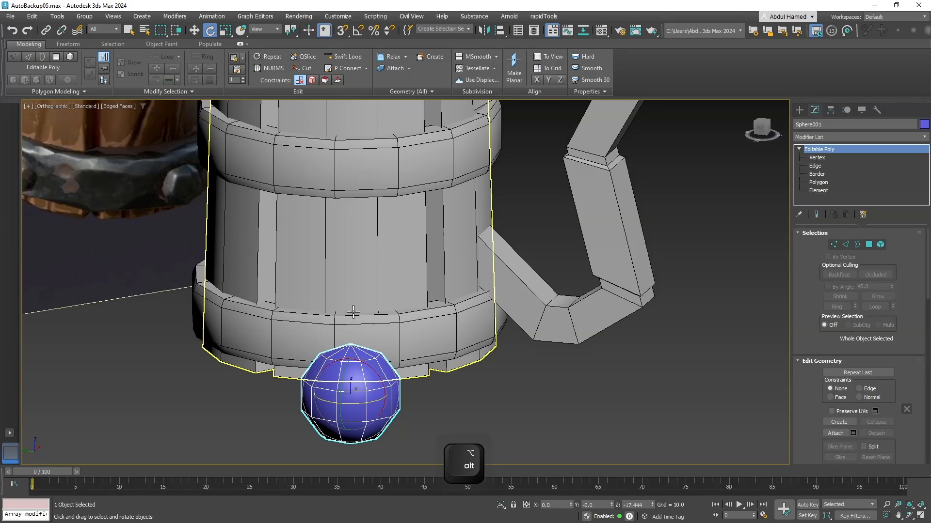
# Step: Raise the half sphere to the lower band and scale it down uniformly to about 42%
pyautogui.press('w')
pyautogui.moveTo(359, 378); pyautogui.dragTo(363, 325)
pyautogui.keyDown('alt'); pyautogui.moveTo(363, 325); pyautogui.dragTo(367, 380, button='middle'); pyautogui.keyUp('alt')
pyautogui.scroll(5, 326, 351)
pyautogui.press('r')
pyautogui.moveTo(369, 371); pyautogui.dragTo(334, 438)
pyautogui.scroll(-5, 410, 193)
pyautogui.moveTo(338, 212); pyautogui.dragTo(522, 326, button='middle')
pyautogui.keyDown('alt'); pyautogui.moveTo(522, 326); pyautogui.dragTo(491, 335, button='middle'); pyautogui.keyUp('alt')
pyautogui.keyDown('alt'); pyautogui.moveTo(491, 335); pyautogui.dragTo(547, 345, button='middle'); pyautogui.keyUp('alt')
pyautogui.scroll(3, 549, 345)
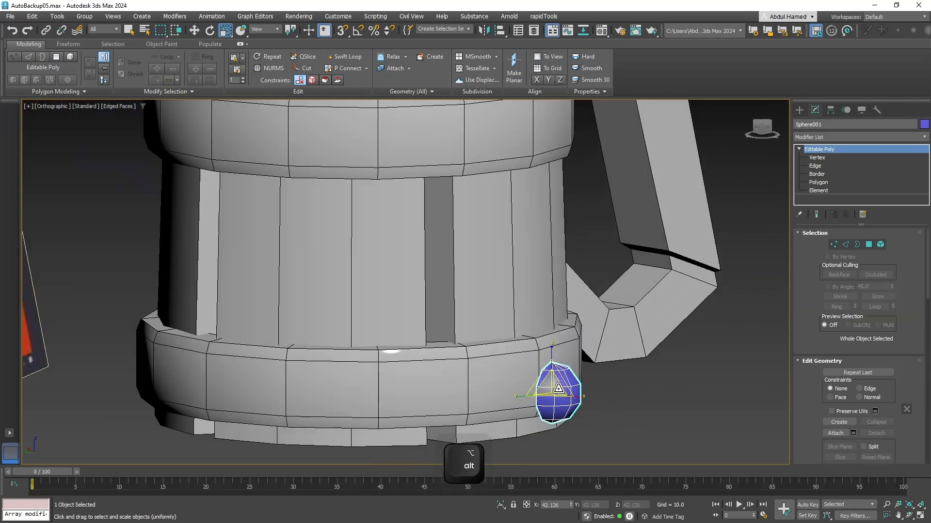
# Step: Raise the half sphere about 2.6 units to the middle of the lower band and shrink it slightly
pyautogui.press('w')
pyautogui.moveTo(553, 362); pyautogui.dragTo(554, 348)
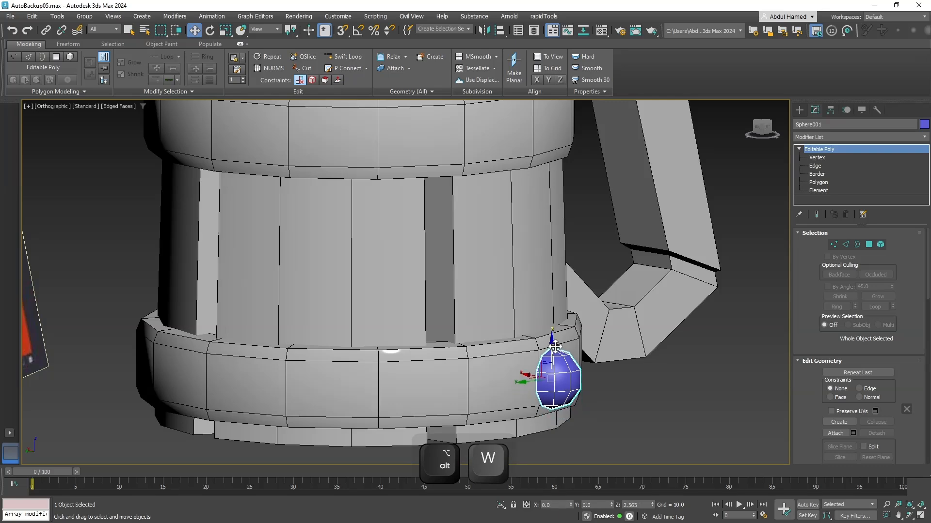
pyautogui.press('r')
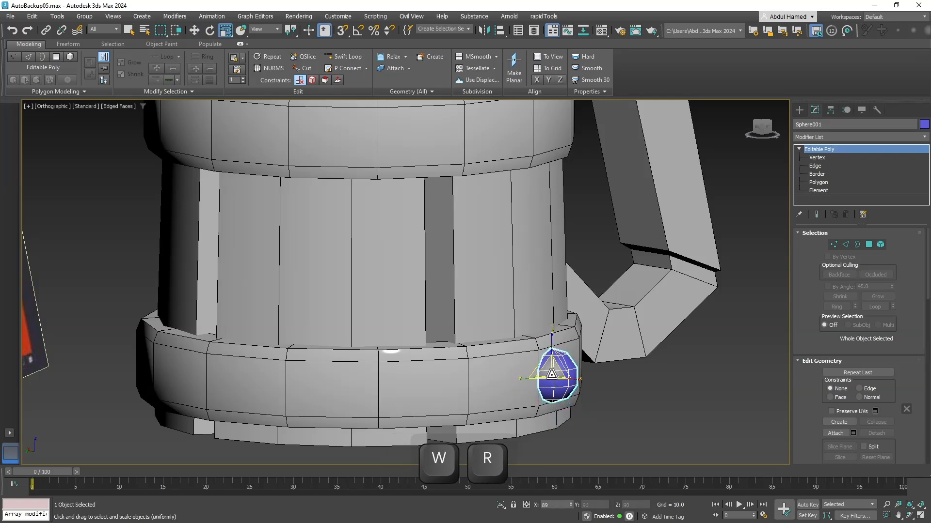
# Step: Push the half sphere horizontally against the lower band's outer face, using the View reference coordinate system
pyautogui.keyDown('alt'); pyautogui.moveTo(538, 388); pyautogui.dragTo(590, 339, button='middle'); pyautogui.keyUp('alt')
pyautogui.press('w')
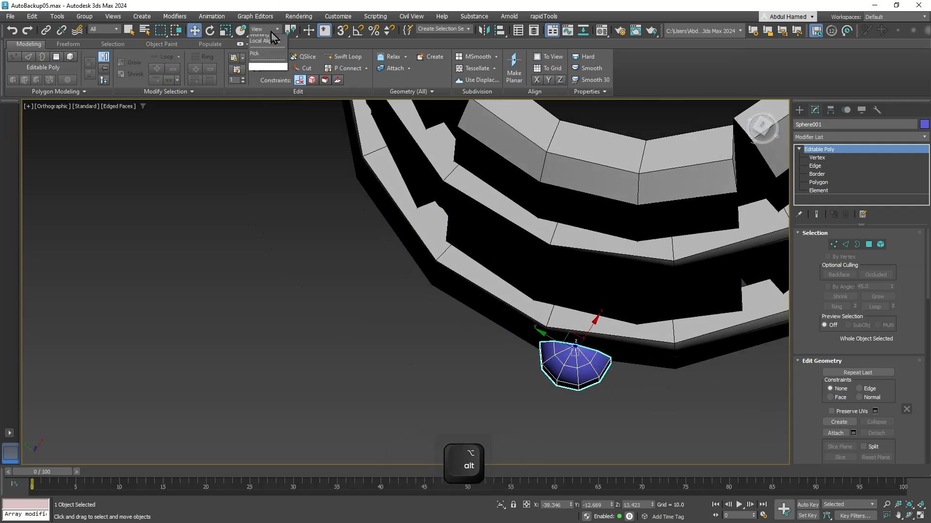
pyautogui.click(264, 68)
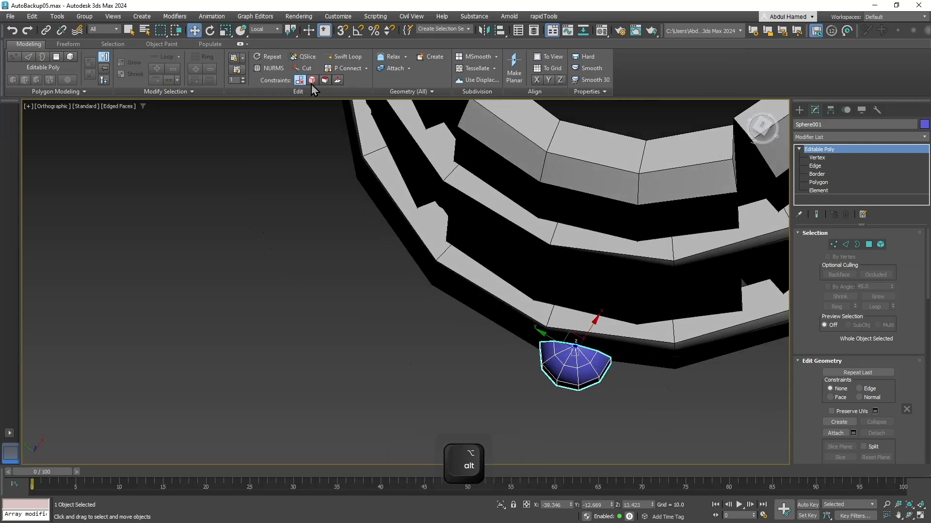
pyautogui.click(265, 29)
pyautogui.click(255, 37)
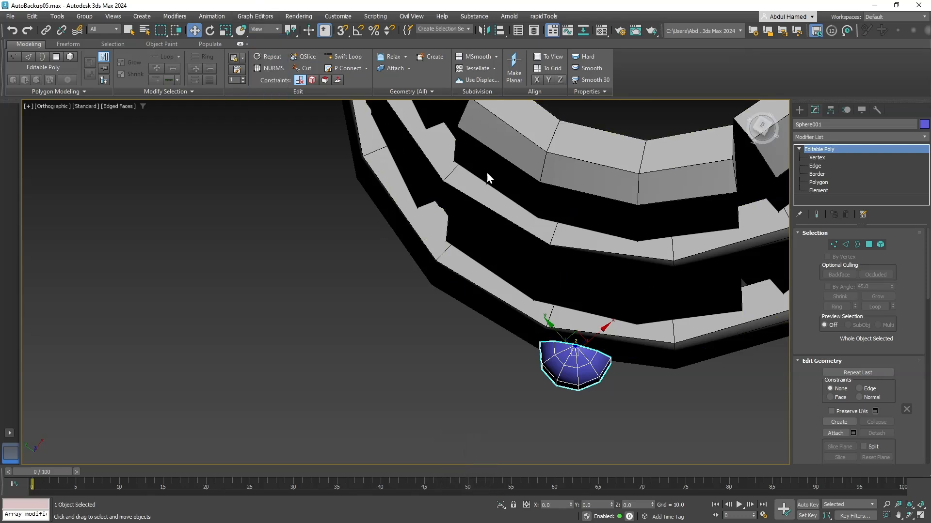
pyautogui.moveTo(573, 333); pyautogui.dragTo(580, 326)
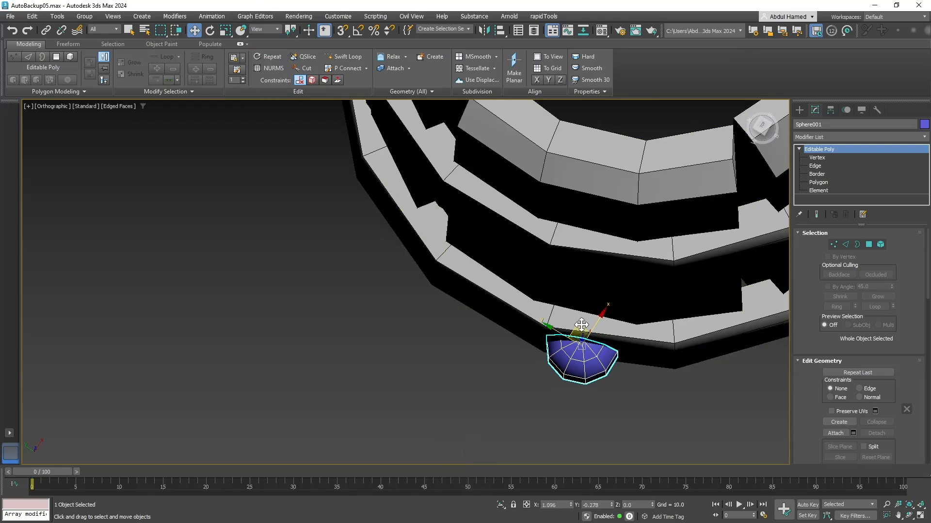
pyautogui.keyDown('alt'); pyautogui.moveTo(584, 343); pyautogui.dragTo(543, 368, button='middle'); pyautogui.keyUp('alt')
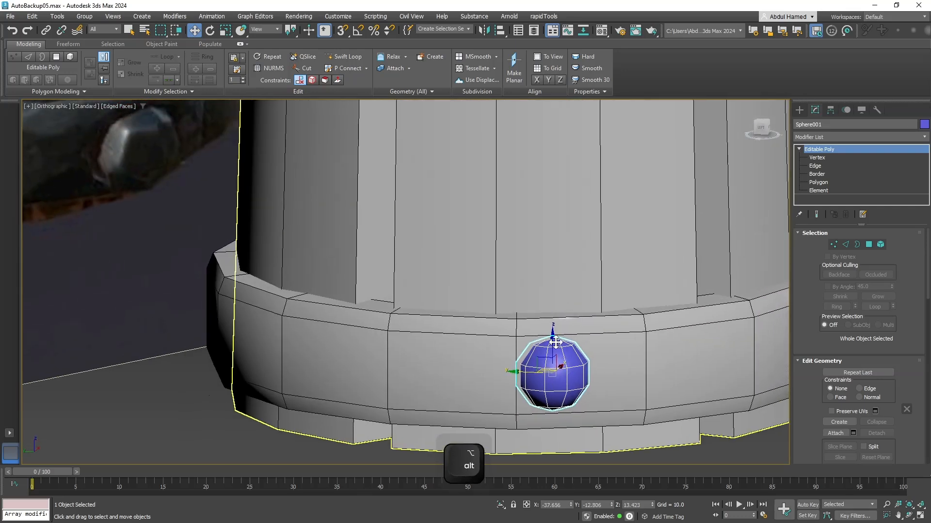
# Step: Rotate the half sphere around Z to about -11.4° to align it with the band's face
pyautogui.press('e')
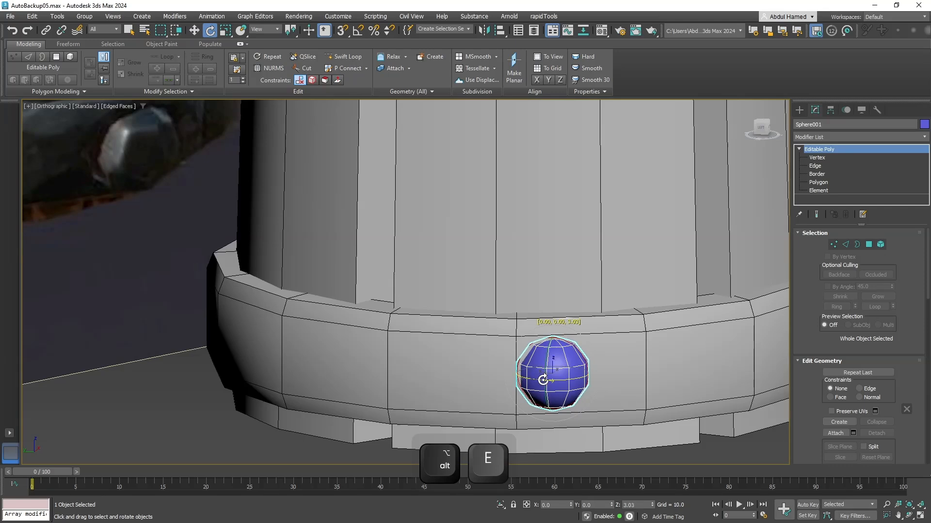
pyautogui.moveTo(546, 380); pyautogui.dragTo(546, 380)
pyautogui.keyDown('alt'); pyautogui.moveTo(553, 372); pyautogui.dragTo(552, 416, button='middle'); pyautogui.keyUp('alt')
pyautogui.scroll(-3, 501, 356)
pyautogui.keyDown('alt'); pyautogui.moveTo(441, 367); pyautogui.dragTo(487, 389, button='middle'); pyautogui.keyUp('alt')
pyautogui.scroll(-4, 523, 224)
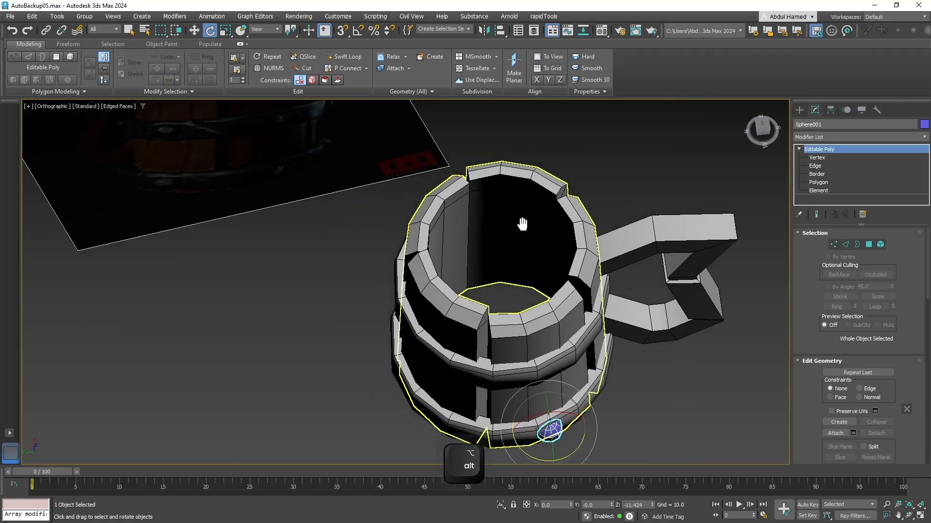
pyautogui.scroll(8, 483, 249)
pyautogui.keyDown('alt'); pyautogui.moveTo(483, 249); pyautogui.dragTo(488, 193, button='middle'); pyautogui.keyUp('alt')
pyautogui.keyDown('alt'); pyautogui.moveTo(562, 303); pyautogui.dragTo(595, 289, button='middle'); pyautogui.keyUp('alt')
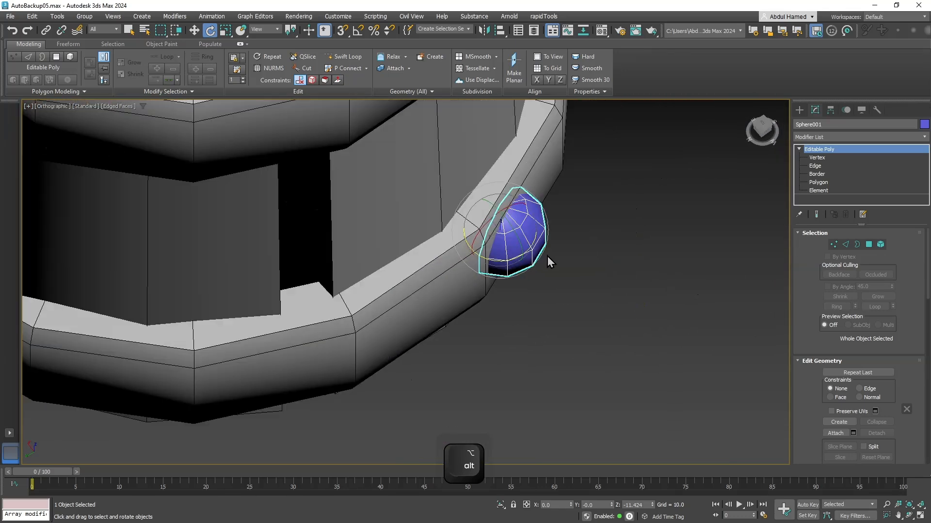
# Step: Flatten the half sphere to about 81% along its X axis, using the Local reference coordinate system
pyautogui.press('r')
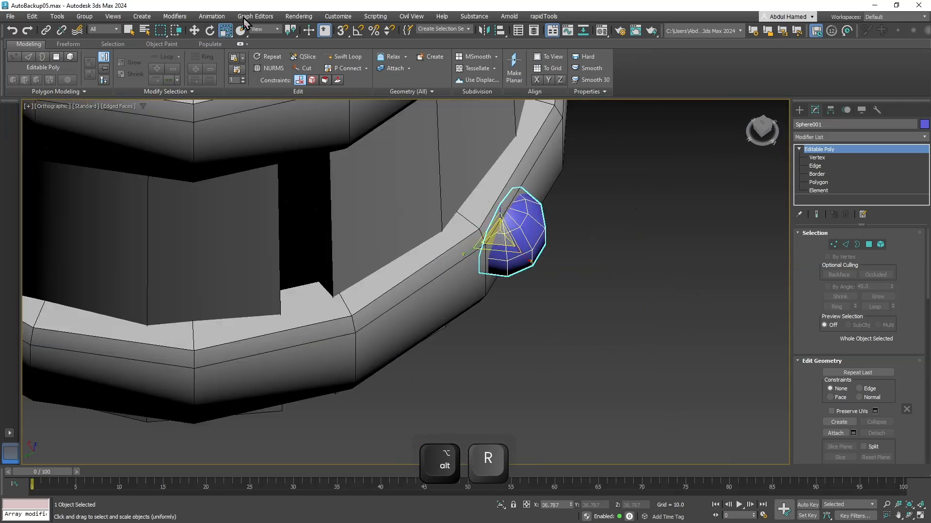
pyautogui.click(264, 29)
pyautogui.click(272, 67)
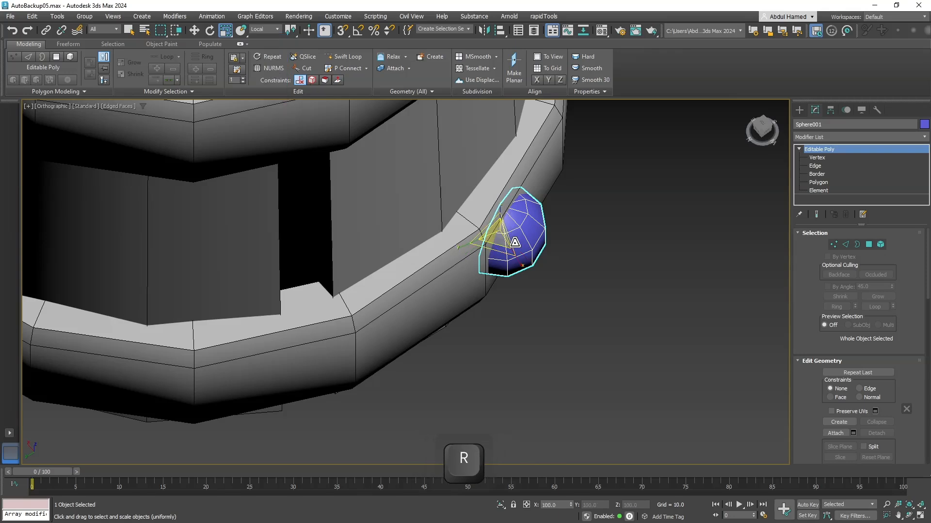
pyautogui.keyDown('alt'); pyautogui.moveTo(565, 243); pyautogui.dragTo(508, 269, button='middle'); pyautogui.keyUp('alt')
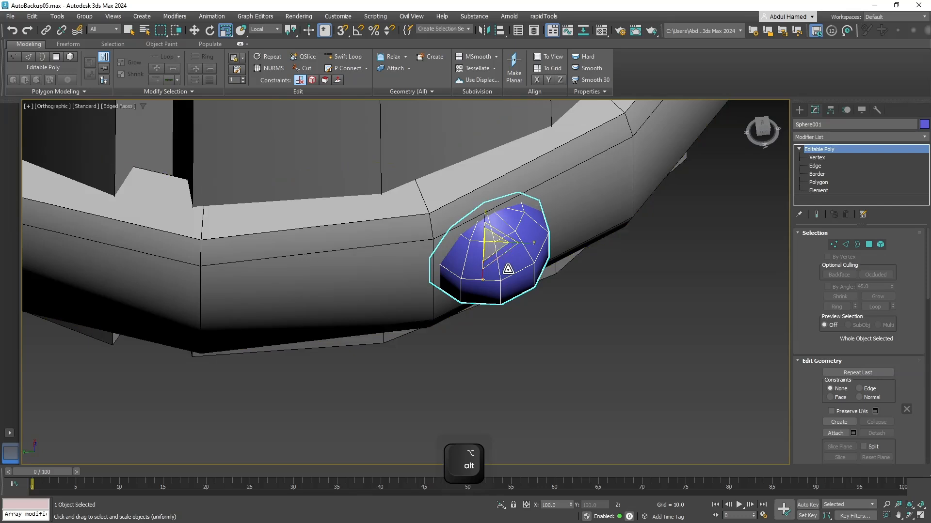
pyautogui.moveTo(482, 275); pyautogui.dragTo(474, 266)
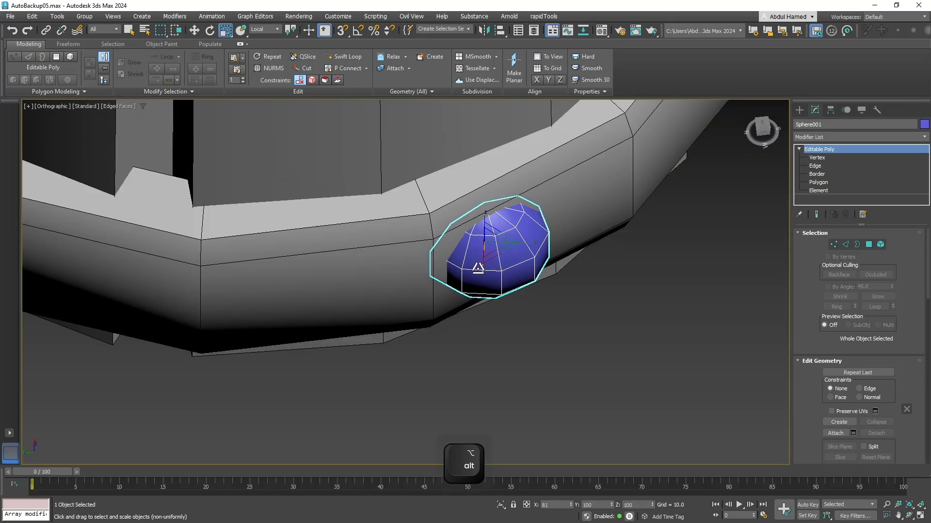
# Step: Undo the X-axis flattening of the half sphere and rotate only its pivot around Z to about 22.1°
pyautogui.hotkey('ctrl', 'z')
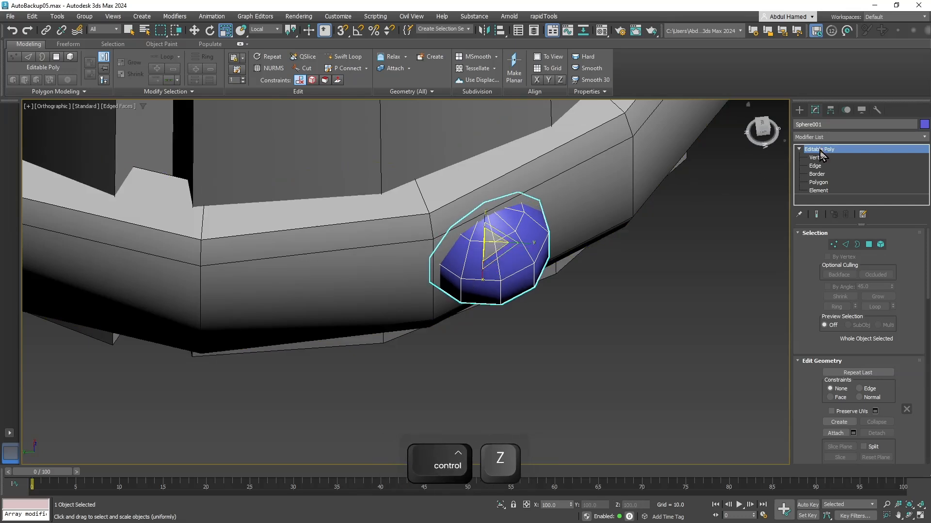
pyautogui.hotkey('ctrl', 'alt', 'z')
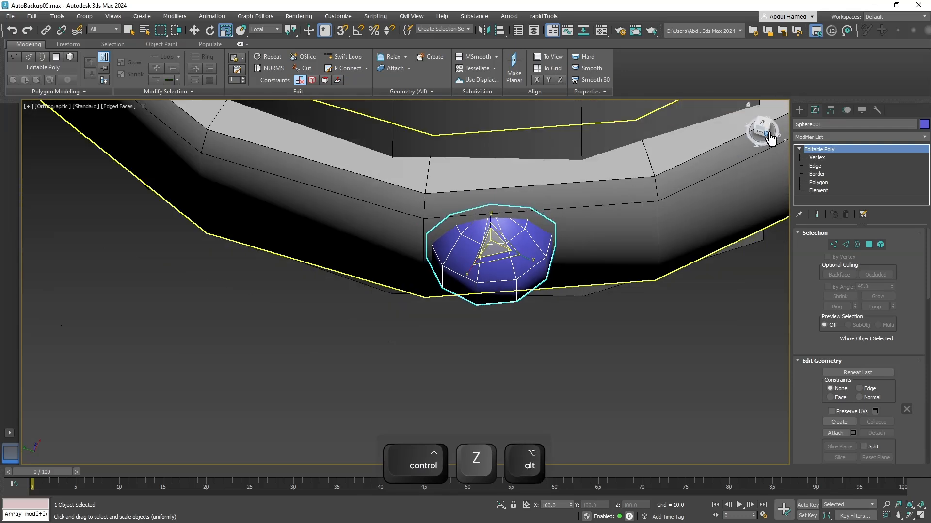
pyautogui.click(830, 110)
pyautogui.click(858, 177)
pyautogui.press('e')
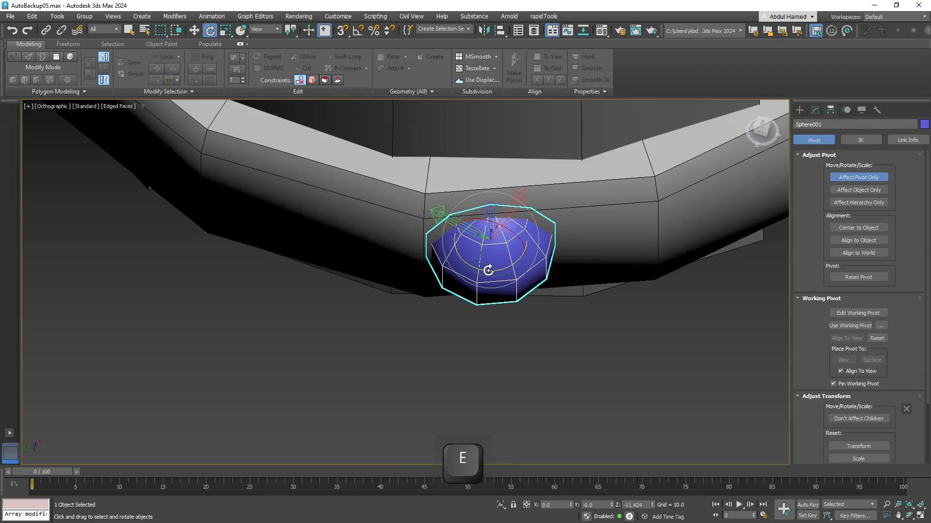
pyautogui.moveTo(499, 271); pyautogui.dragTo(521, 281)
# Step: Fine-tune the pivot's Z rotation to about 24.5° in the Top view so it lines up with the half sphere's flat face
pyautogui.keyDown('alt'); pyautogui.moveTo(521, 280); pyautogui.dragTo(441, 179, button='middle'); pyautogui.keyUp('alt')
pyautogui.press('t')
pyautogui.press('z')
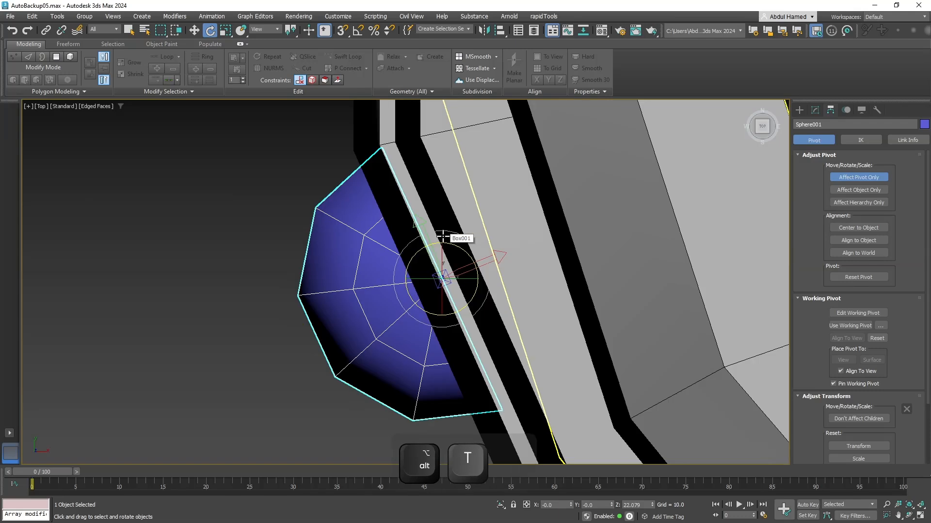
pyautogui.moveTo(426, 270); pyautogui.dragTo(371, 270, button='middle')
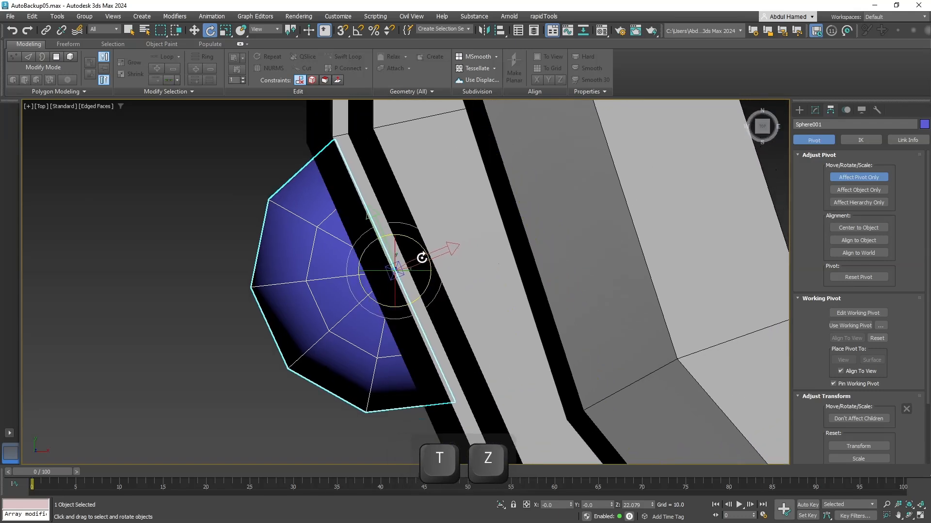
pyautogui.moveTo(424, 257); pyautogui.dragTo(433, 248)
pyautogui.click(872, 178)
# Step: Move the half sphere slightly along its own X axis against the band's face, using the Local reference coordinate system
pyautogui.moveTo(484, 257)
pyautogui.keyDown('alt'); pyautogui.mouseDown(button='middle')
pyautogui.moveTo(499, 251)
pyautogui.moveTo(488, 249)
pyautogui.mouseUp(button='middle'); pyautogui.keyUp('alt')
pyautogui.press('r')
pyautogui.keyDown('alt'); pyautogui.moveTo(424, 291); pyautogui.dragTo(391, 328, button='middle'); pyautogui.keyUp('alt')
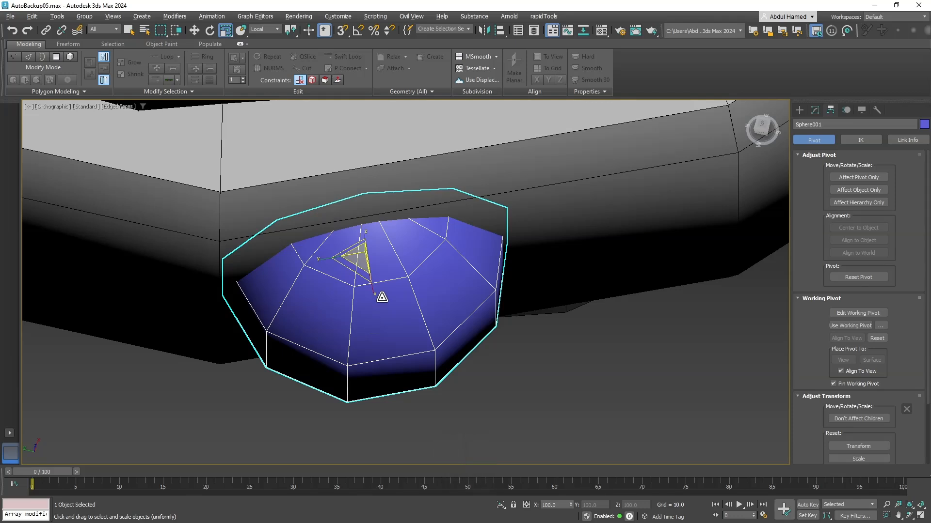
pyautogui.press('alt')
pyautogui.keyDown('alt'); pyautogui.moveTo(357, 277); pyautogui.dragTo(417, 266, button='middle'); pyautogui.keyUp('alt')
pyautogui.press('w')
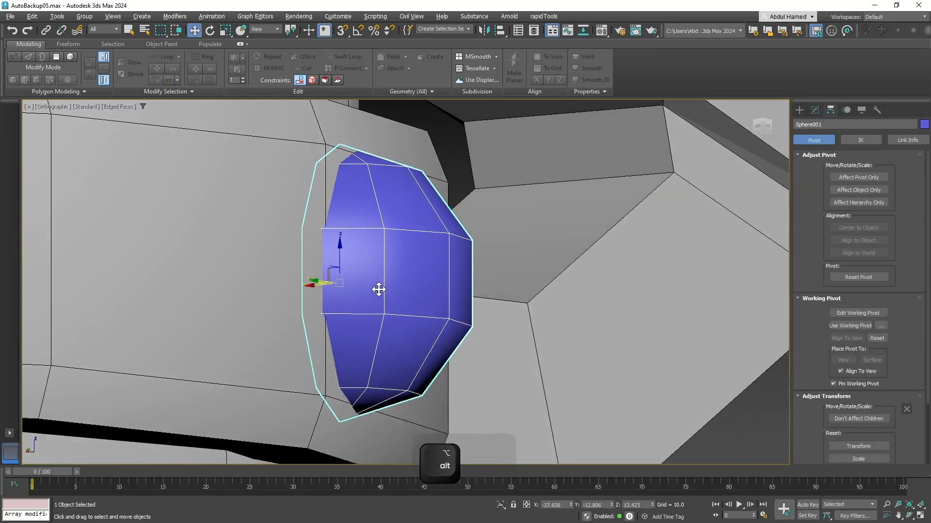
pyautogui.keyDown('alt'); pyautogui.moveTo(380, 289); pyautogui.dragTo(310, 340, button='middle'); pyautogui.keyUp('alt')
pyautogui.click(265, 29)
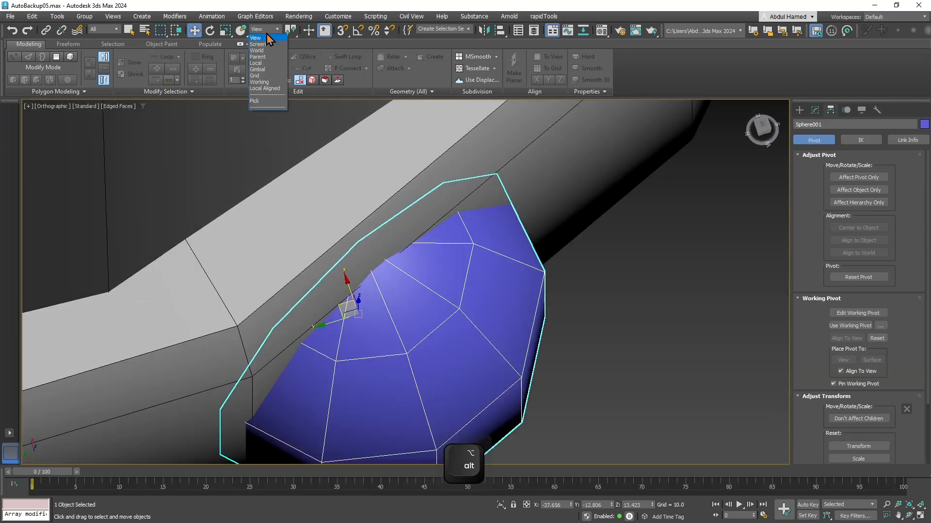
pyautogui.click(268, 64)
pyautogui.moveTo(336, 291); pyautogui.dragTo(349, 299)
# Step: Flatten the half sphere on the lower band to about 68% along its local X axis
pyautogui.scroll(-5, 432, 217)
pyautogui.keyDown('alt'); pyautogui.moveTo(493, 251); pyautogui.dragTo(478, 191, button='middle'); pyautogui.keyUp('alt')
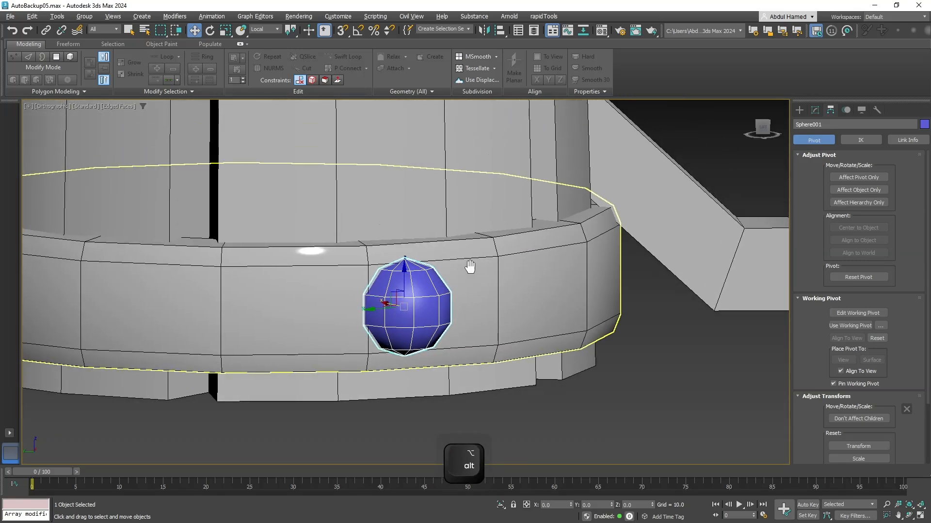
pyautogui.scroll(-5, 469, 263)
pyautogui.keyDown('alt'); pyautogui.moveTo(442, 270); pyautogui.dragTo(458, 288, button='middle'); pyautogui.keyUp('alt')
pyautogui.click(439, 190)
pyautogui.keyDown('alt'); pyautogui.moveTo(438, 190); pyautogui.dragTo(409, 411, button='middle'); pyautogui.keyUp('alt')
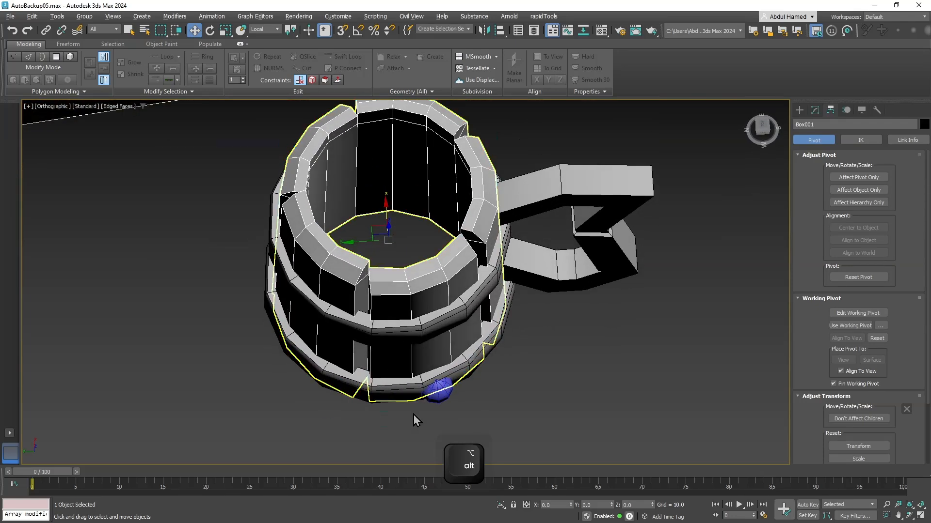
pyautogui.click(438, 390)
pyautogui.press('r')
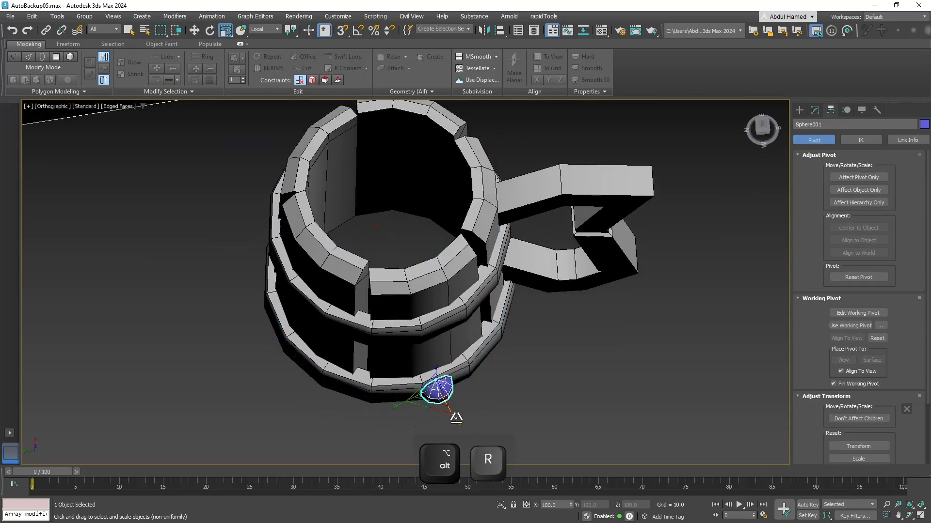
pyautogui.moveTo(446, 413); pyautogui.dragTo(452, 407)
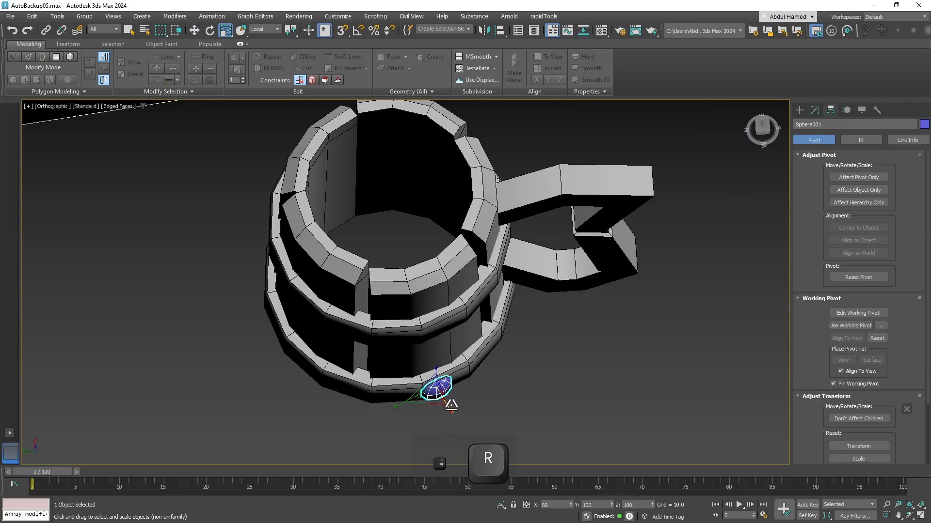
# Step: Examine the flattened half sphere's fit and placement on the lower band from several angles
pyautogui.press('r')
pyautogui.keyDown('alt'); pyautogui.moveTo(449, 406); pyautogui.dragTo(441, 349, button='middle'); pyautogui.keyUp('alt')
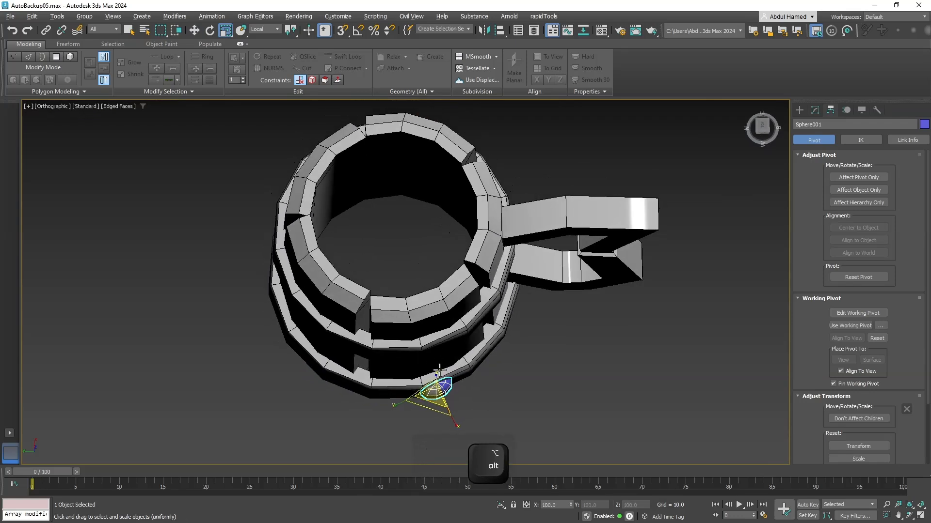
pyautogui.press('r')
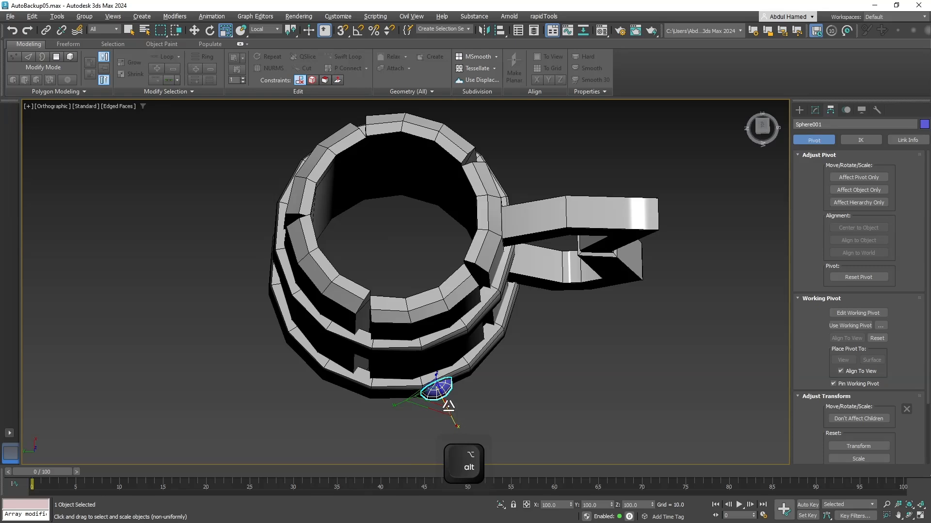
pyautogui.keyDown('alt'); pyautogui.moveTo(448, 406); pyautogui.dragTo(436, 388, button='middle'); pyautogui.keyUp('alt')
pyautogui.moveTo(431, 369); pyautogui.dragTo(430, 371)
pyautogui.press('r')
pyautogui.keyDown('alt'); pyautogui.moveTo(453, 395); pyautogui.dragTo(456, 392, button='middle'); pyautogui.keyUp('alt')
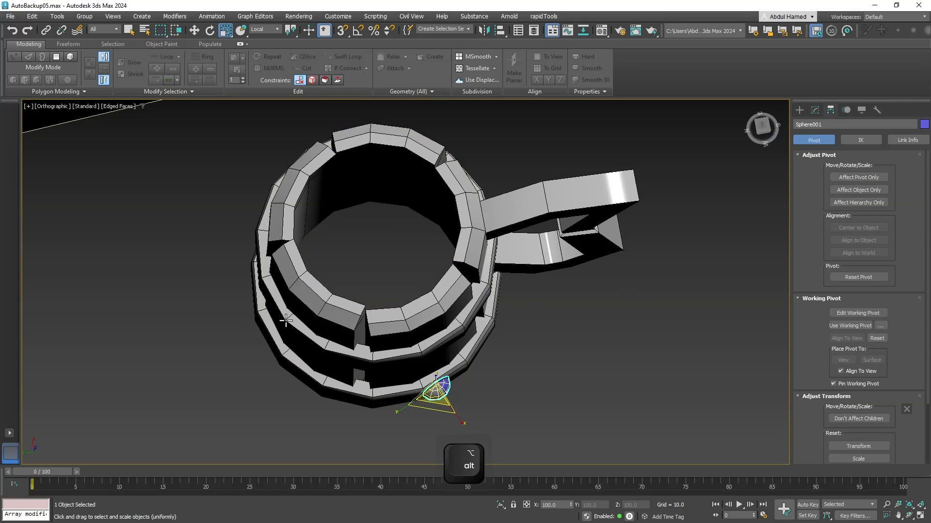
pyautogui.keyDown('alt'); pyautogui.moveTo(290, 316); pyautogui.dragTo(370, 322, button='middle'); pyautogui.keyUp('alt')
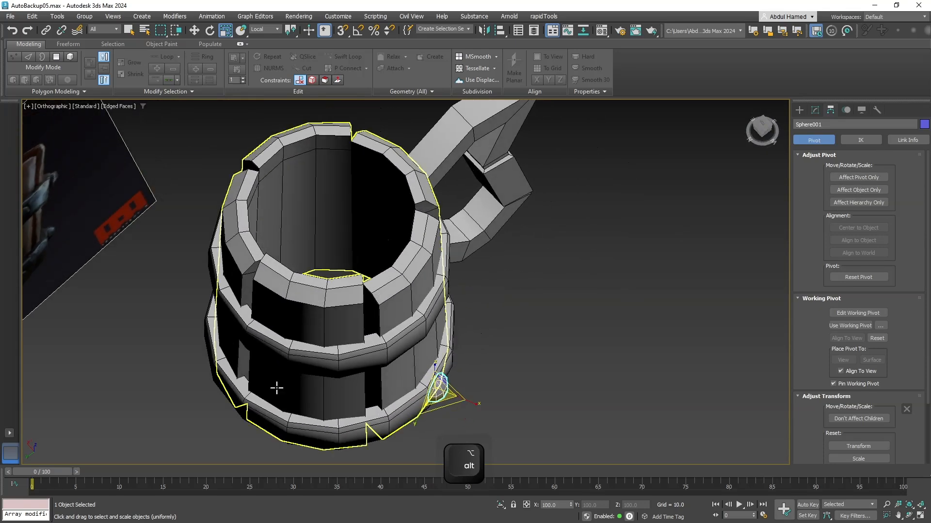
pyautogui.keyDown('alt'); pyautogui.moveTo(550, 295); pyautogui.dragTo(513, 357, button='middle'); pyautogui.keyUp('alt')
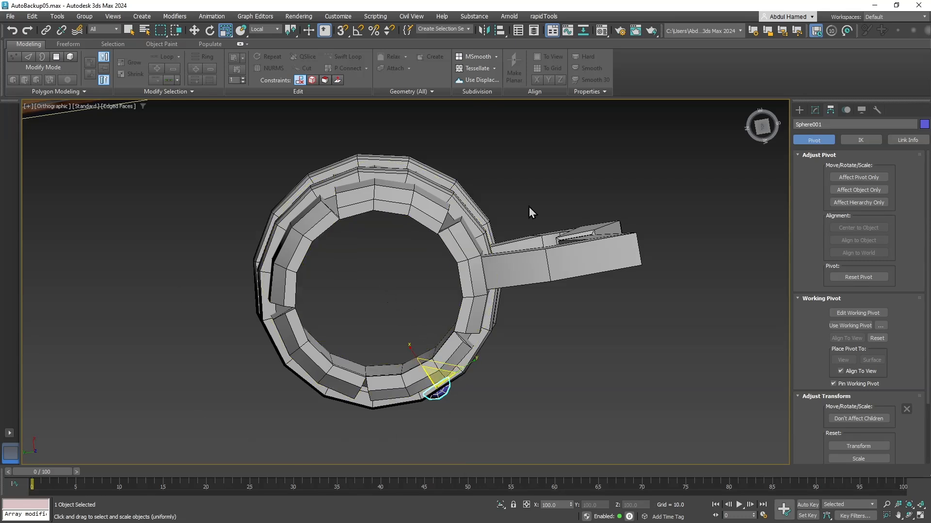
# Step: Enable Affect Pivot Only for the half sphere and turn on 3D snapping with the Pivot snap
pyautogui.click(857, 178)
pyautogui.moveTo(344, 34); pyautogui.dragTo(342, 82)
pyautogui.rightClick(344, 34)
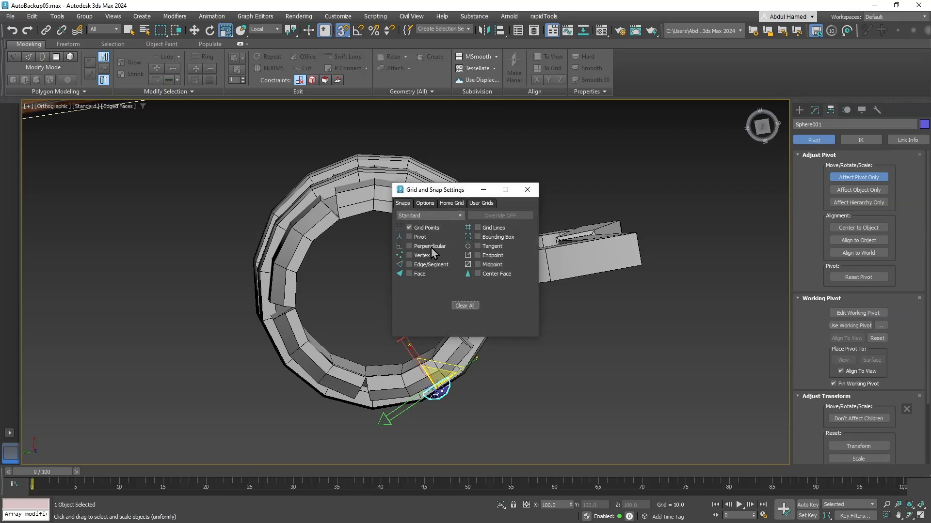
pyautogui.click(526, 191)
# Step: Move the half sphere's pivot to the mug's centre, snapping it to the mug body's pivot, and finish pivot editing
pyautogui.keyDown('alt'); pyautogui.moveTo(420, 306); pyautogui.dragTo(430, 288, button='middle'); pyautogui.keyUp('alt')
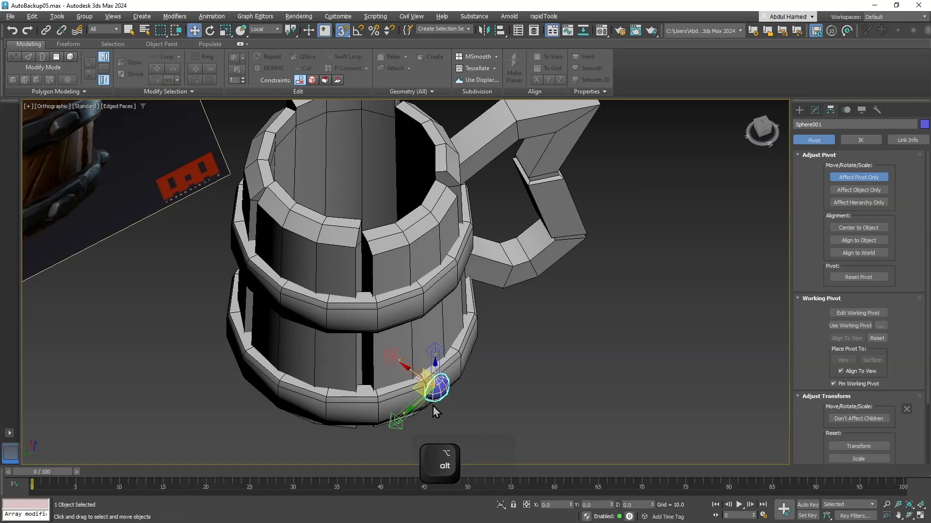
pyautogui.press('w')
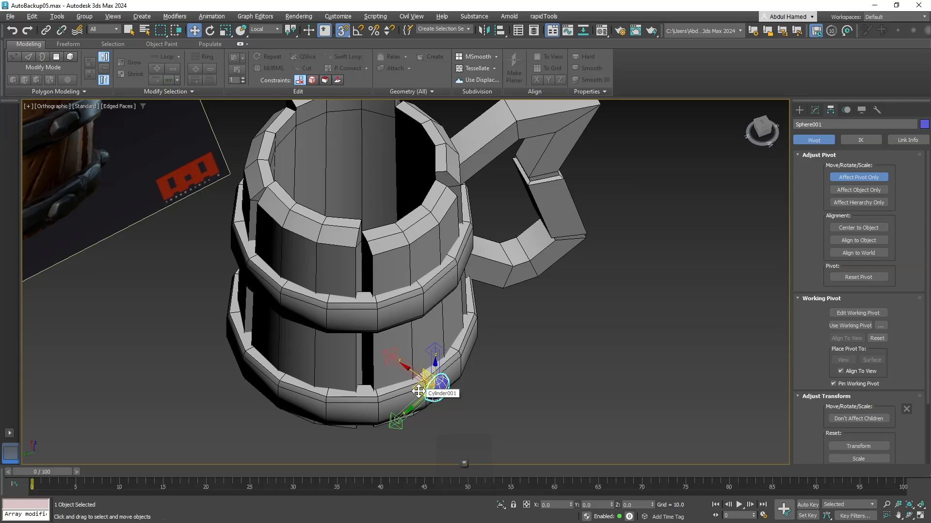
pyautogui.moveTo(408, 383); pyautogui.dragTo(345, 244)
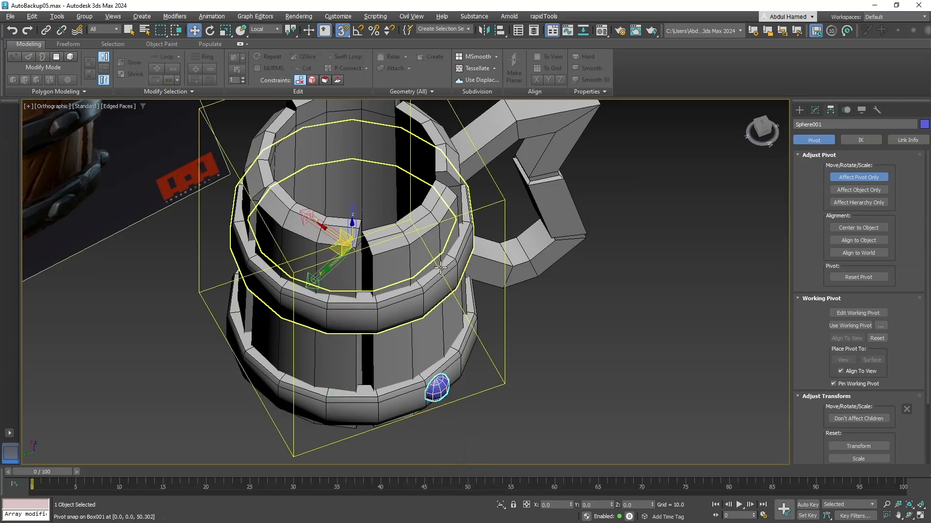
pyautogui.keyDown('alt'); pyautogui.moveTo(448, 270); pyautogui.dragTo(437, 310, button='middle'); pyautogui.keyUp('alt')
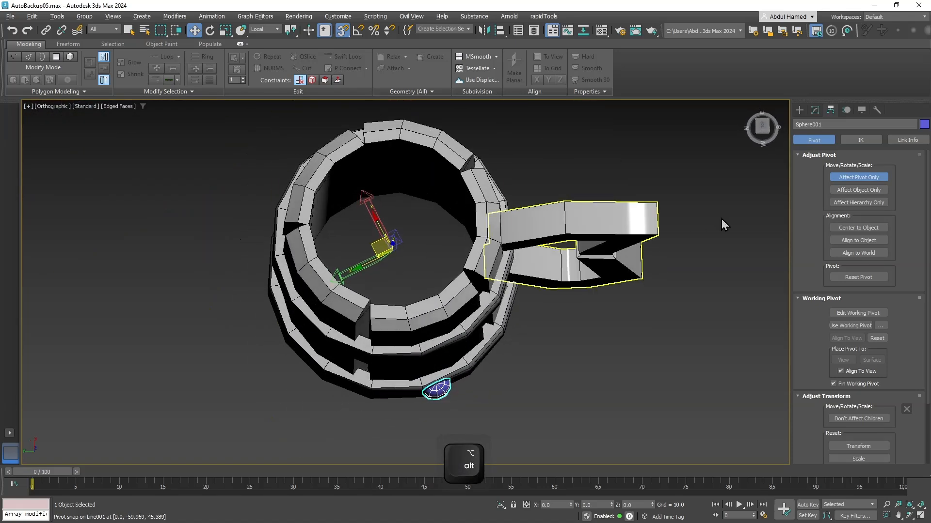
pyautogui.click(860, 178)
pyautogui.keyDown('alt'); pyautogui.moveTo(509, 249); pyautogui.dragTo(491, 272, button='middle'); pyautogui.keyUp('alt')
pyautogui.press('e')
pyautogui.moveTo(384, 265)
pyautogui.mouseDown()
pyautogui.moveTo(361, 272)
pyautogui.moveTo(388, 272)
pyautogui.moveTo(315, 279)
pyautogui.mouseUp()
pyautogui.hotkey('ctrl', 'z')
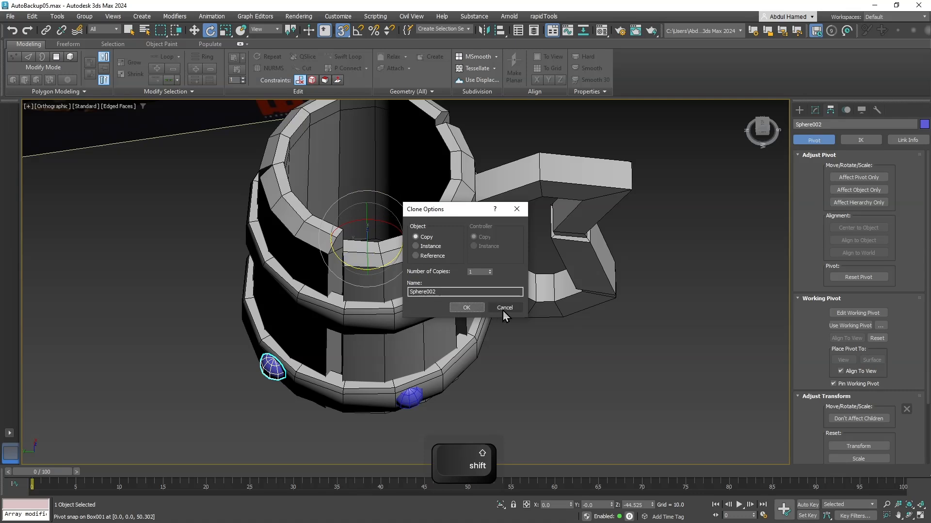
pyautogui.click(505, 309)
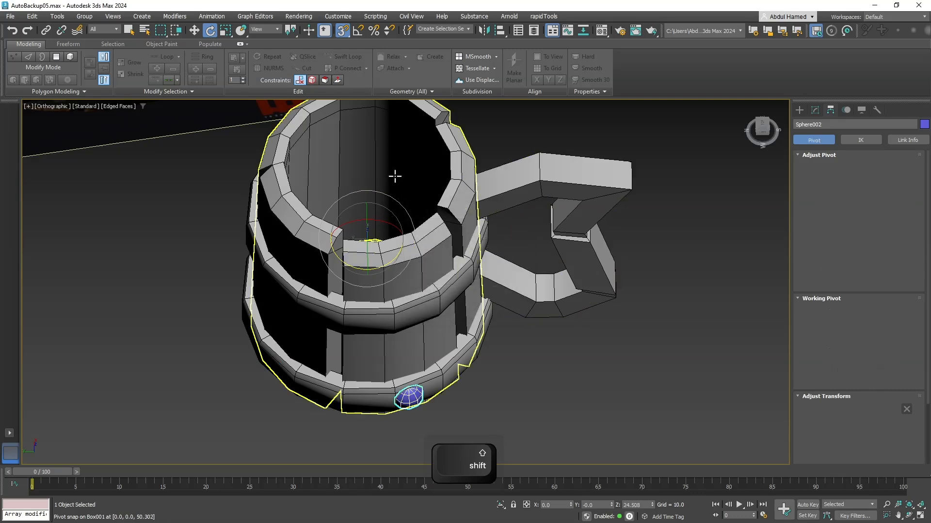
# Step: Turn on angle snapping for rotations
pyautogui.click(357, 31)
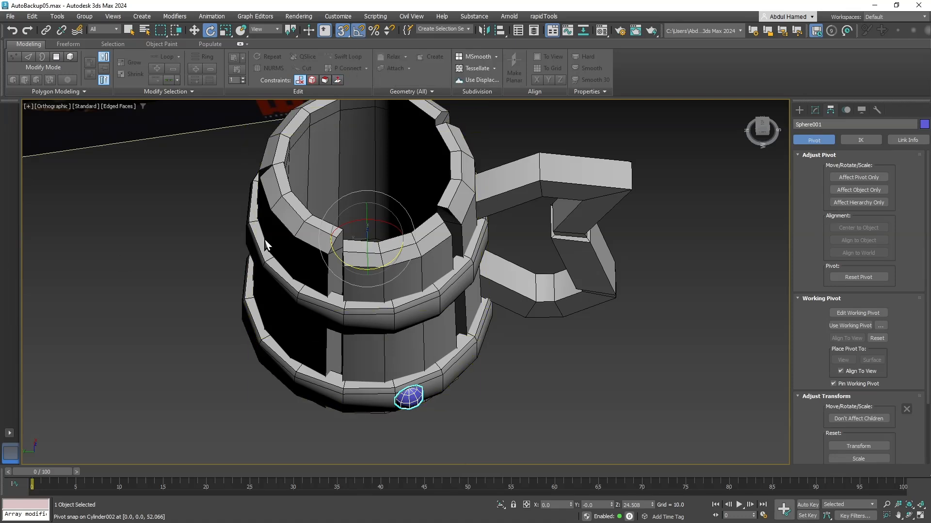
pyautogui.keyDown('alt'); pyautogui.moveTo(395, 286); pyautogui.dragTo(503, 291, button='middle'); pyautogui.keyUp('alt')
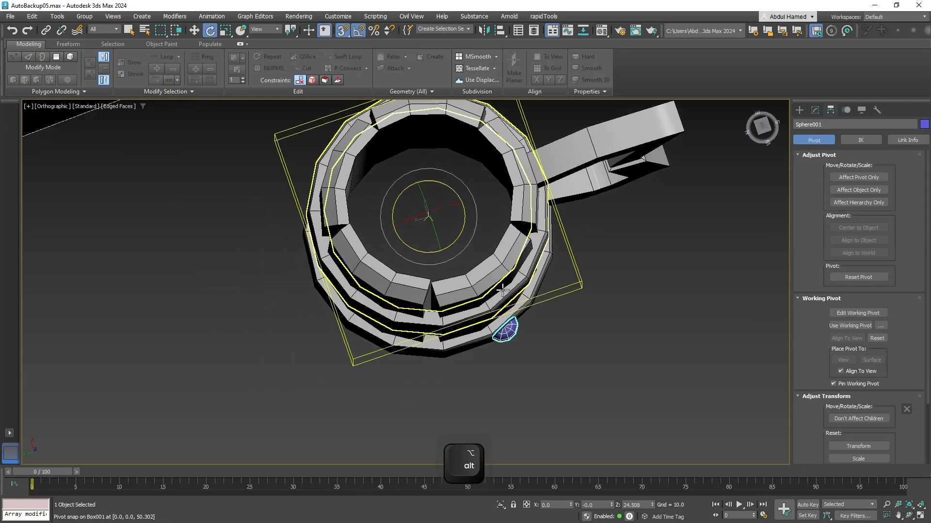
# Step: Try to clone the half sphere around the mug's vertical axis as 4 copies at 80° intervals
pyautogui.press('e')
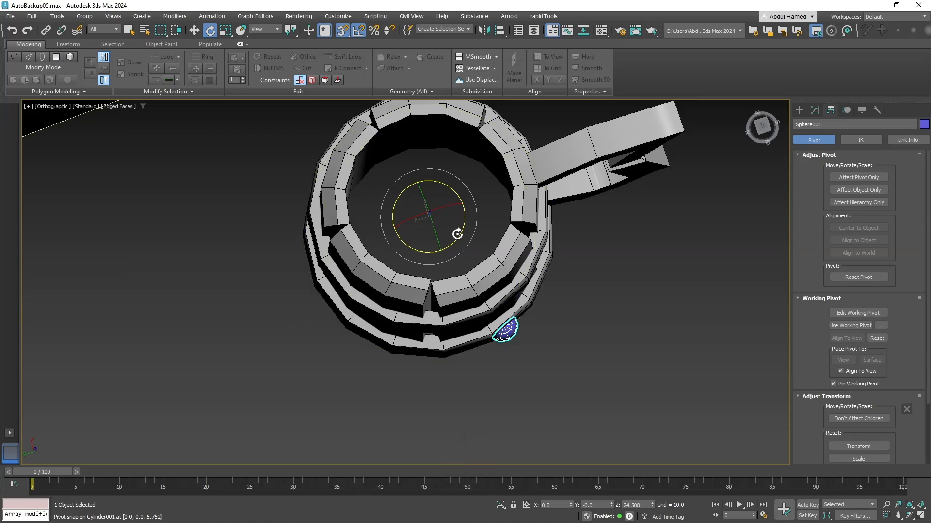
pyautogui.keyDown('shift'); pyautogui.moveTo(458, 234); pyautogui.dragTo(428, 261); pyautogui.keyUp('shift')
pyautogui.click(491, 271)
pyautogui.click(491, 272)
pyautogui.click(491, 271)
pyautogui.click(464, 308)
pyautogui.keyDown('alt'); pyautogui.moveTo(413, 311); pyautogui.dragTo(191, 284, button='middle'); pyautogui.keyUp('alt')
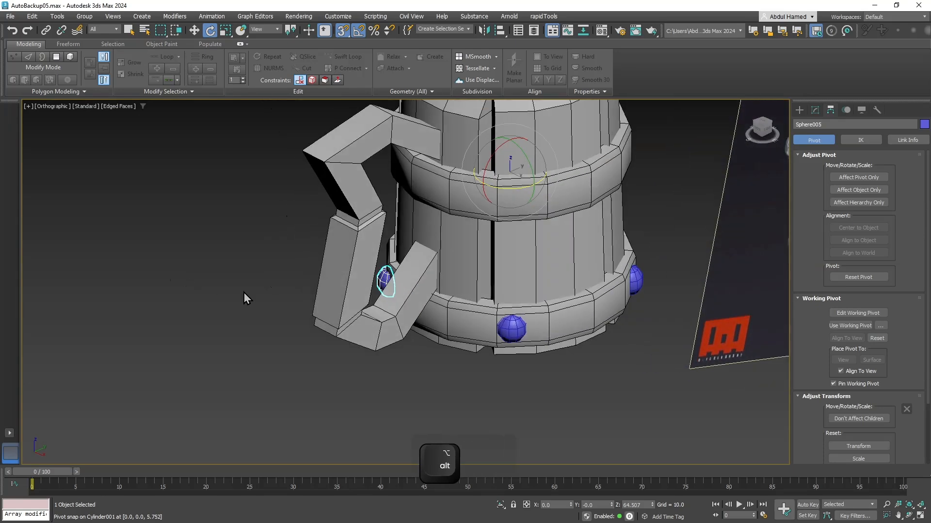
pyautogui.hotkey('ctrl', 'z')
# Step: Open the Windows Calculator to work out the rotation angle between the rivets
pyautogui.moveTo(295, 318)
pyautogui.keyDown('alt'); pyautogui.mouseDown(button='middle')
pyautogui.moveTo(432, 307)
pyautogui.moveTo(362, 288)
pyautogui.mouseUp(button='middle'); pyautogui.keyUp('alt')
pyautogui.press('super')
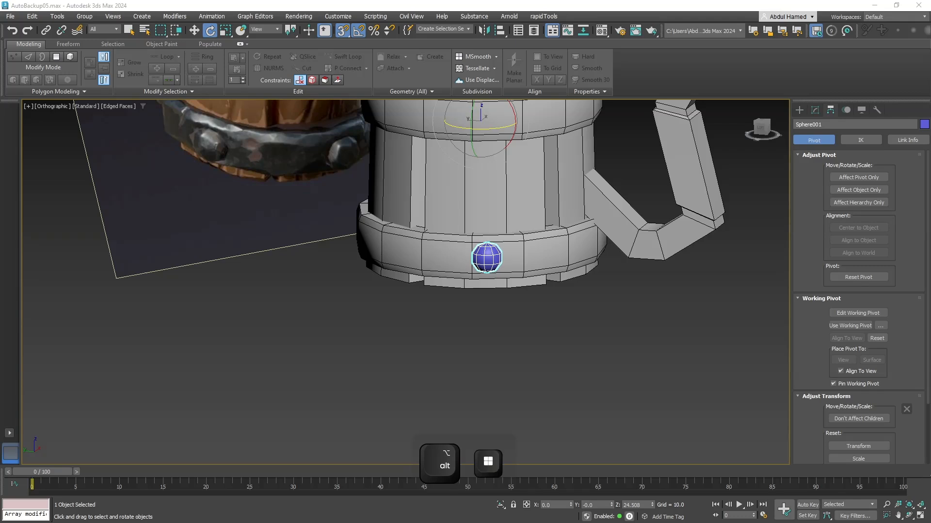
pyautogui.write('cal')
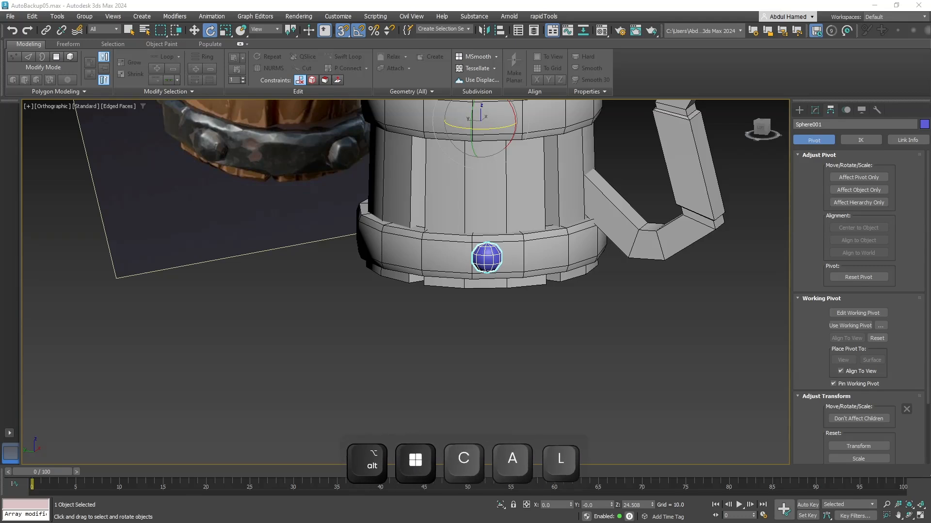
pyautogui.press('Return')
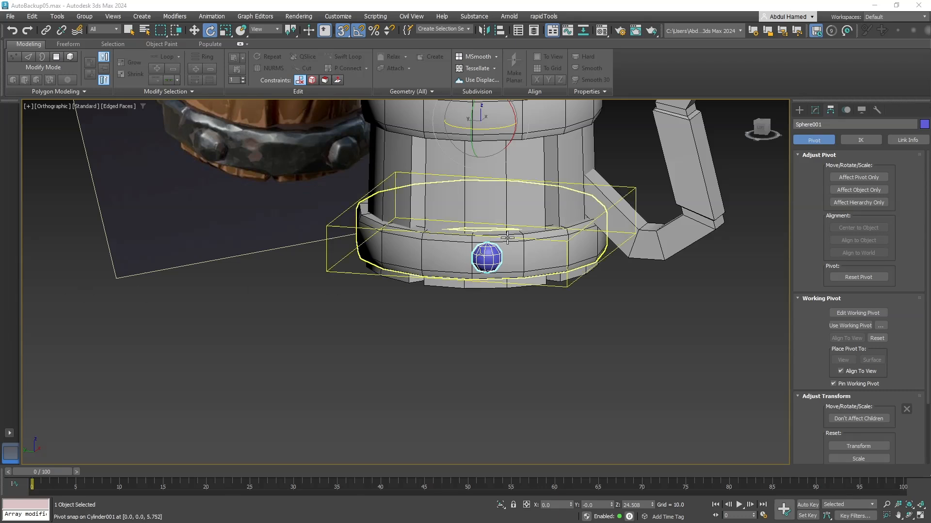
# Step: Clone the half sphere around the mug's vertical axis as 4 copies at 75° intervals
pyautogui.keyDown('alt'); pyautogui.moveTo(427, 211); pyautogui.dragTo(448, 277, button='middle'); pyautogui.keyUp('alt')
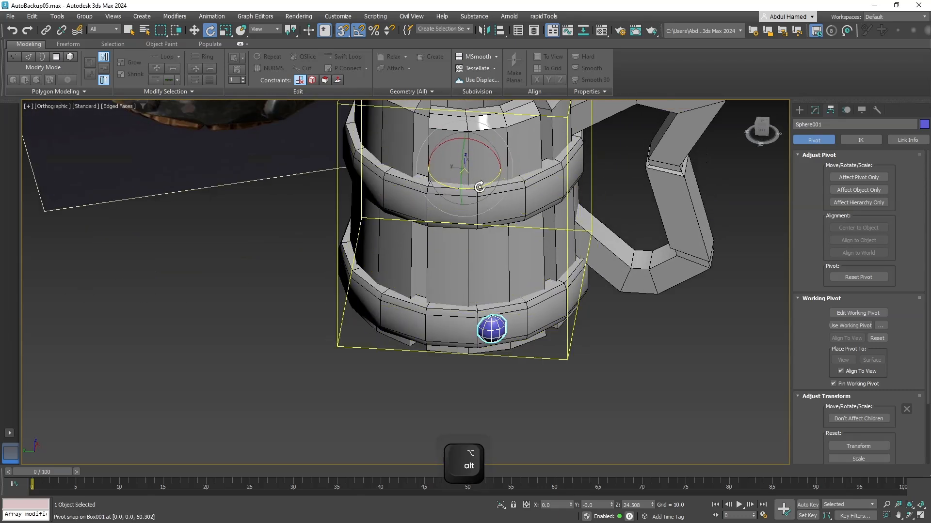
pyautogui.keyDown('shift'); pyautogui.moveTo(485, 185); pyautogui.dragTo(450, 192); pyautogui.keyUp('shift')
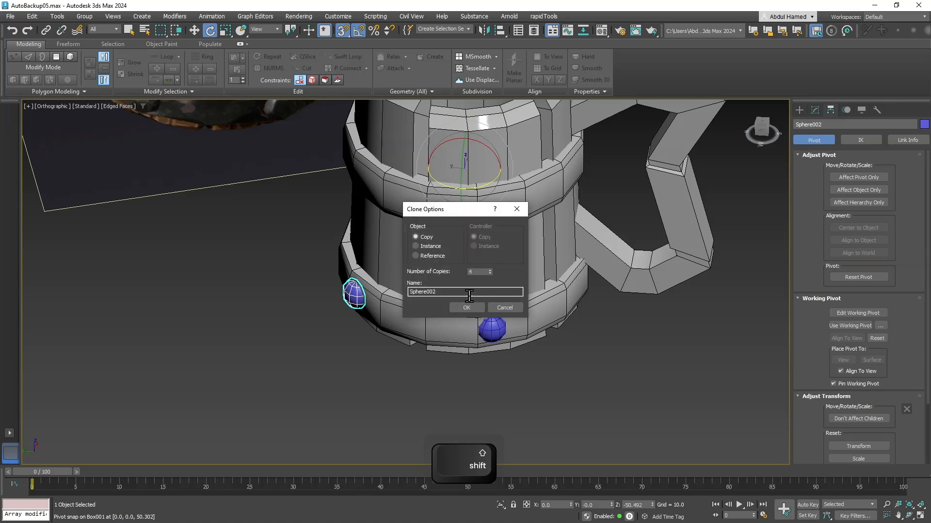
pyautogui.click(466, 309)
# Step: Turn off object snapping and try to rotate one rivet around the mug's vertical axis to adjust its spacing
pyautogui.moveTo(467, 310)
pyautogui.keyDown('alt'); pyautogui.mouseDown(button='middle')
pyautogui.moveTo(351, 272)
pyautogui.moveTo(327, 253)
pyautogui.moveTo(291, 264)
pyautogui.moveTo(268, 287)
pyautogui.moveTo(274, 324)
pyautogui.moveTo(176, 349)
pyautogui.moveTo(291, 357)
pyautogui.moveTo(258, 364)
pyautogui.moveTo(404, 400)
pyautogui.mouseUp(button='middle'); pyautogui.keyUp('alt')
pyautogui.scroll(4, 404, 401)
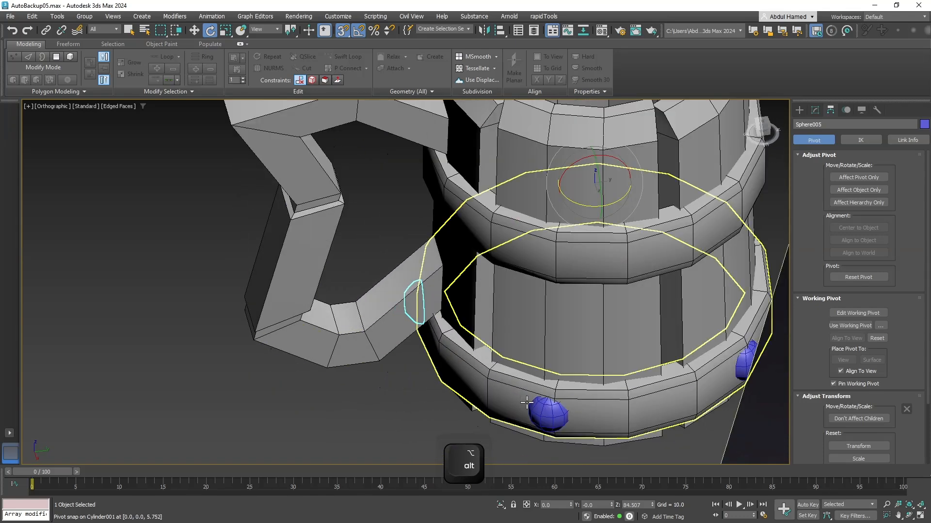
pyautogui.click(546, 413)
pyautogui.press('e')
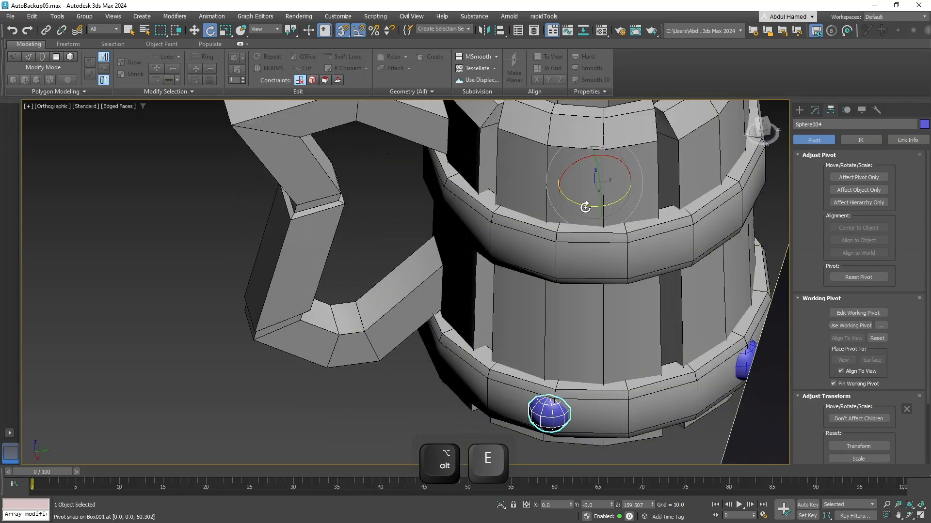
pyautogui.press('s')
pyautogui.moveTo(579, 203); pyautogui.dragTo(584, 206)
pyautogui.keyDown('alt'); pyautogui.moveTo(584, 206); pyautogui.dragTo(512, 247, button='middle'); pyautogui.keyUp('alt')
pyautogui.keyDown('alt'); pyautogui.moveTo(492, 339); pyautogui.dragTo(582, 341, button='middle'); pyautogui.keyUp('alt')
pyautogui.keyDown('alt'); pyautogui.moveTo(445, 359); pyautogui.dragTo(422, 279, button='middle'); pyautogui.keyUp('alt')
# Step: Copy all five rivets of the lower band straight up onto the upper band
pyautogui.click(385, 310)
pyautogui.keyDown('alt'); pyautogui.moveTo(420, 245); pyautogui.dragTo(495, 206, button='middle'); pyautogui.keyUp('alt')
pyautogui.keyDown('ctrl'); pyautogui.click(253, 329); pyautogui.keyUp('ctrl')
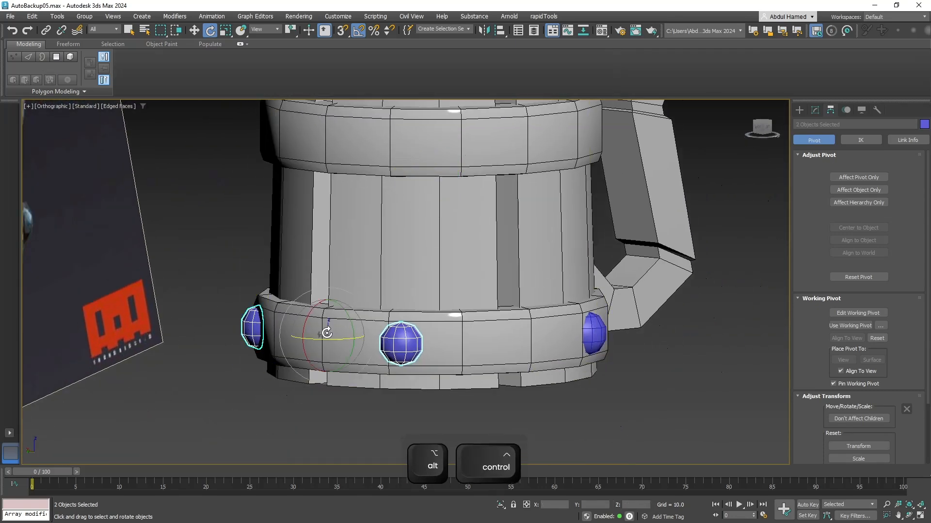
pyautogui.keyDown('ctrl'); pyautogui.click(592, 334); pyautogui.keyUp('ctrl')
pyautogui.keyDown('alt'); pyautogui.moveTo(593, 333); pyautogui.dragTo(570, 341, button='middle'); pyautogui.keyUp('alt')
pyautogui.keyDown('ctrl'); pyautogui.click(604, 375); pyautogui.keyUp('ctrl')
pyautogui.keyDown('alt'); pyautogui.moveTo(618, 369); pyautogui.dragTo(563, 381, button='middle'); pyautogui.keyUp('alt')
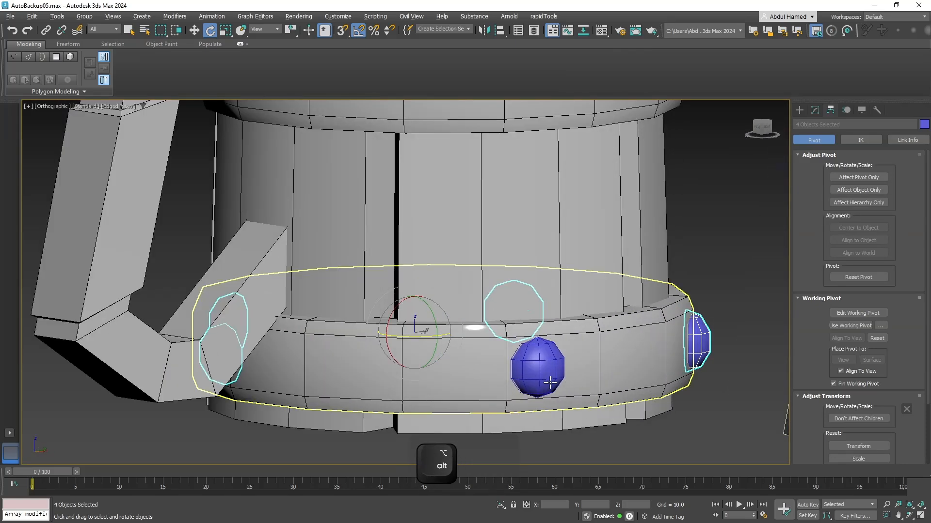
pyautogui.keyDown('ctrl'); pyautogui.click(545, 378); pyautogui.keyUp('ctrl')
pyautogui.moveTo(523, 356); pyautogui.dragTo(524, 398, button='middle')
pyautogui.scroll(-2, 524, 398)
pyautogui.scroll(-2, 507, 377)
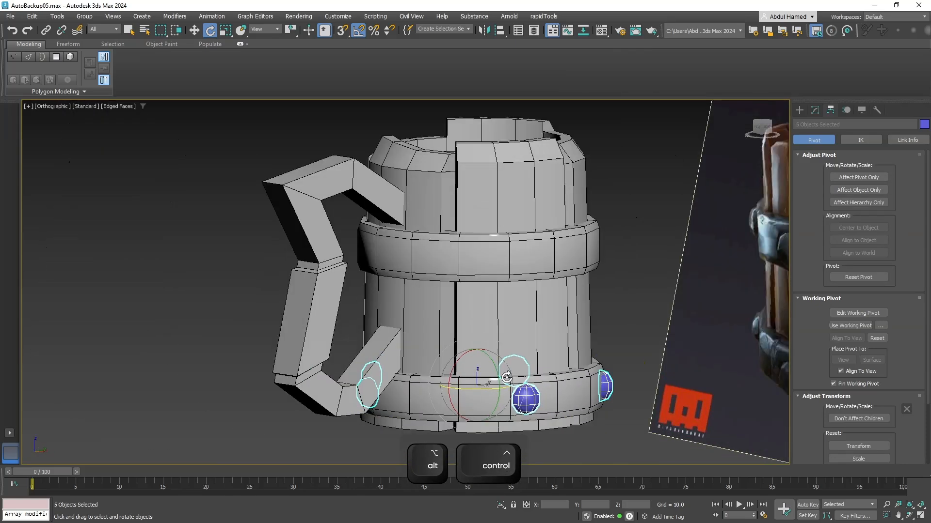
pyautogui.scroll(-3, 506, 377)
pyautogui.press('w')
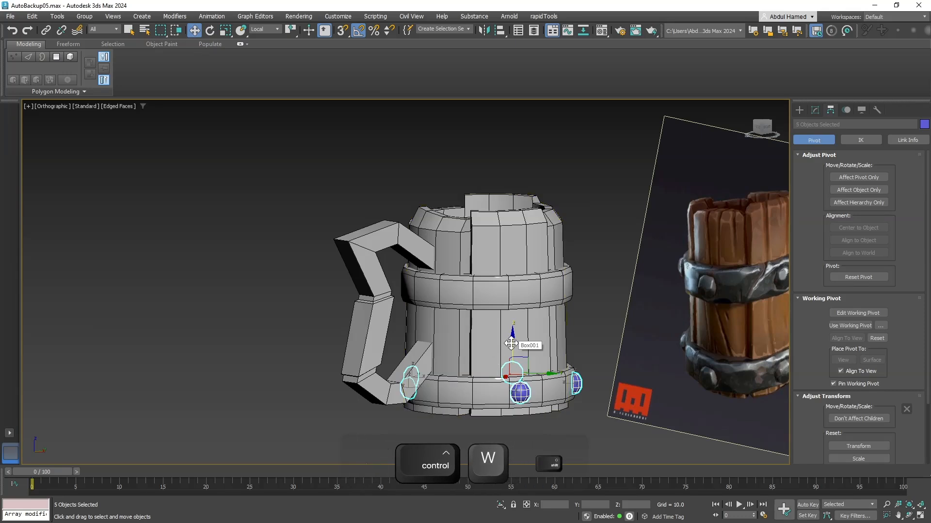
pyautogui.keyDown('shift'); pyautogui.moveTo(511, 343); pyautogui.dragTo(514, 243); pyautogui.keyUp('shift')
pyautogui.click(468, 313)
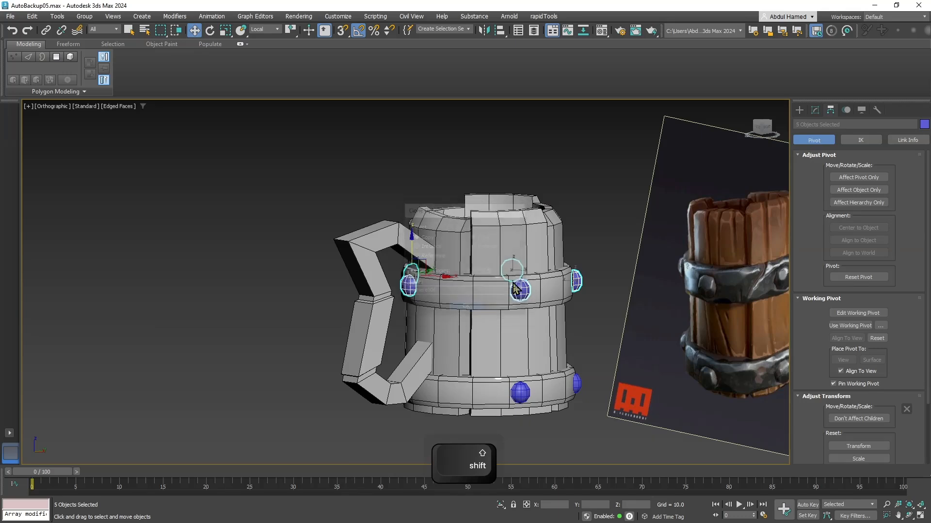
# Step: Set the reference coordinate system to View and scale the upper ring of rivets about its common center to fit the upper band
pyautogui.keyDown('alt'); pyautogui.moveTo(489, 310); pyautogui.dragTo(536, 293, button='middle'); pyautogui.keyUp('alt')
pyautogui.press('r')
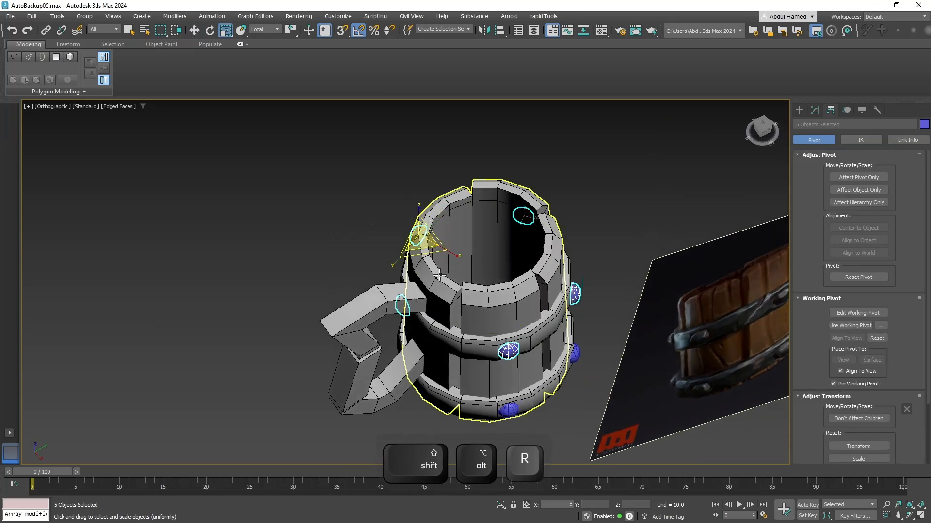
pyautogui.press('r')
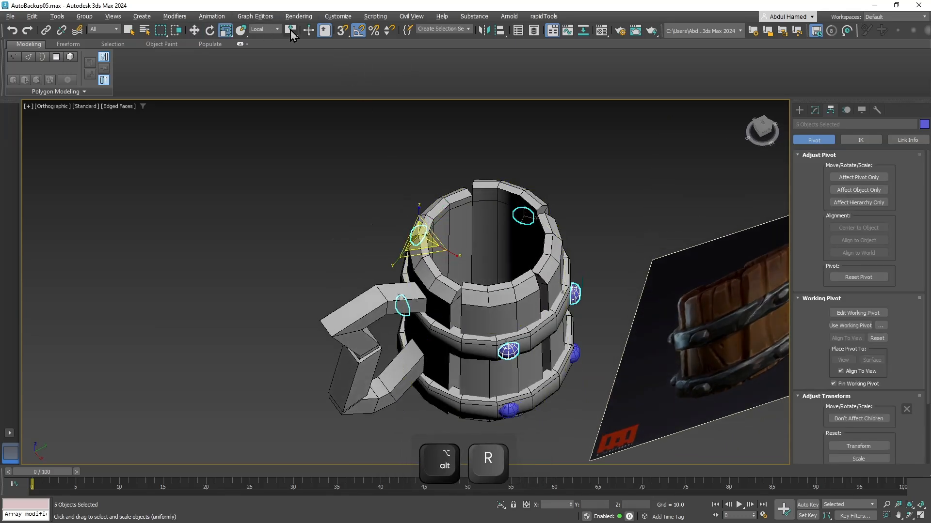
pyautogui.moveTo(585, 357)
pyautogui.keyDown('alt'); pyautogui.mouseDown(button='middle')
pyautogui.moveTo(576, 374)
pyautogui.moveTo(582, 354)
pyautogui.mouseUp(button='middle'); pyautogui.keyUp('alt')
pyautogui.click(274, 30)
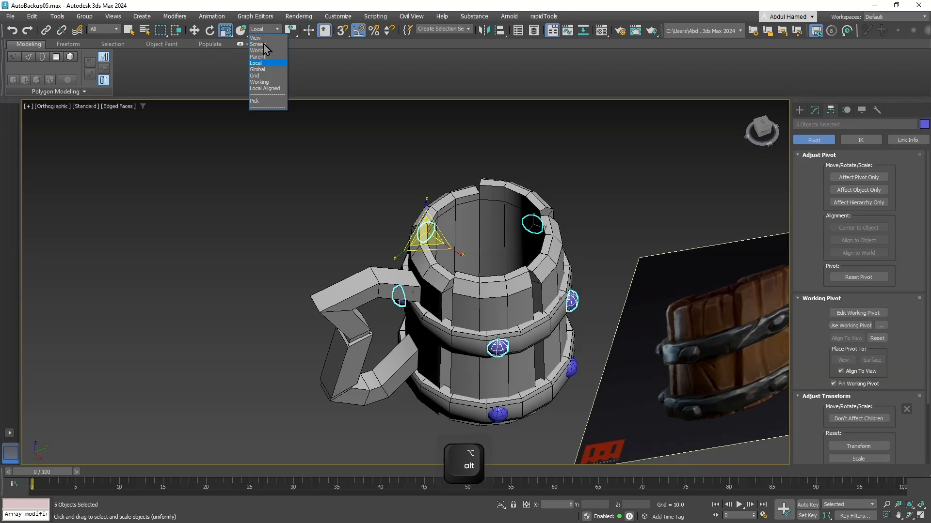
pyautogui.click(262, 38)
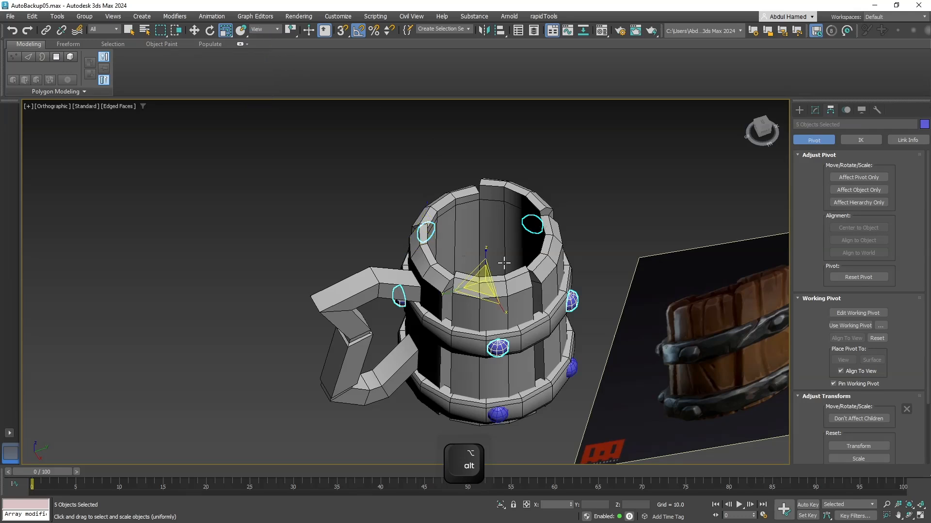
pyautogui.moveTo(480, 297); pyautogui.dragTo(482, 297)
pyautogui.keyDown('alt'); pyautogui.moveTo(482, 296); pyautogui.dragTo(505, 277, button='middle'); pyautogui.keyUp('alt')
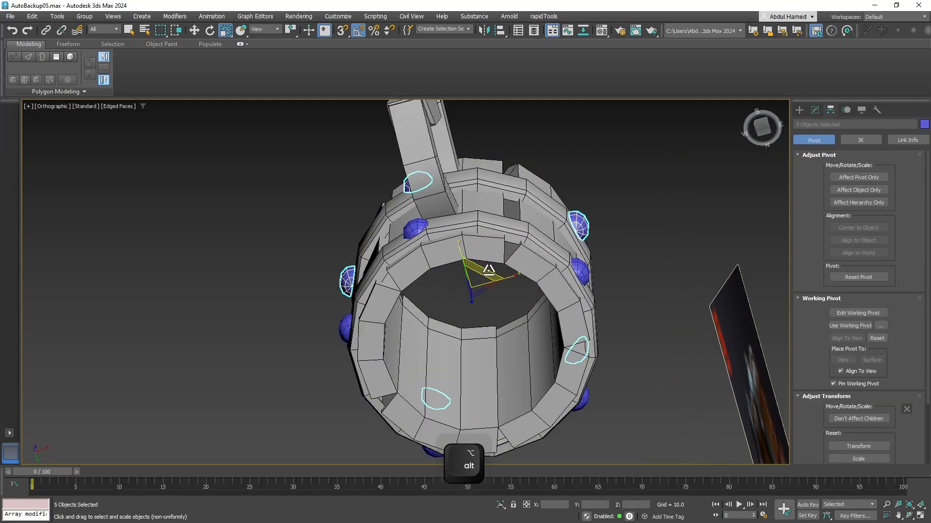
pyautogui.moveTo(488, 269); pyautogui.dragTo(489, 270)
pyautogui.keyDown('alt'); pyautogui.moveTo(488, 269); pyautogui.dragTo(480, 234, button='middle'); pyautogui.keyUp('alt')
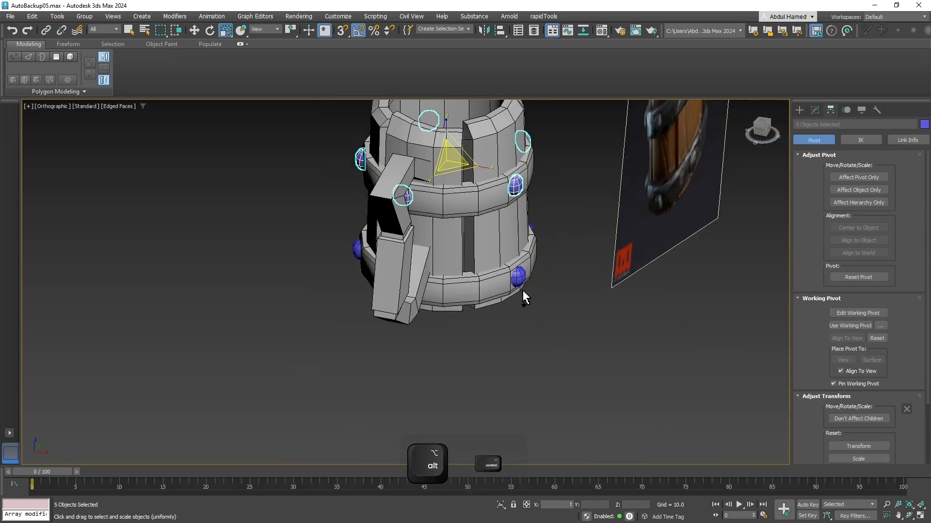
# Step: Assign the 02 - Default physical material to all ten rivets on both bands
pyautogui.keyDown('ctrl'); pyautogui.click(517, 276); pyautogui.keyUp('ctrl')
pyautogui.keyDown('alt'); pyautogui.moveTo(514, 271); pyautogui.dragTo(509, 247, button='middle'); pyautogui.keyUp('alt')
pyautogui.scroll(3, 479, 251)
pyautogui.keyDown('ctrl'); pyautogui.click(455, 237); pyautogui.keyUp('ctrl')
pyautogui.keyDown('ctrl'); pyautogui.click(463, 226); pyautogui.keyUp('ctrl')
pyautogui.keyDown('ctrl'); pyautogui.click(501, 229); pyautogui.keyUp('ctrl')
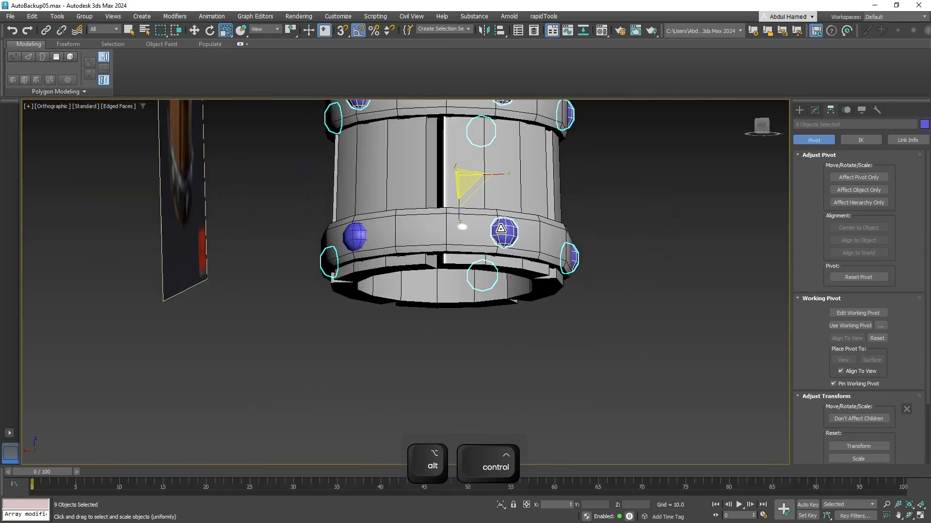
pyautogui.keyDown('ctrl'); pyautogui.click(358, 237); pyautogui.keyUp('ctrl')
pyautogui.moveTo(427, 200); pyautogui.dragTo(367, 237, button='middle')
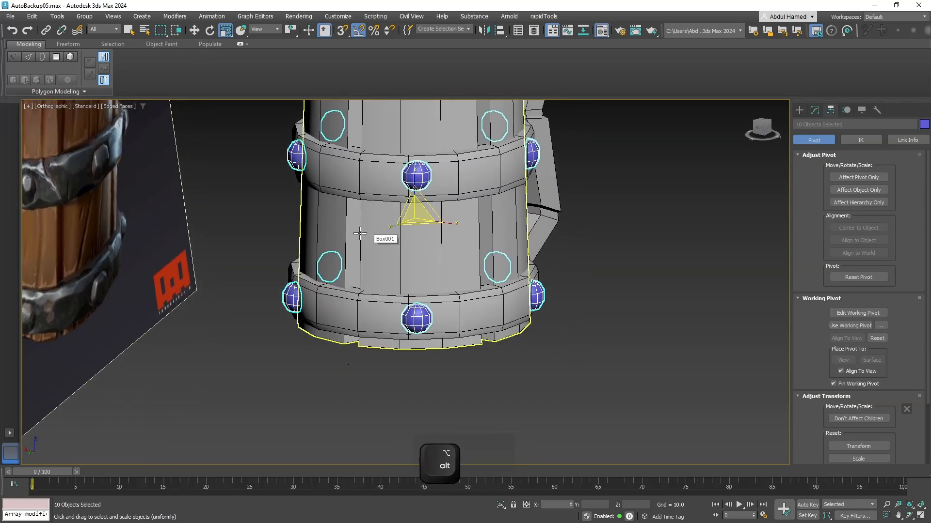
pyautogui.press('m')
pyautogui.click(170, 119)
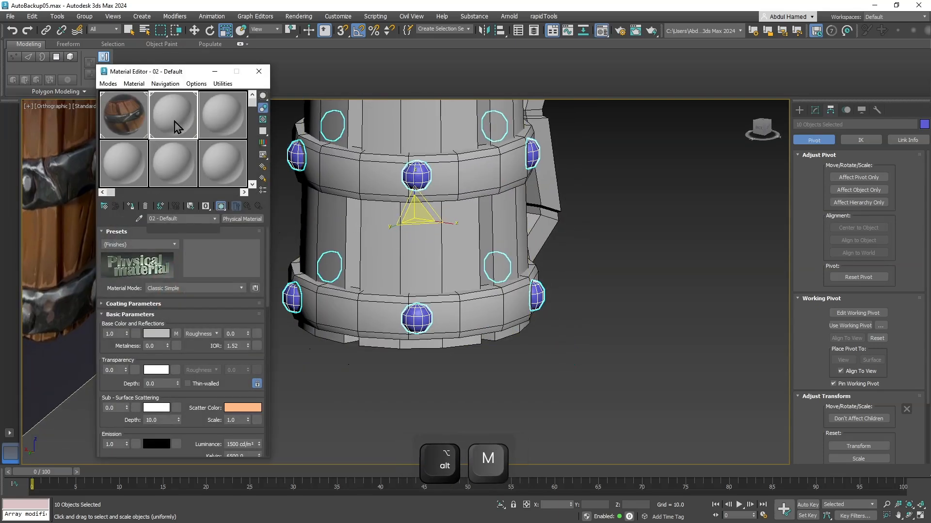
pyautogui.click(130, 206)
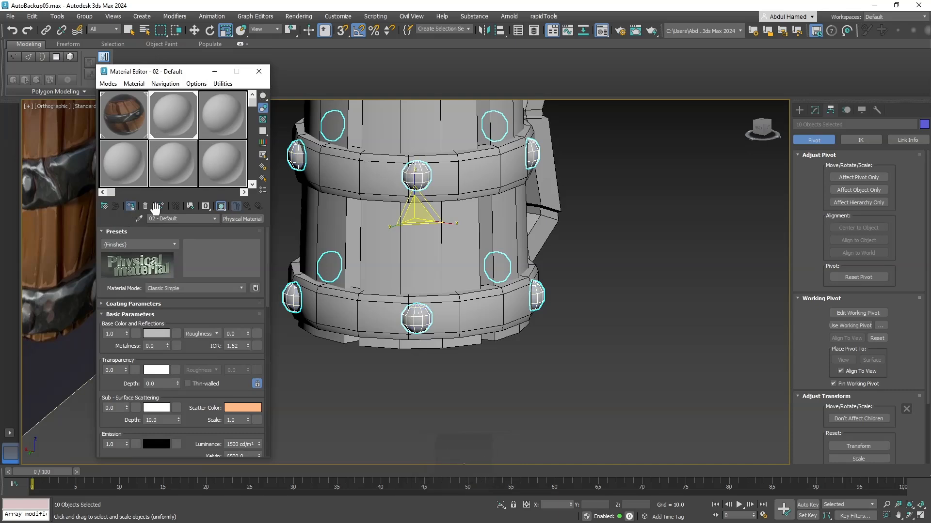
pyautogui.click(258, 71)
# Step: Save the scene and set the object color of all mug parts to black
pyautogui.moveTo(590, 229); pyautogui.dragTo(629, 260, button='middle')
pyautogui.click(650, 266)
pyautogui.scroll(-4, 589, 315)
pyautogui.scroll(3, 634, 187)
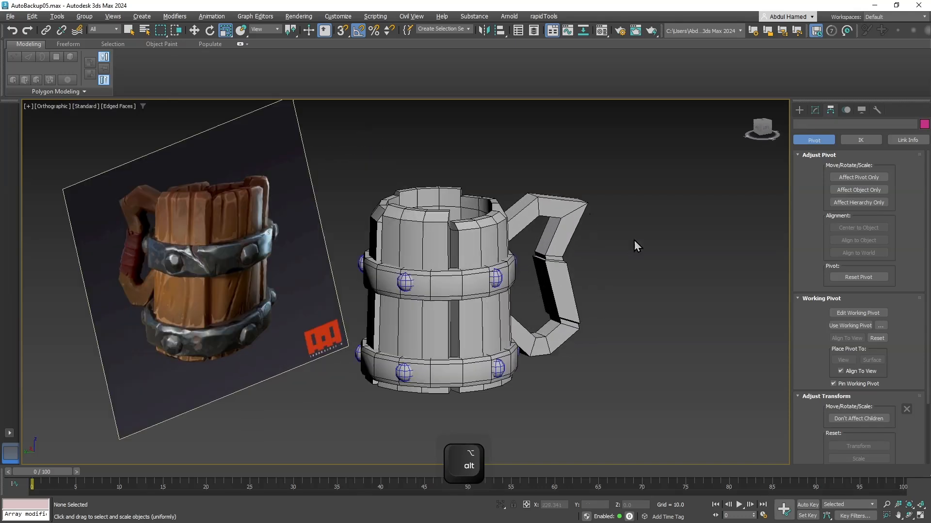
pyautogui.moveTo(346, 424); pyautogui.dragTo(353, 423)
pyautogui.hotkey('ctrl', 's')
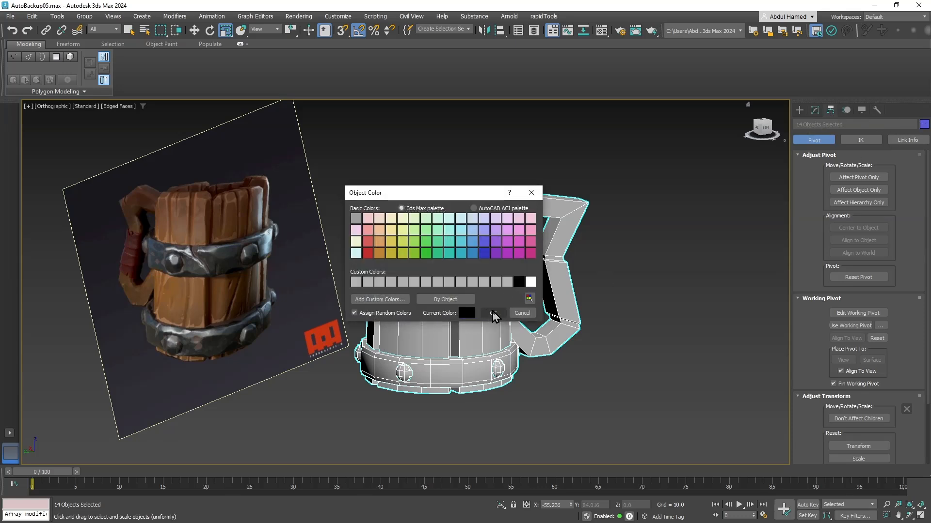
pyautogui.click(493, 313)
pyautogui.moveTo(516, 386); pyautogui.dragTo(553, 337, button='middle')
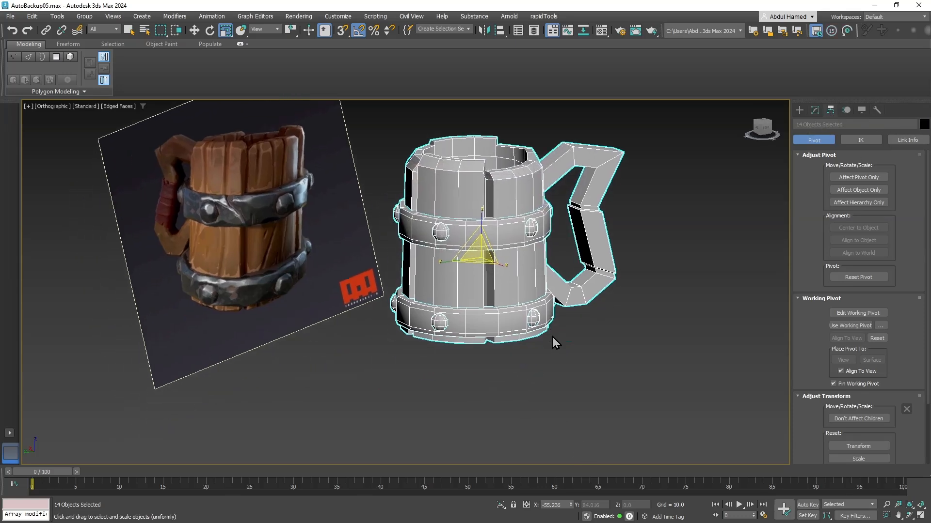
pyautogui.click(589, 344)
# Step: Delete the reference image plane beside the mug
pyautogui.moveTo(427, 252); pyautogui.dragTo(421, 295, button='middle')
pyautogui.click(250, 274)
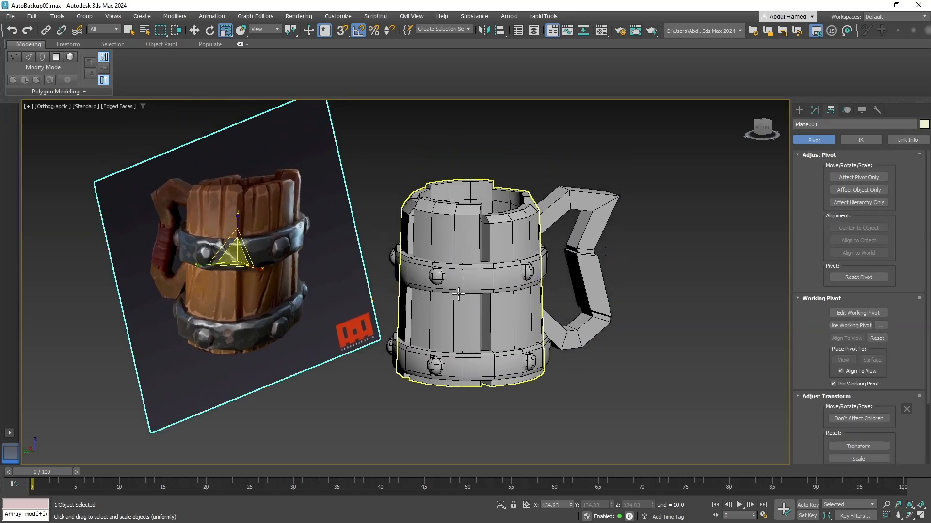
pyautogui.press('Delete')
pyautogui.moveTo(552, 276); pyautogui.dragTo(601, 211, button='middle')
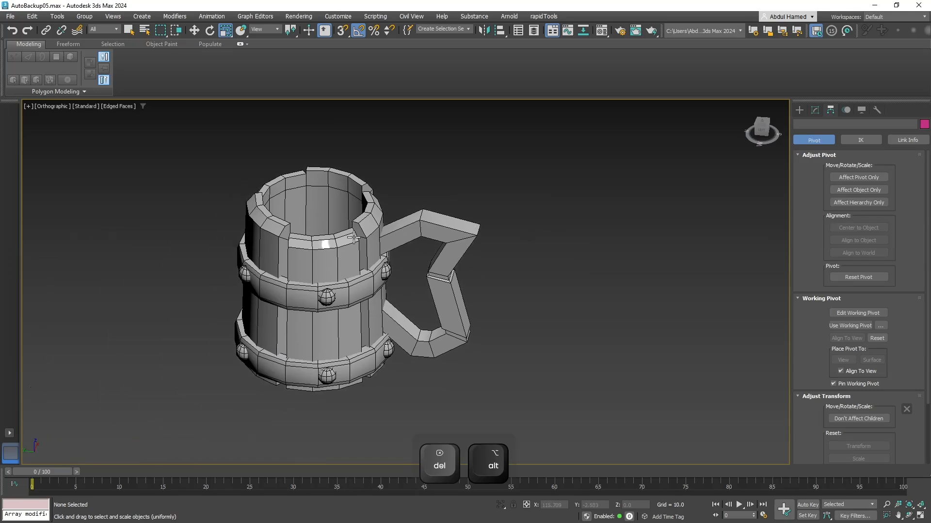
# Step: Add an Unwrap UVW modifier to the mug body and switch to its Polygon level
pyautogui.click(324, 253)
pyautogui.moveTo(325, 254); pyautogui.dragTo(400, 188, button='middle')
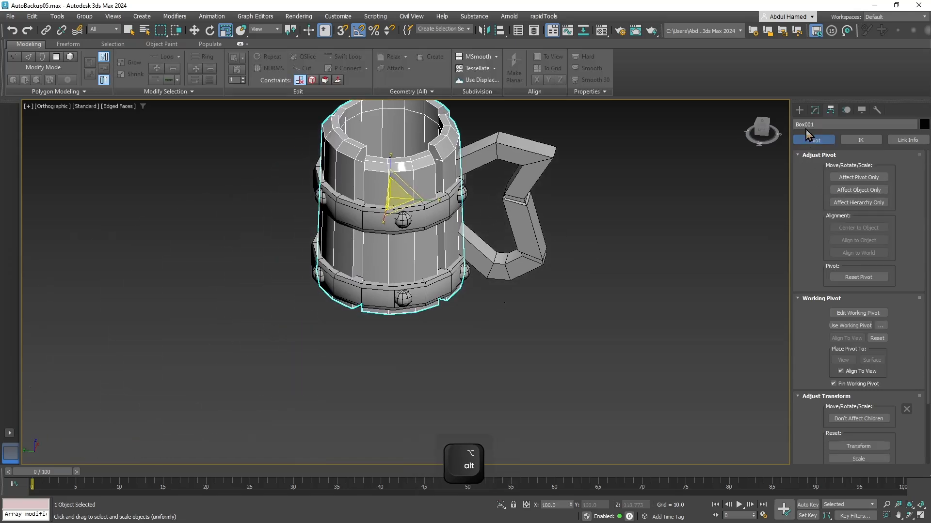
pyautogui.click(814, 111)
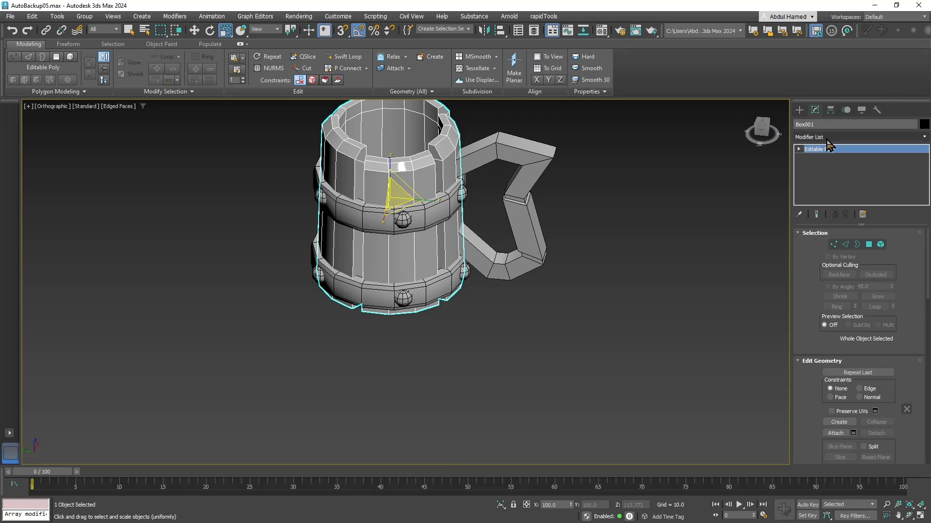
pyautogui.click(827, 139)
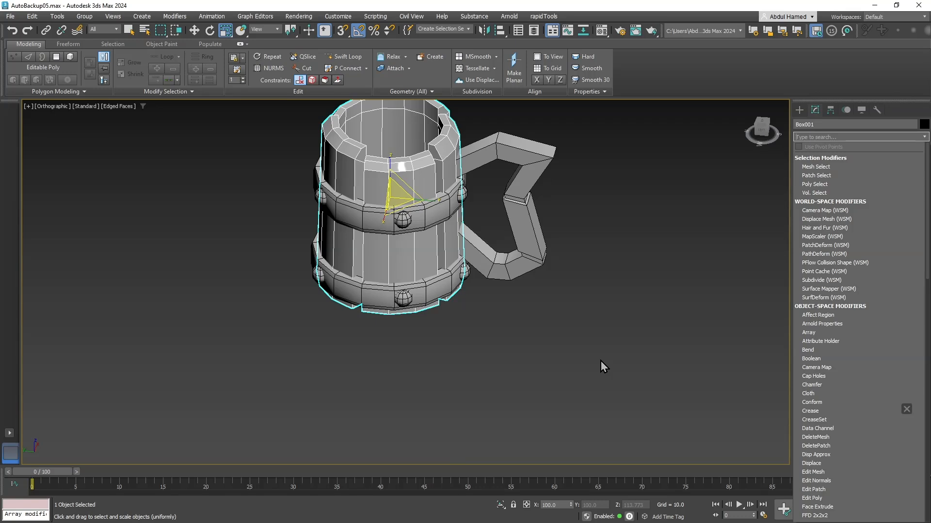
pyautogui.write('un')
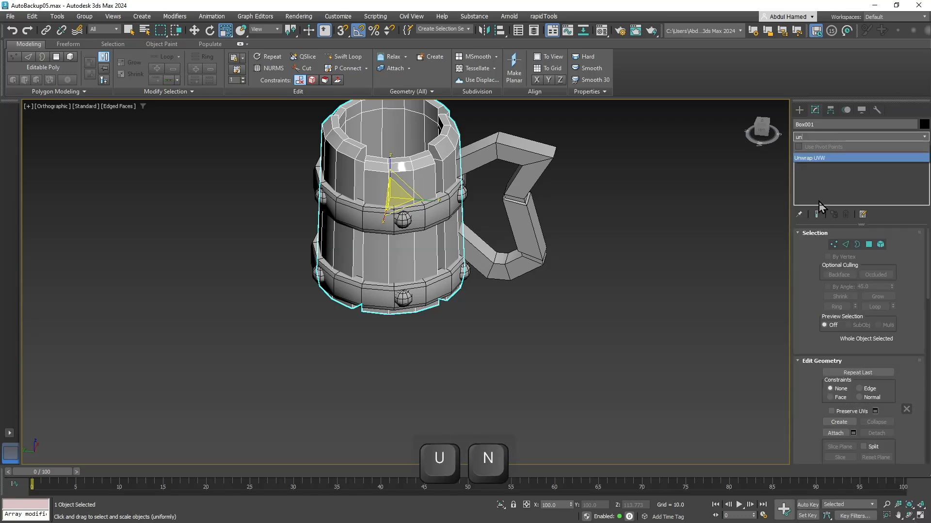
pyautogui.click(827, 158)
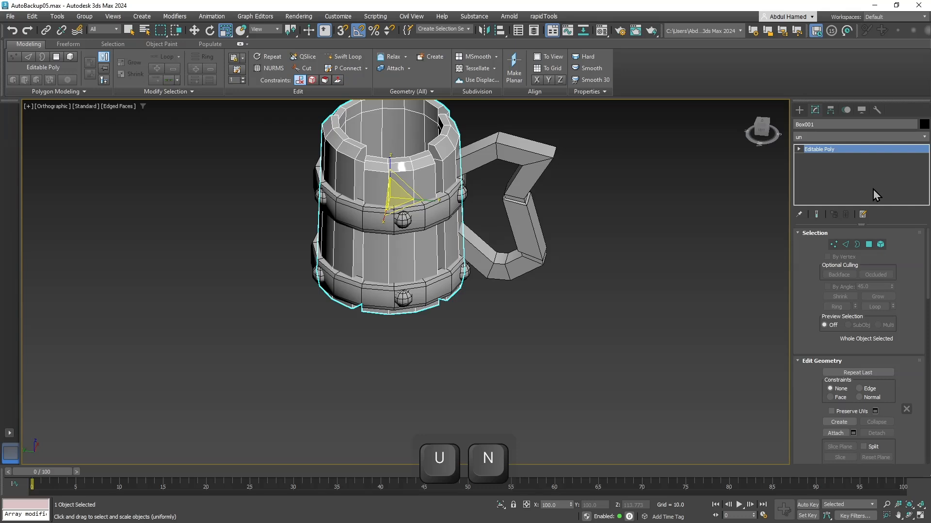
pyautogui.click(809, 149)
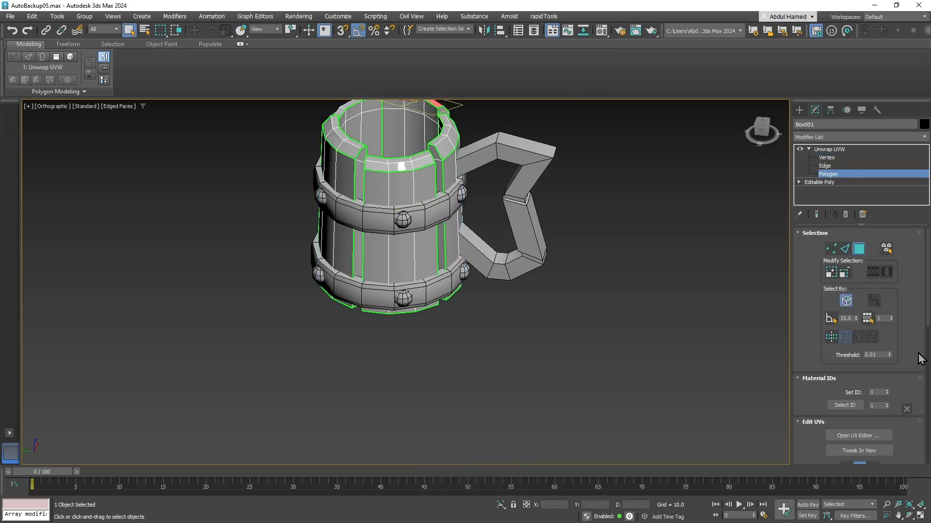
# Step: Examine the mug body's existing UV layout in the UV editor and close it
pyautogui.scroll(-5, 902, 275)
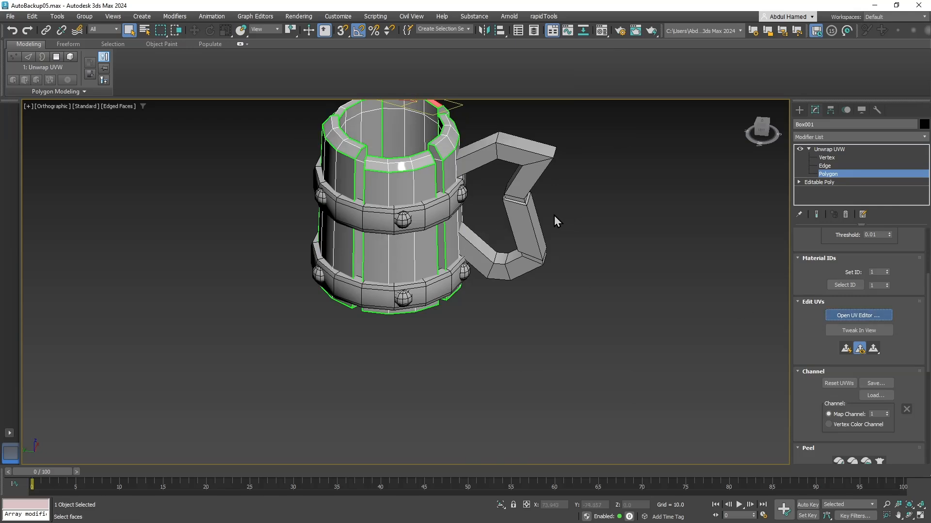
pyautogui.moveTo(0, 145); pyautogui.dragTo(299, 75)
pyautogui.scroll(-2, 298, 310)
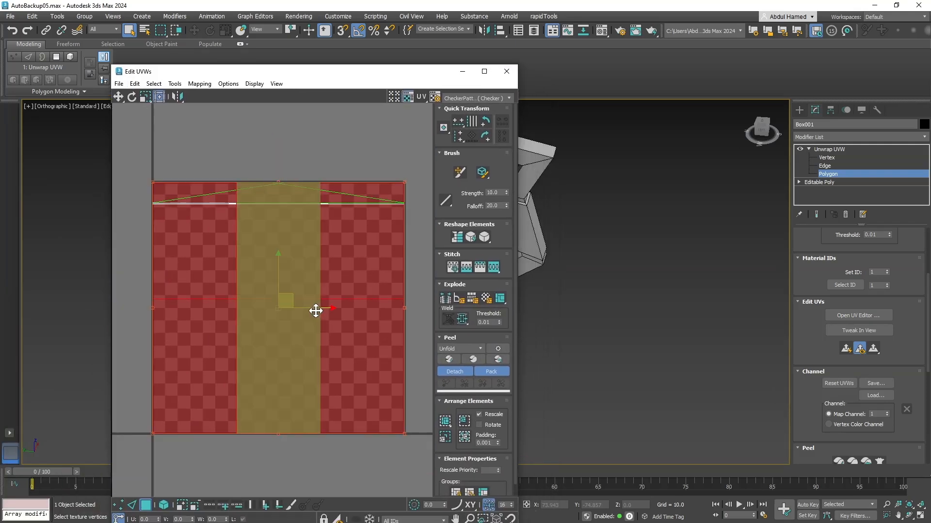
pyautogui.moveTo(314, 310); pyautogui.dragTo(262, 314, button='middle')
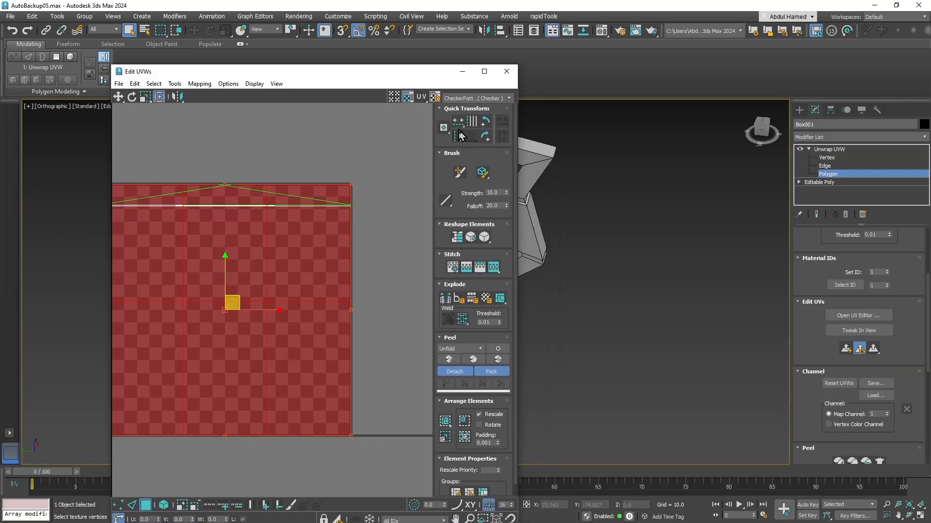
pyautogui.click(506, 75)
# Step: Apply a cylindrical projection to the selected mug body faces and check the mapping in the UV editor
pyautogui.moveTo(914, 412); pyautogui.dragTo(902, 216)
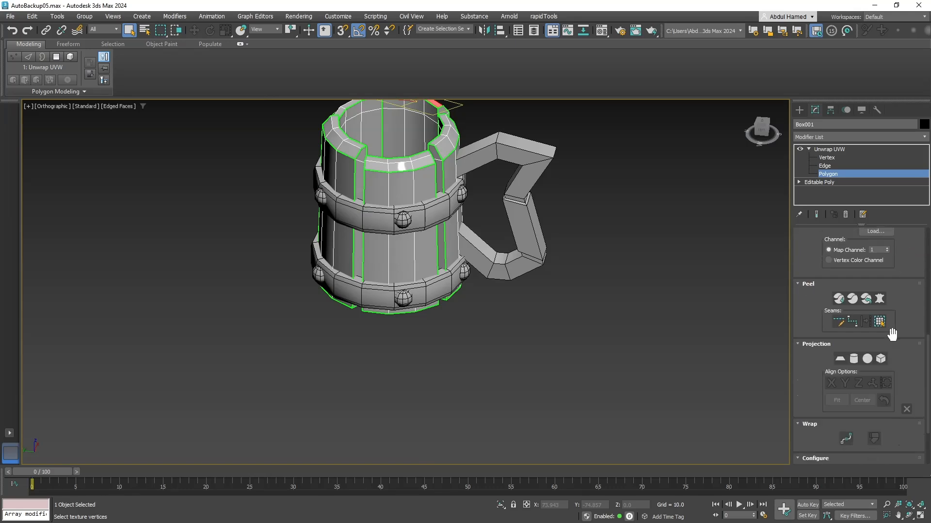
pyautogui.click(856, 361)
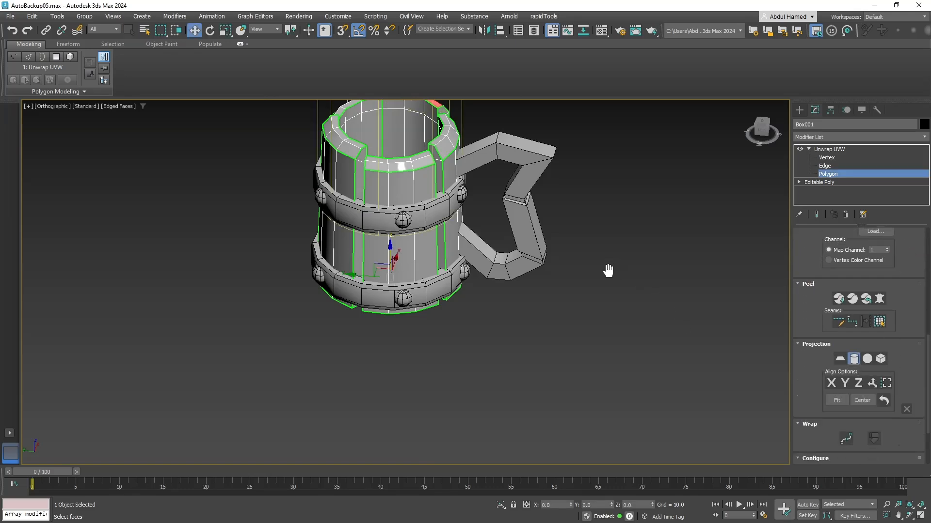
pyautogui.scroll(3, 606, 259)
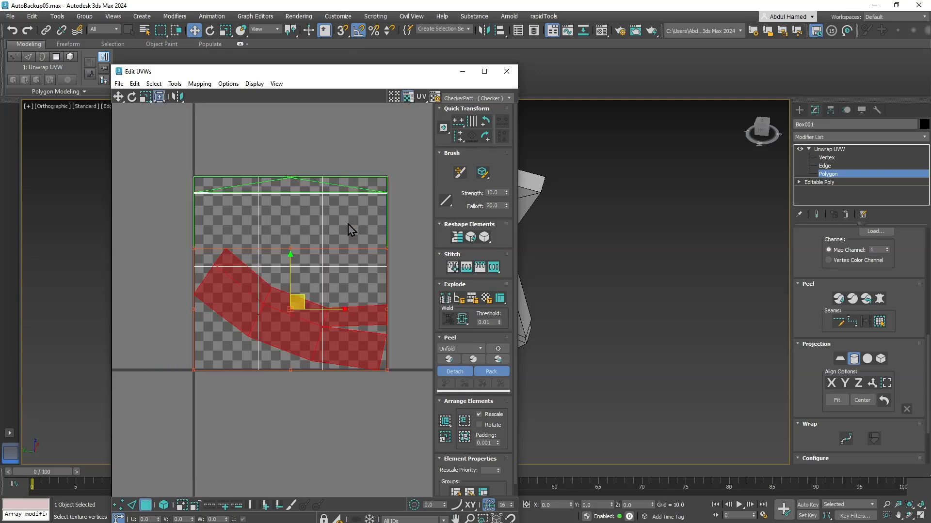
pyautogui.scroll(1, 366, 337)
pyautogui.scroll(-2, 365, 336)
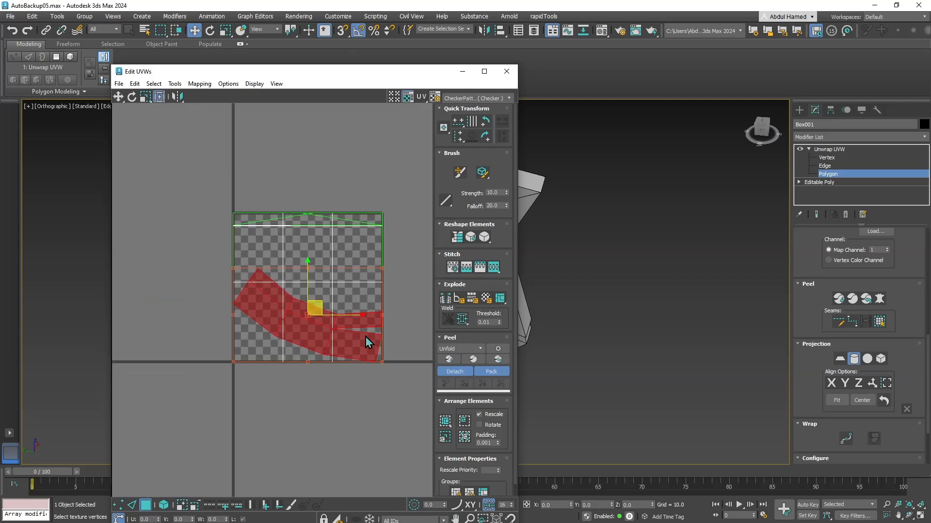
# Step: Close the UV editor and delete the Unwrap UVW modifier from the mug body
pyautogui.moveTo(322, 77); pyautogui.dragTo(485, 49)
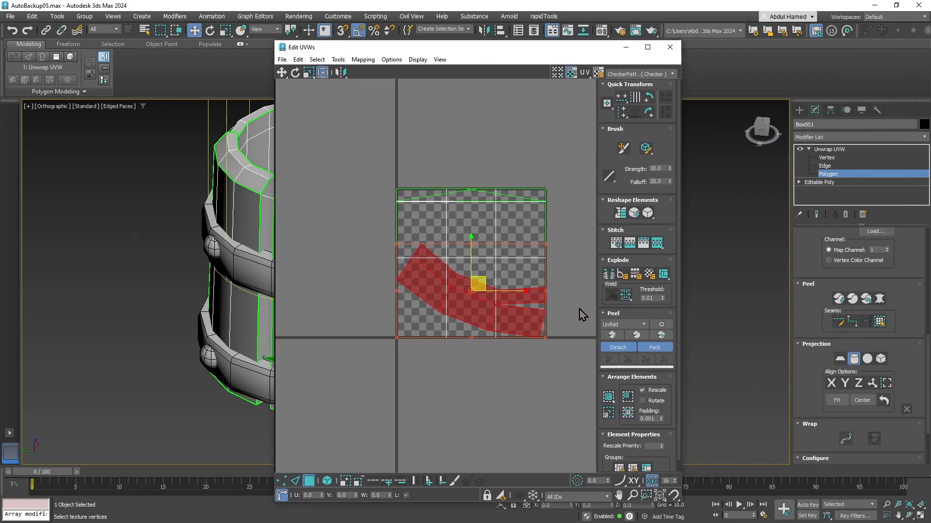
pyautogui.click(669, 47)
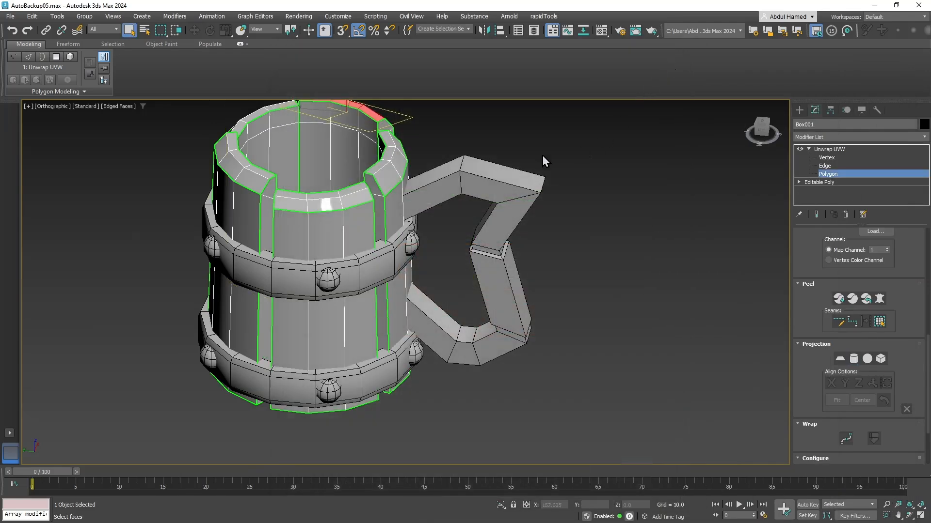
pyautogui.click(830, 149)
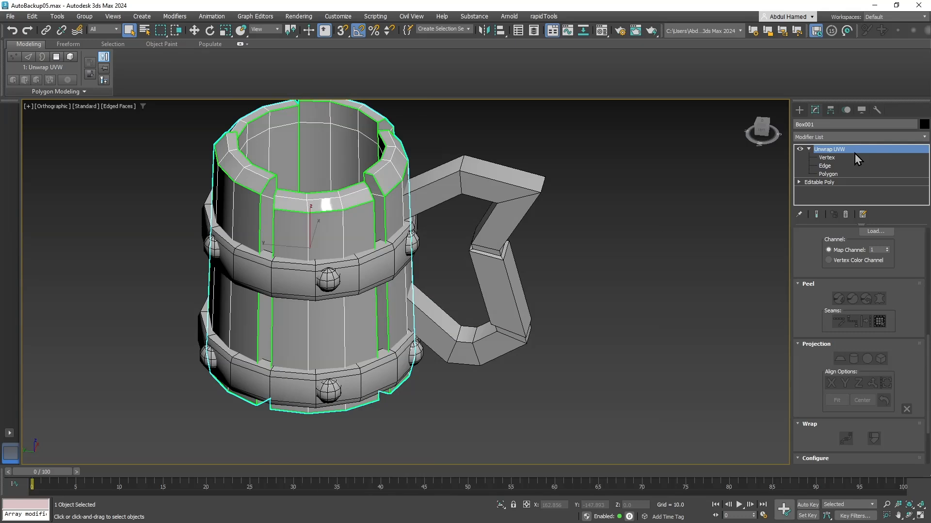
pyautogui.click(846, 215)
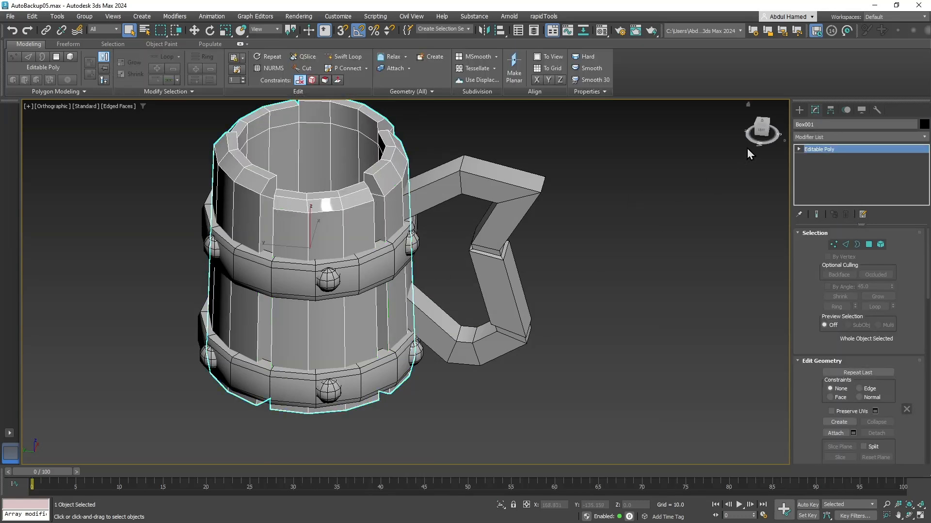
# Step: At Element level, detach the front stave of the mug body as a separate object
pyautogui.doubleClick(808, 149)
pyautogui.click(820, 190)
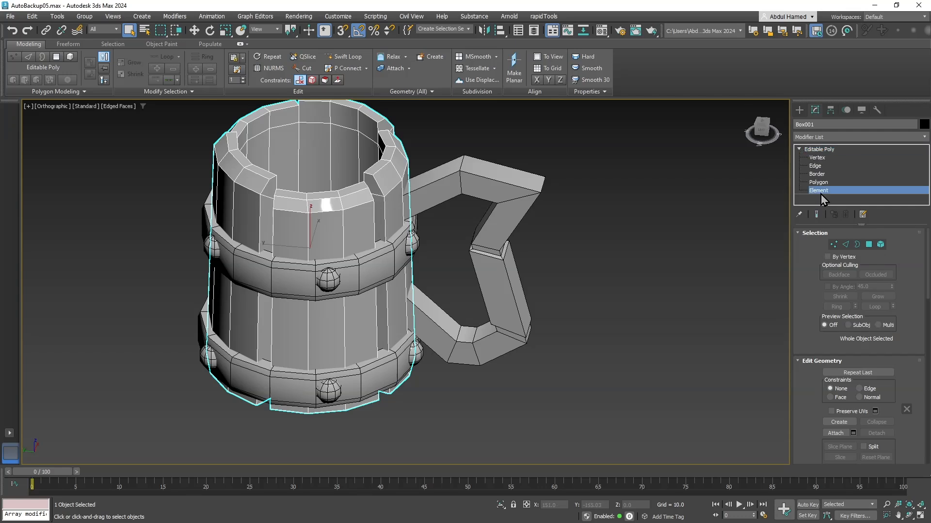
pyautogui.click(311, 236)
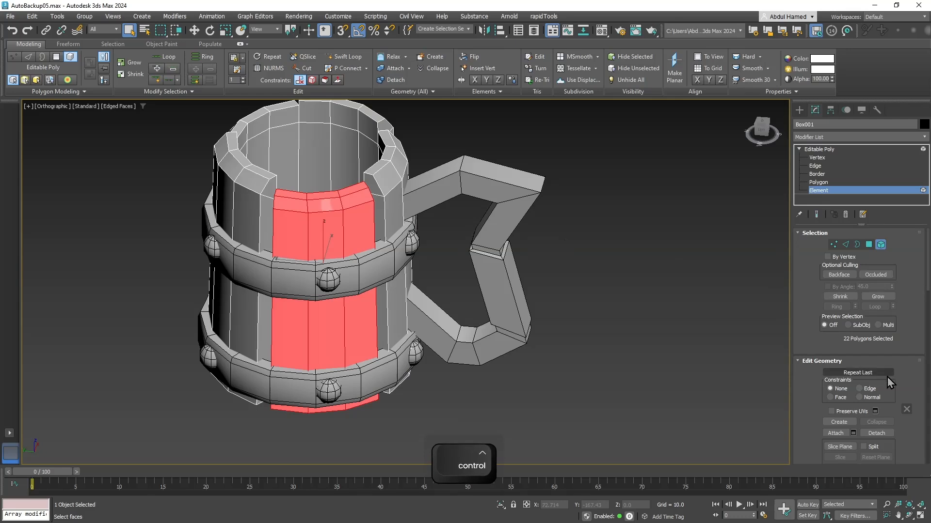
pyautogui.scroll(-3, 887, 348)
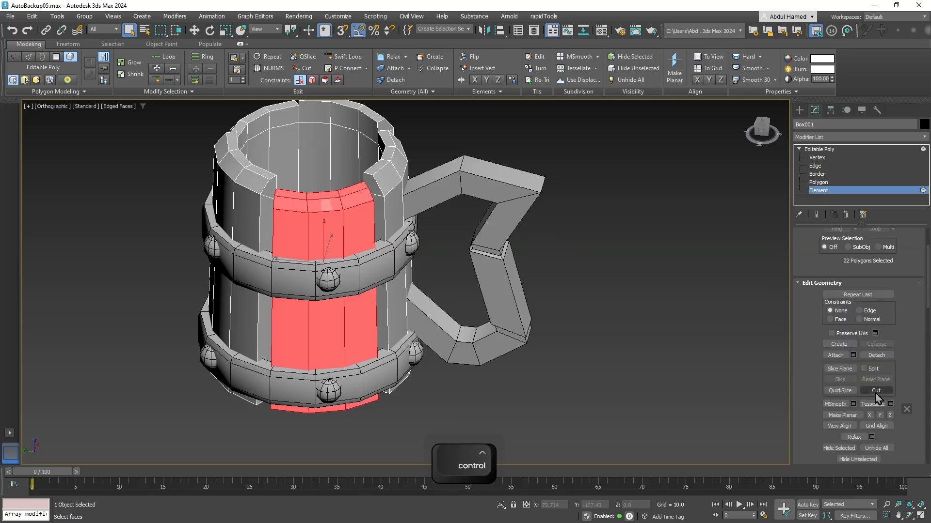
pyautogui.click(876, 355)
pyautogui.click(496, 271)
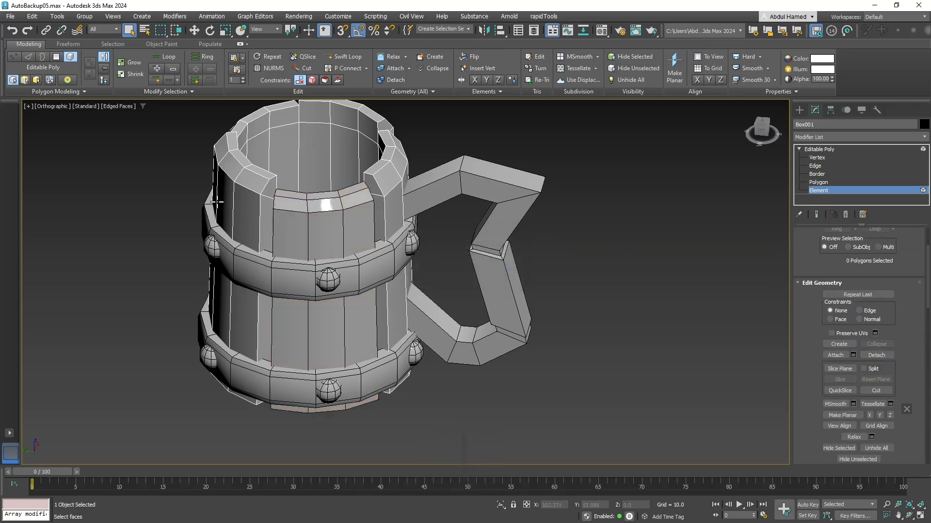
# Step: Detach the next two staves around the mug body as separate objects, one after the other
pyautogui.click(244, 200)
pyautogui.click(878, 356)
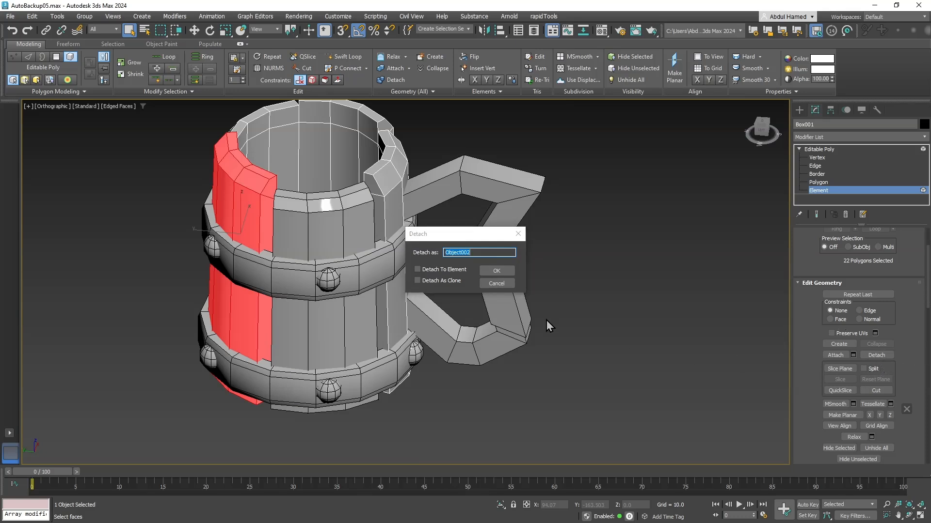
pyautogui.click(500, 273)
pyautogui.keyDown('alt'); pyautogui.moveTo(502, 280); pyautogui.dragTo(431, 286, button='middle'); pyautogui.keyUp('alt')
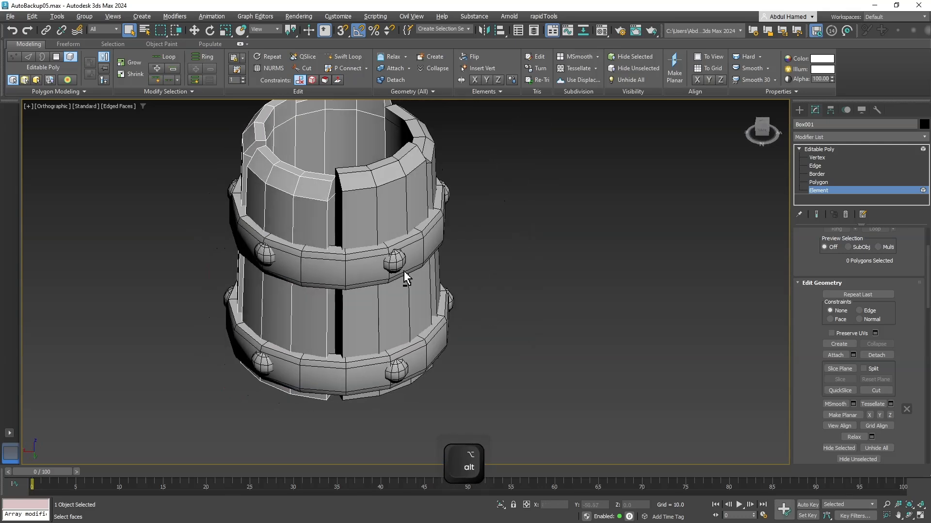
pyautogui.click(323, 209)
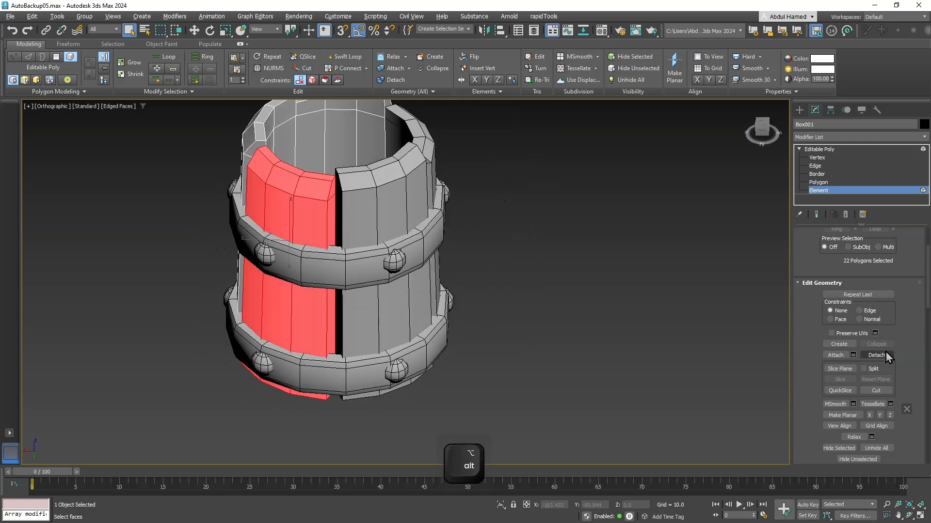
pyautogui.click(497, 270)
# Step: Detach one more stave as its own object, leaving only the stave beside the handle in the mug body
pyautogui.keyDown('alt'); pyautogui.moveTo(205, 216); pyautogui.dragTo(359, 315, button='middle'); pyautogui.keyUp('alt')
pyautogui.click(394, 249)
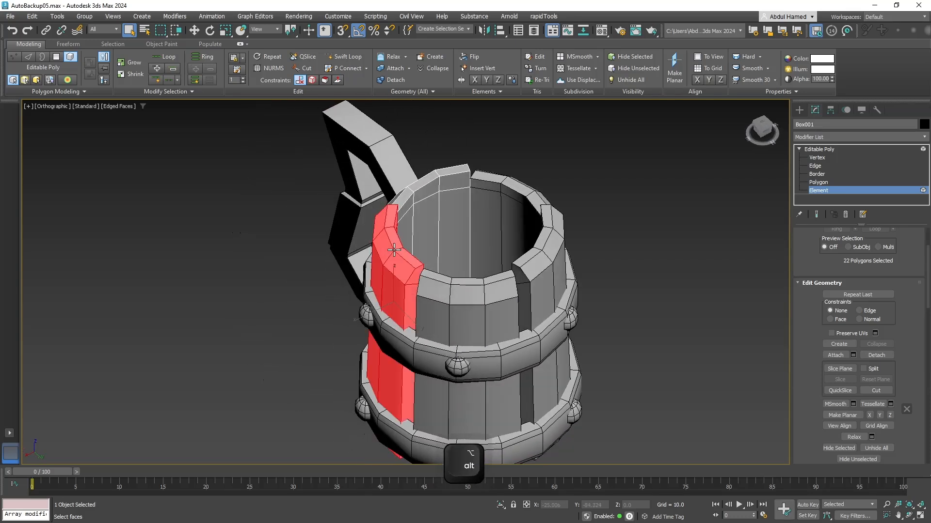
pyautogui.click(877, 355)
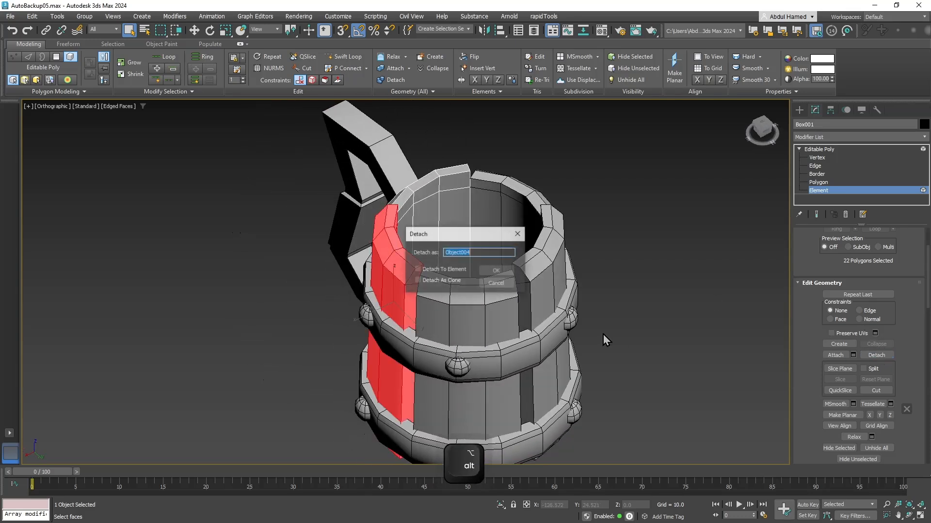
pyautogui.click(496, 271)
# Step: Leave Element level and add an Unwrap UVW modifier to the remaining stave beside the handle
pyautogui.keyDown('alt'); pyautogui.moveTo(675, 295); pyautogui.dragTo(560, 291, button='middle'); pyautogui.keyUp('alt')
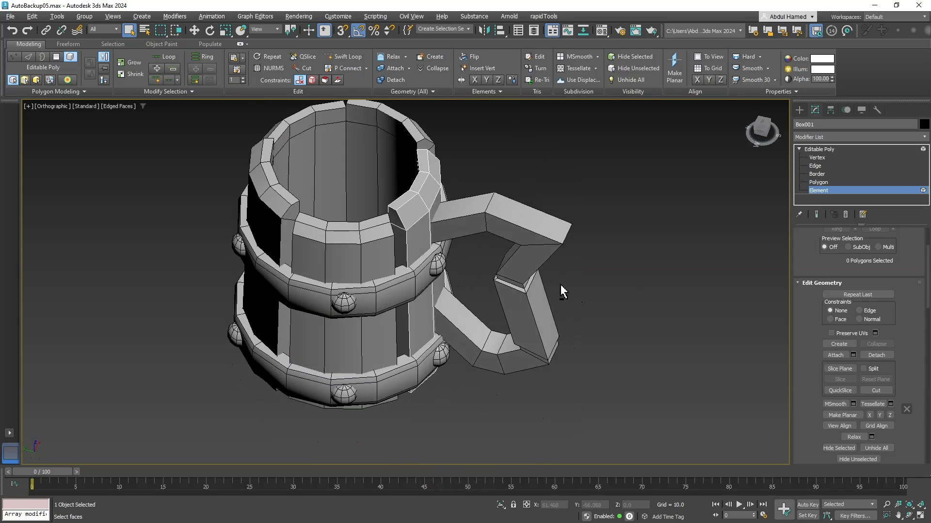
pyautogui.click(833, 152)
pyautogui.click(848, 137)
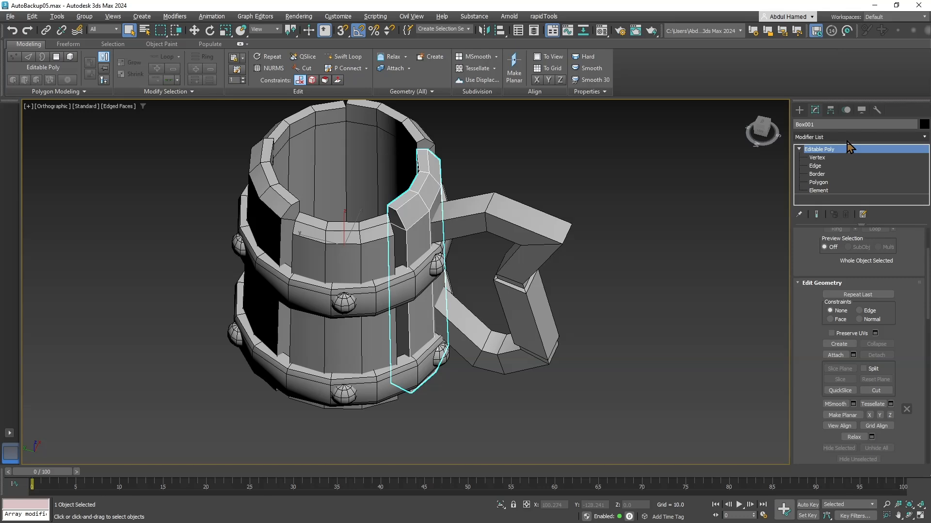
pyautogui.write('un')
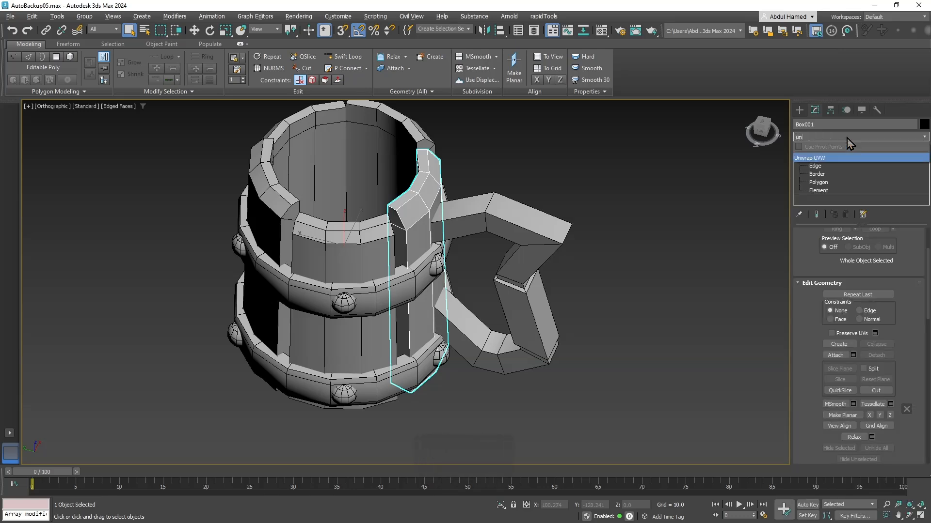
pyautogui.press('Return')
# Step: Apply a box projection to the stave and quick-peel its UVs in the UV editor
pyautogui.keyDown('alt'); pyautogui.moveTo(604, 277); pyautogui.dragTo(530, 243, button='middle'); pyautogui.keyUp('alt')
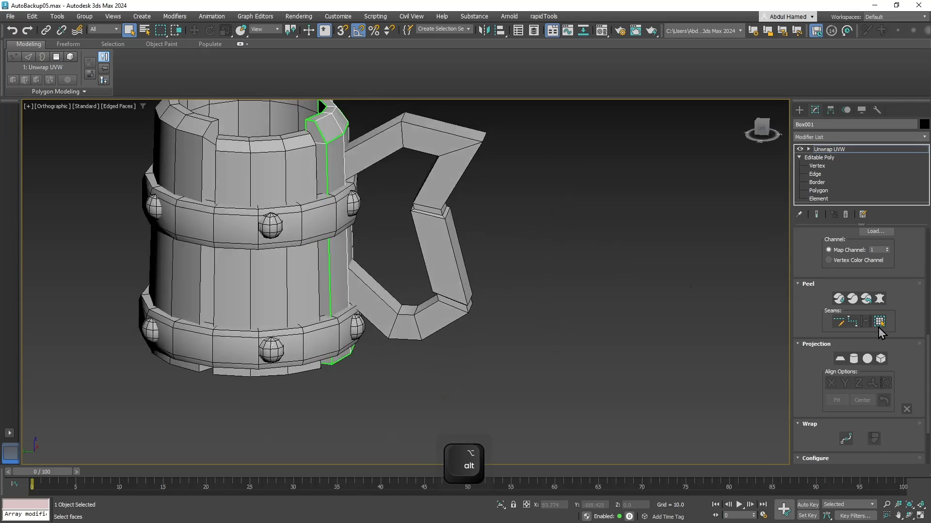
pyautogui.moveTo(903, 346); pyautogui.dragTo(904, 266)
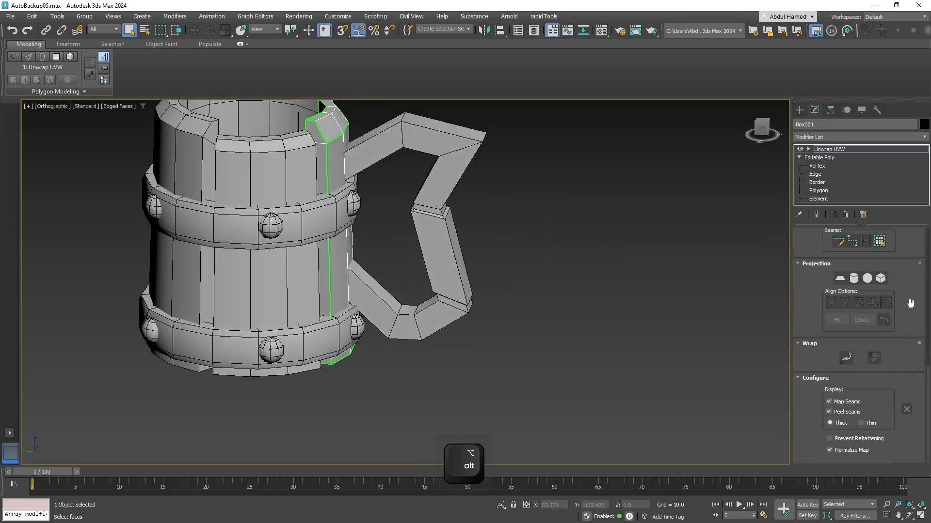
pyautogui.click(882, 280)
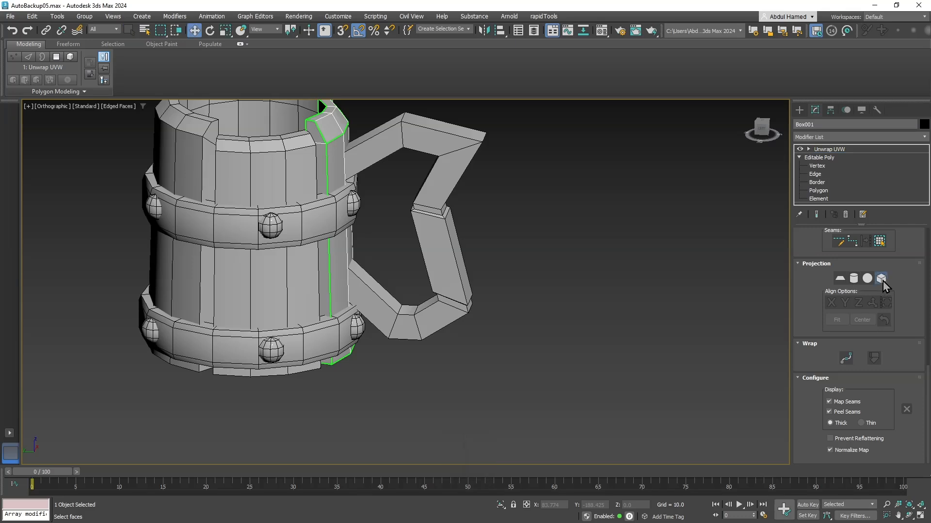
pyautogui.moveTo(597, 245); pyautogui.dragTo(584, 305, button='middle')
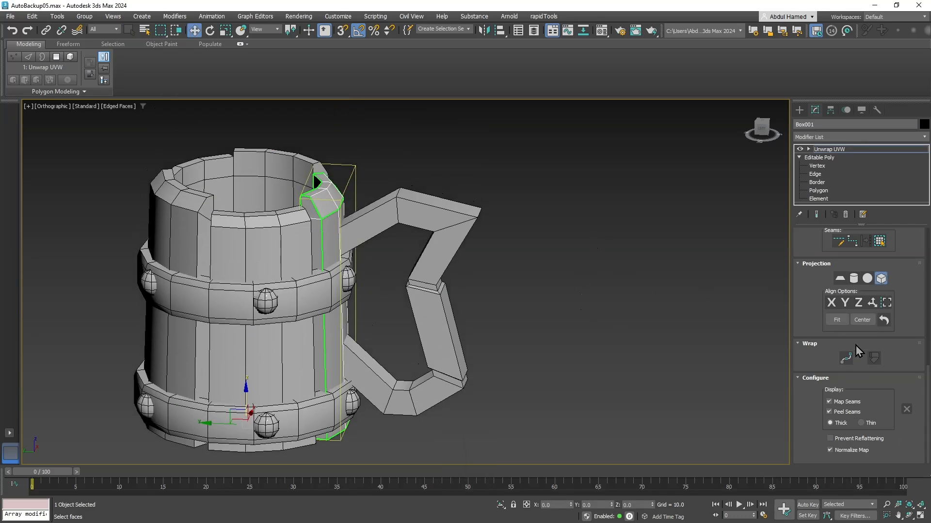
pyautogui.moveTo(895, 245); pyautogui.dragTo(856, 346)
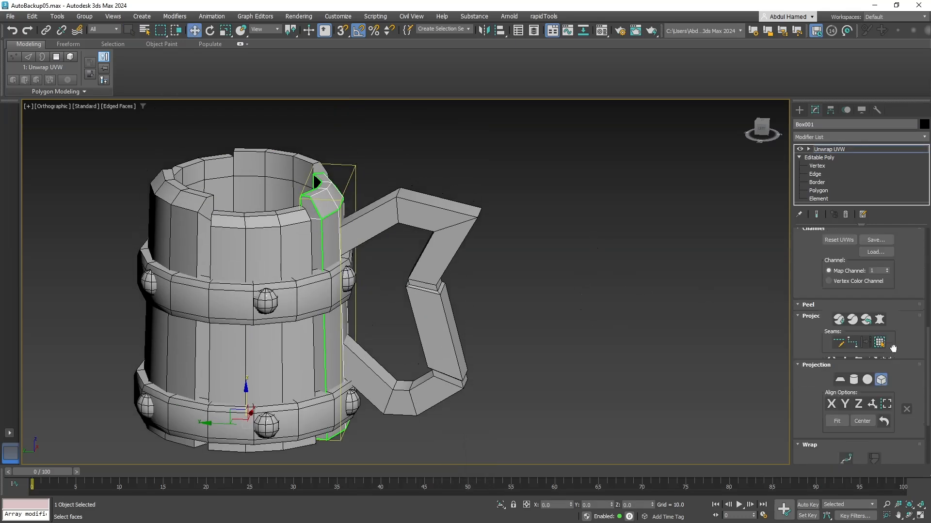
pyautogui.click(838, 319)
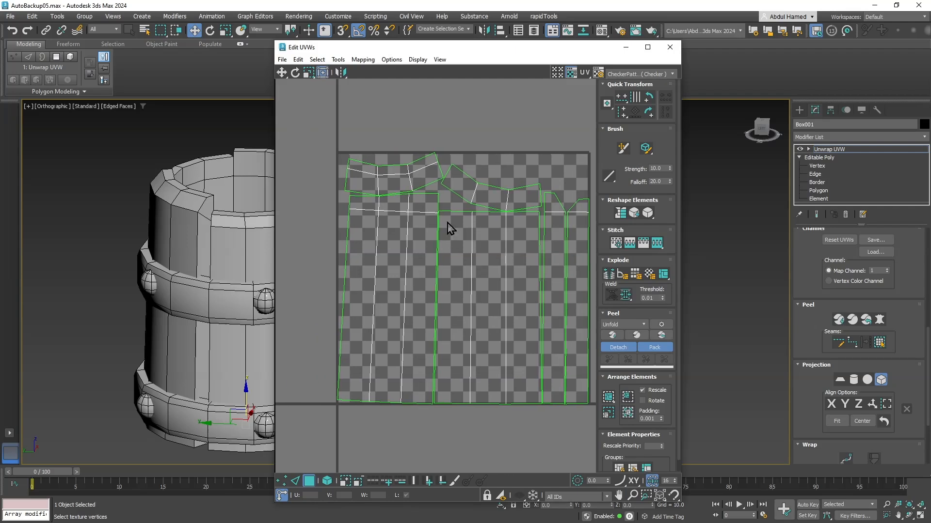
# Step: Switch to Edge level and stitch the middle seam edge between the first curved rim shell and the wall shell below it
pyautogui.click(809, 149)
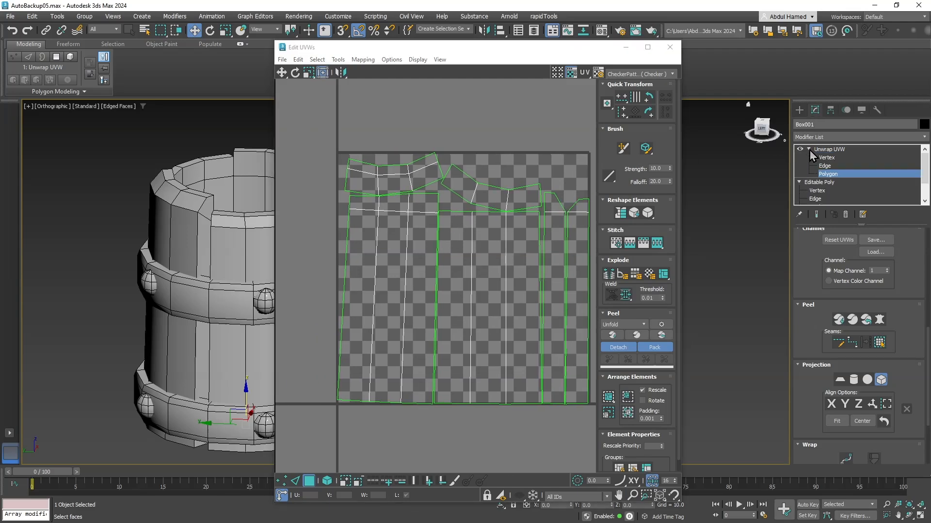
pyautogui.click(834, 166)
pyautogui.click(387, 195)
pyautogui.rightClick(393, 193)
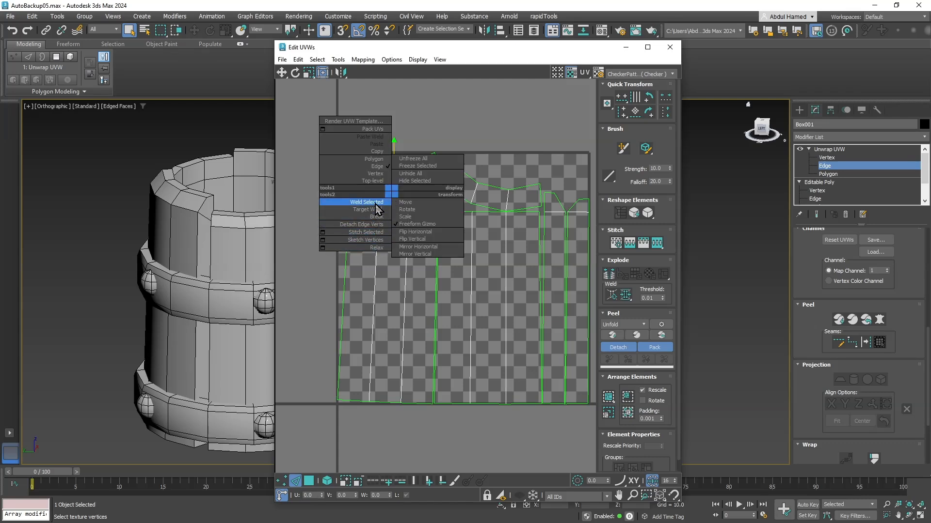
pyautogui.click(376, 233)
# Step: Stitch the two outer seam edges between the same rim shell and wall shell to close the seam
pyautogui.moveTo(420, 214); pyautogui.dragTo(466, 234, button='middle')
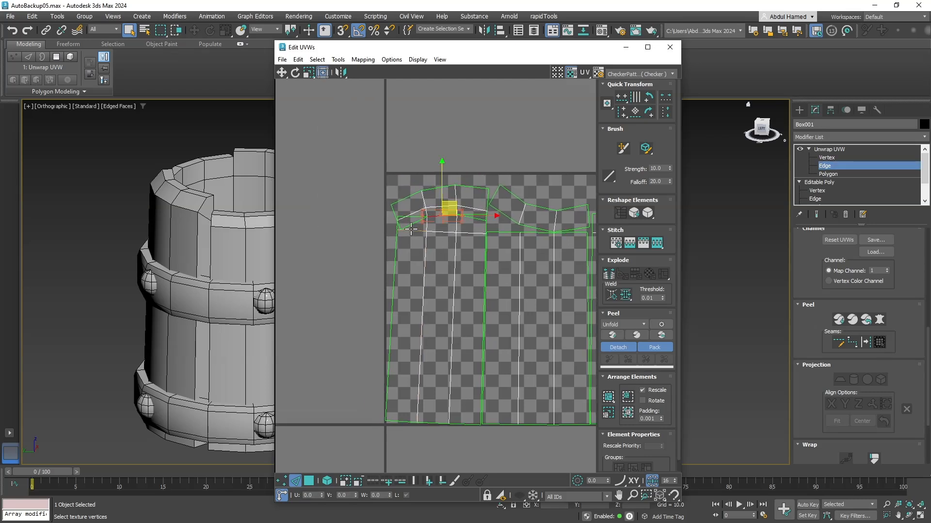
pyautogui.scroll(2, 410, 227)
pyautogui.click(405, 213)
pyautogui.rightClick(402, 211)
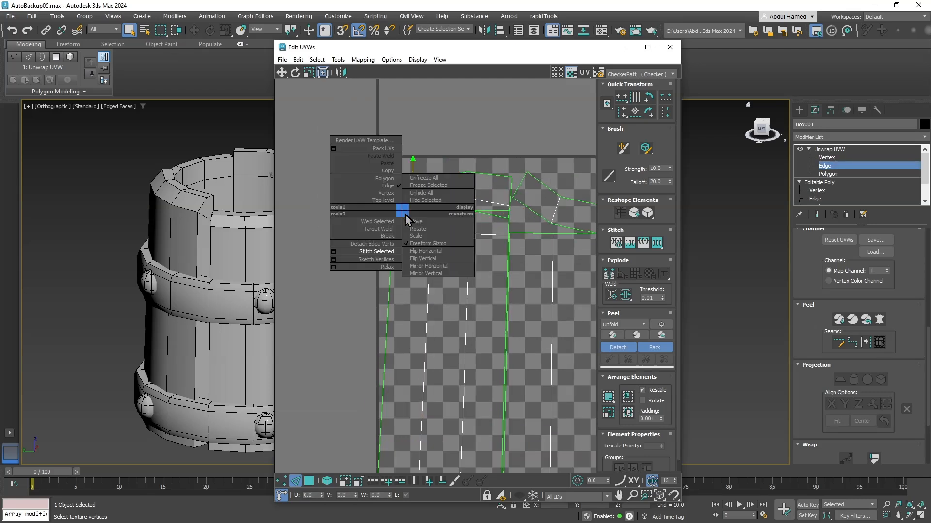
pyautogui.click(391, 252)
pyautogui.click(487, 216)
pyautogui.rightClick(485, 215)
pyautogui.click(473, 253)
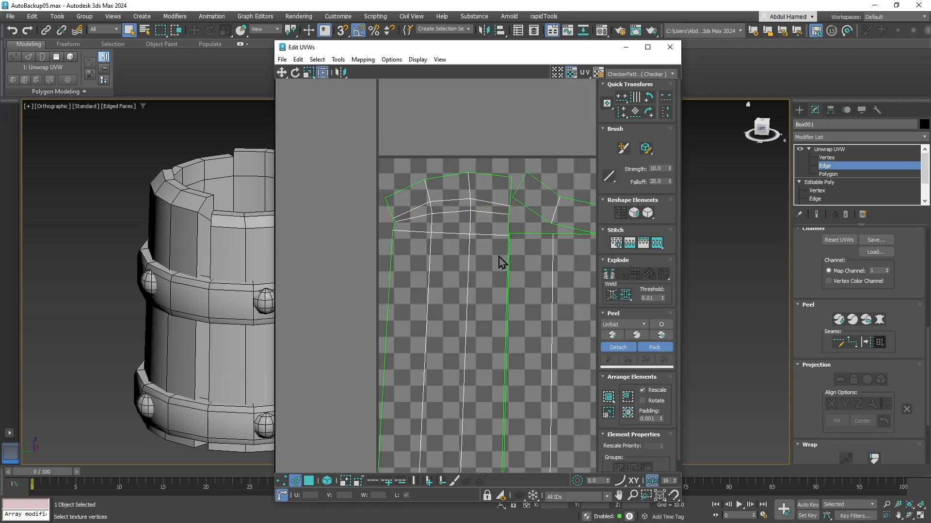
# Step: Try stitching the upper edge of the second wall shell to its matching edge and undo the stitch
pyautogui.moveTo(501, 262); pyautogui.dragTo(407, 250, button='middle')
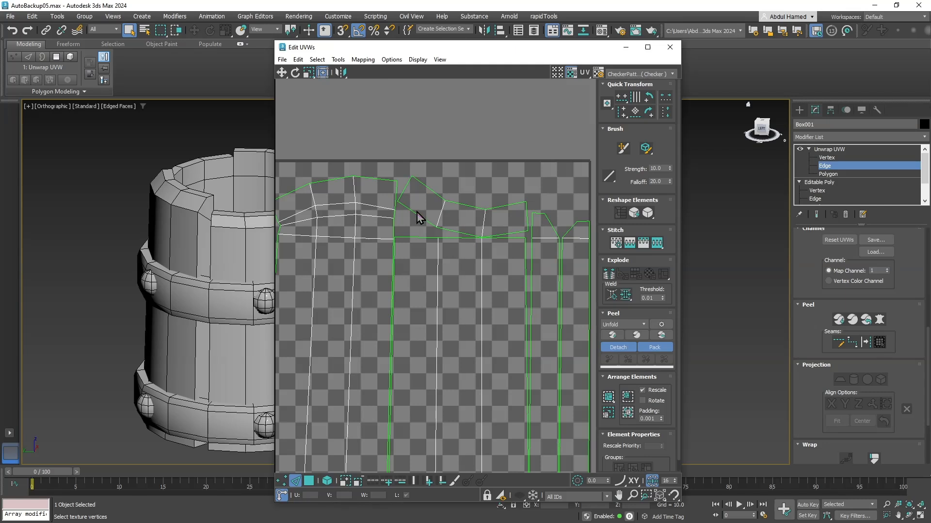
pyautogui.click(416, 239)
pyautogui.rightClick(410, 235)
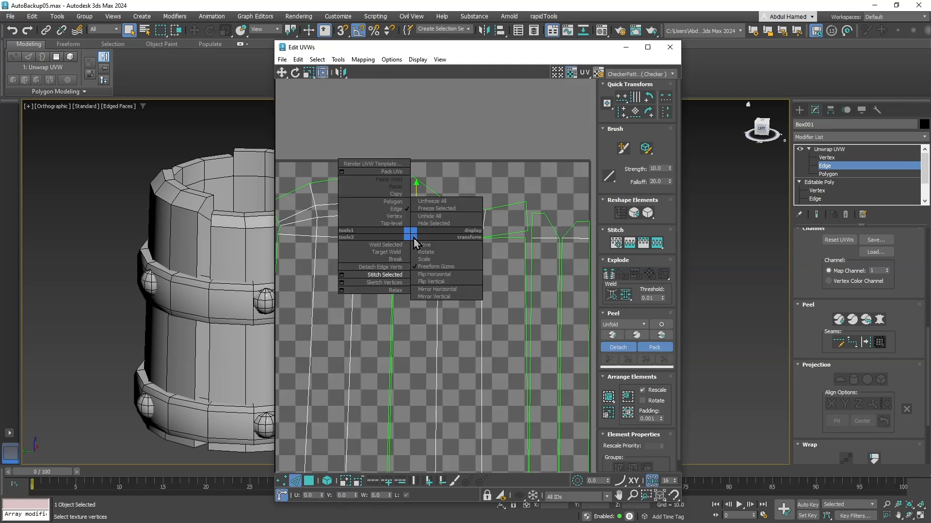
pyautogui.click(384, 275)
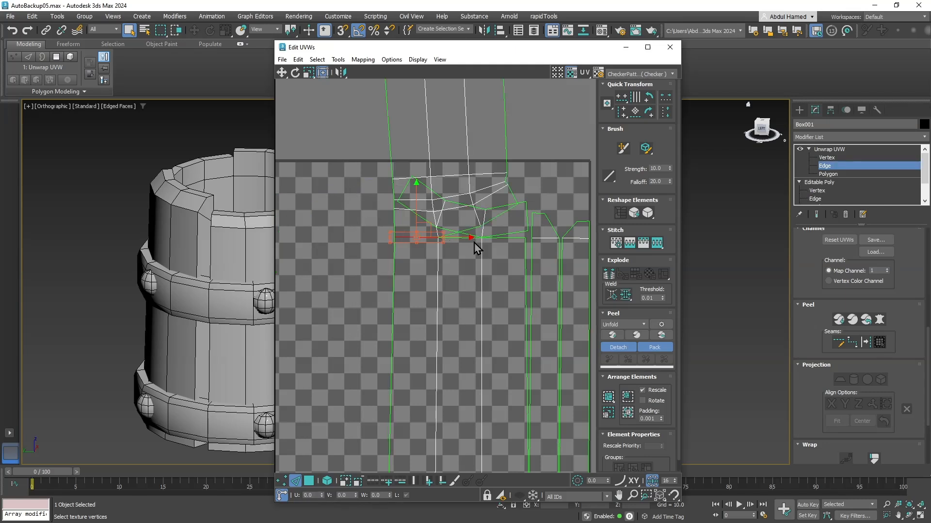
pyautogui.hotkey('ctrl', 'z')
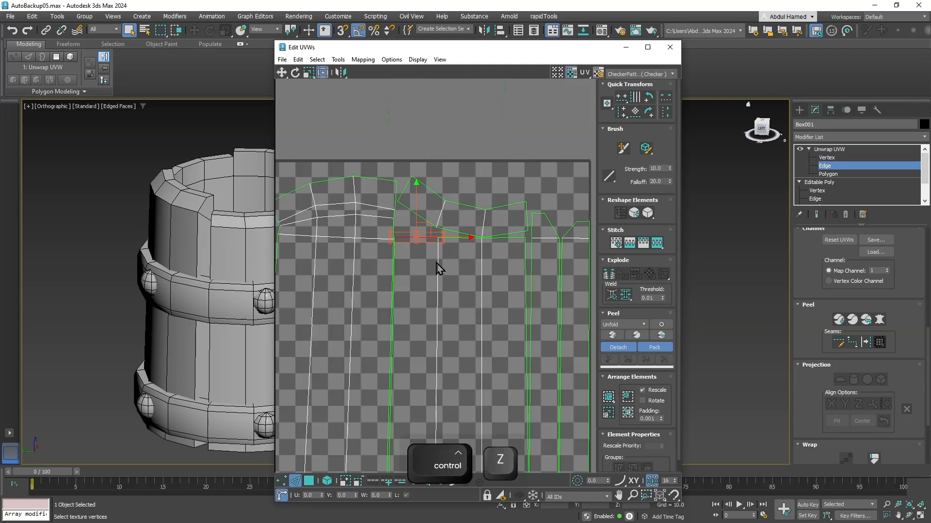
# Step: Stitch the two narrow side strips to the left and right long edges of the second wall shell
pyautogui.click(393, 279)
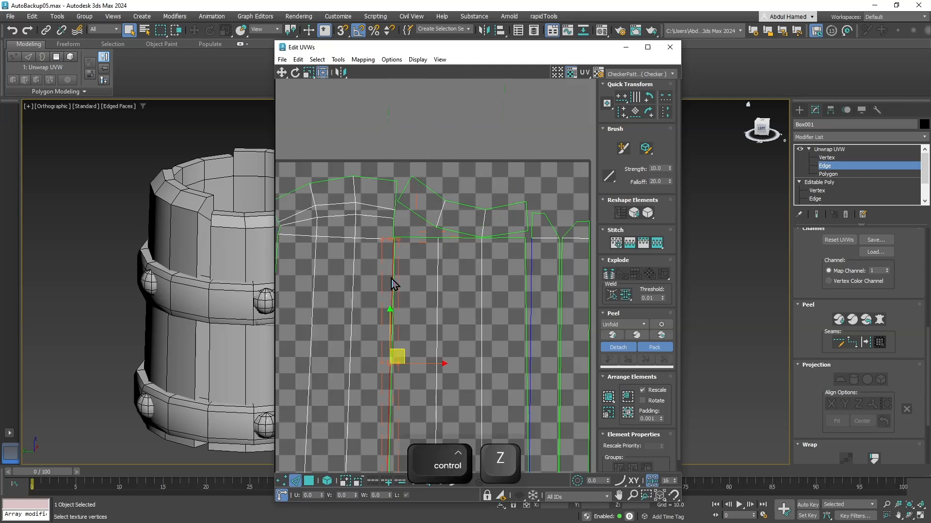
pyautogui.rightClick(392, 279)
pyautogui.click(380, 278)
pyautogui.moveTo(451, 305); pyautogui.dragTo(348, 292, button='middle')
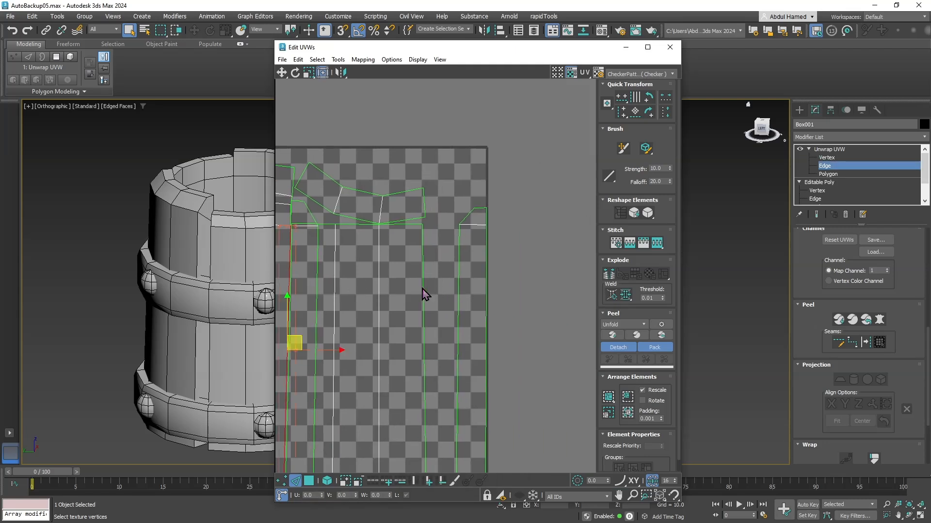
pyautogui.click(426, 290)
pyautogui.click(425, 289)
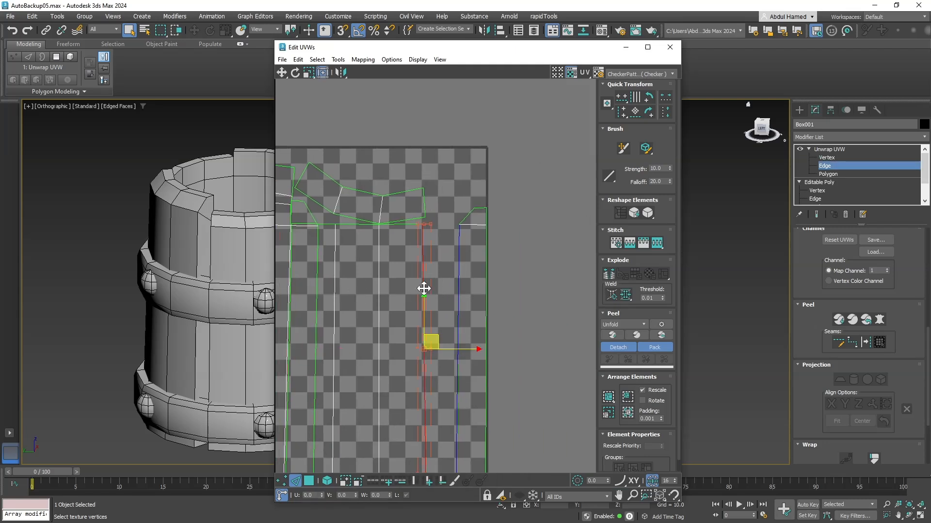
pyautogui.rightClick(425, 291)
pyautogui.click(409, 328)
pyautogui.moveTo(404, 281); pyautogui.dragTo(482, 290, button='middle')
pyautogui.moveTo(434, 231); pyautogui.dragTo(521, 223, button='middle')
pyautogui.scroll(-2, 451, 266)
pyautogui.moveTo(451, 267); pyautogui.dragTo(381, 278, button='middle')
pyautogui.scroll(2, 427, 252)
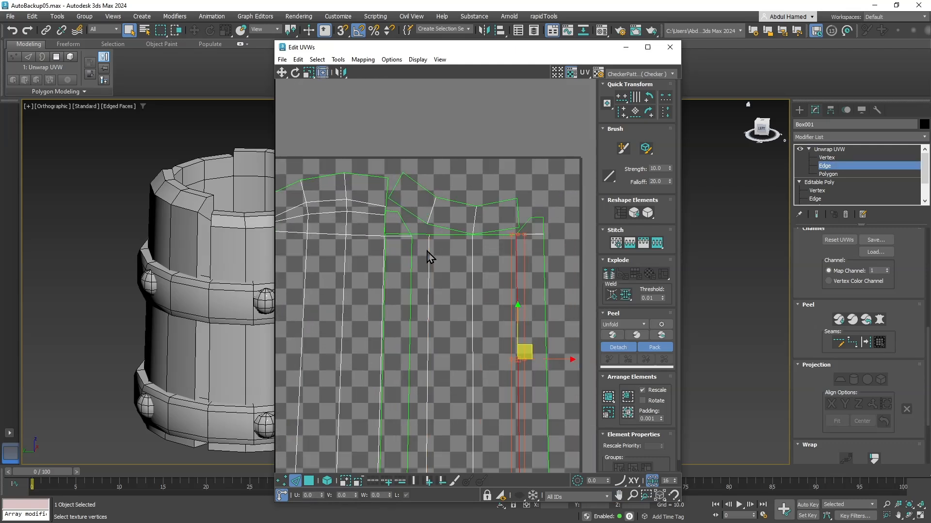
# Step: Stitch the middle and both outer seam edges between the second wall shell and the curved rim shell above it
pyautogui.click(452, 231)
pyautogui.rightClick(448, 226)
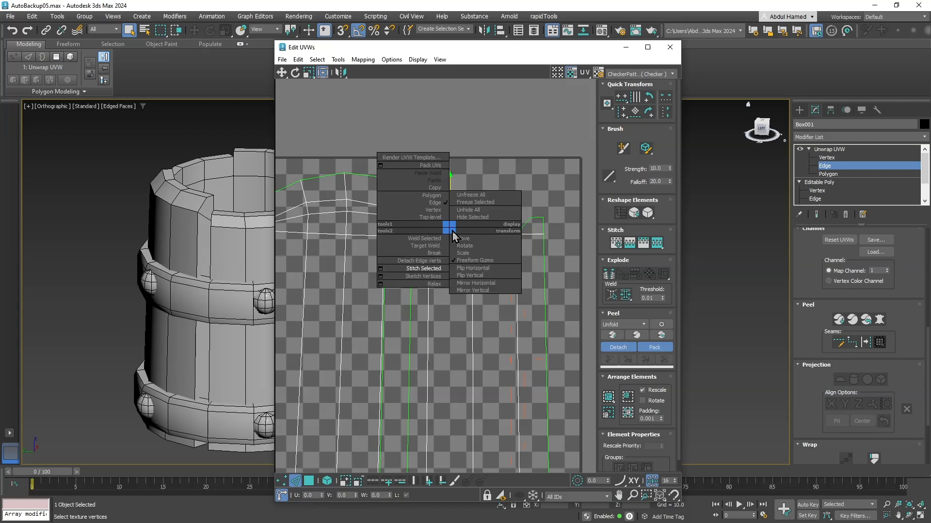
pyautogui.click(438, 267)
pyautogui.moveTo(489, 285); pyautogui.dragTo(484, 274, button='middle')
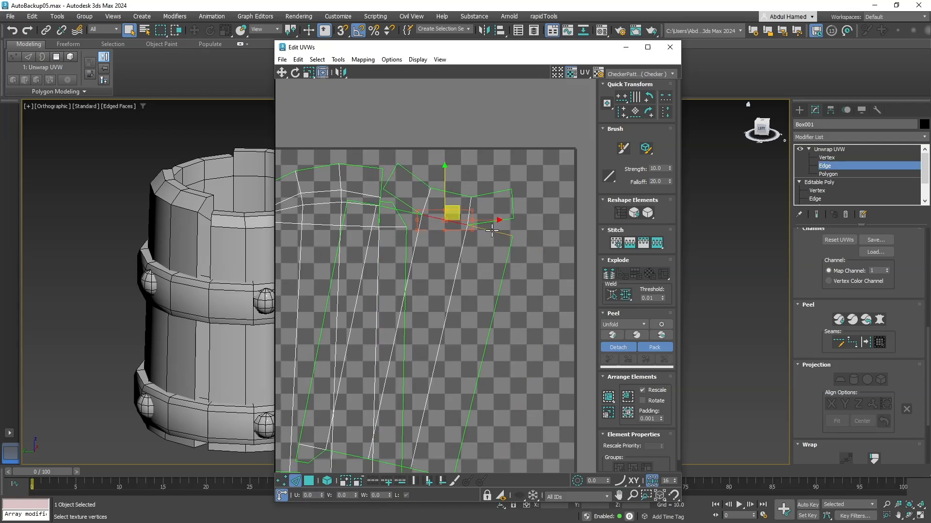
pyautogui.rightClick(492, 231)
pyautogui.click(473, 266)
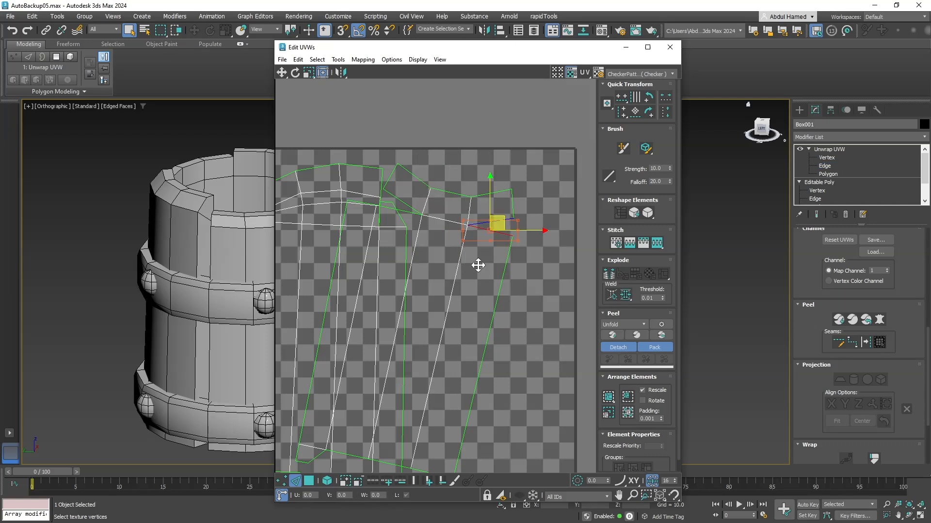
pyautogui.click(411, 206)
pyautogui.rightClick(410, 207)
pyautogui.click(397, 243)
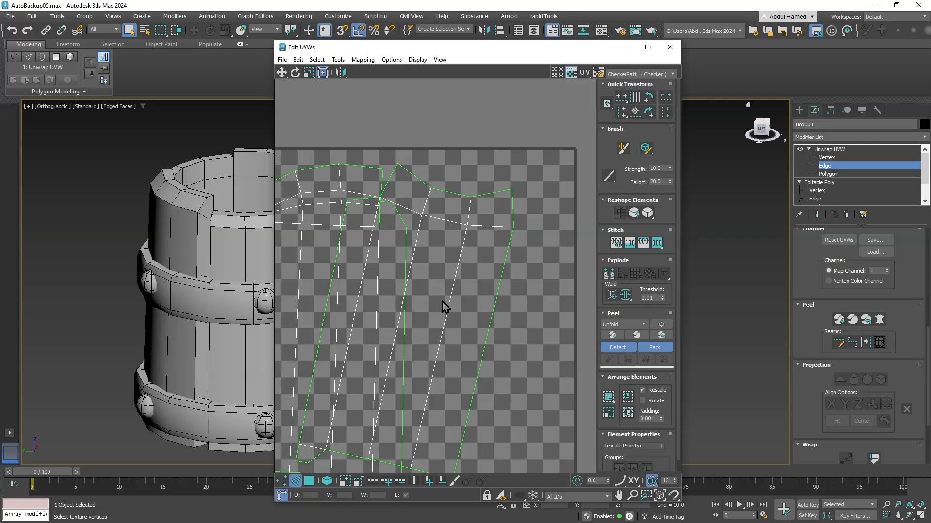
# Step: Stitch the second wall shell's long left edge to the first wall shell's matching outer edge to join both shells
pyautogui.moveTo(441, 302); pyautogui.dragTo(493, 248, button='middle')
pyautogui.click(357, 265)
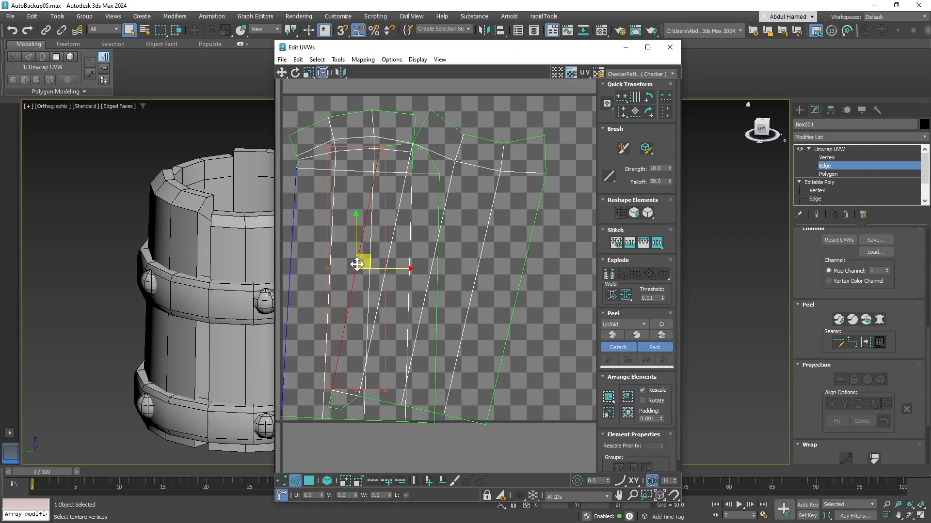
pyautogui.rightClick(357, 265)
pyautogui.click(353, 267)
# Step: Stitch the short open edges at both ends of the rim strip along the joined shell's lower end
pyautogui.moveTo(374, 263); pyautogui.dragTo(473, 222, button='middle')
pyautogui.scroll(-3, 461, 270)
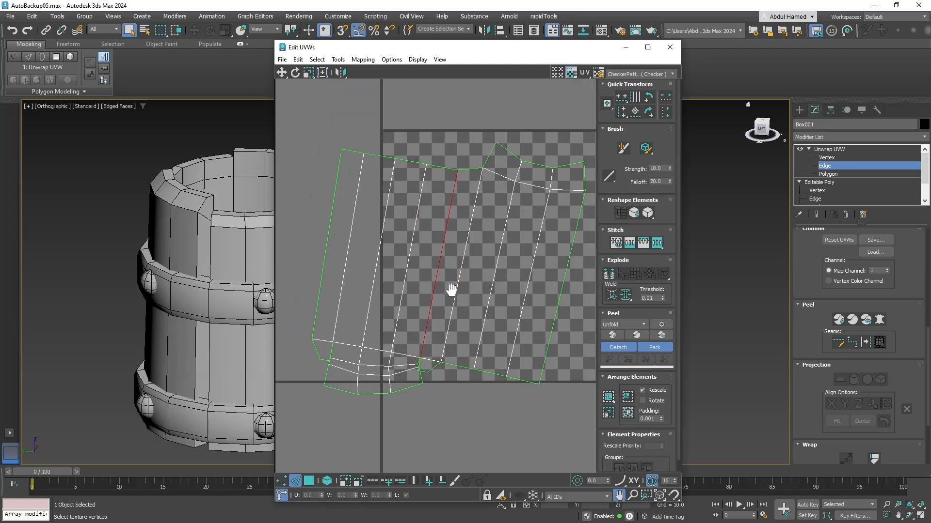
pyautogui.moveTo(458, 313); pyautogui.dragTo(461, 290, button='middle')
pyautogui.scroll(3, 402, 375)
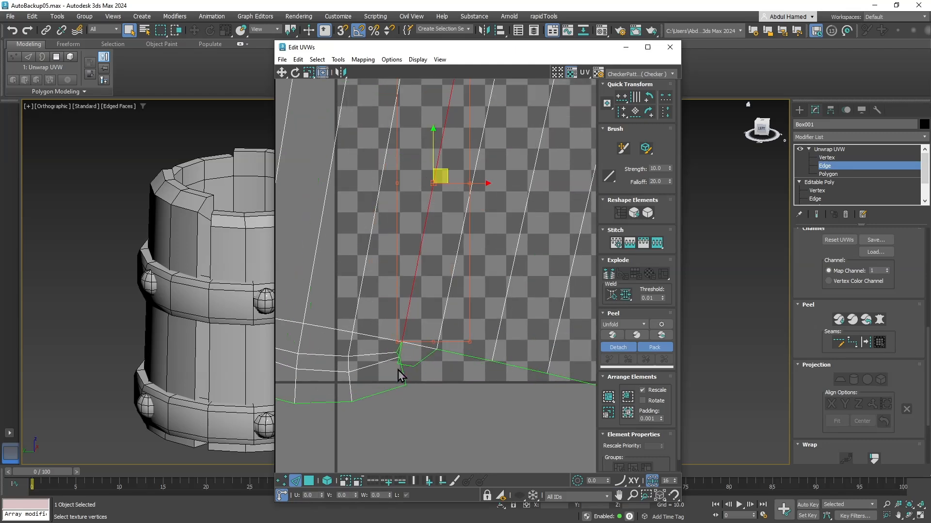
pyautogui.click(399, 348)
pyautogui.rightClick(400, 350)
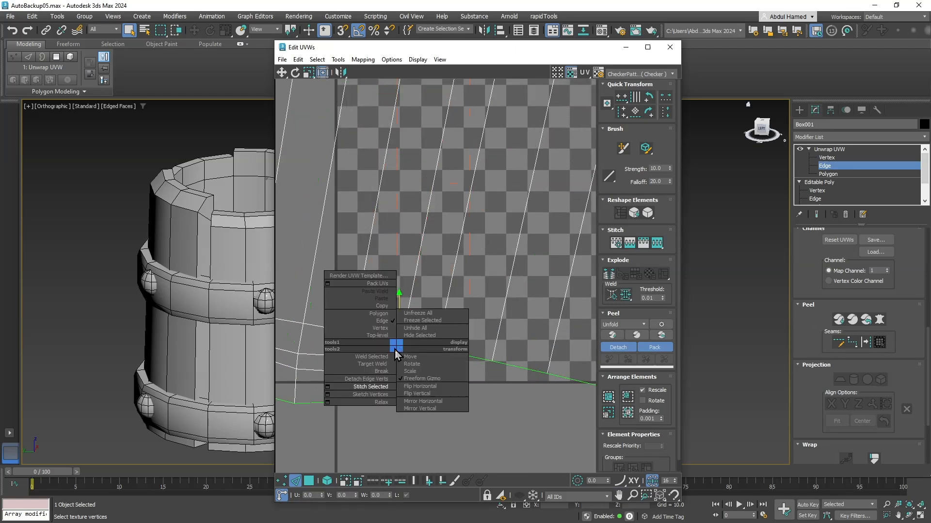
pyautogui.click(395, 349)
pyautogui.moveTo(369, 352); pyautogui.dragTo(507, 350, button='middle')
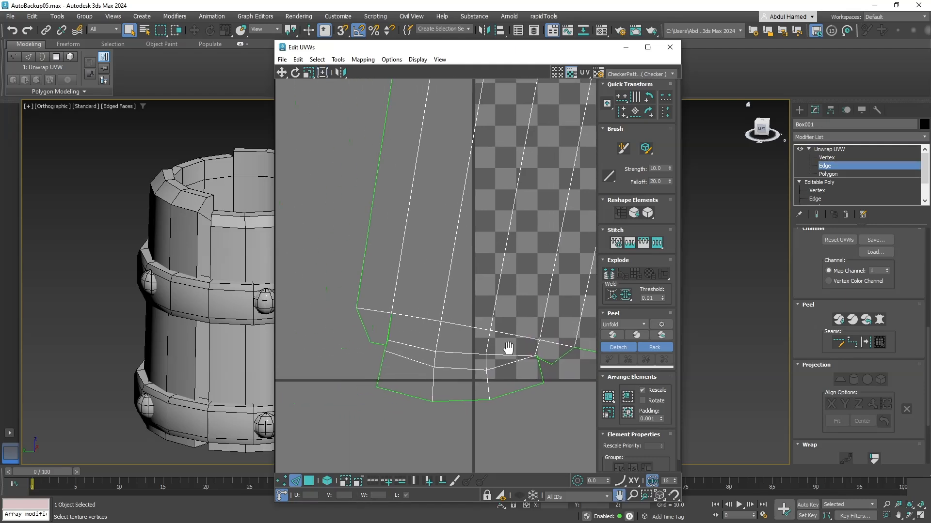
pyautogui.click(390, 331)
pyautogui.rightClick(388, 329)
pyautogui.click(385, 333)
# Step: Try stitching the next short corner edges at both ends of the lower rim strip
pyautogui.moveTo(493, 350); pyautogui.dragTo(353, 318, button='middle')
pyautogui.click(401, 338)
pyautogui.scroll(5, 402, 339)
pyautogui.moveTo(401, 339); pyautogui.dragTo(439, 325, button='middle')
pyautogui.scroll(-6, 473, 315)
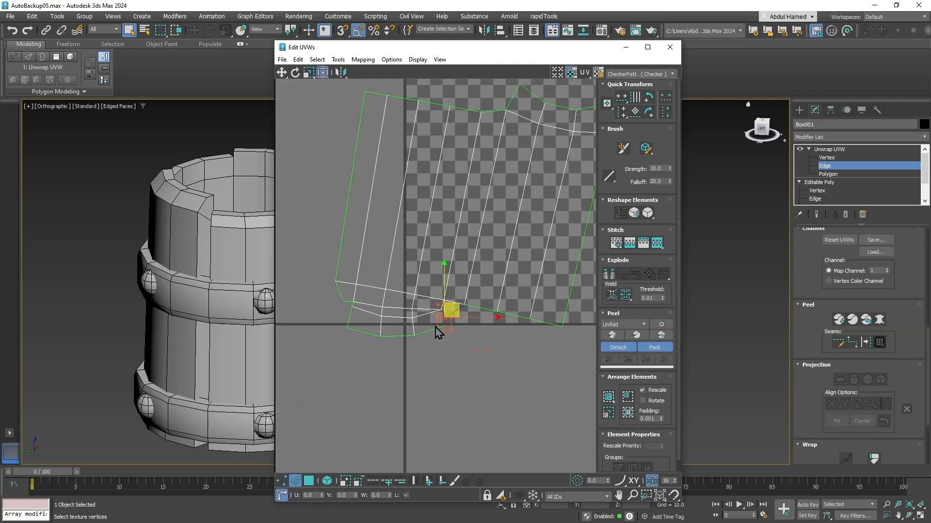
pyautogui.scroll(5, 439, 328)
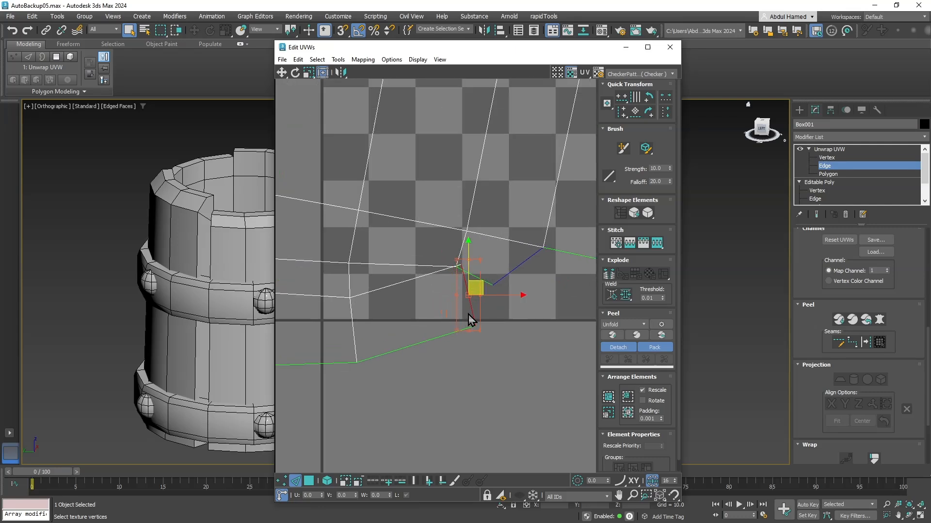
pyautogui.rightClick(473, 312)
pyautogui.click(467, 308)
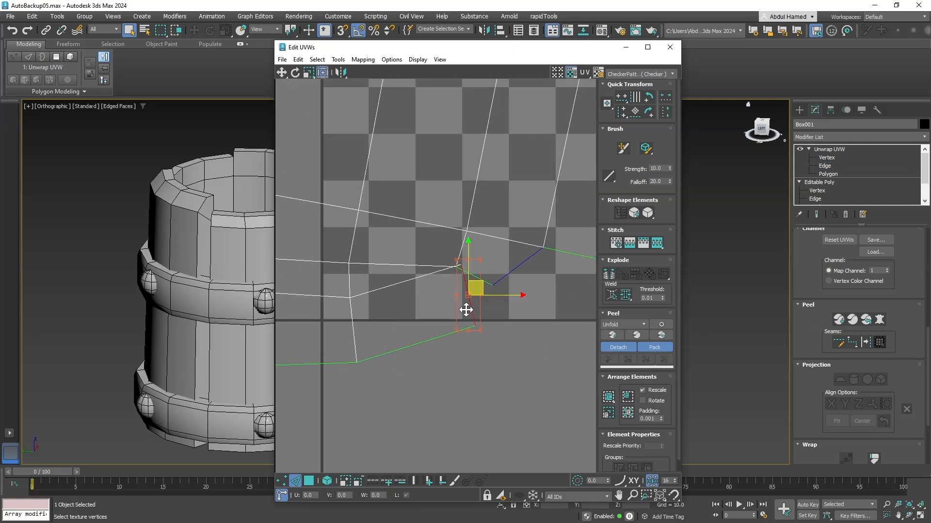
pyautogui.moveTo(380, 322); pyautogui.dragTo(590, 303, button='middle')
pyautogui.moveTo(436, 294); pyautogui.dragTo(520, 332, button='middle')
pyautogui.click(430, 266)
pyautogui.rightClick(430, 266)
pyautogui.click(422, 268)
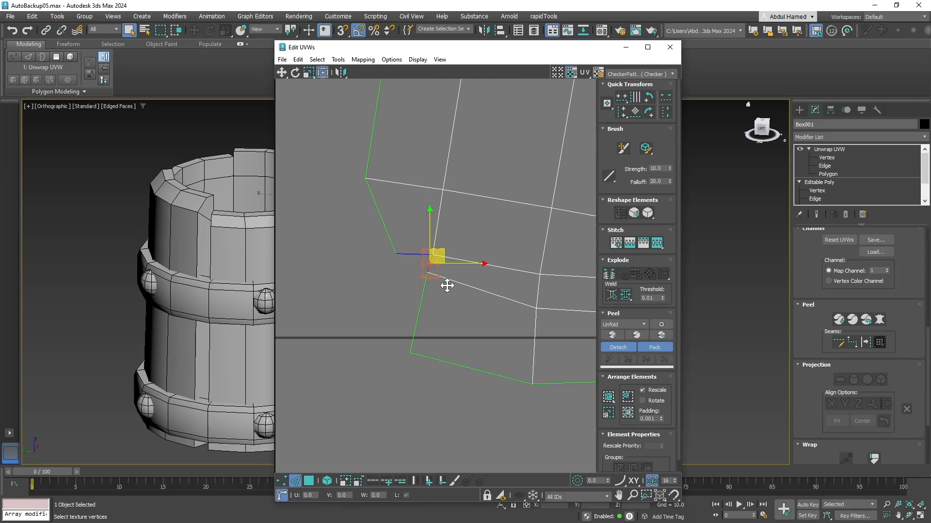
# Step: Select all edges of the joined shell and try relaxing it until flat
pyautogui.moveTo(503, 310); pyautogui.dragTo(383, 330, button='middle')
pyautogui.scroll(-3, 389, 337)
pyautogui.scroll(-3, 416, 334)
pyautogui.scroll(1, 427, 334)
pyautogui.moveTo(480, 330); pyautogui.dragTo(454, 349, button='middle')
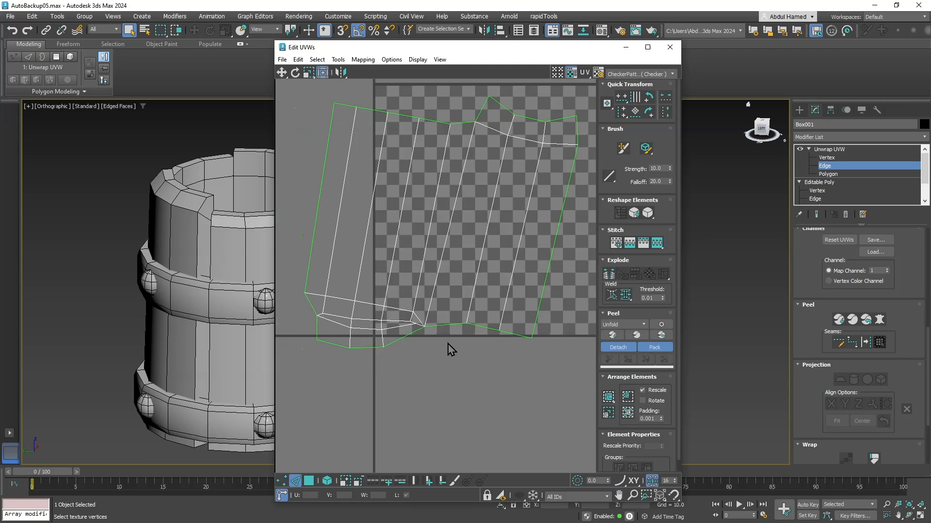
pyautogui.scroll(-2, 451, 349)
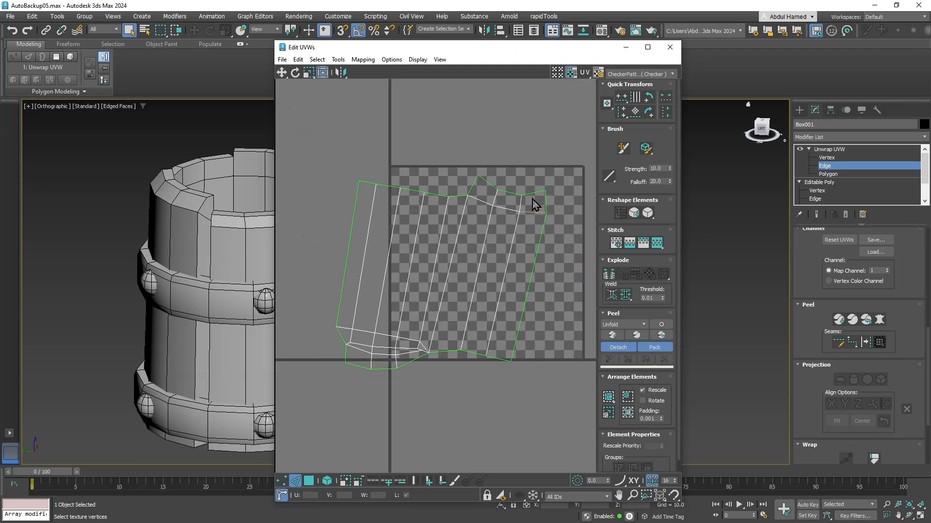
pyautogui.moveTo(566, 160); pyautogui.dragTo(309, 407)
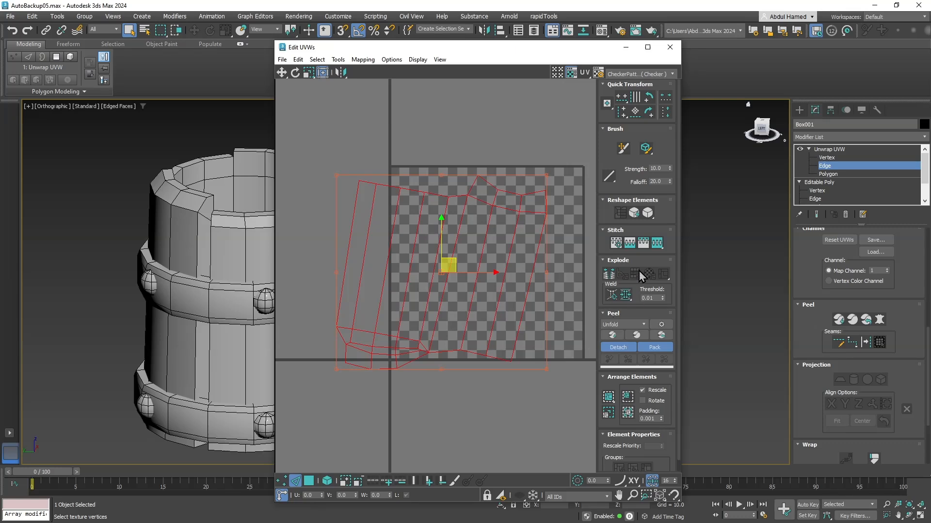
pyautogui.click(635, 216)
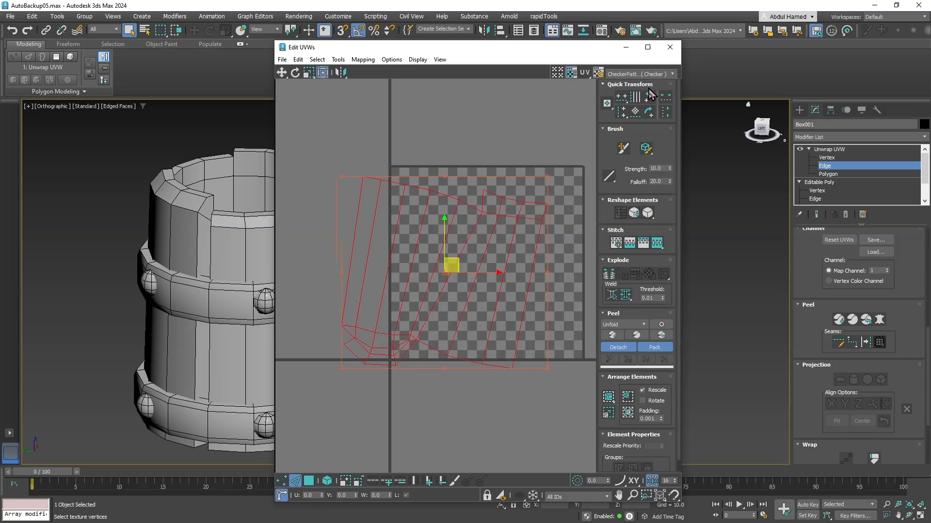
# Step: Apply the CheckerPattern texture, move the Edit UVWs window off the mug, and inspect the checkers on the stave up close
pyautogui.click(659, 74)
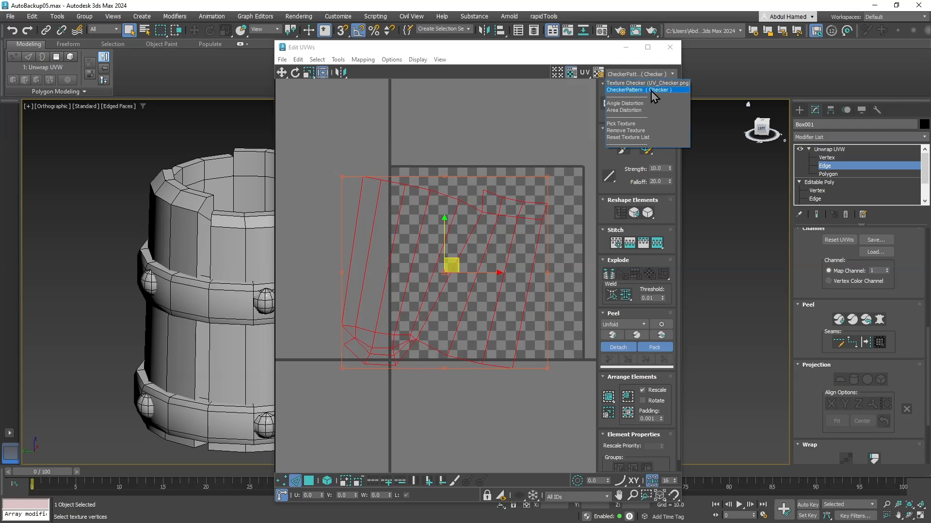
pyautogui.click(651, 91)
pyautogui.moveTo(531, 55); pyautogui.dragTo(687, 55)
pyautogui.keyDown('alt'); pyautogui.moveTo(383, 324); pyautogui.dragTo(329, 281, button='middle'); pyautogui.keyUp('alt')
pyautogui.keyDown('alt'); pyautogui.moveTo(321, 236); pyautogui.dragTo(366, 271, button='middle'); pyautogui.keyUp('alt')
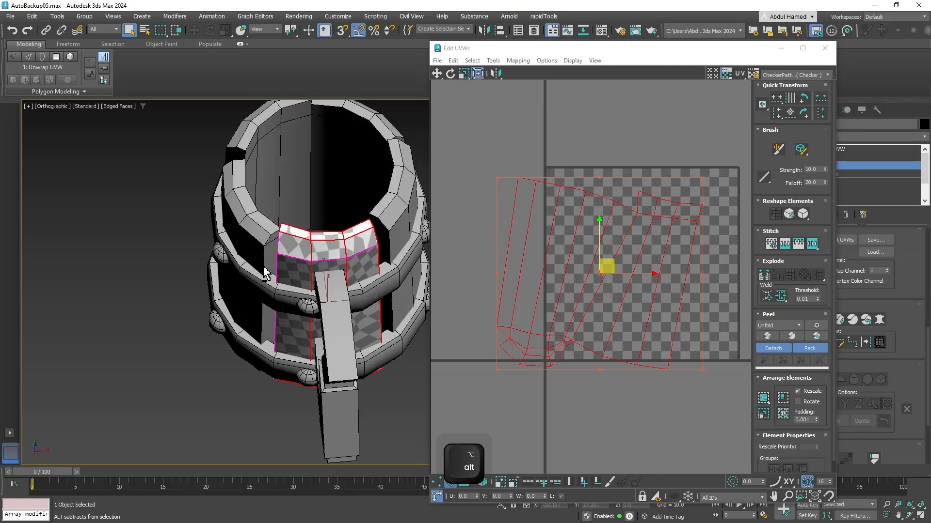
pyautogui.keyDown('alt'); pyautogui.moveTo(310, 271); pyautogui.dragTo(301, 233, button='middle'); pyautogui.keyUp('alt')
pyautogui.scroll(6, 301, 214)
pyautogui.scroll(3, 297, 185)
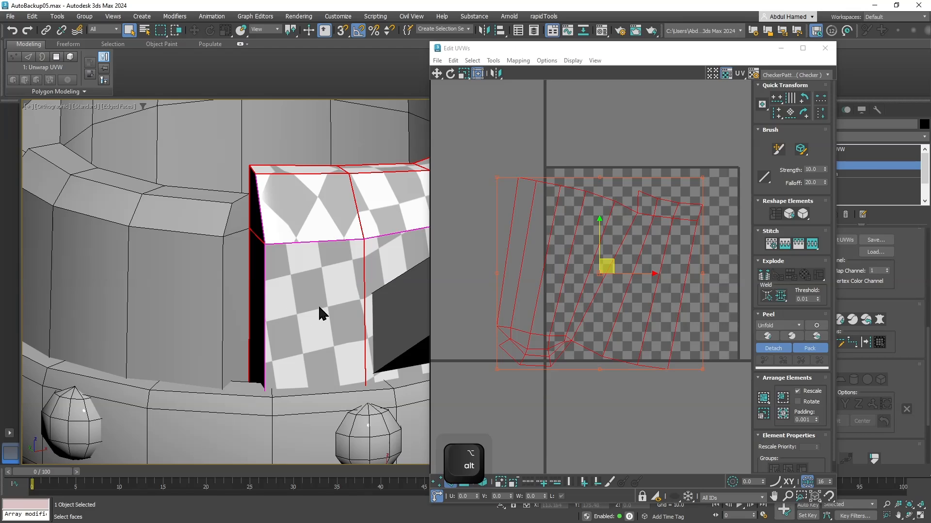
# Step: Try relaxing the whole shell until flat once more and check the checker distortion on the stave
pyautogui.moveTo(598, 312); pyautogui.dragTo(593, 287, button='middle')
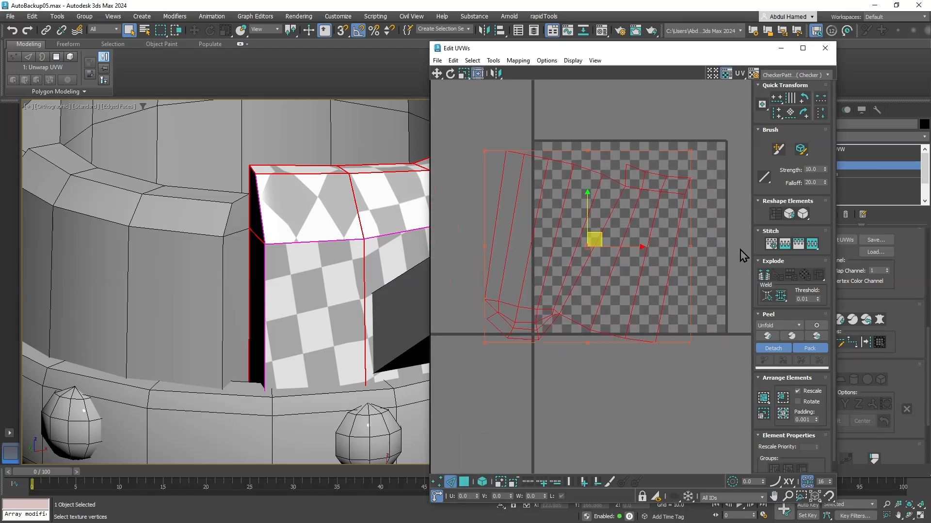
pyautogui.click(790, 217)
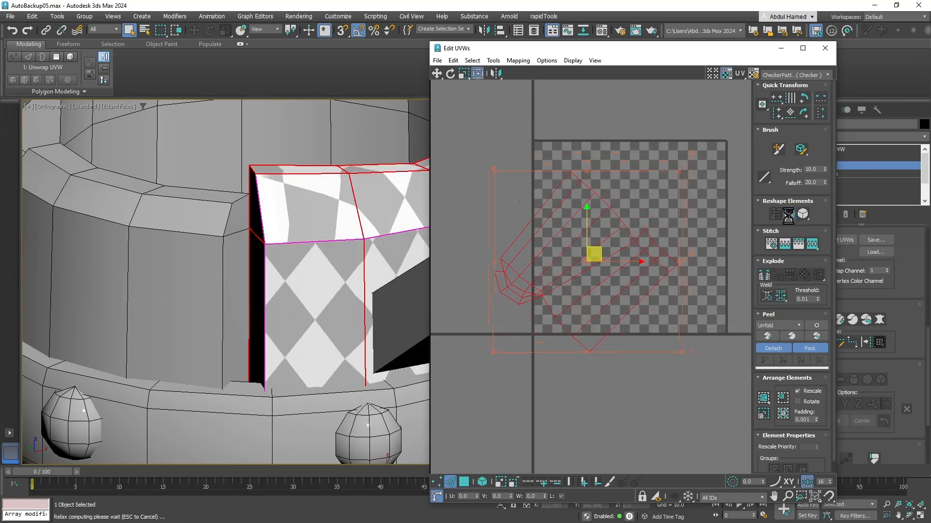
pyautogui.keyDown('alt'); pyautogui.moveTo(322, 254); pyautogui.dragTo(358, 265, button='middle'); pyautogui.keyUp('alt')
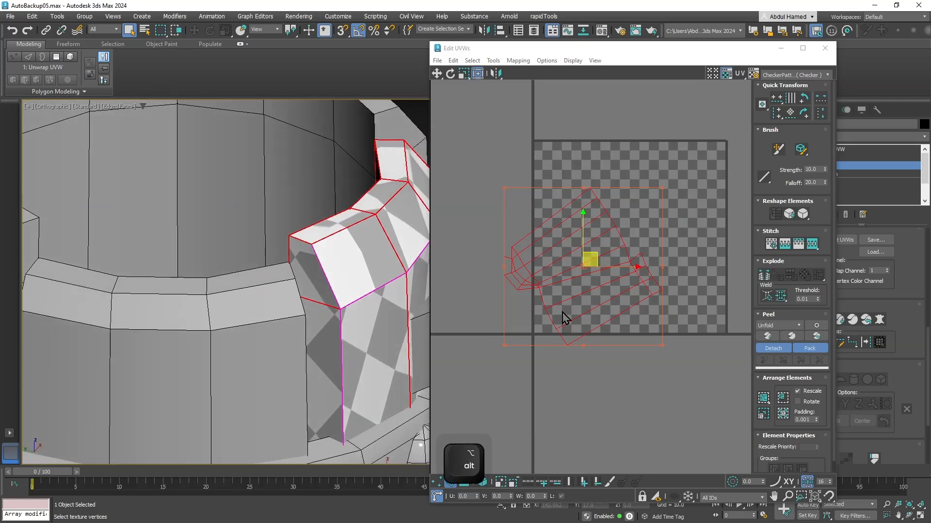
# Step: Undo the relax operations on the joined shell
pyautogui.hotkey('ctrl', 'z')
pyautogui.hotkey('ctrl', 'z')
pyautogui.hotkey('ctrl', 'z')
pyautogui.hotkey('ctrl', 'z')
pyautogui.hotkey('ctrl', 'z')
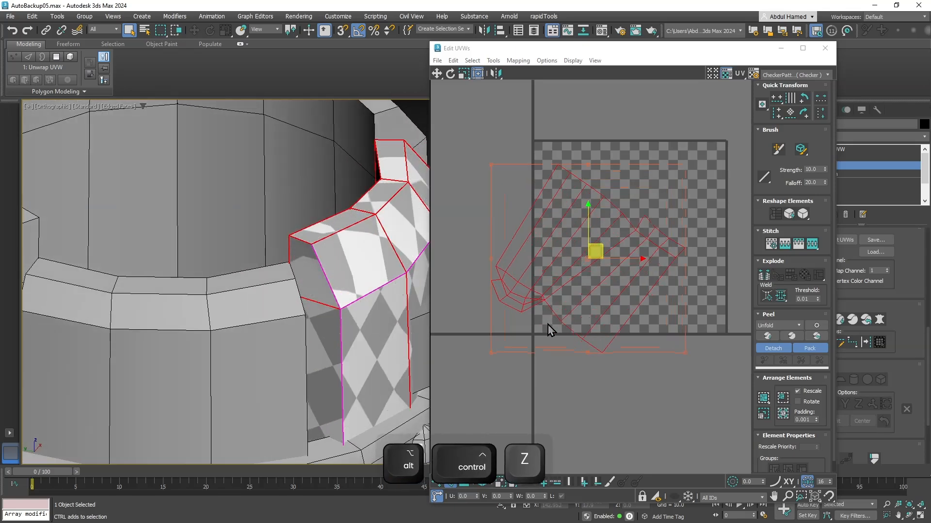
pyautogui.hotkey('ctrl', 'z')
pyautogui.hotkey('ctrl', 'z')
pyautogui.hotkey('ctrl', 'z')
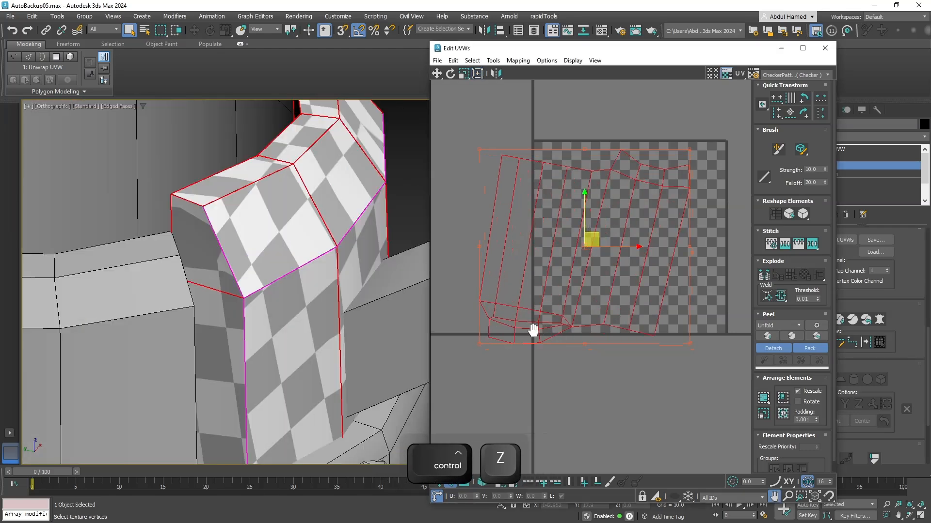
# Step: Undo the corner edge stitches at both ends of the lower rim strip
pyautogui.keyDown('ctrl'); pyautogui.scroll(8, 551, 318); pyautogui.keyUp('ctrl')
pyautogui.hotkey('ctrl', 'z')
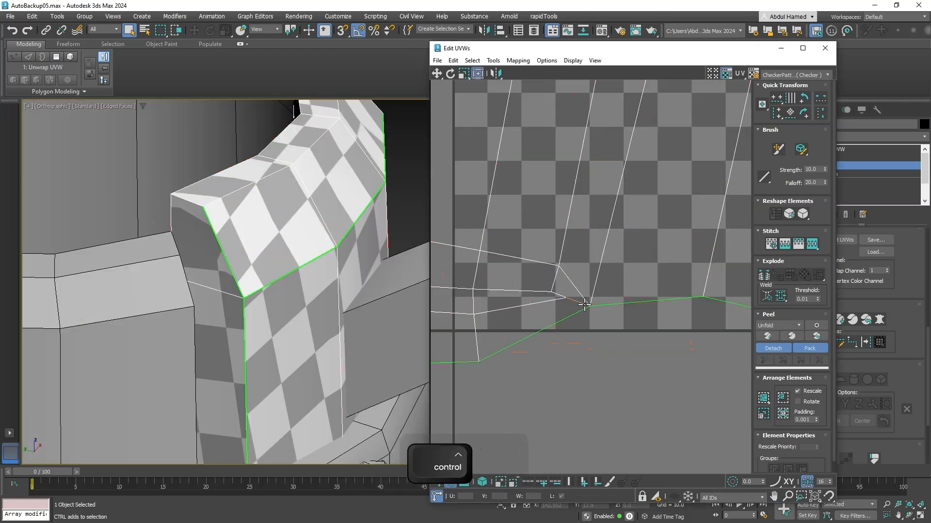
pyautogui.hotkey('ctrl', 'z')
pyautogui.hotkey('ctrl', 'z')
pyautogui.hotkey('ctrl', 'z')
pyautogui.hotkey('ctrl', 'z')
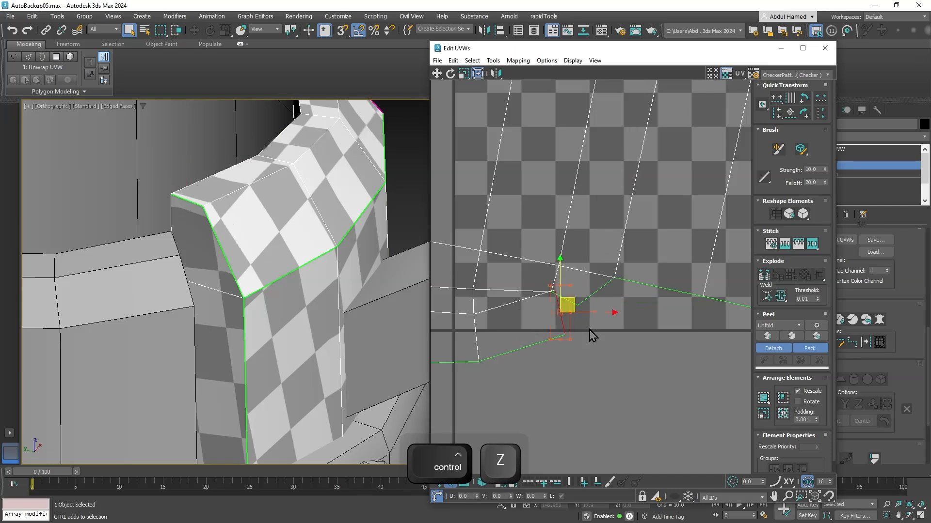
# Step: Move the lower rim strip's end edge near the wall junction downward, away from the corner
pyautogui.scroll(4, 562, 320)
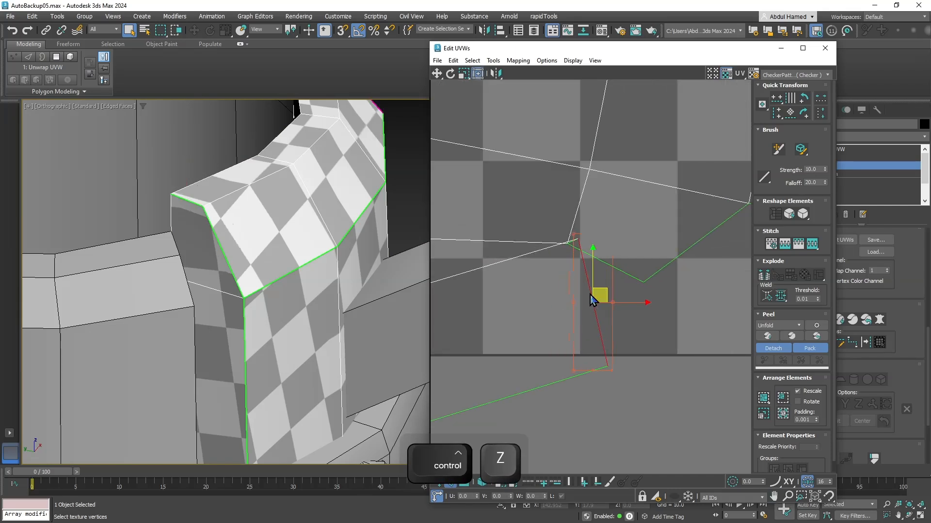
pyautogui.keyDown('ctrl'); pyautogui.moveTo(591, 299); pyautogui.dragTo(592, 362); pyautogui.keyUp('ctrl')
pyautogui.click(608, 272)
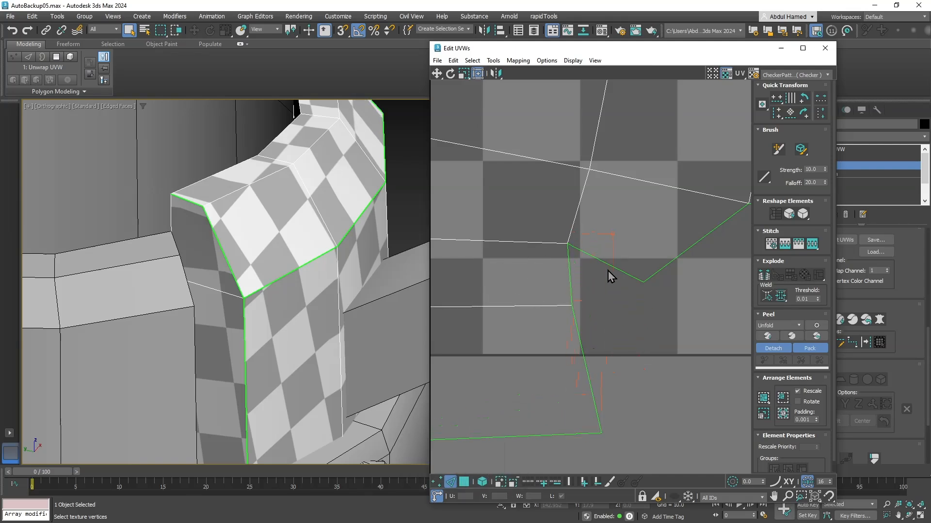
# Step: Stitch the short corner edge where the lower rim strip meets the second wall section
pyautogui.click(608, 264)
pyautogui.rightClick(607, 263)
pyautogui.click(598, 271)
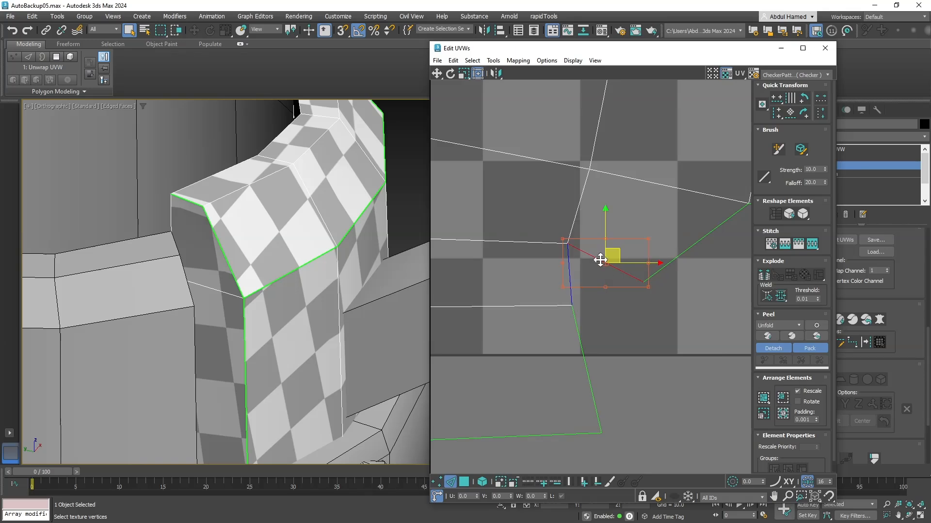
pyautogui.click(596, 319)
pyautogui.click(570, 284)
pyautogui.rightClick(570, 283)
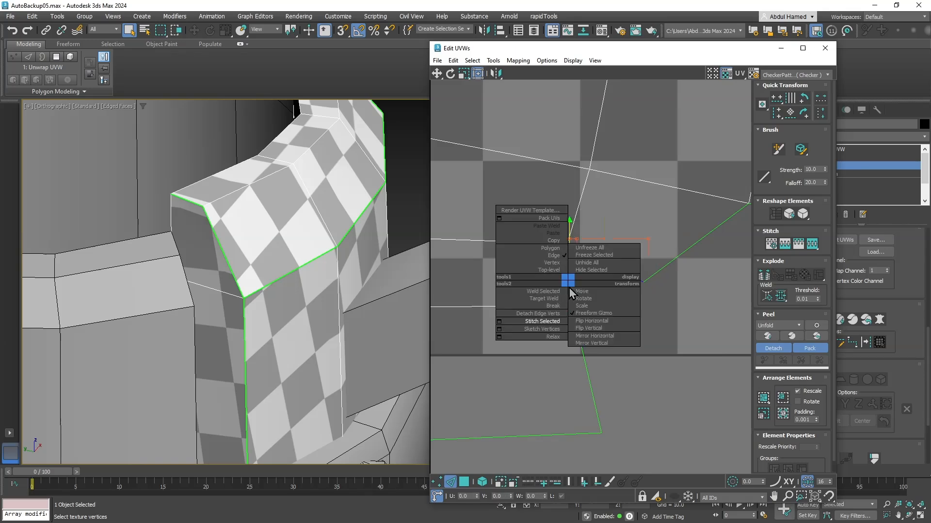
pyautogui.click(553, 319)
pyautogui.click(553, 319)
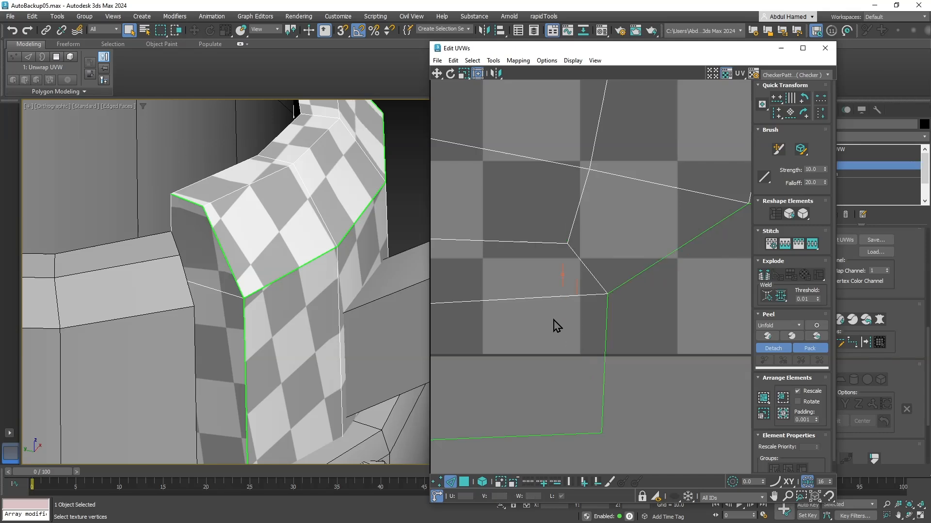
# Step: Stitch the matching short corner edge at the opposite, outer end of the lower rim strip
pyautogui.scroll(-5, 617, 290)
pyautogui.scroll(-3, 630, 341)
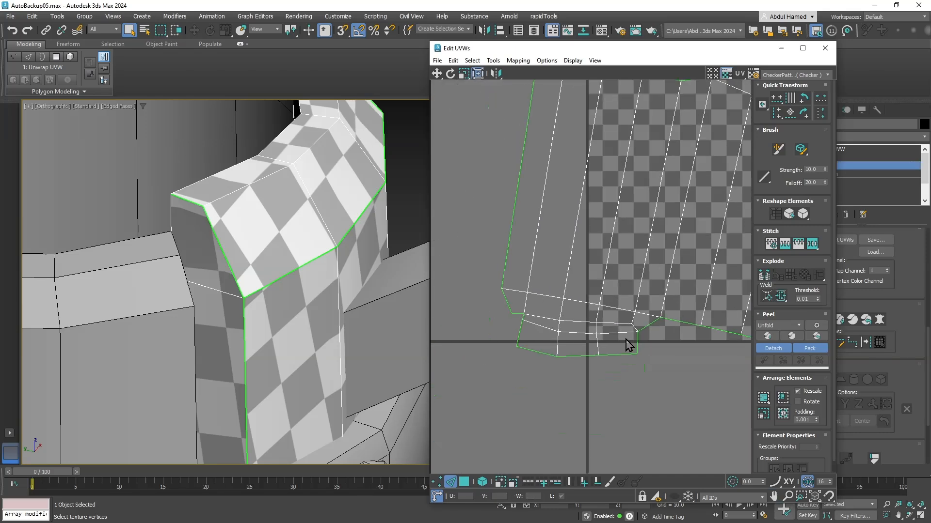
pyautogui.scroll(8, 497, 326)
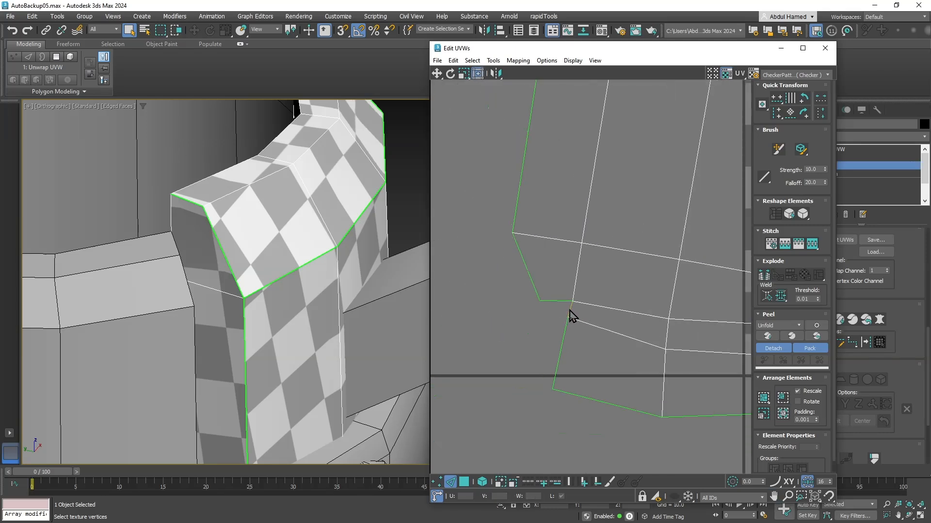
pyautogui.click(571, 309)
pyautogui.rightClick(566, 310)
pyautogui.click(566, 312)
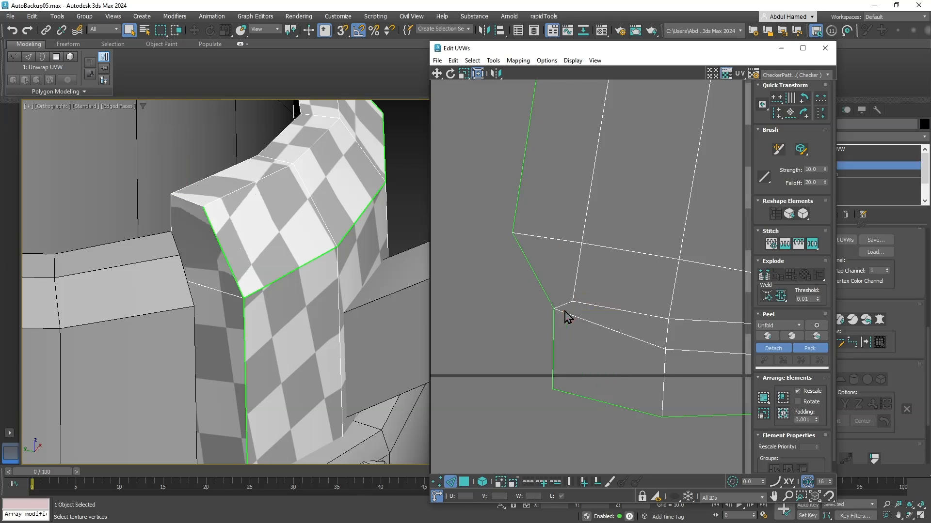
# Step: Examine where the UV shell's first long wall strips lie on the mug by selecting them individually as polygons
pyautogui.scroll(-5, 566, 312)
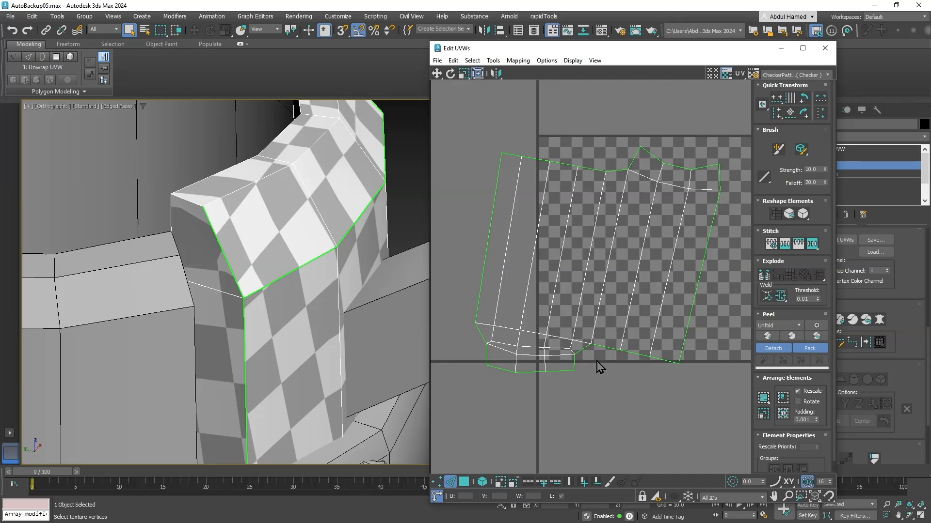
pyautogui.keyDown('alt'); pyautogui.moveTo(238, 291); pyautogui.dragTo(297, 273, button='middle'); pyautogui.keyUp('alt')
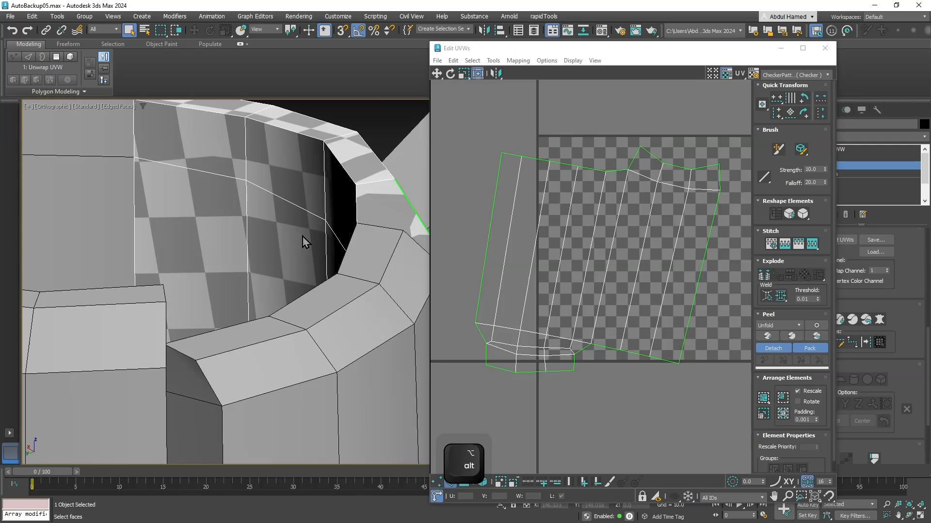
pyautogui.keyDown('alt'); pyautogui.moveTo(303, 236); pyautogui.dragTo(311, 239, button='middle'); pyautogui.keyUp('alt')
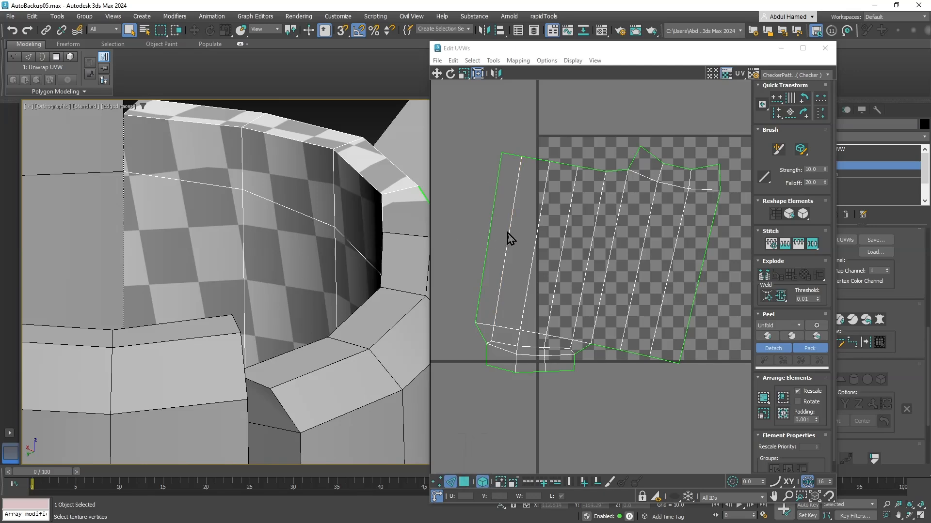
pyautogui.click(464, 482)
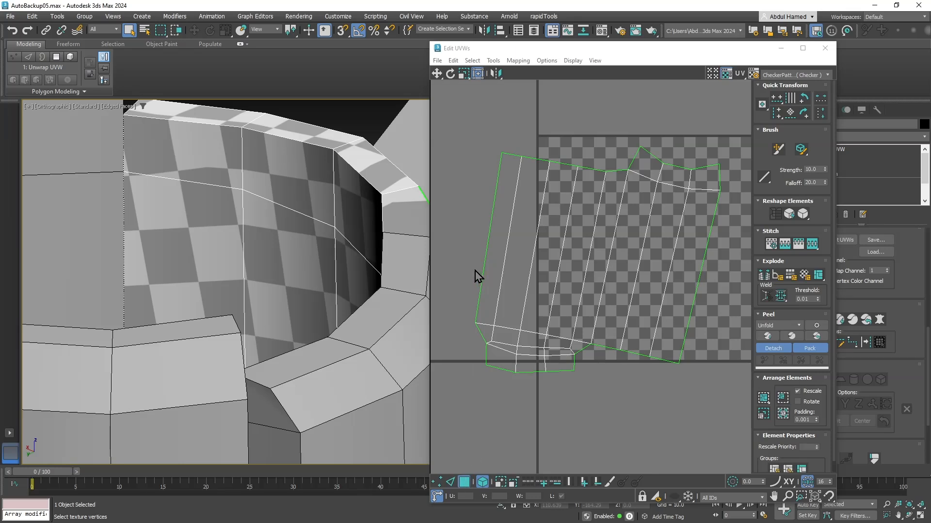
pyautogui.hotkey('ctrl', 'a')
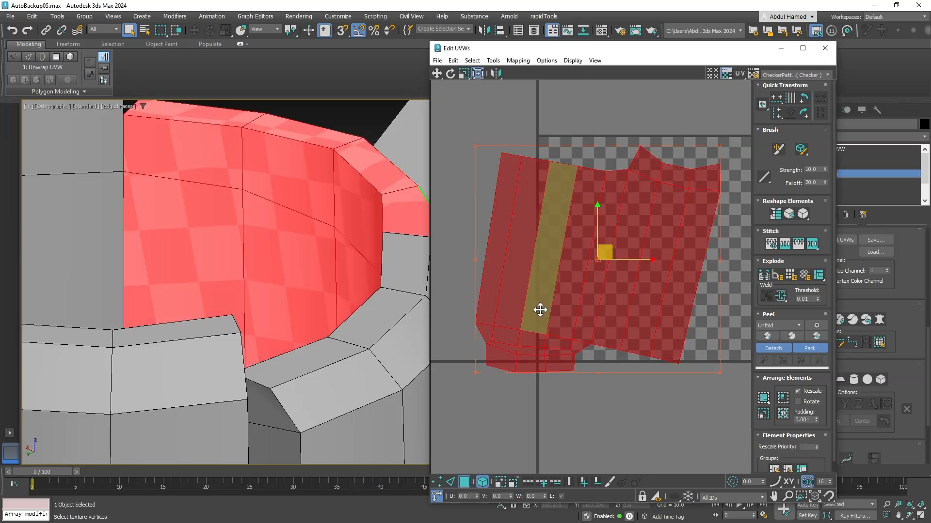
pyautogui.click(490, 283)
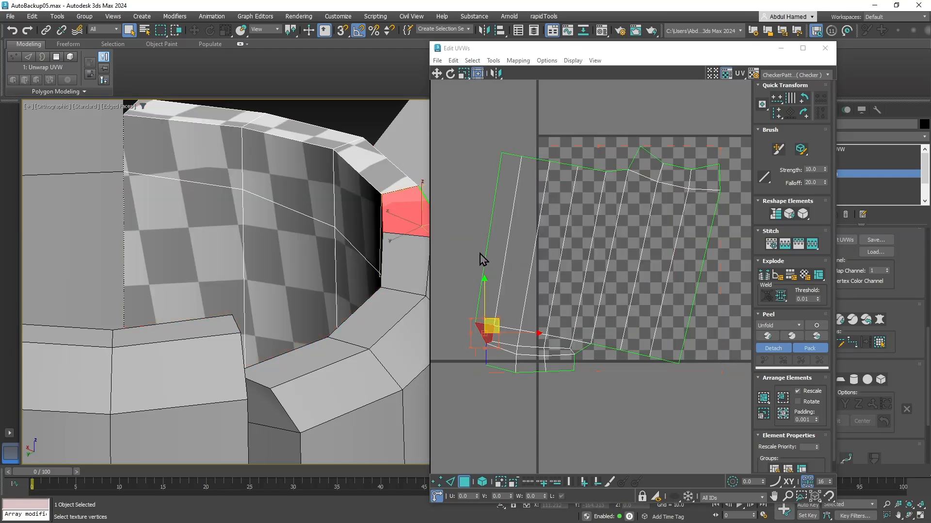
pyautogui.click(495, 255)
pyautogui.keyDown('alt'); pyautogui.moveTo(387, 310); pyautogui.dragTo(257, 288, button='middle'); pyautogui.keyUp('alt')
pyautogui.moveTo(453, 261); pyautogui.dragTo(604, 276, button='middle')
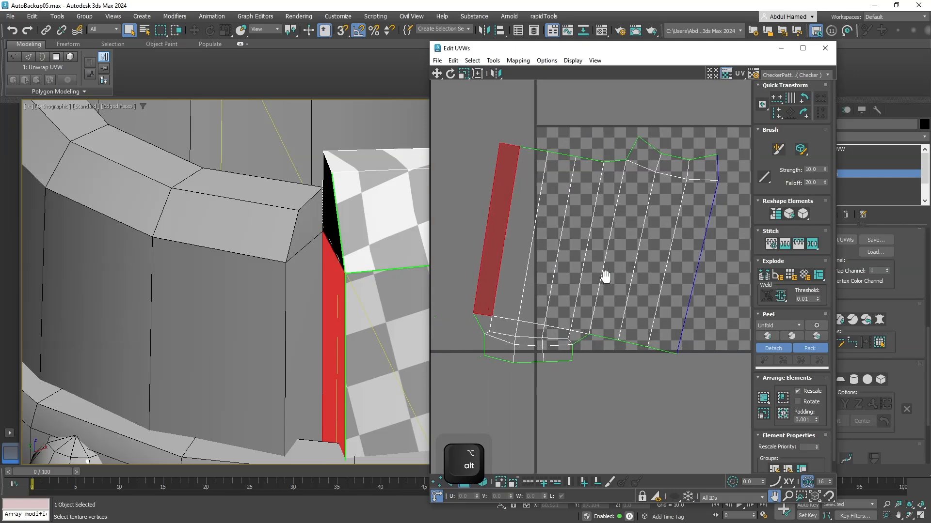
pyautogui.keyDown('alt'); pyautogui.moveTo(342, 305); pyautogui.dragTo(444, 284, button='middle'); pyautogui.keyUp('alt')
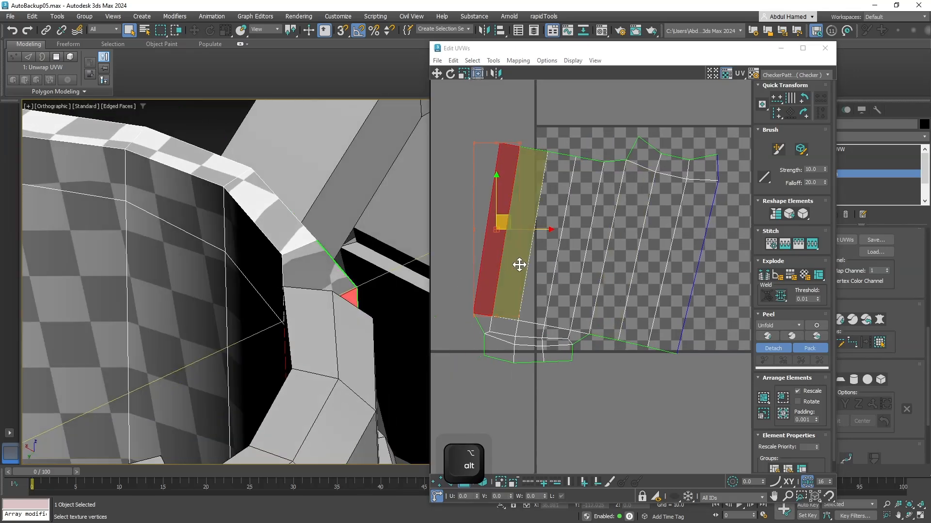
pyautogui.click(514, 261)
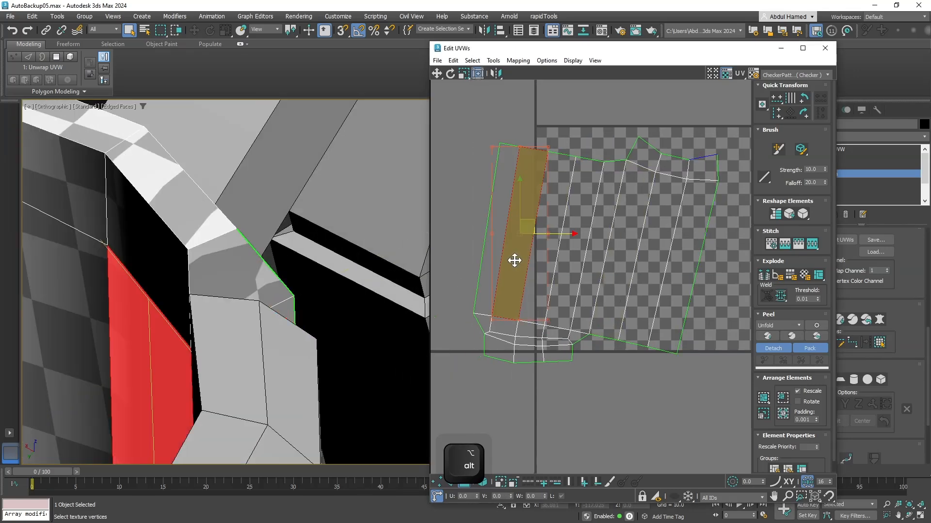
pyautogui.click(544, 260)
pyautogui.click(572, 266)
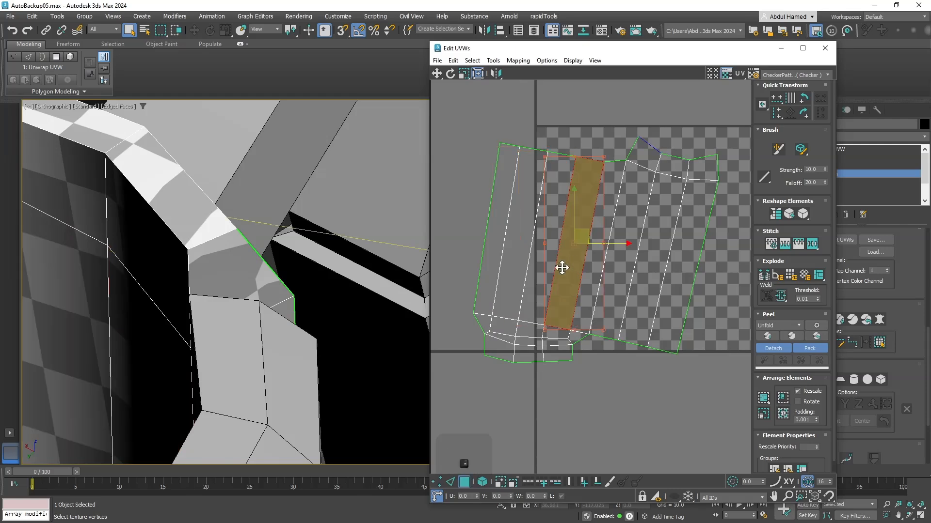
pyautogui.keyDown('alt'); pyautogui.moveTo(160, 249); pyautogui.dragTo(198, 238, button='middle'); pyautogui.keyUp('alt')
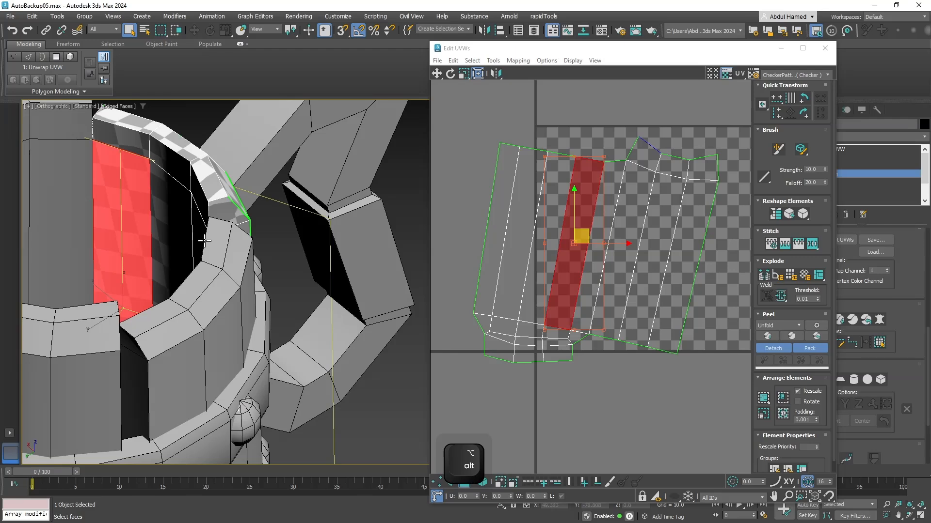
# Step: Check which stave faces correspond to the remaining wall strips and the small polygons along the shell's upper edge
pyautogui.click(608, 294)
pyautogui.keyDown('alt'); pyautogui.moveTo(243, 293); pyautogui.dragTo(140, 281, button='middle'); pyautogui.keyUp('alt')
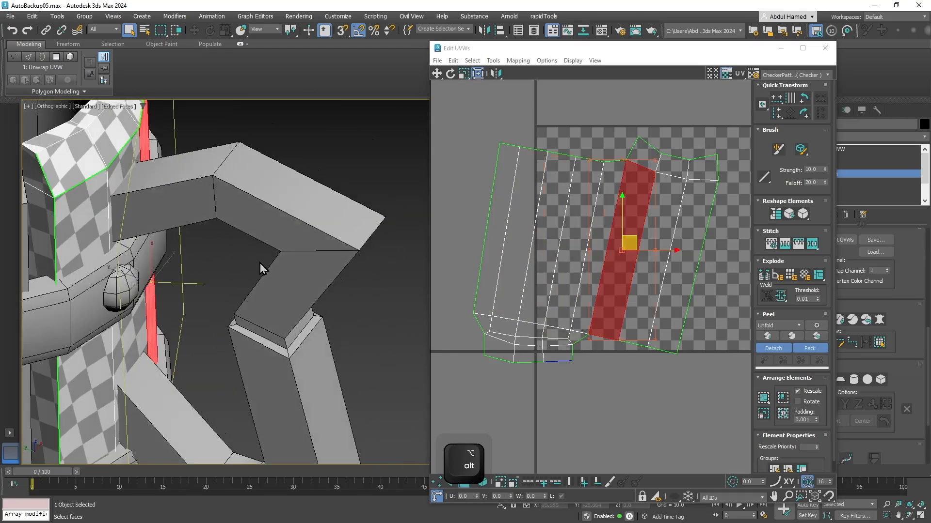
pyautogui.click(649, 155)
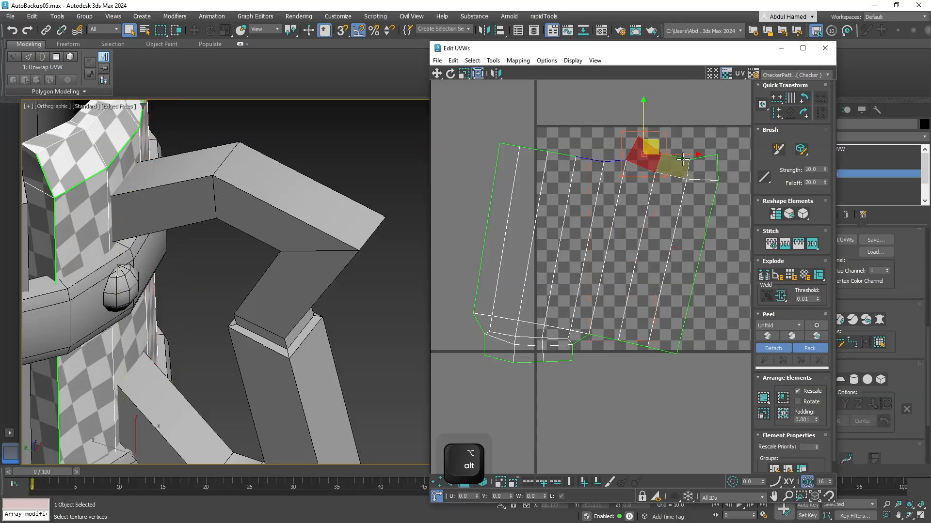
pyautogui.click(704, 169)
pyautogui.keyDown('alt'); pyautogui.moveTo(228, 227); pyautogui.dragTo(208, 237, button='middle'); pyautogui.keyUp('alt')
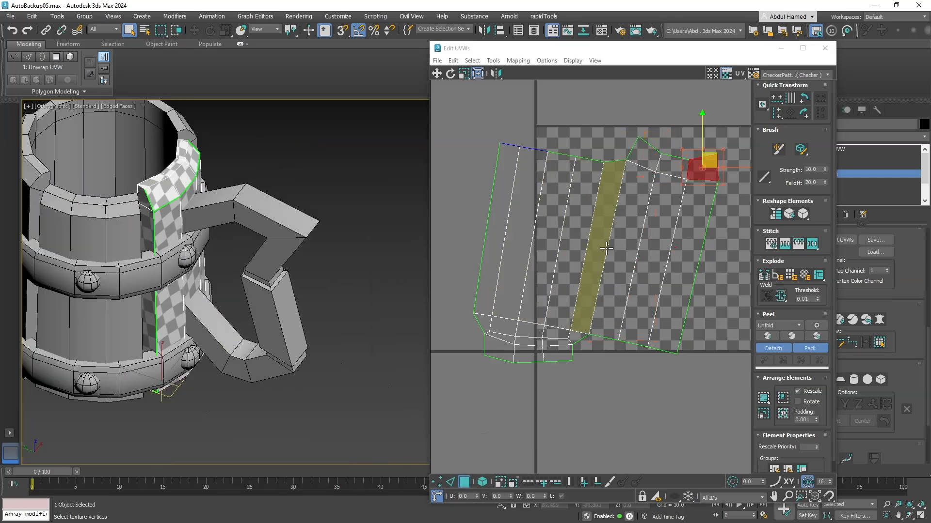
pyautogui.click(597, 237)
pyautogui.keyDown('alt'); pyautogui.moveTo(321, 235); pyautogui.dragTo(184, 224, button='middle'); pyautogui.keyUp('alt')
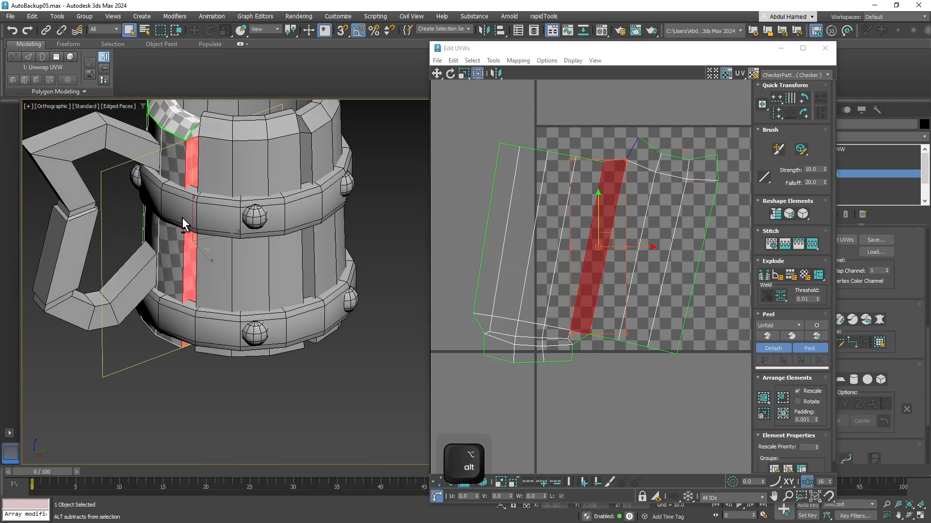
pyautogui.keyDown('alt'); pyautogui.moveTo(183, 224); pyautogui.dragTo(622, 363, button='middle'); pyautogui.keyUp('alt')
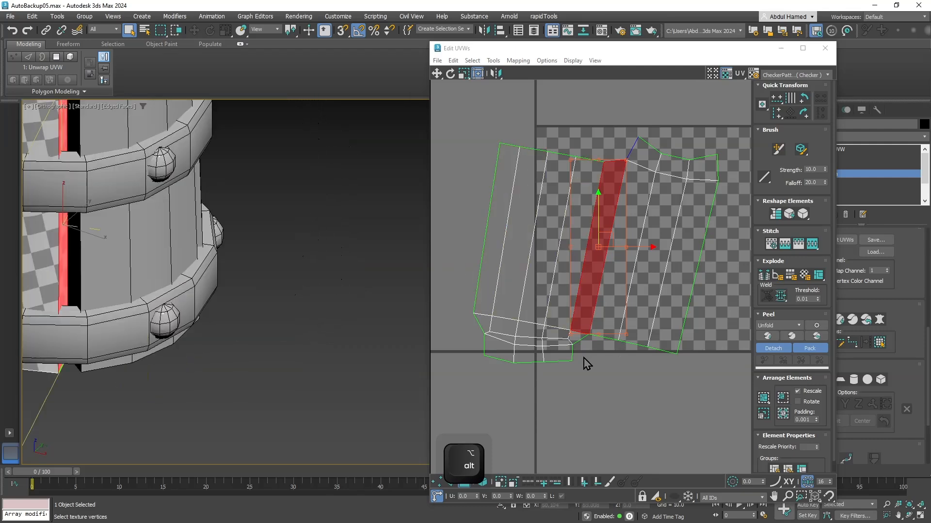
pyautogui.click(606, 362)
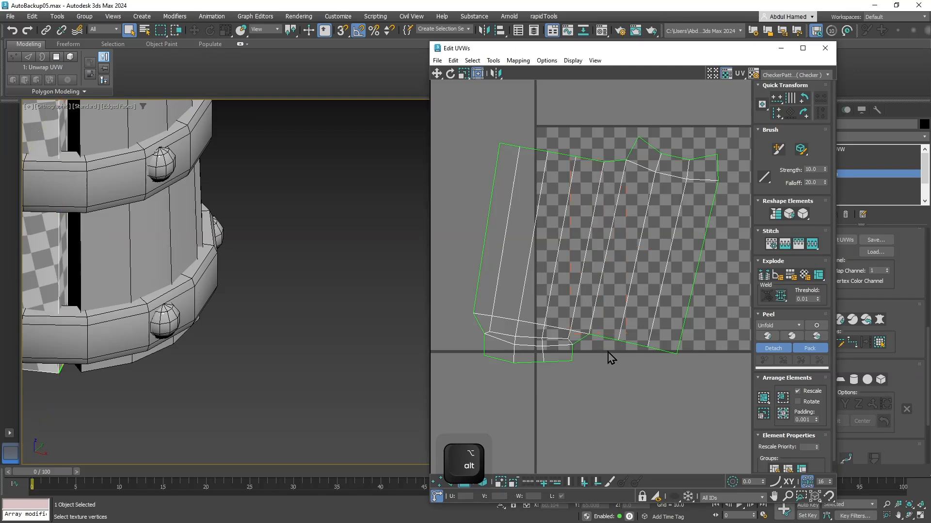
# Step: Inspect the polygons in both rows of the lower rim strip and locate their matching faces on the mug's rim
pyautogui.scroll(-3, 623, 338)
pyautogui.moveTo(615, 339); pyautogui.dragTo(584, 318, button='middle')
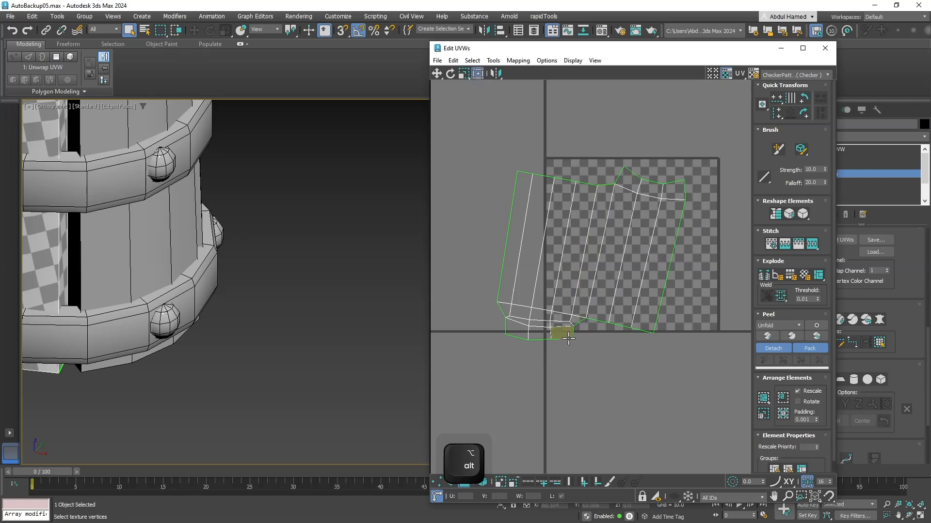
pyautogui.click(511, 328)
pyautogui.keyDown('alt'); pyautogui.moveTo(243, 285); pyautogui.dragTo(304, 317, button='middle'); pyautogui.keyUp('alt')
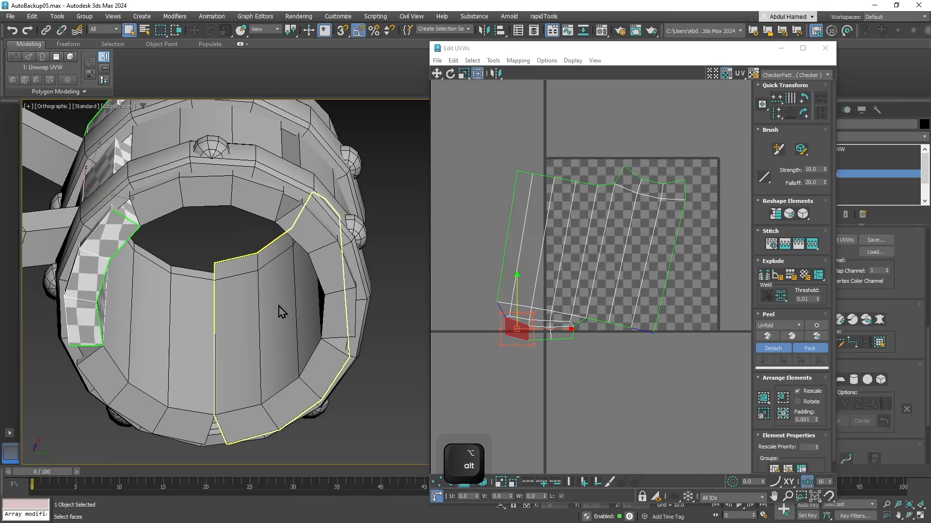
pyautogui.moveTo(166, 238); pyautogui.dragTo(217, 218, button='middle')
pyautogui.click(538, 333)
pyautogui.click(558, 334)
pyautogui.keyDown('alt'); pyautogui.moveTo(264, 251); pyautogui.dragTo(304, 365, button='middle'); pyautogui.keyUp('alt')
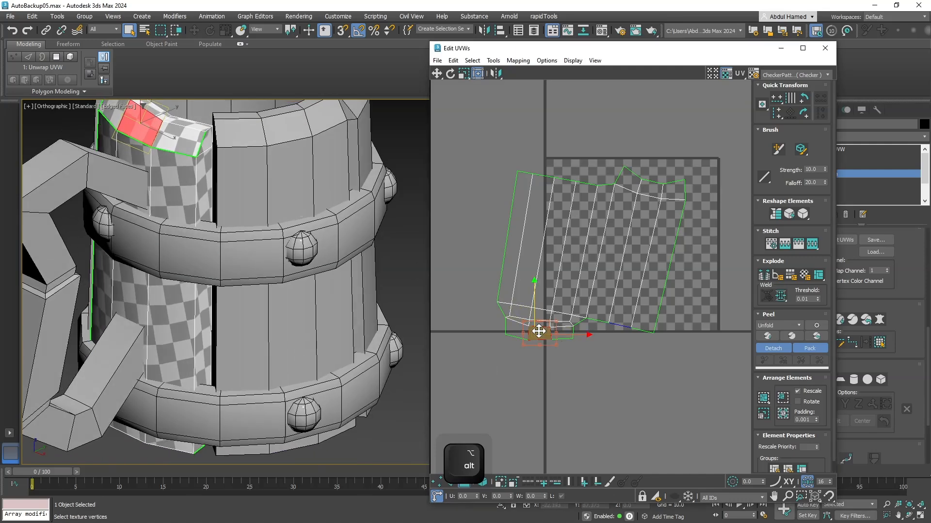
pyautogui.click(564, 324)
pyautogui.click(546, 323)
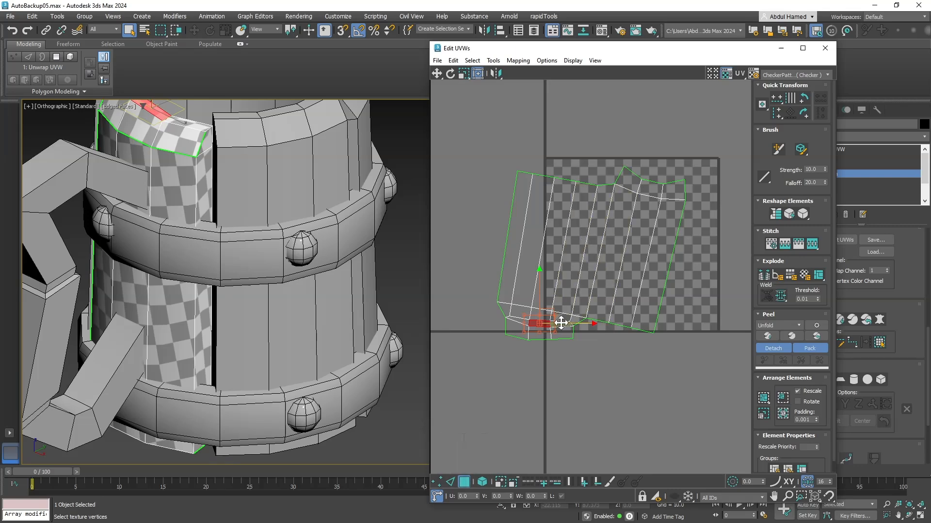
pyautogui.click(563, 320)
pyautogui.keyDown('alt'); pyautogui.moveTo(310, 131); pyautogui.dragTo(86, 123, button='middle'); pyautogui.keyUp('alt')
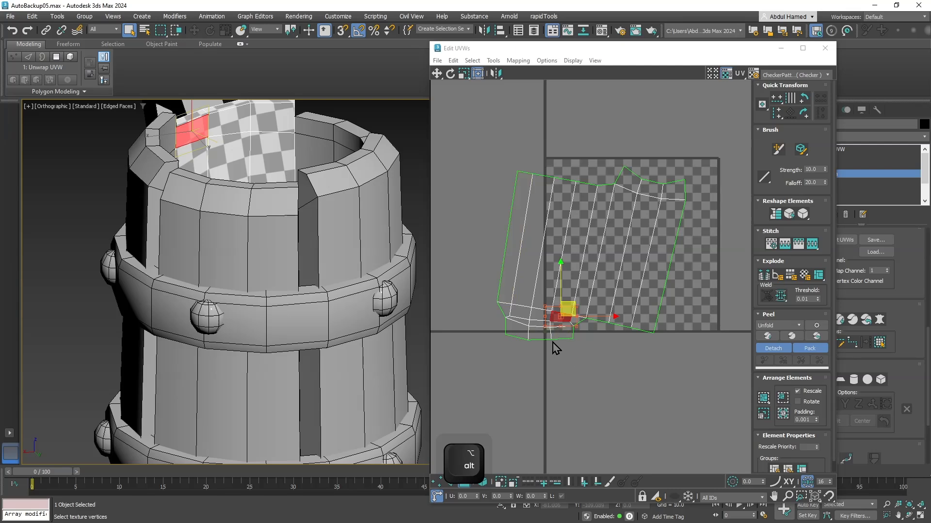
pyautogui.moveTo(557, 348); pyautogui.dragTo(563, 349, button='middle')
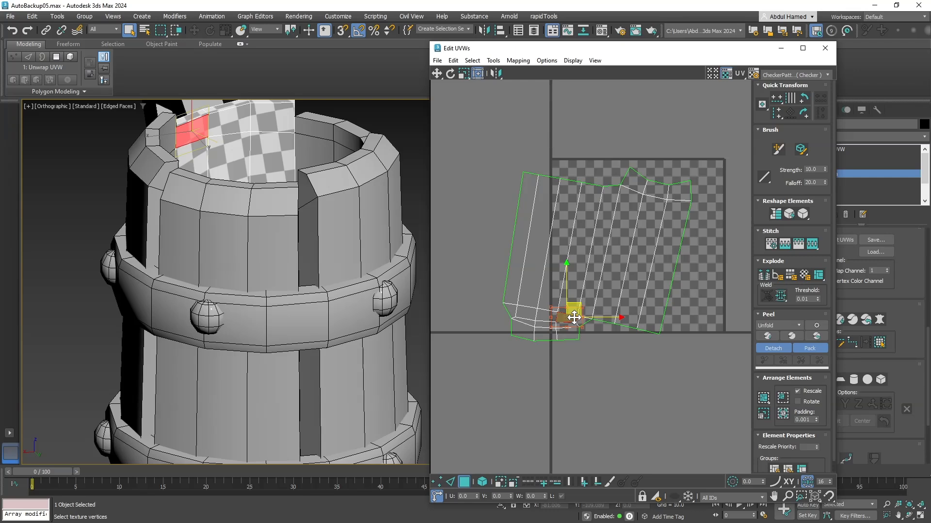
# Step: Compare the lower rim strip's end polygons with the adjoining wall strips and upper-edge polygons to trace their connections on the stave
pyautogui.click(546, 290)
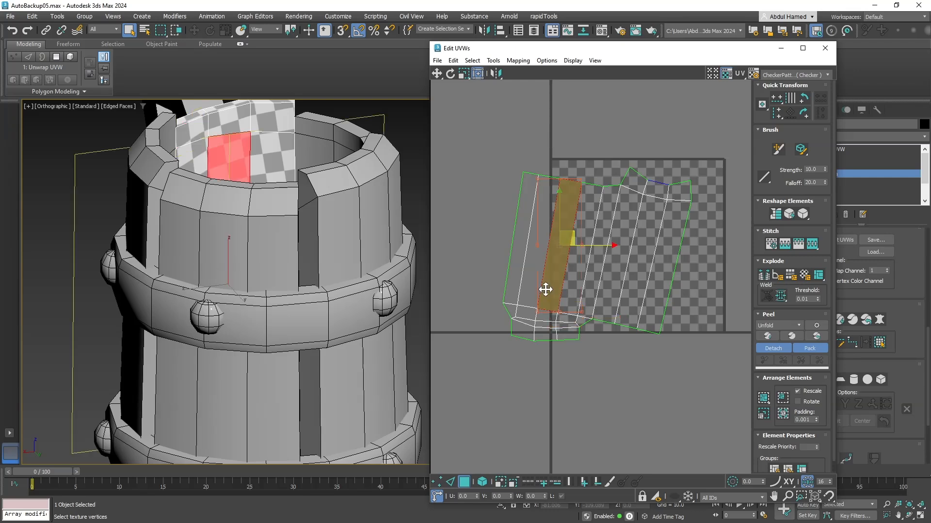
pyautogui.moveTo(524, 328); pyautogui.dragTo(514, 302, button='middle')
pyautogui.keyDown('alt'); pyautogui.moveTo(232, 159); pyautogui.dragTo(291, 198, button='middle'); pyautogui.keyUp('alt')
pyautogui.click(247, 180)
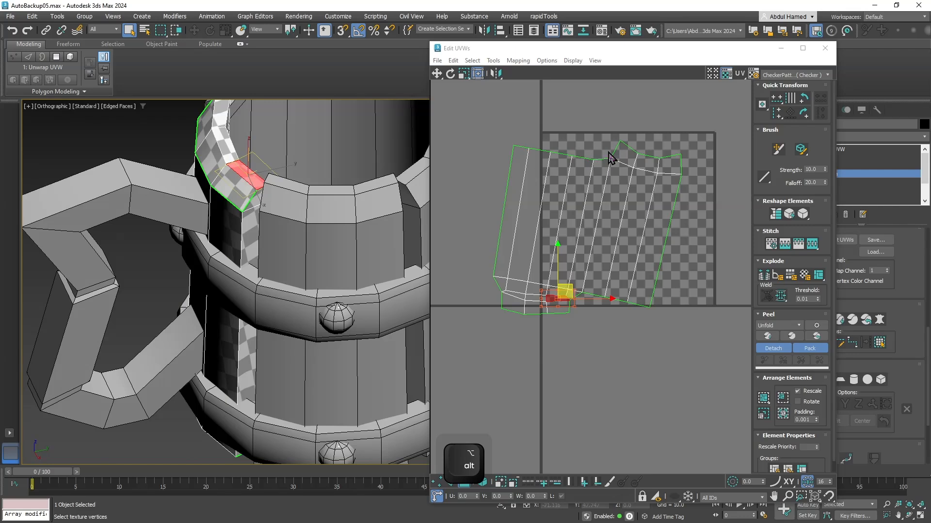
pyautogui.click(626, 156)
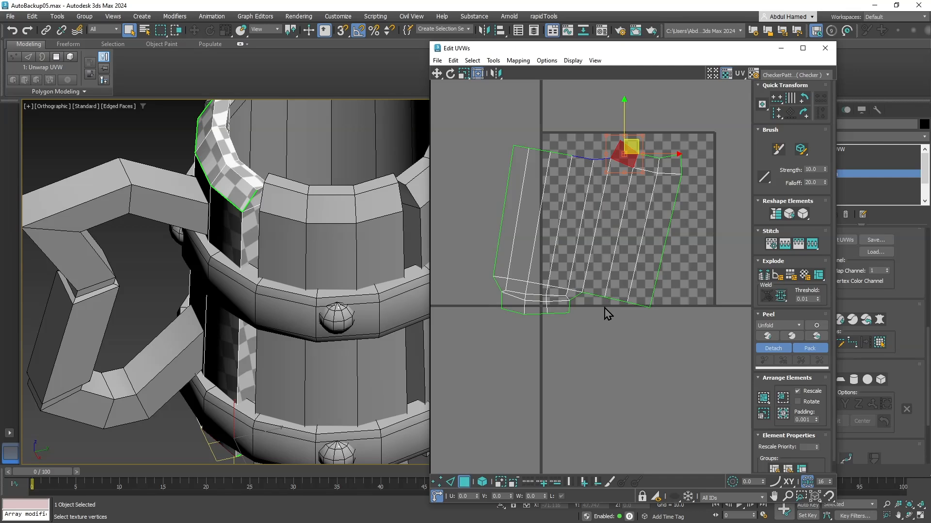
pyautogui.click(561, 306)
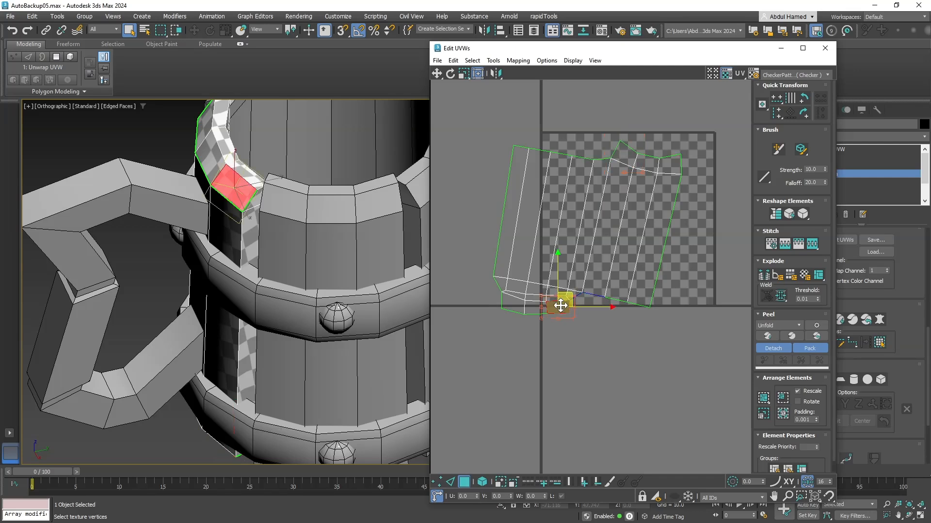
pyautogui.click(596, 286)
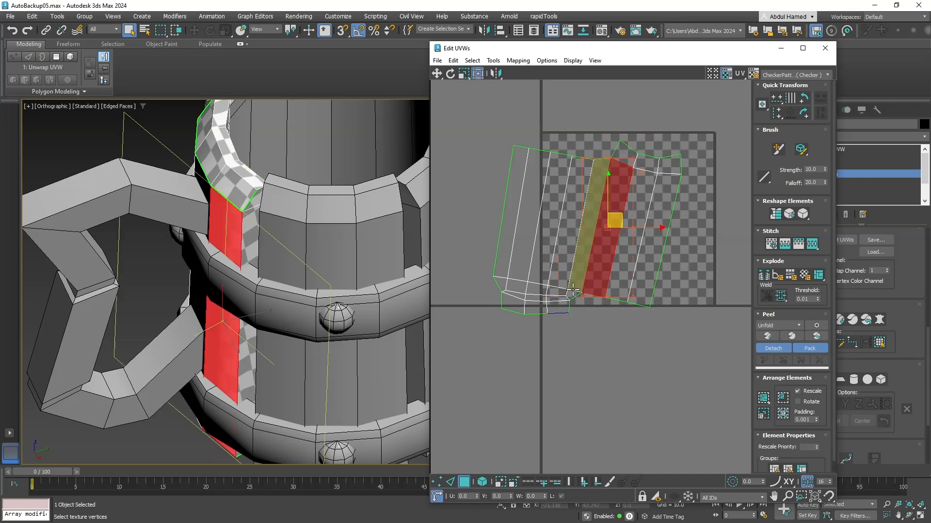
pyautogui.click(553, 292)
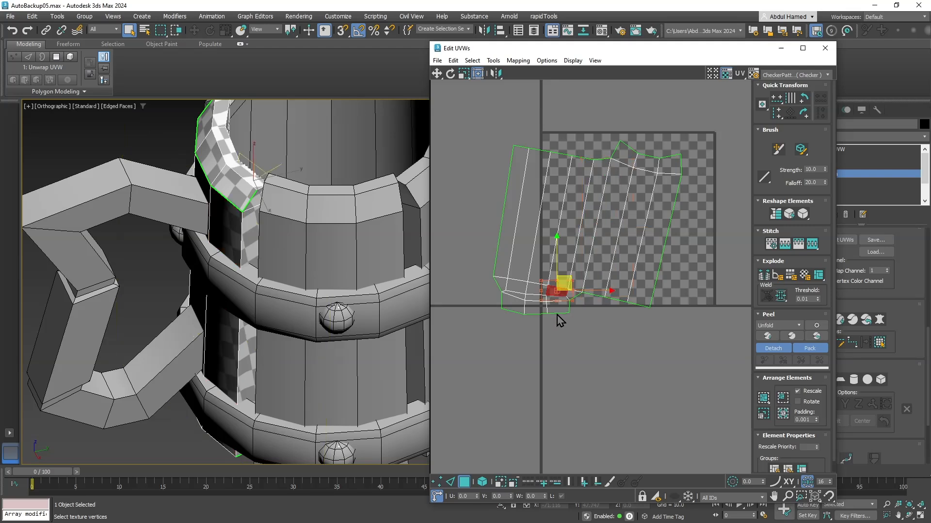
# Step: Break the row of five UV edges joining the lower ends of the wall strips to the lower rim strip
pyautogui.scroll(4, 557, 305)
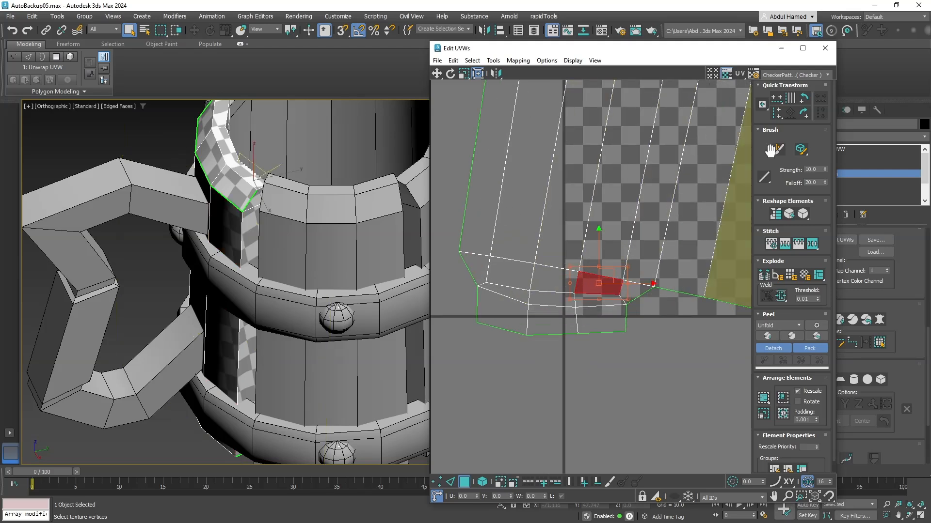
pyautogui.rightClick(639, 260)
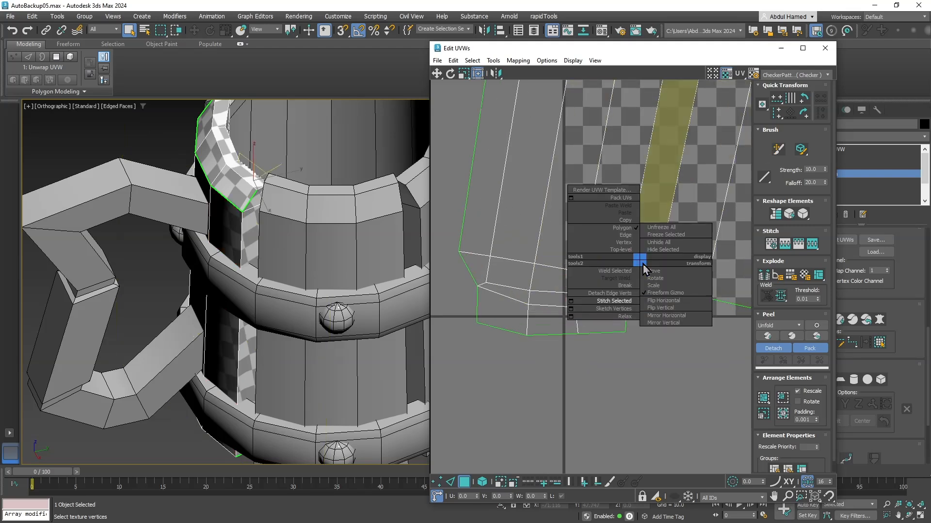
pyautogui.click(624, 243)
pyautogui.click(476, 254)
pyautogui.keyDown('ctrl'); pyautogui.click(515, 261); pyautogui.keyUp('ctrl')
pyautogui.keyDown('ctrl'); pyautogui.click(561, 269); pyautogui.keyUp('ctrl')
pyautogui.keyDown('ctrl'); pyautogui.click(602, 275); pyautogui.keyUp('ctrl')
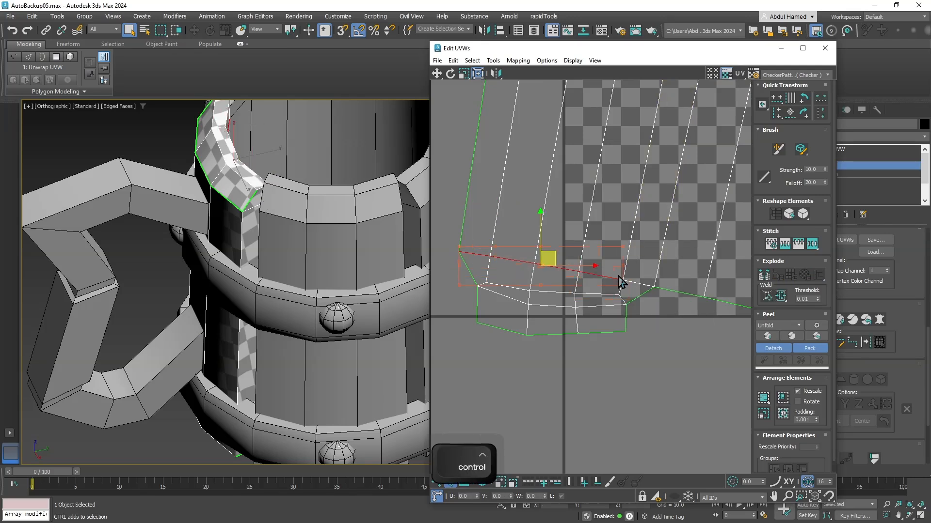
pyautogui.keyDown('ctrl'); pyautogui.click(637, 283); pyautogui.keyUp('ctrl')
pyautogui.rightClick(635, 281)
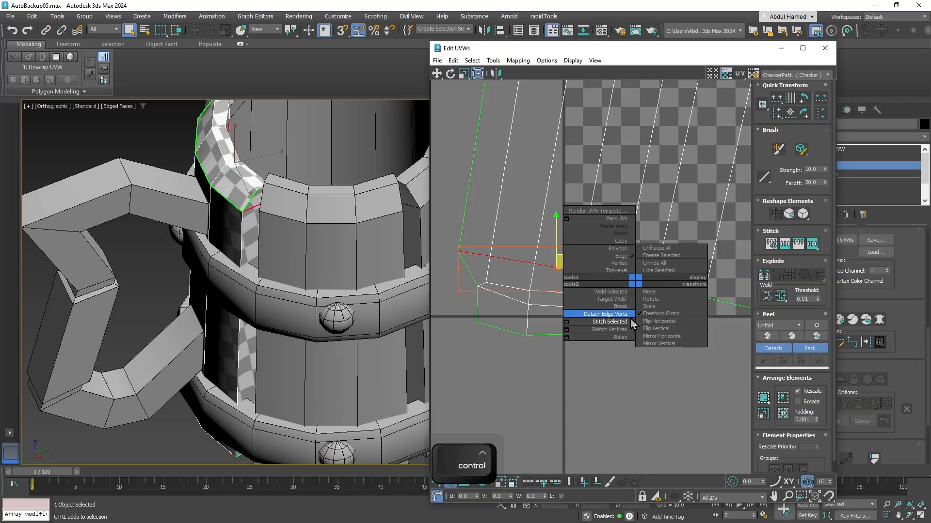
pyautogui.click(623, 306)
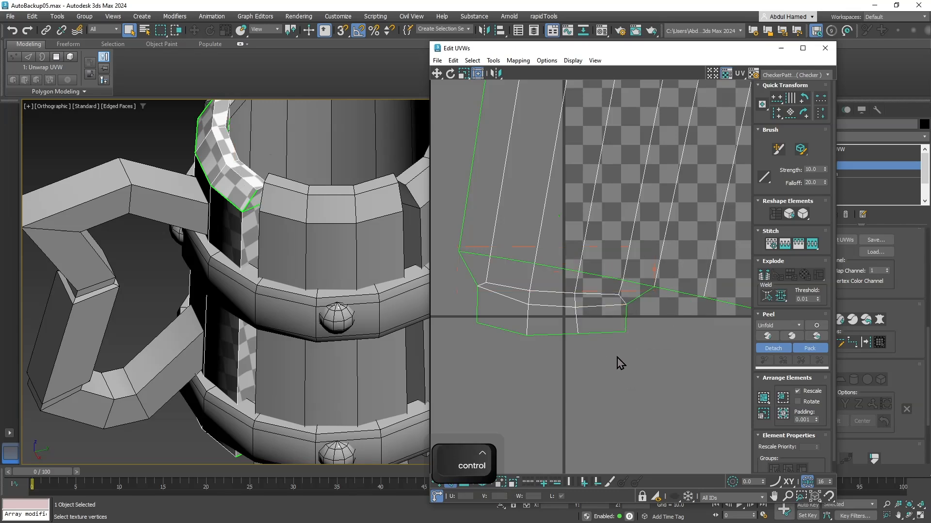
pyautogui.moveTo(627, 363); pyautogui.dragTo(503, 308, button='middle')
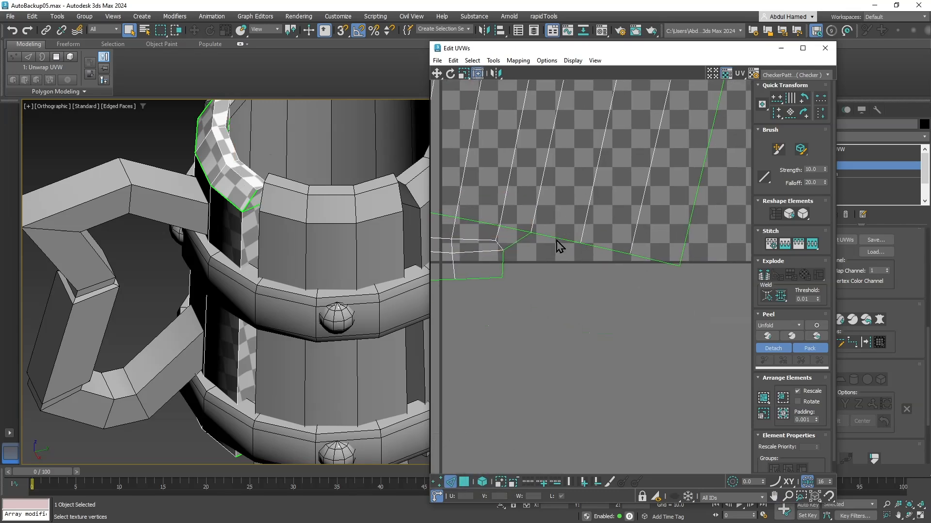
# Step: Stitch the two-row rim strip to the lower ends of its three matching wall strips, one edge at a time
pyautogui.click(557, 239)
pyautogui.rightClick(556, 237)
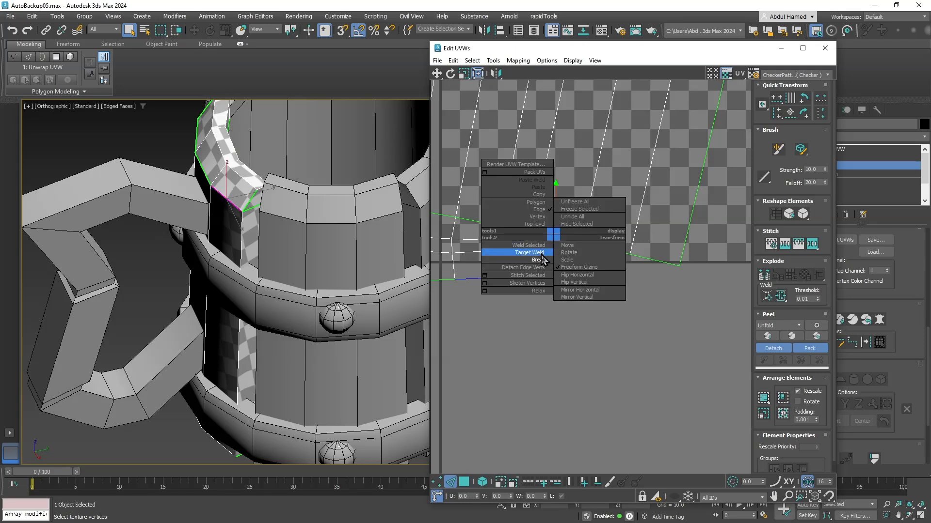
pyautogui.click(533, 276)
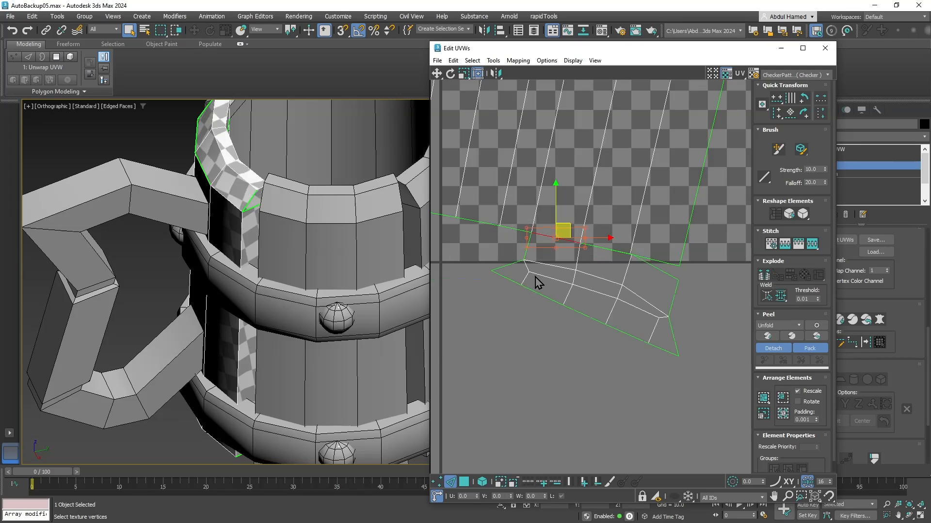
pyautogui.click(606, 249)
pyautogui.rightClick(606, 250)
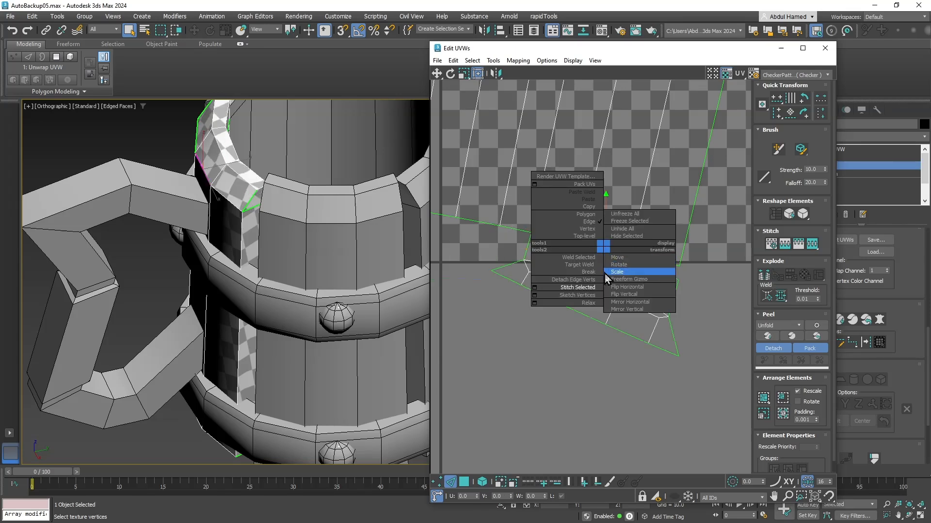
pyautogui.click(577, 288)
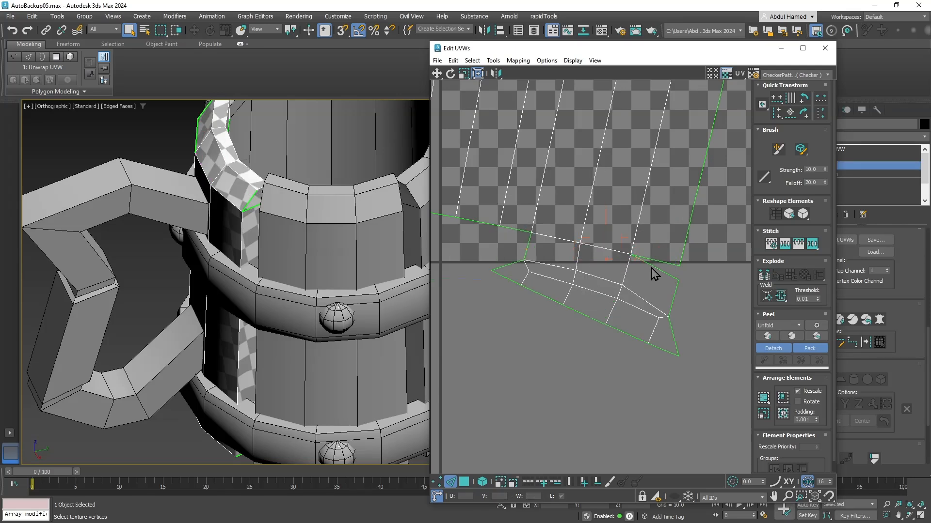
pyautogui.rightClick(656, 267)
pyautogui.click(640, 274)
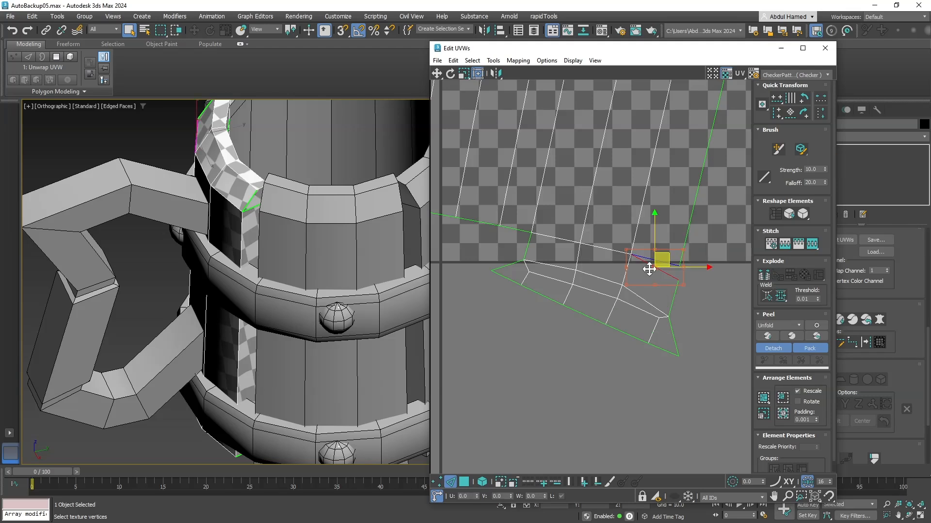
pyautogui.moveTo(528, 277); pyautogui.dragTo(573, 333, button='middle')
pyautogui.scroll(-3, 532, 297)
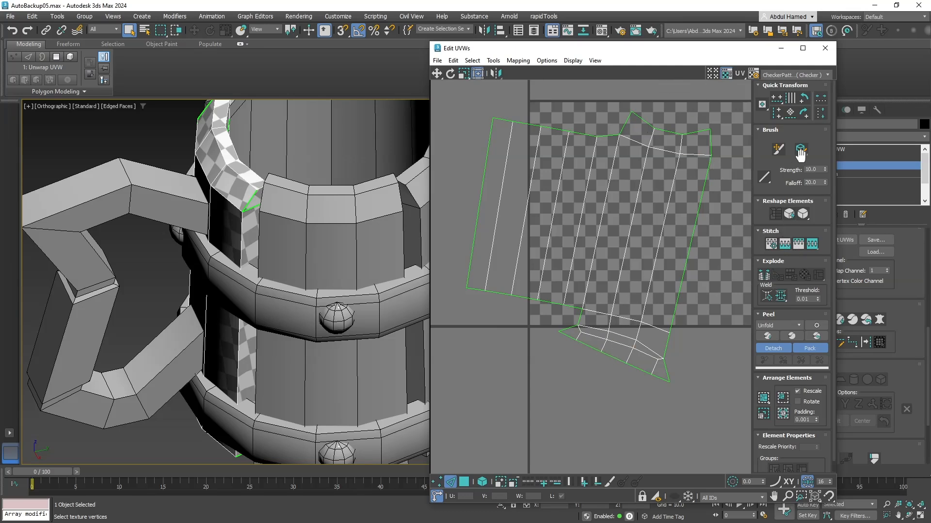
# Step: Break the rim strip's outer row of five polygons into a separate UV piece
pyautogui.click(465, 481)
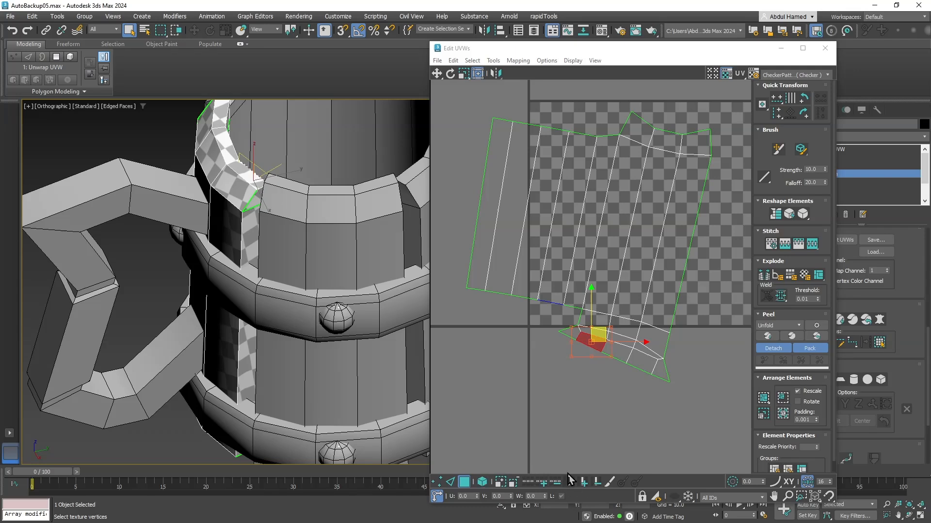
pyautogui.moveTo(315, 262); pyautogui.dragTo(294, 263, button='middle')
pyautogui.press('space')
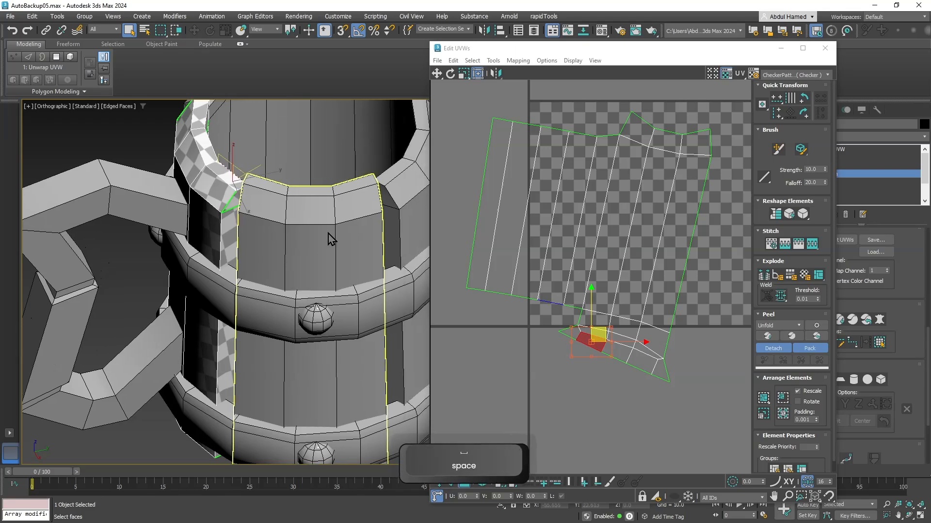
pyautogui.keyDown('alt'); pyautogui.moveTo(311, 263); pyautogui.dragTo(266, 260, button='middle'); pyautogui.keyUp('alt')
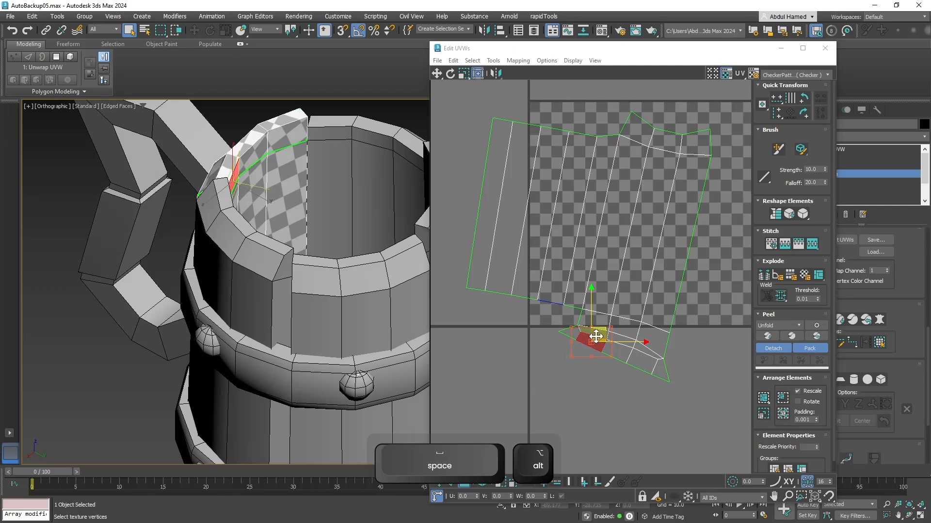
pyautogui.moveTo(570, 340); pyautogui.dragTo(566, 337, button='middle')
pyautogui.scroll(3, 566, 336)
pyautogui.click(645, 345)
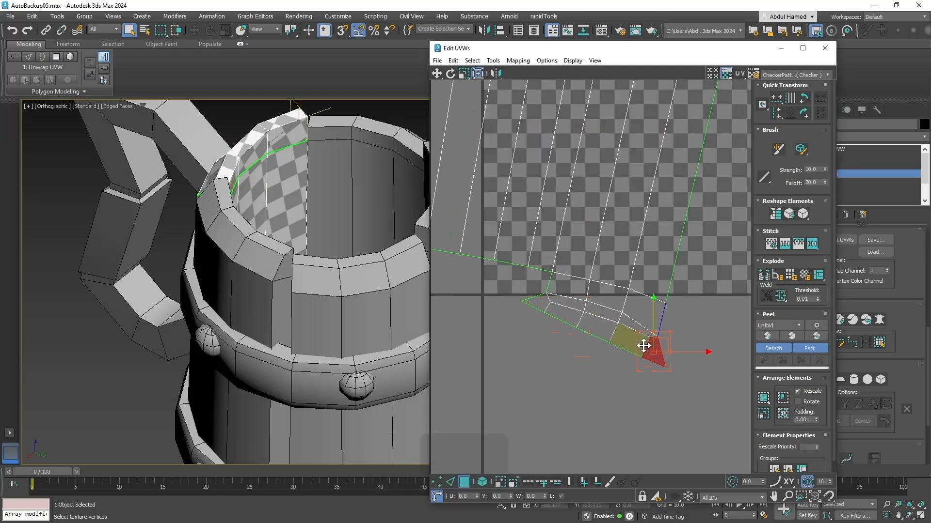
pyautogui.keyDown('ctrl'); pyautogui.click(625, 345); pyautogui.keyUp('ctrl')
pyautogui.keyDown('ctrl'); pyautogui.click(595, 328); pyautogui.keyUp('ctrl')
pyautogui.keyDown('ctrl'); pyautogui.click(553, 311); pyautogui.keyUp('ctrl')
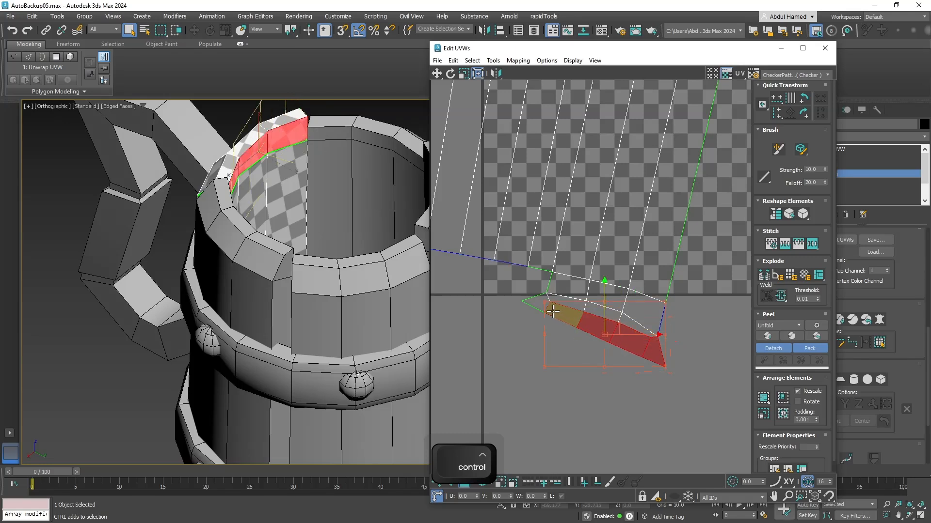
pyautogui.keyDown('ctrl'); pyautogui.click(536, 302); pyautogui.keyUp('ctrl')
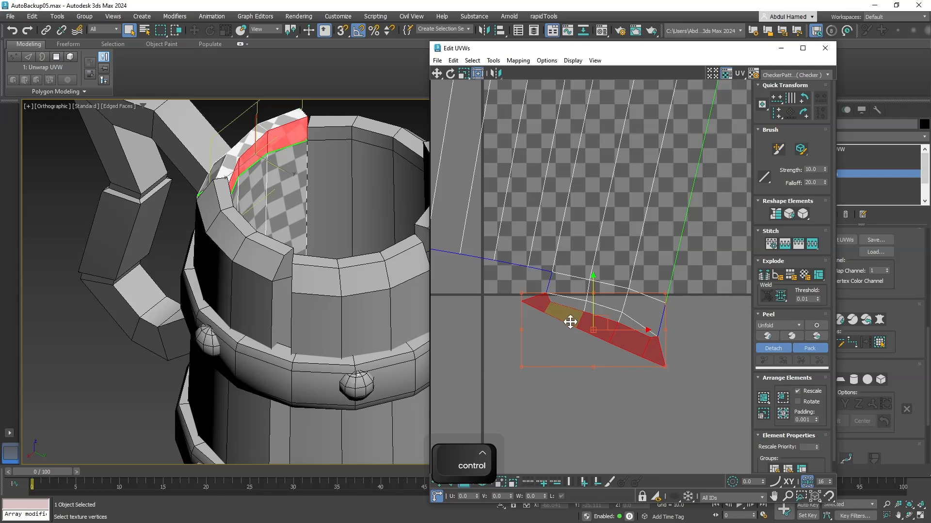
pyautogui.rightClick(598, 330)
pyautogui.click(592, 358)
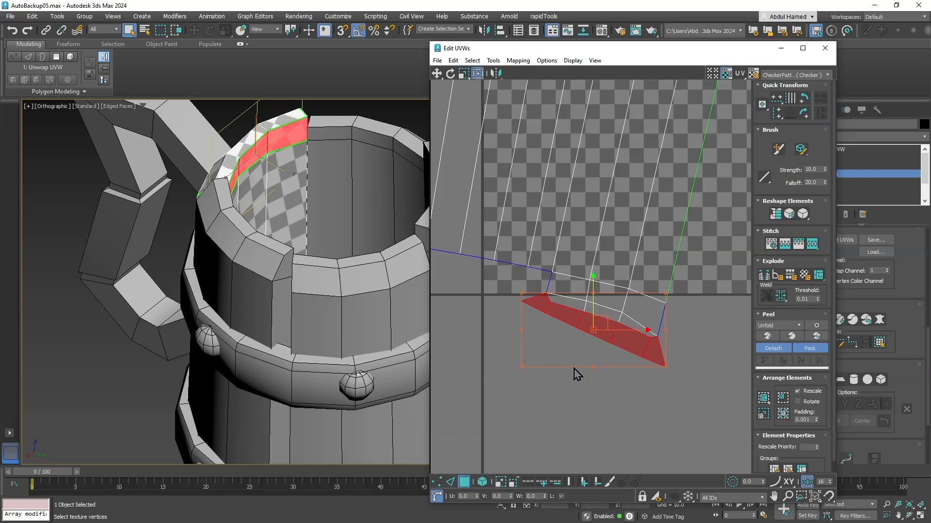
# Step: Move the detached row of rim polygons clear of the shell and deselect it
pyautogui.moveTo(612, 329); pyautogui.dragTo(552, 334)
pyautogui.moveTo(551, 334); pyautogui.dragTo(628, 338, button='middle')
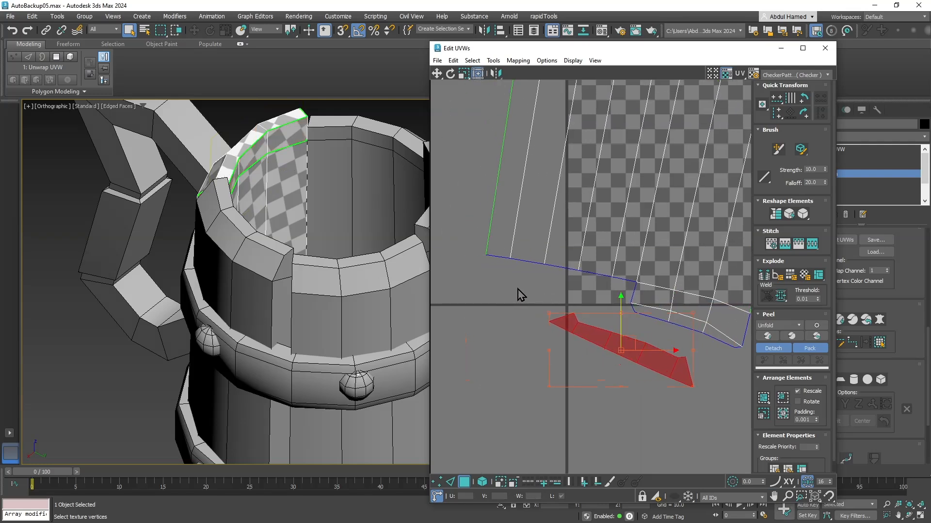
pyautogui.click(521, 295)
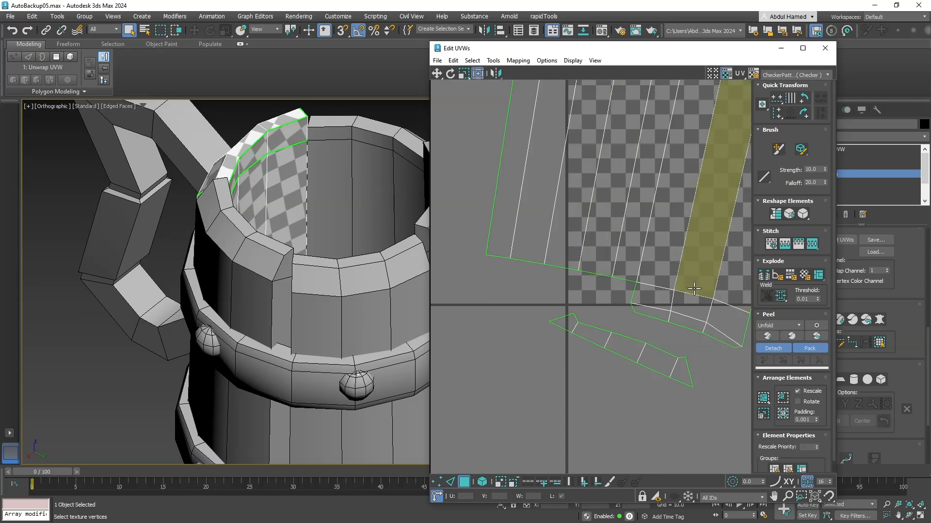
# Step: Stitch the detached row of rim polygons to the open lower ends of the remaining five wall strips, edge by edge
pyautogui.click(451, 481)
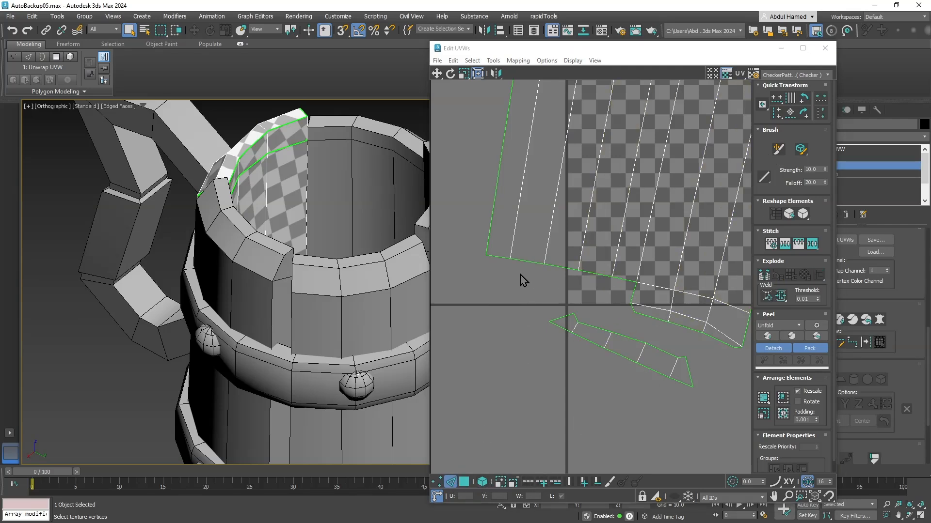
pyautogui.click(498, 258)
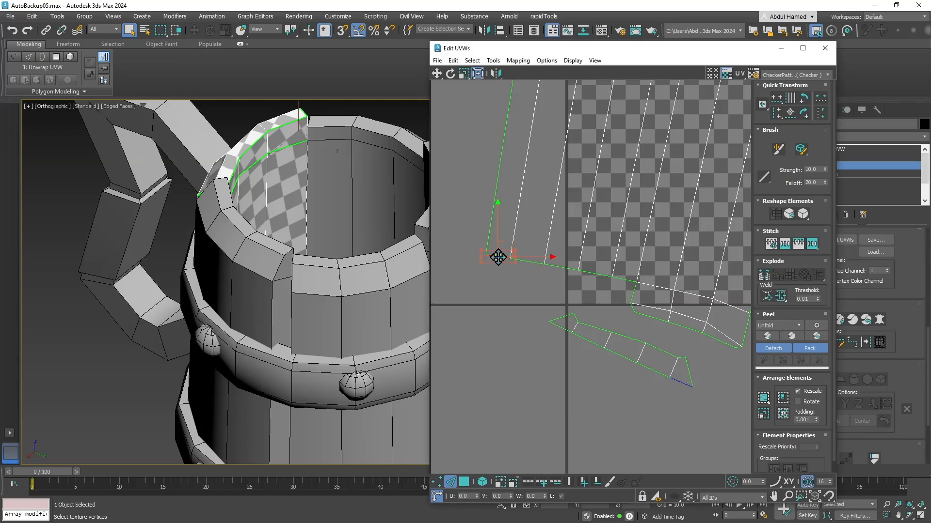
pyautogui.rightClick(498, 258)
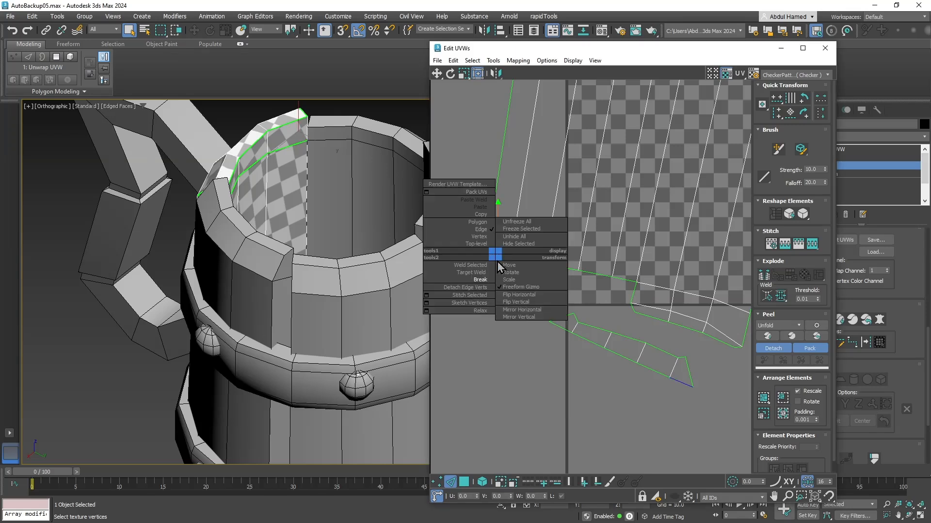
pyautogui.click(483, 296)
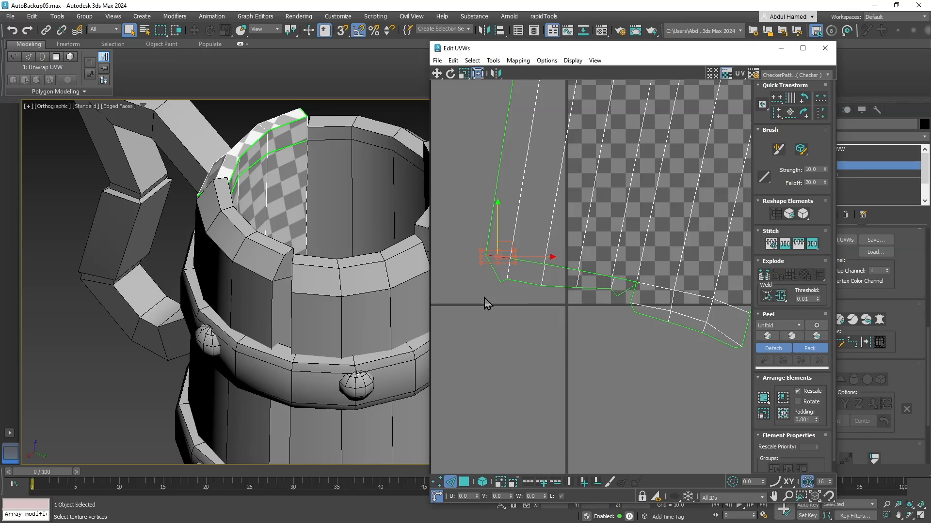
pyautogui.click(535, 263)
pyautogui.rightClick(533, 264)
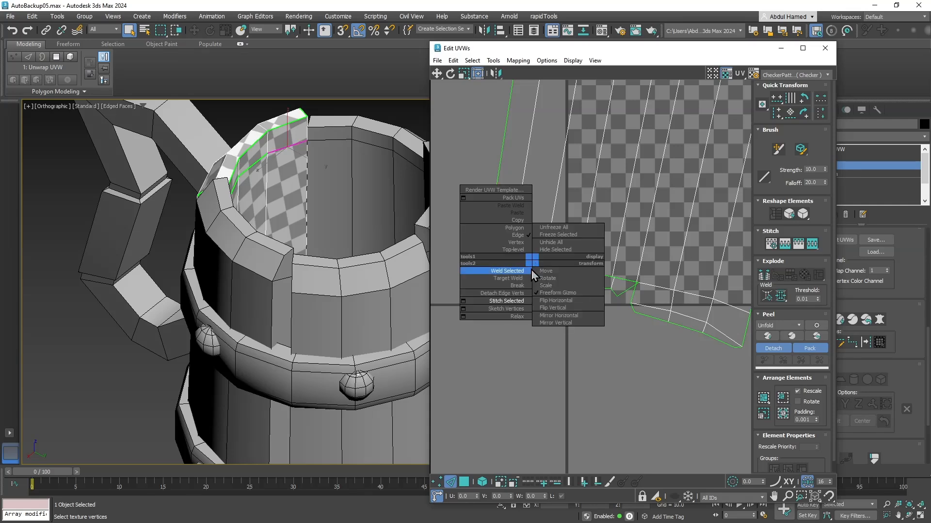
pyautogui.click(530, 265)
pyautogui.click(568, 269)
pyautogui.rightClick(566, 268)
pyautogui.click(562, 269)
pyautogui.click(594, 273)
pyautogui.rightClick(593, 272)
pyautogui.click(587, 270)
pyautogui.click(626, 282)
pyautogui.rightClick(625, 281)
pyautogui.click(620, 280)
# Step: Stitch the short end edge of the rim row to close the gap between the two rim strips
pyautogui.moveTo(617, 347); pyautogui.dragTo(652, 337, button='middle')
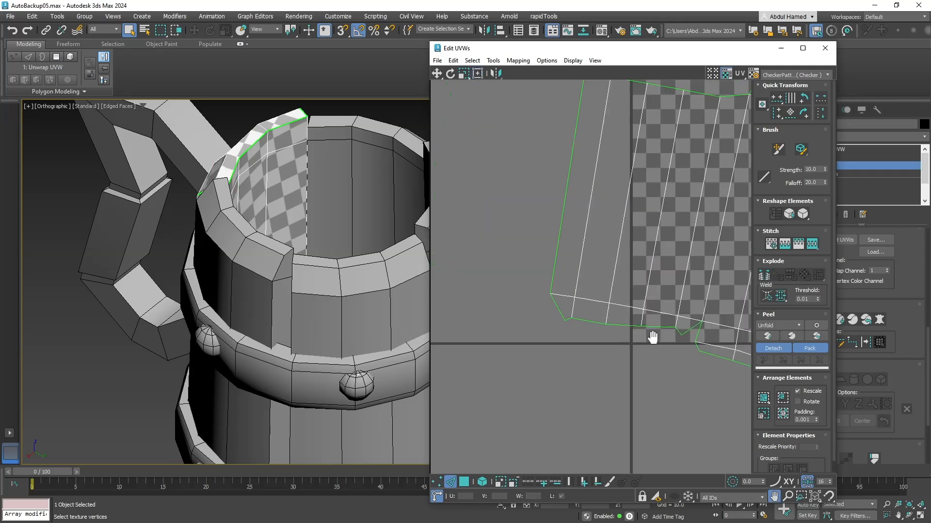
pyautogui.click(592, 323)
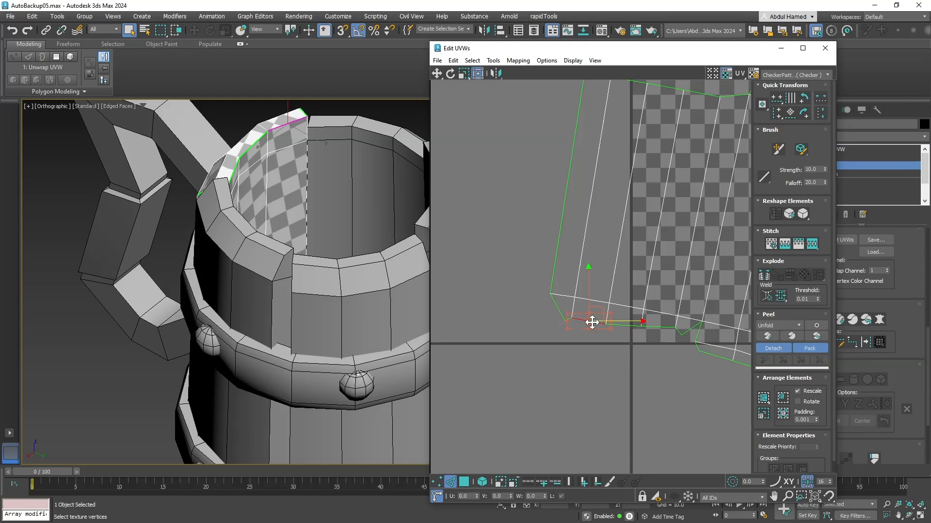
pyautogui.moveTo(644, 374); pyautogui.dragTo(557, 364, button='middle')
pyautogui.click(588, 327)
pyautogui.rightClick(588, 331)
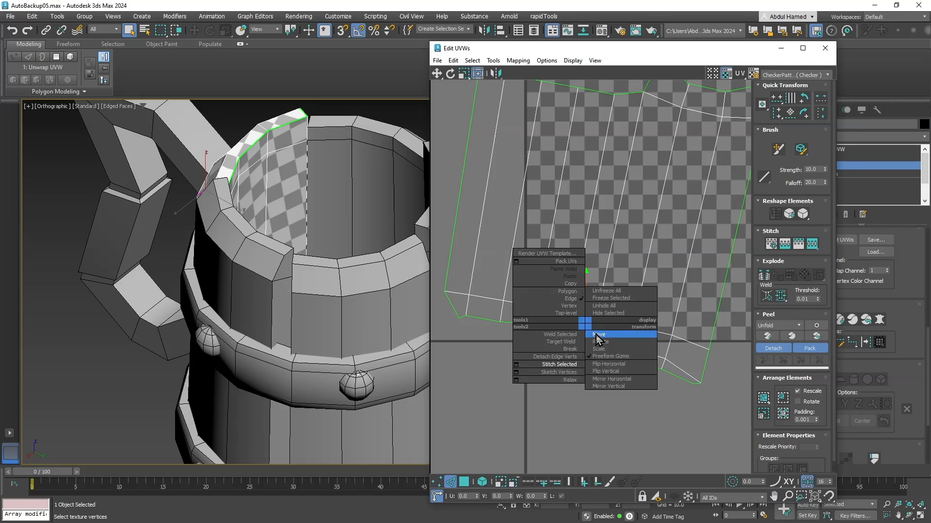
pyautogui.click(586, 331)
pyautogui.click(601, 382)
# Step: Select the entire stave shell and flatten it with Relax Until Flat
pyautogui.moveTo(601, 382); pyautogui.dragTo(567, 379, button='middle')
pyautogui.scroll(-3, 568, 381)
pyautogui.moveTo(506, 347); pyautogui.dragTo(451, 398)
pyautogui.click(790, 214)
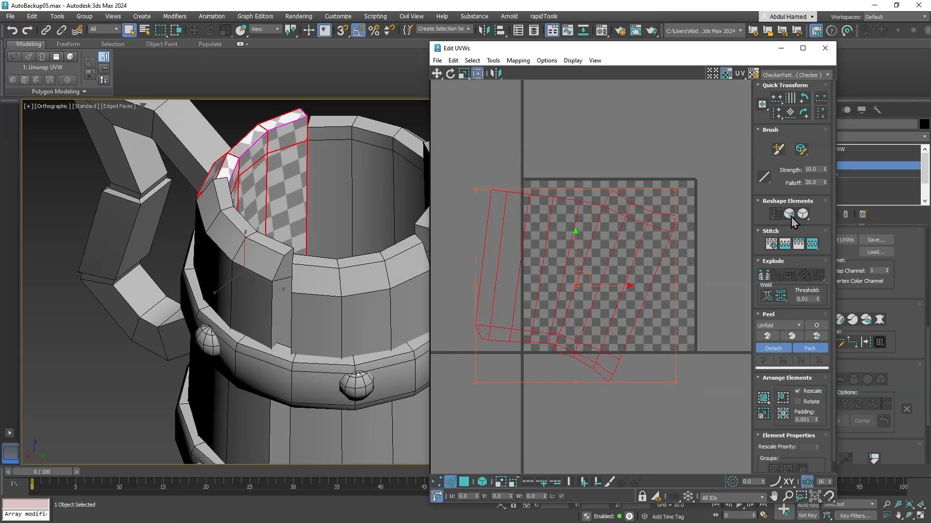
# Step: Check the checker pattern on the stave and move its whole UV shell below the texture tile
pyautogui.press('space')
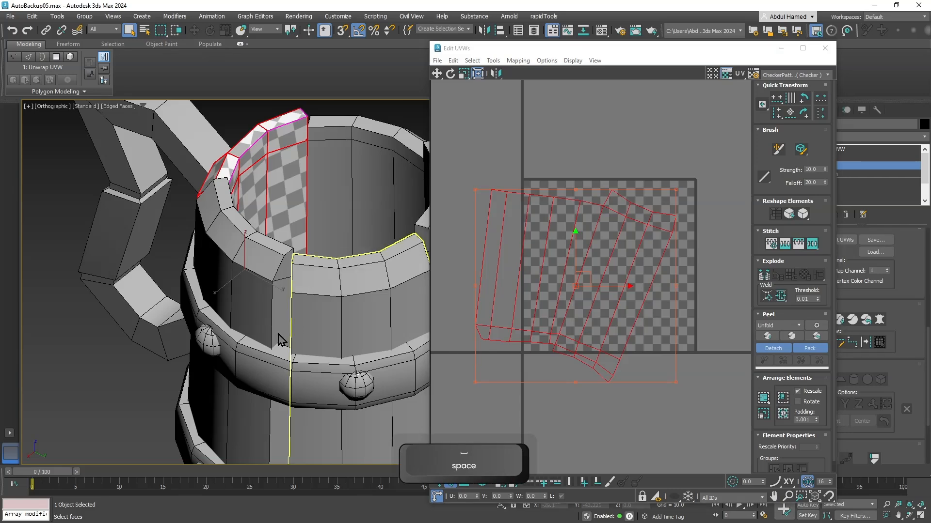
pyautogui.keyDown('alt'); pyautogui.moveTo(307, 305); pyautogui.dragTo(329, 222, button='middle'); pyautogui.keyUp('alt')
pyautogui.moveTo(575, 276); pyautogui.dragTo(513, 267, button='middle')
pyautogui.moveTo(524, 266); pyautogui.dragTo(592, 455)
pyautogui.moveTo(589, 429); pyautogui.dragTo(575, 300, button='middle')
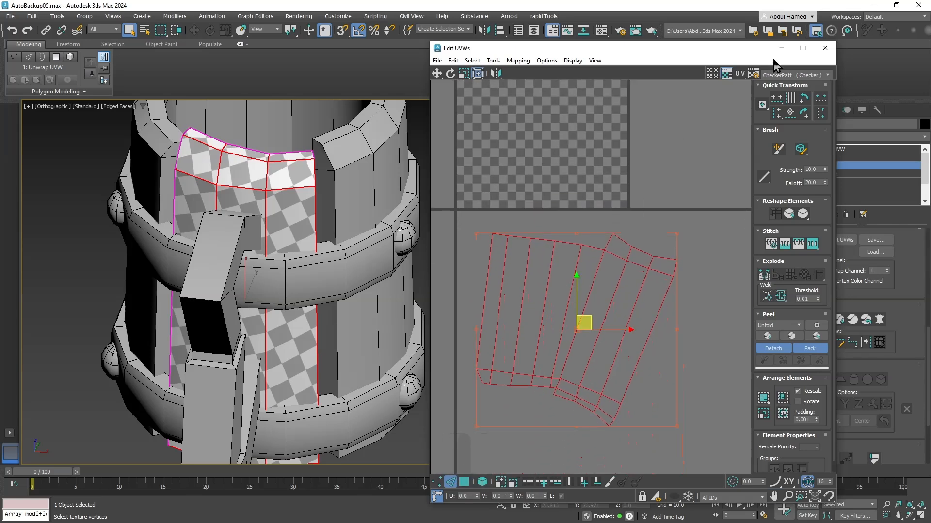
# Step: Close the UV editor and collapse the stave's entire modifier stack
pyautogui.click(825, 48)
pyautogui.click(833, 150)
pyautogui.rightClick(833, 149)
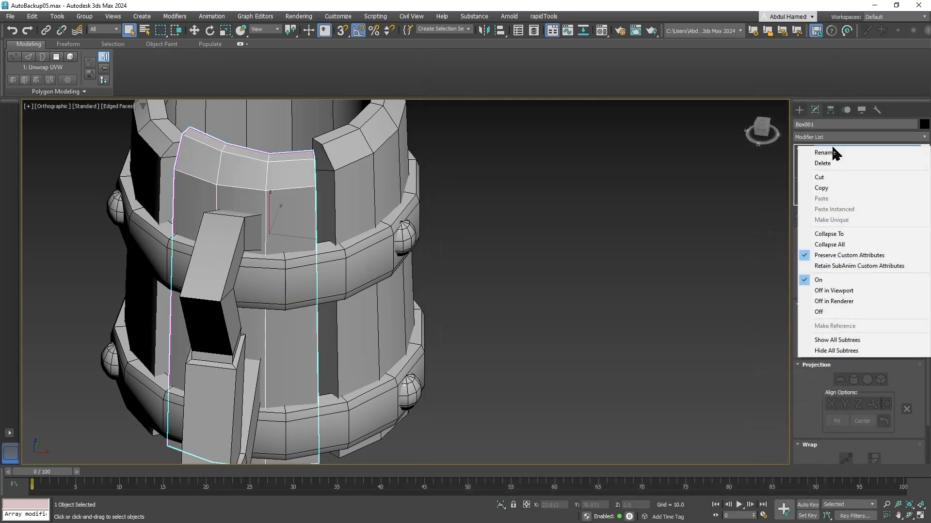
pyautogui.click(849, 246)
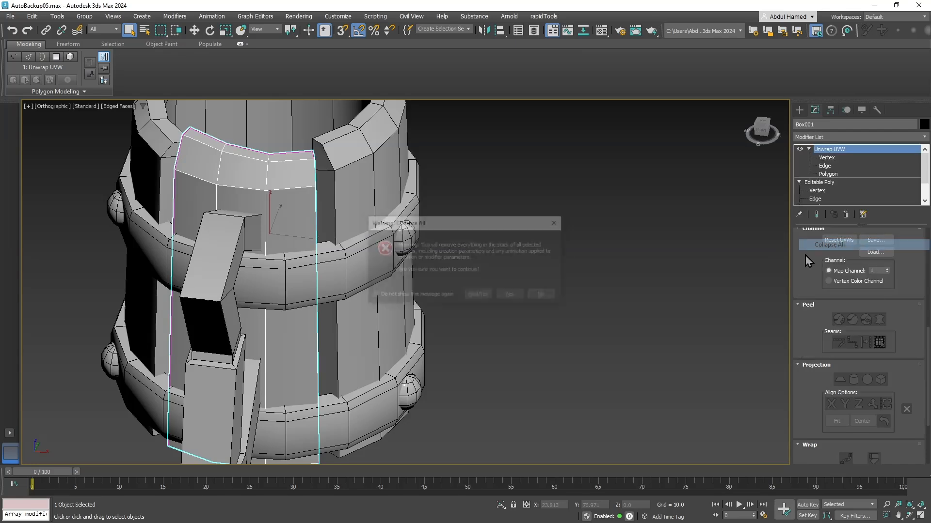
pyautogui.click(509, 296)
# Step: Apply an Unwrap UVW modifier to the lower metal band and fit a cylindrical projection to its selected faces
pyautogui.scroll(-5, 463, 308)
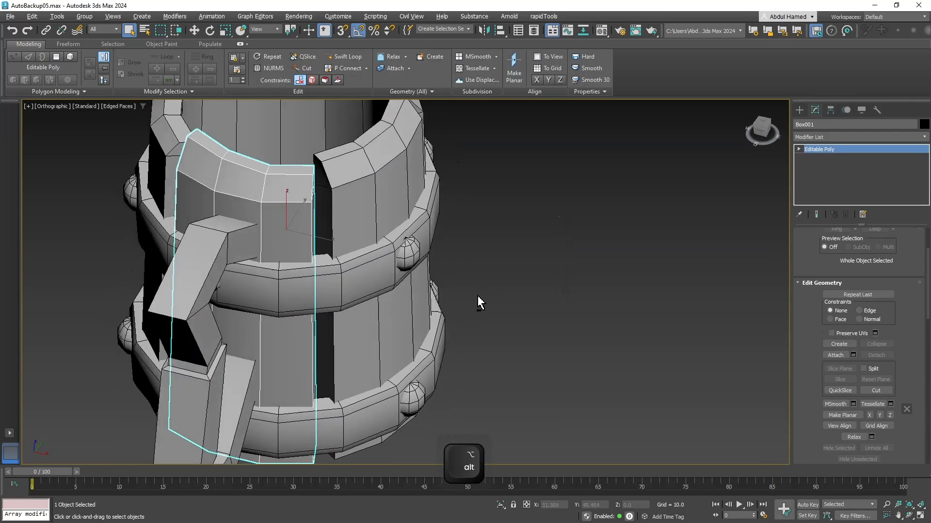
pyautogui.keyDown('alt'); pyautogui.moveTo(555, 297); pyautogui.dragTo(494, 294, button='middle'); pyautogui.keyUp('alt')
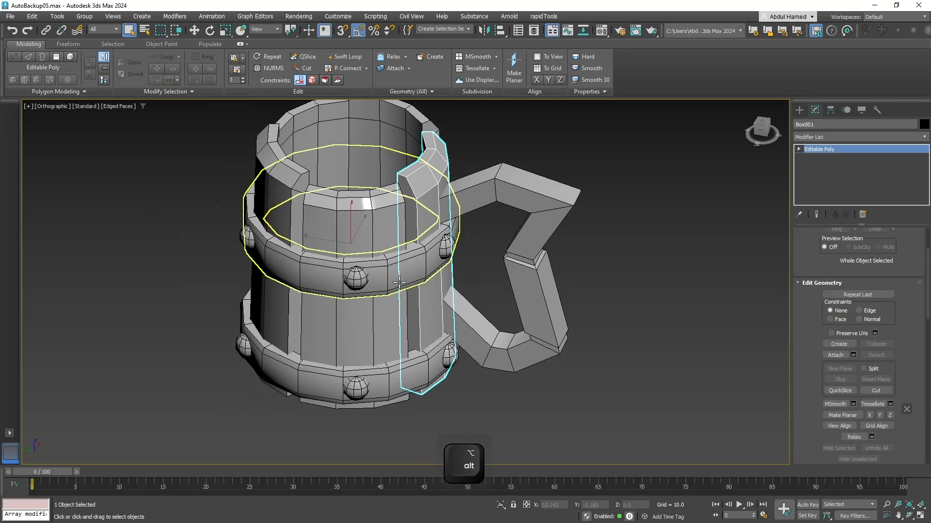
pyautogui.click(413, 378)
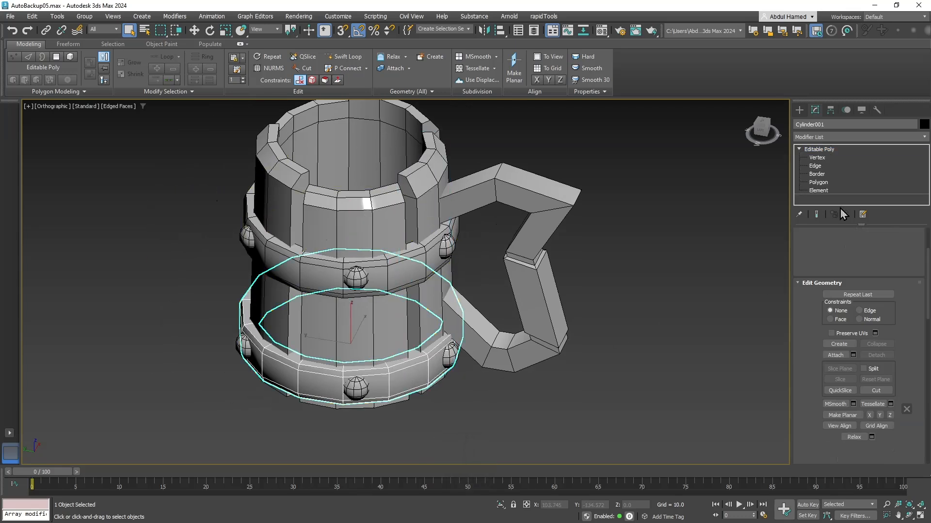
pyautogui.click(847, 137)
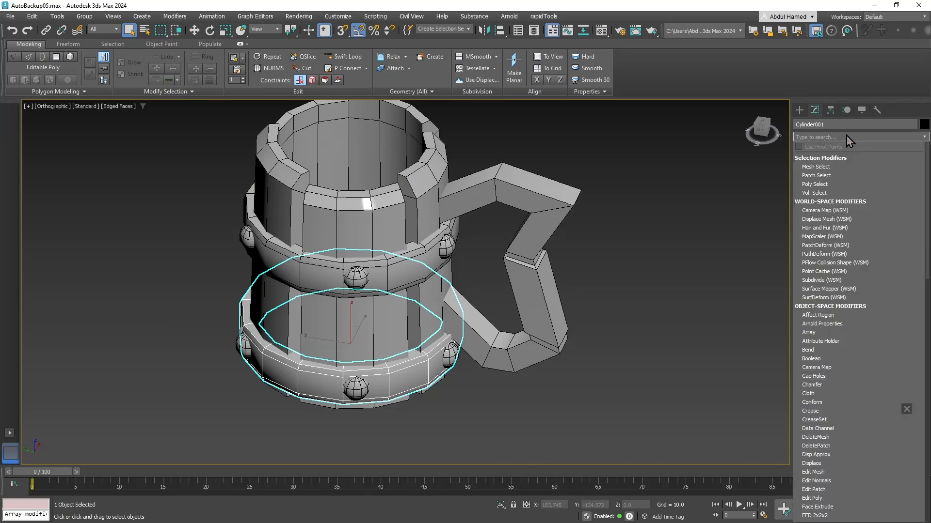
pyautogui.write('un')
pyautogui.press('Return')
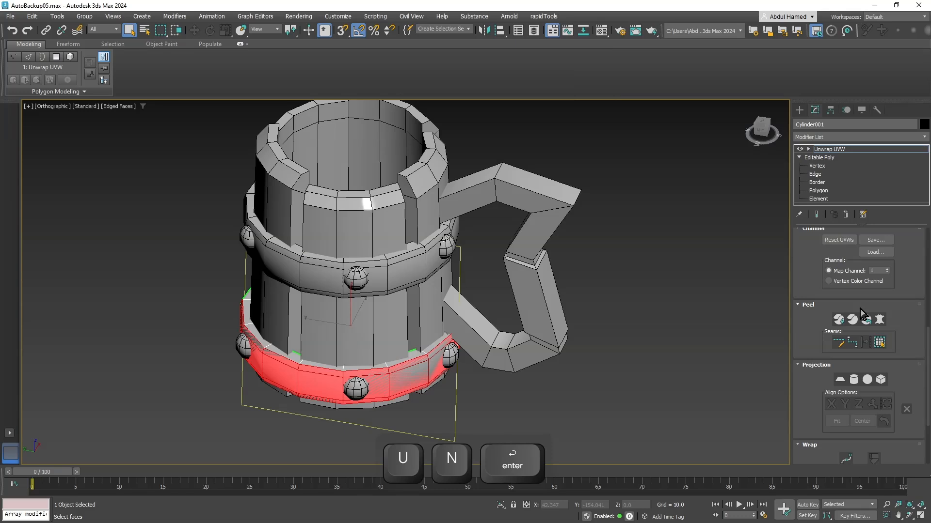
pyautogui.click(854, 381)
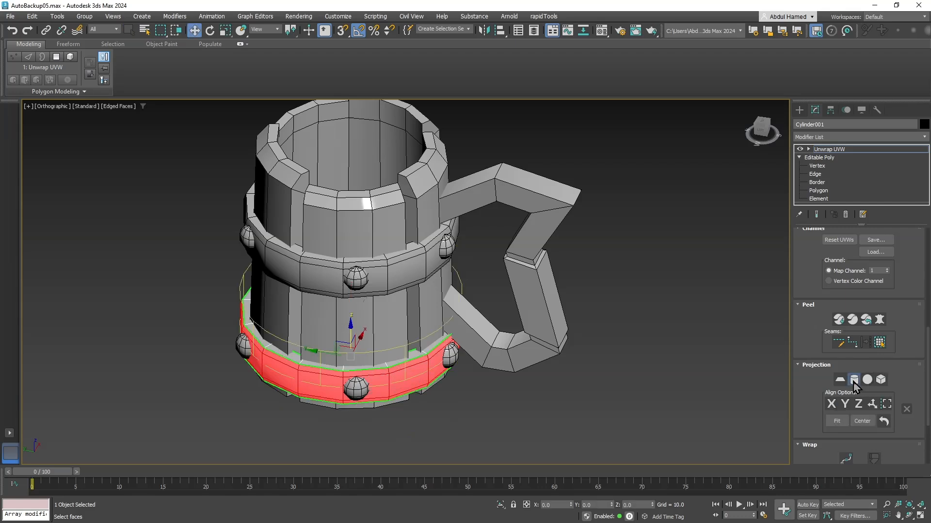
pyautogui.click(840, 423)
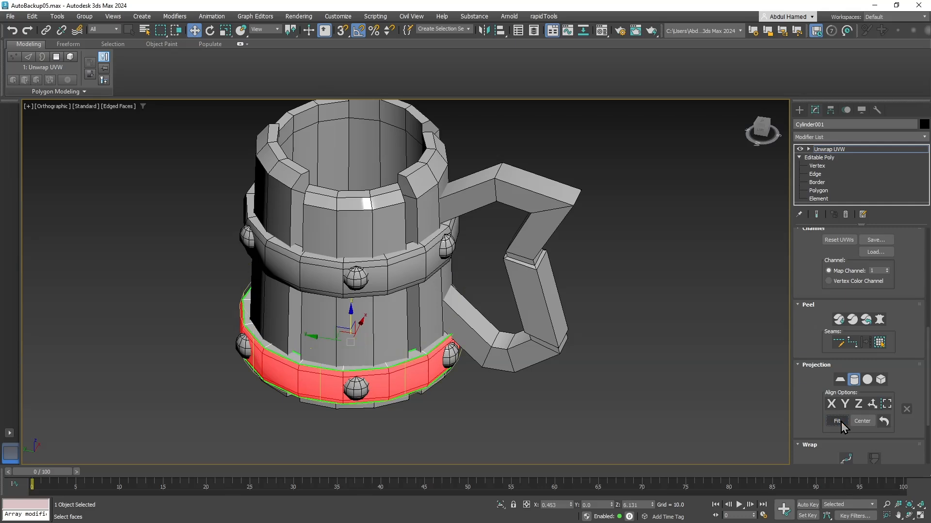
# Step: Quick Peel the lower band's selected faces and arrange the UV editor so that the band stays visible
pyautogui.click(840, 320)
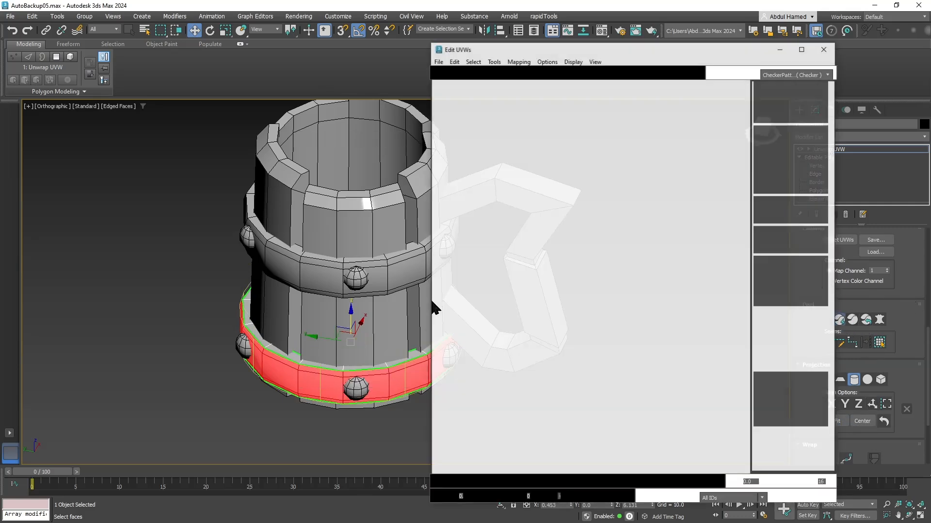
pyautogui.scroll(-3, 594, 288)
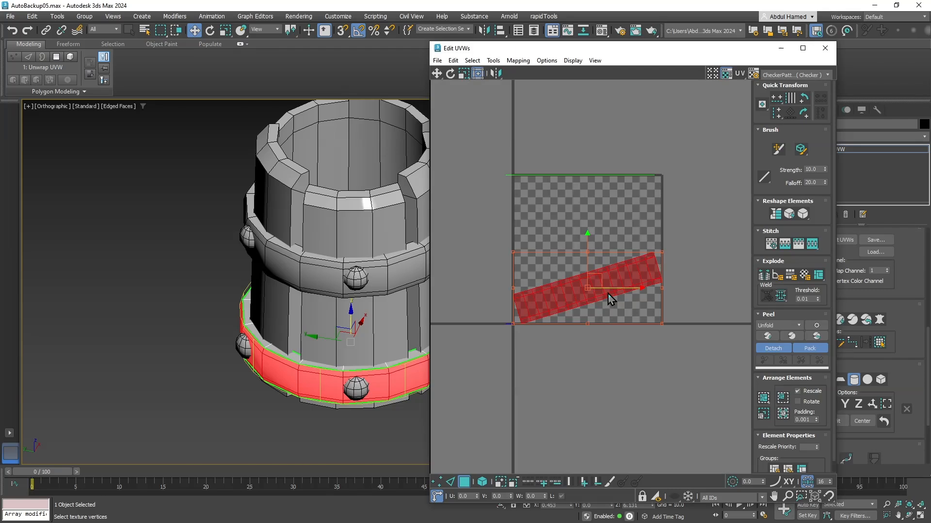
pyautogui.moveTo(345, 376); pyautogui.dragTo(323, 382, button='middle')
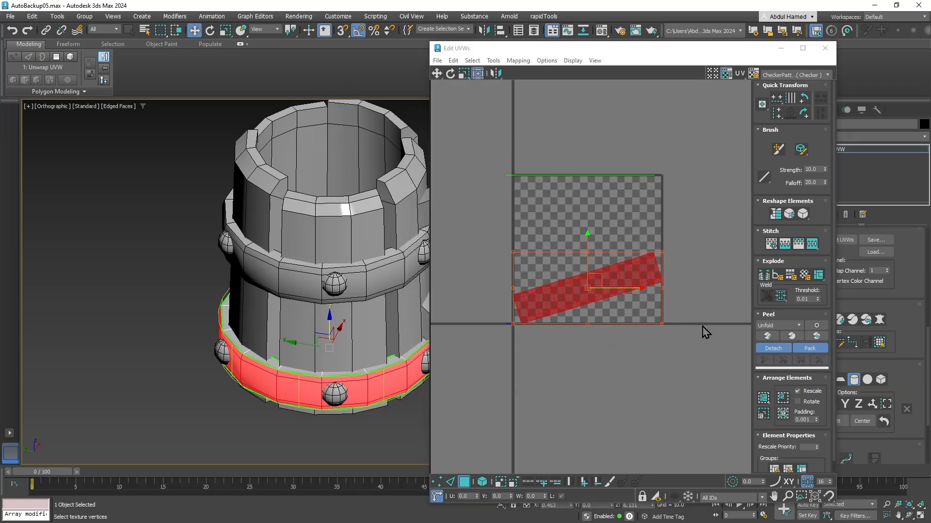
pyautogui.moveTo(579, 45); pyautogui.dragTo(497, 36)
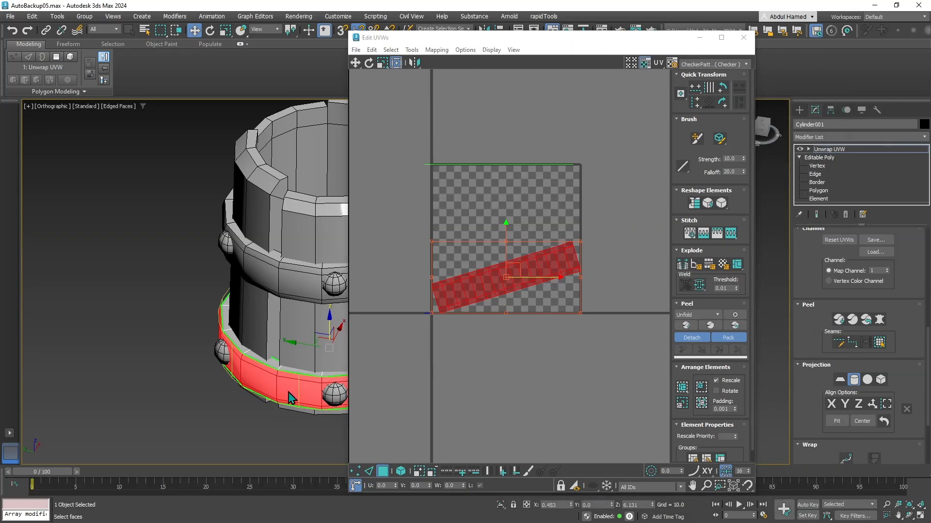
pyautogui.moveTo(636, 140); pyautogui.dragTo(624, 247)
pyautogui.hotkey('ctrl', 'z')
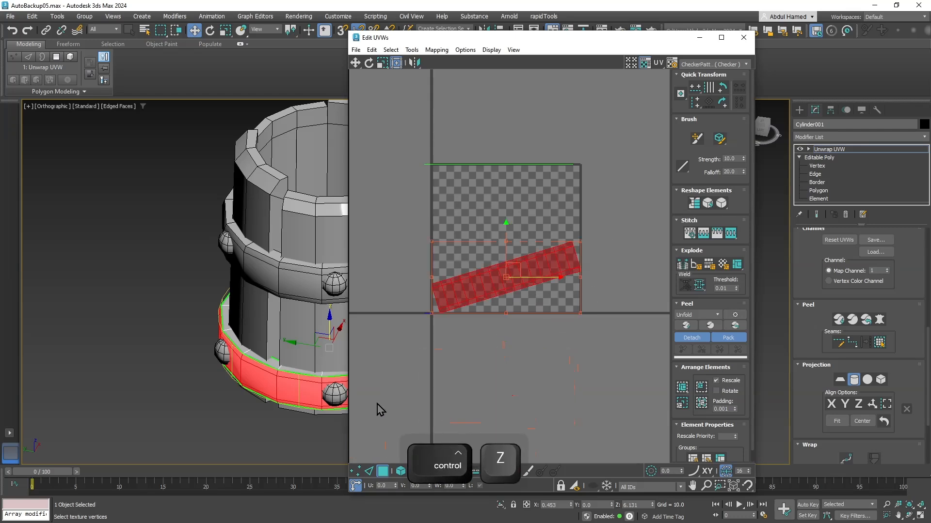
pyautogui.moveTo(255, 362); pyautogui.dragTo(243, 363, button='middle')
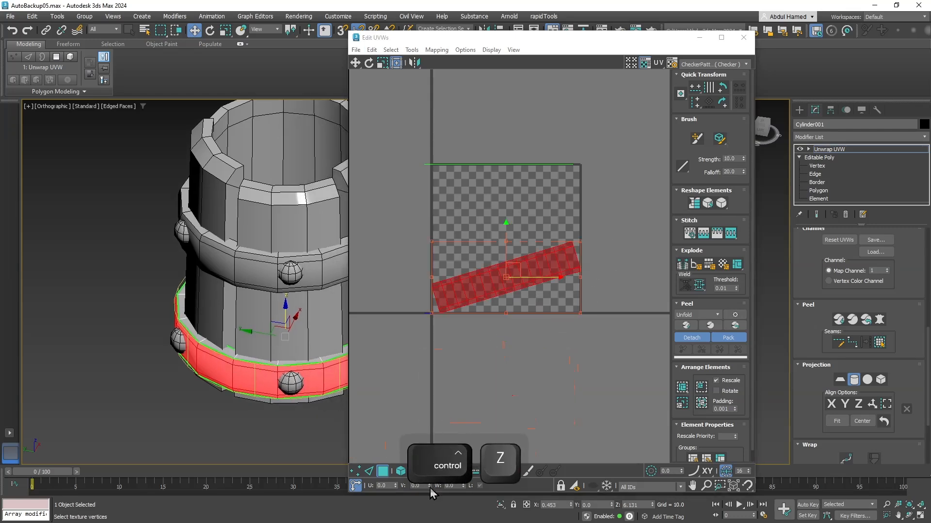
pyautogui.hotkey('ctrl', 'z')
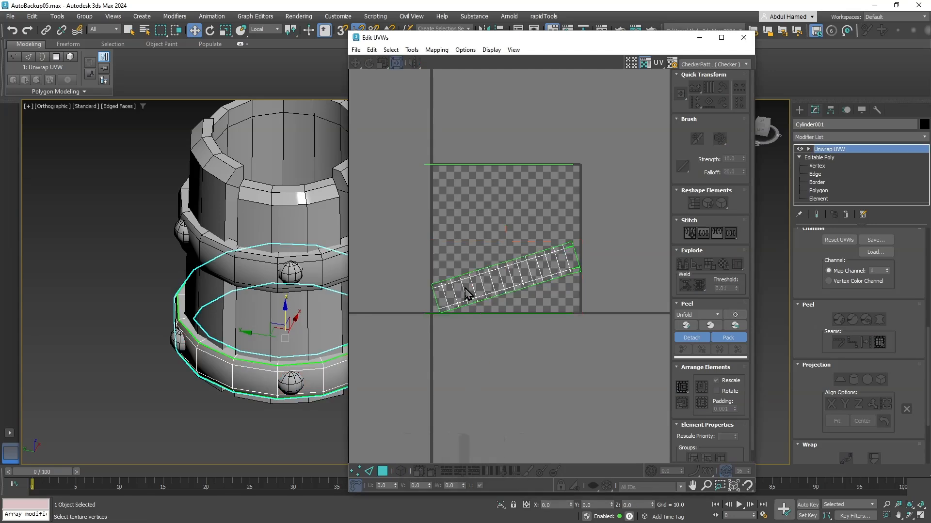
# Step: Switch to polygon selection and examine a single small face near the end of the band's tilted UV shell
pyautogui.scroll(4, 459, 285)
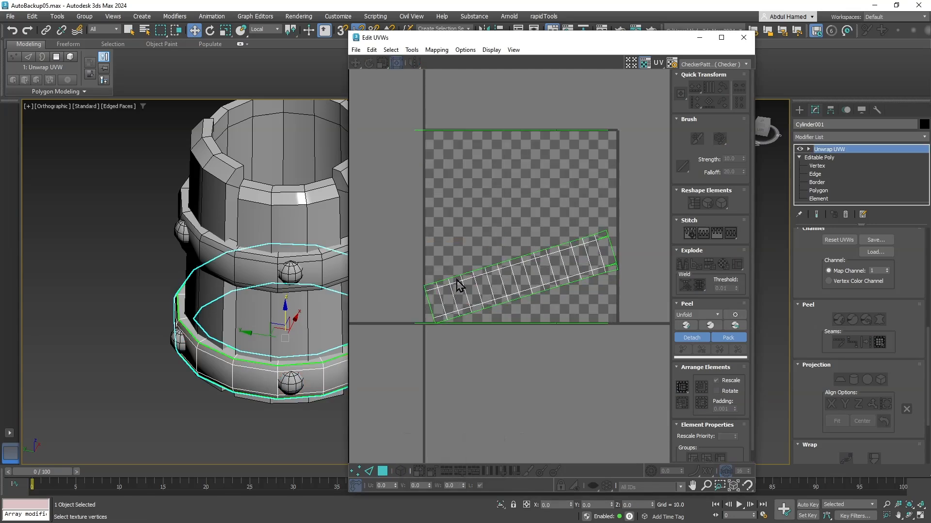
pyautogui.click(384, 474)
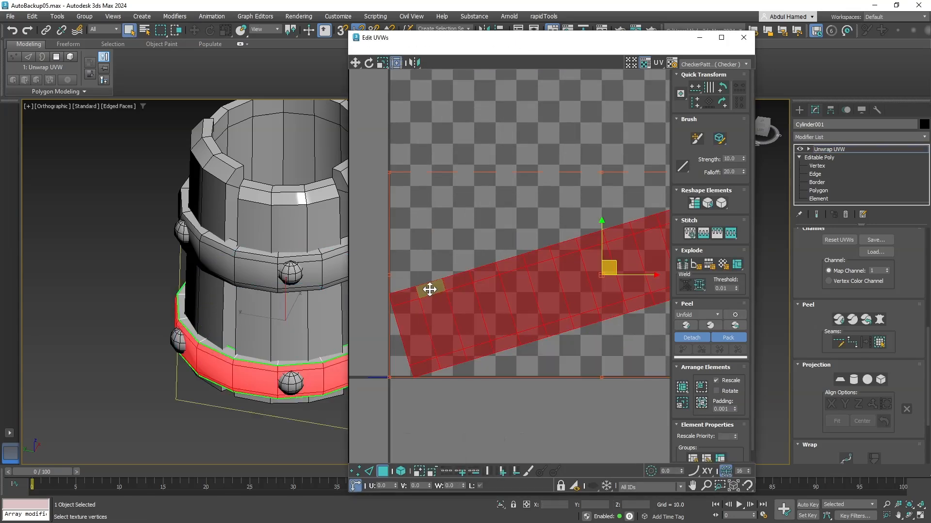
pyautogui.click(473, 392)
pyautogui.click(426, 290)
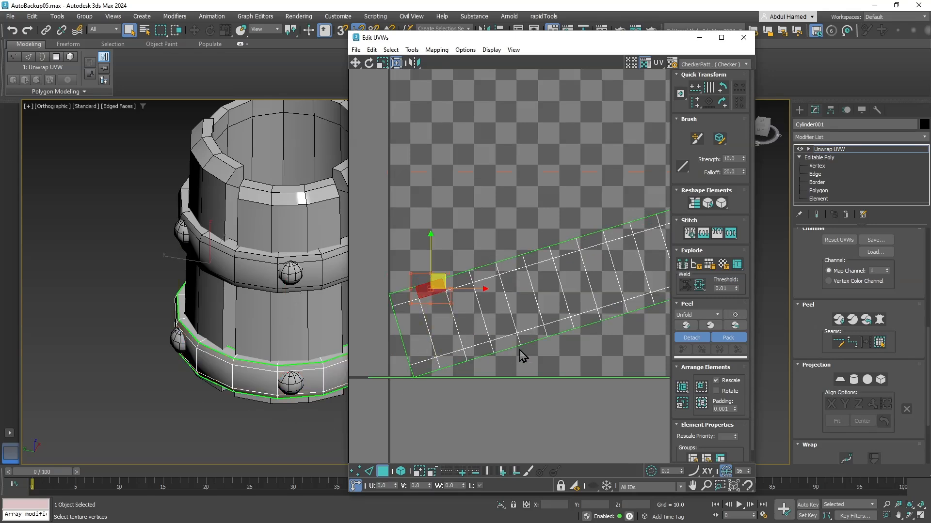
# Step: Select all of the lower band's UV faces and flatten them with Relax Until Flat
pyautogui.scroll(-4, 522, 353)
pyautogui.scroll(-2, 519, 329)
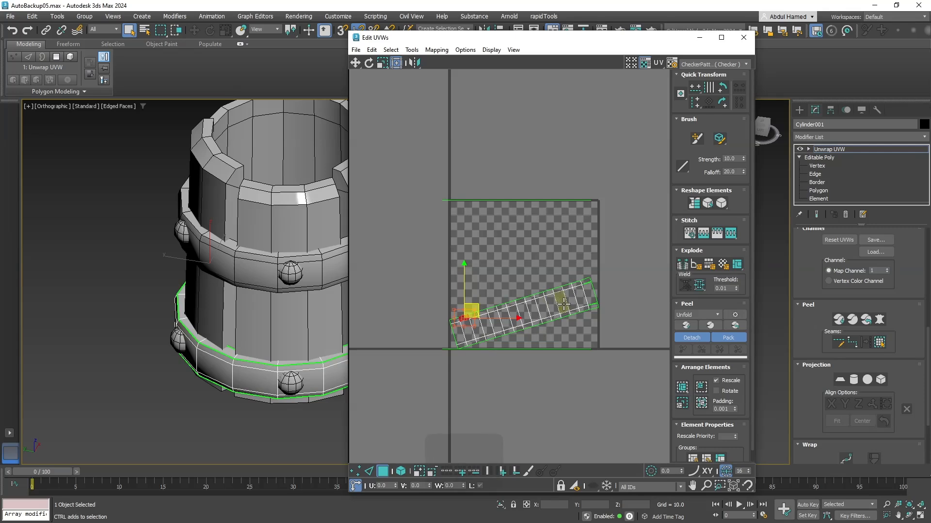
pyautogui.hotkey('ctrl', 'a')
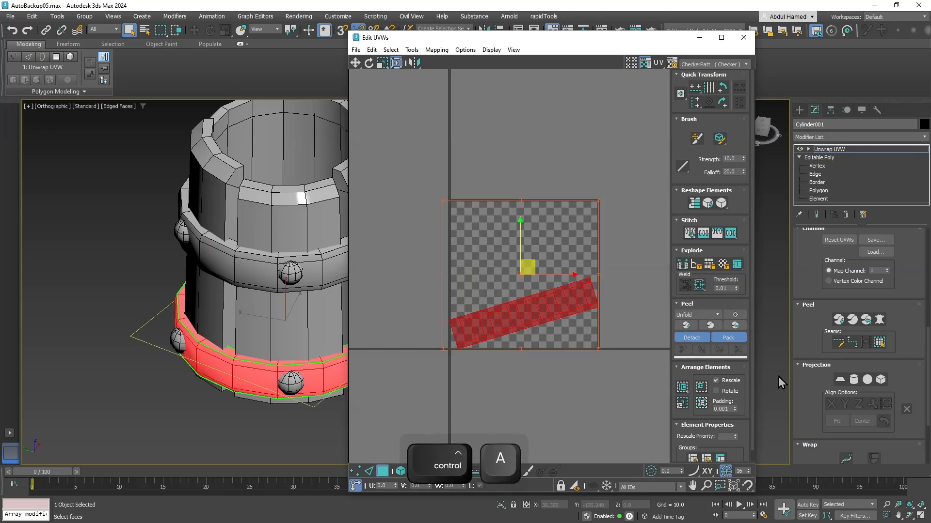
pyautogui.click(721, 204)
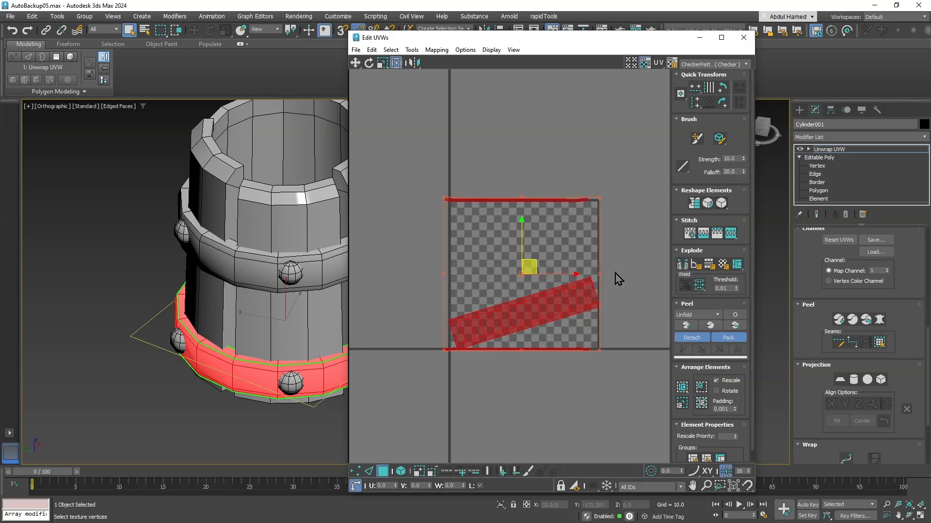
# Step: Display the checker pattern on the lower band and examine its distortion around the front rivet with the UV faces deselected
pyautogui.click(723, 64)
pyautogui.click(717, 80)
pyautogui.scroll(5, 273, 361)
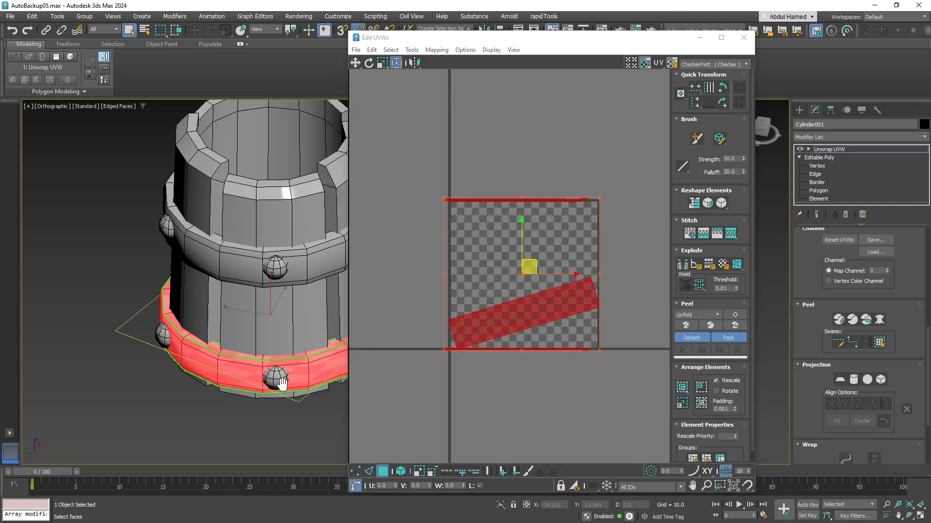
pyautogui.scroll(3, 273, 361)
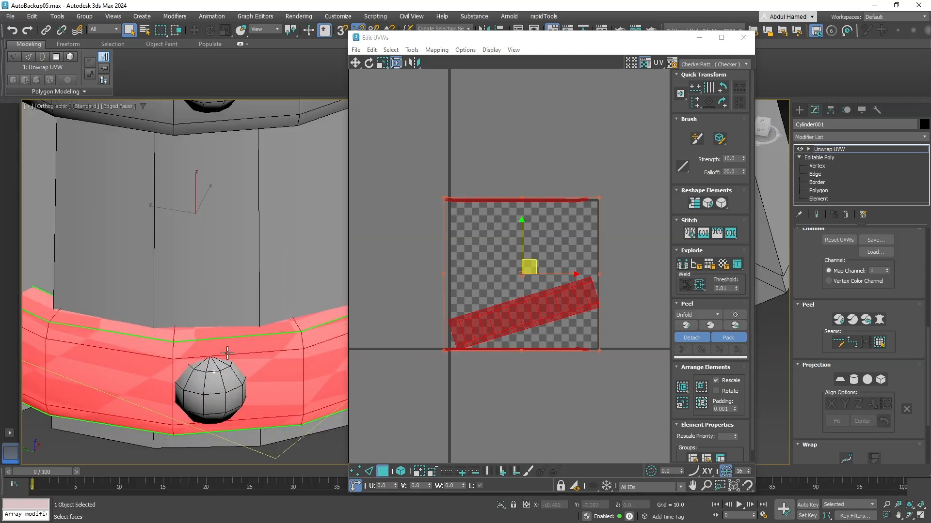
pyautogui.click(533, 391)
pyautogui.scroll(4, 462, 344)
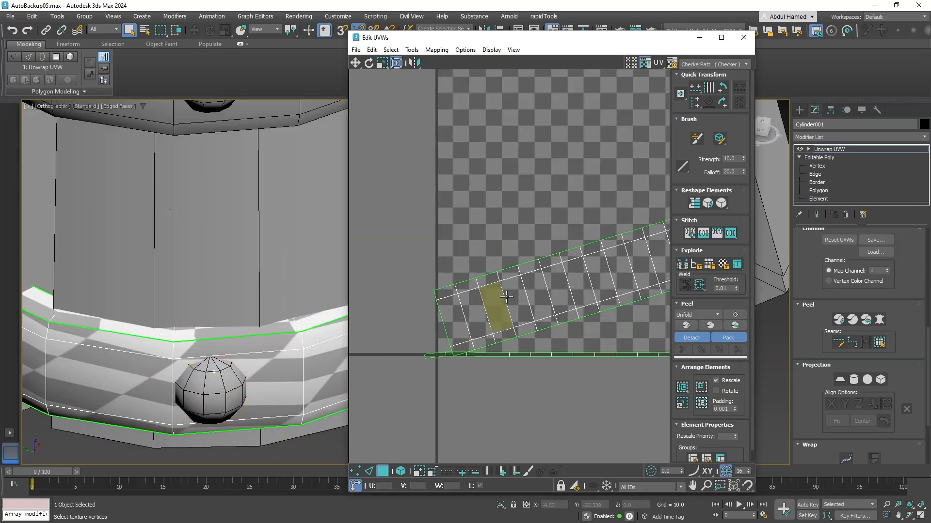
pyautogui.click(826, 174)
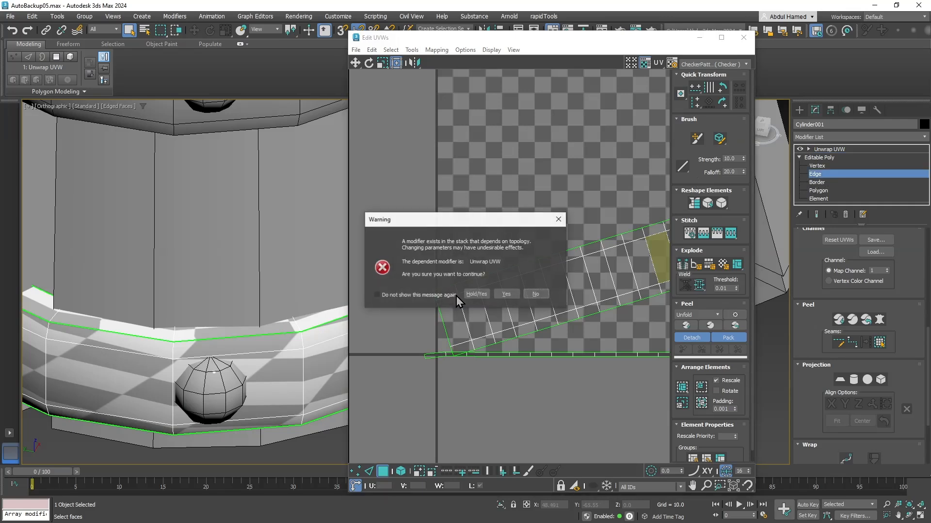
pyautogui.click(536, 294)
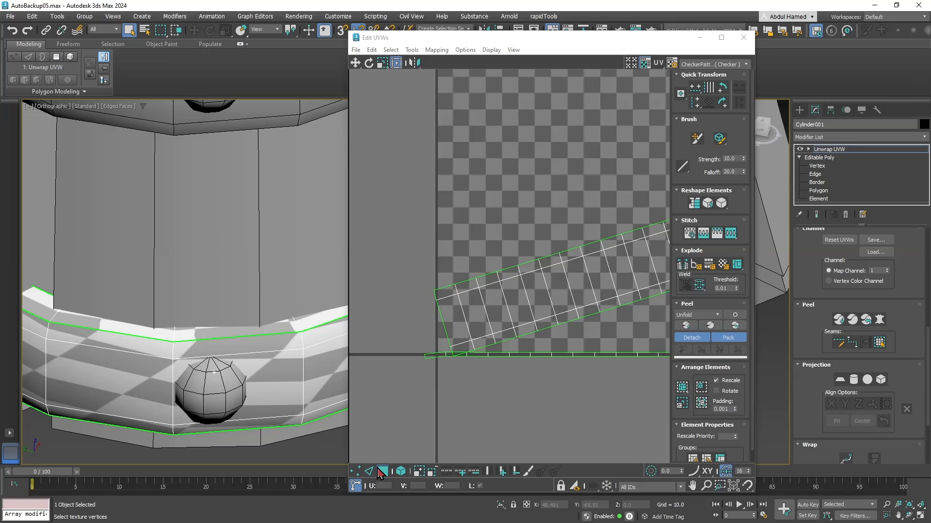
# Step: In edge mode, stitch the upper border edge near the wide band shell's left end to its matching edge on the thin strip
pyautogui.press('2')
pyautogui.rightClick(457, 282)
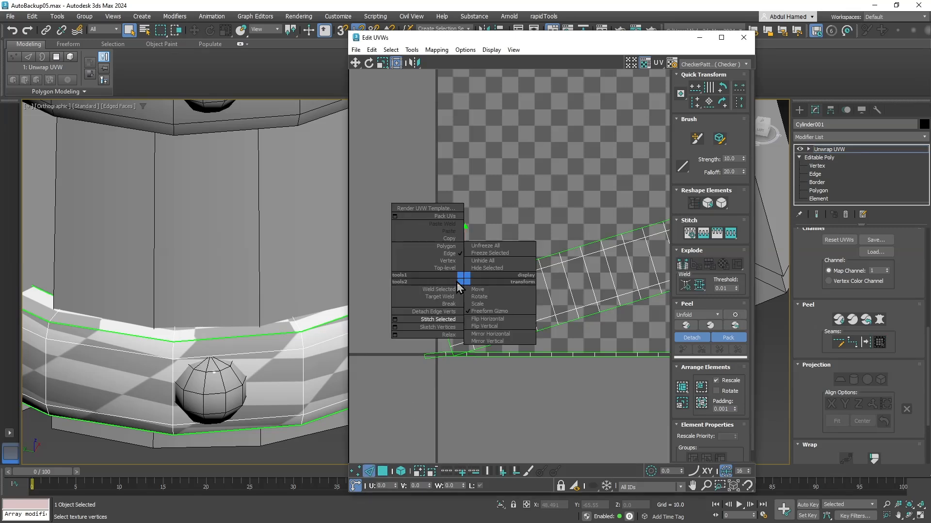
pyautogui.click(438, 320)
pyautogui.moveTo(603, 339); pyautogui.dragTo(475, 415, button='middle')
pyautogui.moveTo(511, 310)
pyautogui.mouseDown(button='middle')
pyautogui.moveTo(609, 272)
pyautogui.moveTo(494, 315)
pyautogui.mouseUp(button='middle')
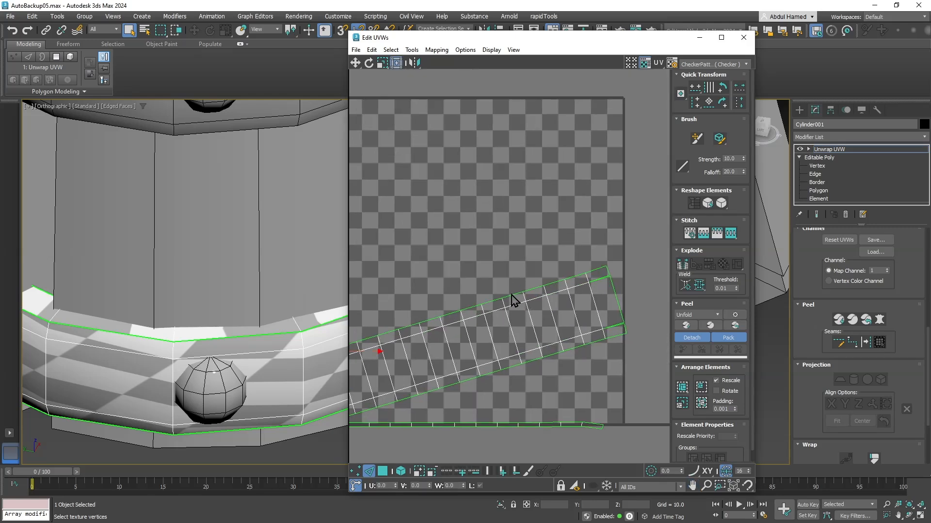
# Step: Try to stitch another upper border edge farther right on the band shell, undoing the attempt
pyautogui.click(512, 296)
pyautogui.rightClick(510, 294)
pyautogui.click(501, 296)
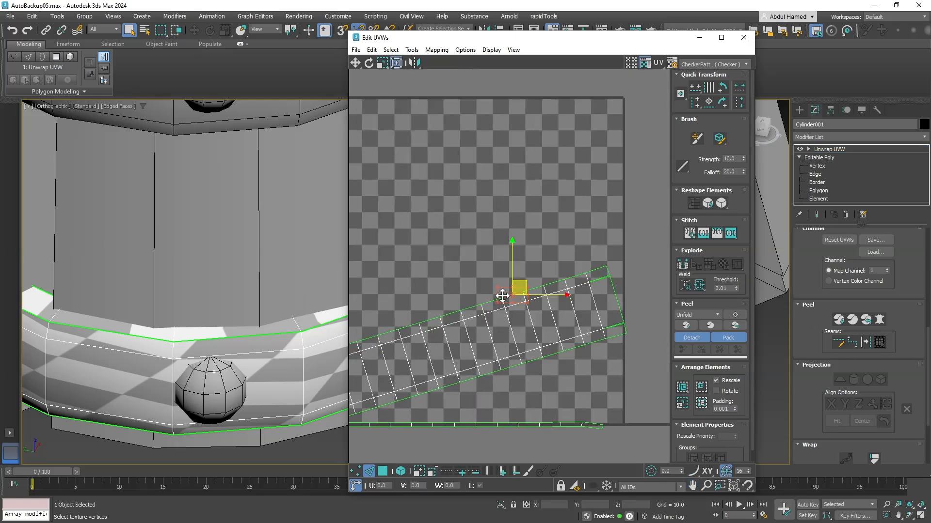
pyautogui.moveTo(509, 375); pyautogui.dragTo(596, 318, button='middle')
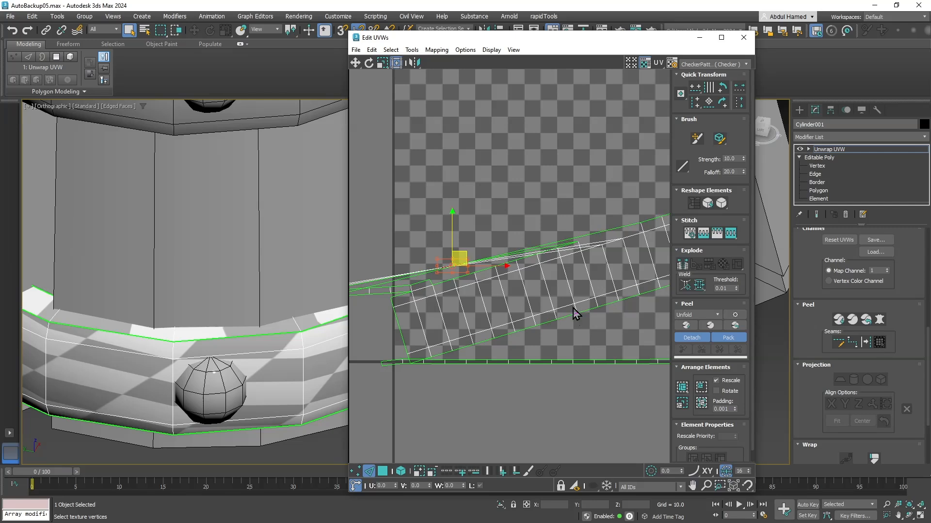
pyautogui.hotkey('ctrl', 'z')
pyautogui.hotkey('ctrl', 'z')
# Step: Examine the unstitched pair of edges between the upper strip and the band shell's left end
pyautogui.moveTo(438, 294); pyautogui.dragTo(544, 271, button='middle')
pyautogui.scroll(1, 479, 274)
pyautogui.scroll(1, 562, 264)
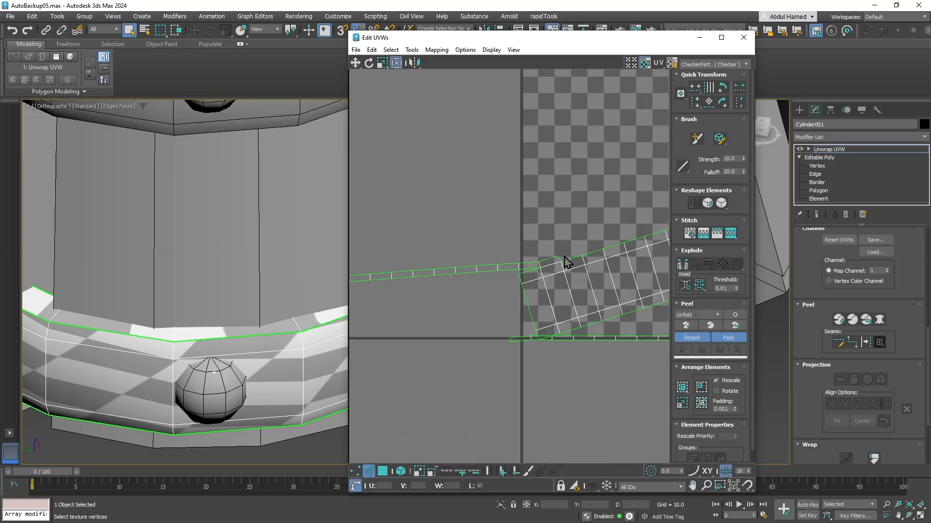
pyautogui.scroll(2, 549, 272)
pyautogui.click(502, 281)
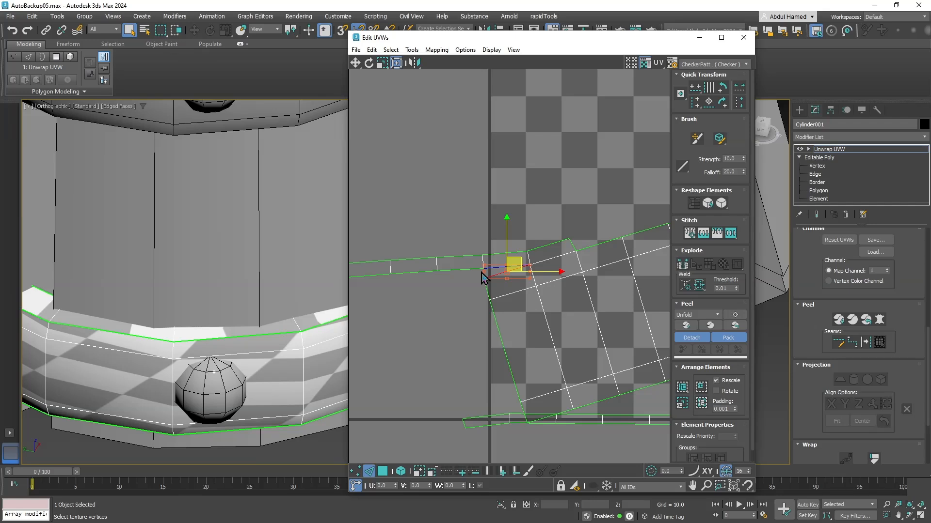
pyautogui.click(464, 271)
pyautogui.click(506, 270)
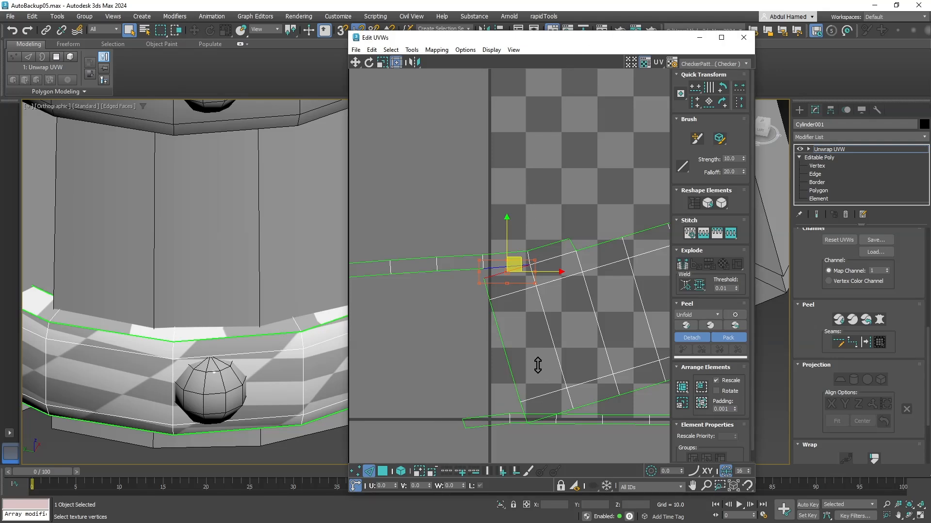
pyautogui.scroll(-5, 543, 366)
pyautogui.scroll(6, 554, 351)
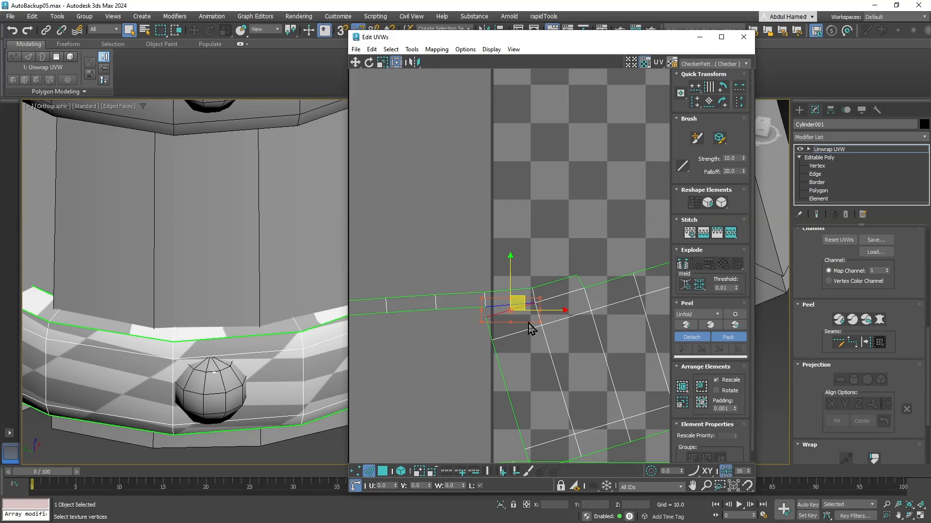
# Step: Check the short cross edge on the upper strip beside the band shell's left end, then clear the selection
pyautogui.rightClick(483, 316)
pyautogui.scroll(-3, 484, 316)
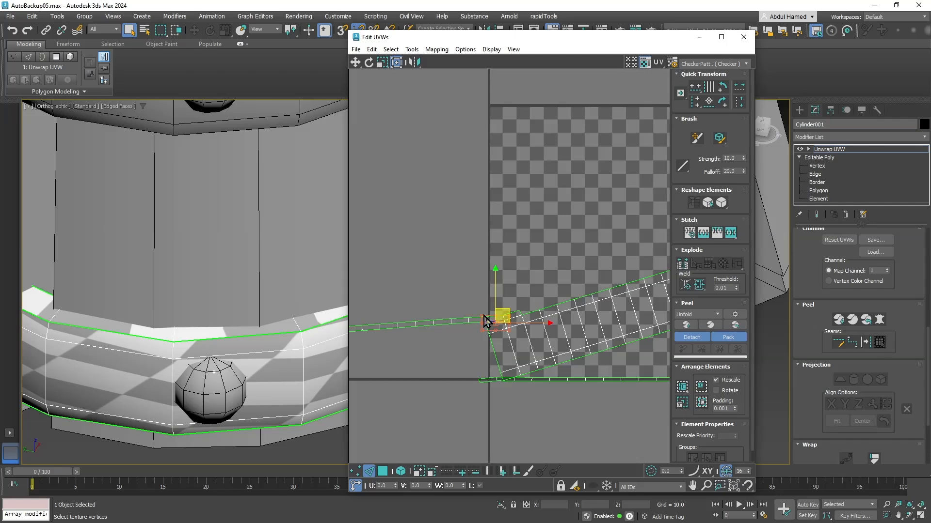
pyautogui.scroll(6, 486, 327)
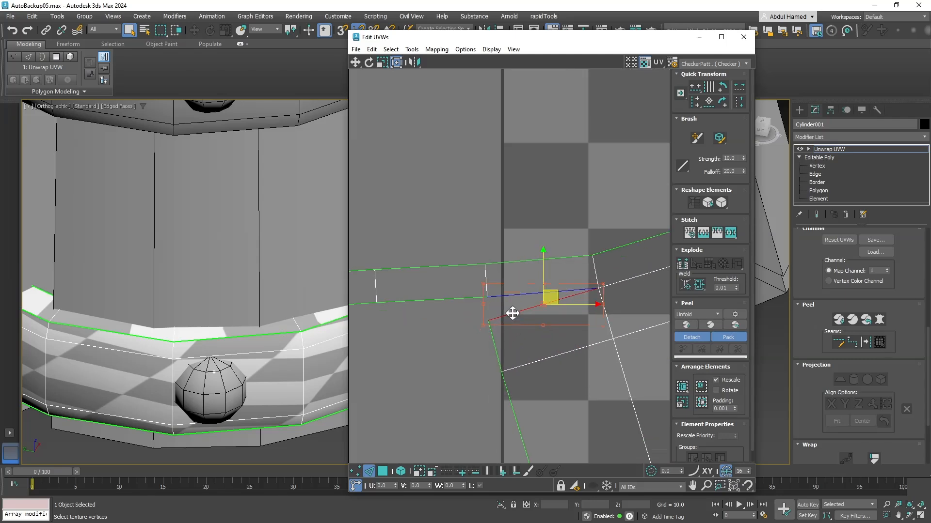
pyautogui.click(488, 286)
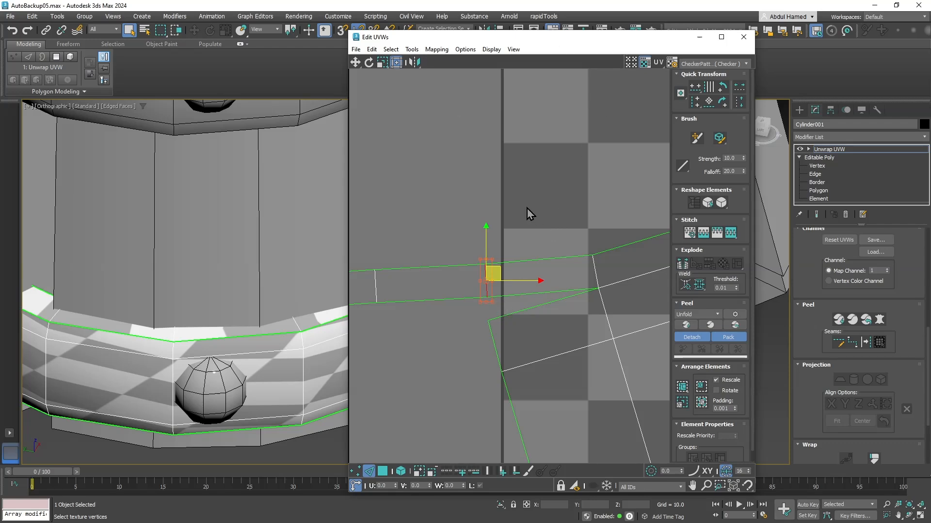
pyautogui.scroll(-3, 529, 213)
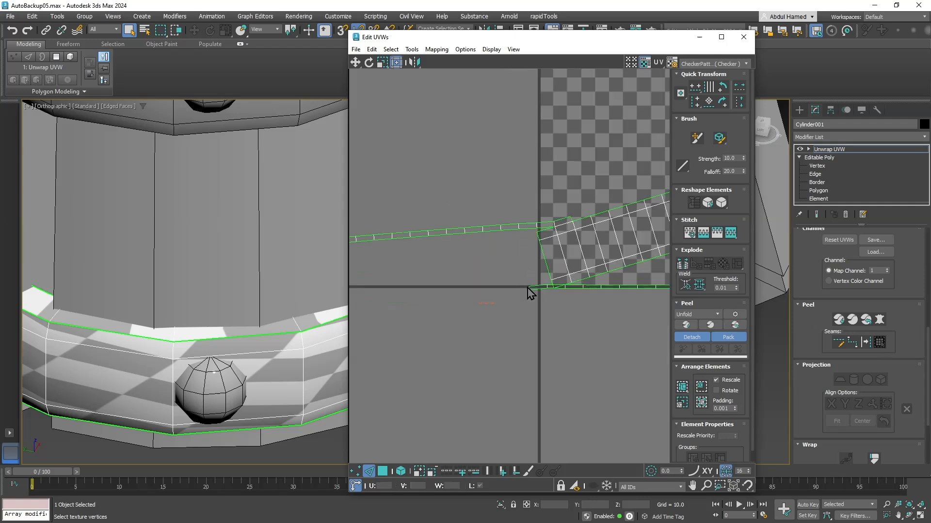
pyautogui.scroll(2, 530, 291)
pyautogui.click(498, 208)
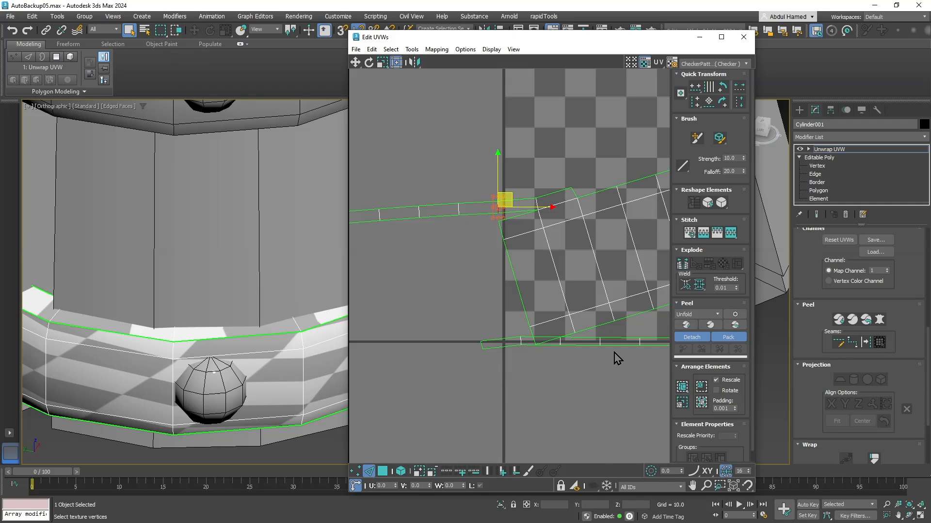
pyautogui.click(465, 350)
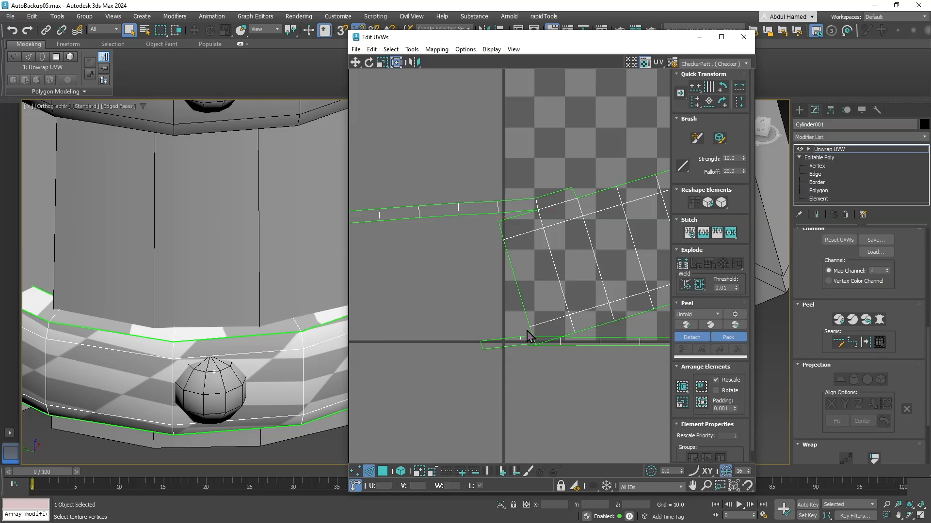
# Step: Select a lower border edge midway along the wide band shell that matches an edge on the bottom strip
pyautogui.scroll(-3, 499, 230)
pyautogui.moveTo(573, 267); pyautogui.dragTo(351, 333, button='middle')
pyautogui.scroll(-4, 448, 310)
pyautogui.scroll(3, 459, 311)
pyautogui.scroll(-1, 479, 292)
pyautogui.scroll(-1, 490, 257)
pyautogui.scroll(3, 466, 281)
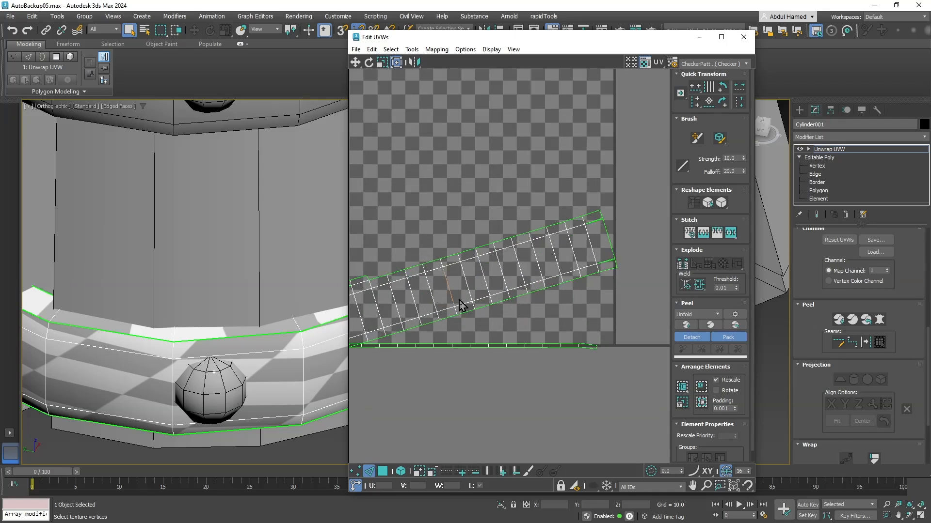
pyautogui.click(467, 313)
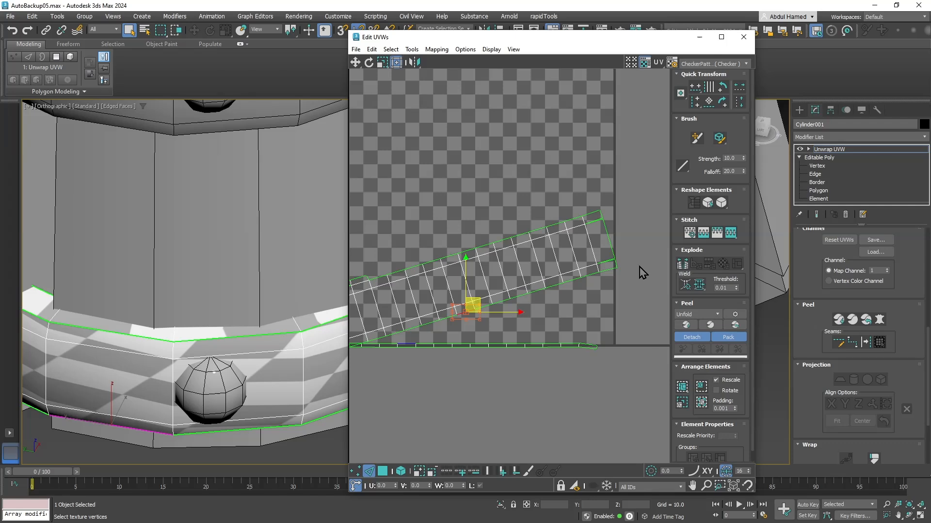
pyautogui.click(502, 272)
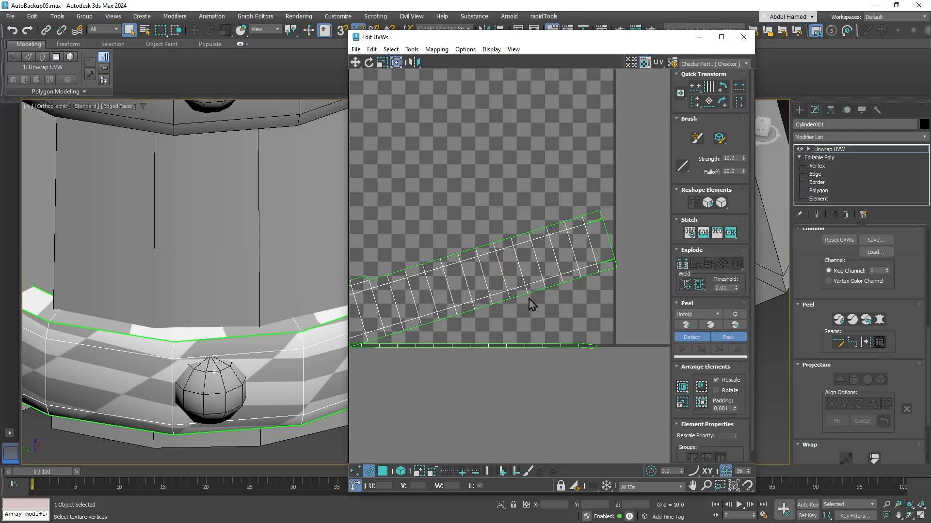
pyautogui.scroll(5, 514, 281)
pyautogui.click(501, 240)
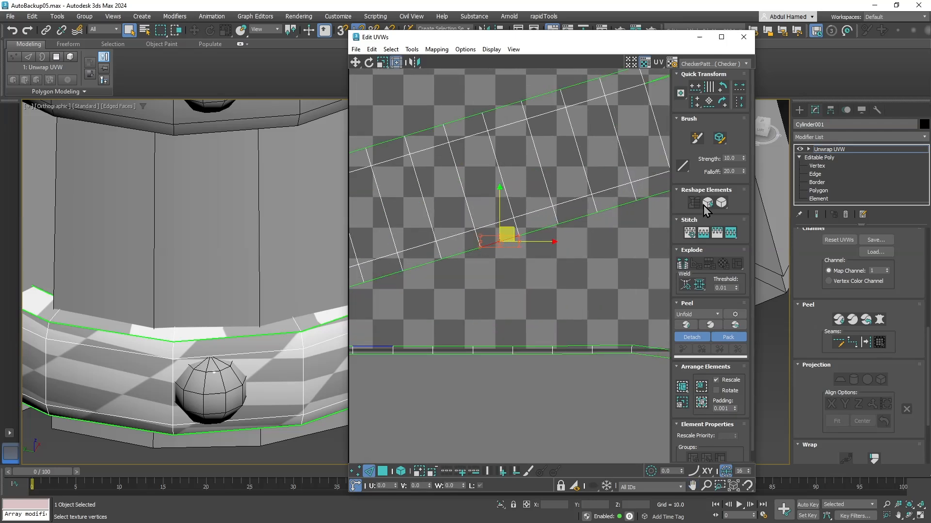
# Step: Try Stitch To Average and another stitch mode on the selected lower edge, undoing each attempt
pyautogui.click(707, 235)
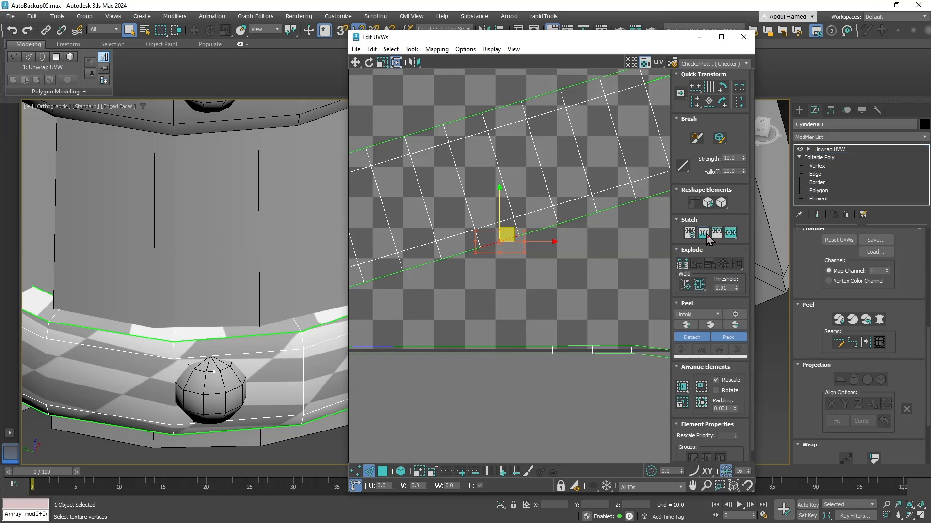
pyautogui.hotkey('ctrl', 'z')
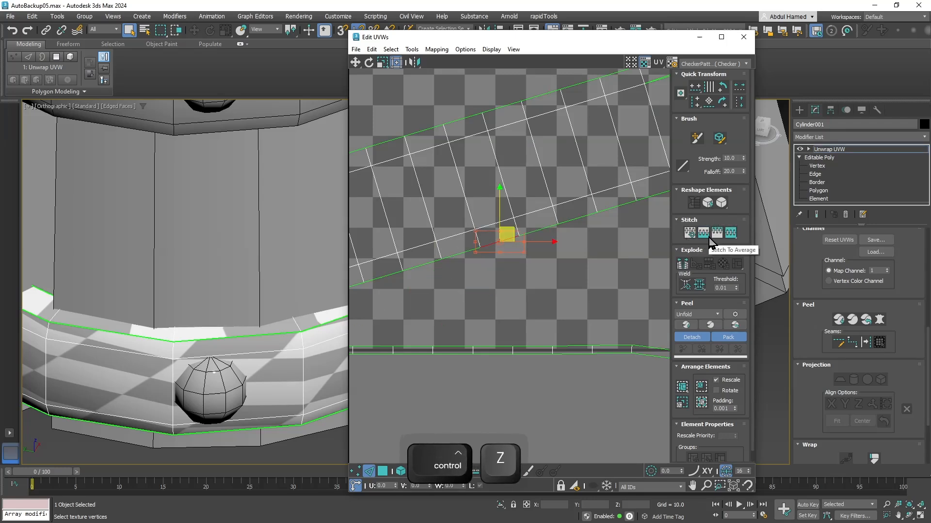
pyautogui.hotkey('ctrl', 'z')
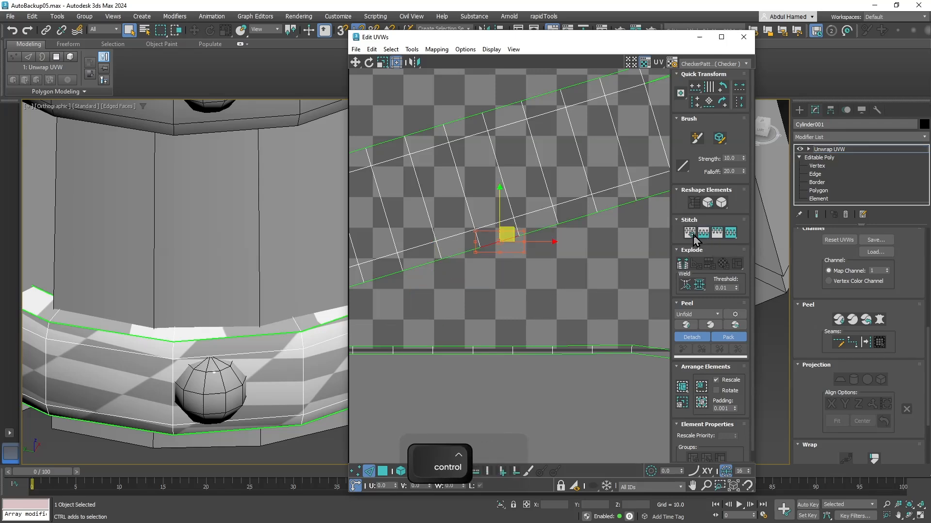
pyautogui.click(693, 233)
pyautogui.hotkey('ctrl', 'z')
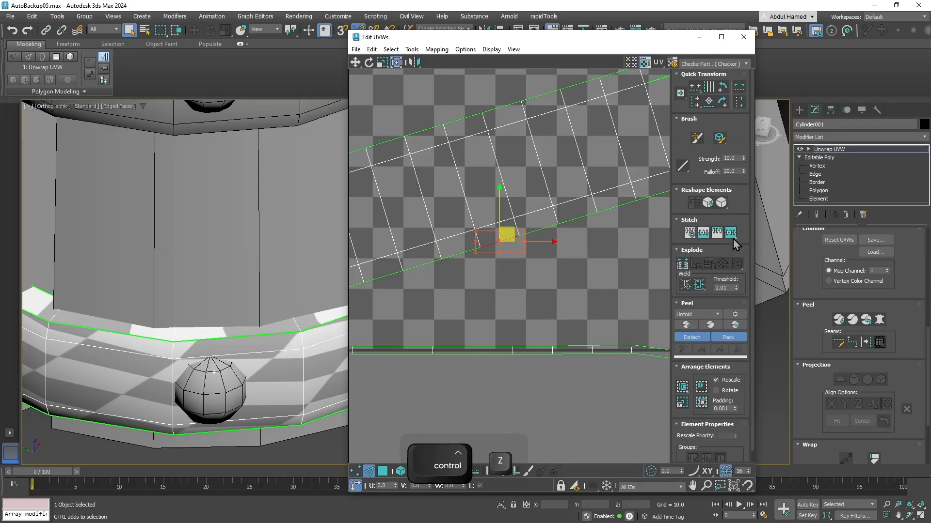
# Step: Stitch the thin bottom strip onto the band shell along the selected lower border edge
pyautogui.hotkey('ctrl', 'z')
pyautogui.moveTo(522, 310); pyautogui.dragTo(427, 328, button='middle')
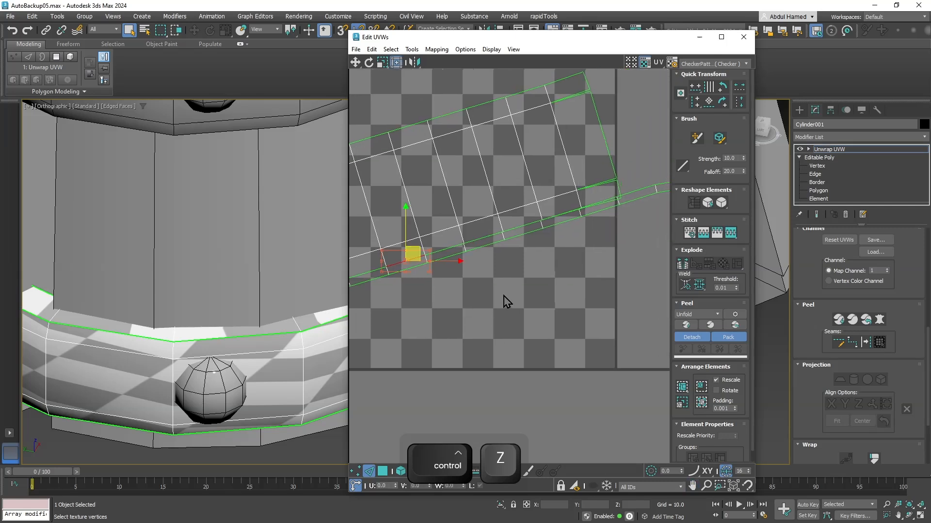
pyautogui.scroll(-3, 503, 297)
pyautogui.moveTo(528, 281); pyautogui.dragTo(622, 229, button='middle')
pyautogui.moveTo(462, 280); pyautogui.dragTo(585, 234, button='middle')
pyautogui.scroll(3, 511, 252)
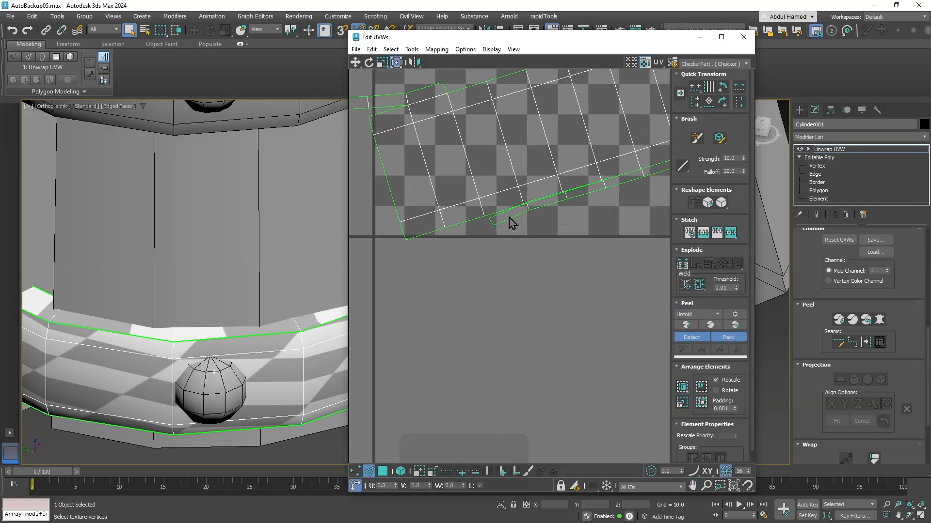
# Step: Stitch the band's lower border edges to the bottom strip, starting at the strip's left end
pyautogui.click(504, 213)
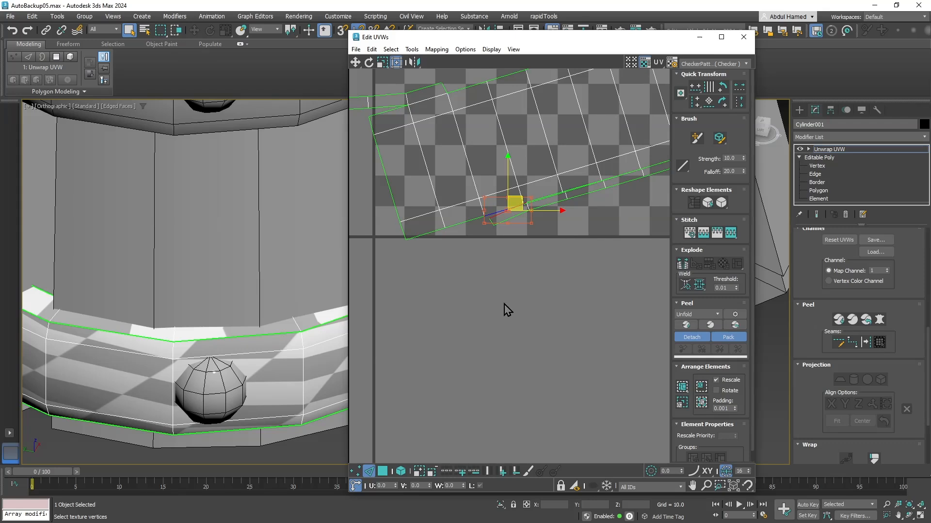
pyautogui.scroll(-3, 536, 274)
pyautogui.scroll(5, 533, 274)
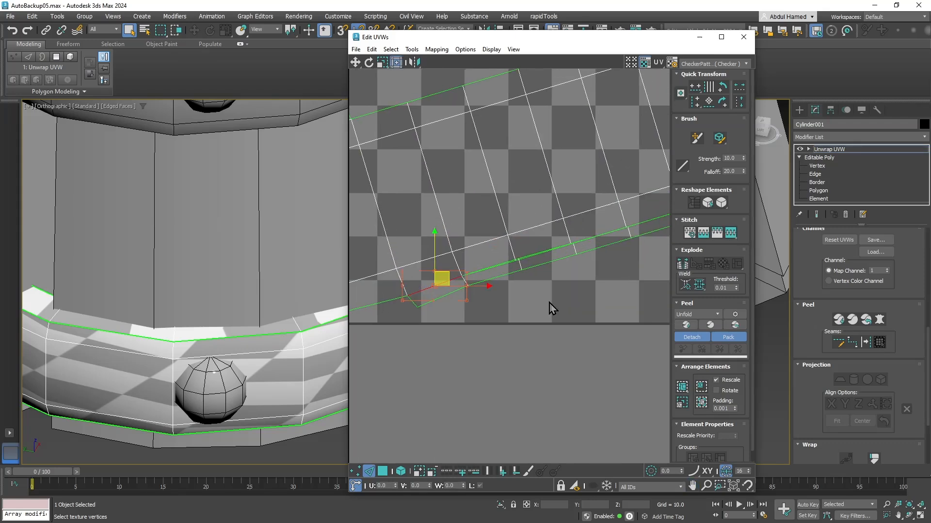
pyautogui.moveTo(558, 288); pyautogui.dragTo(455, 304, button='middle')
pyautogui.click(443, 267)
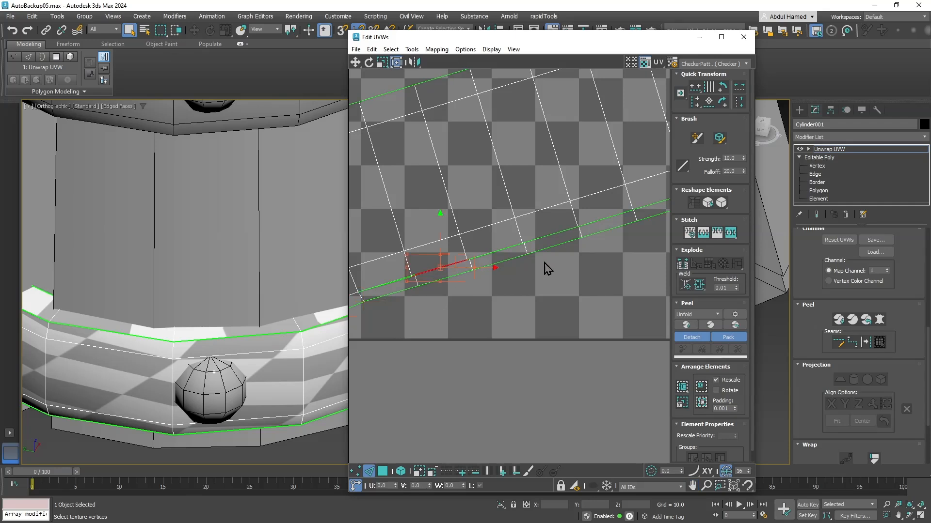
pyautogui.click(727, 234)
# Step: Stitch the next two lower border edges toward the band shell's right end to the bottom strip
pyautogui.moveTo(592, 251); pyautogui.dragTo(532, 278)
pyautogui.moveTo(531, 278)
pyautogui.mouseDown(button='middle')
pyautogui.moveTo(515, 284)
pyautogui.moveTo(519, 294)
pyautogui.moveTo(479, 310)
pyautogui.moveTo(446, 307)
pyautogui.mouseUp(button='middle')
pyautogui.click(533, 254)
pyautogui.click(730, 233)
pyautogui.click(538, 253)
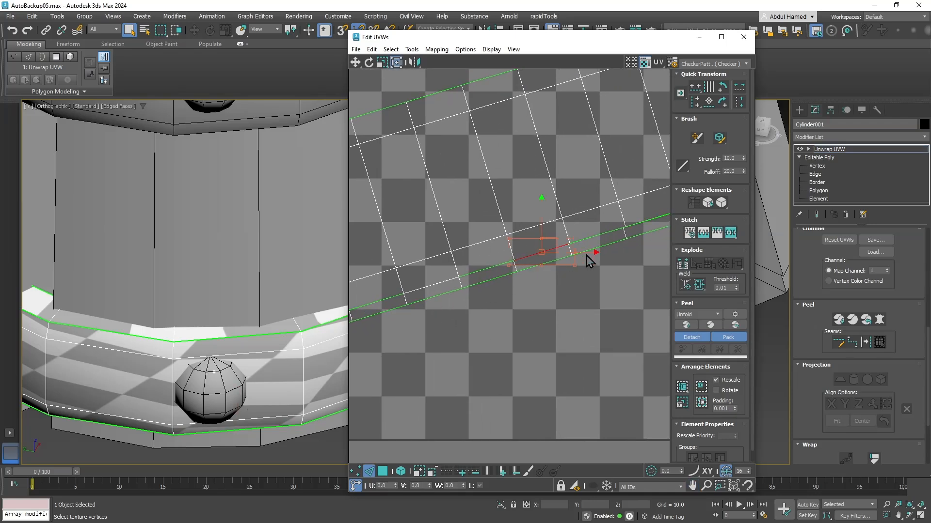
pyautogui.click(732, 235)
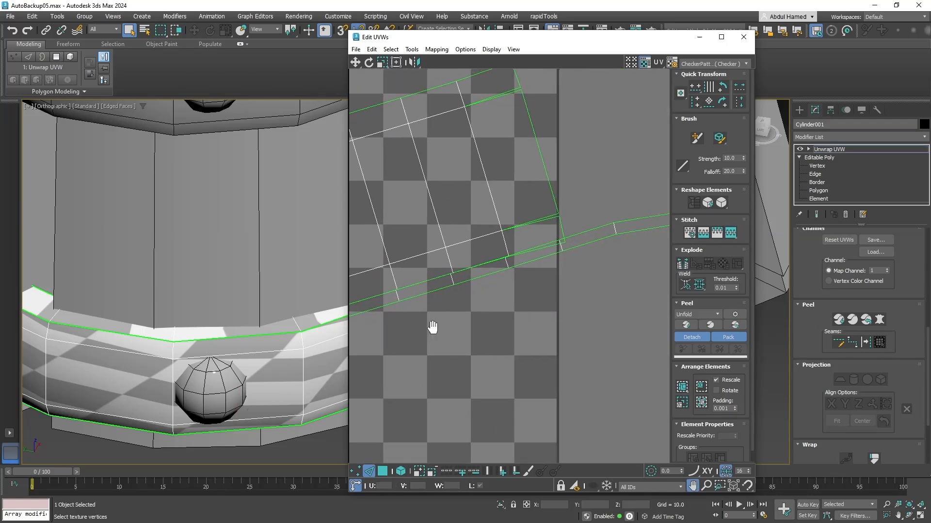
# Step: Try to stitch the lower border edge at the band shell's right end, undoing the attempt
pyautogui.click(532, 252)
pyautogui.click(732, 237)
pyautogui.moveTo(571, 282)
pyautogui.mouseDown(button='middle')
pyautogui.moveTo(515, 307)
pyautogui.moveTo(581, 285)
pyautogui.mouseUp(button='middle')
pyautogui.hotkey('ctrl', 'z')
pyautogui.hotkey('ctrl', 'z')
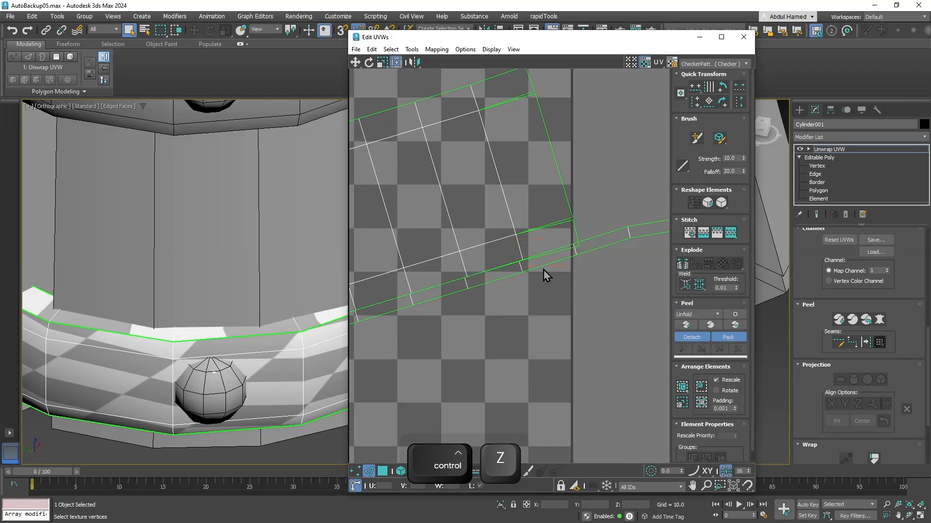
# Step: Break the bottom strip at its short cross edge beside the band shell's right end
pyautogui.click(502, 266)
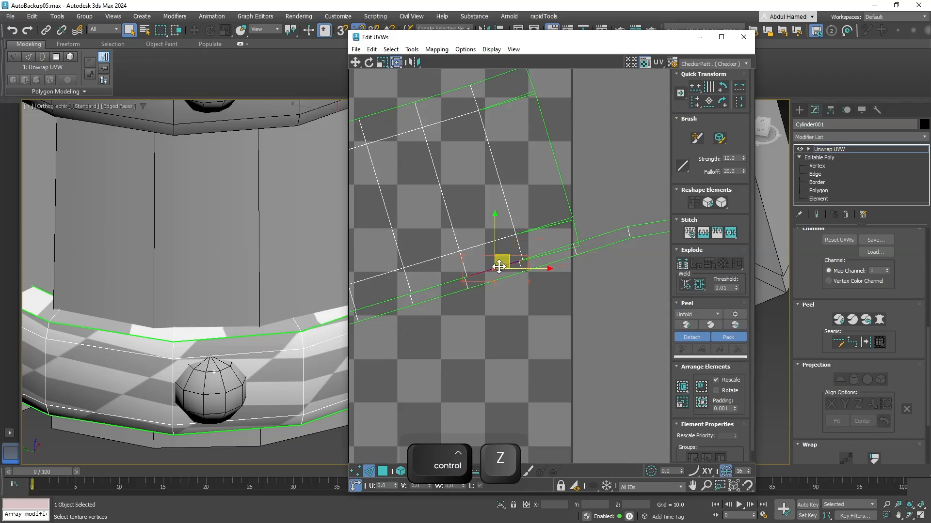
pyautogui.click(436, 289)
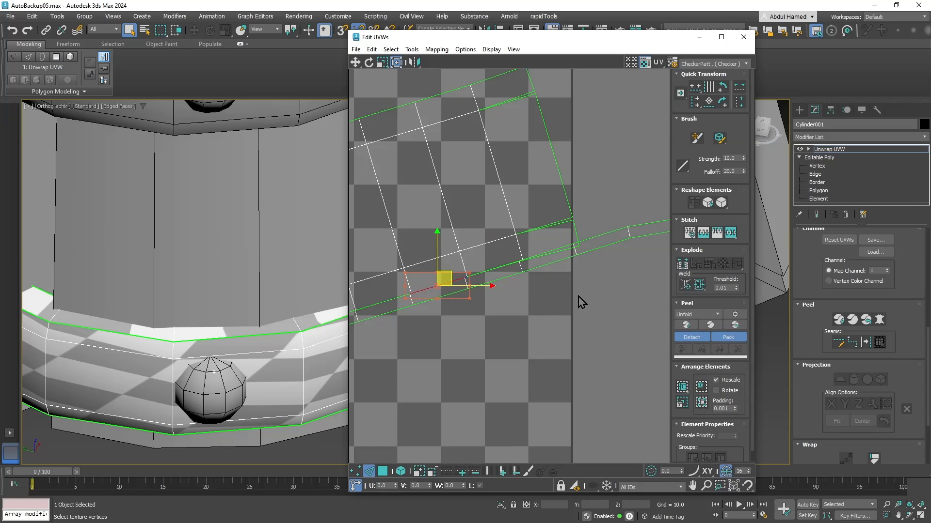
pyautogui.scroll(2, 572, 267)
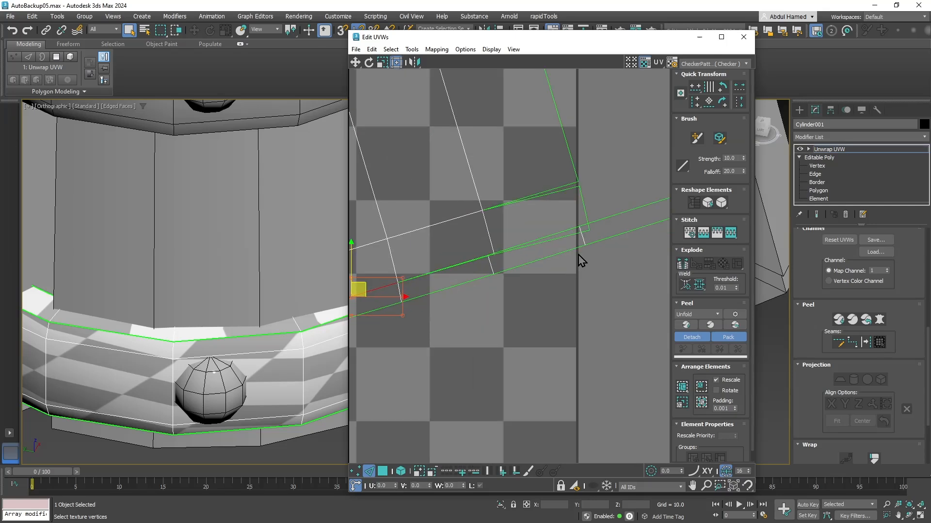
pyautogui.click(585, 246)
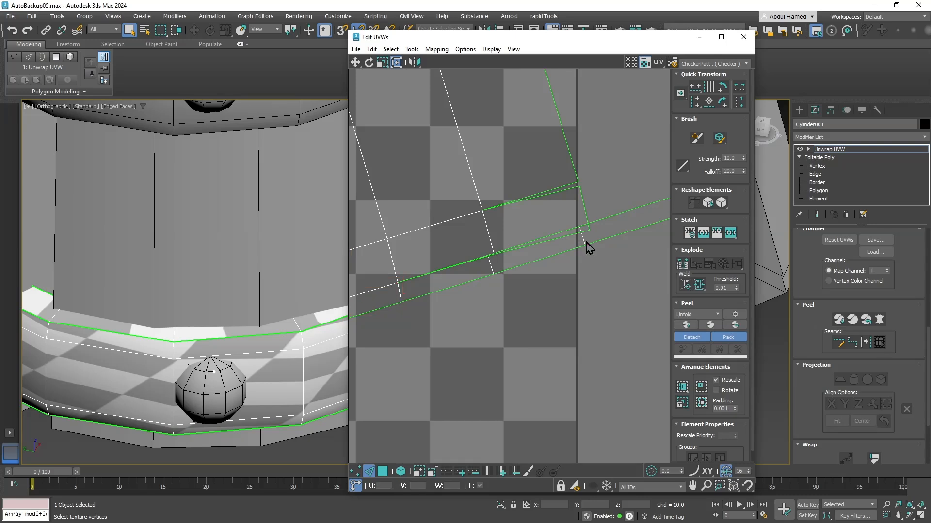
pyautogui.click(558, 233)
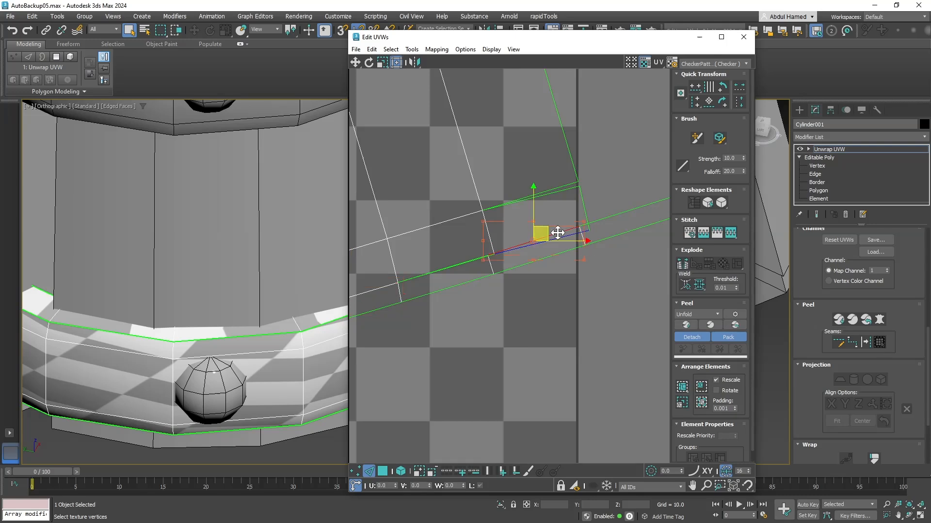
pyautogui.click(584, 246)
pyautogui.click(584, 235)
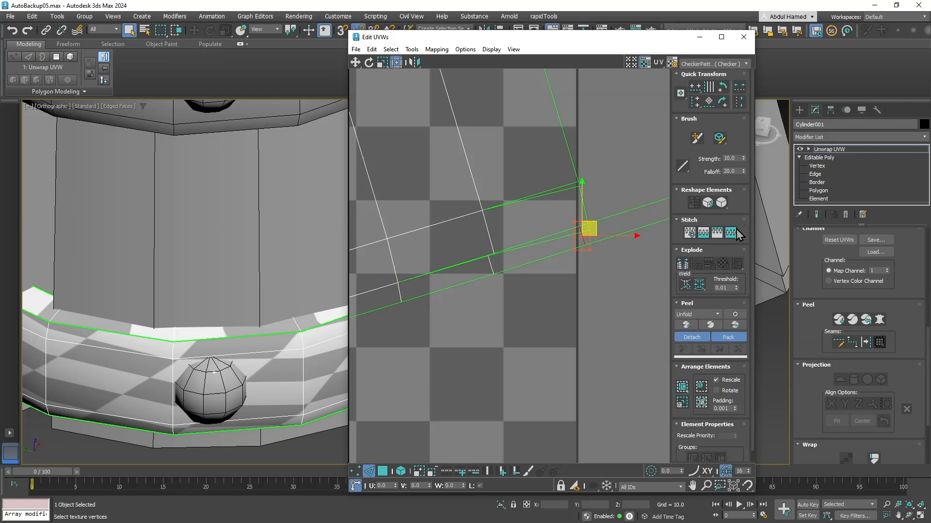
pyautogui.moveTo(727, 230); pyautogui.dragTo(724, 183)
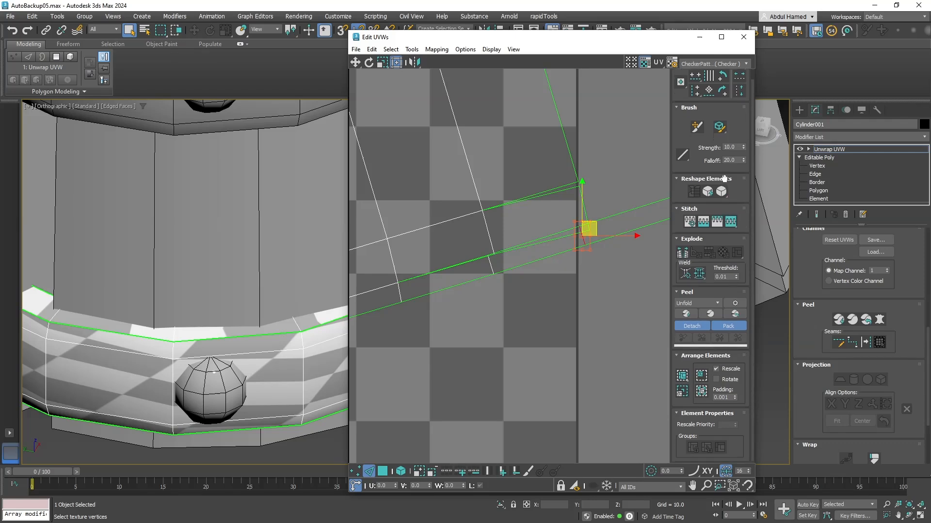
pyautogui.moveTo(715, 120); pyautogui.dragTo(716, 130)
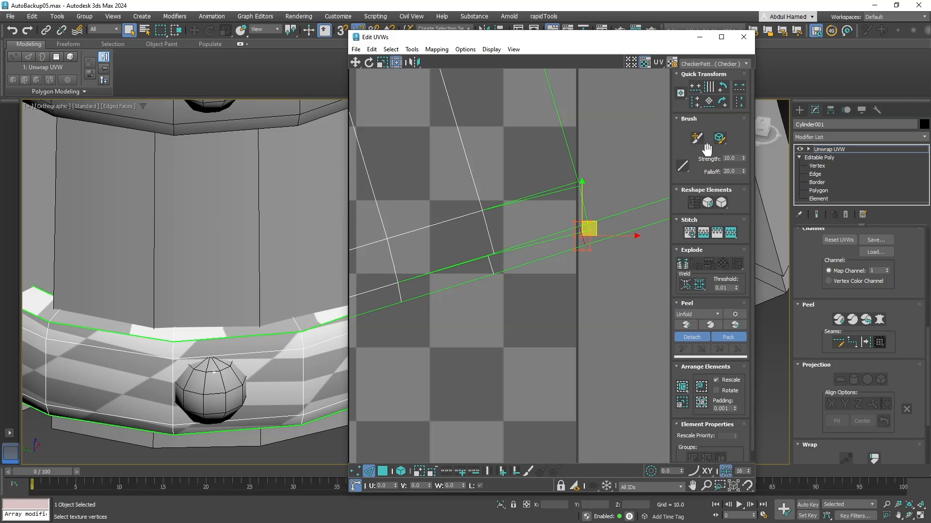
pyautogui.click(683, 265)
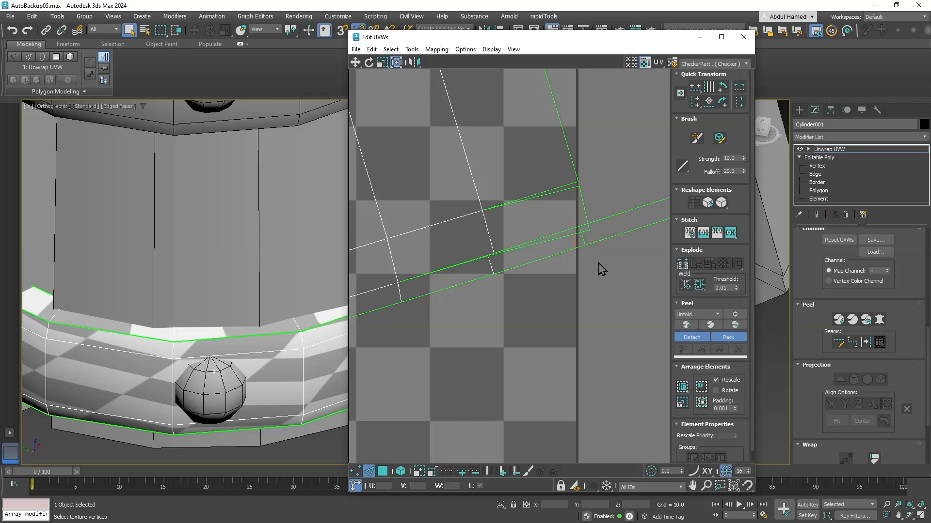
# Step: Stitch the lower border edges at the band shell's right end, closing the two open gaps there
pyautogui.click(570, 229)
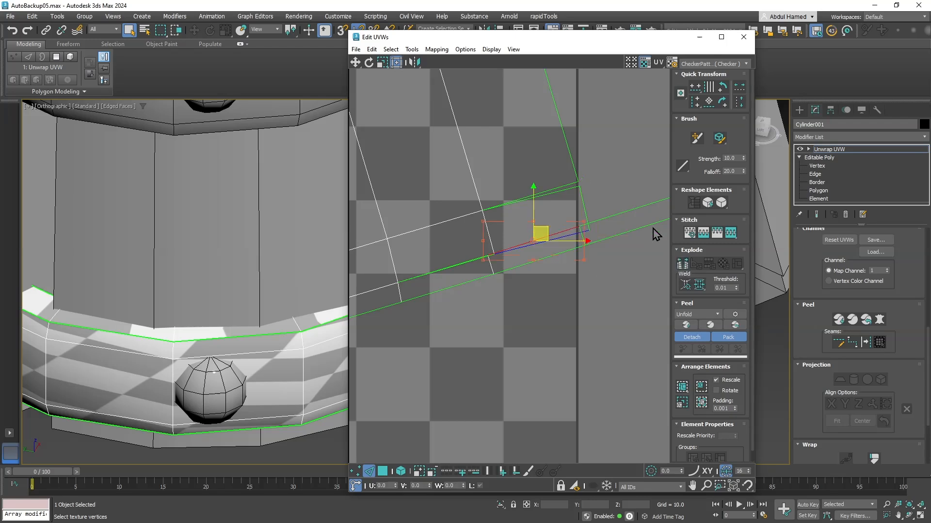
pyautogui.click(730, 233)
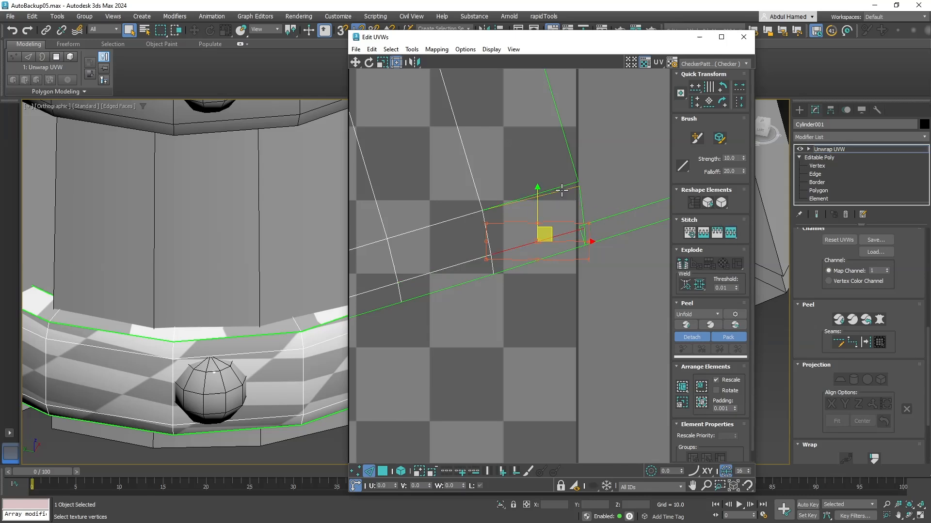
pyautogui.hotkey('ctrl', 'z')
pyautogui.click(543, 313)
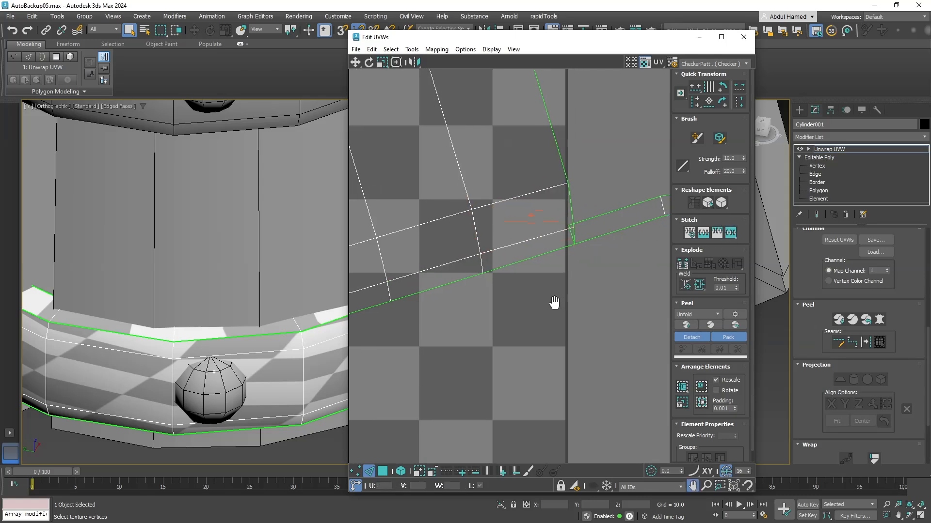
# Step: Stitch the lower border edges at the band shell's left end to the bottom strip
pyautogui.scroll(-7, 556, 303)
pyautogui.scroll(4, 575, 254)
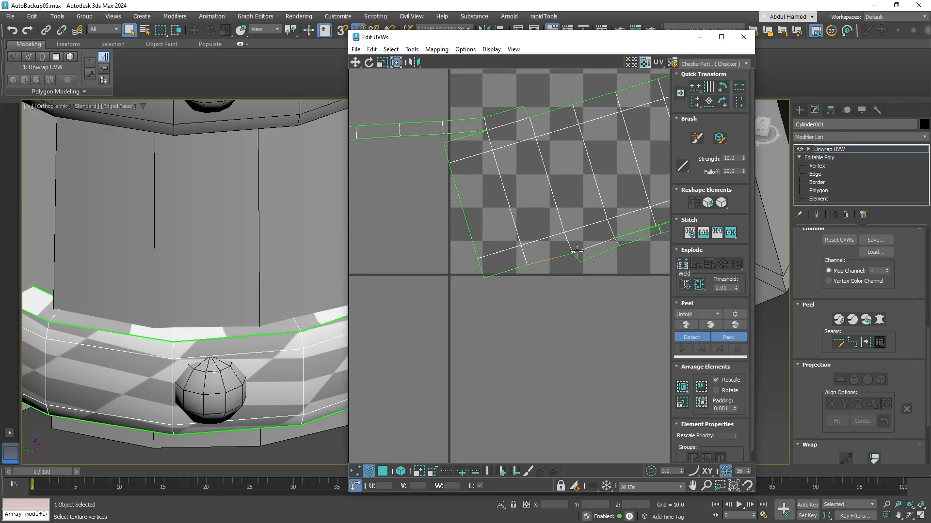
pyautogui.click(560, 257)
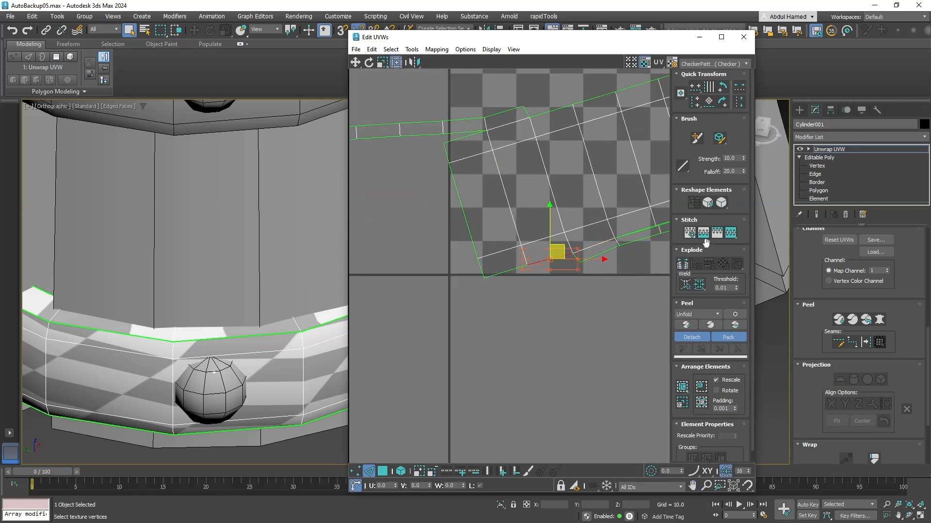
pyautogui.click(731, 233)
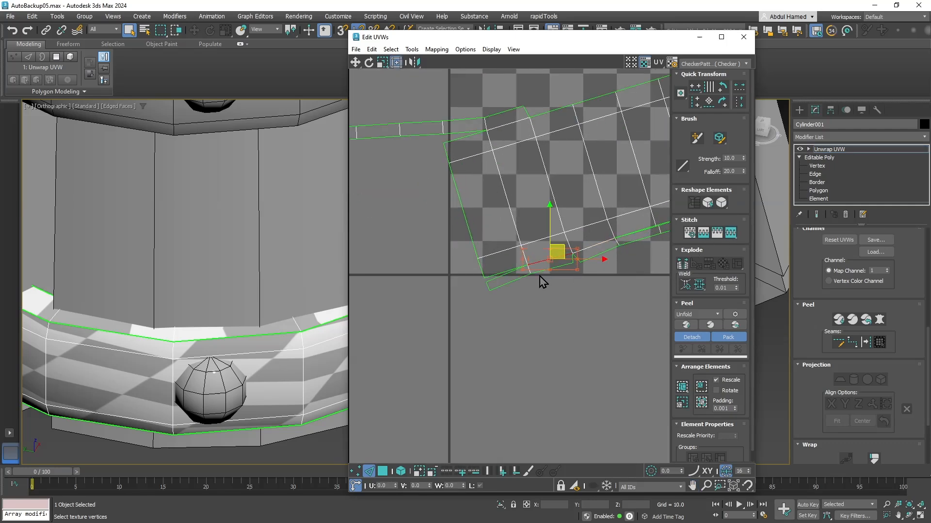
pyautogui.click(505, 275)
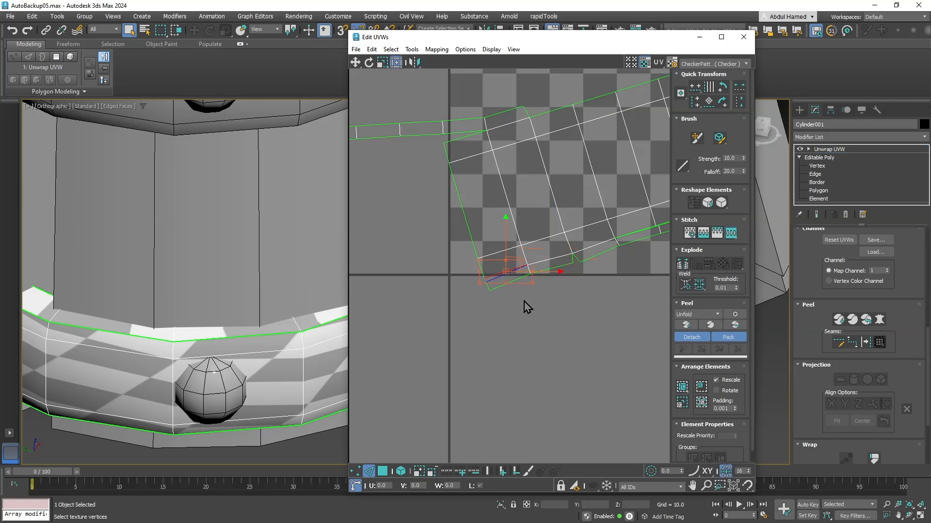
pyautogui.scroll(3, 475, 320)
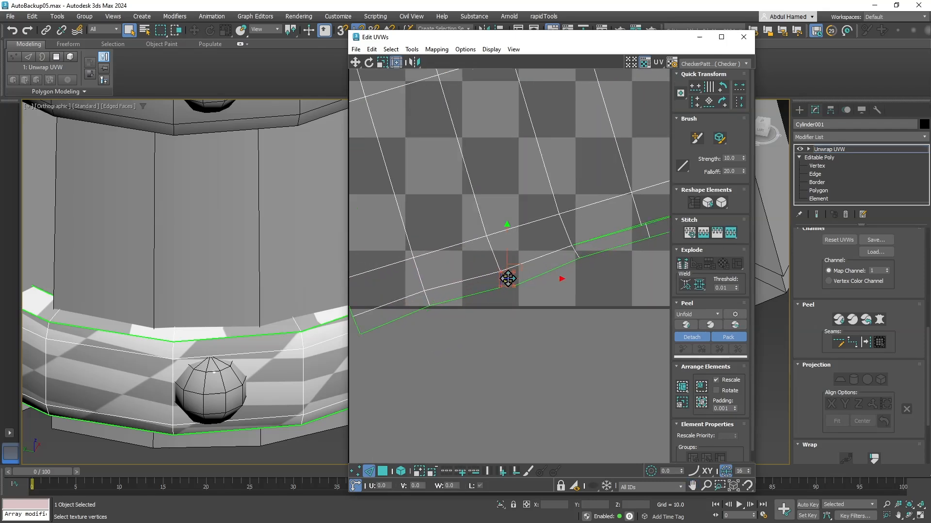
pyautogui.click(730, 233)
# Step: Break the upper strip at its short cross edge just outside the band shell's left end
pyautogui.moveTo(573, 239); pyautogui.dragTo(590, 337, button='middle')
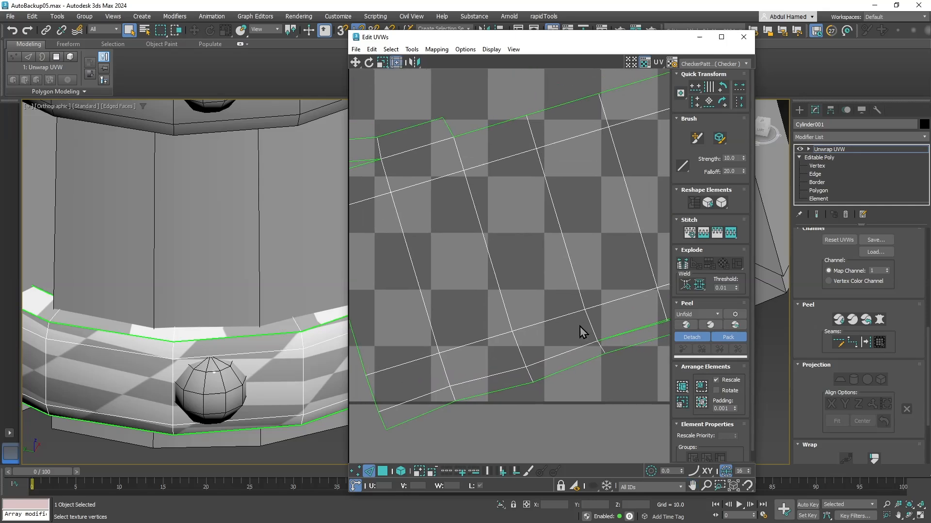
pyautogui.scroll(-3, 582, 329)
pyautogui.click(415, 223)
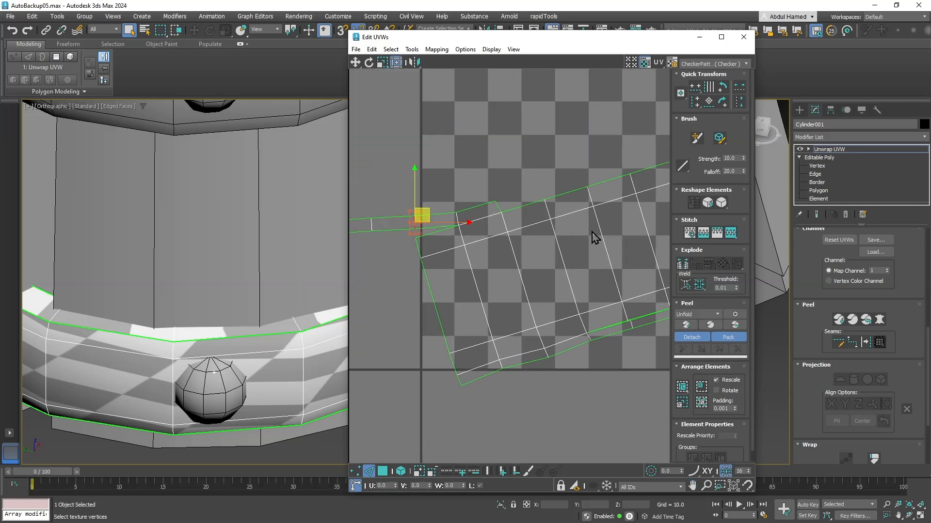
pyautogui.click(684, 265)
# Step: Stitch upper border edges near the band shell's left end and toward its right end to the upper strip
pyautogui.click(517, 208)
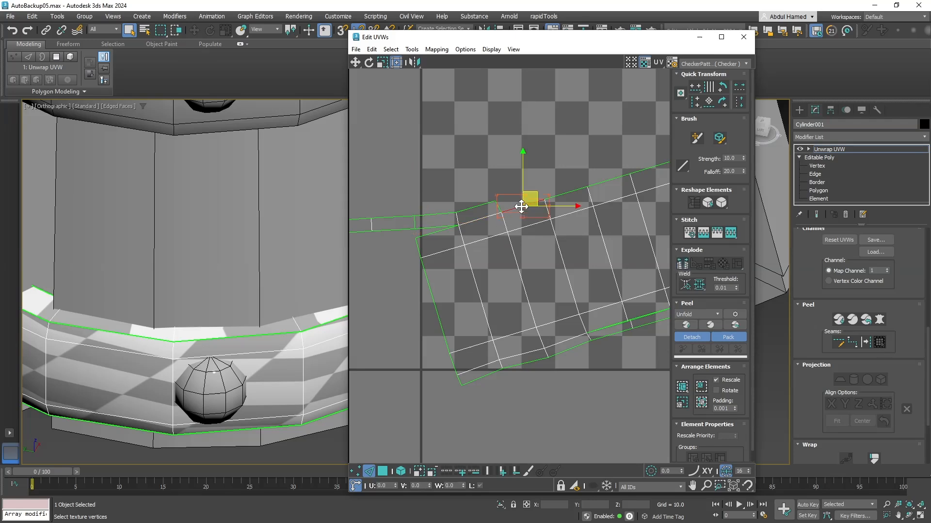
pyautogui.click(731, 237)
pyautogui.moveTo(569, 233); pyautogui.dragTo(335, 324, button='middle')
pyautogui.moveTo(601, 233); pyautogui.dragTo(367, 301, button='middle')
pyautogui.click(559, 207)
pyautogui.click(727, 234)
pyautogui.moveTo(429, 310); pyautogui.dragTo(540, 266, button='middle')
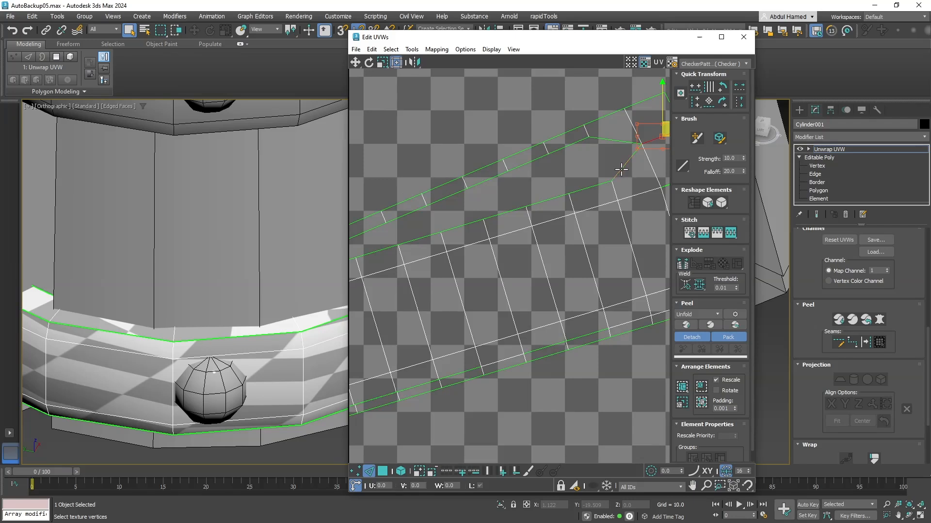
pyautogui.click(729, 233)
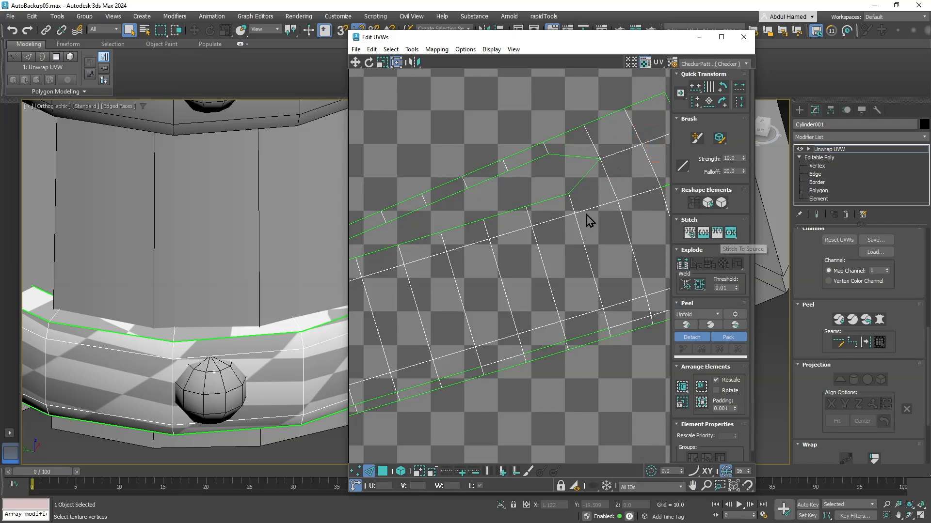
# Step: Stitch several upper border edges along the middle of the band shell to the upper strip
pyautogui.click(504, 213)
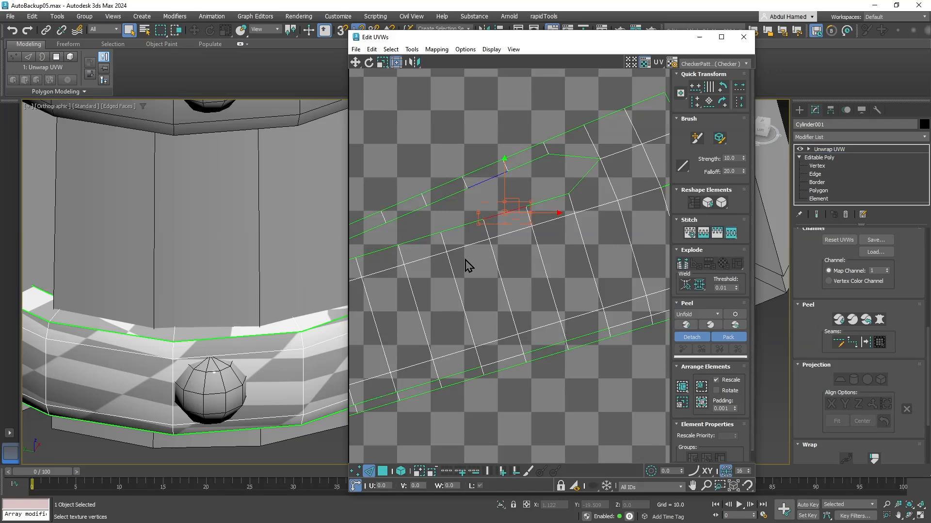
pyautogui.moveTo(404, 263); pyautogui.dragTo(567, 240, button='middle')
pyautogui.click(558, 238)
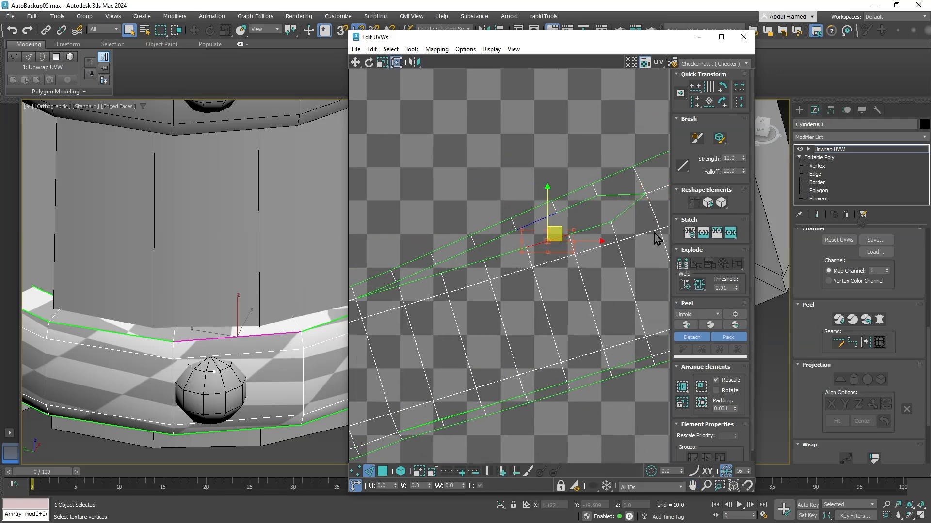
pyautogui.click(730, 236)
pyautogui.click(462, 266)
pyautogui.click(730, 233)
pyautogui.moveTo(505, 308); pyautogui.dragTo(548, 237, button='middle')
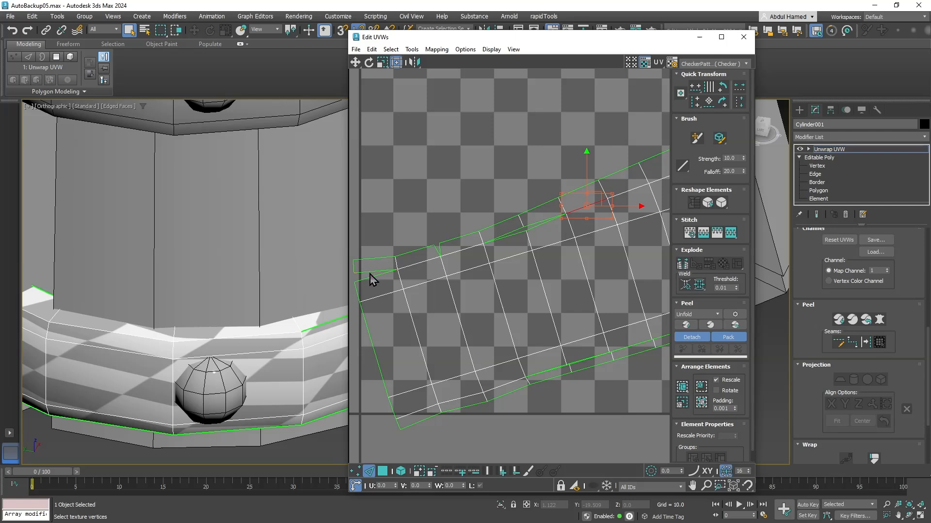
# Step: Stitch the open upper border edges toward the band shell's left end to the upper strip
pyautogui.click(382, 265)
pyautogui.press('1')
pyautogui.click(519, 246)
pyautogui.click(717, 233)
pyautogui.click(553, 348)
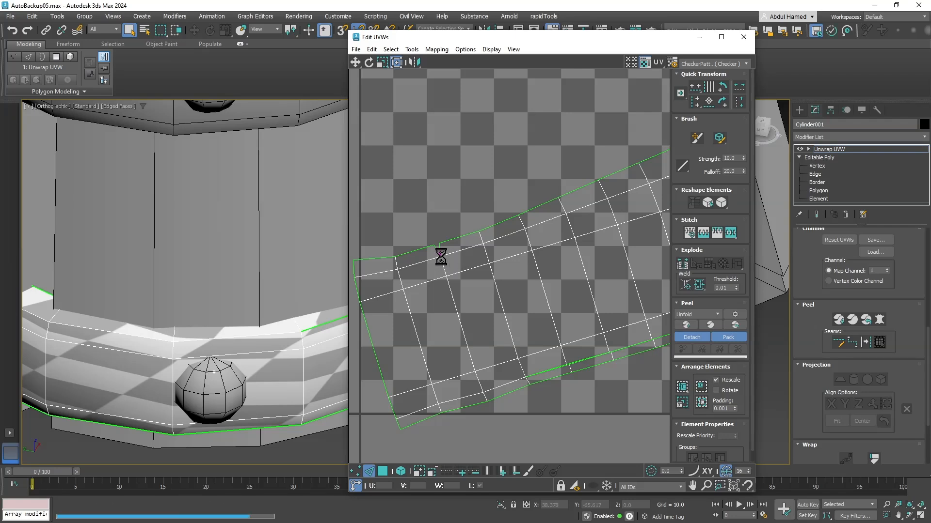
# Step: Close the small notch in the upper strip near the band shell's left end by stitching its cross edges
pyautogui.scroll(-2, 460, 264)
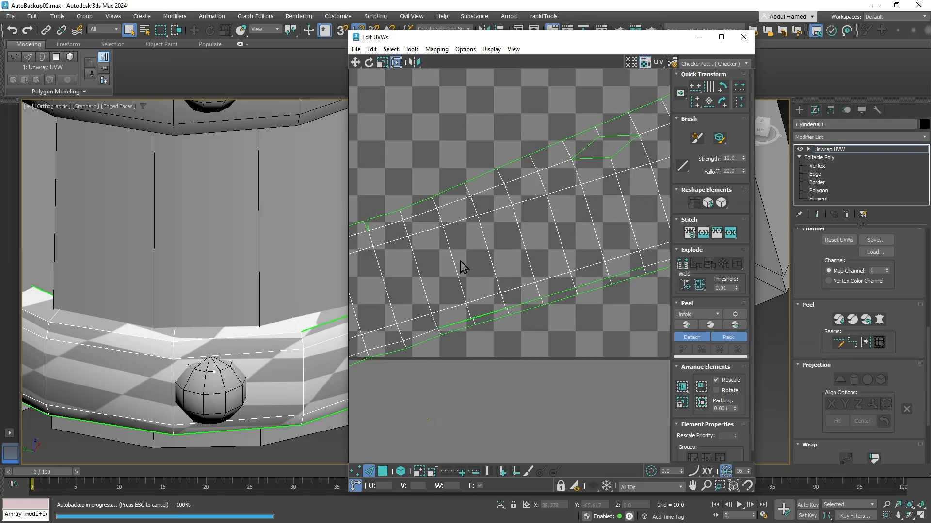
pyautogui.scroll(5, 436, 293)
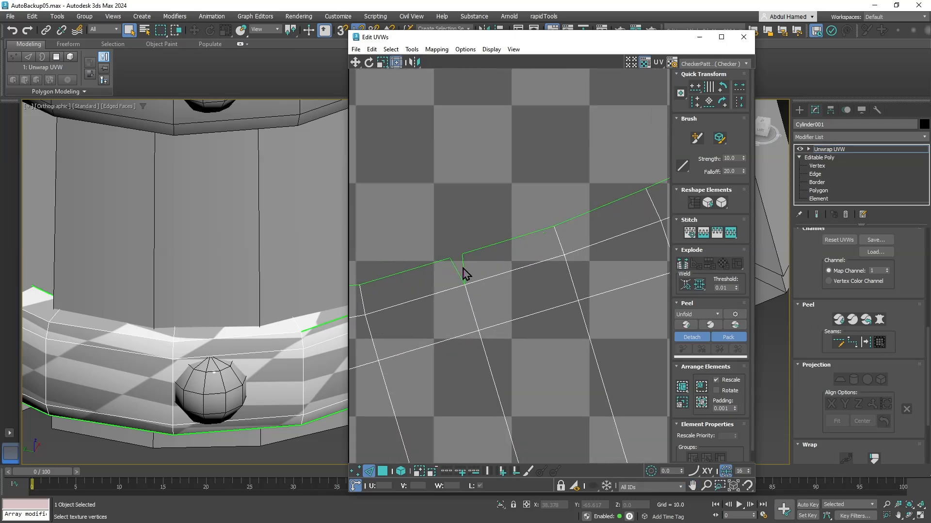
pyautogui.moveTo(451, 214); pyautogui.dragTo(519, 284)
pyautogui.click(730, 232)
# Step: Stitch the remaining open gaps along the band shell's upper border
pyautogui.scroll(-6, 469, 318)
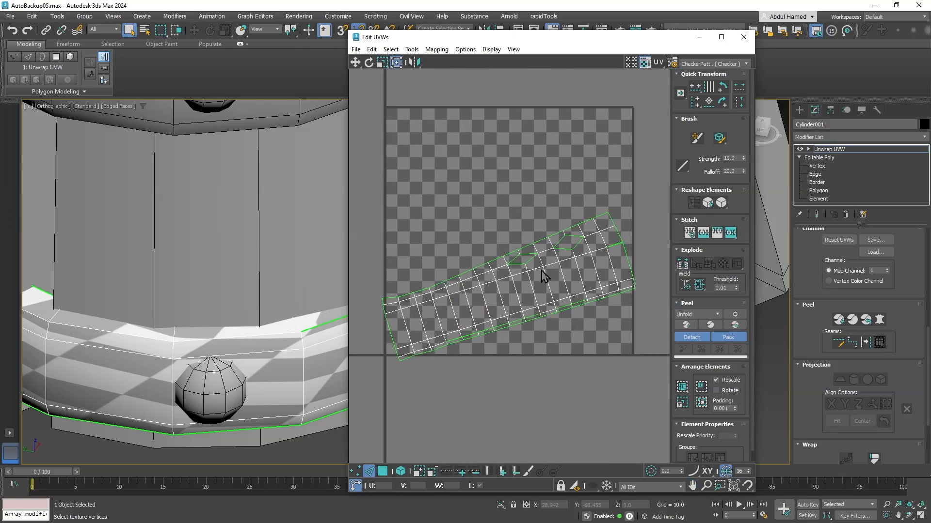
pyautogui.click(534, 257)
pyautogui.click(732, 236)
pyautogui.click(523, 324)
# Step: Try to stitch a run of adjacent lower border edges near the band shell's left end at once
pyautogui.scroll(8, 469, 336)
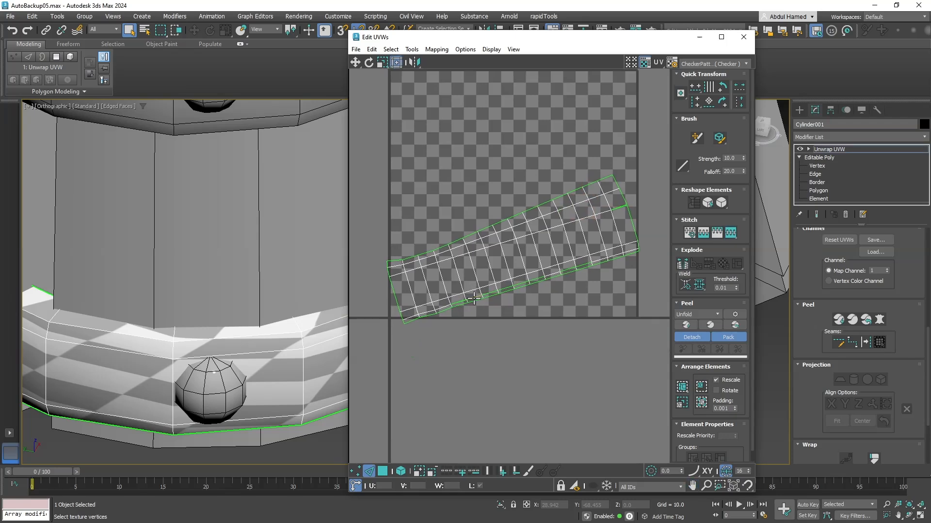
pyautogui.moveTo(453, 304); pyautogui.dragTo(399, 327)
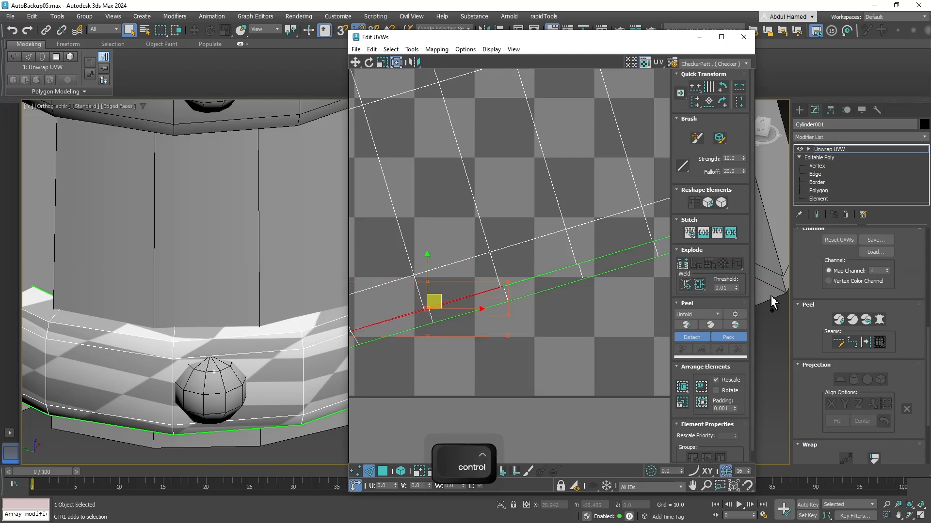
pyautogui.click(704, 238)
pyautogui.moveTo(597, 312); pyautogui.dragTo(574, 309, button='middle')
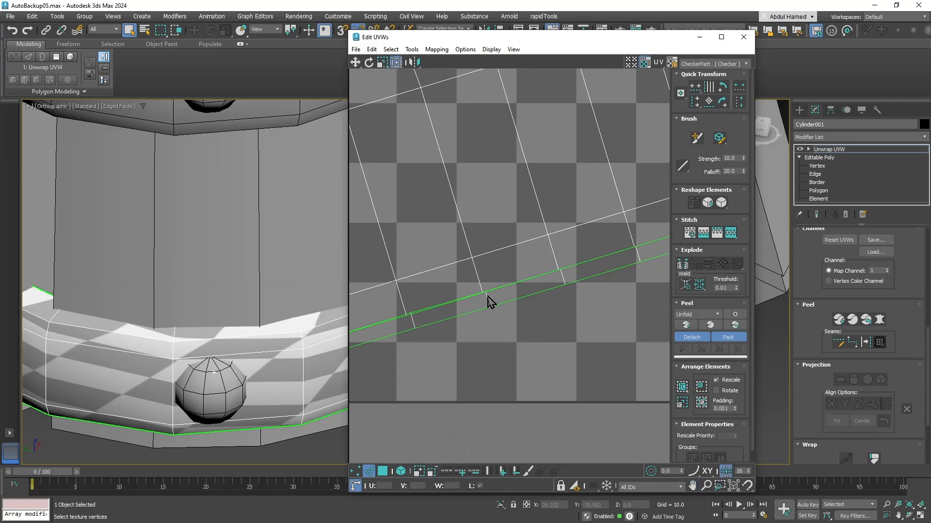
# Step: Stitch two adjacent open lower border edges near the band shell's left end to the bottom strip
pyautogui.click(452, 301)
pyautogui.keyDown('ctrl'); pyautogui.click(380, 323); pyautogui.keyUp('ctrl')
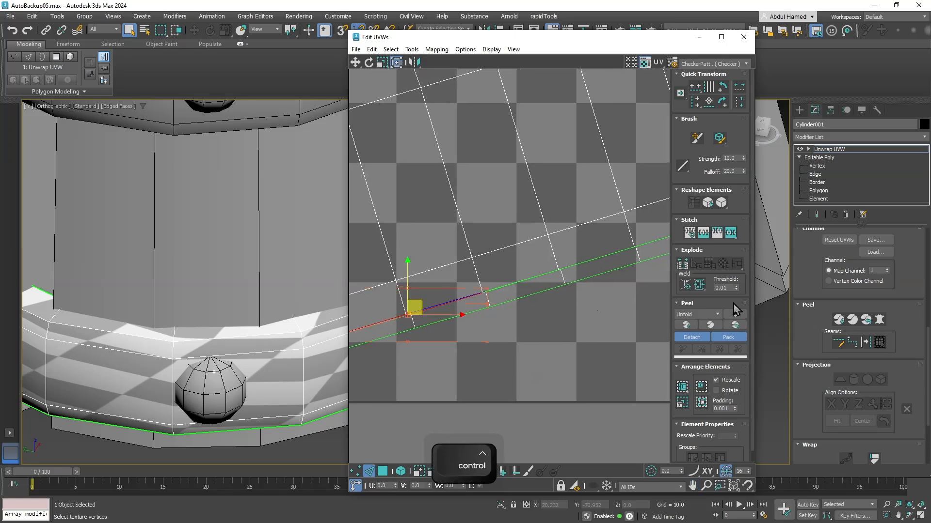
pyautogui.click(731, 237)
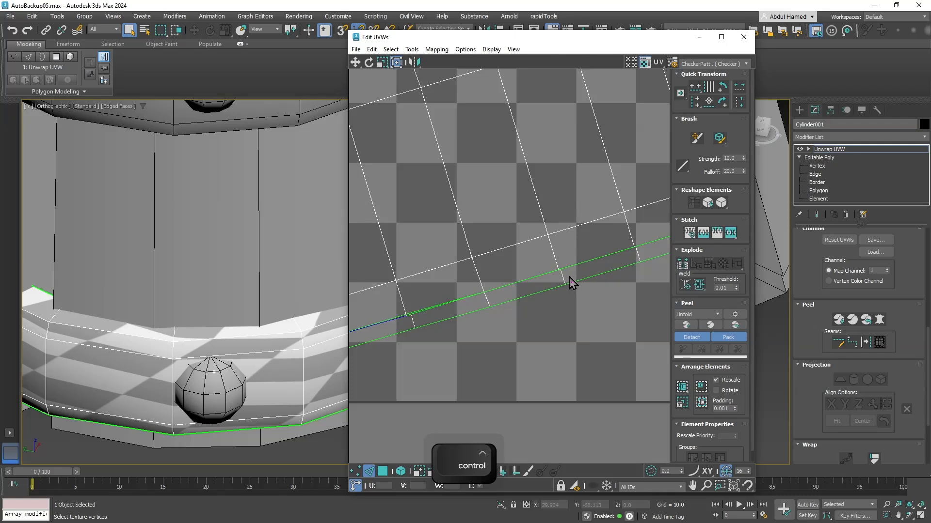
pyautogui.click(451, 301)
pyautogui.click(731, 234)
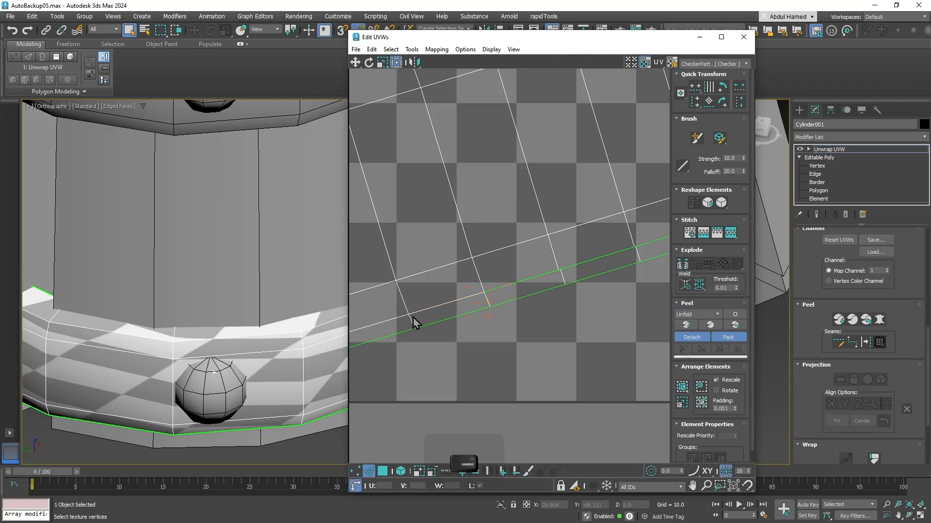
# Step: Stitch two further adjacent open edges along the middle of the band shell's lower border
pyautogui.click(543, 280)
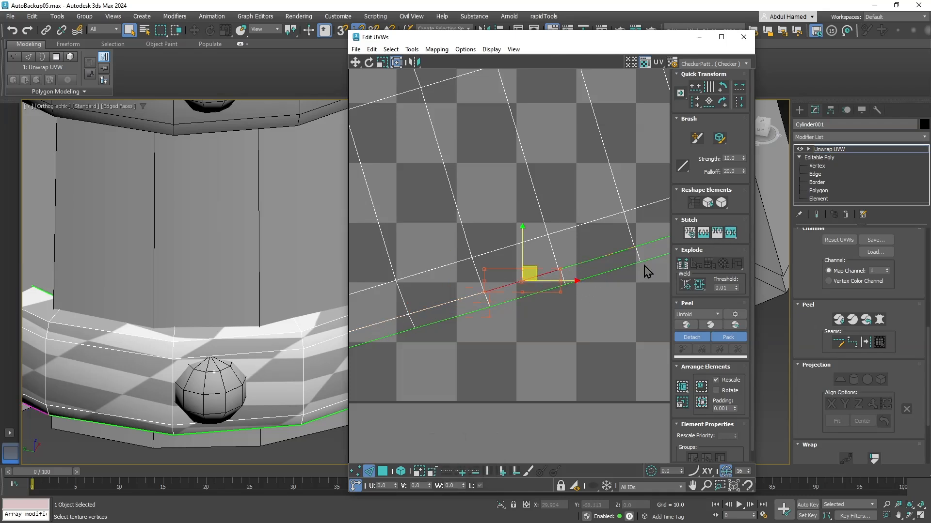
pyautogui.click(601, 266)
pyautogui.click(601, 263)
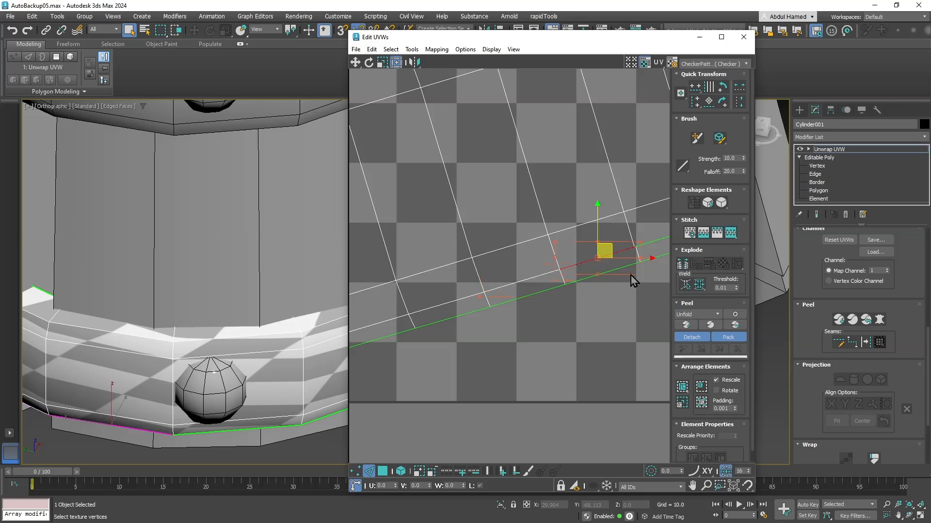
pyautogui.click(732, 234)
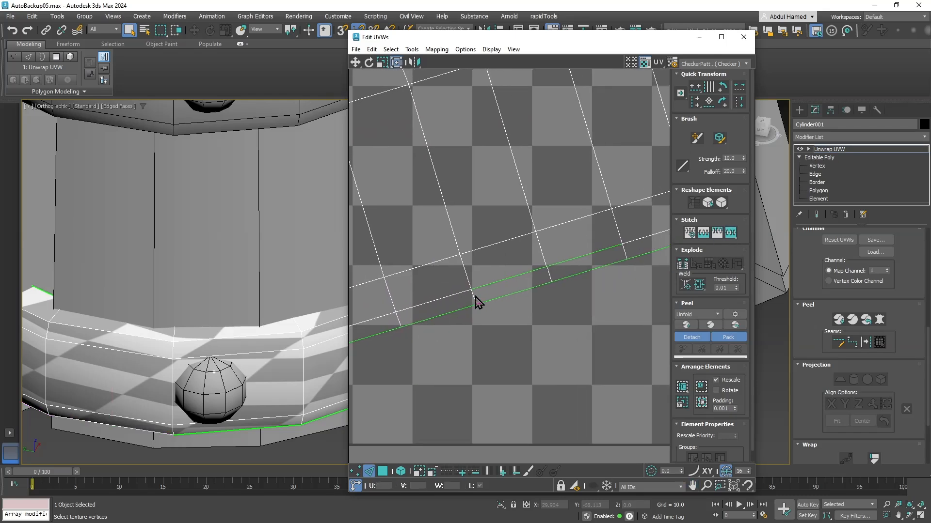
pyautogui.click(495, 283)
pyautogui.click(730, 233)
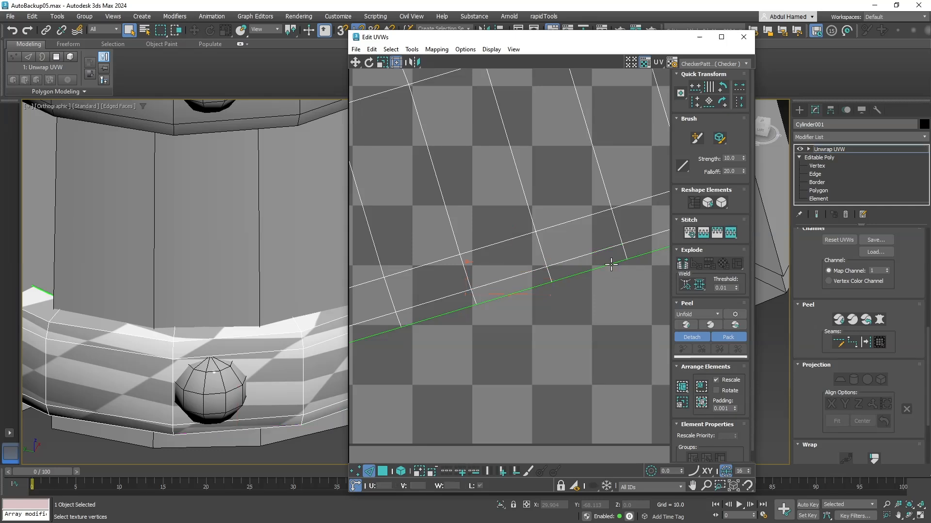
# Step: Stitch the last open lower border edge and the short open edge at the band shell's right end
pyautogui.moveTo(615, 268); pyautogui.dragTo(568, 280, button='middle')
pyautogui.scroll(-4, 568, 279)
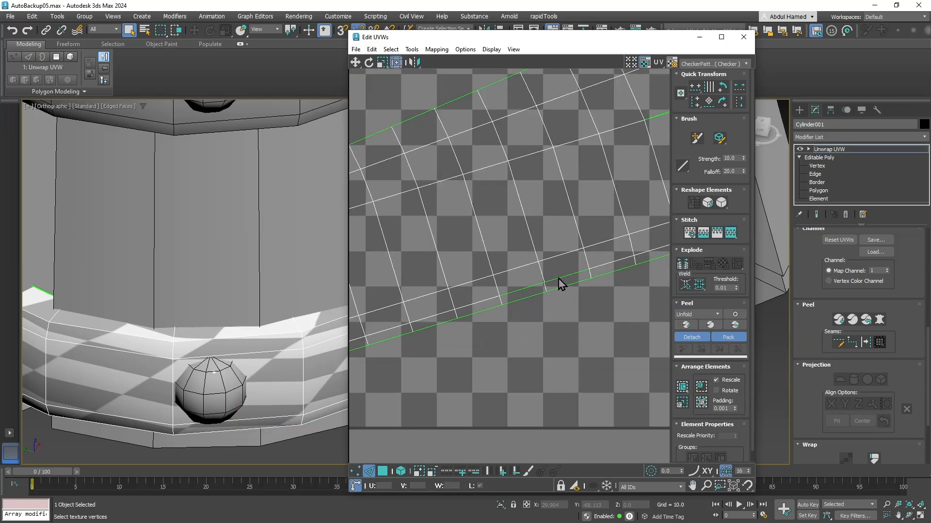
pyautogui.click(558, 278)
pyautogui.click(731, 234)
pyautogui.scroll(-3, 533, 339)
pyautogui.scroll(-2, 511, 353)
pyautogui.moveTo(511, 353); pyautogui.dragTo(598, 314, button='middle')
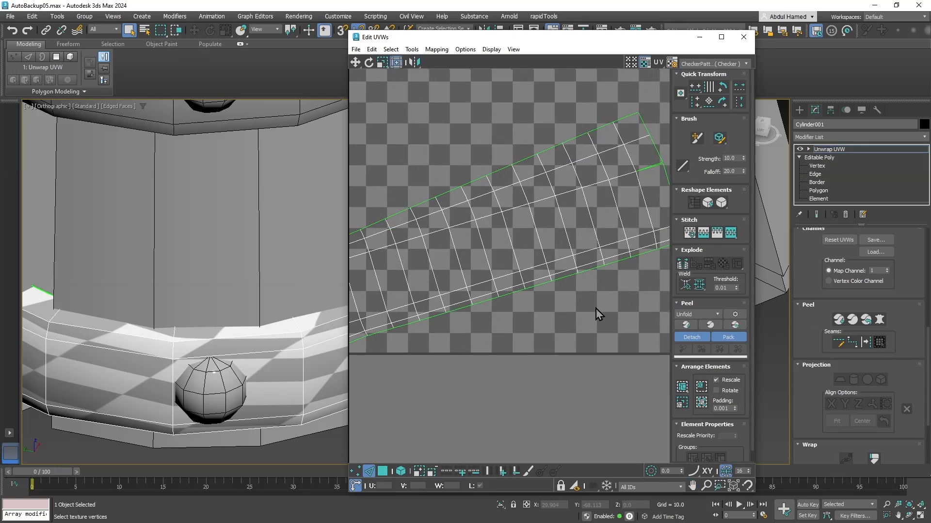
pyautogui.click(651, 166)
pyautogui.click(730, 234)
pyautogui.scroll(-5, 555, 264)
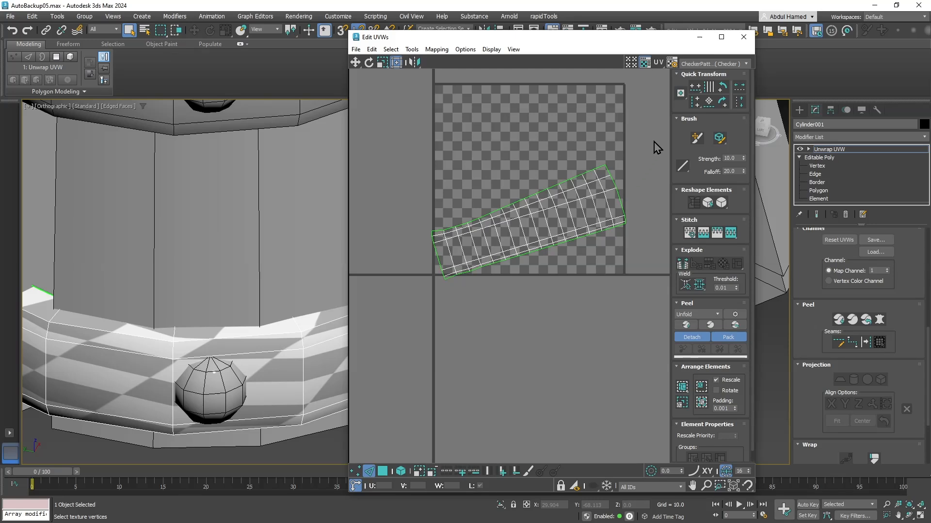
# Step: Relax the stitched band shell until flat and rotate it until it lies horizontally
pyautogui.click(708, 203)
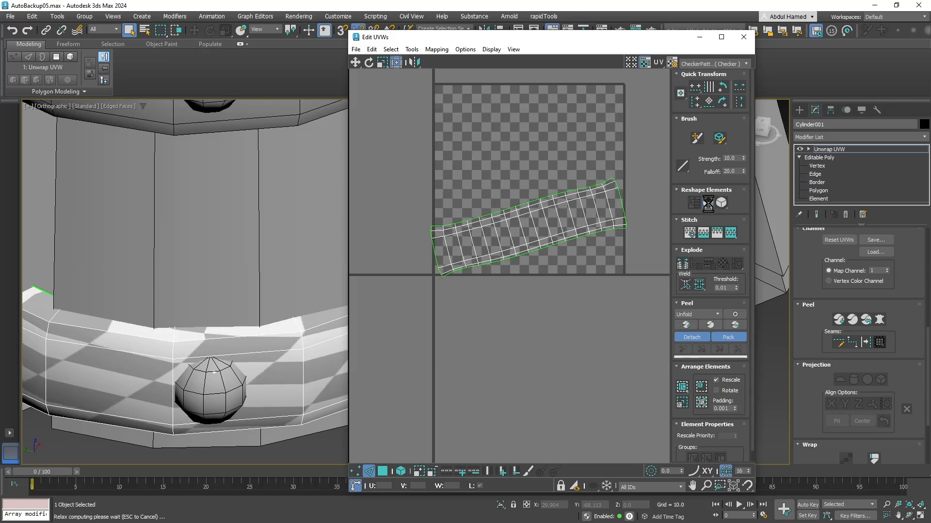
pyautogui.moveTo(646, 162); pyautogui.dragTo(392, 305)
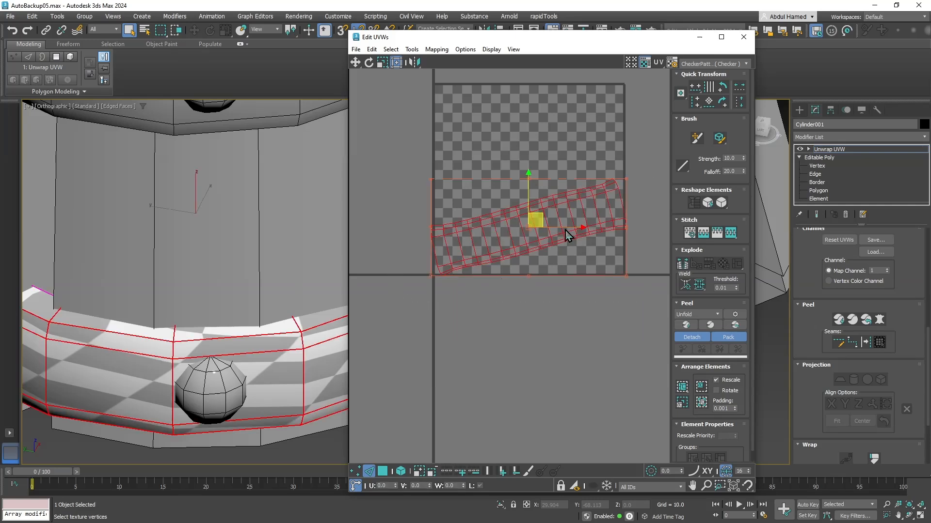
pyautogui.press('e')
pyautogui.moveTo(567, 206); pyautogui.dragTo(575, 215)
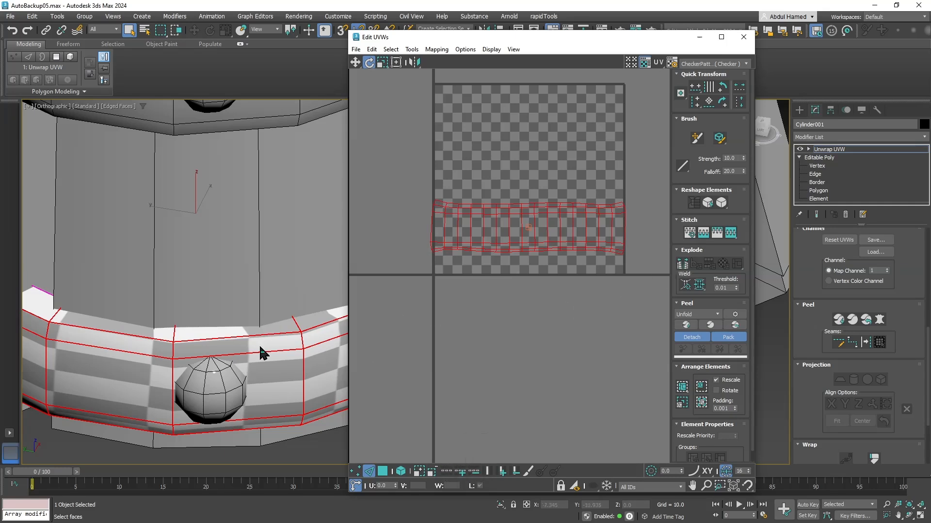
# Step: Stretch the band shell horizontally until the checker pattern on the ring looks roughly square
pyautogui.press('r')
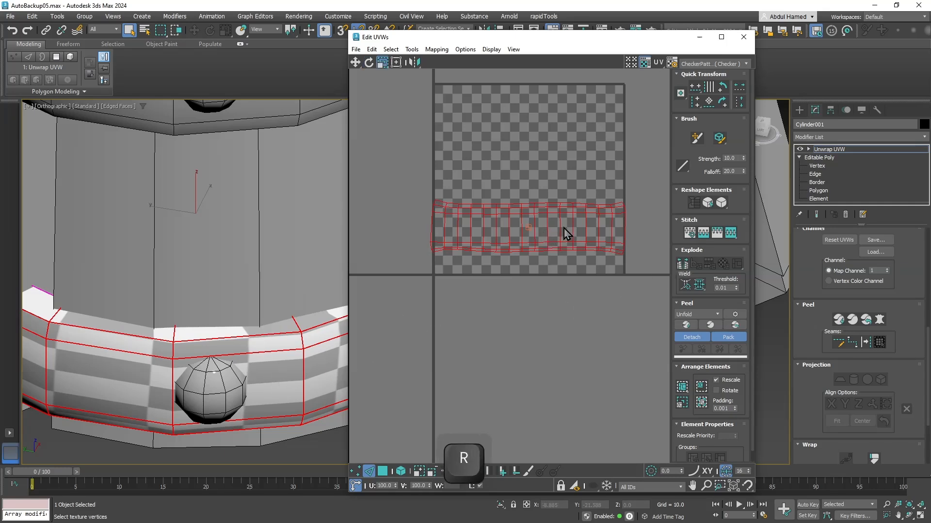
pyautogui.moveTo(382, 64); pyautogui.dragTo(433, 124)
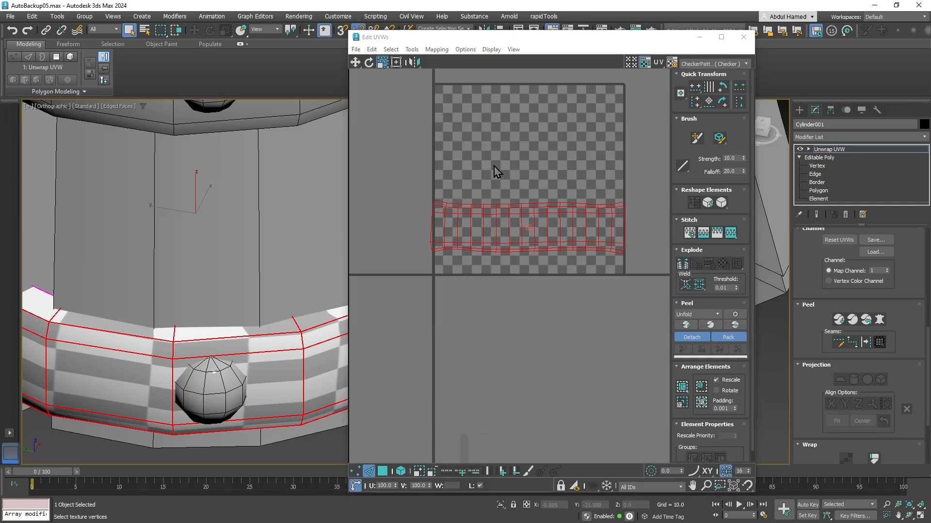
pyautogui.moveTo(532, 227); pyautogui.dragTo(659, 227)
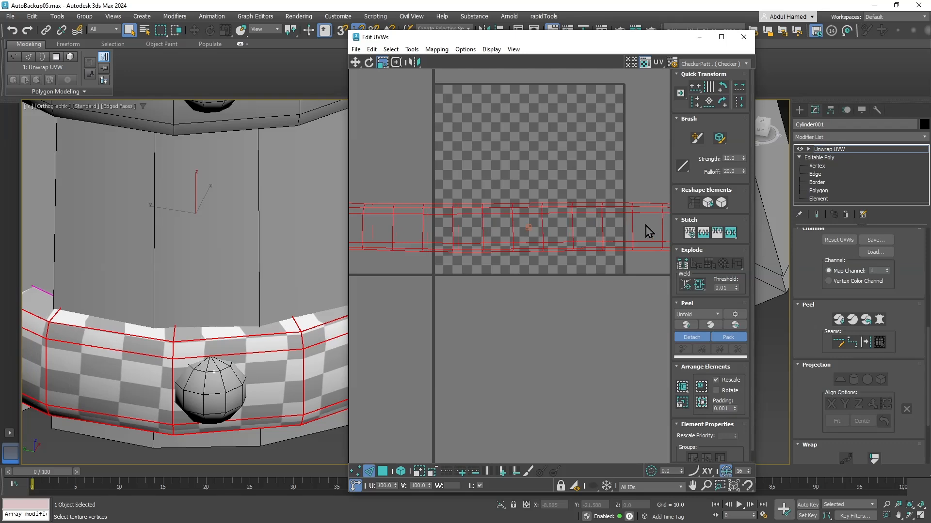
pyautogui.moveTo(580, 240); pyautogui.dragTo(562, 293, button='middle')
pyautogui.scroll(-4, 556, 296)
pyautogui.scroll(-3, 262, 311)
pyautogui.moveTo(283, 367); pyautogui.dragTo(235, 239, button='middle')
pyautogui.scroll(-3, 263, 312)
pyautogui.scroll(5, 275, 319)
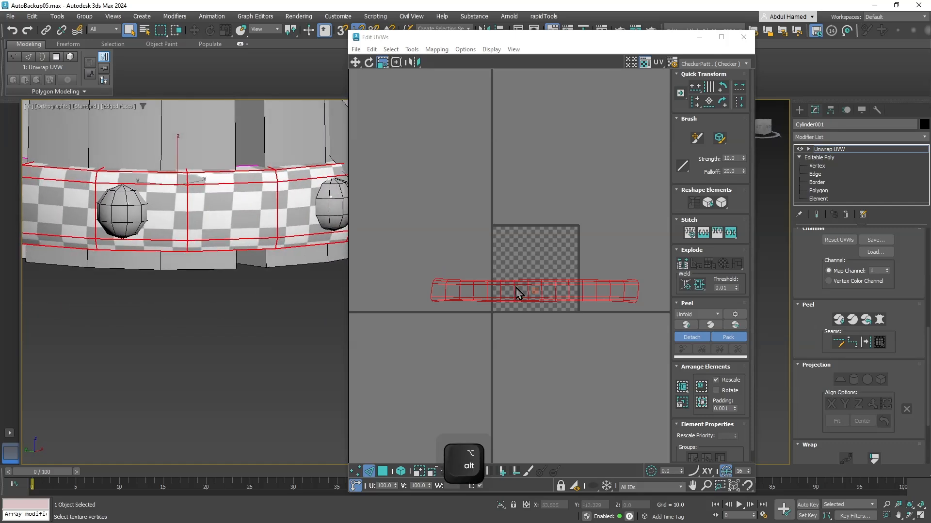
pyautogui.moveTo(511, 289); pyautogui.dragTo(547, 292)
pyautogui.press('alt')
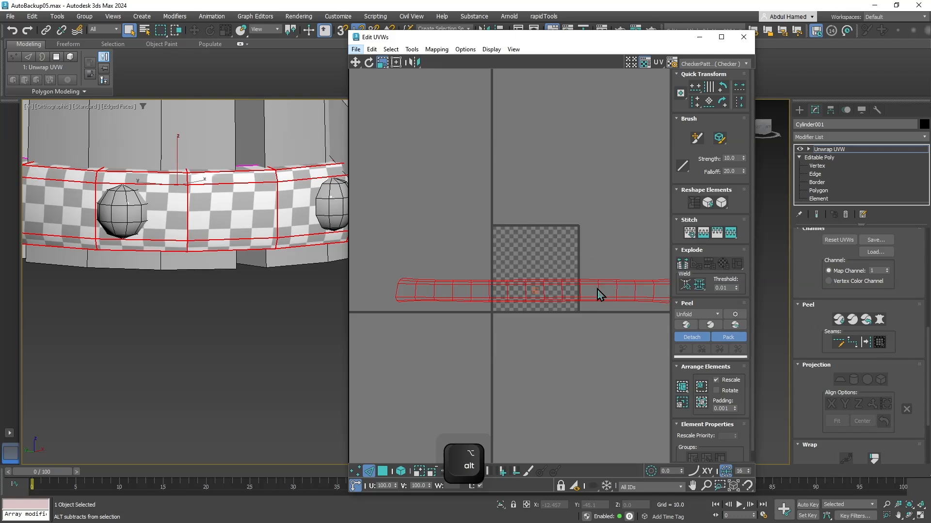
# Step: Align the band shell's upper and lower border edge loops horizontally so both run straight
pyautogui.moveTo(536, 38); pyautogui.dragTo(562, 30)
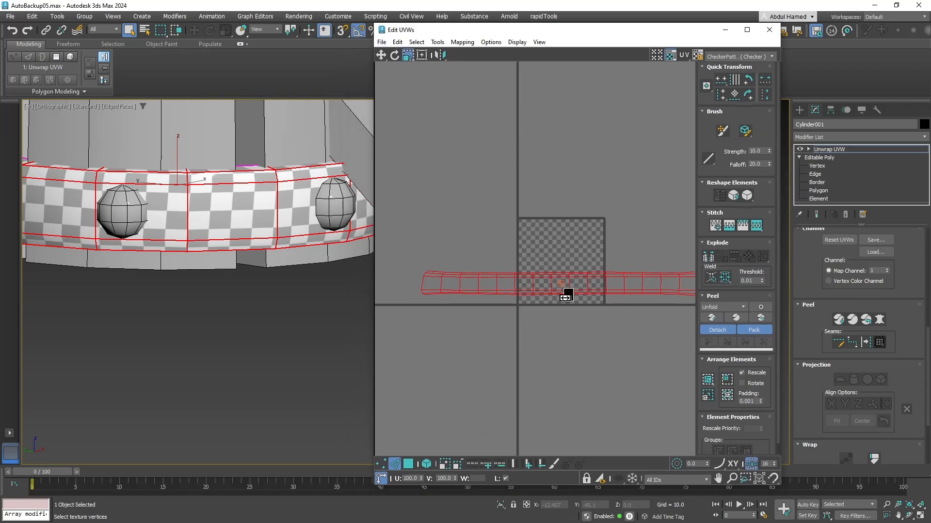
pyautogui.scroll(2, 580, 307)
pyautogui.scroll(1, 603, 261)
pyautogui.moveTo(612, 260); pyautogui.dragTo(524, 281, button='middle')
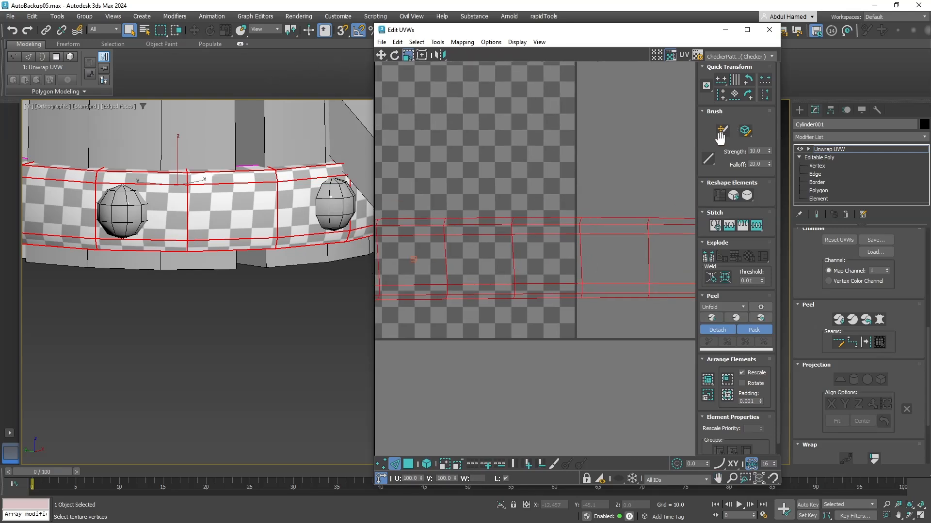
pyautogui.click(497, 386)
pyautogui.click(546, 219)
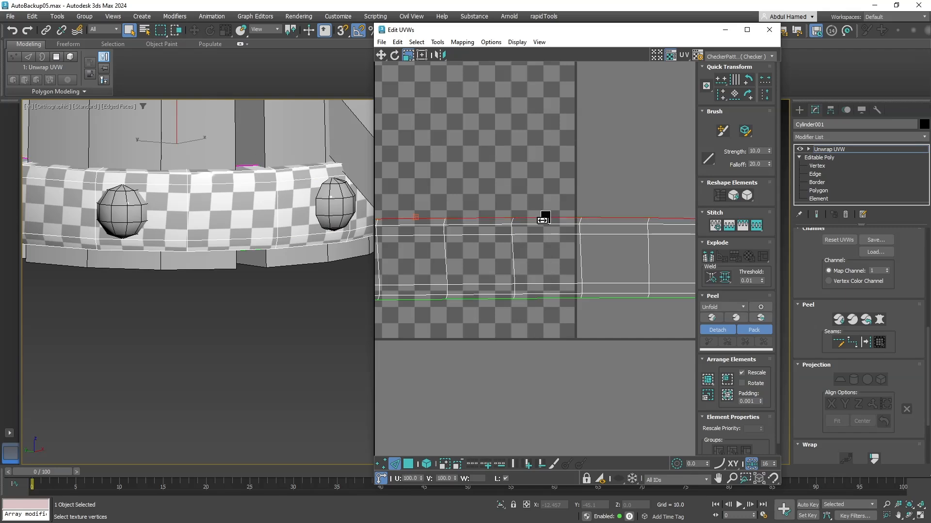
pyautogui.click(723, 82)
pyautogui.click(552, 297)
pyautogui.click(721, 81)
# Step: Align the two lower inner lengthwise edge loops and the wide band's upper lengthwise loop horizontally
pyautogui.doubleClick(551, 294)
pyautogui.click(723, 82)
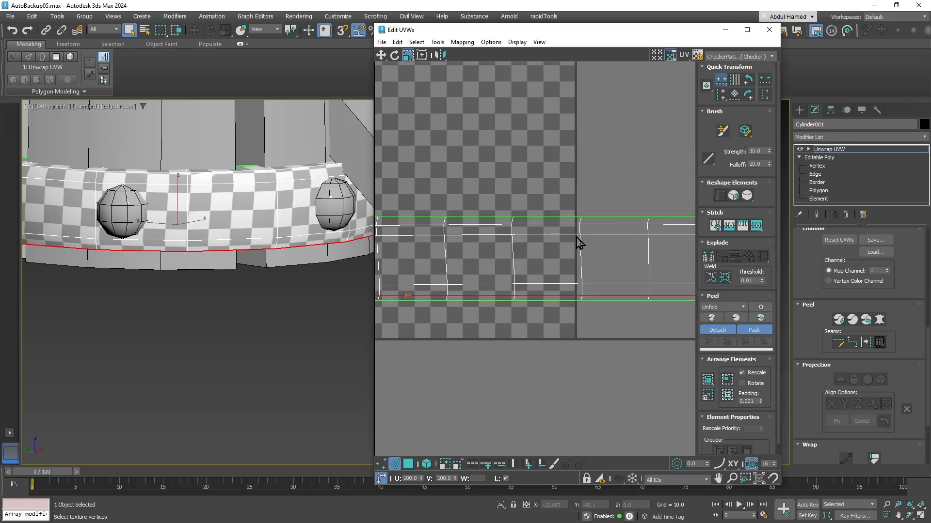
pyautogui.doubleClick(555, 284)
pyautogui.click(721, 82)
pyautogui.doubleClick(563, 235)
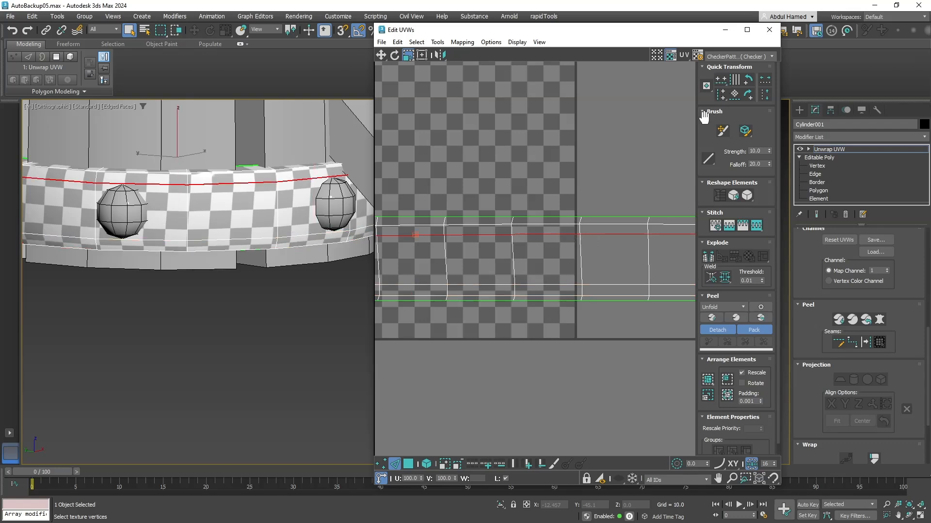
pyautogui.click(724, 85)
# Step: Align the band shell's left end border and the two neighbouring cross edge loops vertically
pyautogui.moveTo(421, 311); pyautogui.dragTo(537, 288, button='middle')
pyautogui.scroll(-3, 537, 287)
pyautogui.moveTo(462, 287); pyautogui.dragTo(595, 276, button='middle')
pyautogui.moveTo(503, 267); pyautogui.dragTo(601, 272, button='middle')
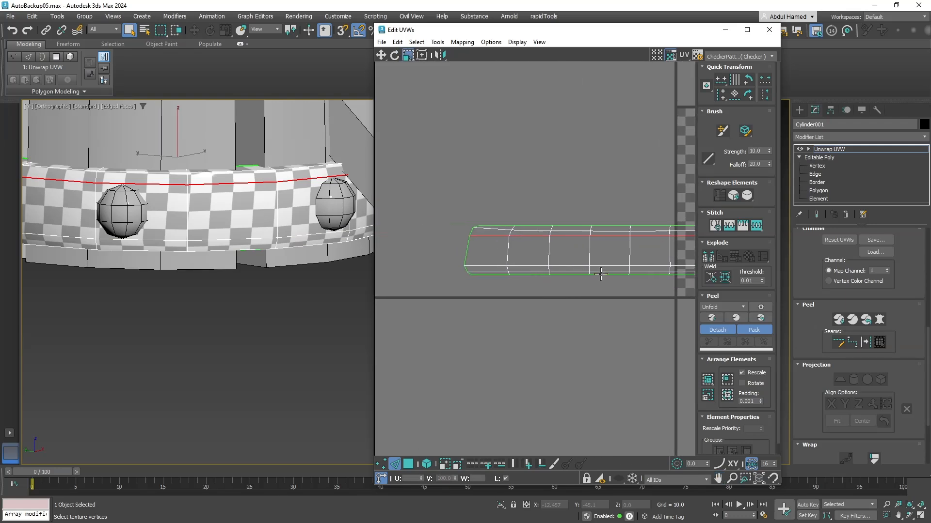
pyautogui.click(468, 259)
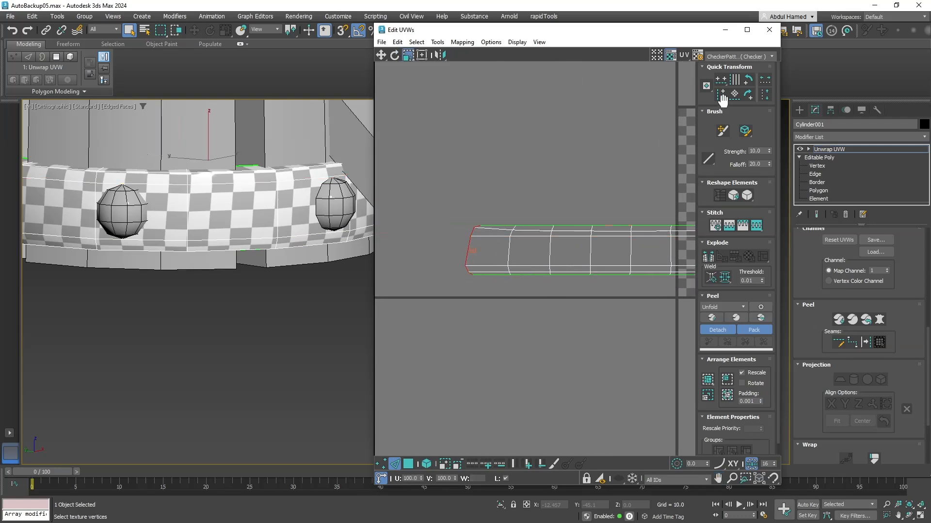
pyautogui.click(721, 95)
pyautogui.click(509, 252)
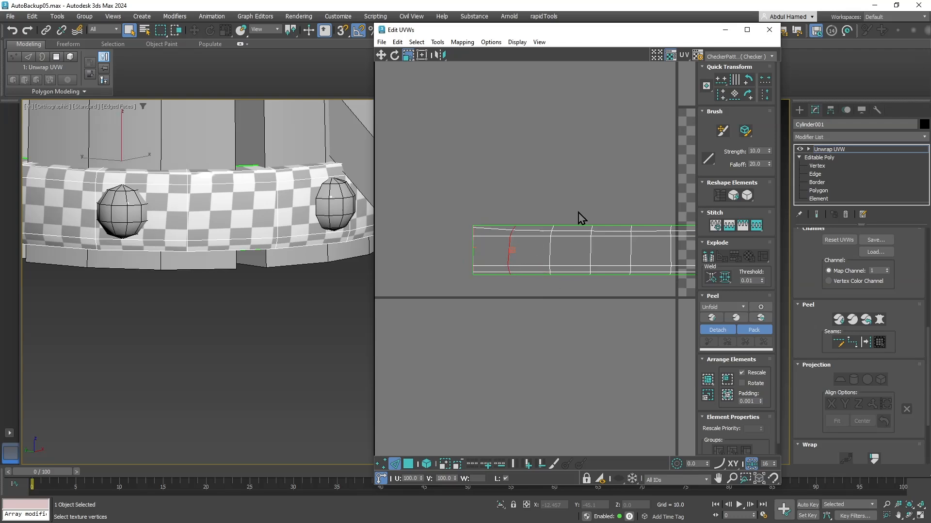
pyautogui.click(721, 96)
pyautogui.click(551, 250)
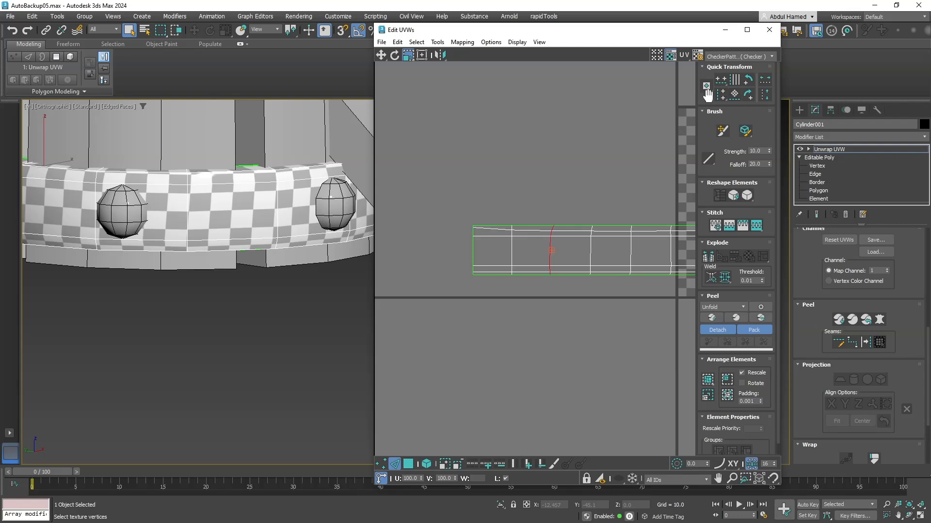
pyautogui.click(721, 95)
# Step: Align the next curved cross edge loops vertically, up to the left part of the checker tile
pyautogui.moveTo(589, 270); pyautogui.dragTo(429, 291, button='middle')
pyautogui.click(430, 274)
pyautogui.click(721, 95)
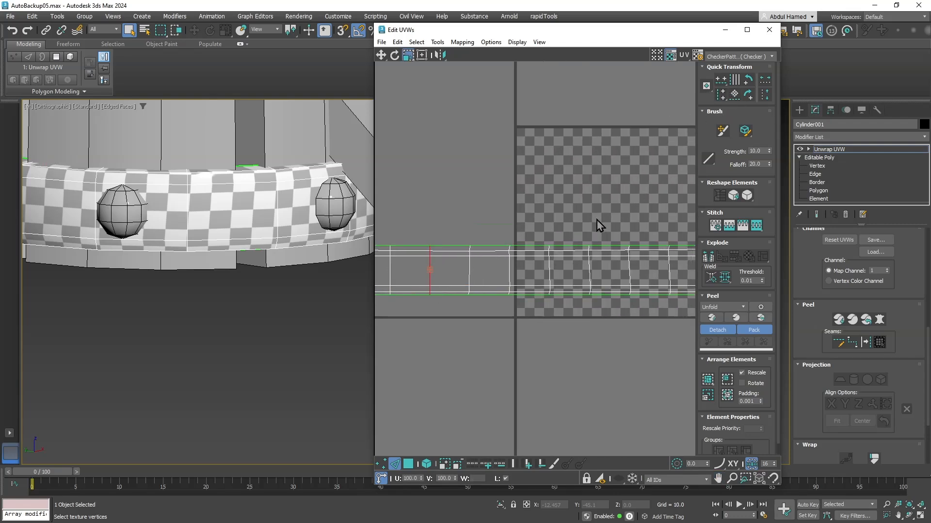
pyautogui.click(469, 270)
pyautogui.click(549, 271)
pyautogui.click(721, 96)
# Step: Try to align two adjacent cross edge loops in the middle of the tile vertically at once, and undo it
pyautogui.moveTo(624, 254); pyautogui.dragTo(505, 281, button='middle')
pyautogui.click(480, 272)
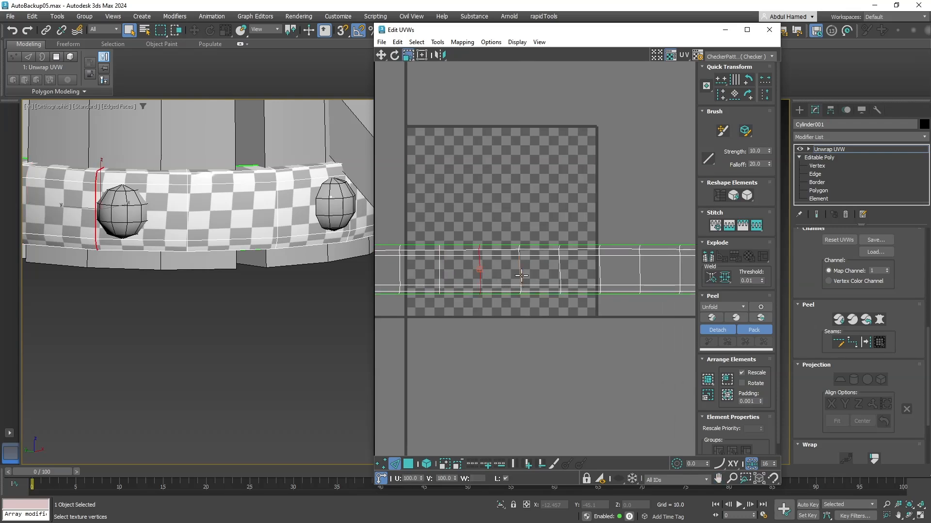
pyautogui.keyDown('ctrl'); pyautogui.click(521, 275); pyautogui.keyUp('ctrl')
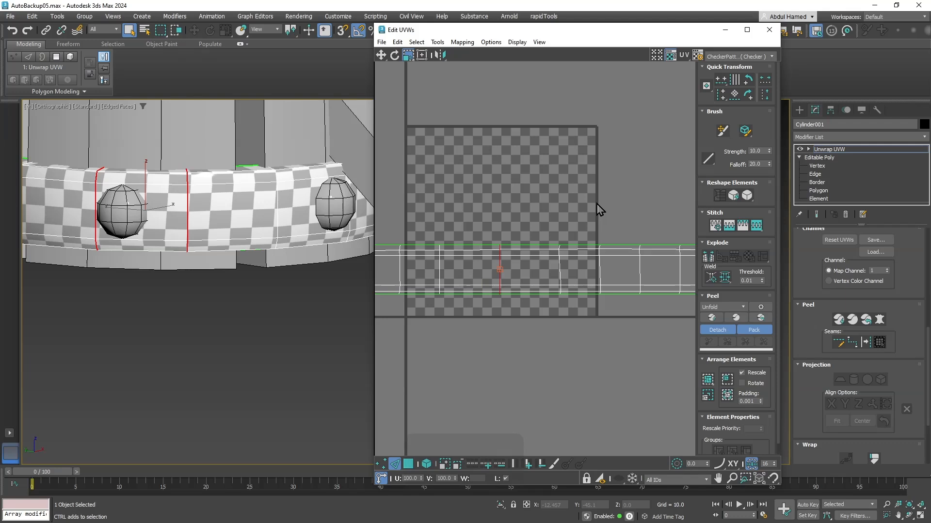
pyautogui.hotkey('ctrl', 'z')
pyautogui.hotkey('ctrl', 'z')
# Step: Align the middle cross edge loops vertically one at a time and straighten the upper inner lengthwise loop
pyautogui.click(520, 268)
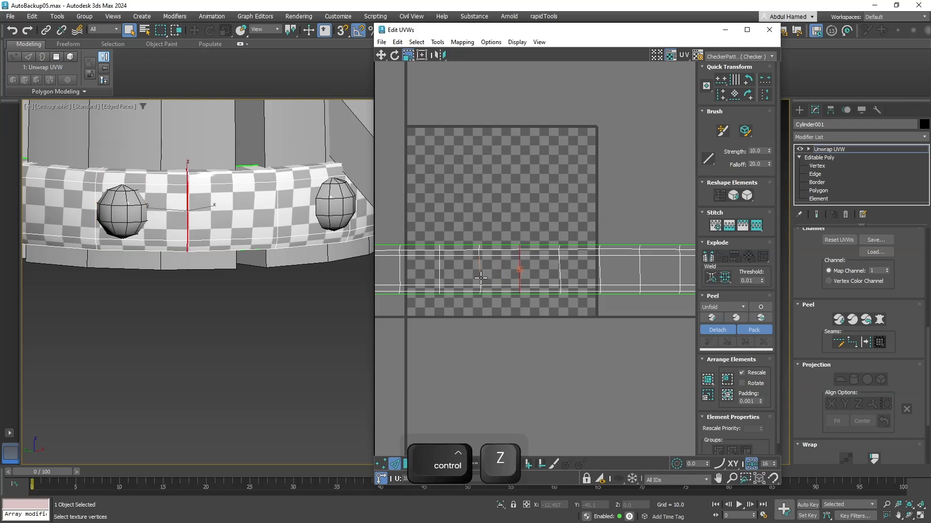
pyautogui.click(481, 277)
pyautogui.click(399, 274)
pyautogui.click(721, 94)
pyautogui.click(507, 250)
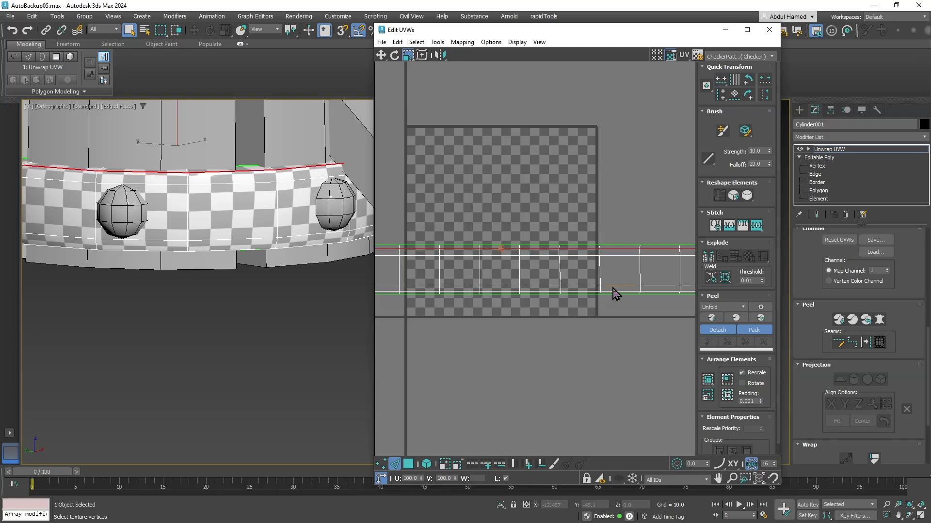
# Step: Align the curved cross edge loops vertically from the tile's right part to the loop beside the strip's right end
pyautogui.moveTo(596, 291); pyautogui.dragTo(492, 291, button='middle')
pyautogui.click(455, 266)
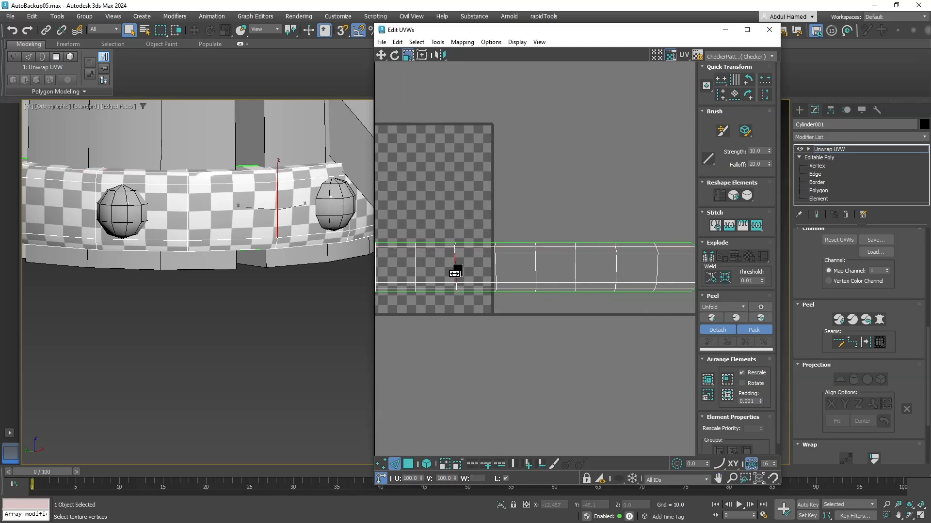
pyautogui.click(721, 94)
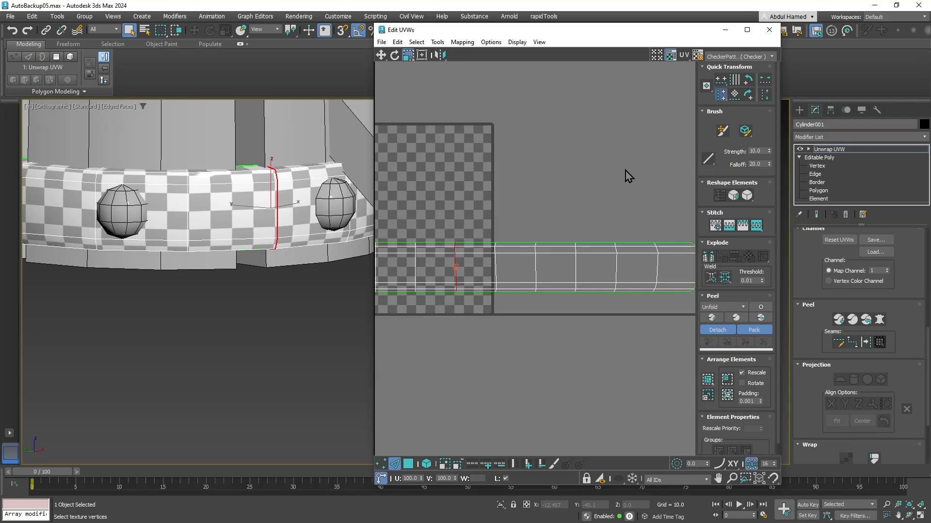
pyautogui.click(536, 269)
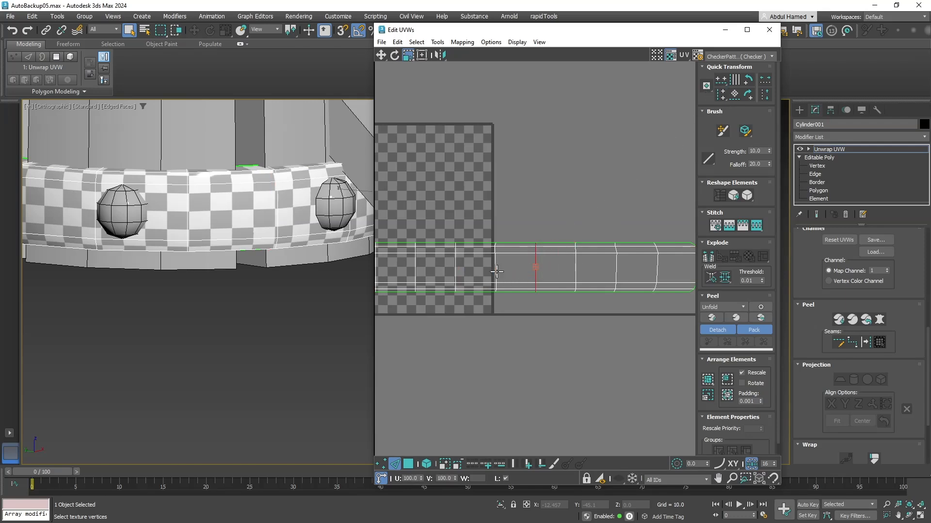
pyautogui.click(495, 269)
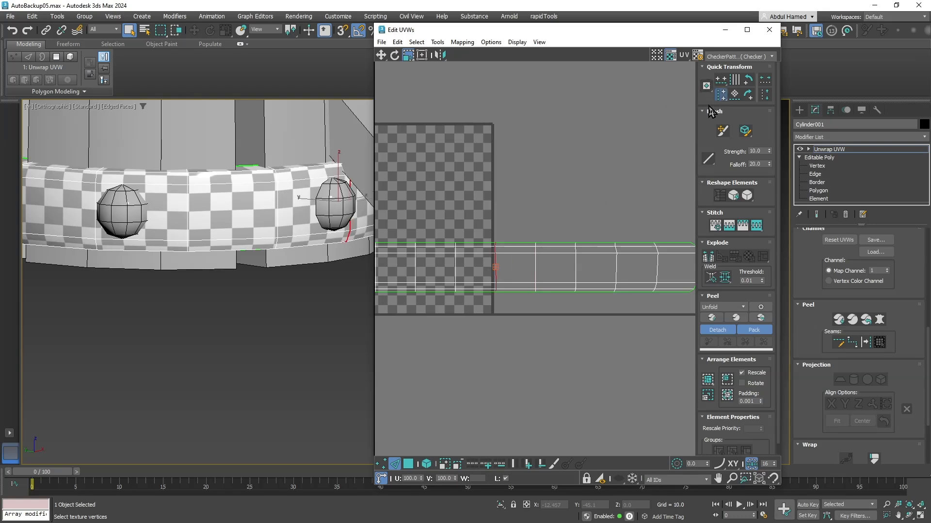
pyautogui.click(614, 265)
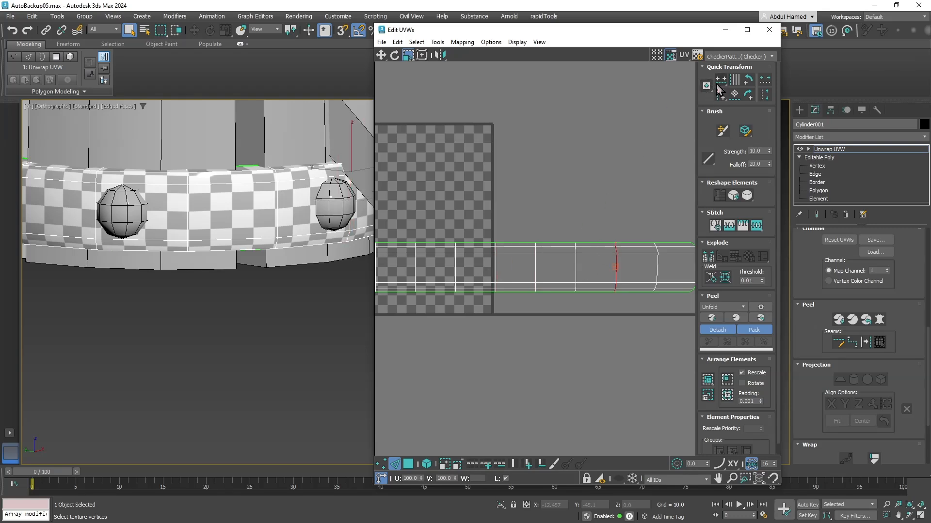
pyautogui.click(655, 267)
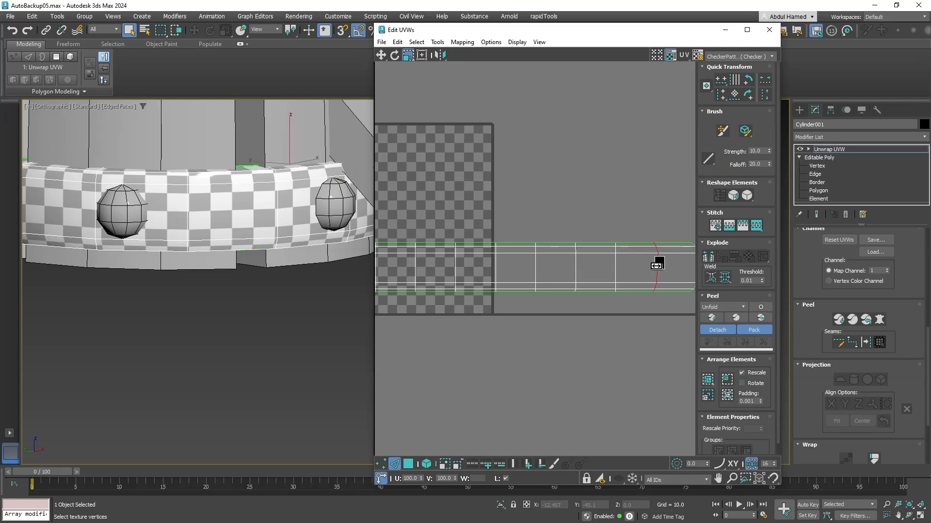
# Step: Align the strip's right end border vertically and straighten the remaining curved cross loop just beyond the checker tile
pyautogui.moveTo(604, 261); pyautogui.dragTo(509, 253, button='middle')
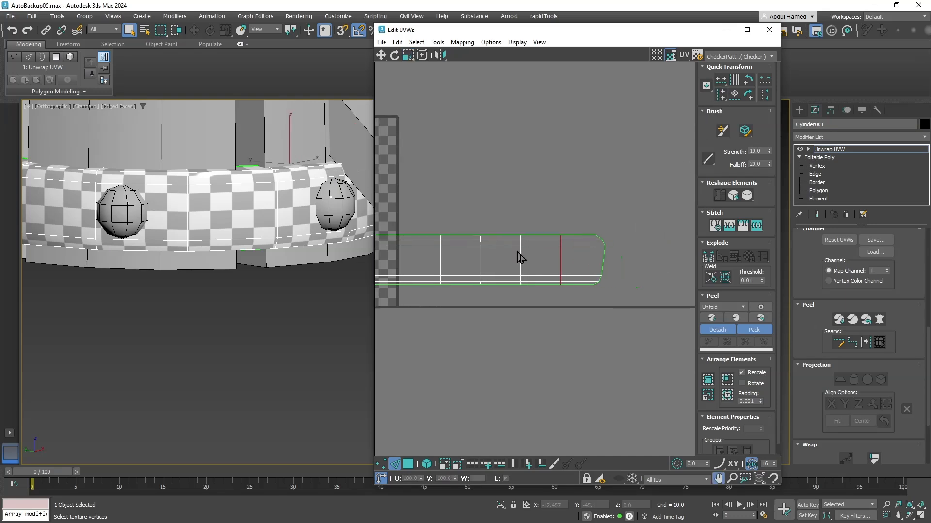
pyautogui.click(602, 266)
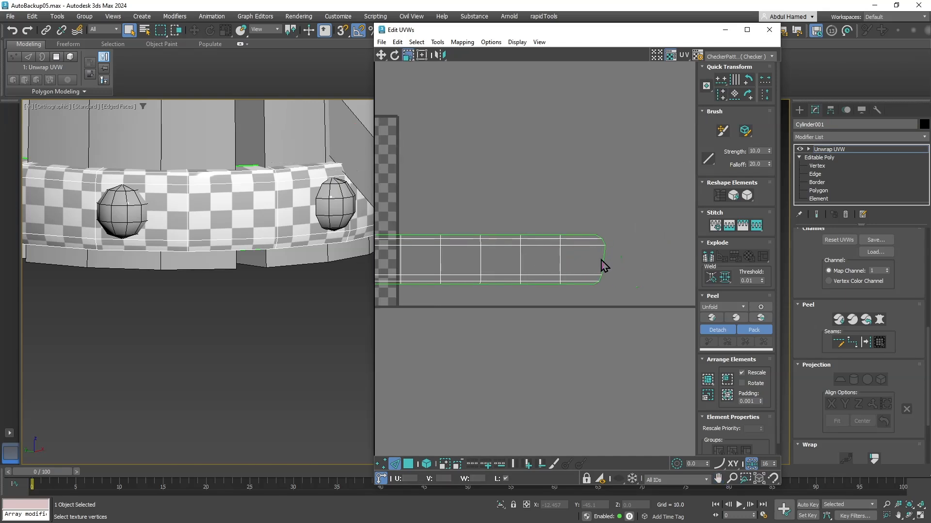
pyautogui.click(604, 260)
pyautogui.click(722, 94)
pyautogui.moveTo(481, 249); pyautogui.dragTo(564, 236, button='middle')
pyautogui.click(563, 236)
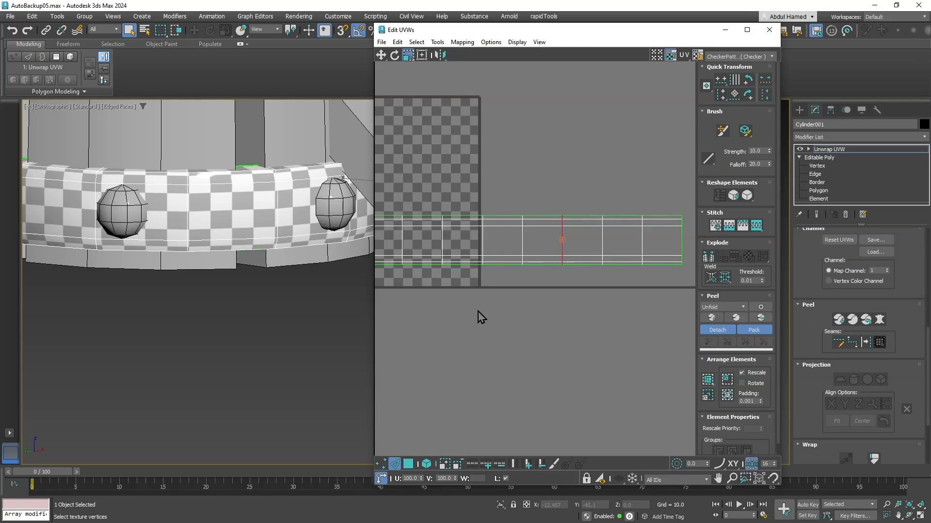
# Step: Move the entire straightened UV strip straight down so it sits below the checker tile
pyautogui.scroll(-5, 505, 286)
pyautogui.moveTo(487, 298); pyautogui.dragTo(527, 288, button='middle')
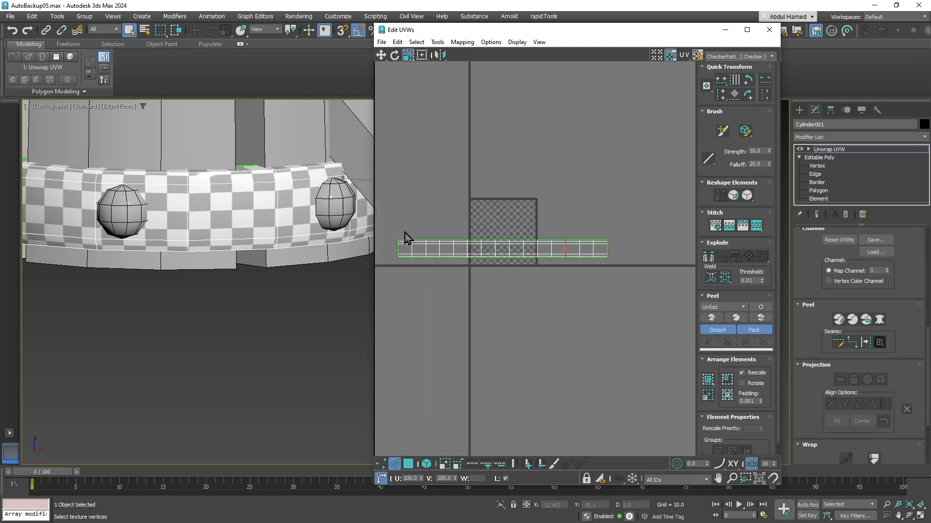
pyautogui.hotkey('ctrl', 'a')
pyautogui.scroll(3, 552, 275)
pyautogui.moveTo(545, 262); pyautogui.dragTo(587, 258, button='middle')
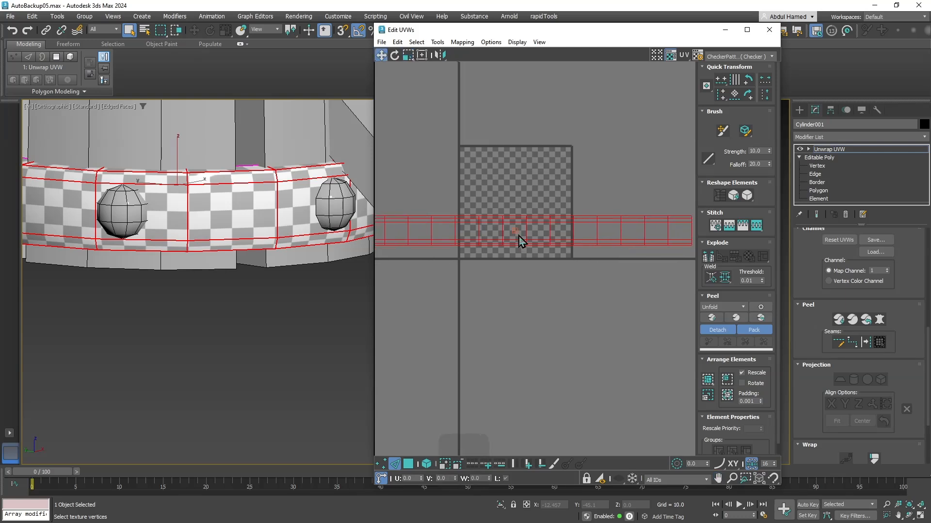
pyautogui.press('w')
pyautogui.moveTo(563, 239); pyautogui.dragTo(568, 309)
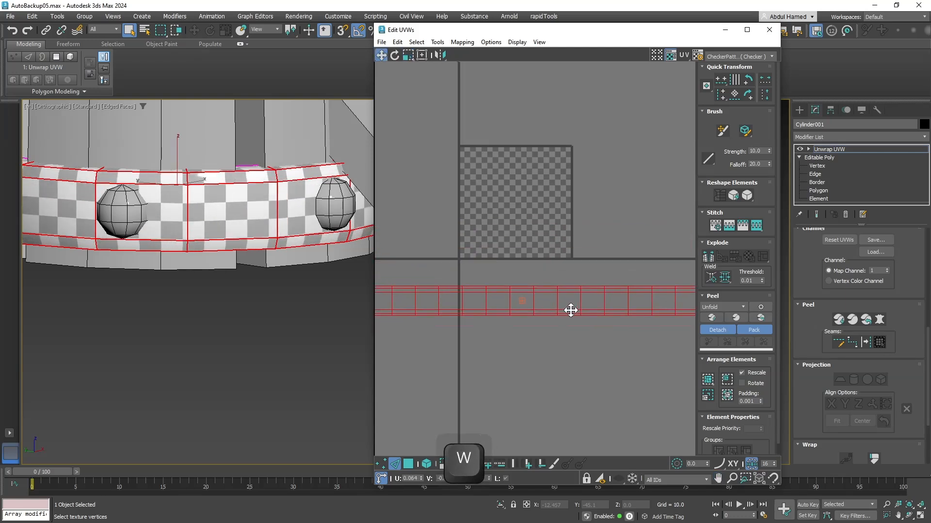
# Step: Close the UV editor and collapse the band's whole modifier stack to Editable Poly
pyautogui.click(770, 29)
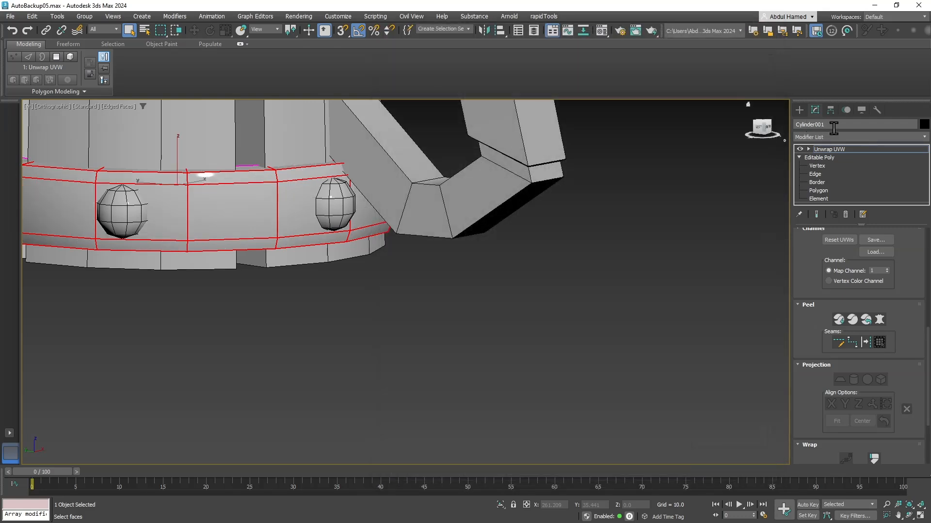
pyautogui.rightClick(832, 156)
pyautogui.click(842, 248)
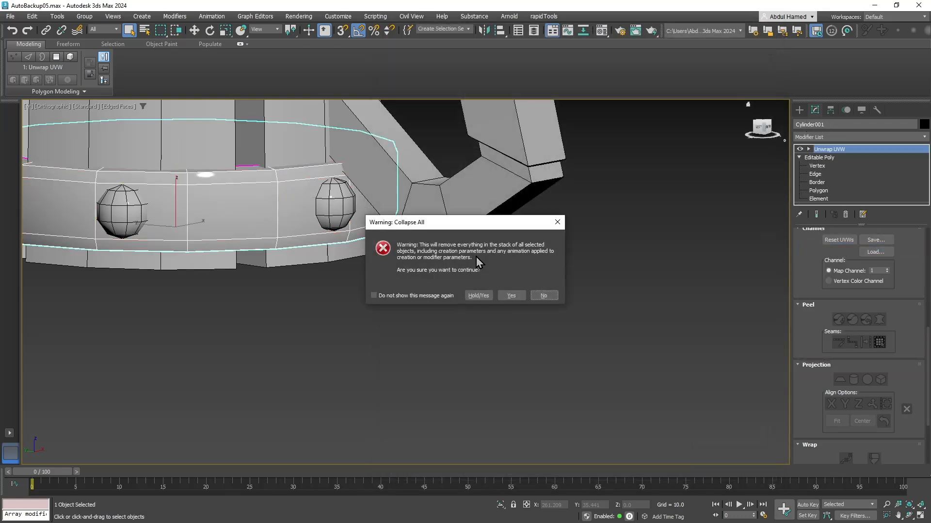
pyautogui.click(511, 296)
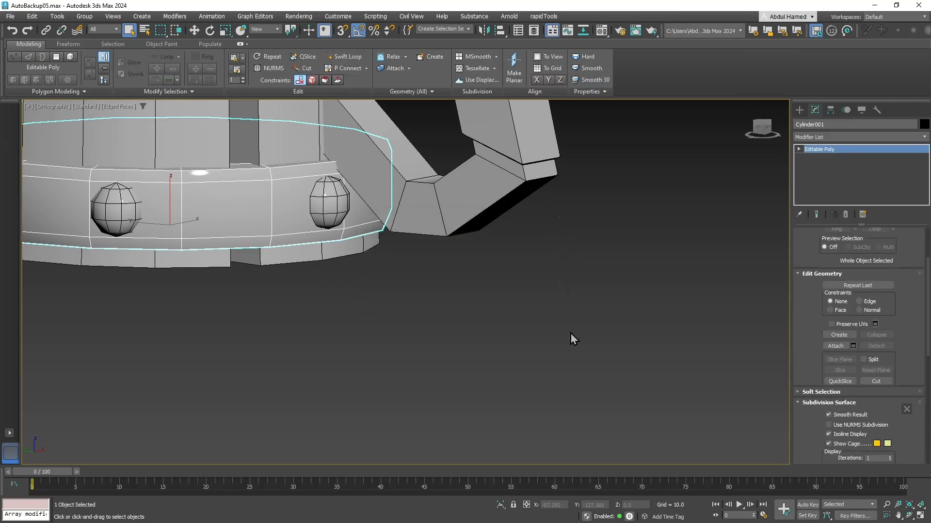
# Step: Delete the mug's upper band and replace it with a copy of the unwrapped lower band moved up to its place
pyautogui.scroll(-8, 593, 343)
pyautogui.keyDown('alt'); pyautogui.moveTo(556, 361); pyautogui.dragTo(561, 368, button='middle'); pyautogui.keyUp('alt')
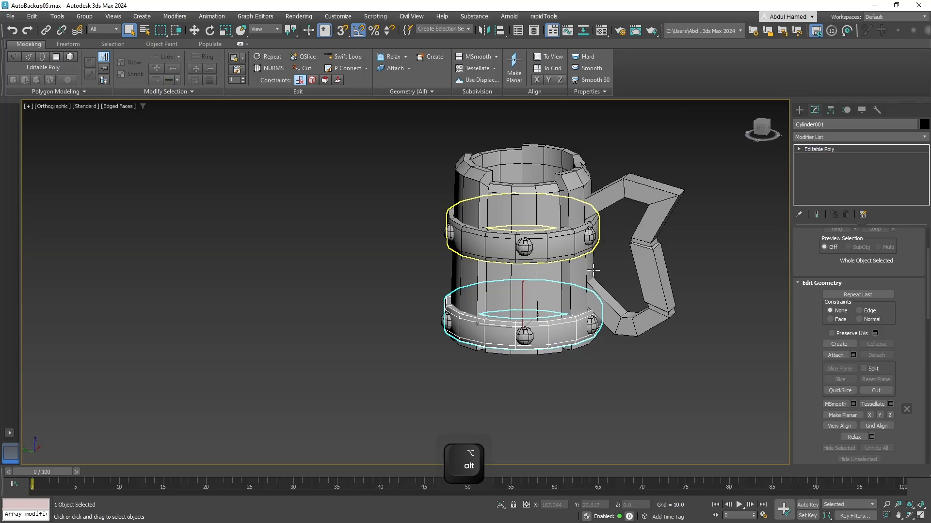
pyautogui.click(568, 251)
pyautogui.press('Delete')
pyautogui.click(571, 328)
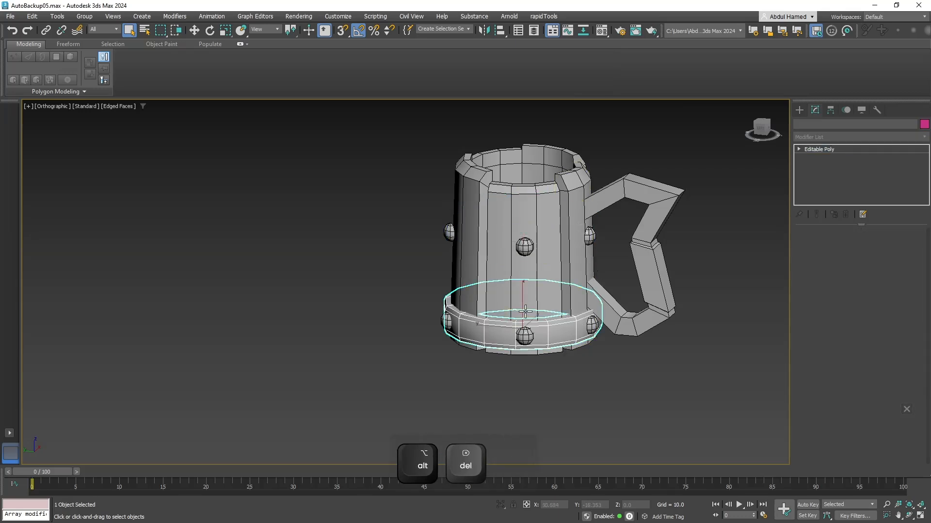
pyautogui.press('w')
pyautogui.keyDown('shift'); pyautogui.moveTo(531, 306); pyautogui.dragTo(535, 216); pyautogui.keyUp('shift')
pyautogui.click(479, 306)
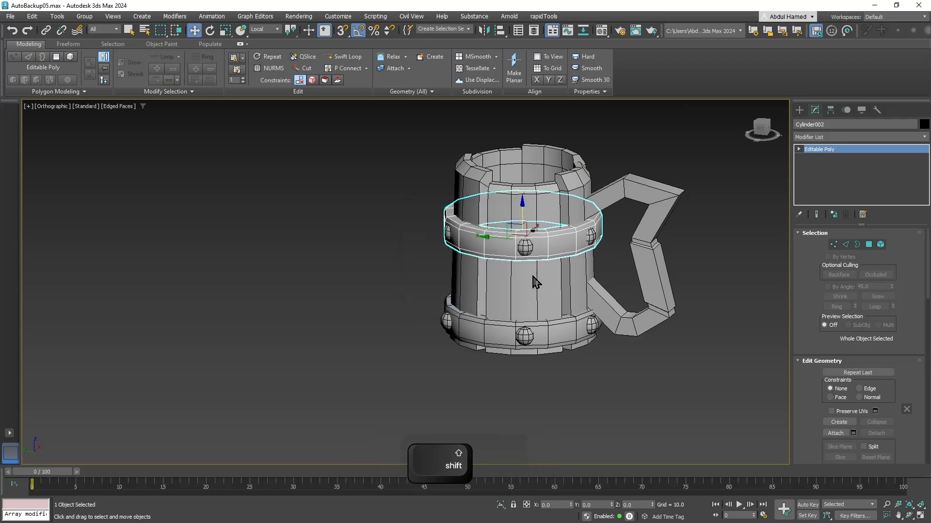
# Step: Scale the copied upper band down horizontally to about 311.65 in X and Y so it fits the mug
pyautogui.keyDown('alt'); pyautogui.moveTo(543, 302); pyautogui.dragTo(524, 284, button='middle'); pyautogui.keyUp('alt')
pyautogui.press('r')
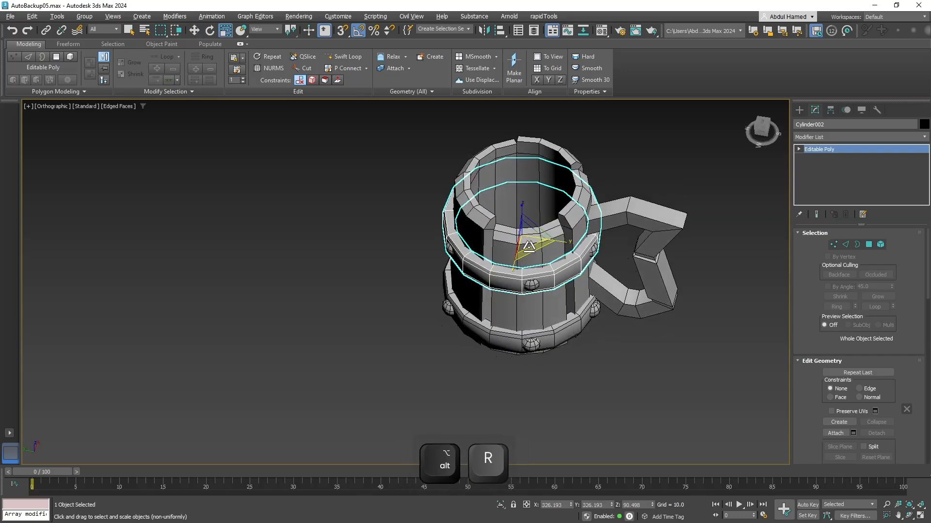
pyautogui.moveTo(524, 244); pyautogui.dragTo(527, 245)
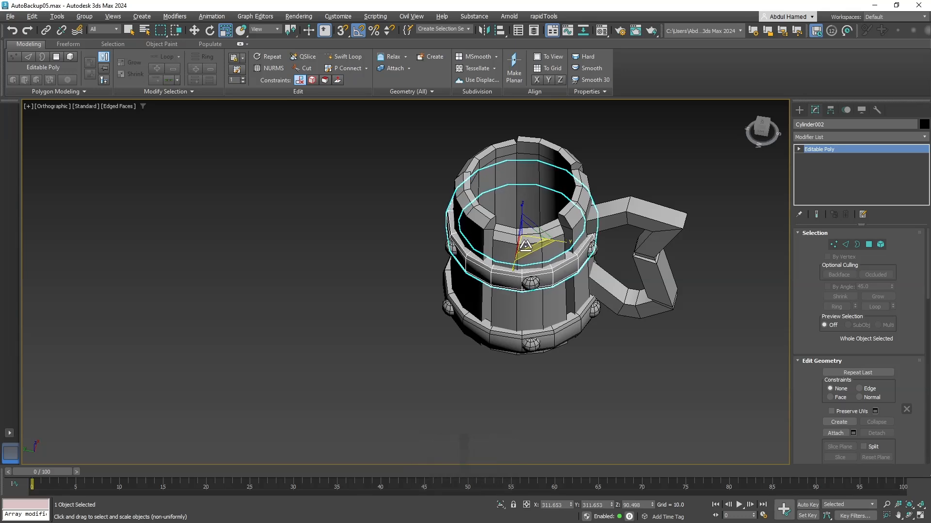
# Step: Add an Unwrap UVW modifier to the front rivet sphere on the lower band
pyautogui.click(533, 343)
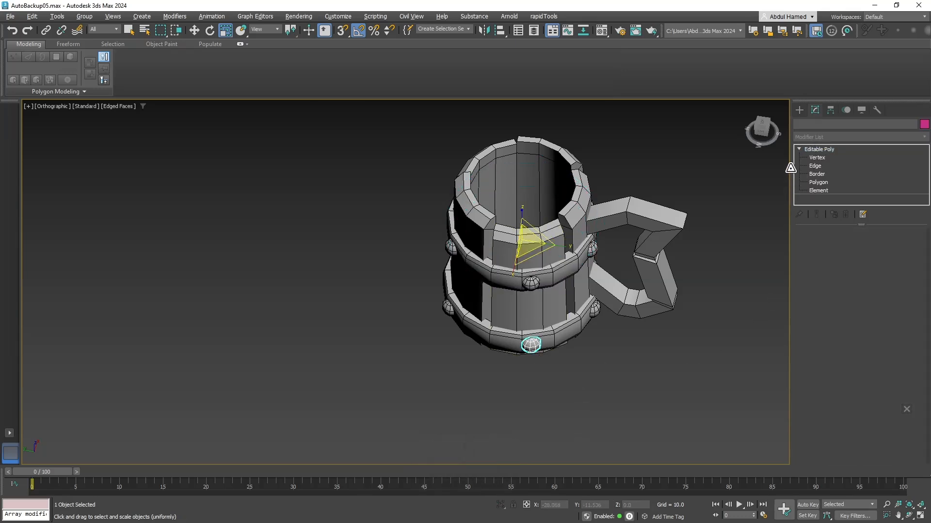
pyautogui.click(828, 138)
pyautogui.write('un')
pyautogui.press('Return')
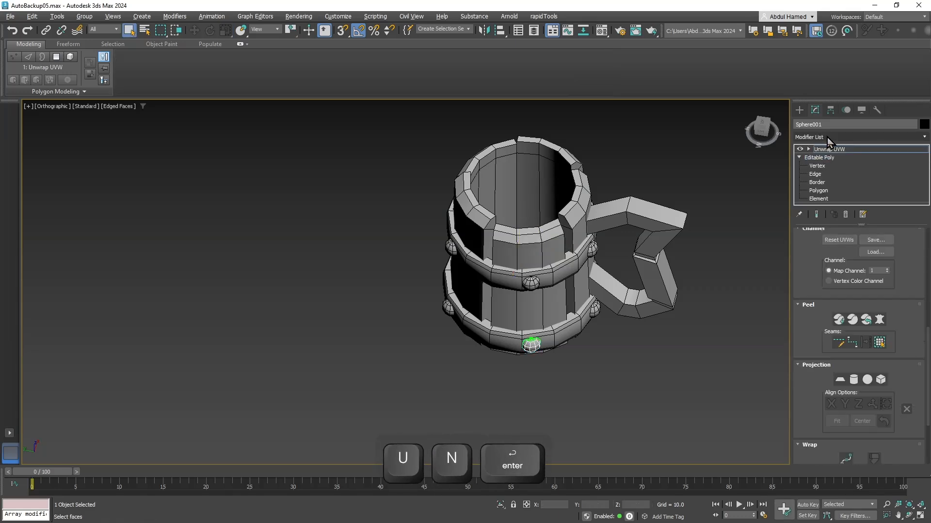
# Step: Apply a spherical projection to the rivet's polygons and peel them into one shell in the UV editor
pyautogui.click(809, 149)
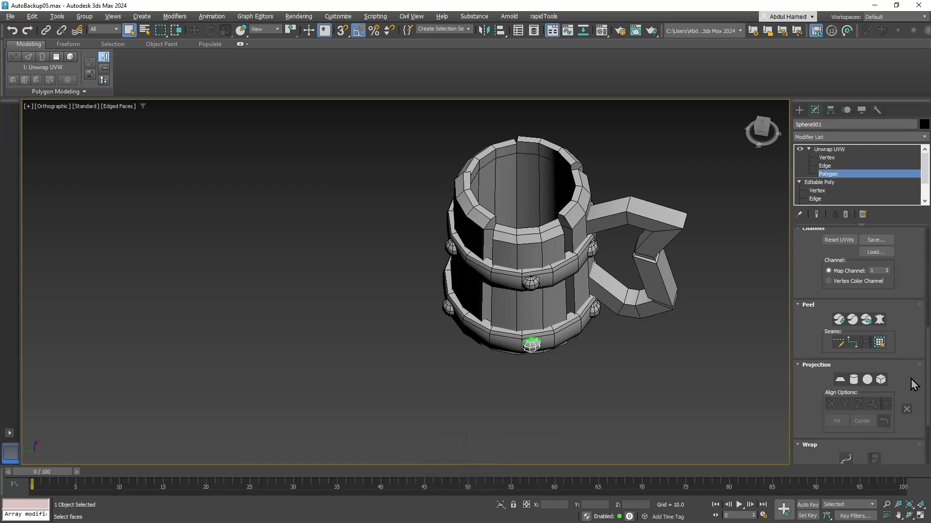
pyautogui.scroll(-5, 916, 385)
pyautogui.click(867, 279)
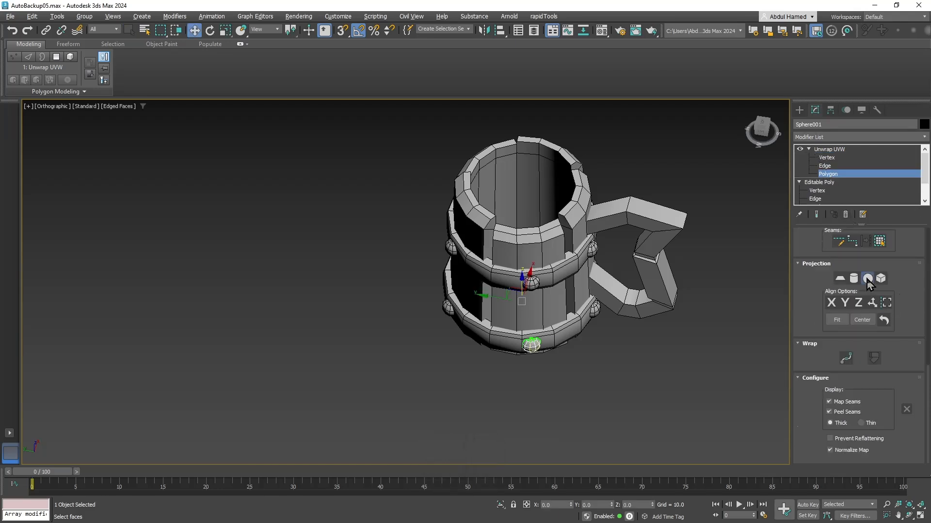
pyautogui.scroll(8, 915, 288)
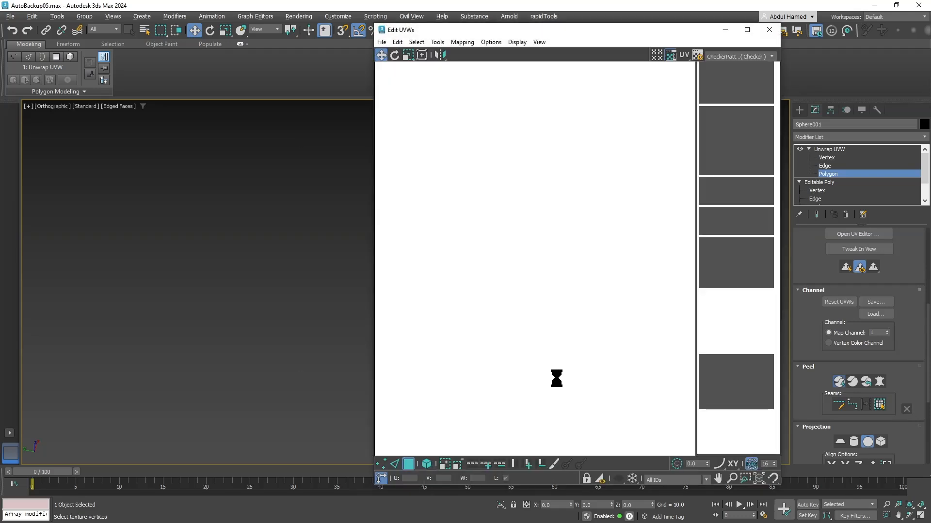
pyautogui.scroll(-3, 582, 283)
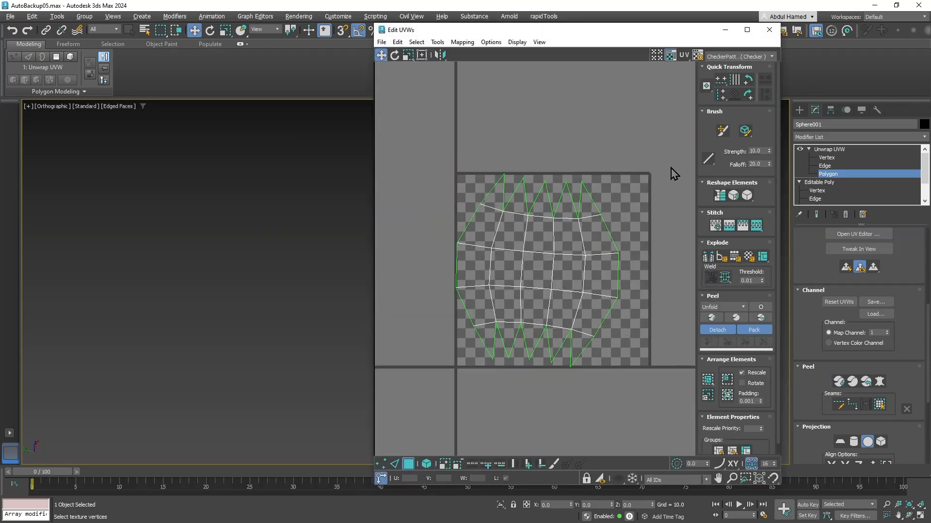
# Step: Stitch the split edges between the rivet shell's upper spikes so they meet at a single pole
pyautogui.click(394, 464)
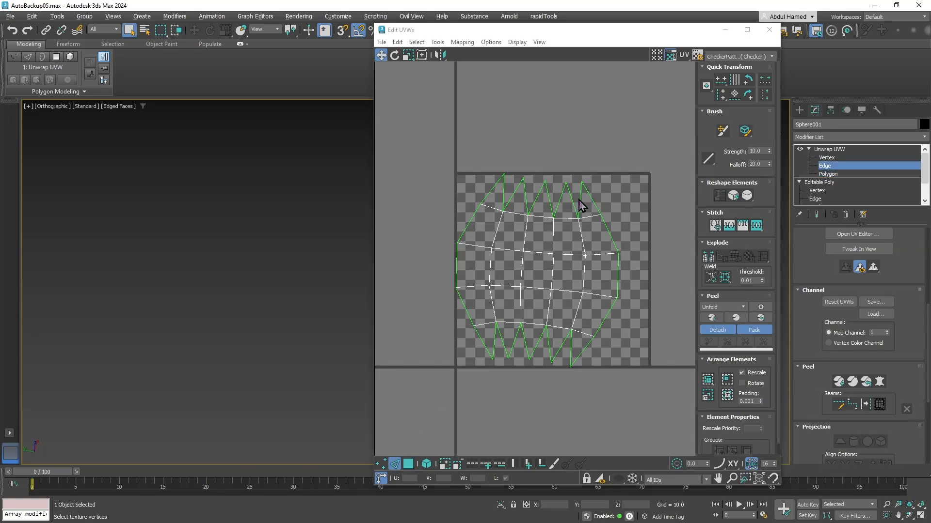
pyautogui.click(580, 199)
pyautogui.click(752, 227)
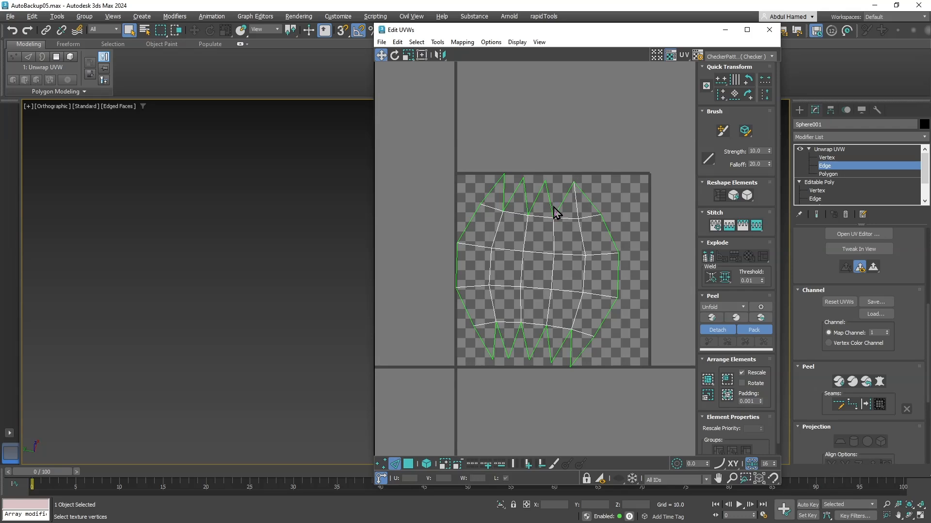
pyautogui.click(551, 207)
pyautogui.click(755, 226)
pyautogui.click(550, 208)
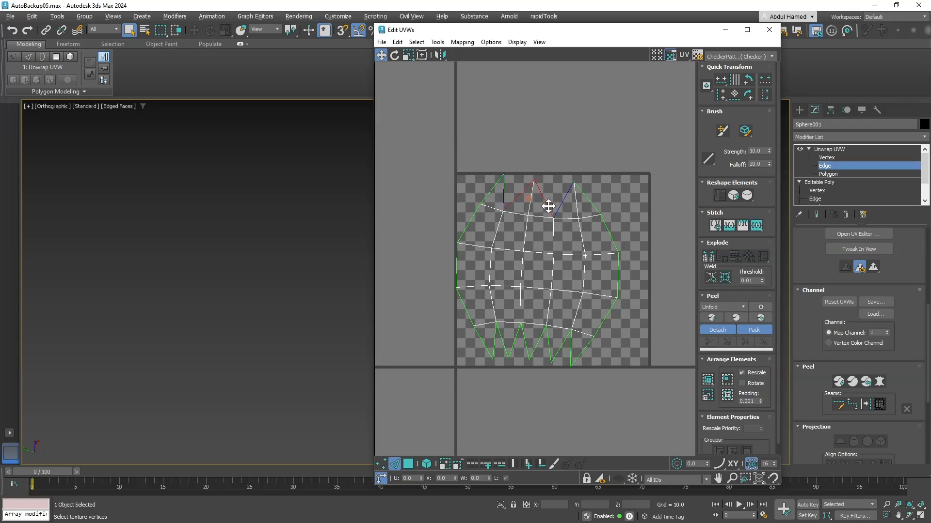
pyautogui.click(755, 226)
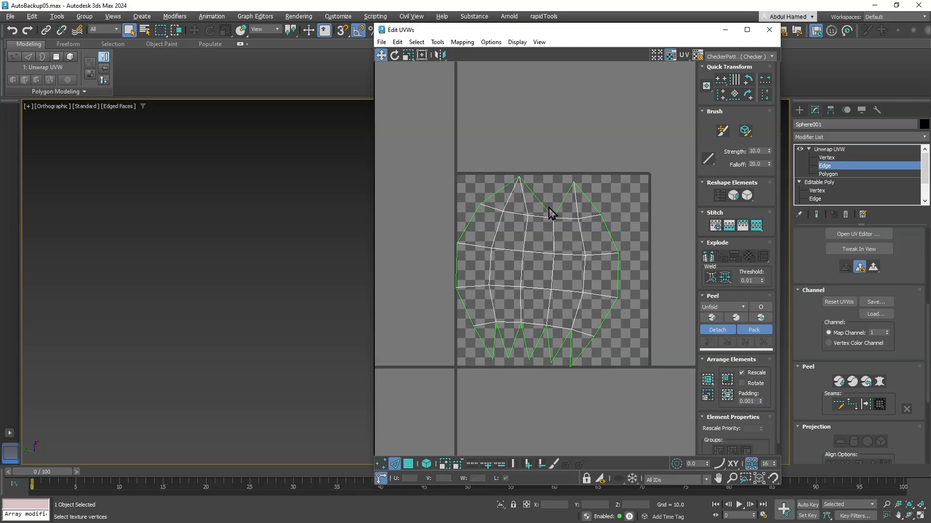
pyautogui.click(545, 208)
pyautogui.click(756, 227)
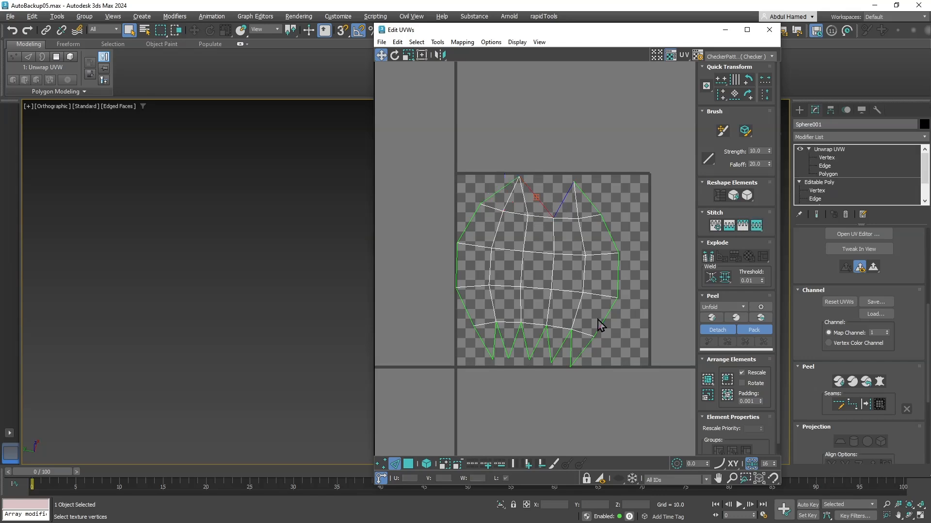
# Step: Stitch the split edges between the rivet shell's lower spikes into one pole, undoing a wrong stitch on the way
pyautogui.click(560, 348)
pyautogui.click(760, 225)
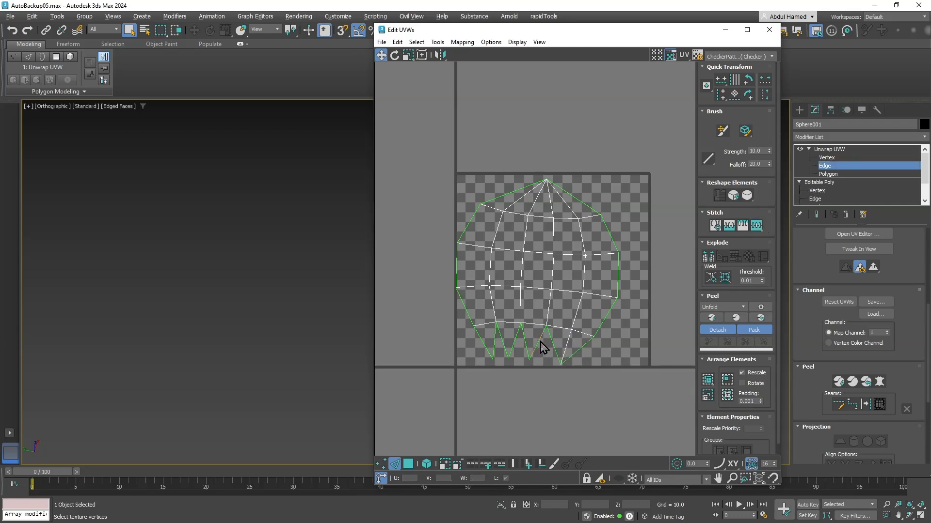
pyautogui.click(538, 341)
pyautogui.click(759, 226)
pyautogui.click(531, 343)
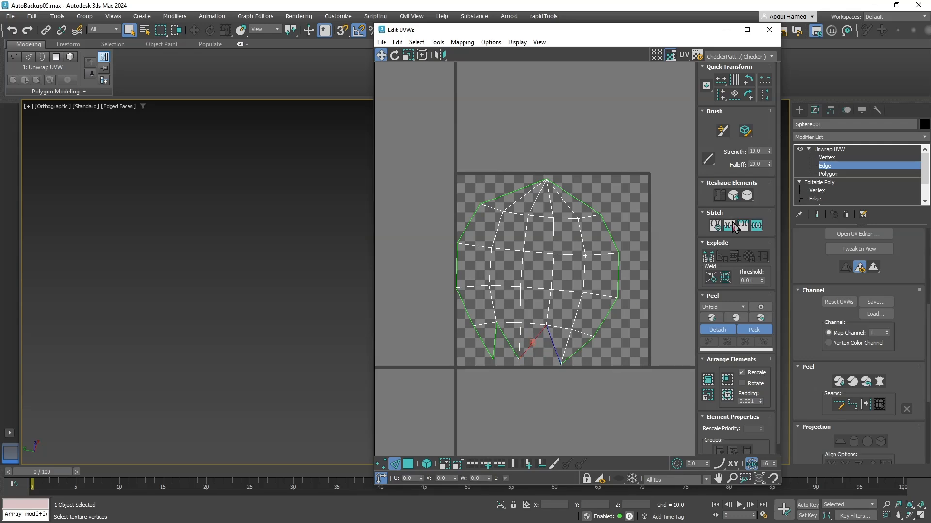
pyautogui.hotkey('ctrl', 'z')
pyautogui.click(526, 343)
pyautogui.click(757, 227)
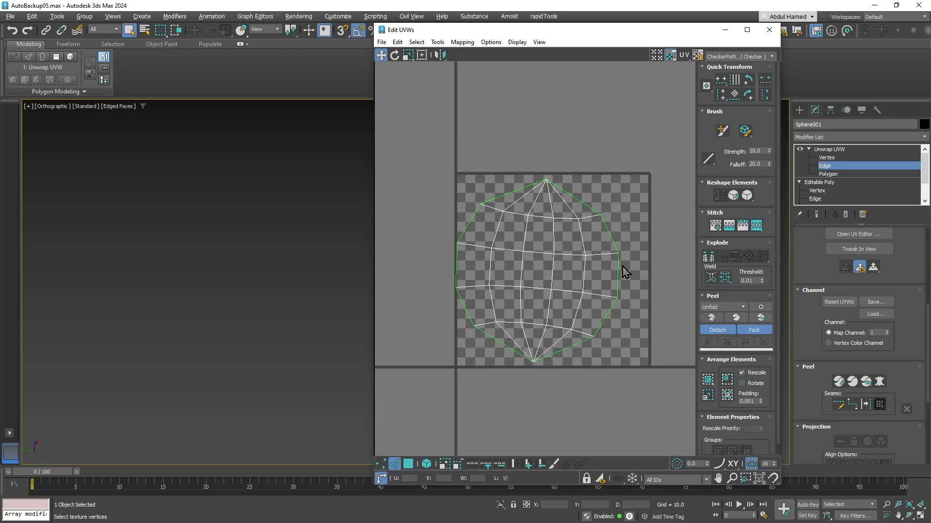
# Step: Select all edges of the rivet's UV shell and relax it until flat
pyautogui.hotkey('ctrl', 'a')
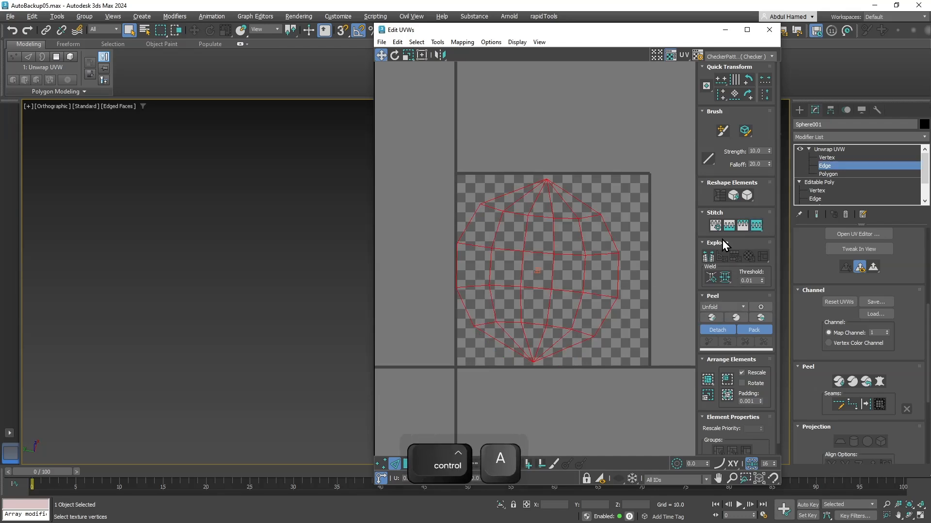
pyautogui.click(734, 198)
pyautogui.click(734, 198)
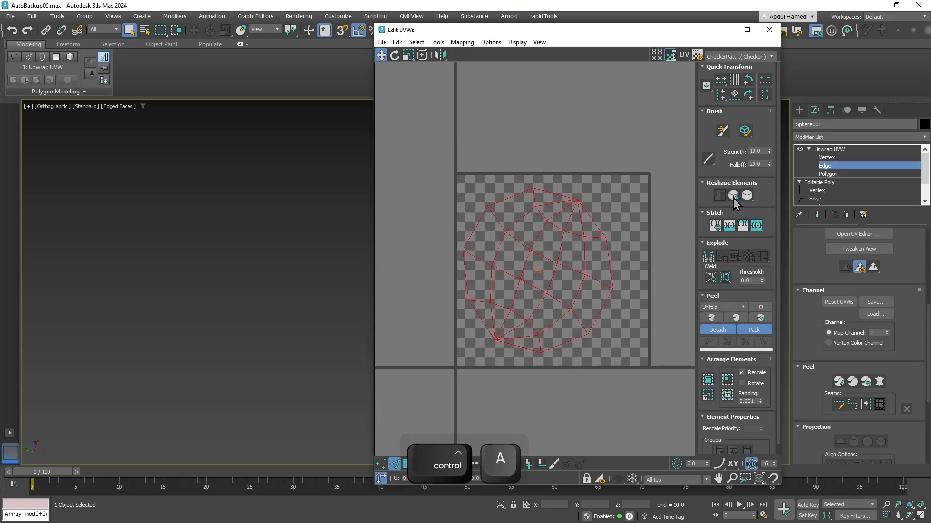
# Step: Apply the CheckerPattern background and check its distortion on the rivet in the viewport
pyautogui.click(770, 57)
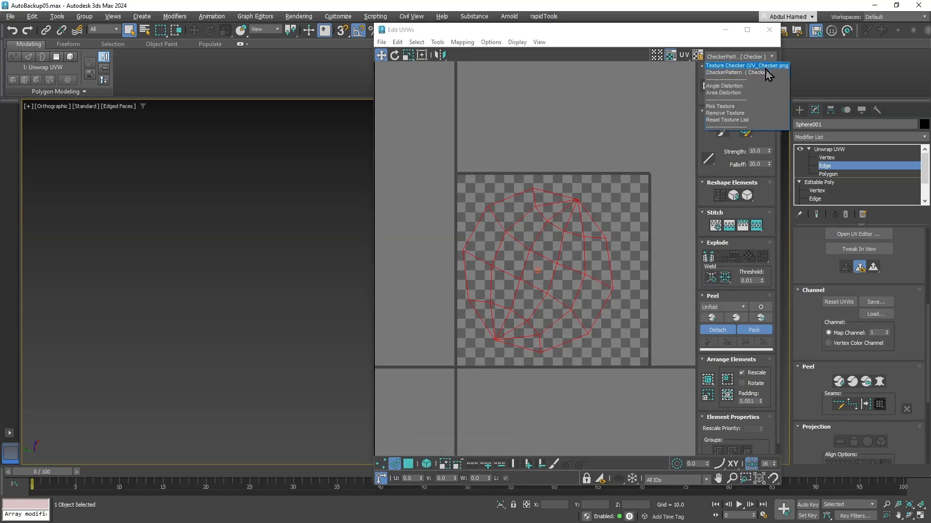
pyautogui.click(766, 73)
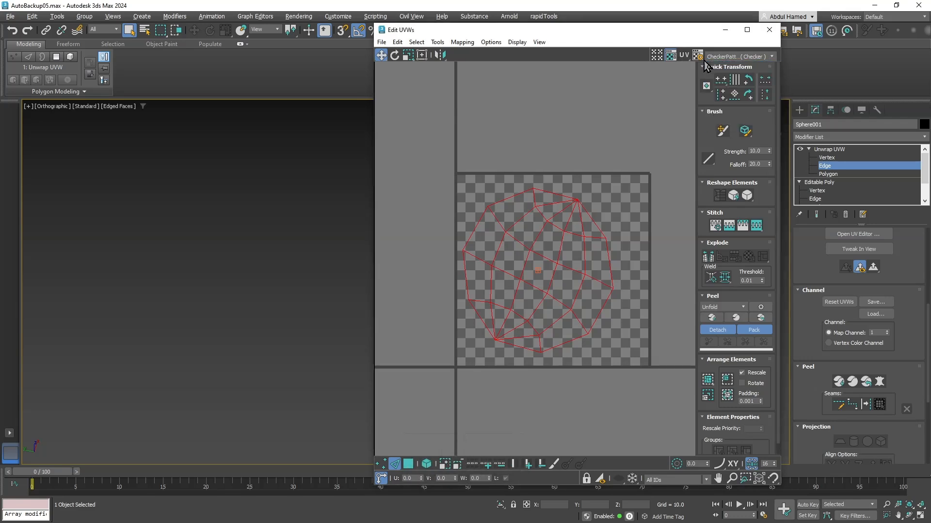
pyautogui.moveTo(706, 38); pyautogui.dragTo(371, 28)
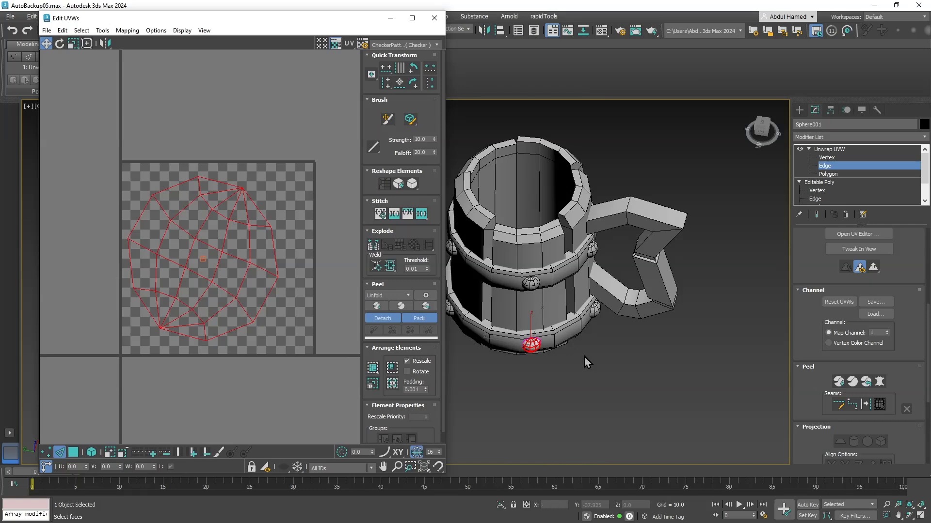
pyautogui.scroll(15, 548, 311)
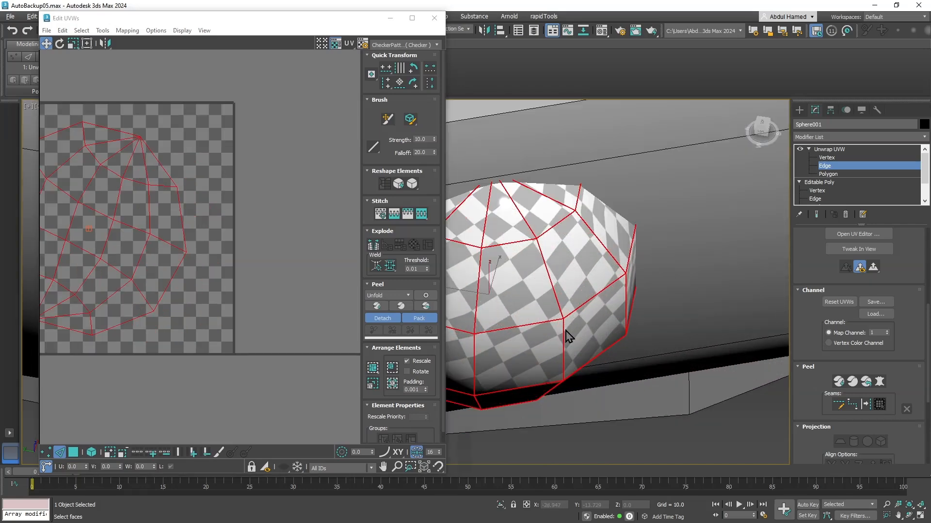
pyautogui.keyDown('alt'); pyautogui.moveTo(551, 292); pyautogui.dragTo(196, 240, button='middle'); pyautogui.keyUp('alt')
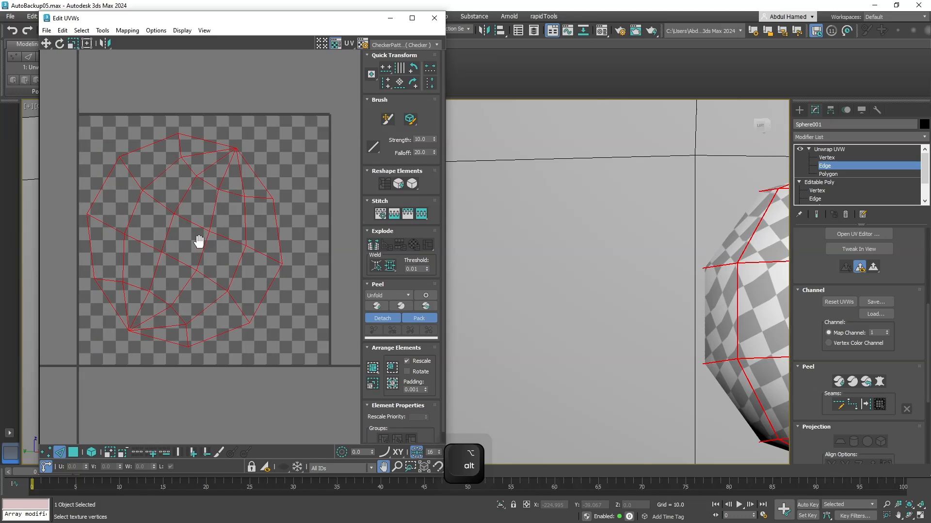
# Step: Reselect the rivet's entire UV shell and even it out with Relax: Custom
pyautogui.click(220, 183)
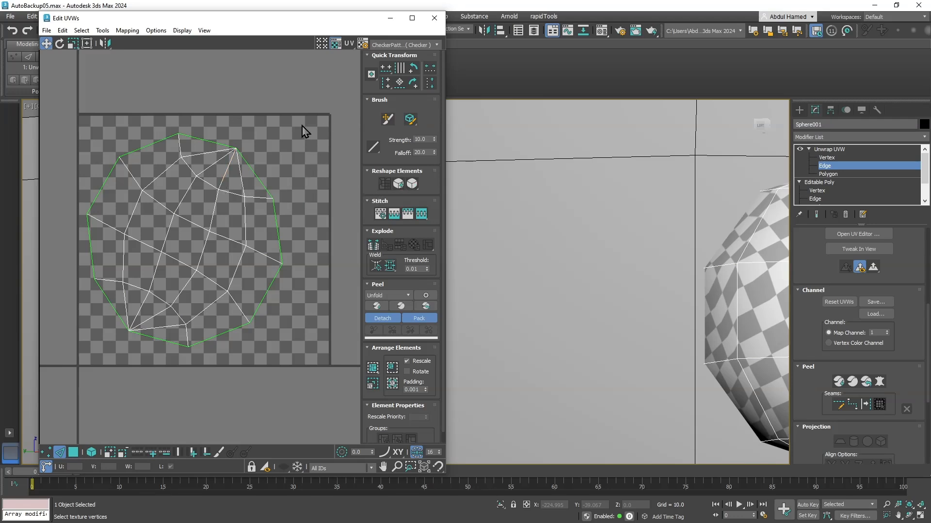
pyautogui.hotkey('ctrl', 'a')
pyautogui.click(412, 184)
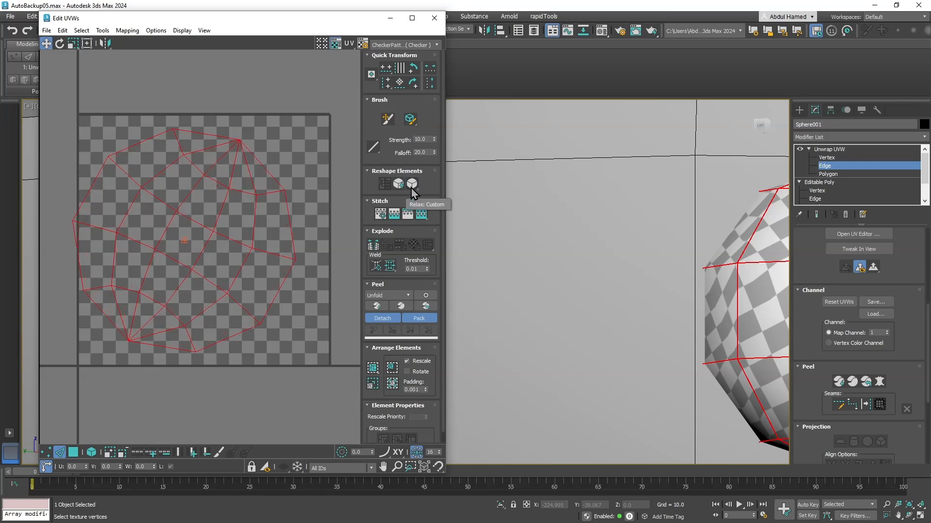
pyautogui.click(303, 238)
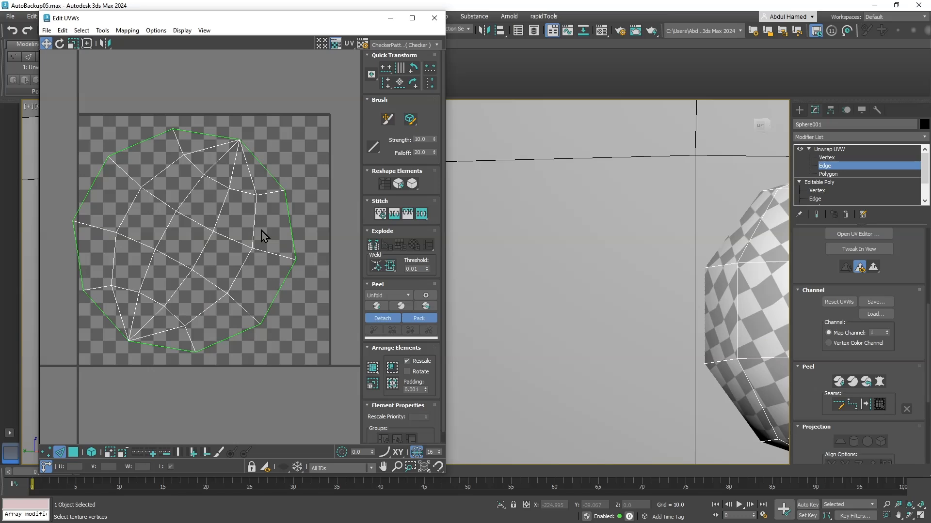
# Step: Select the whole rivet shell and rotate it slightly within the checker tile
pyautogui.moveTo(307, 110); pyautogui.dragTo(129, 345)
pyautogui.press('e')
pyautogui.moveTo(184, 356); pyautogui.dragTo(230, 341)
# Step: Close the UV editor and collapse the rivet's whole modifier stack into an Editable Poly
pyautogui.click(434, 18)
pyautogui.rightClick(823, 150)
pyautogui.click(819, 247)
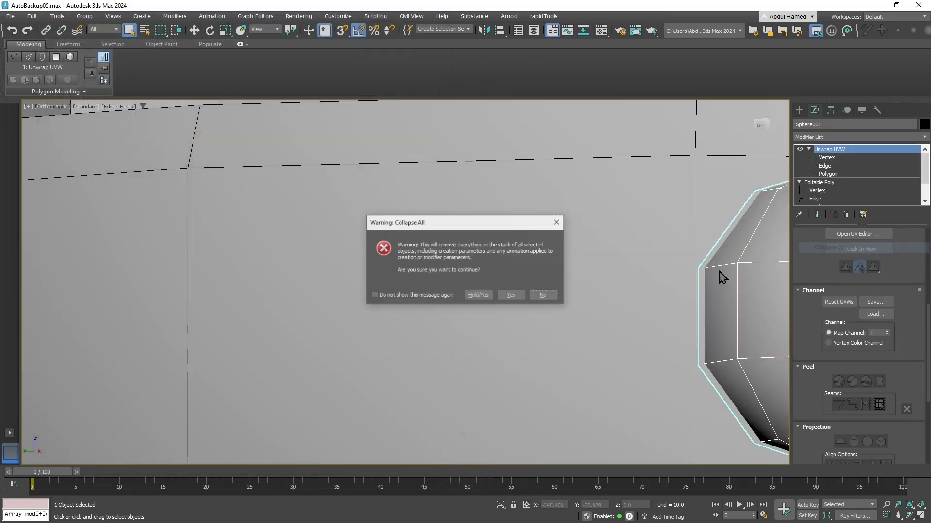
pyautogui.click(518, 295)
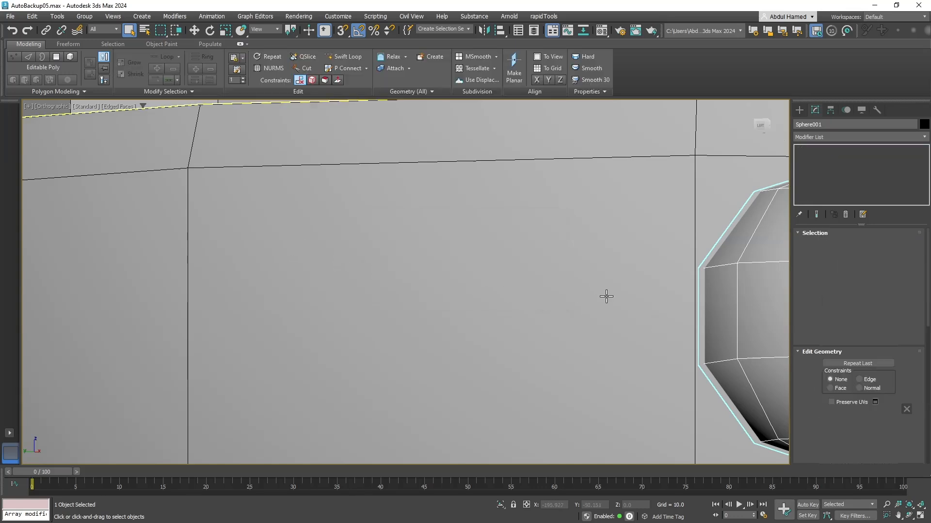
pyautogui.press('z')
pyautogui.scroll(-5, 535, 265)
pyautogui.scroll(-4, 536, 265)
pyautogui.keyDown('alt'); pyautogui.moveTo(524, 263); pyautogui.dragTo(536, 347, button='middle'); pyautogui.keyUp('alt')
pyautogui.scroll(2, 526, 326)
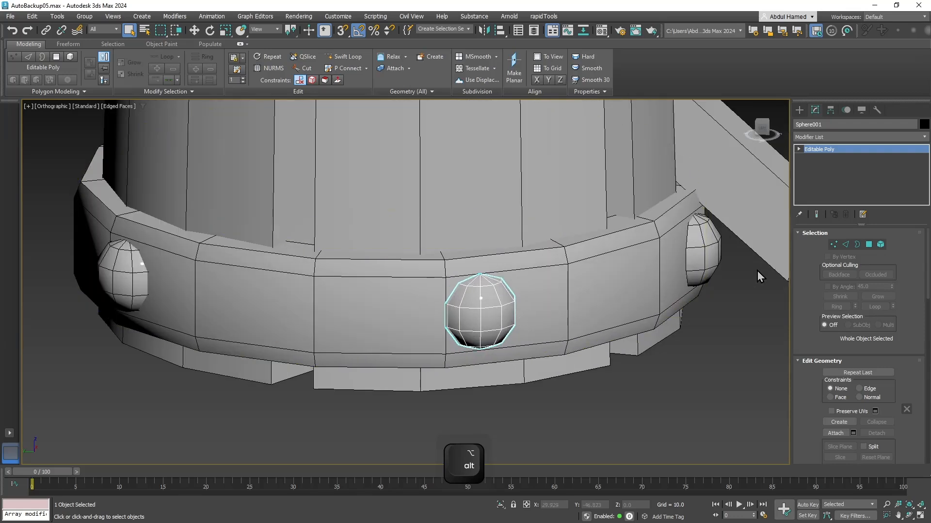
pyautogui.click(861, 110)
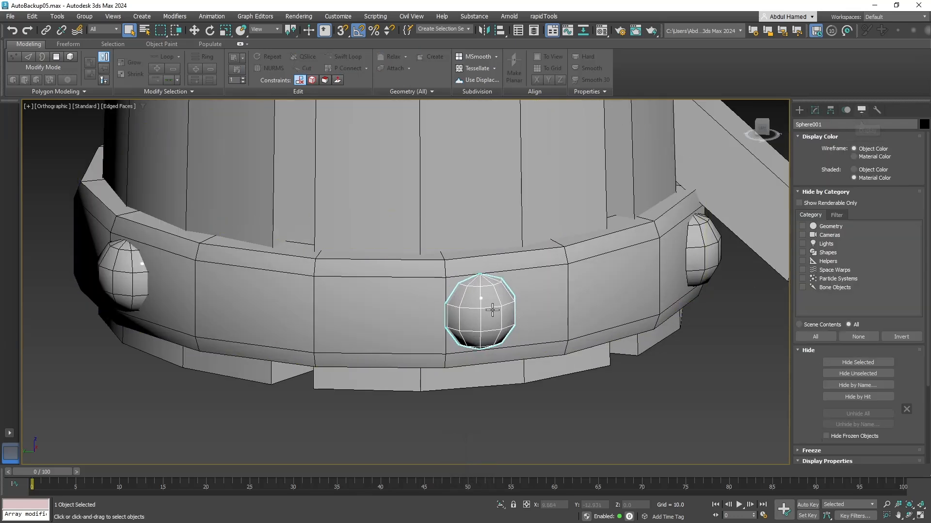
pyautogui.click(875, 110)
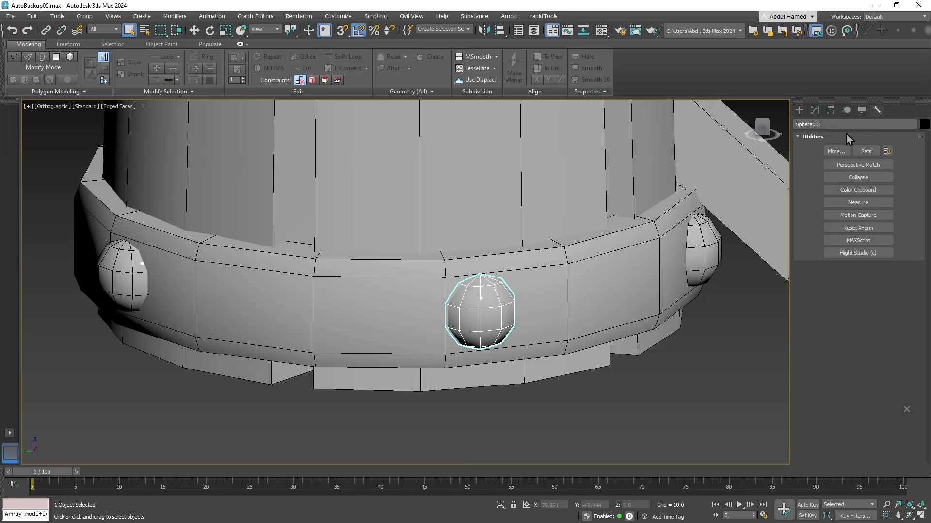
pyautogui.click(831, 111)
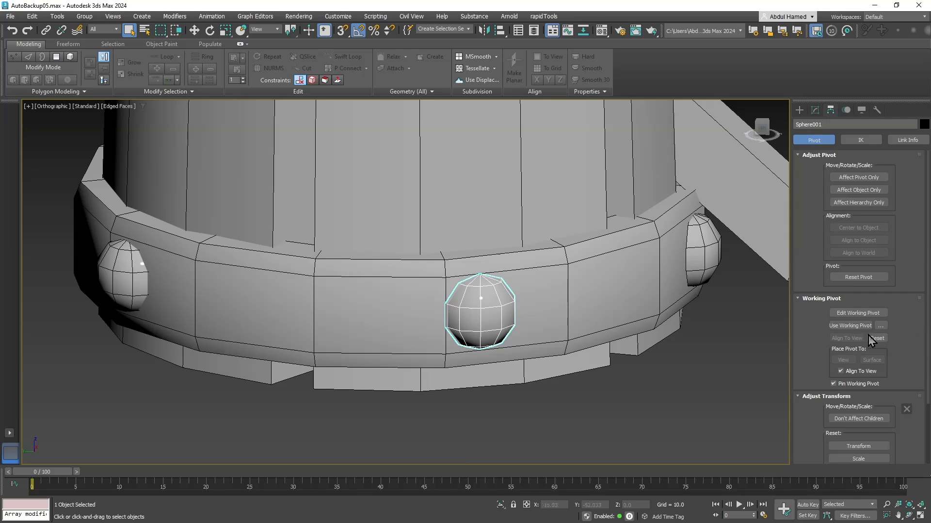
pyautogui.scroll(-3, 913, 346)
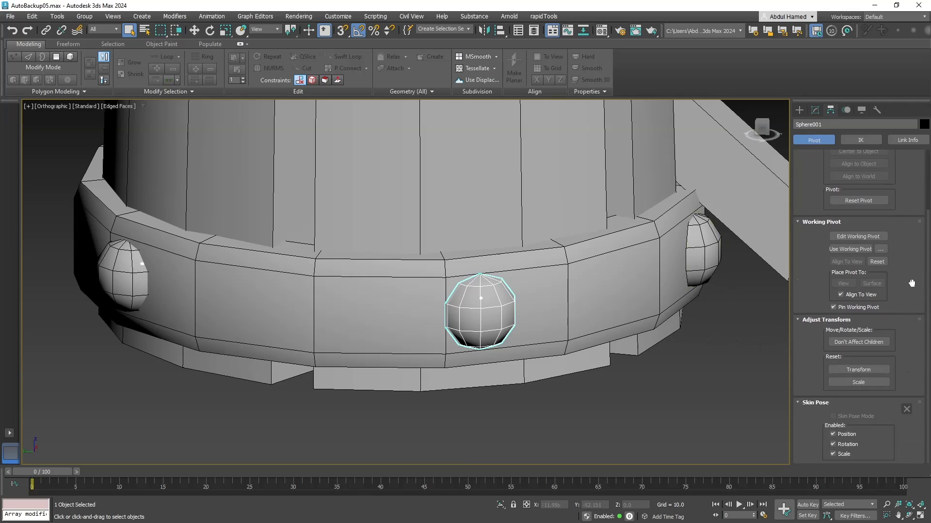
pyautogui.scroll(3, 915, 290)
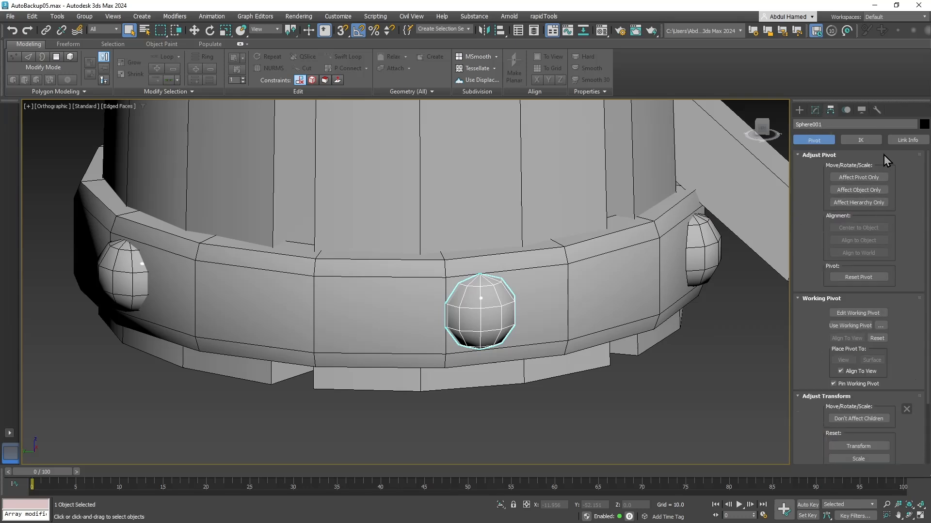
pyautogui.click(877, 111)
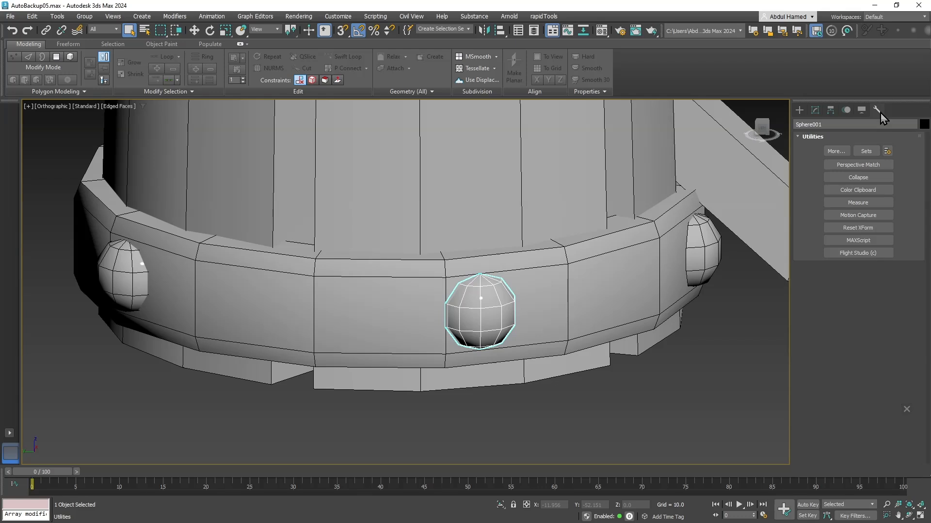
pyautogui.click(862, 111)
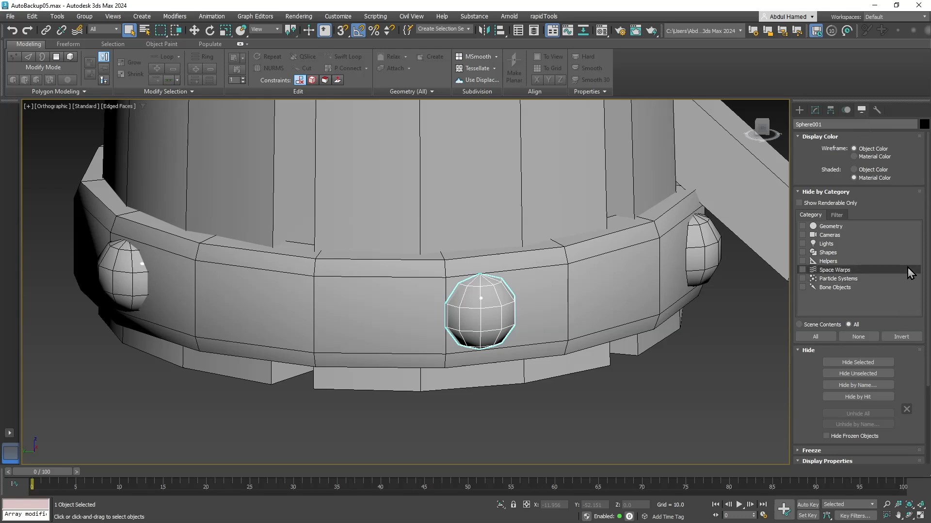
pyautogui.scroll(-4, 920, 208)
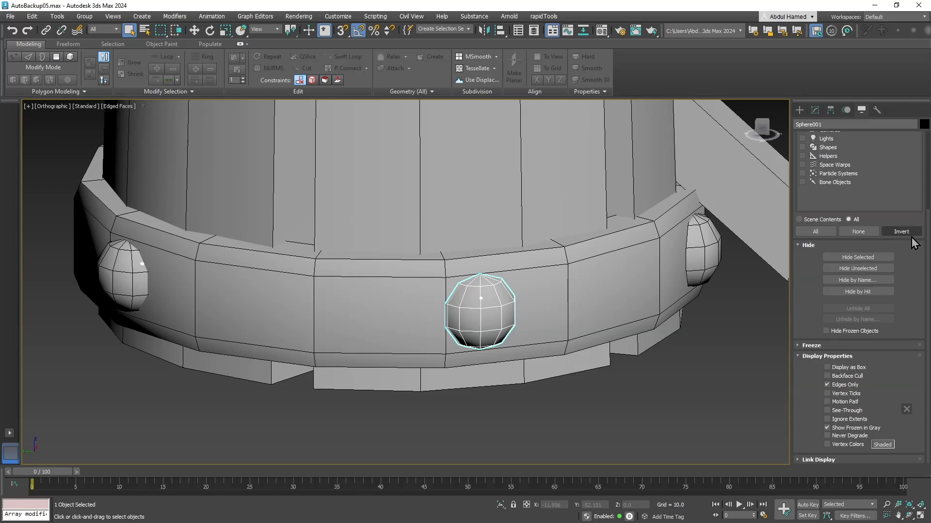
pyautogui.click(829, 111)
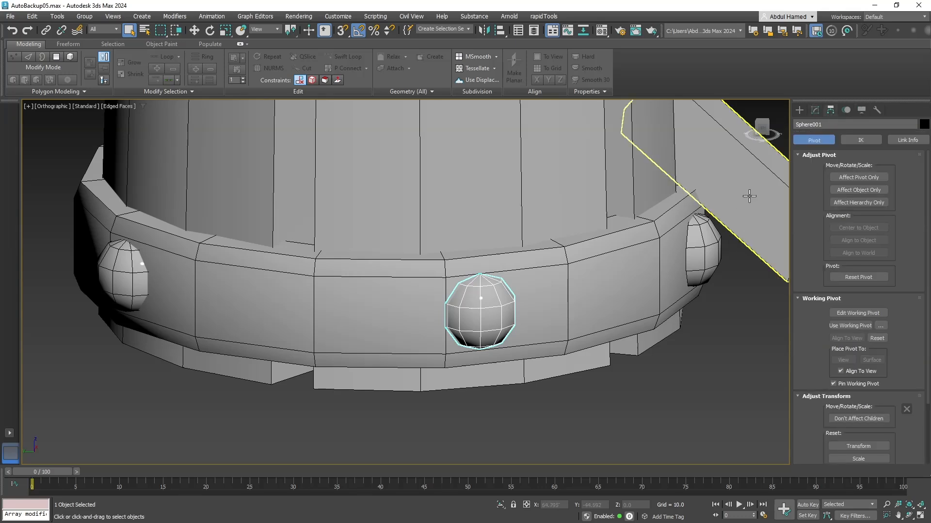
pyautogui.click(902, 142)
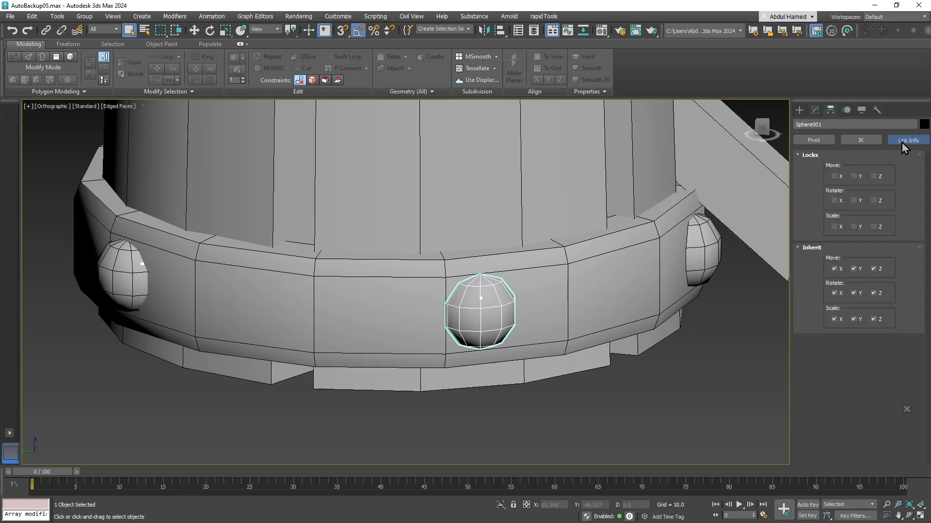
pyautogui.click(824, 138)
pyautogui.click(815, 110)
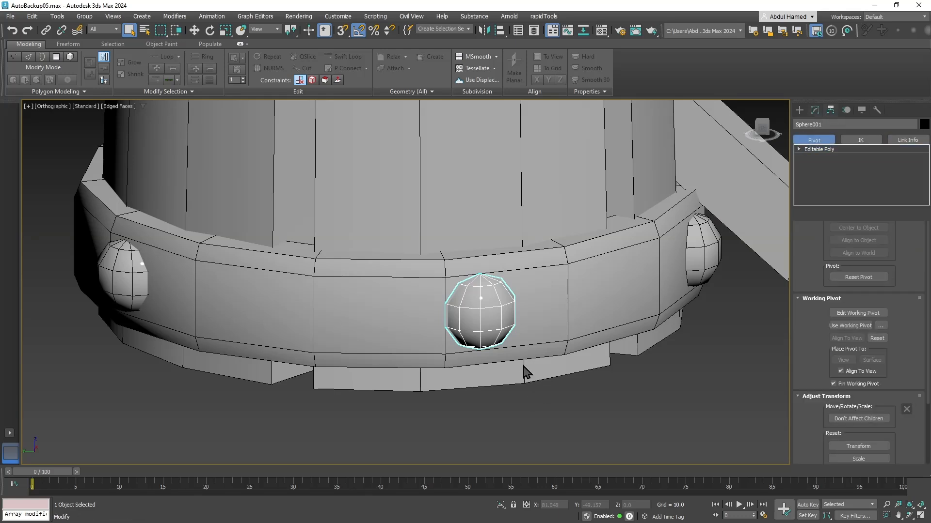
# Step: Select the mug's handle and add an Unwrap UVW modifier to it
pyautogui.scroll(-2, 532, 384)
pyautogui.scroll(-4, 526, 388)
pyautogui.keyDown('alt'); pyautogui.moveTo(527, 389); pyautogui.dragTo(608, 347, button='middle'); pyautogui.keyUp('alt')
pyautogui.scroll(2, 560, 387)
pyautogui.click(559, 381)
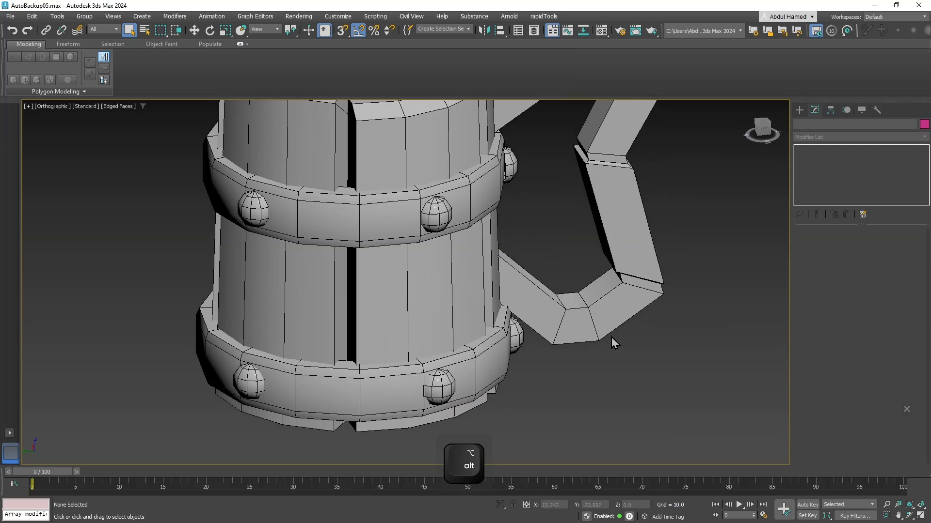
pyautogui.click(610, 306)
pyautogui.scroll(2, 635, 334)
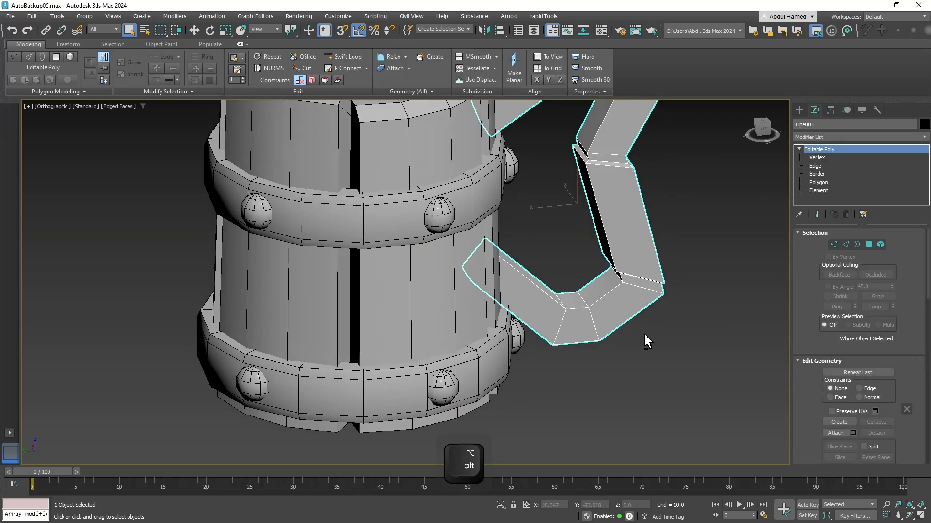
pyautogui.keyDown('alt'); pyautogui.moveTo(652, 311); pyautogui.dragTo(644, 334, button='middle'); pyautogui.keyUp('alt')
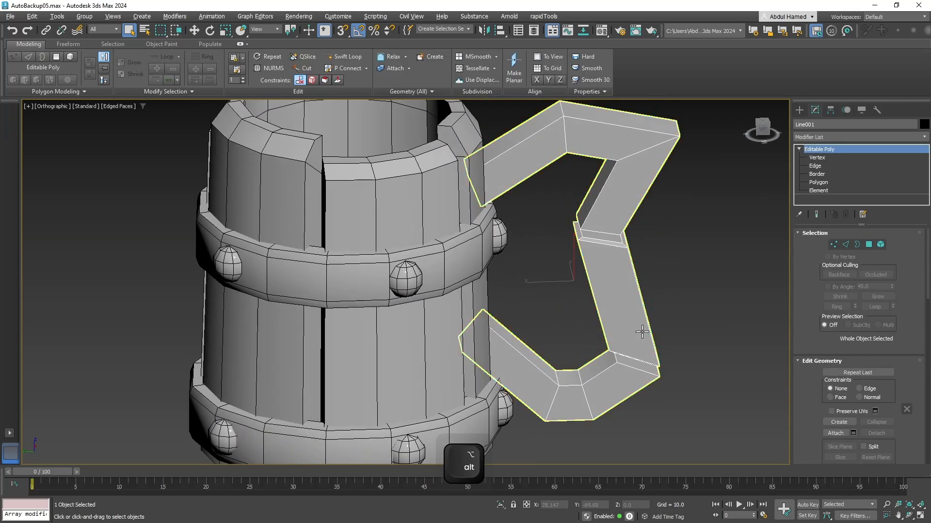
pyautogui.click(834, 138)
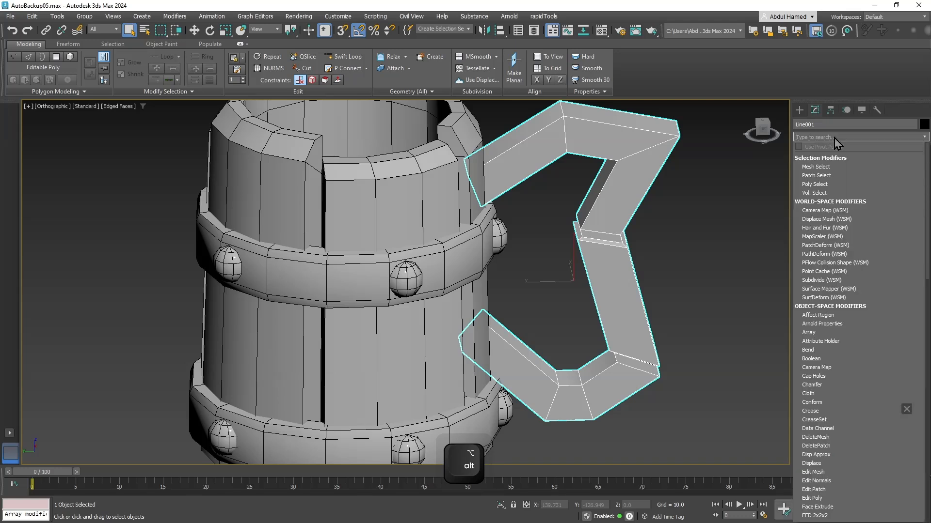
pyautogui.write('un')
pyautogui.press('Return')
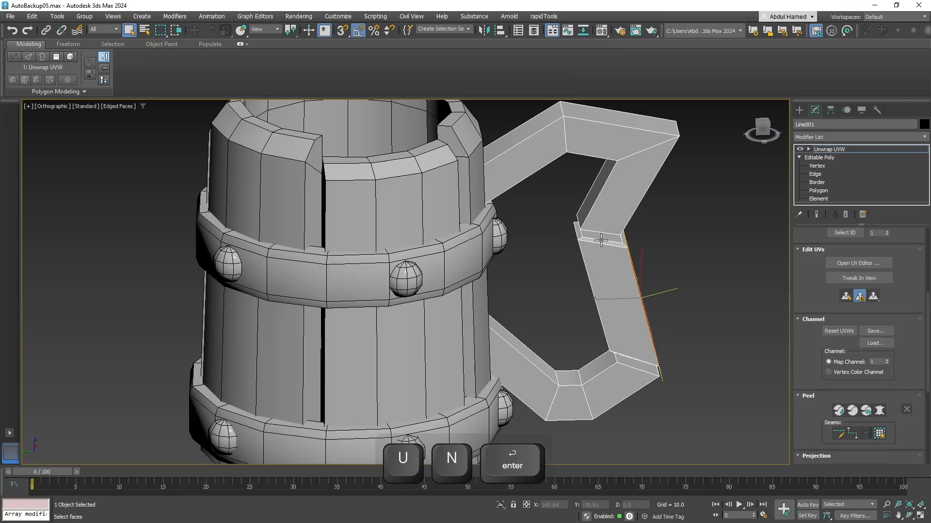
# Step: Apply a box projection to the selected outer polygon of the handle and open its UVs in the UV editor
pyautogui.scroll(-3, 909, 216)
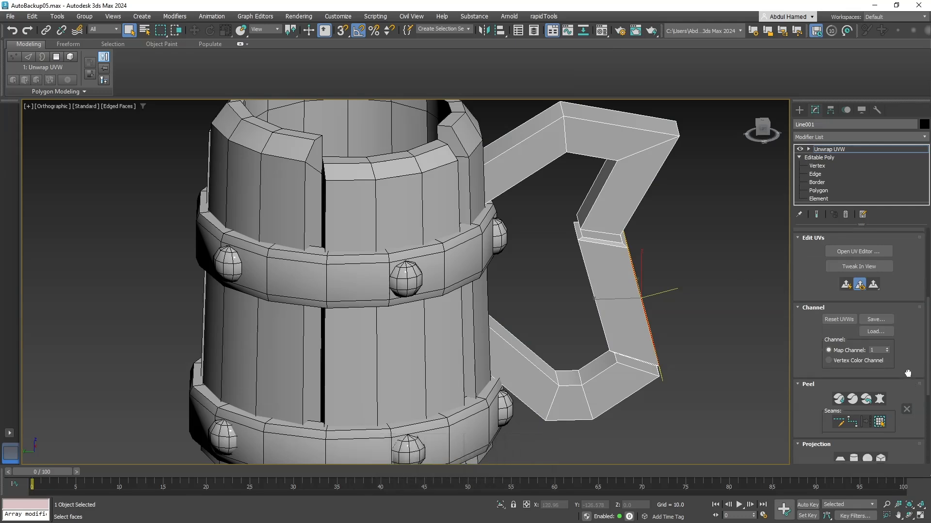
pyautogui.scroll(-3, 903, 299)
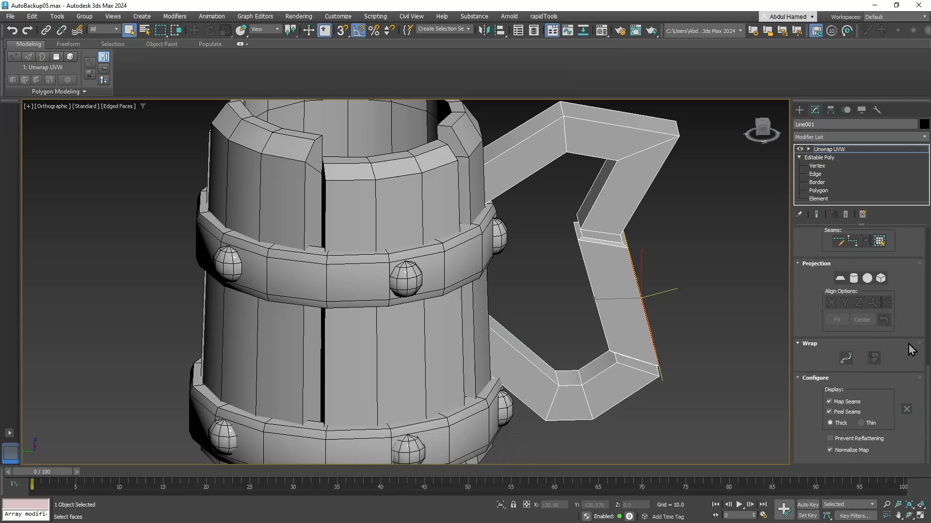
pyautogui.click(881, 278)
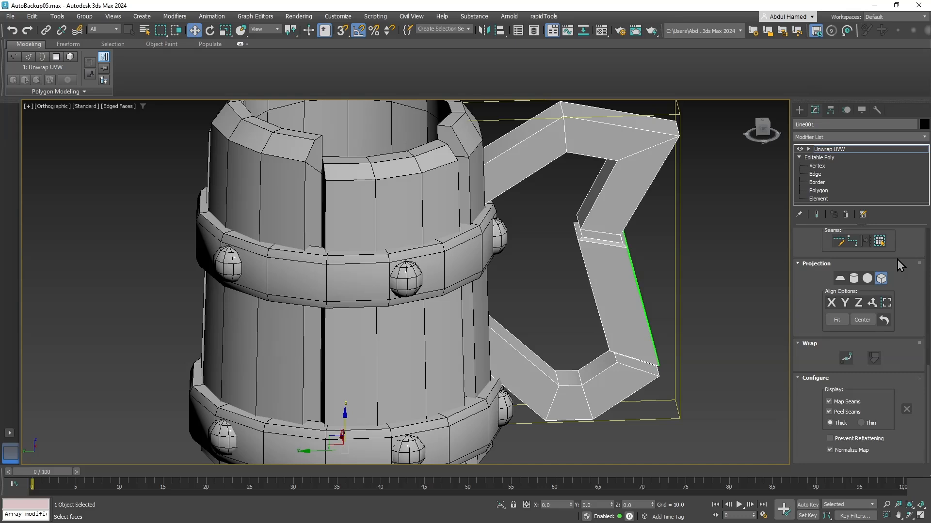
pyautogui.scroll(5, 894, 260)
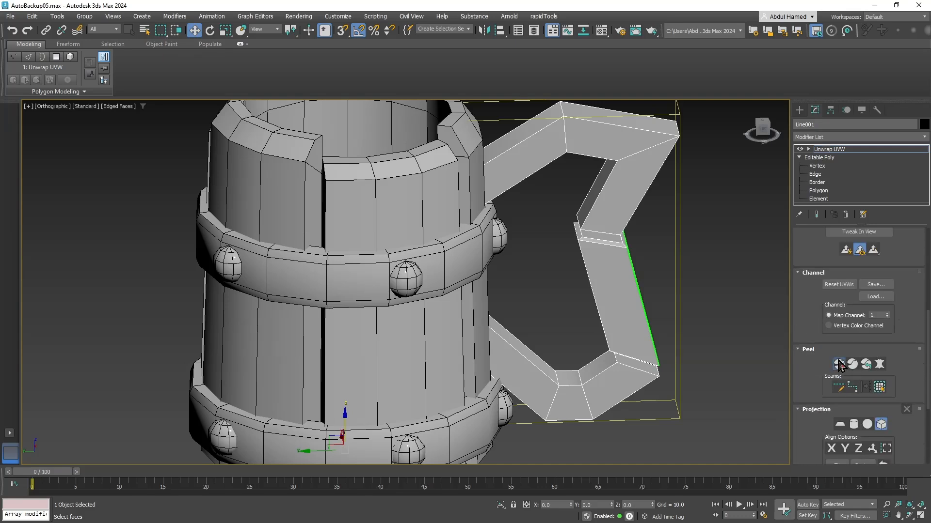
pyautogui.rightClick(516, 333)
pyautogui.click(558, 381)
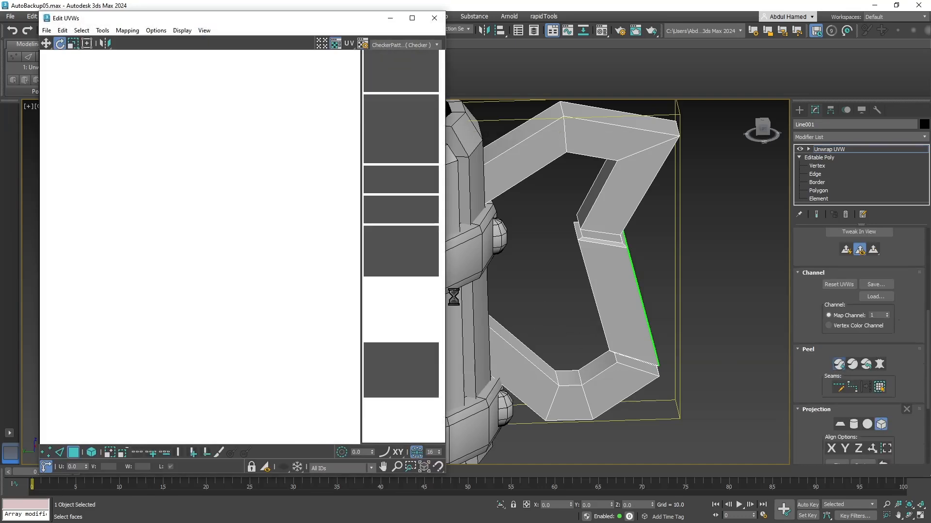
pyautogui.scroll(-4, 281, 268)
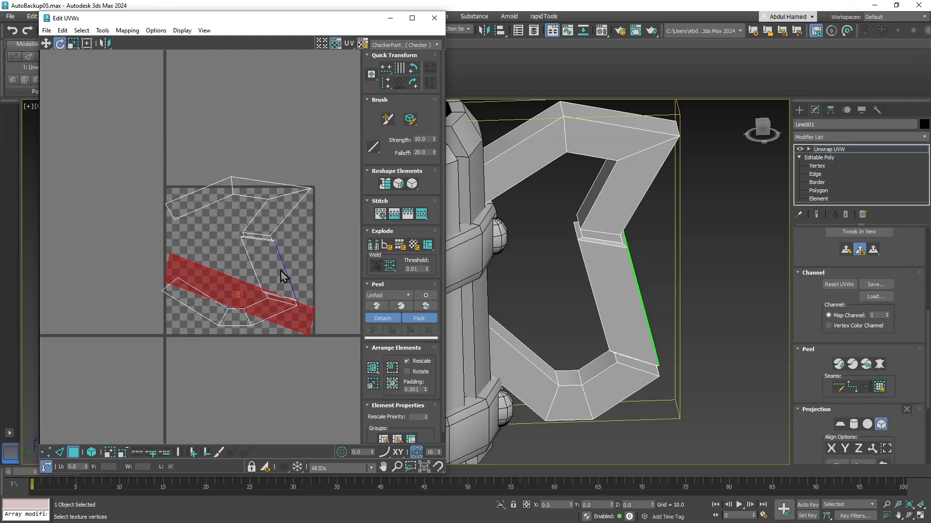
# Step: Select the edge loop at the upper joint of the handle's middle segment and break the UVs along it
pyautogui.keyDown('alt'); pyautogui.moveTo(684, 257); pyautogui.dragTo(676, 290, button='middle'); pyautogui.keyUp('alt')
pyautogui.scroll(3, 588, 200)
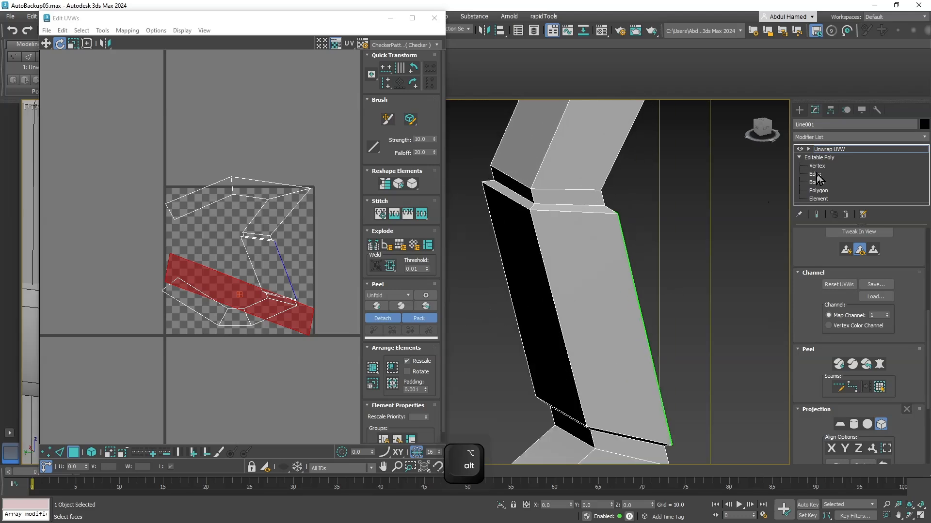
pyautogui.click(60, 453)
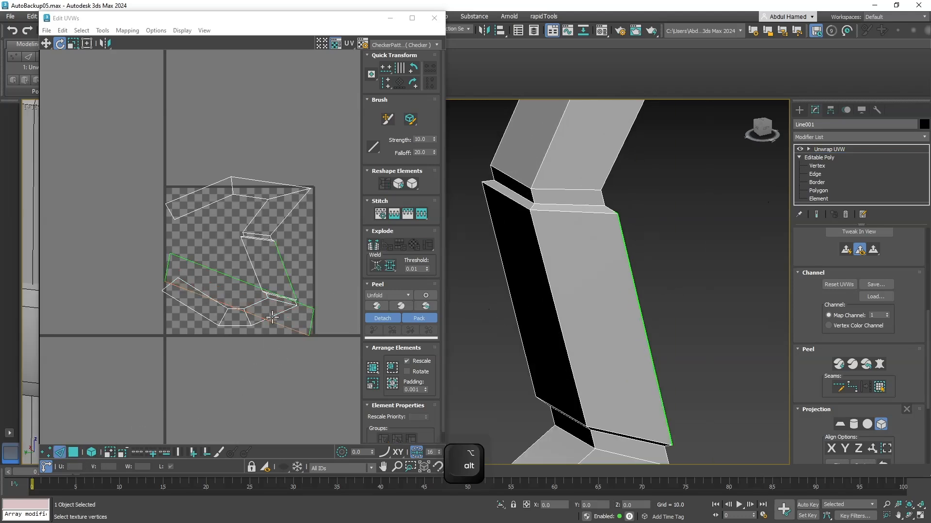
pyautogui.click(559, 204)
pyautogui.keyDown('alt'); pyautogui.moveTo(558, 204); pyautogui.dragTo(492, 206, button='middle'); pyautogui.keyUp('alt')
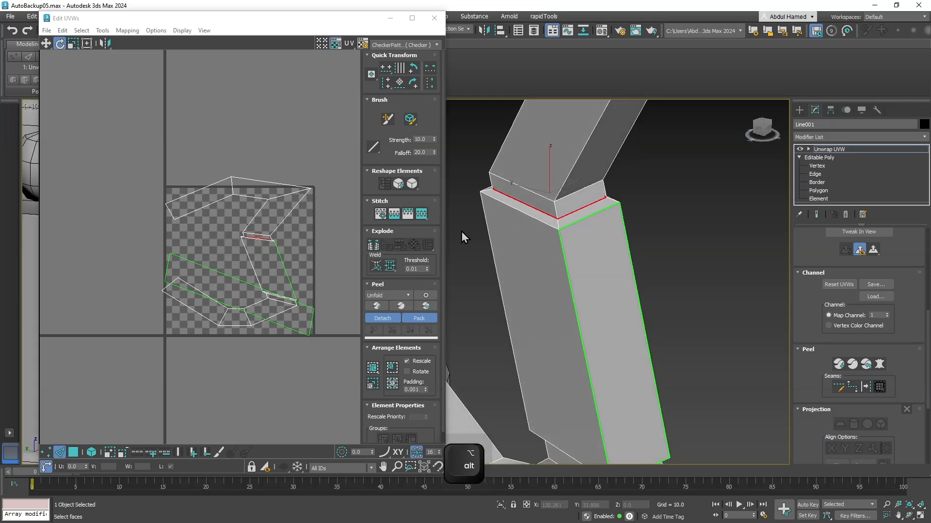
# Step: Break the UVs along the edge loop at the lower joint of the handle's middle segment and clear the selection
pyautogui.keyDown('alt'); pyautogui.moveTo(515, 270); pyautogui.dragTo(603, 312, button='middle'); pyautogui.keyUp('alt')
pyautogui.click(602, 322)
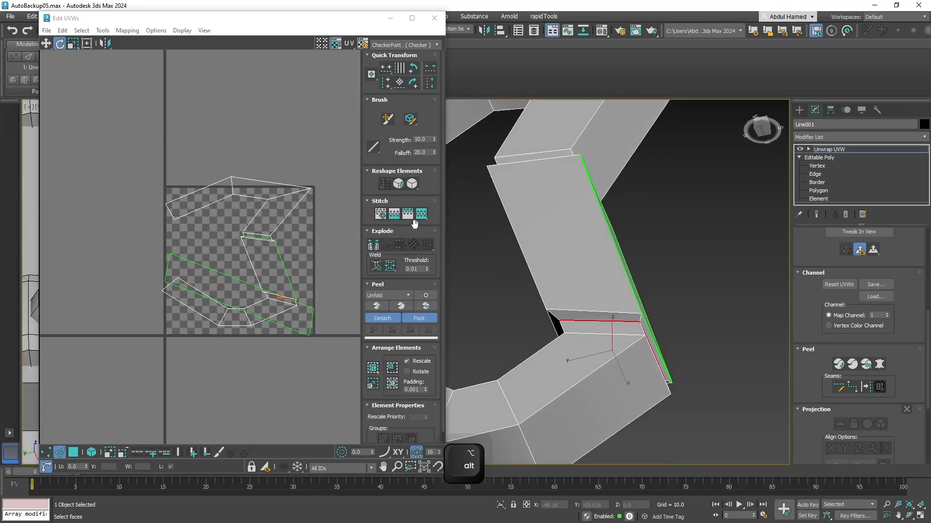
pyautogui.click(283, 268)
pyautogui.press('alt')
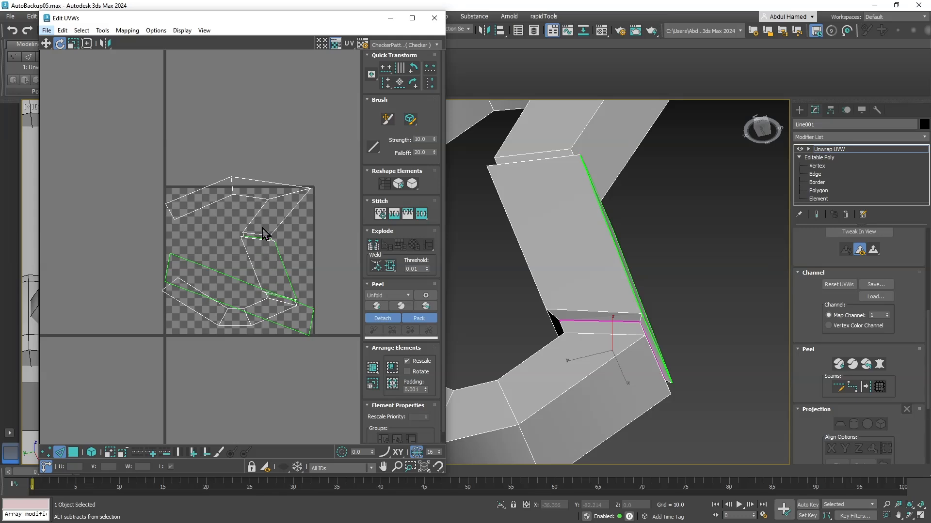
pyautogui.click(332, 374)
pyautogui.moveTo(291, 277); pyautogui.dragTo(266, 294, button='middle')
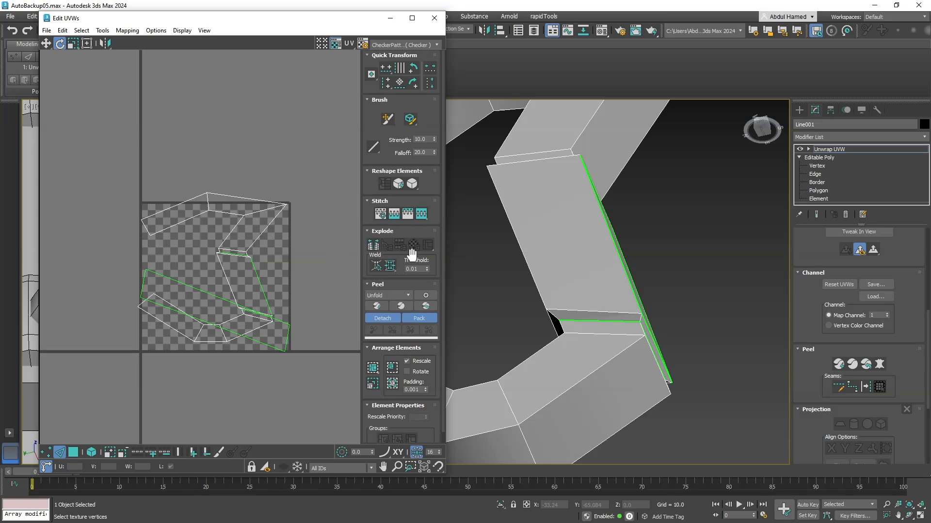
# Step: Try Relax Until Flat on the handle's UVs, inspect the shrunken shells, and undo it
pyautogui.click(399, 184)
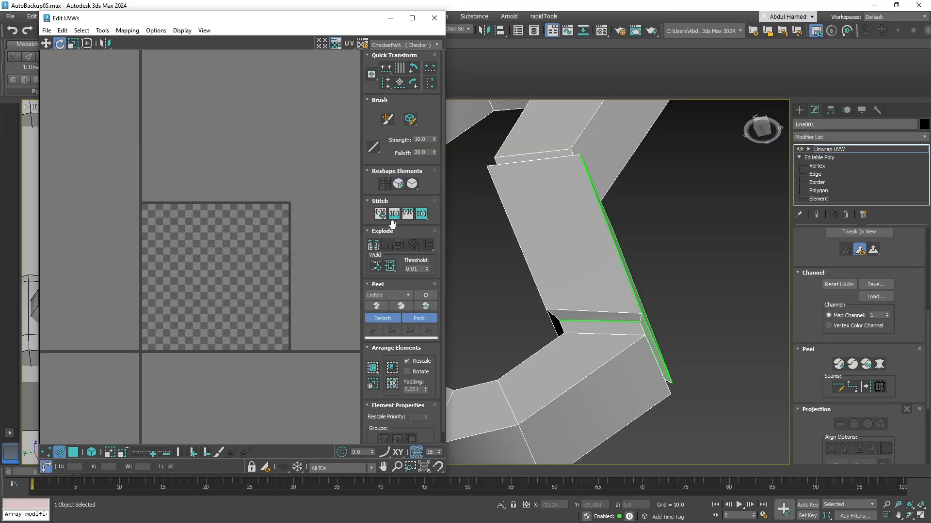
pyautogui.scroll(5, 291, 271)
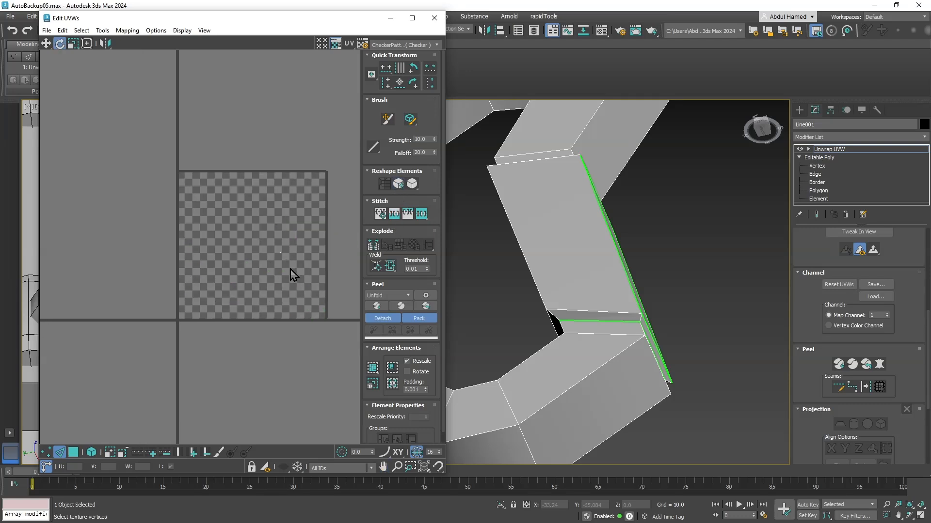
pyautogui.scroll(8, 289, 271)
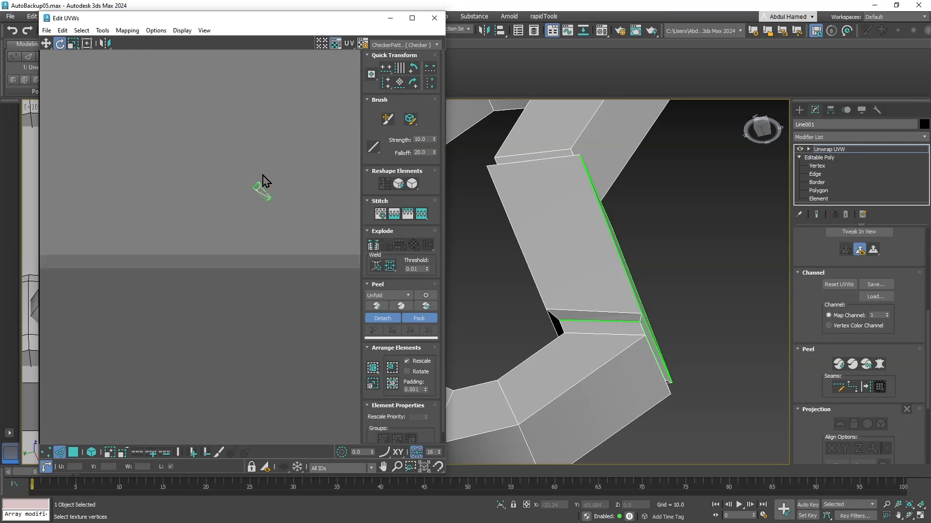
pyautogui.scroll(-8, 279, 251)
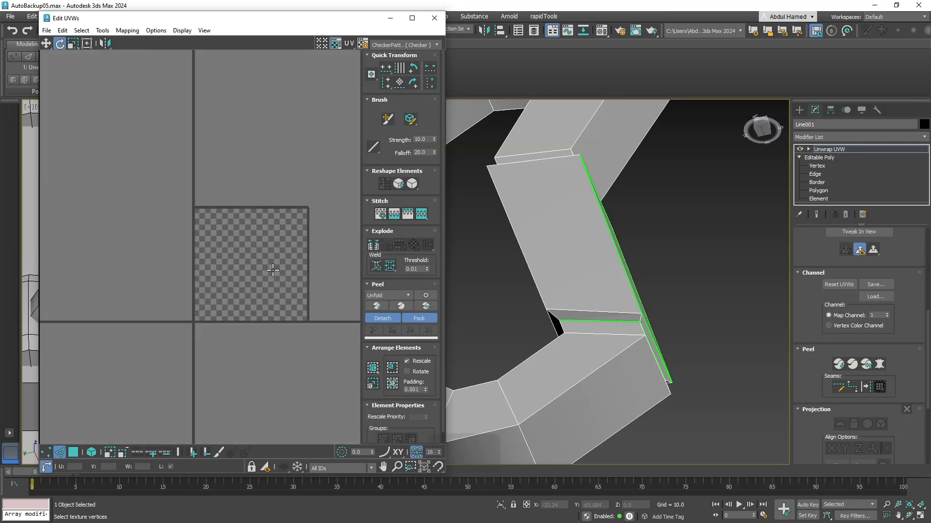
pyautogui.press('ctrl')
pyautogui.hotkey('ctrl', 'z')
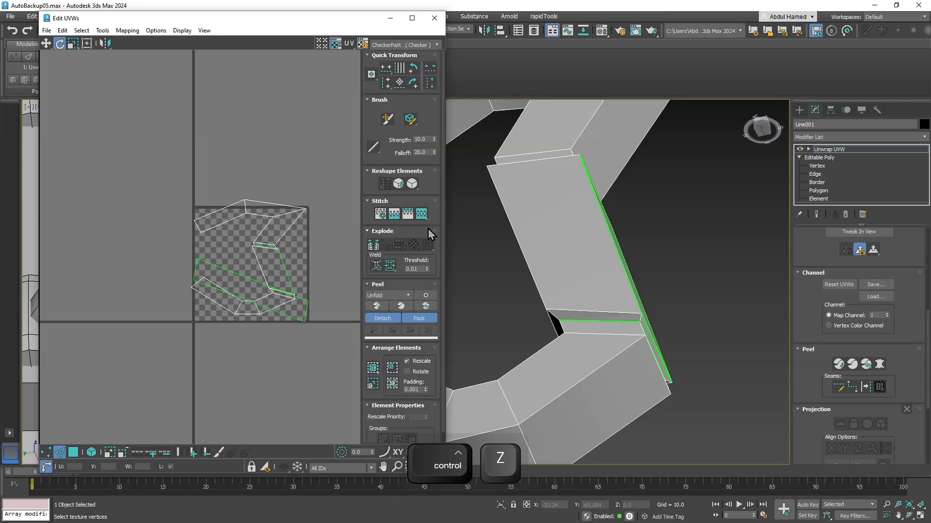
# Step: Try the custom Relax on the handle's UVs several times and undo every application
pyautogui.moveTo(424, 219); pyautogui.dragTo(414, 150)
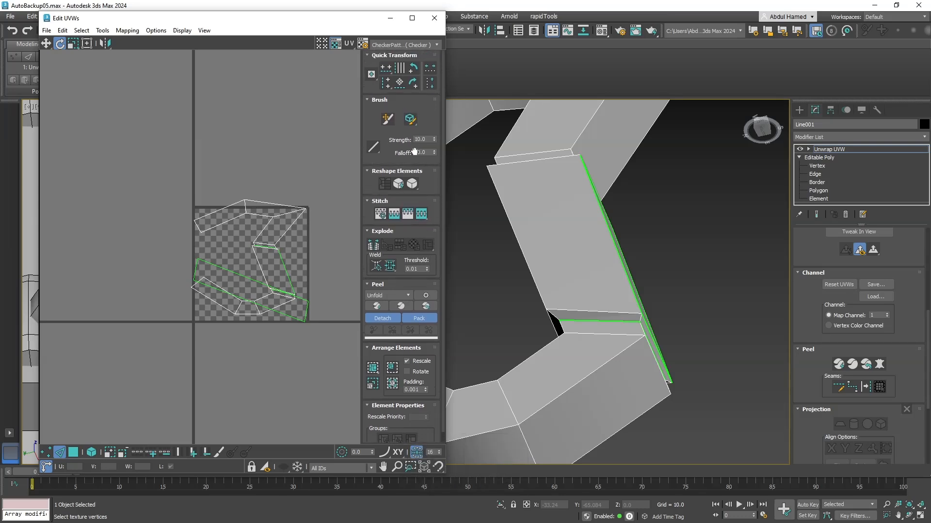
pyautogui.click(412, 185)
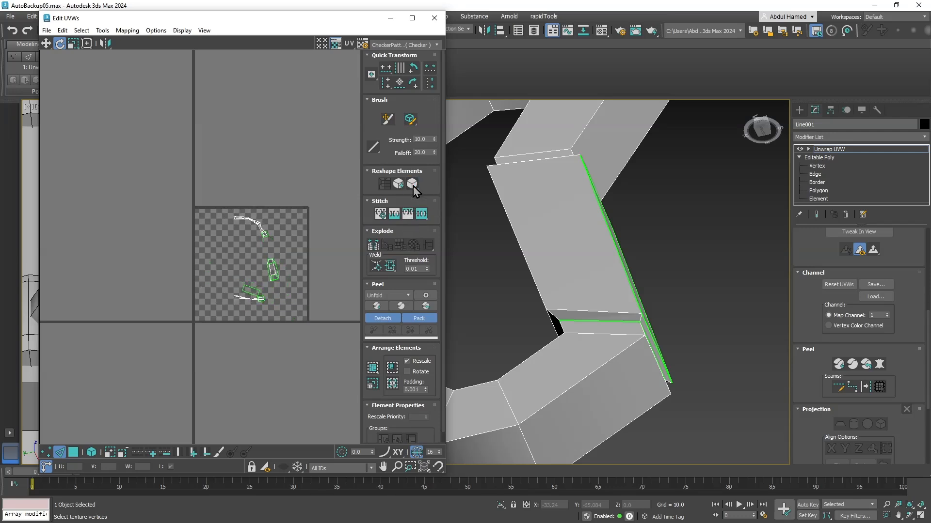
pyautogui.scroll(10, 267, 273)
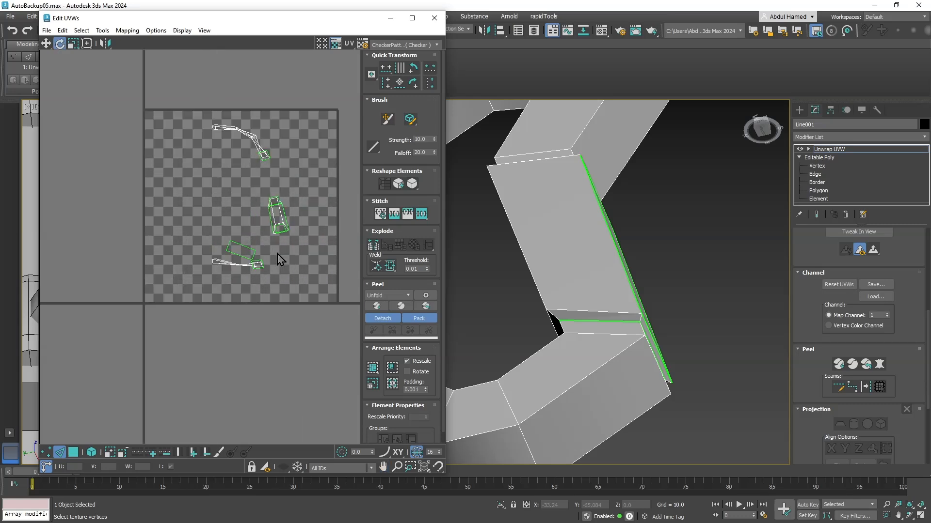
pyautogui.scroll(-5, 285, 273)
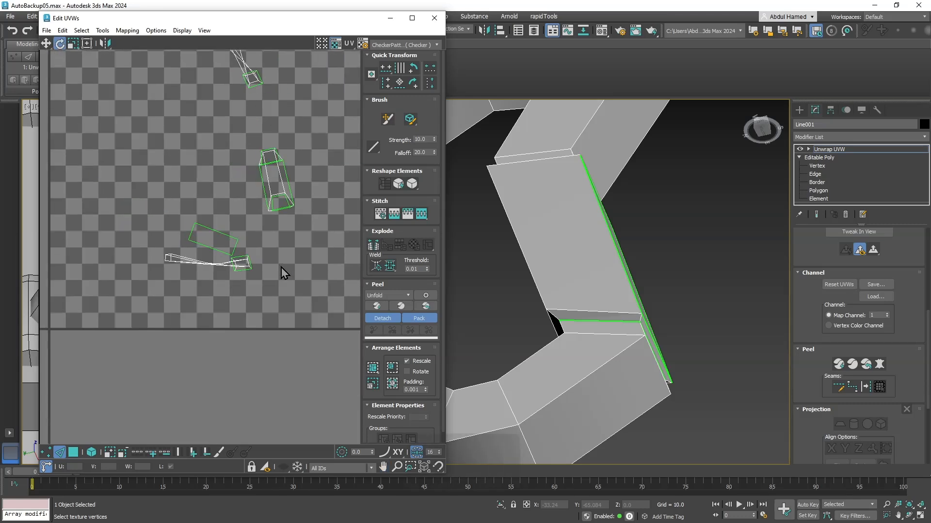
pyautogui.hotkey('ctrl', 'z')
pyautogui.hotkey('ctrl', 'z')
pyautogui.hotkey('ctrl', 'z')
pyautogui.hotkey('ctrl', 'z')
pyautogui.hotkey('ctrl', 'z')
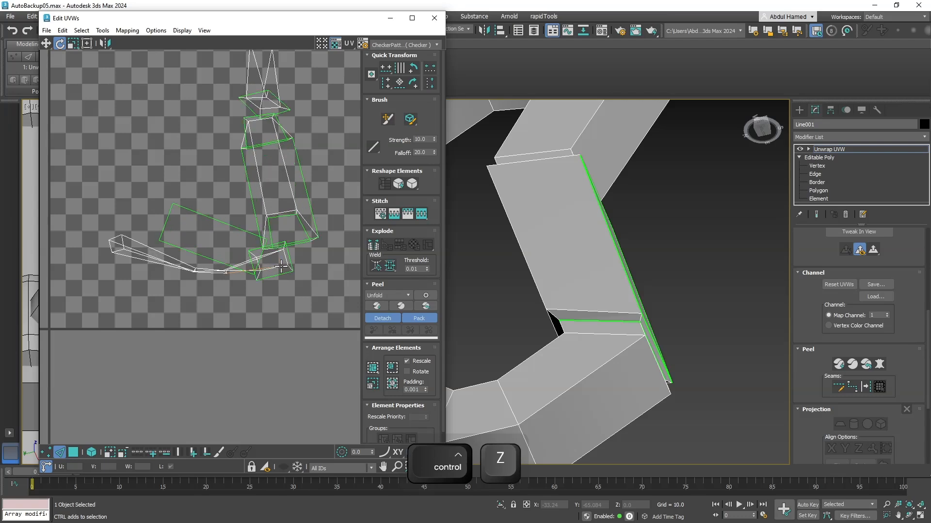
pyautogui.hotkey('ctrl', 'z')
pyautogui.hotkey('ctrl', 'z')
pyautogui.hotkey('ctrl', 'z')
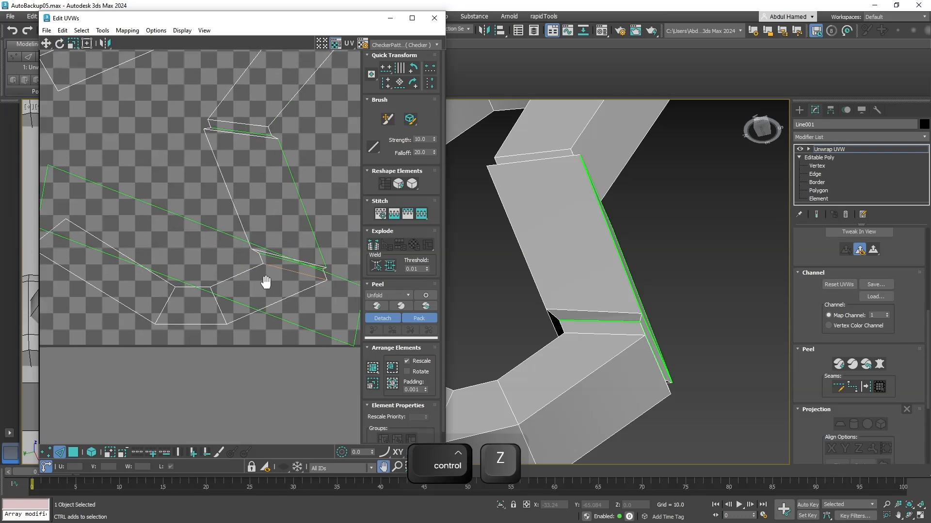
# Step: Apply Quick Peel to the handle and break its UVs along the long inner edge loop on one side
pyautogui.click(843, 366)
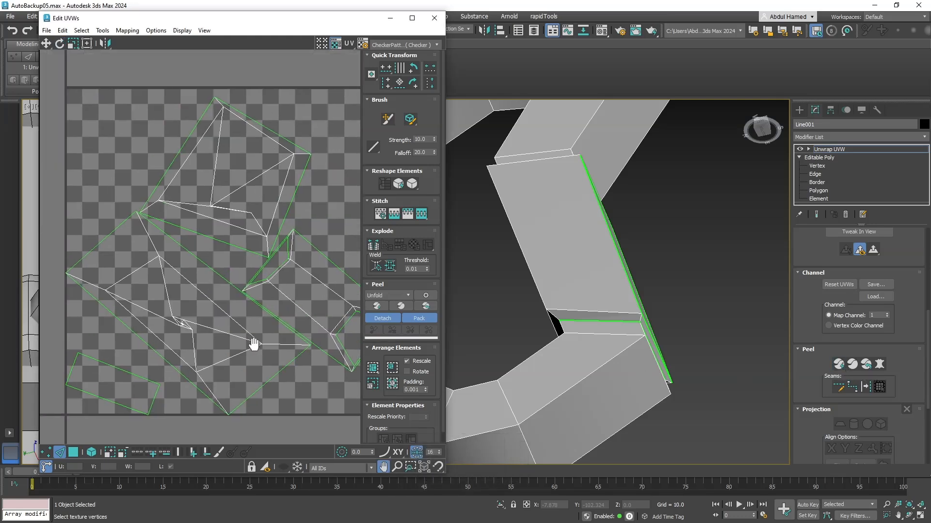
pyautogui.keyDown('alt'); pyautogui.moveTo(571, 283); pyautogui.dragTo(551, 342, button='middle'); pyautogui.keyUp('alt')
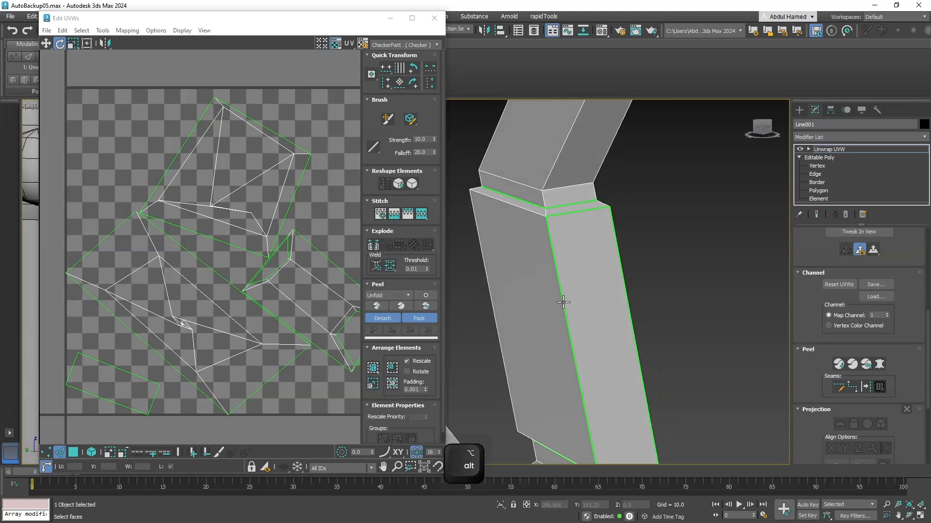
pyautogui.keyDown('alt'); pyautogui.moveTo(562, 302); pyautogui.dragTo(552, 132, button='middle'); pyautogui.keyUp('alt')
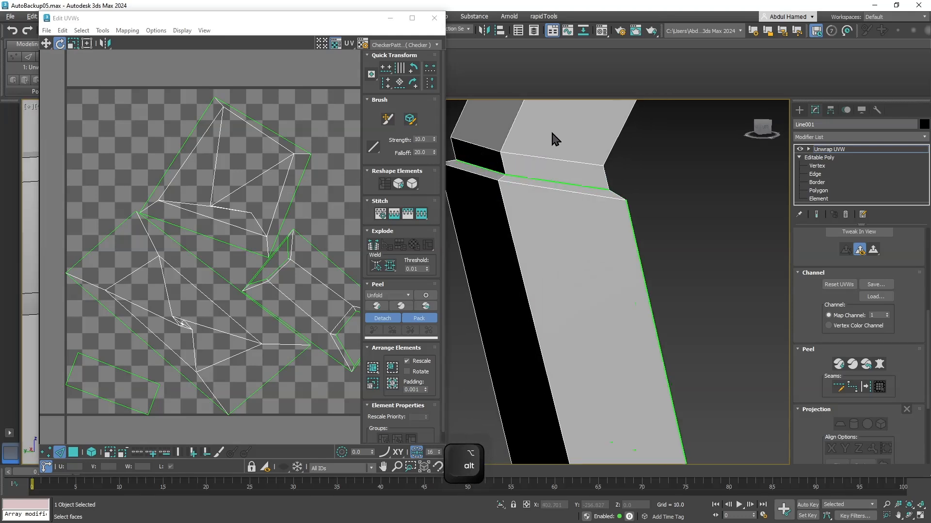
pyautogui.click(510, 128)
pyautogui.doubleClick(505, 139)
pyautogui.scroll(-4, 541, 282)
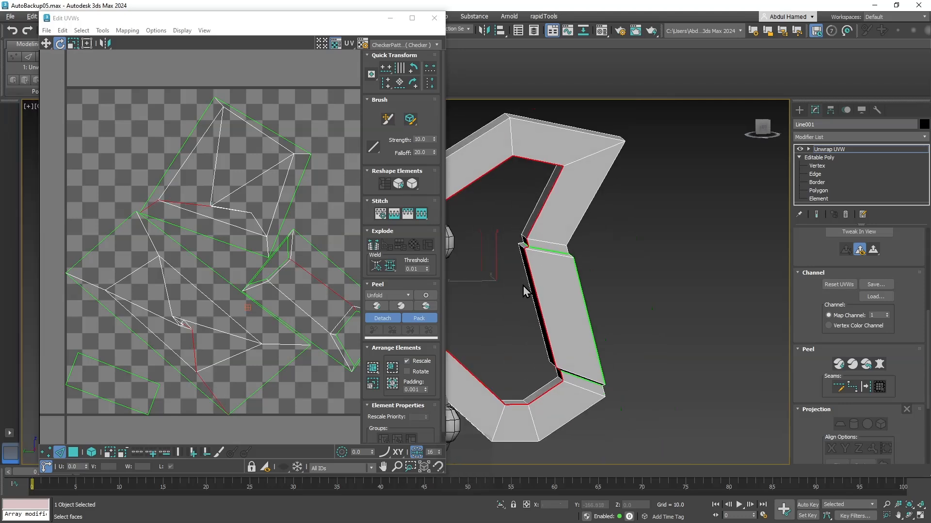
pyautogui.keyDown('alt'); pyautogui.moveTo(530, 291); pyautogui.dragTo(545, 257, button='middle'); pyautogui.keyUp('alt')
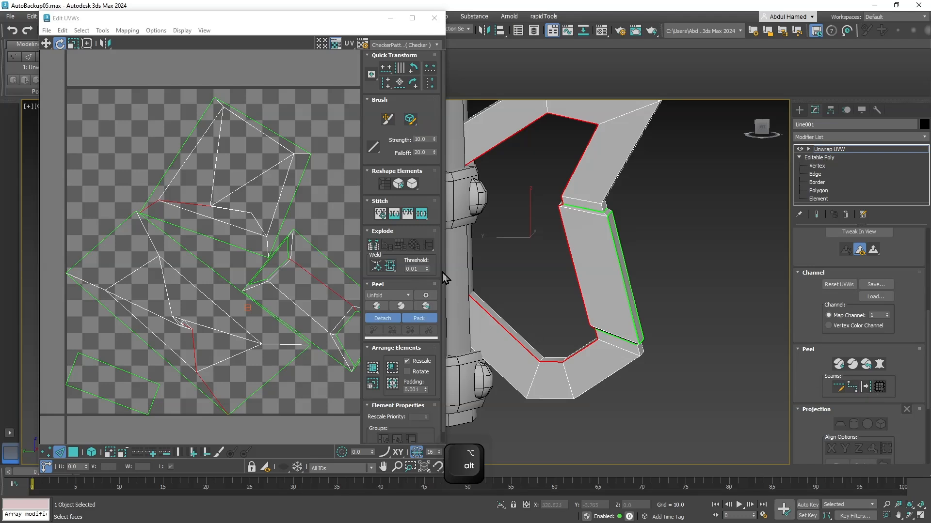
pyautogui.click(373, 245)
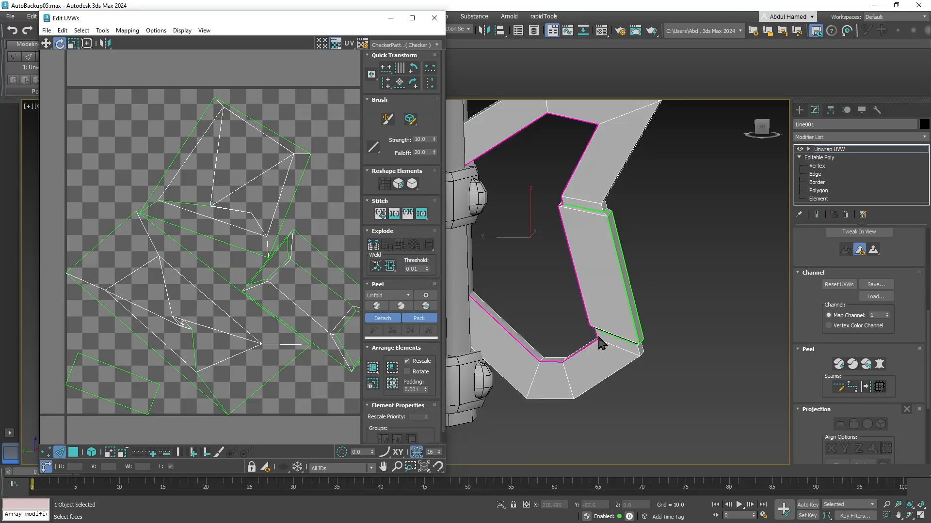
# Step: Select all of the handle's UV edges, apply Quick Peel again, and clear the selection
pyautogui.hotkey('ctrl', 'a')
pyautogui.click(839, 364)
pyautogui.click(261, 267)
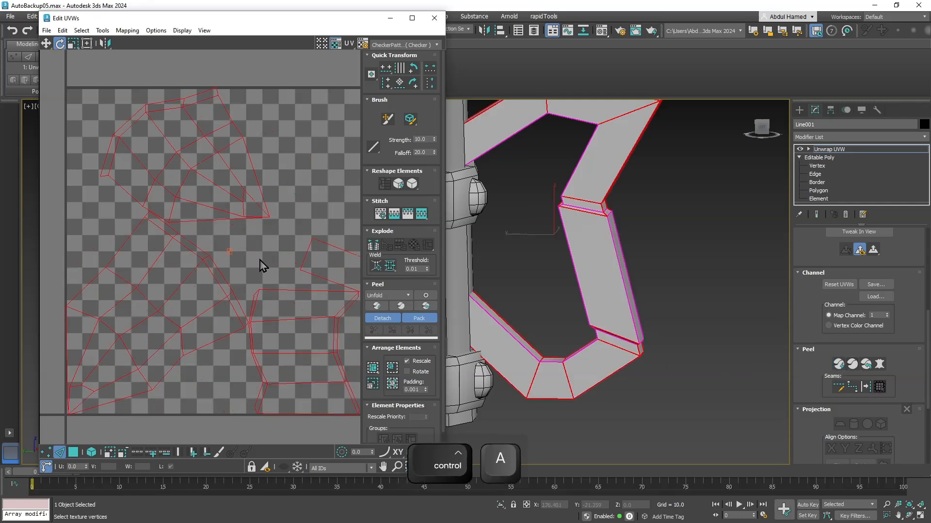
pyautogui.moveTo(277, 302); pyautogui.dragTo(285, 260, button='middle')
pyautogui.scroll(-3, 231, 319)
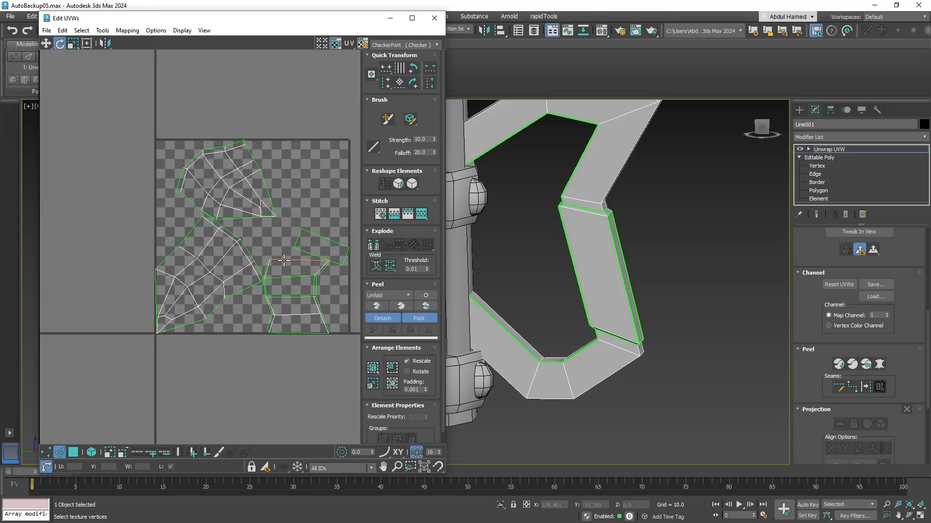
# Step: Hide all unselected objects so only the handle remains, and turn the view towards its open ends
pyautogui.moveTo(559, 269); pyautogui.dragTo(630, 263, button='middle')
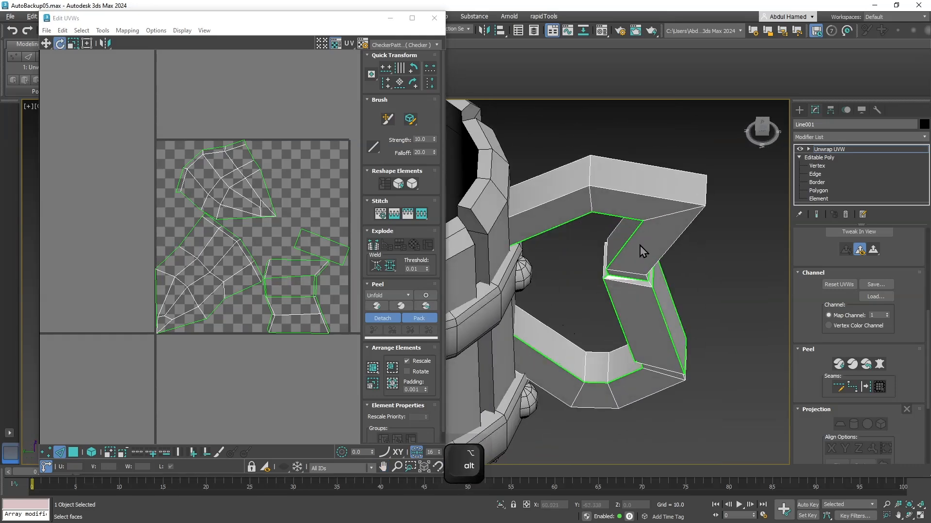
pyautogui.rightClick(643, 220)
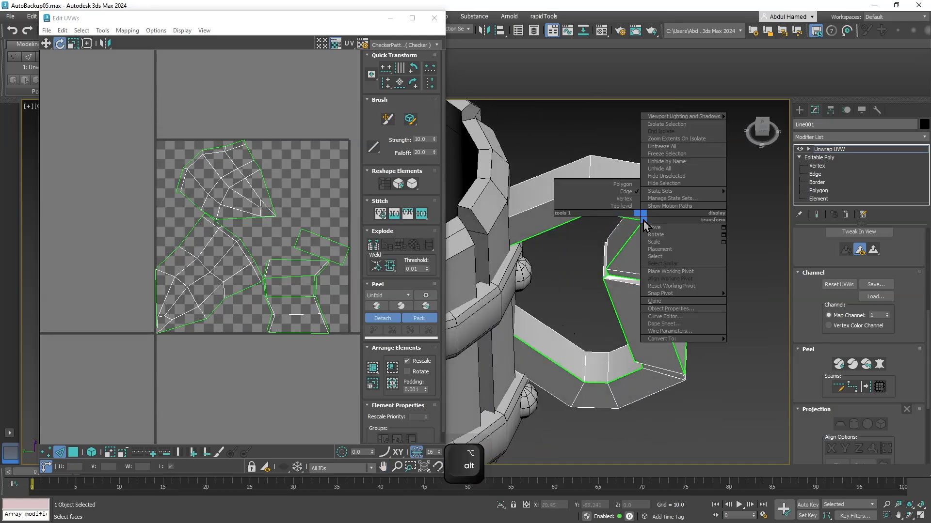
pyautogui.click(669, 177)
pyautogui.keyDown('alt'); pyautogui.moveTo(536, 260); pyautogui.dragTo(748, 199, button='middle'); pyautogui.keyUp('alt')
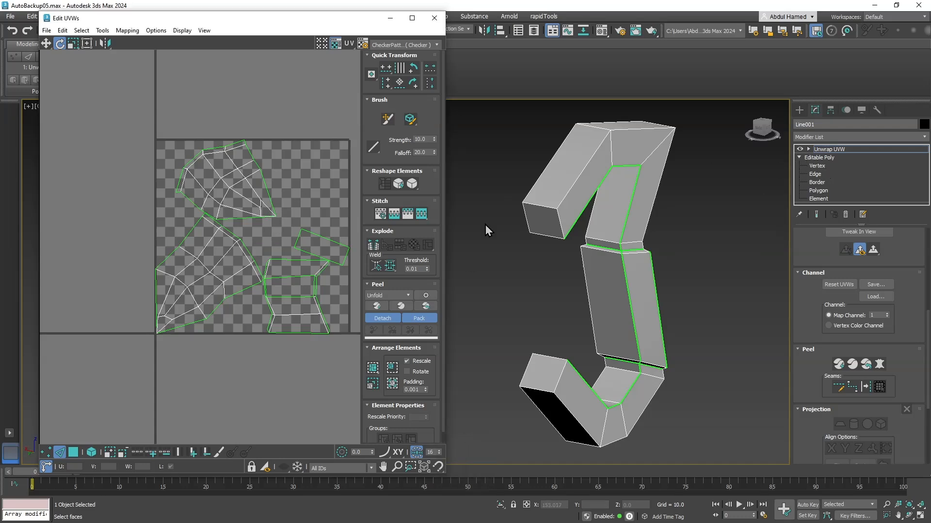
# Step: Select the handle's two end-cap polygons in the UV editor and move them down, detached from their shells
pyautogui.click(91, 452)
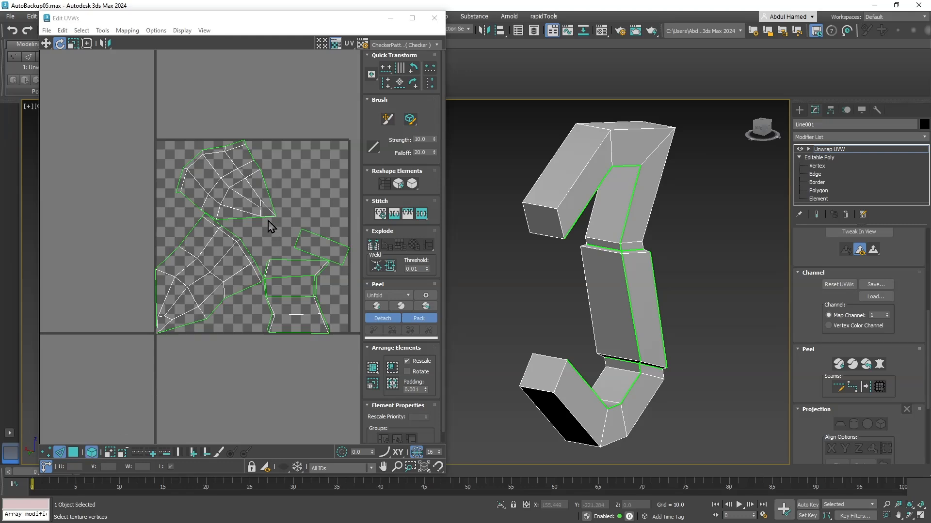
pyautogui.click(77, 452)
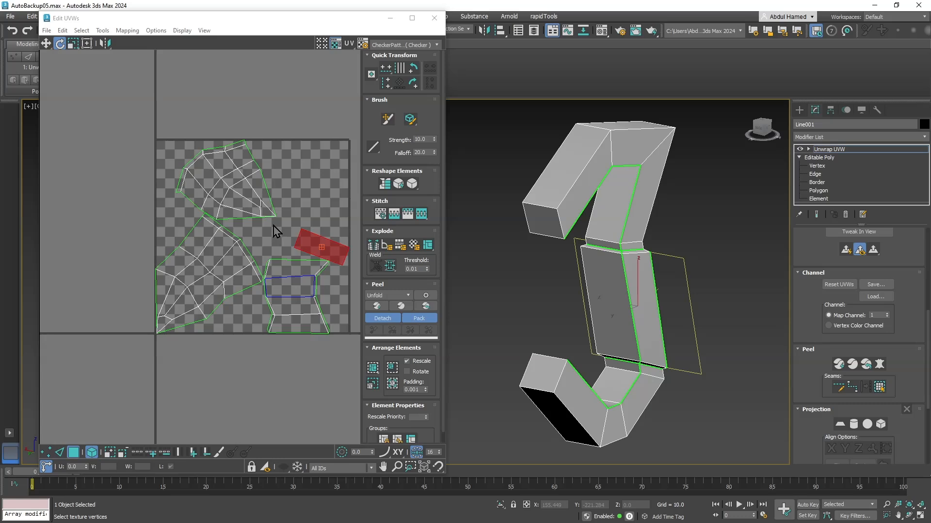
pyautogui.click(266, 208)
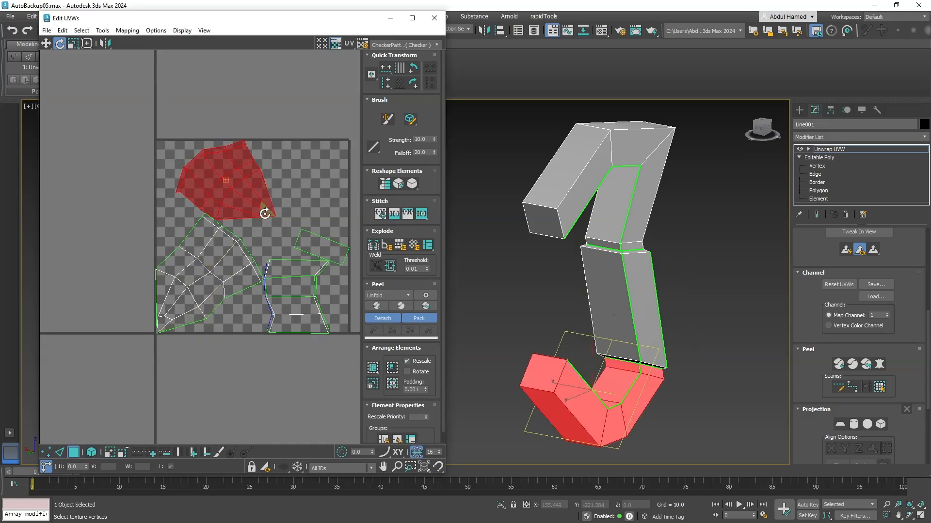
pyautogui.click(265, 212)
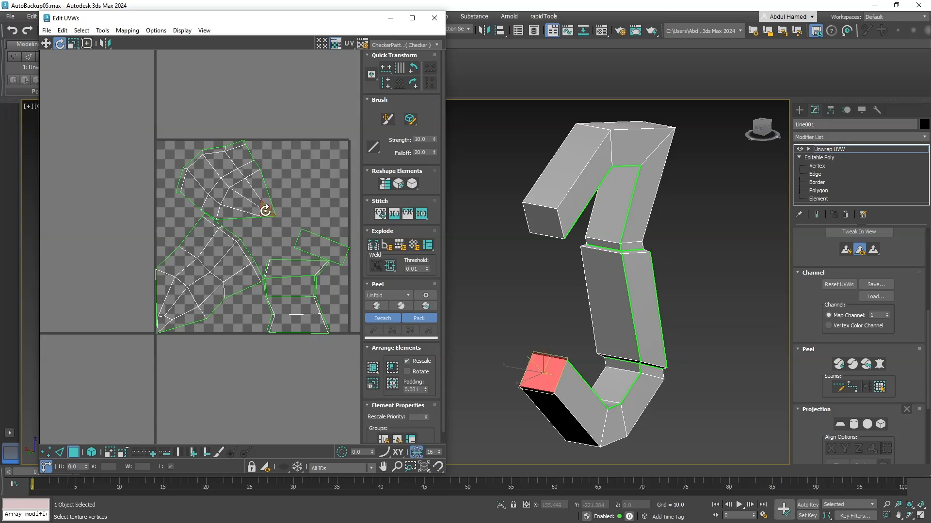
pyautogui.keyDown('ctrl'); pyautogui.click(165, 322); pyautogui.keyUp('ctrl')
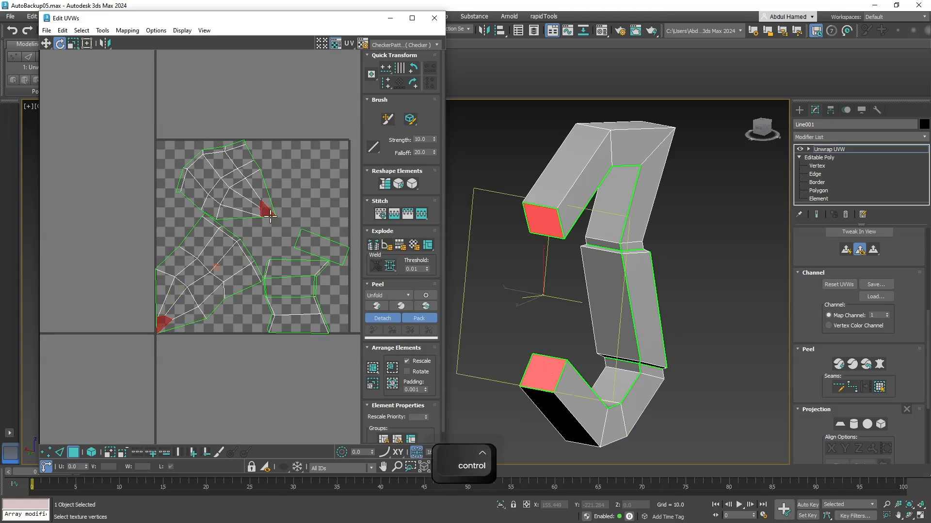
pyautogui.press('w')
pyautogui.moveTo(266, 212); pyautogui.dragTo(252, 315)
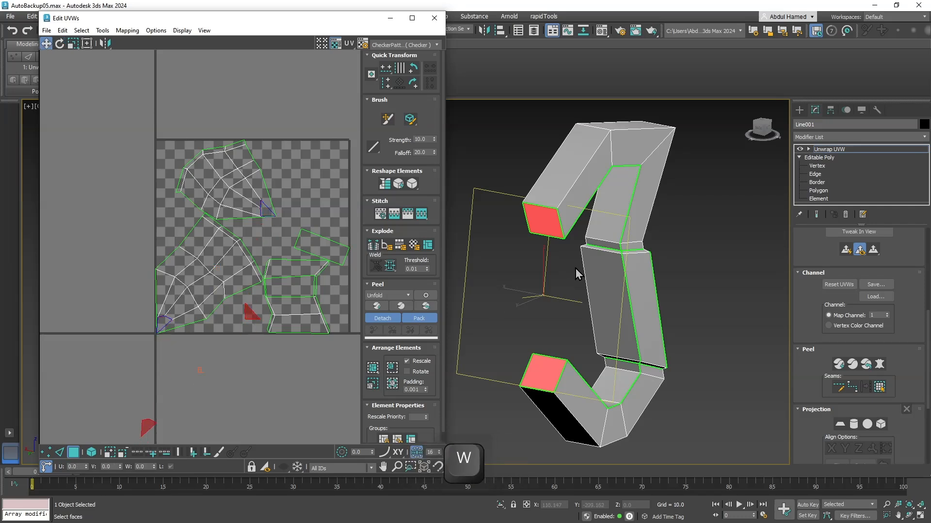
pyautogui.rightClick(758, 183)
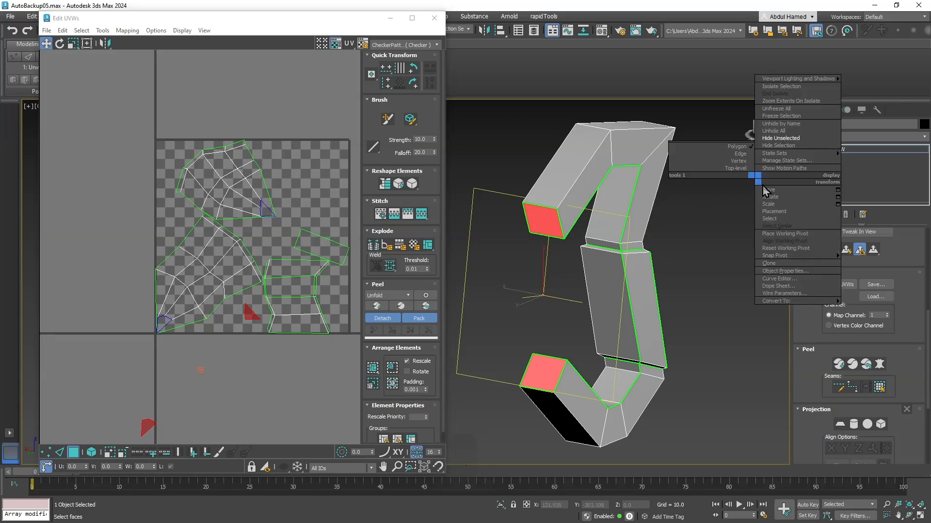
# Step: Add an Edit Poly modifier to the handle and delete the two selected end-cap polygons
pyautogui.click(817, 138)
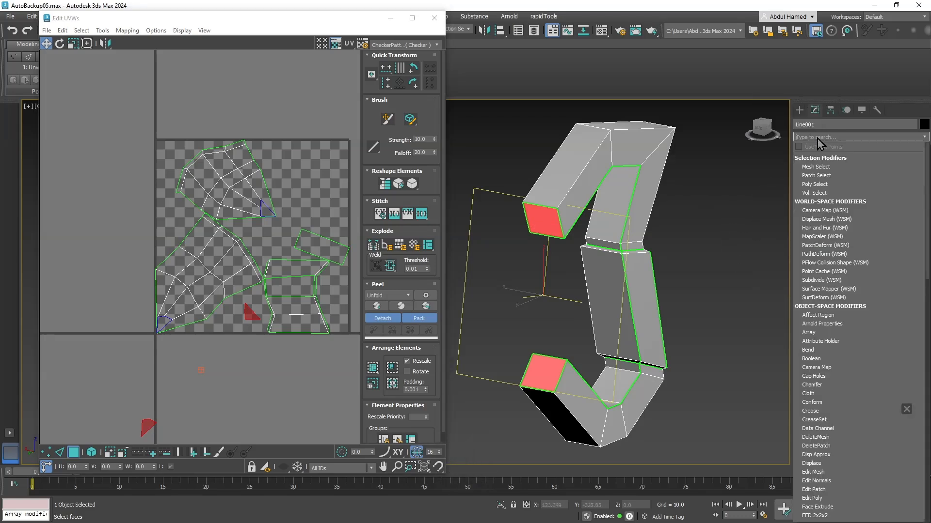
pyautogui.write('edit')
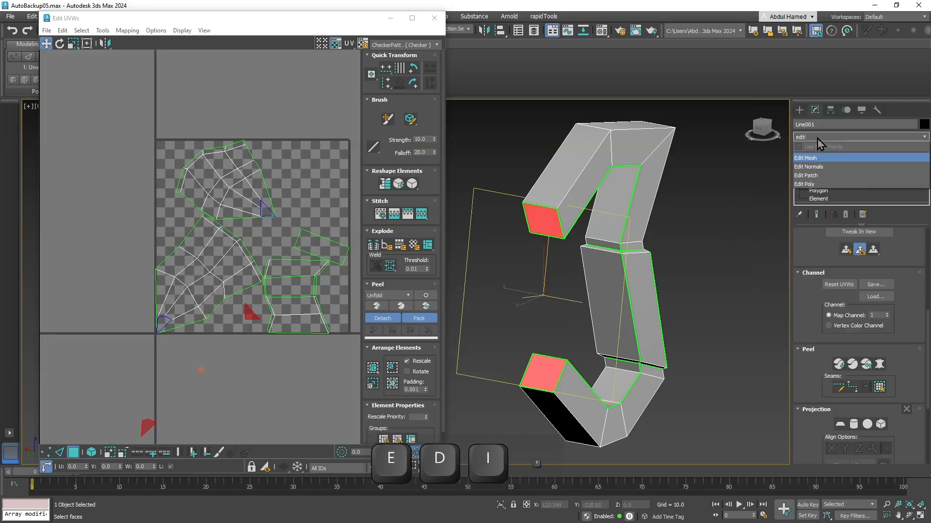
pyautogui.click(813, 184)
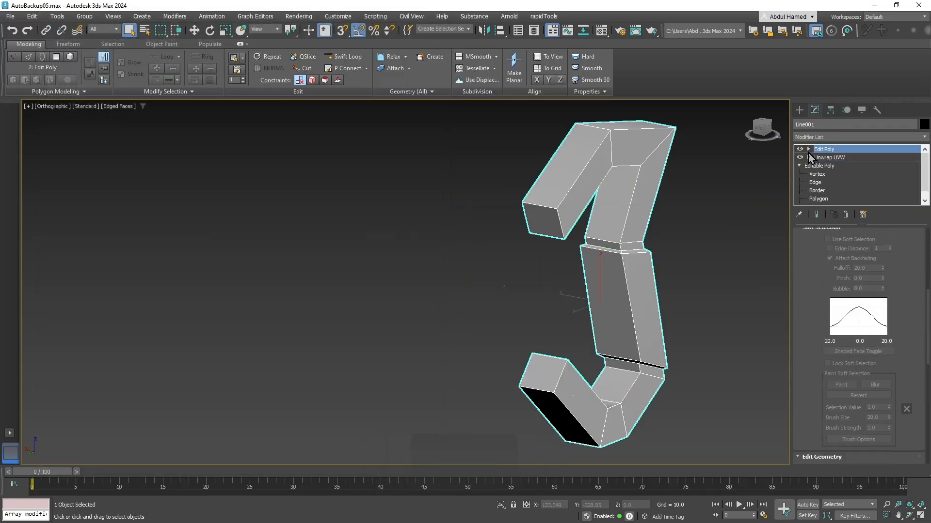
pyautogui.click(828, 183)
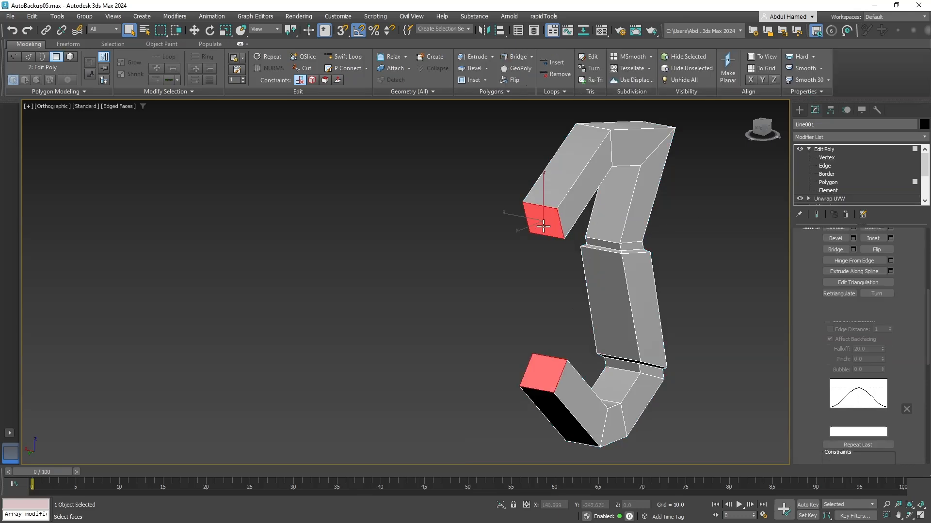
pyautogui.press('Delete')
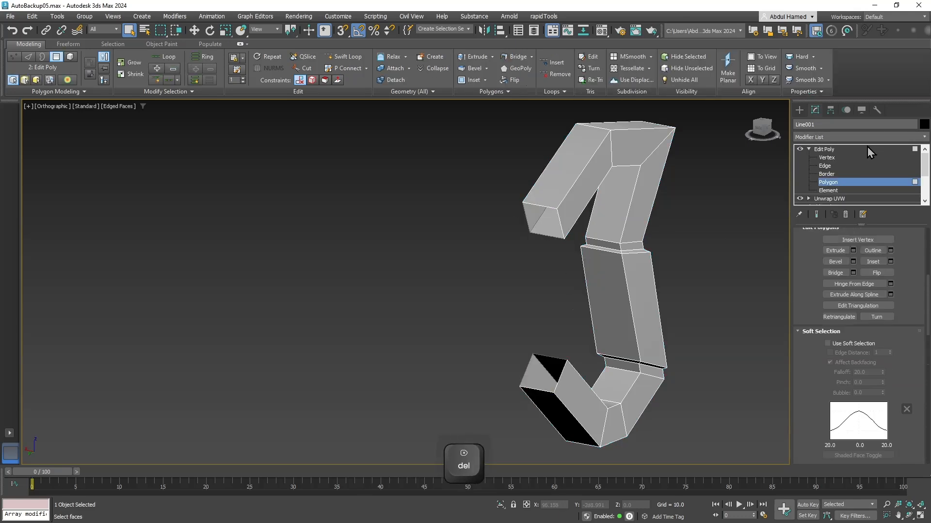
# Step: Leave polygon editing and add a new Unwrap UVW modifier on top of the handle's stack
pyautogui.click(867, 147)
pyautogui.click(866, 137)
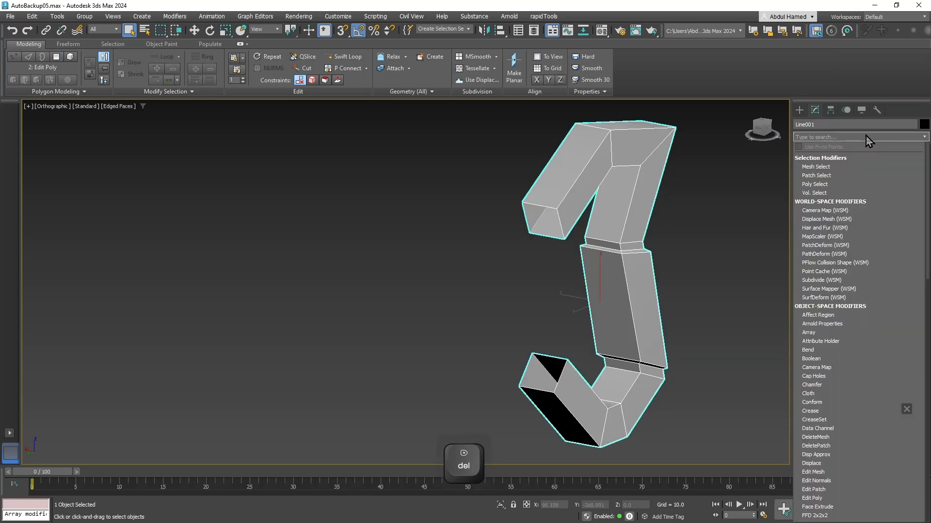
pyautogui.write('edit')
pyautogui.press('BackSpace')
pyautogui.press('BackSpace')
pyautogui.press('BackSpace')
pyautogui.press('BackSpace')
pyautogui.write('unw')
pyautogui.press('Return')
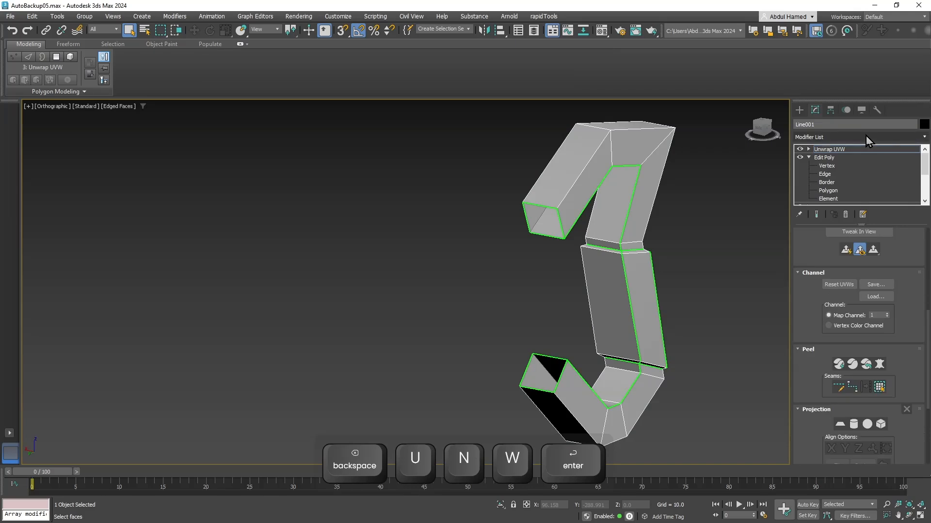
# Step: Open the UV editor for the new Unwrap UVW modifier at vertex level and inspect the handle's shells
pyautogui.click(808, 149)
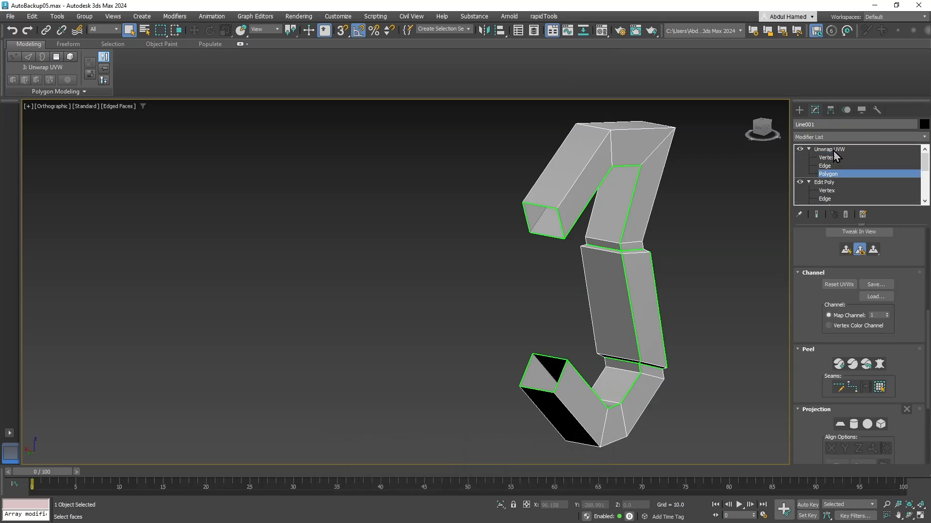
pyautogui.click(833, 151)
pyautogui.scroll(-5, 914, 339)
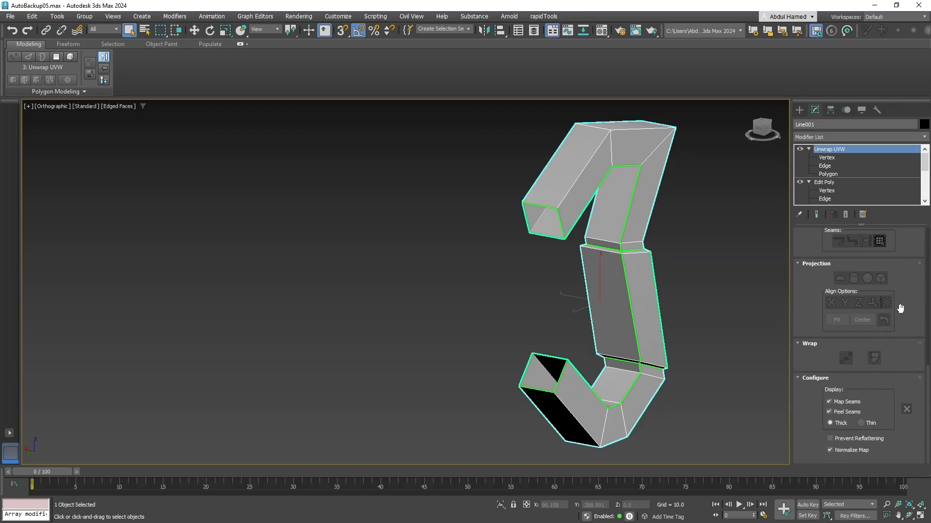
pyautogui.scroll(5, 907, 250)
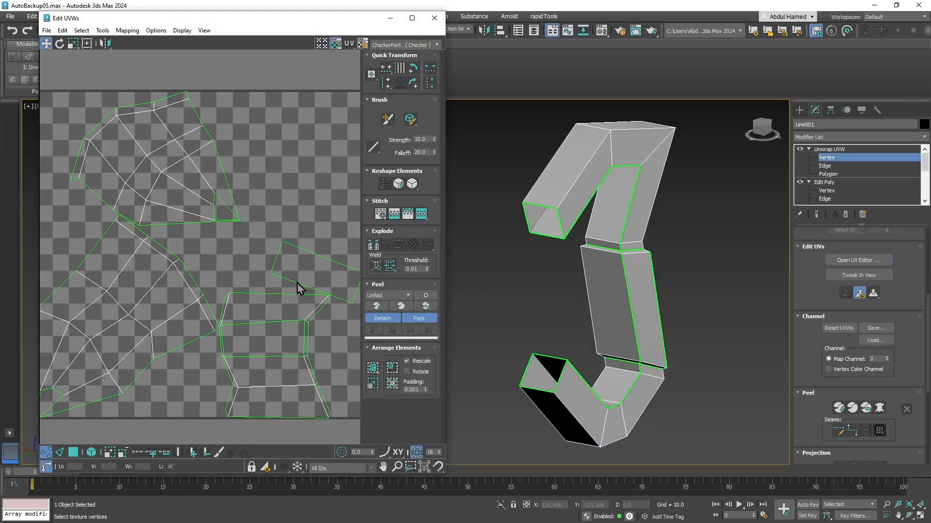
pyautogui.scroll(-3, 244, 254)
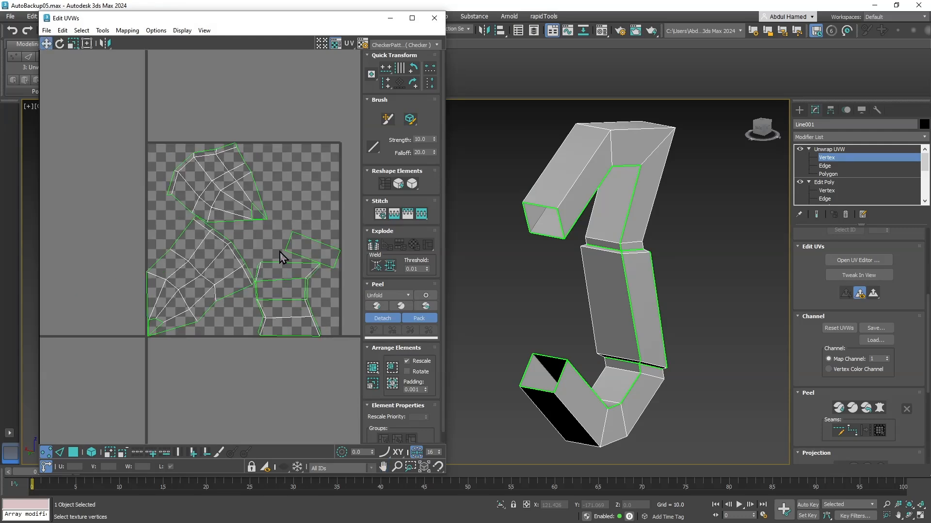
pyautogui.scroll(5, 153, 345)
pyautogui.scroll(-5, 154, 345)
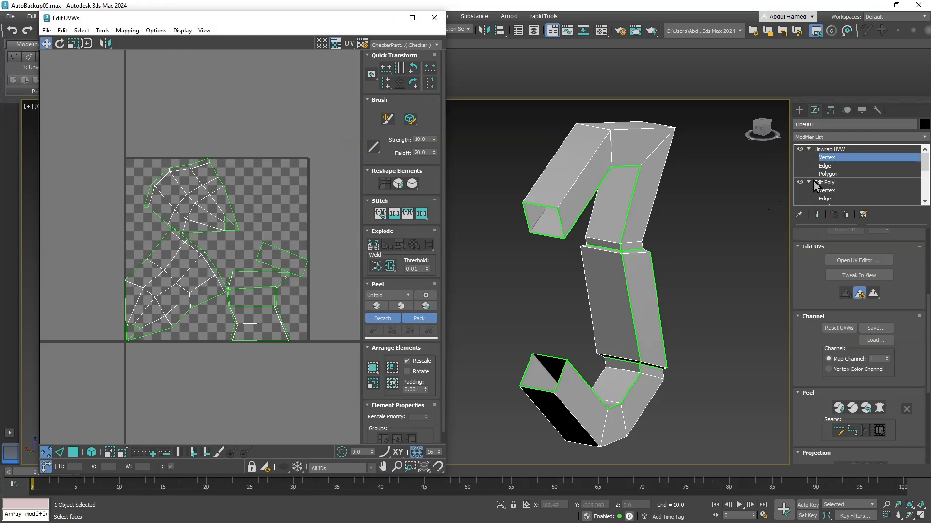
# Step: In edge mode, select the middle section's long seam edge that the detached rectangular UV shell shares with its neighbour
pyautogui.click(826, 168)
pyautogui.click(262, 273)
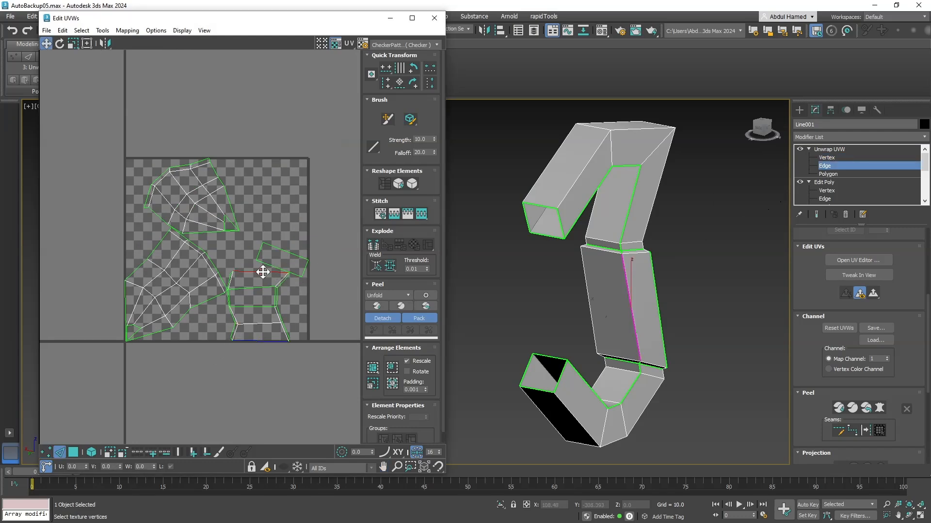
pyautogui.hotkey('ctrl', 'b')
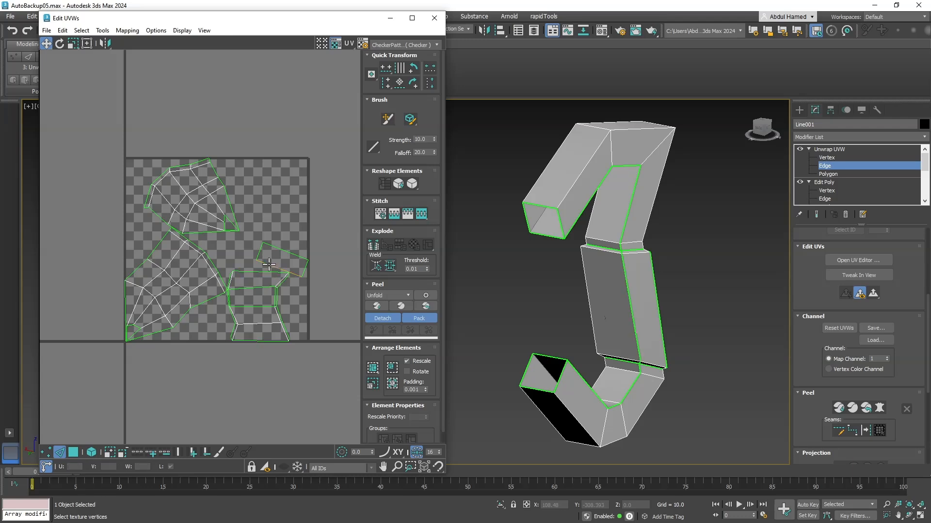
pyautogui.keyDown('alt'); pyautogui.moveTo(693, 345); pyautogui.dragTo(648, 343, button='middle'); pyautogui.keyUp('alt')
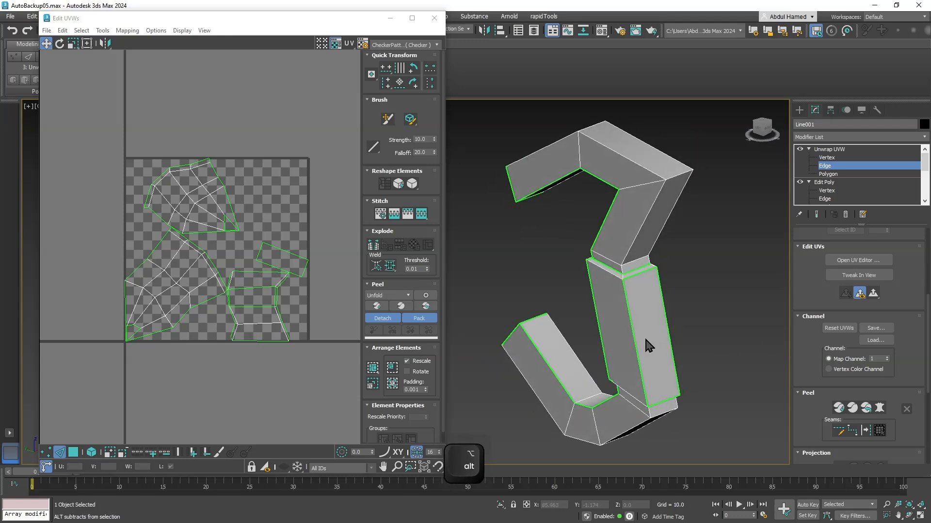
pyautogui.click(634, 336)
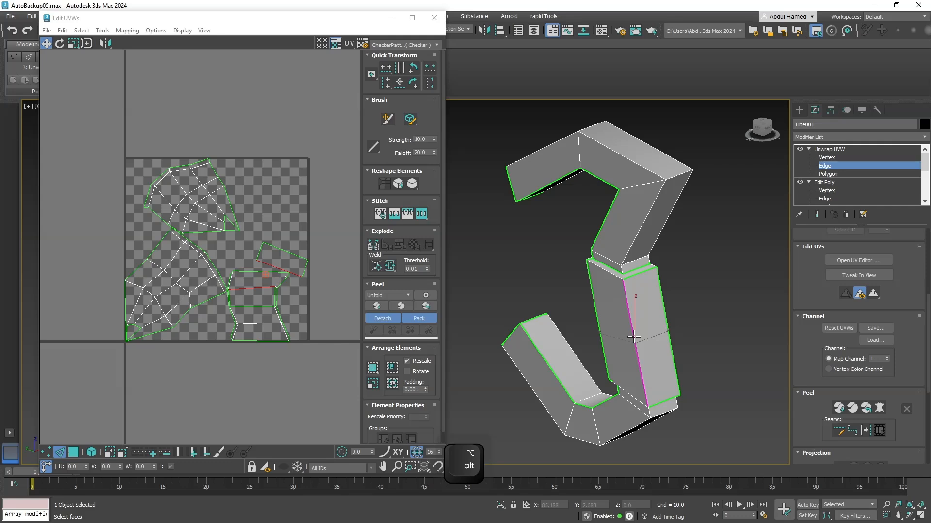
pyautogui.click(666, 321)
pyautogui.click(264, 293)
pyautogui.click(256, 289)
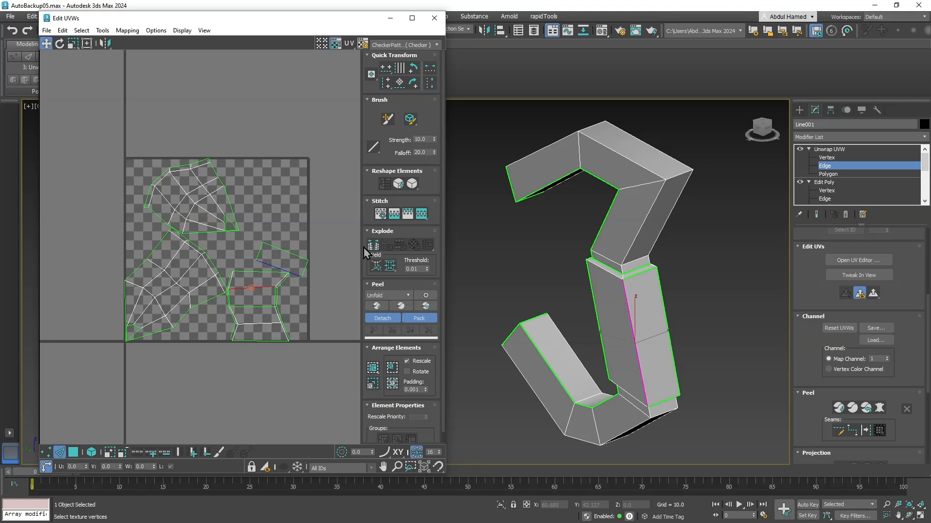
# Step: Try the different Stitch modes on the selected seam, undoing distorted attempts, until the rectangular piece is joined to its neighbouring shell
pyautogui.click(408, 215)
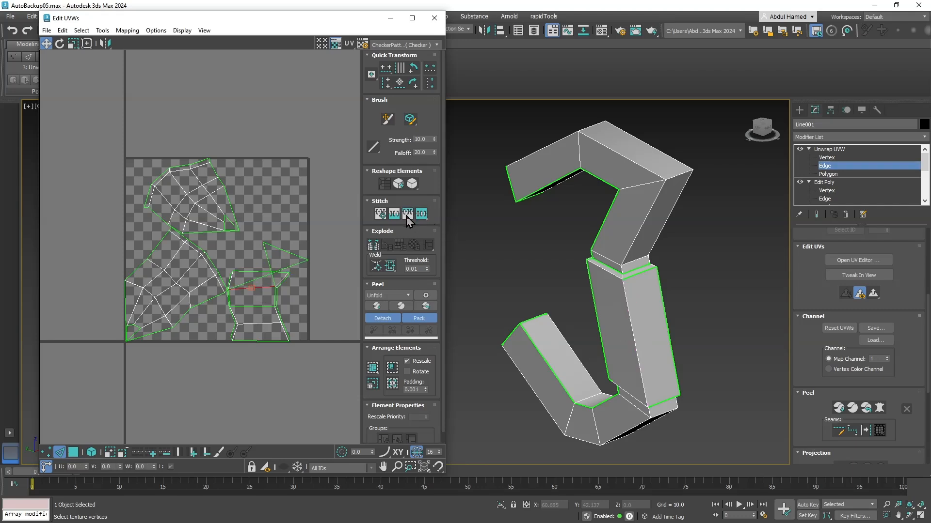
pyautogui.hotkey('ctrl', 'z')
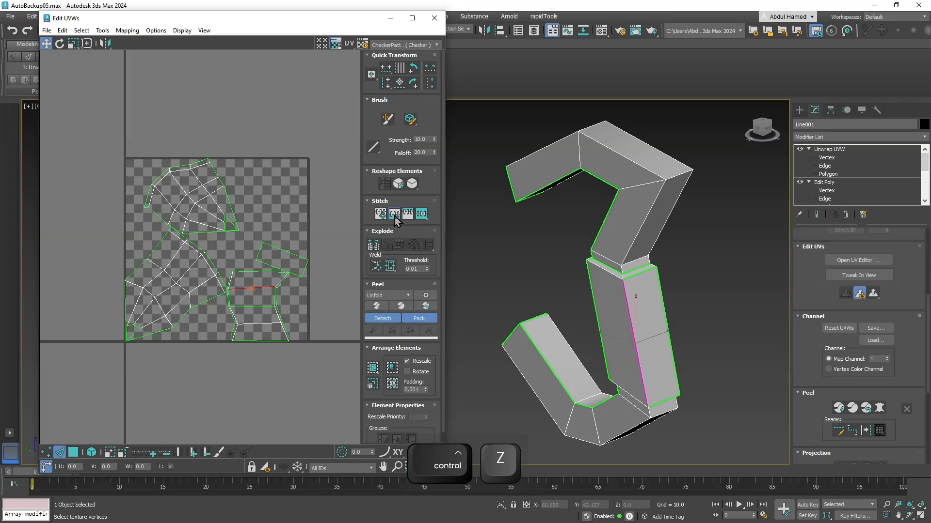
pyautogui.hotkey('ctrl', 'z')
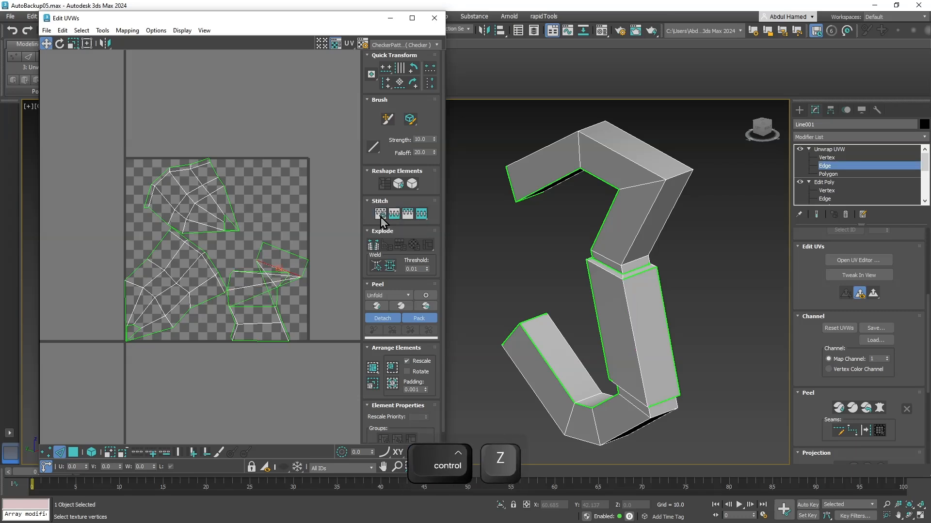
pyautogui.hotkey('ctrl', 'z')
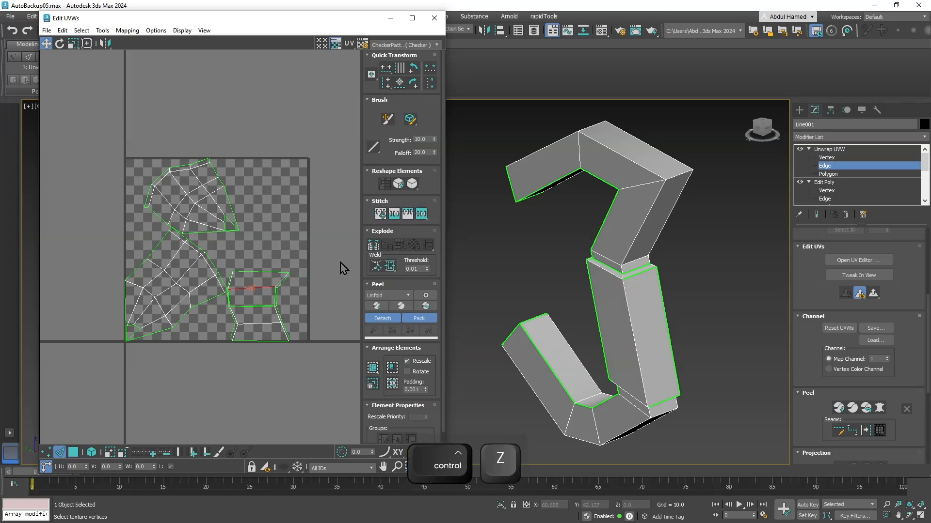
# Step: Select the open horizontal seam inside the middle section's UV shell and stitch its two sides together
pyautogui.scroll(8, 298, 294)
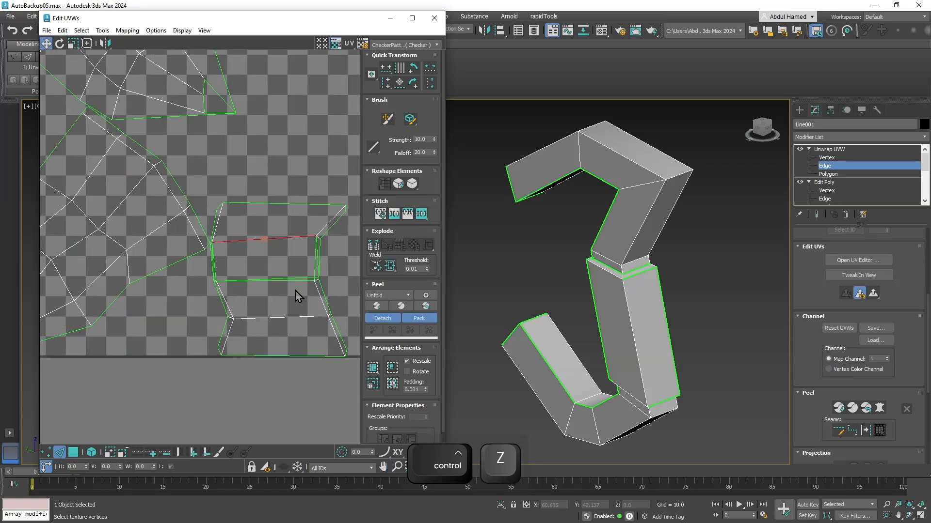
pyautogui.click(286, 275)
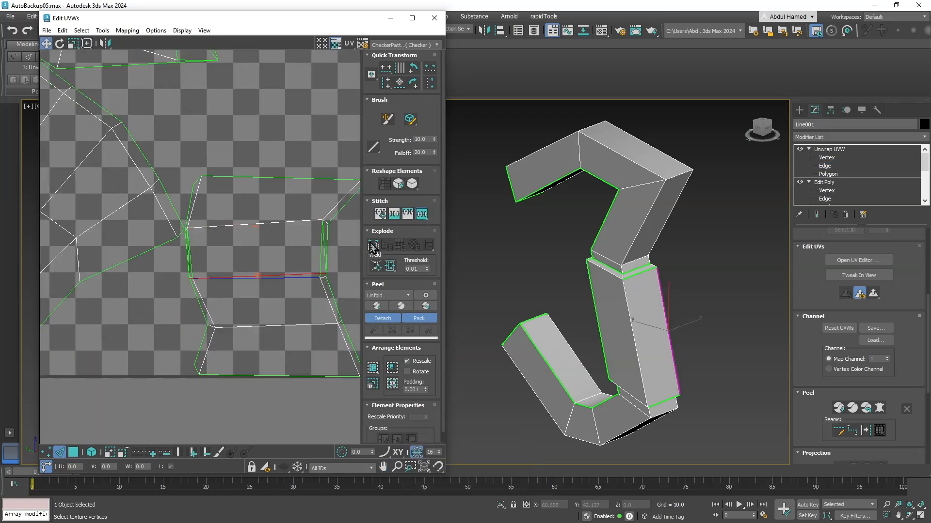
pyautogui.scroll(-10, 216, 322)
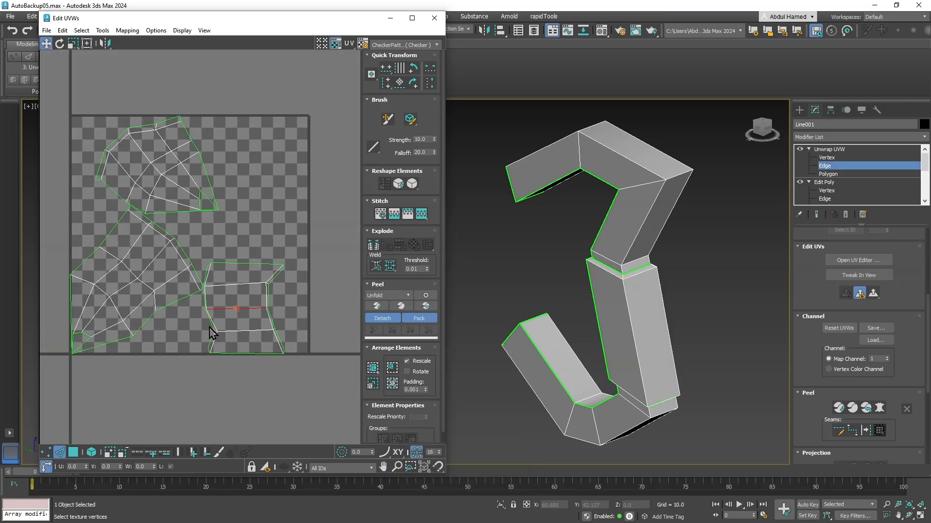
# Step: Relax all of the handle's UV shells and preview them with UV_Checker.png before switching the display to CheckerPattern
pyautogui.hotkey('ctrl', 'a')
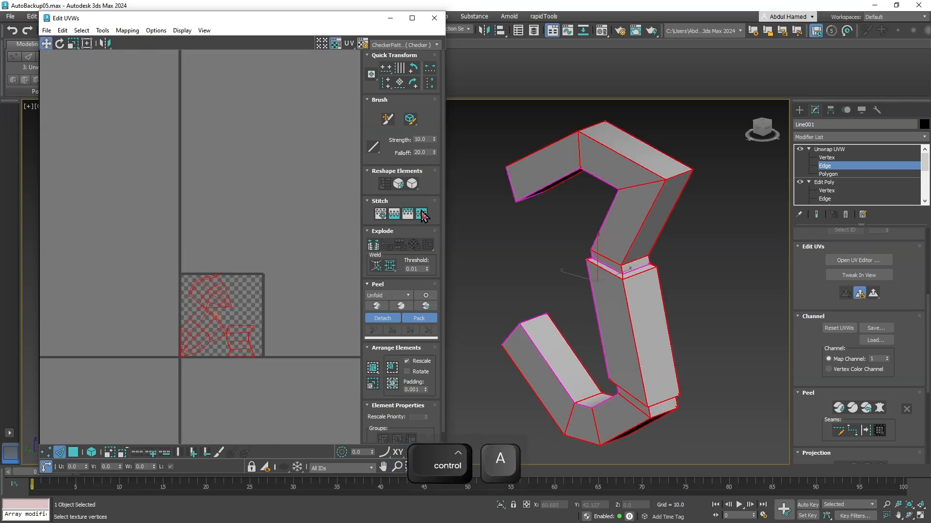
pyautogui.click(412, 185)
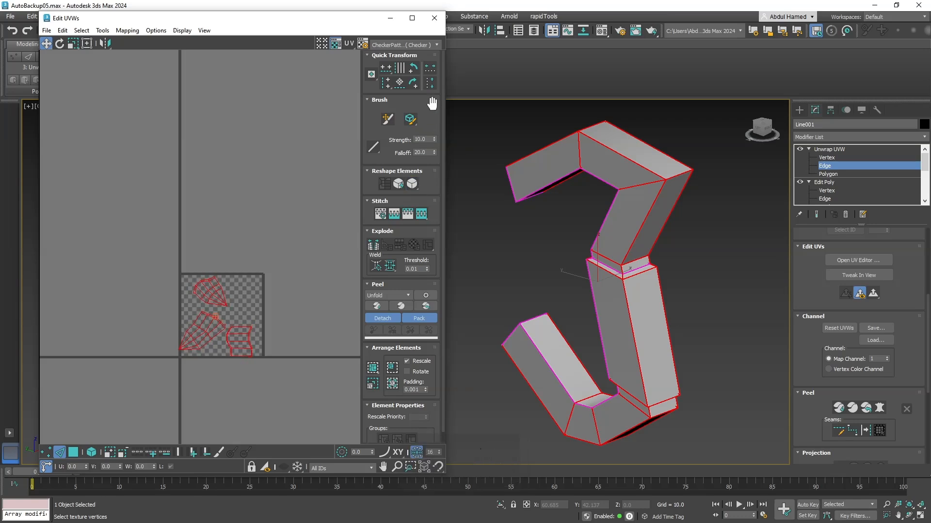
pyautogui.click(433, 45)
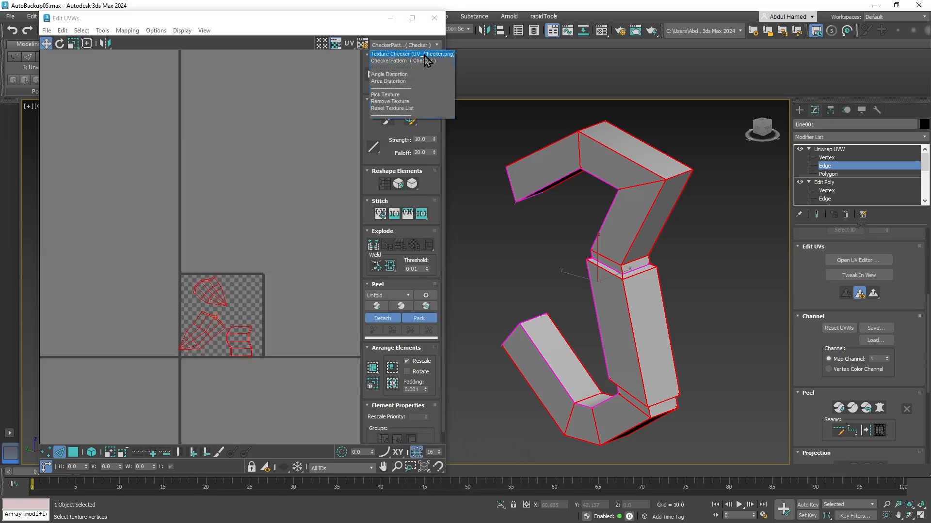
pyautogui.click(425, 55)
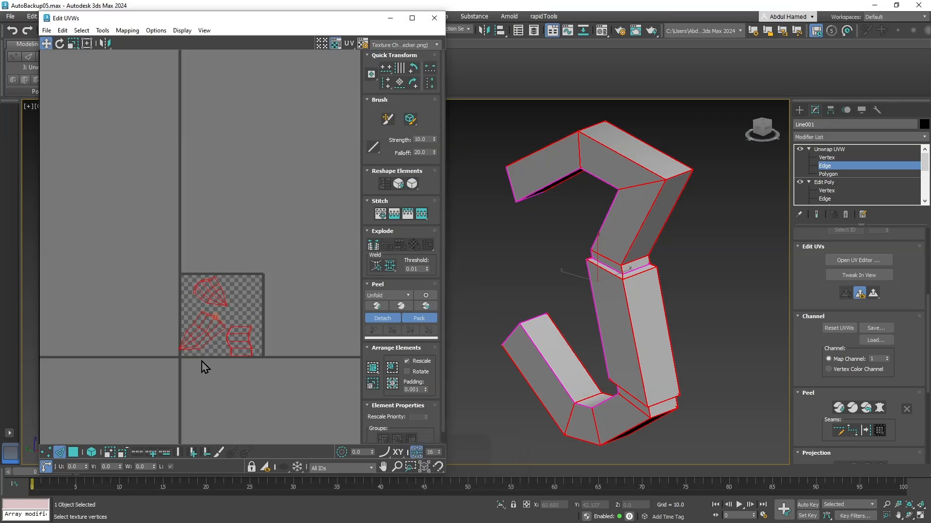
pyautogui.click(425, 46)
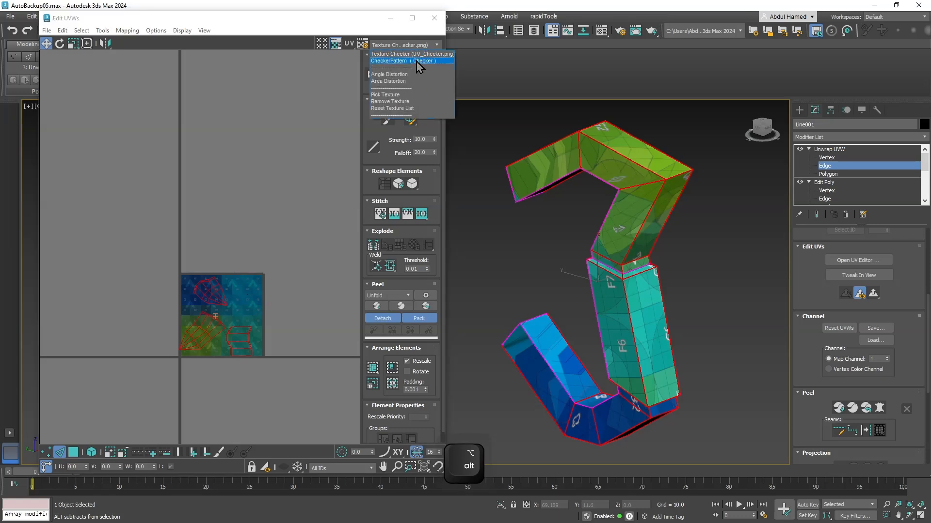
pyautogui.click(416, 61)
# Step: Try to pull the lower-left shell's pointed corner vertex outward, and undo the move
pyautogui.moveTo(201, 321); pyautogui.dragTo(239, 283, button='middle')
pyautogui.scroll(2, 244, 282)
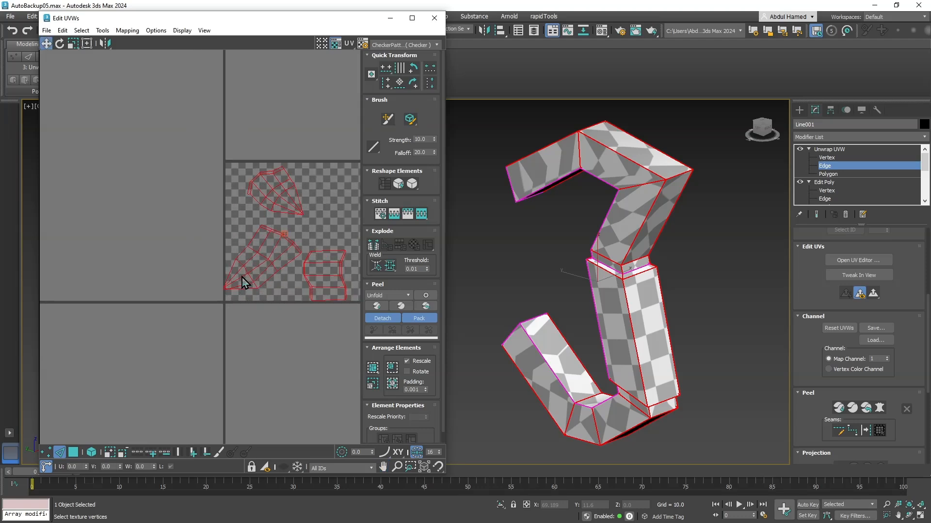
pyautogui.scroll(6, 238, 291)
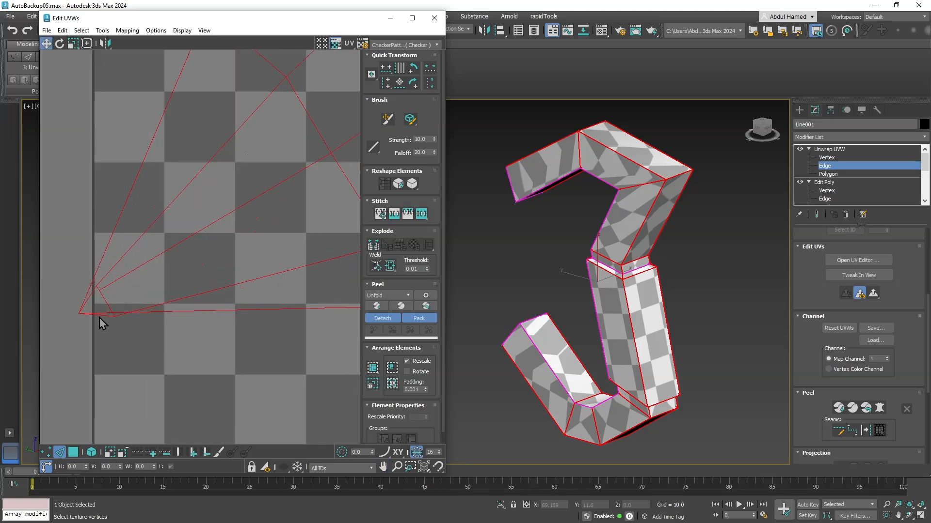
pyautogui.press('1')
pyautogui.click(78, 314)
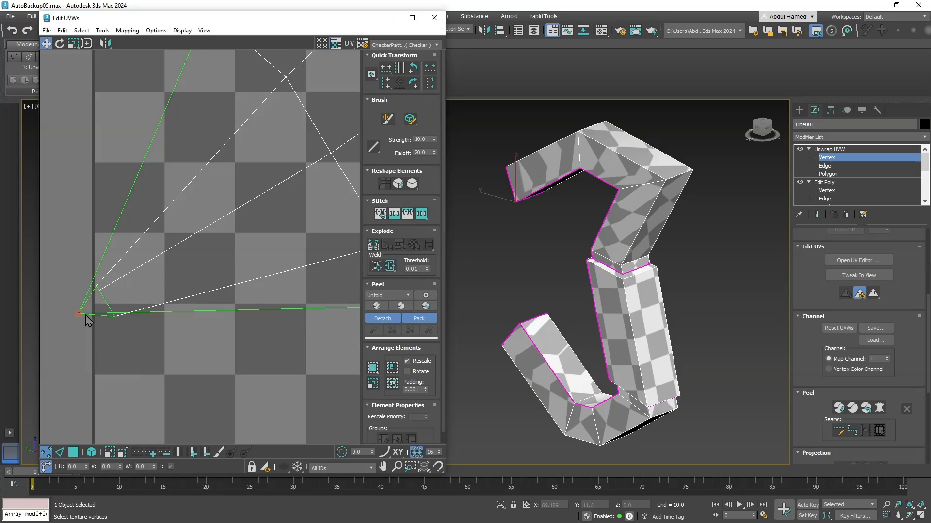
pyautogui.press('w')
pyautogui.moveTo(79, 313)
pyautogui.mouseDown()
pyautogui.moveTo(91, 344)
pyautogui.moveTo(75, 299)
pyautogui.moveTo(75, 317)
pyautogui.mouseUp()
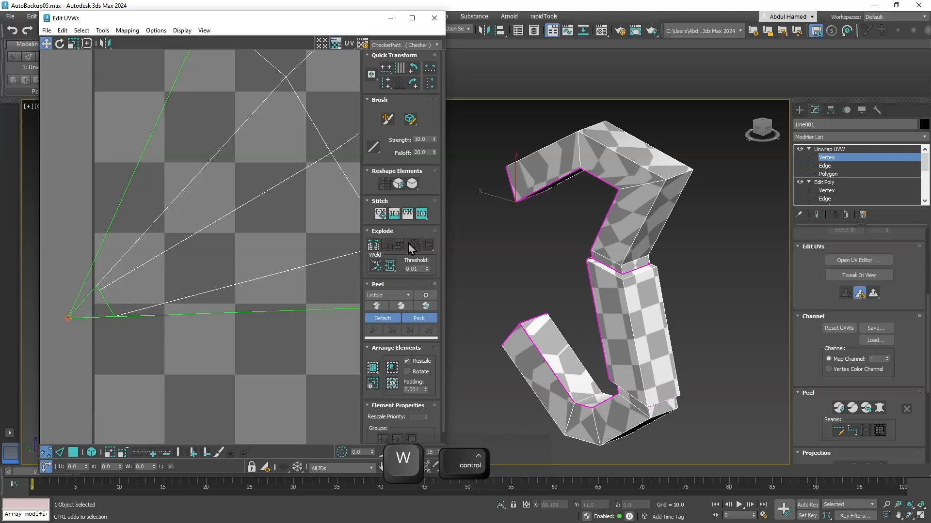
pyautogui.hotkey('ctrl', 'z')
pyautogui.hotkey('ctrl', 'z')
# Step: Move the lower-left shell's pointed corner vertex outward again and check the matching corner of the upper shell
pyautogui.moveTo(78, 314); pyautogui.dragTo(66, 291)
pyautogui.scroll(-5, 103, 394)
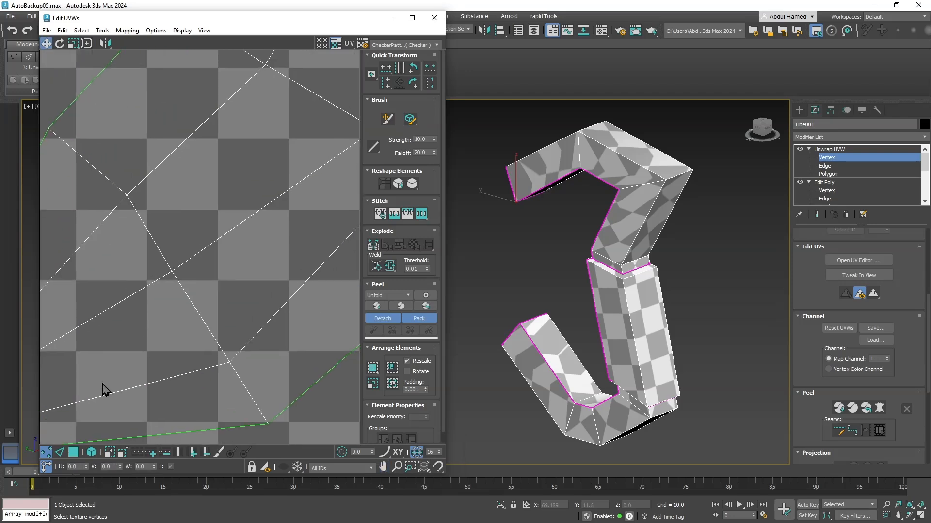
pyautogui.scroll(1, 197, 316)
pyautogui.scroll(2, 292, 248)
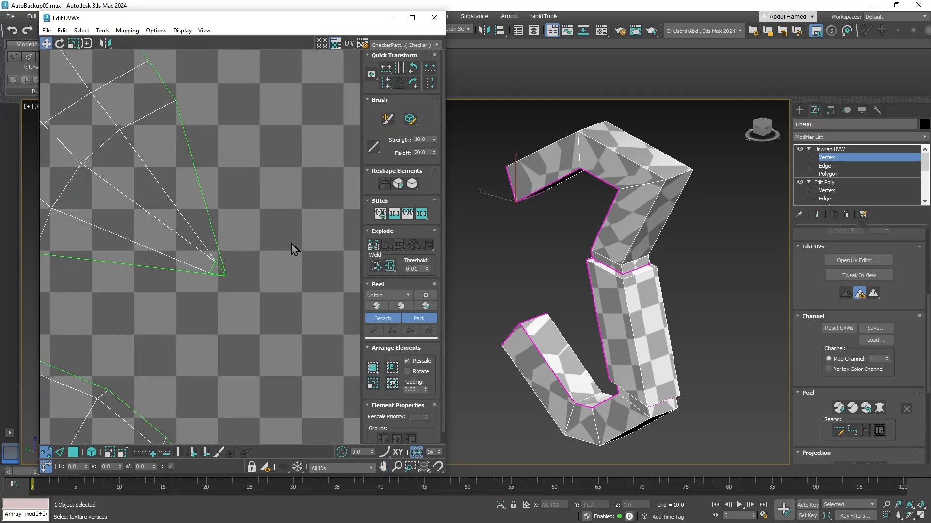
# Step: Pull the upper shell's pointed corner vertex outward, away from the tightly clustered inner vertices
pyautogui.click(227, 274)
pyautogui.scroll(-5, 239, 272)
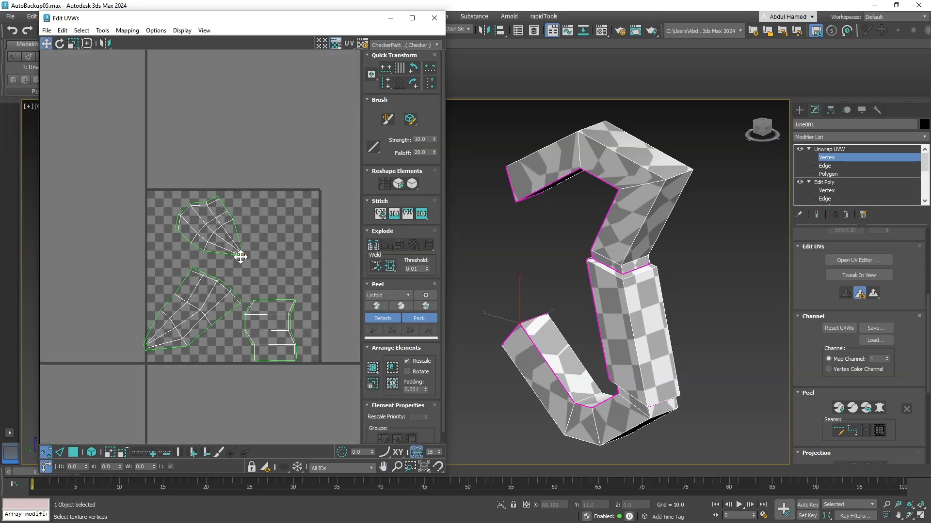
pyautogui.scroll(3, 241, 256)
pyautogui.moveTo(238, 256)
pyautogui.mouseDown()
pyautogui.moveTo(232, 273)
pyautogui.moveTo(249, 258)
pyautogui.mouseUp()
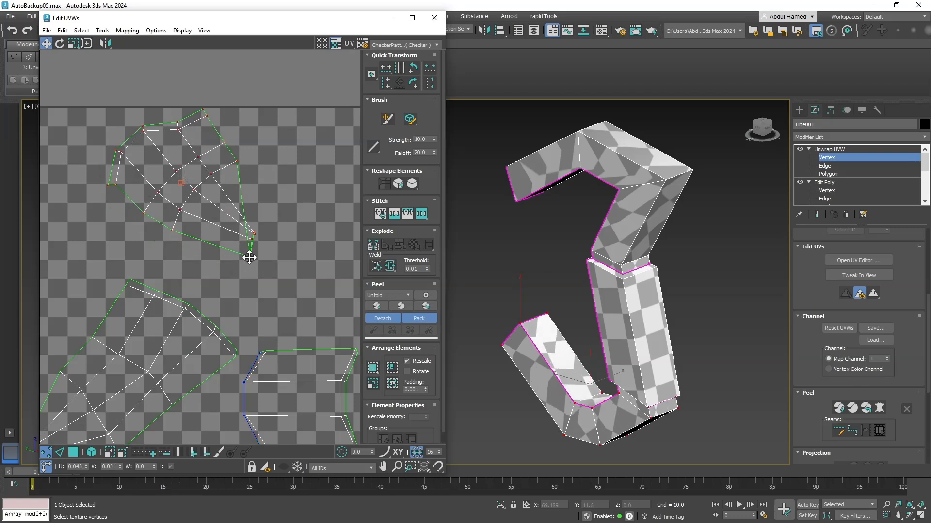
pyautogui.click(251, 258)
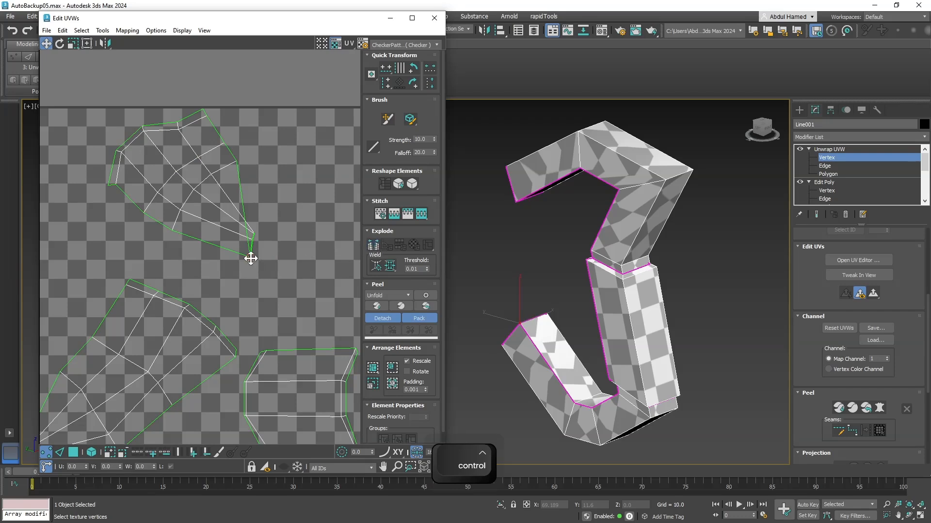
# Step: Separate the overlapping vertices at the upper shell's pointed corner by moving one of them down and to the left
pyautogui.scroll(5, 254, 253)
pyautogui.keyDown('alt'); pyautogui.moveTo(558, 364); pyautogui.dragTo(587, 379, button='middle'); pyautogui.keyUp('alt')
pyautogui.scroll(4, 262, 272)
pyautogui.moveTo(289, 237); pyautogui.dragTo(273, 241)
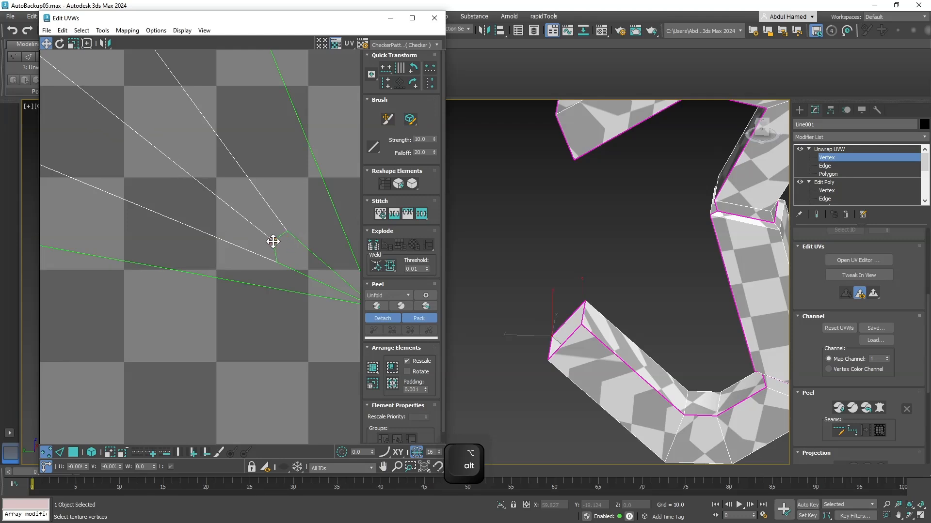
pyautogui.moveTo(273, 241); pyautogui.dragTo(191, 230, button='middle')
pyautogui.click(276, 269)
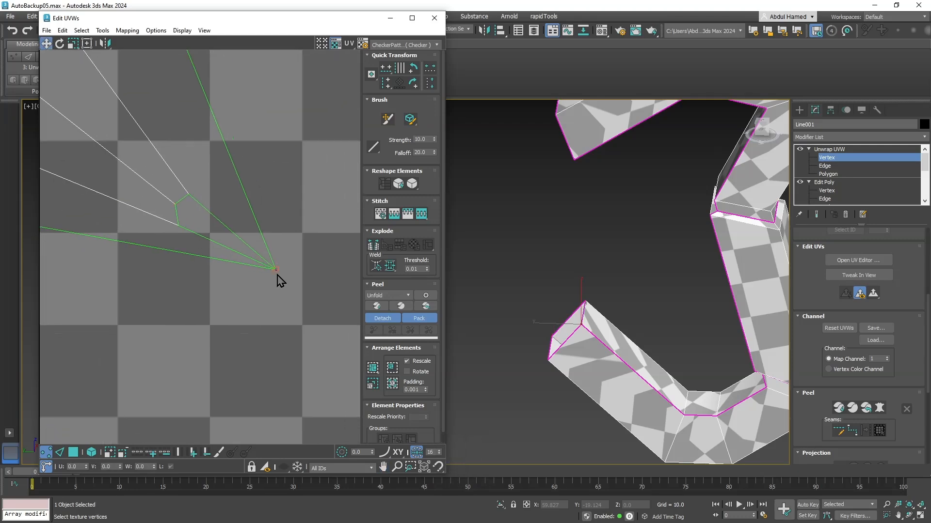
pyautogui.moveTo(275, 270); pyautogui.dragTo(240, 313)
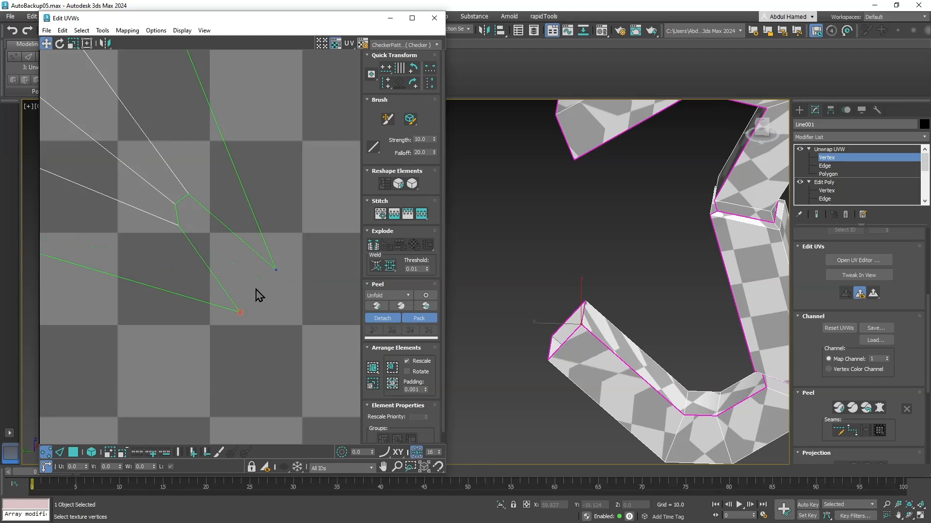
pyautogui.moveTo(259, 271); pyautogui.dragTo(270, 247, button='middle')
pyautogui.scroll(-6, 271, 247)
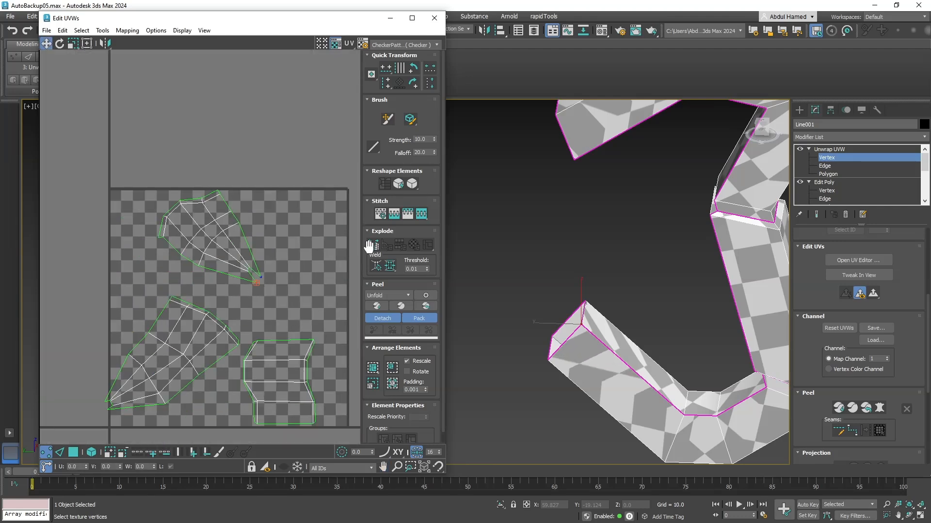
# Step: Select all of the UV vertices and relax the three shells repeatedly until their pointed corners open up
pyautogui.click(400, 183)
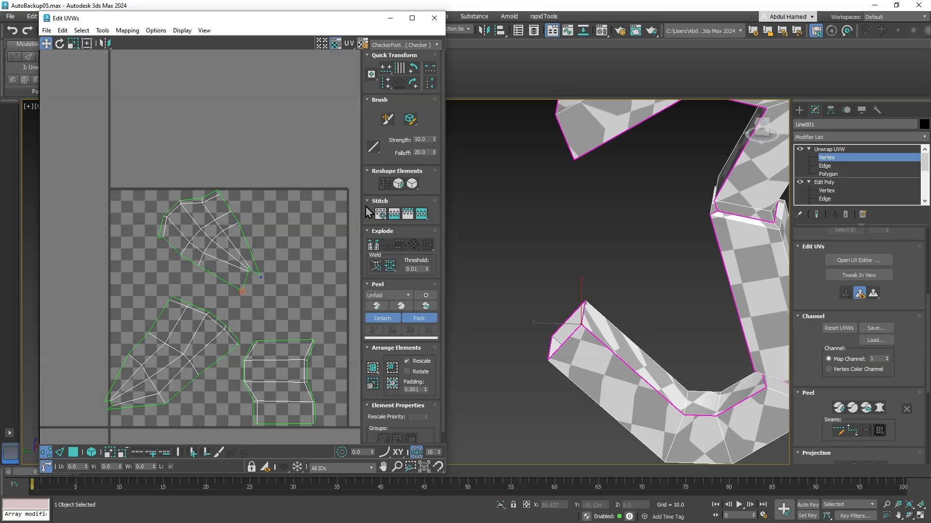
pyautogui.hotkey('ctrl', 'a')
pyautogui.click(399, 184)
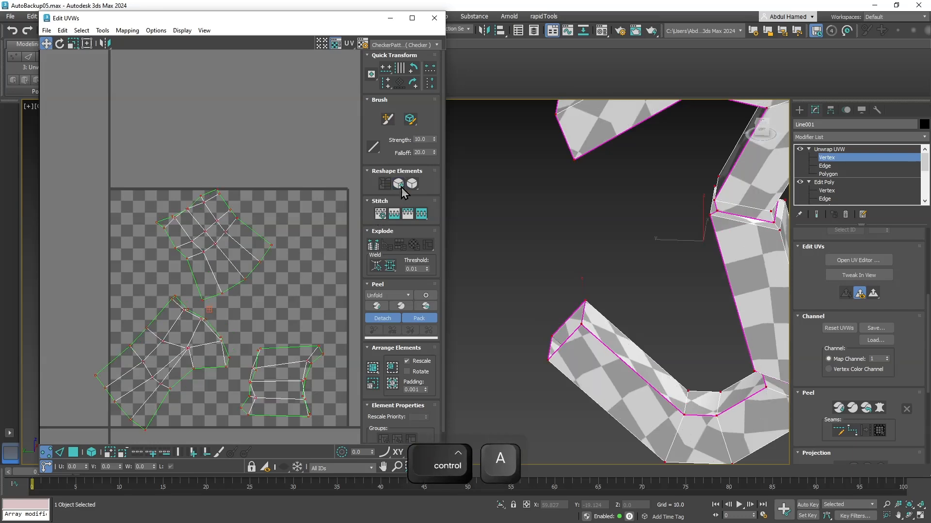
pyautogui.click(399, 184)
pyautogui.click(401, 189)
pyautogui.click(401, 190)
pyautogui.click(401, 190)
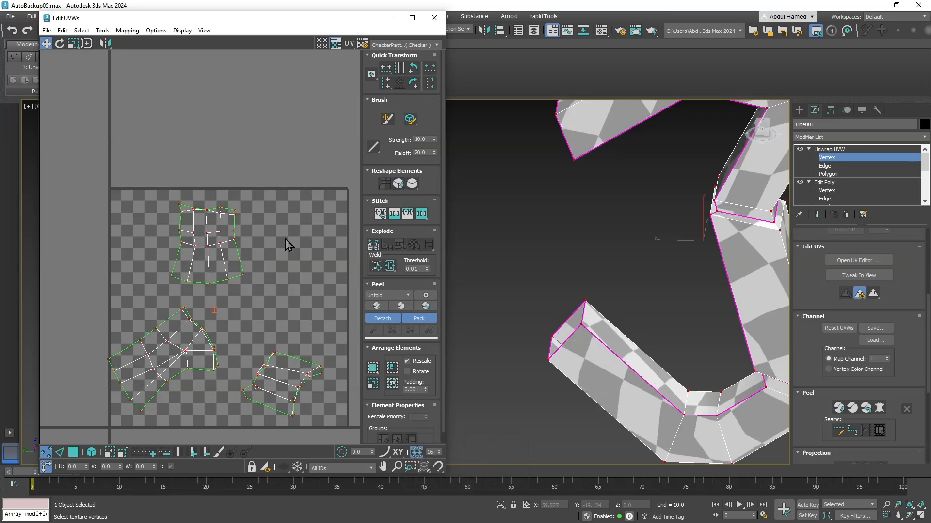
# Step: Switch to edge selection, select the whole upper shell and relax it on its own with the custom relax
pyautogui.scroll(5, 222, 254)
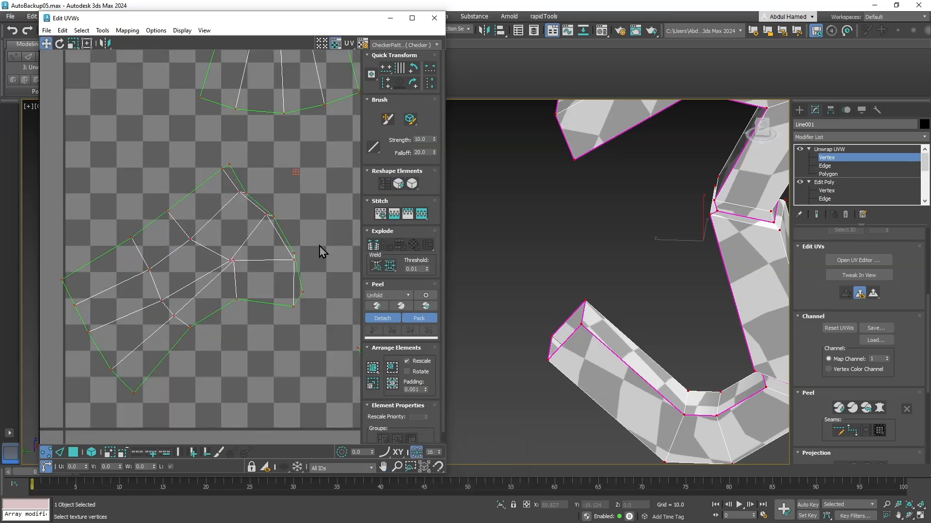
pyautogui.click(59, 452)
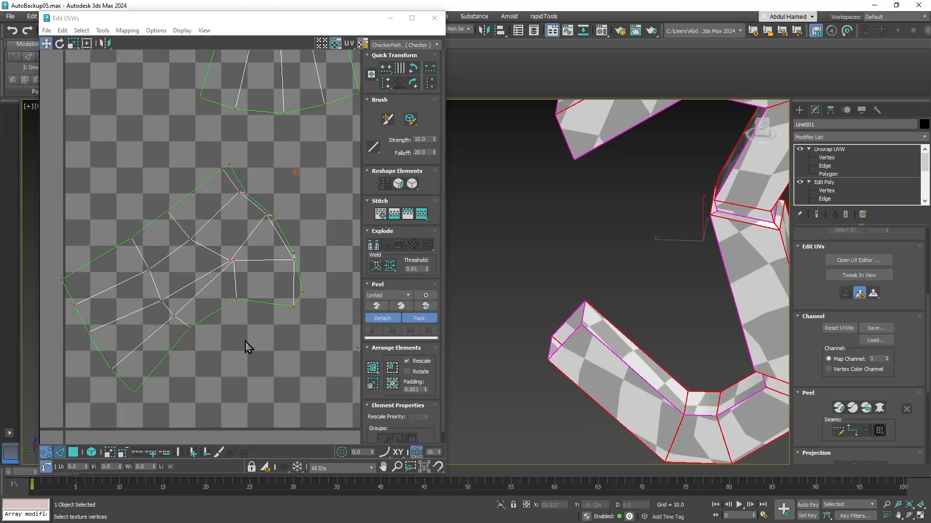
pyautogui.click(215, 313)
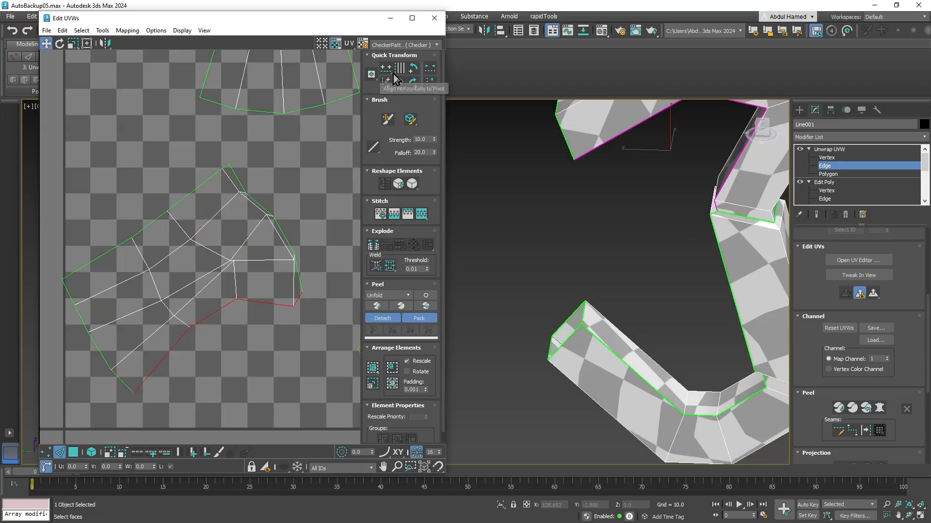
pyautogui.scroll(-5, 197, 374)
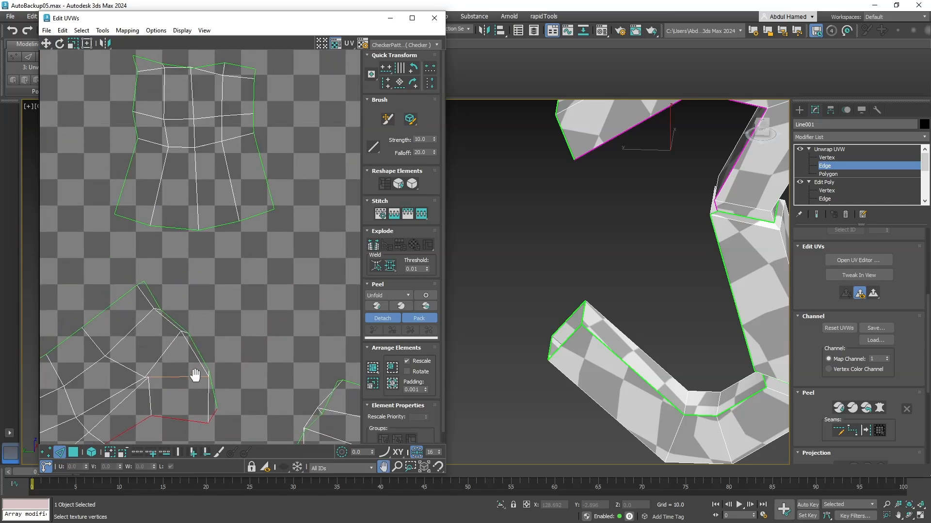
pyautogui.moveTo(280, 165); pyautogui.dragTo(118, 308)
pyautogui.click(417, 186)
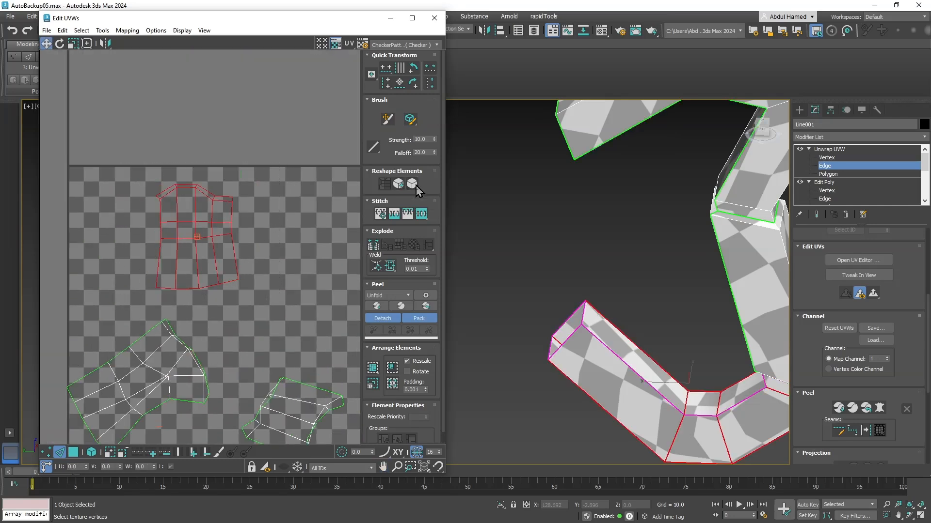
# Step: Apply the custom relax to the lower-left shell and the lower-right shell, one at a time
pyautogui.moveTo(180, 389); pyautogui.dragTo(266, 281, button='middle')
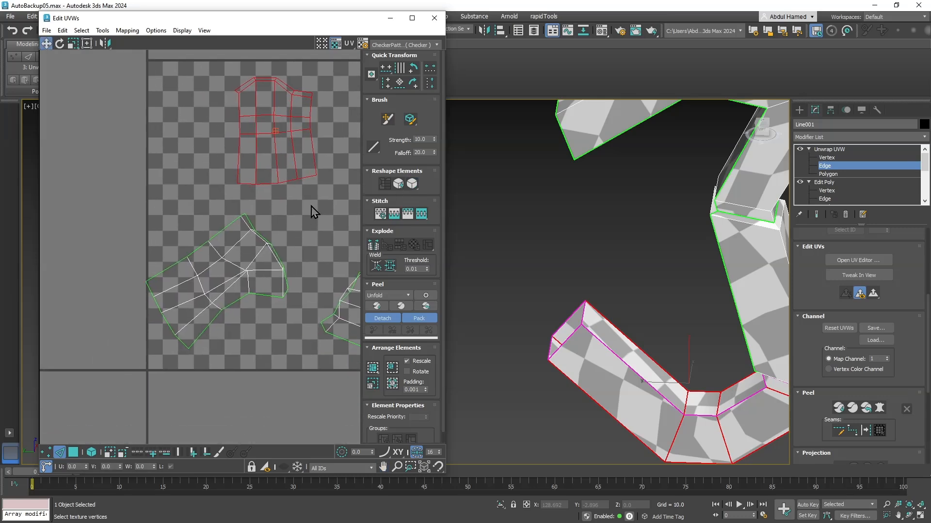
pyautogui.moveTo(310, 204); pyautogui.dragTo(134, 360)
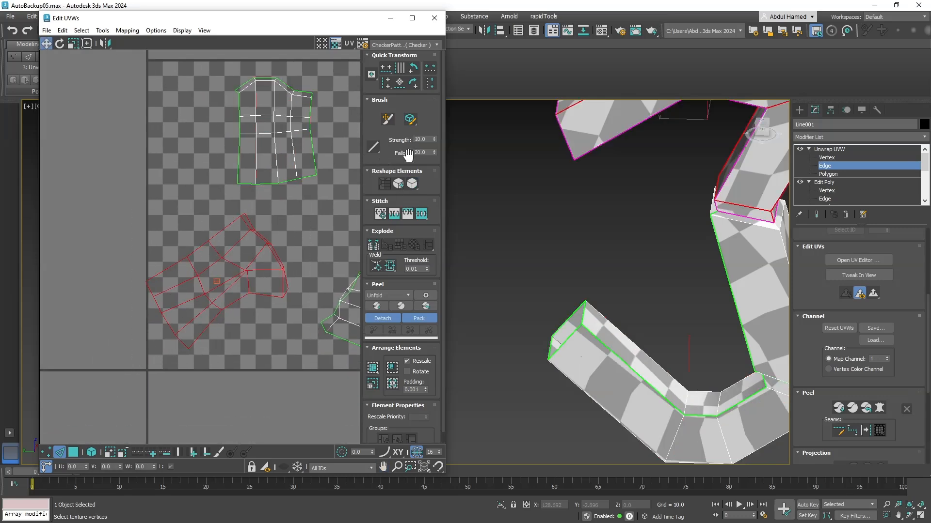
pyautogui.click(412, 187)
pyautogui.moveTo(296, 277); pyautogui.dragTo(132, 257, button='middle')
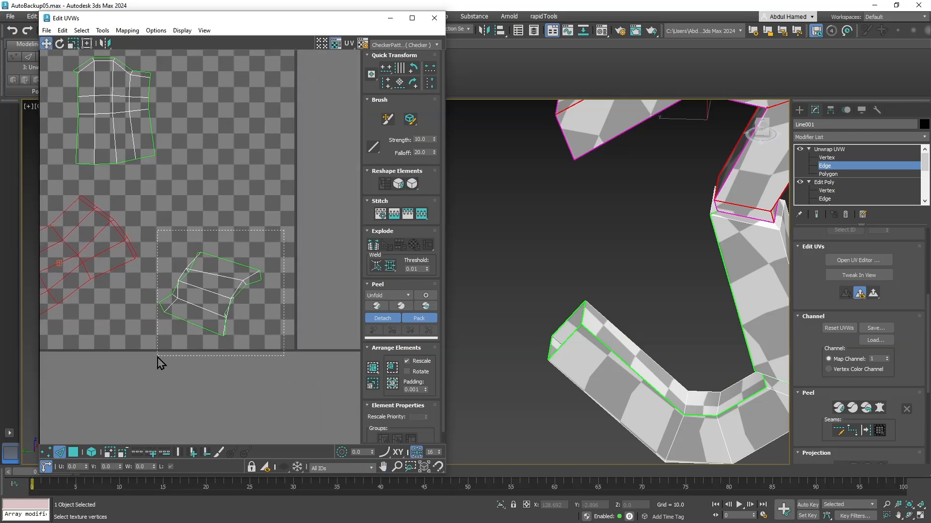
pyautogui.moveTo(158, 362); pyautogui.dragTo(287, 251)
pyautogui.click(412, 187)
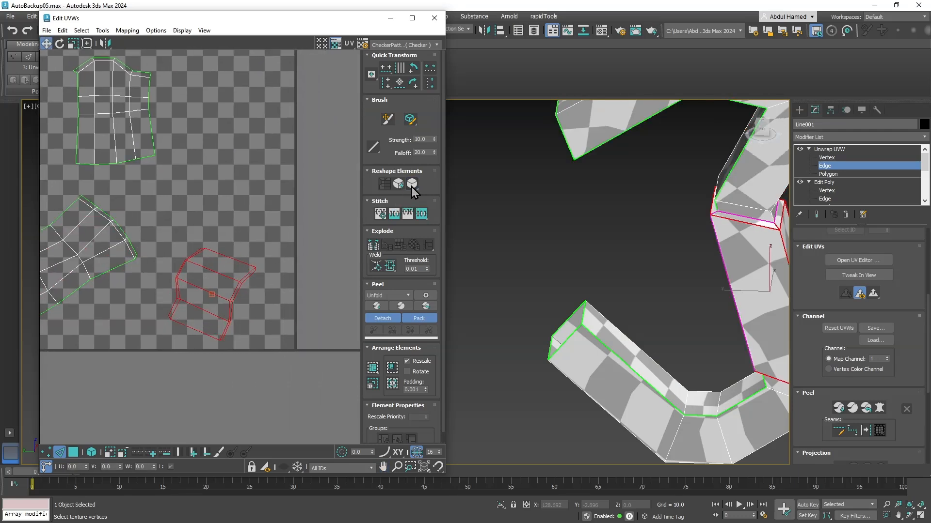
pyautogui.moveTo(252, 249); pyautogui.dragTo(322, 266, button='middle')
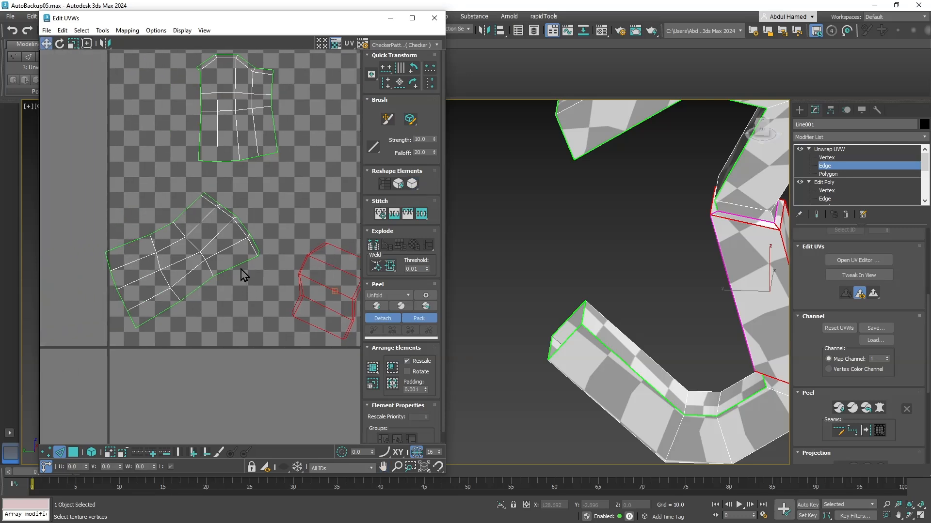
# Step: Select the whole lower-left shell and rotate it until its long edge rows run roughly horizontal
pyautogui.click(216, 253)
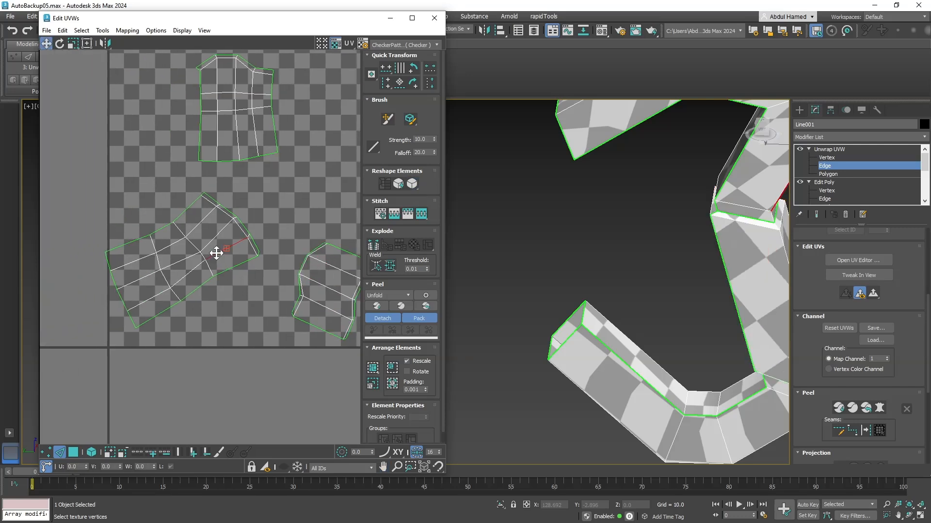
pyautogui.moveTo(244, 216); pyautogui.dragTo(99, 316)
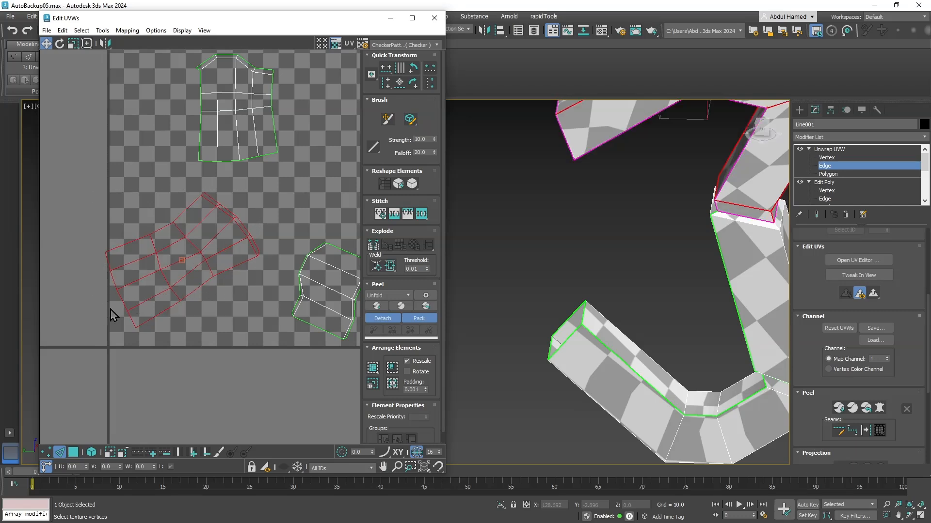
pyautogui.press('e')
pyautogui.moveTo(235, 243); pyautogui.dragTo(237, 273)
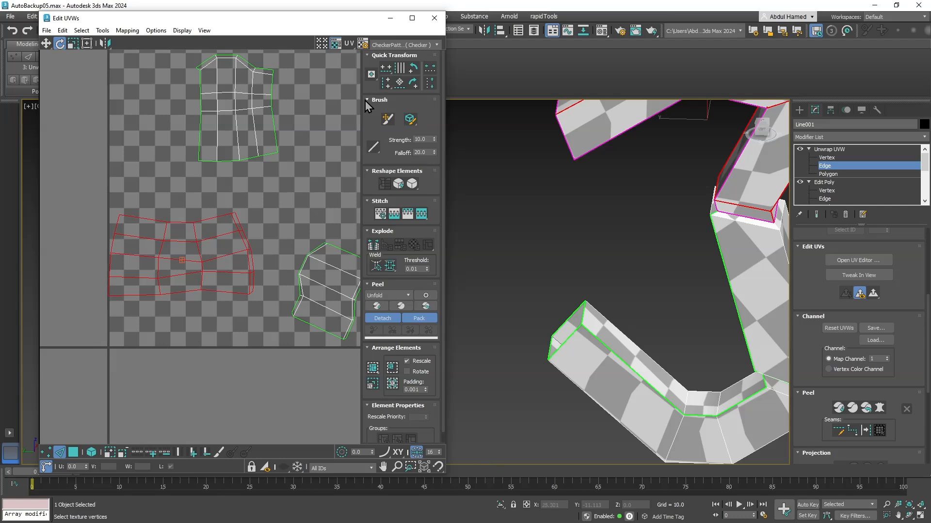
# Step: Align the rotated lower-left shell's upper border and the edge row below it horizontally
pyautogui.click(60, 453)
pyautogui.click(213, 220)
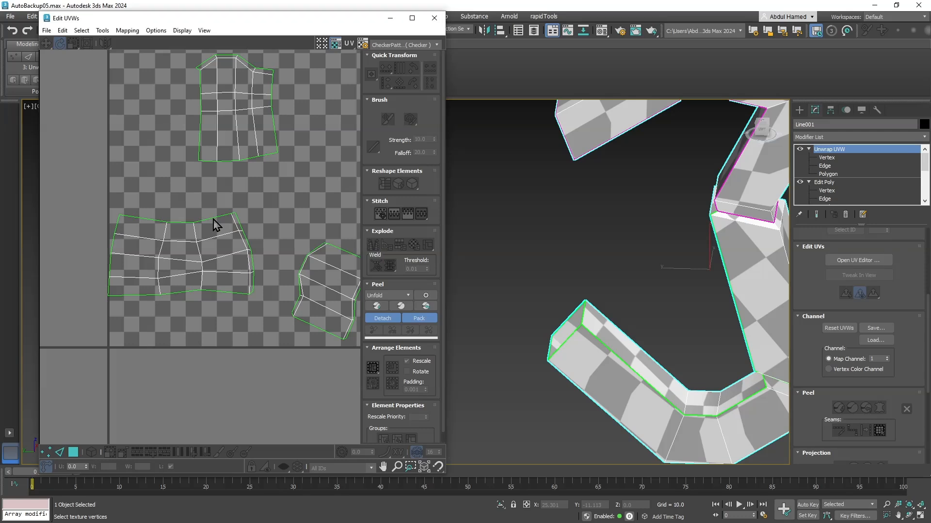
pyautogui.click(59, 452)
pyautogui.click(180, 231)
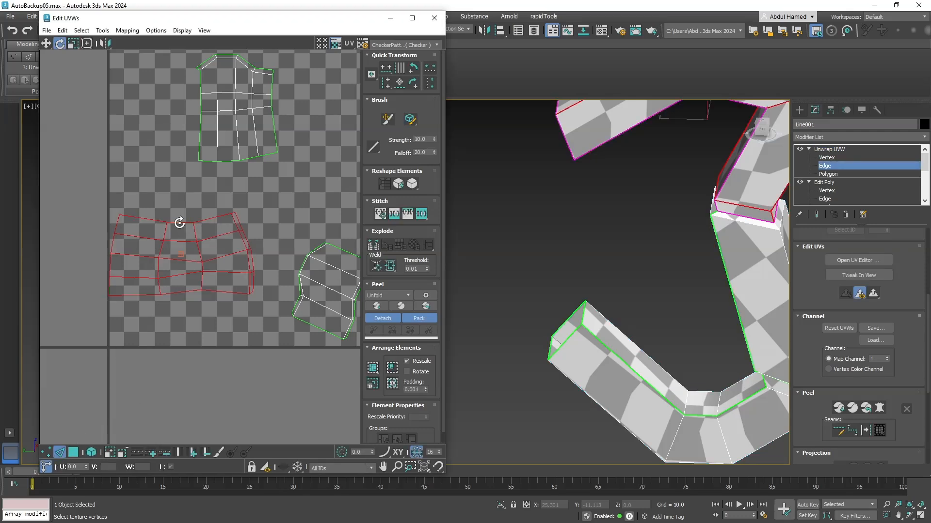
pyautogui.click(177, 316)
pyautogui.click(177, 219)
pyautogui.click(205, 238)
pyautogui.click(387, 69)
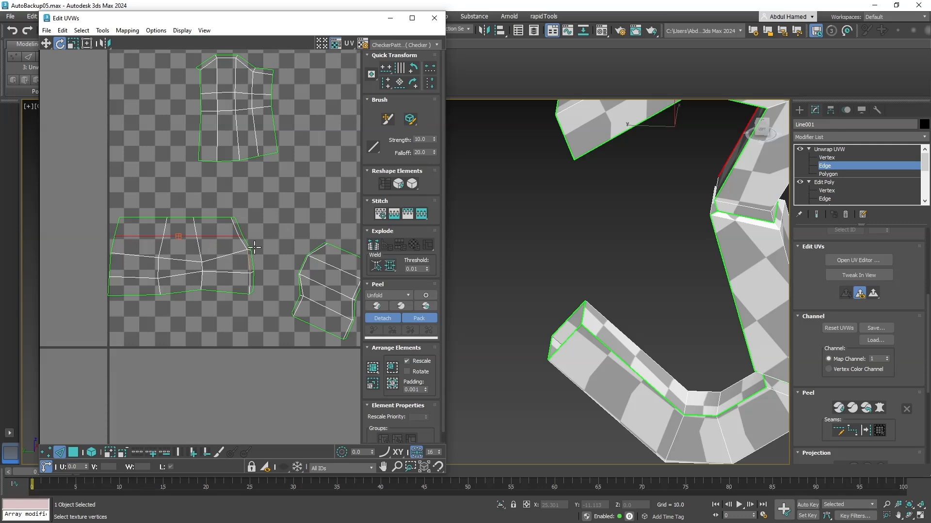
# Step: Align the lower-left shell's middle row, the row below it and its lower border horizontally
pyautogui.hotkey('ctrl', 'z')
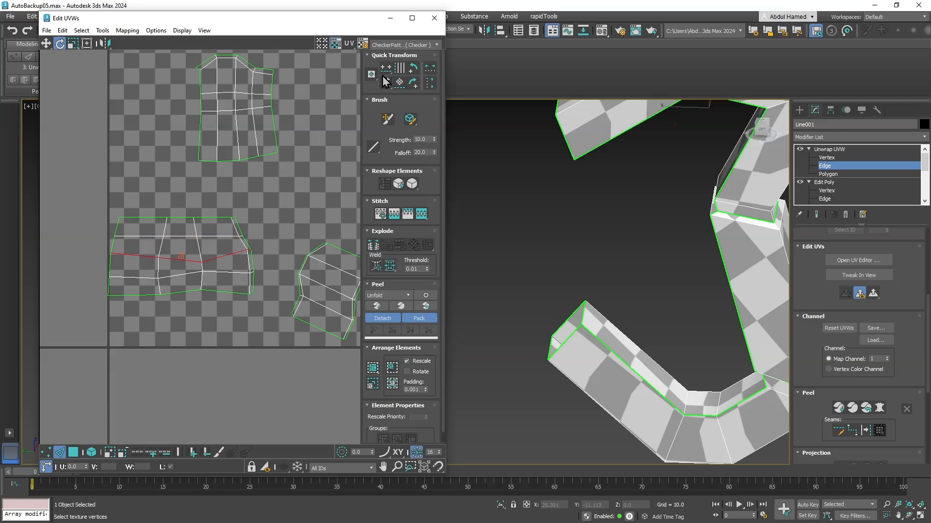
pyautogui.hotkey('ctrl', 'y')
pyautogui.click(224, 272)
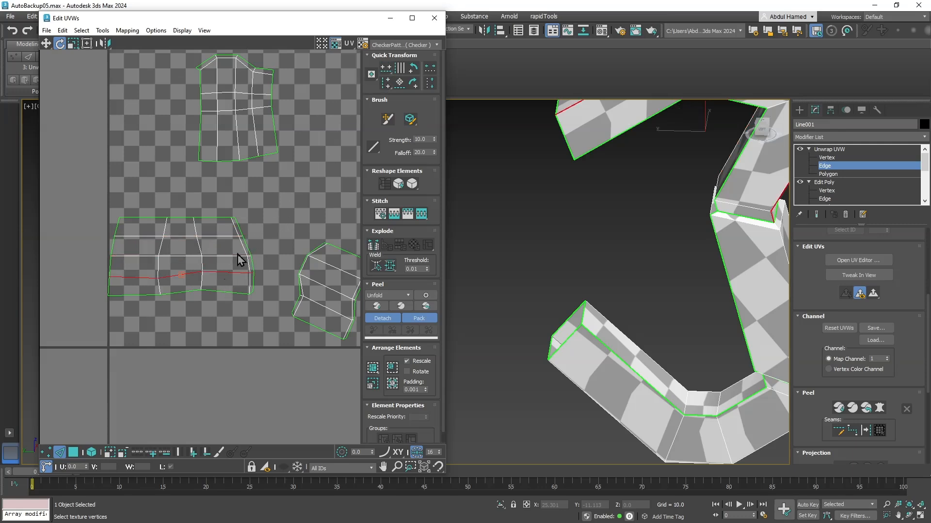
pyautogui.click(386, 67)
pyautogui.click(231, 293)
pyautogui.click(385, 68)
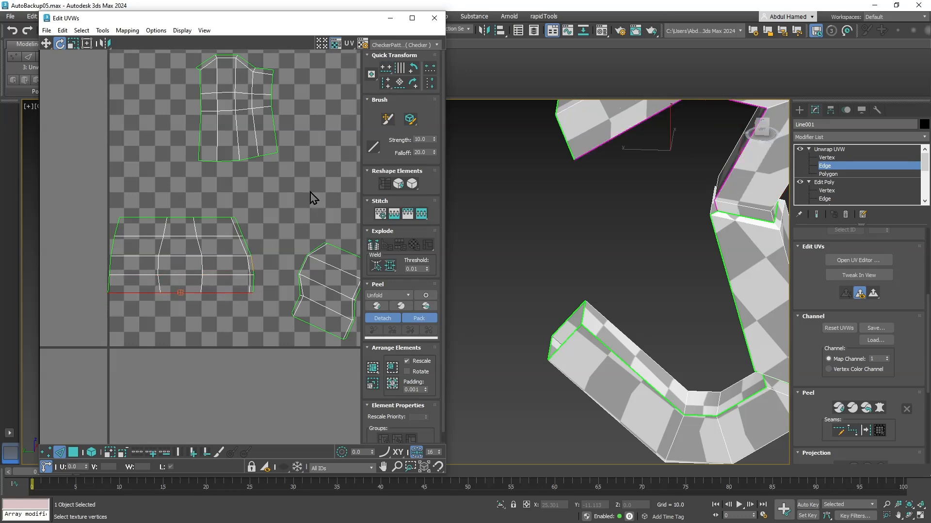
# Step: Align the lower-left shell's two rightmost edge columns and its left border vertically
pyautogui.click(251, 286)
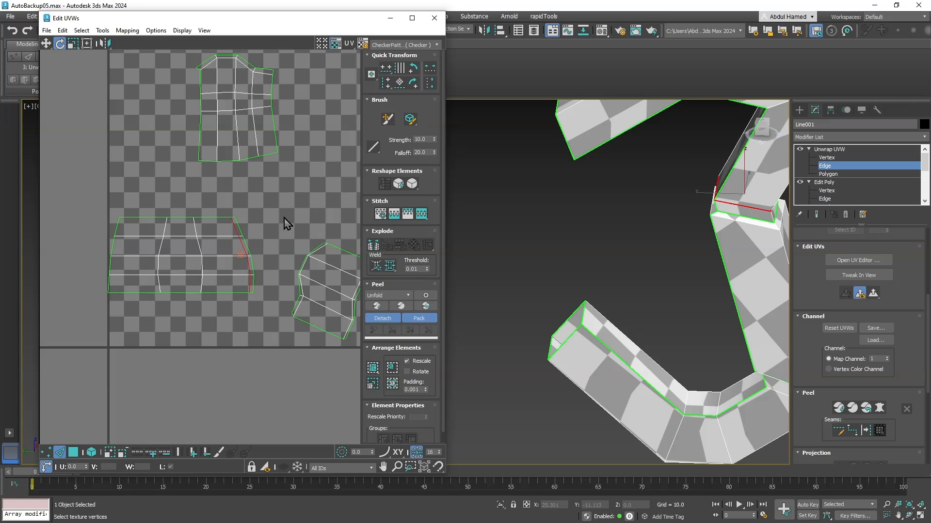
pyautogui.click(386, 83)
pyautogui.hotkey('ctrl', 'z')
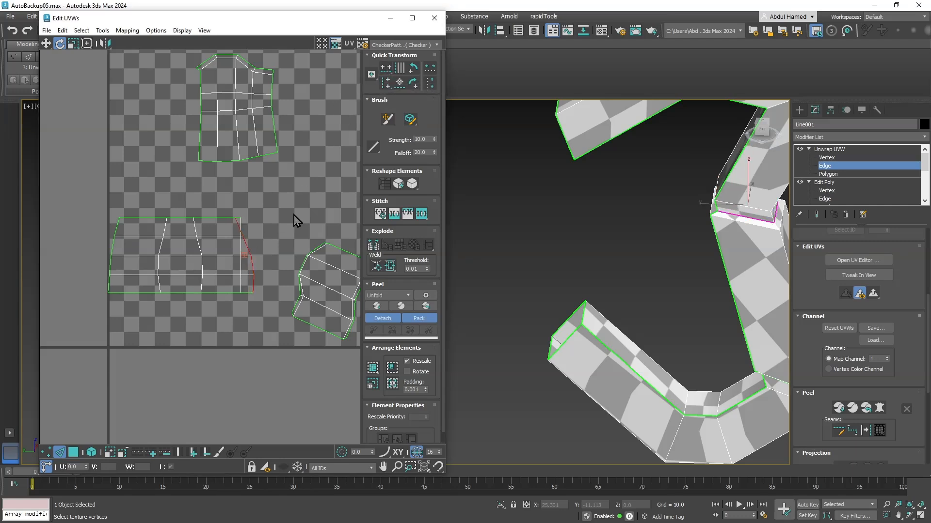
pyautogui.click(387, 83)
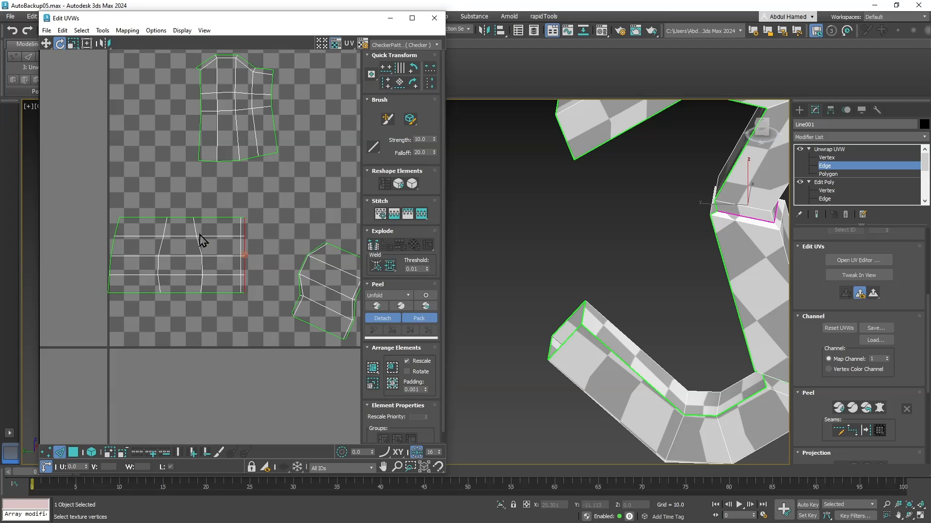
pyautogui.click(113, 248)
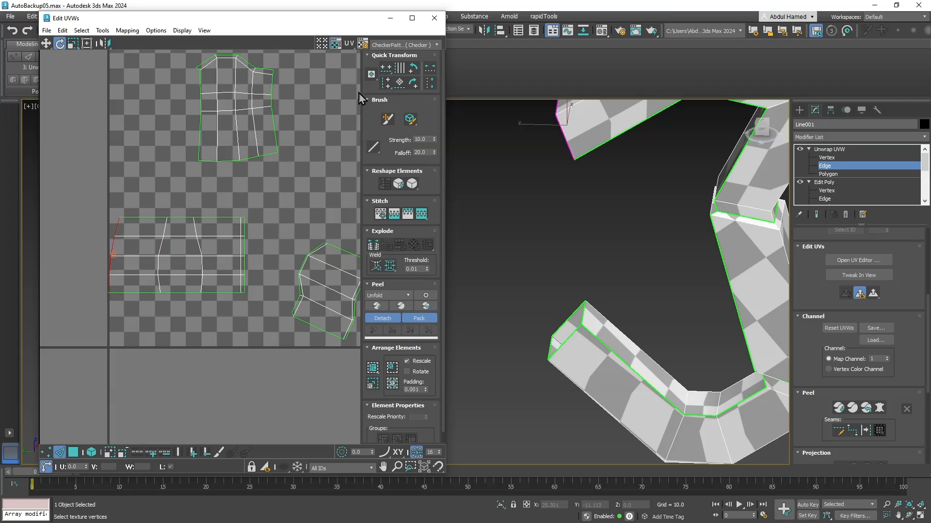
pyautogui.click(386, 83)
# Step: Align the upper shell's lower border and the edge row above it horizontally, undoing the alignment that collapses that row
pyautogui.click(266, 155)
pyautogui.click(386, 83)
pyautogui.click(236, 108)
pyautogui.click(385, 82)
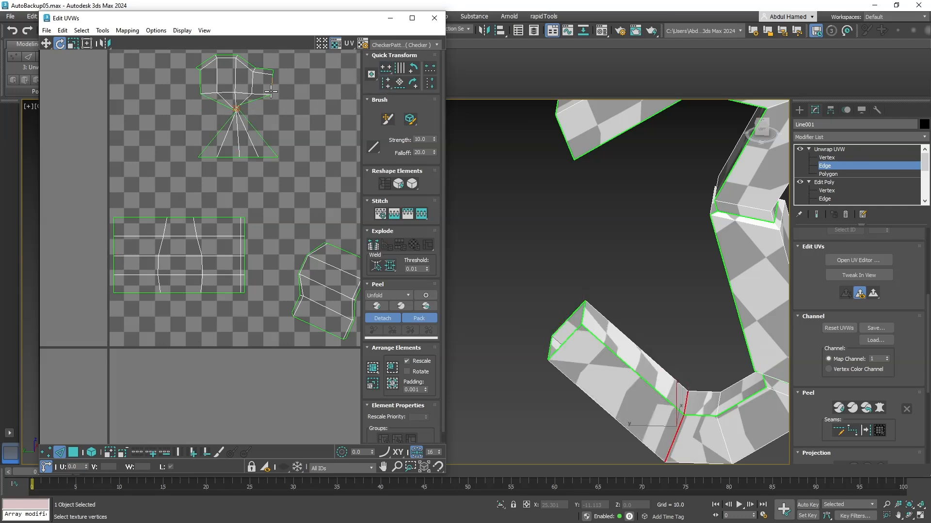
pyautogui.hotkey('ctrl', 'z')
pyautogui.hotkey('ctrl', 'z')
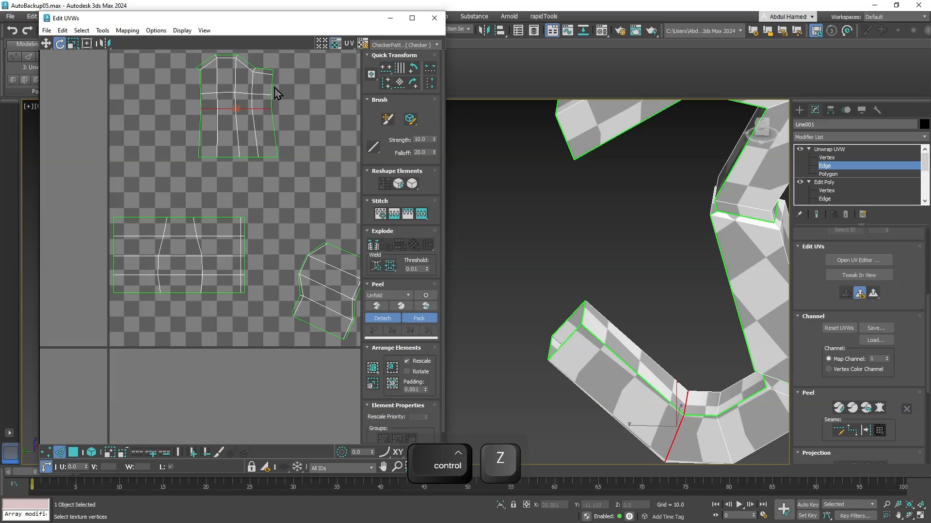
# Step: Undo the recent edits on the upper shell and align its top border horizontally
pyautogui.hotkey('ctrl', 'z')
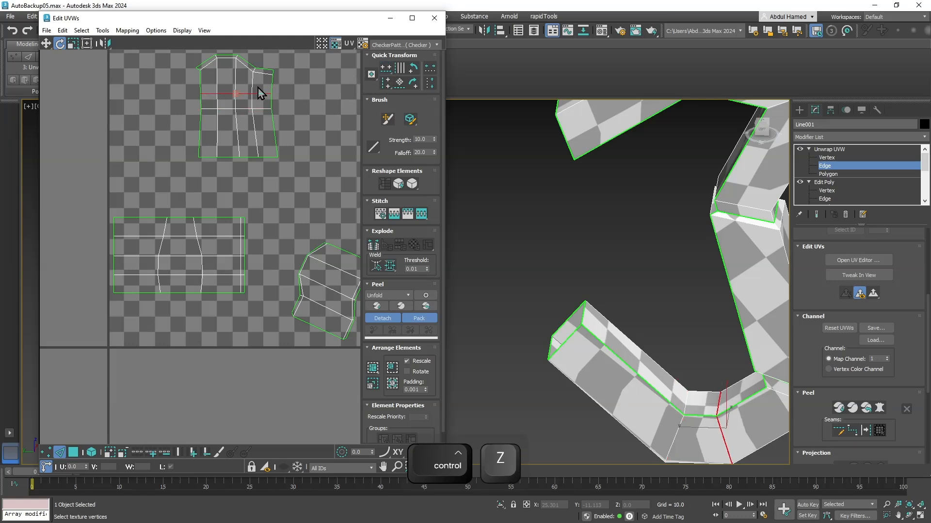
pyautogui.hotkey('ctrl', 'z')
pyautogui.hotkey('ctrl', 'z')
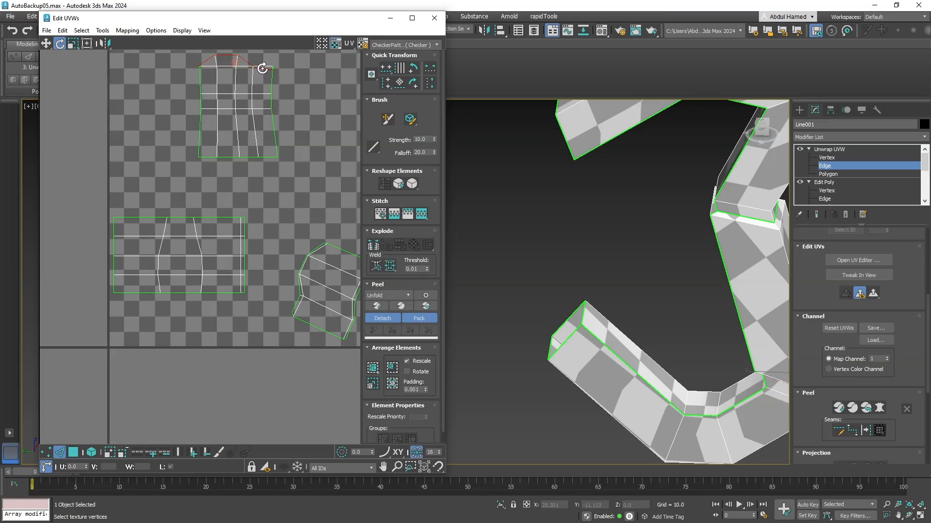
pyautogui.click(388, 69)
# Step: Align the upper shell's left and right borders and its right and centre inner edge columns vertically
pyautogui.moveTo(283, 140); pyautogui.dragTo(263, 169, button='middle')
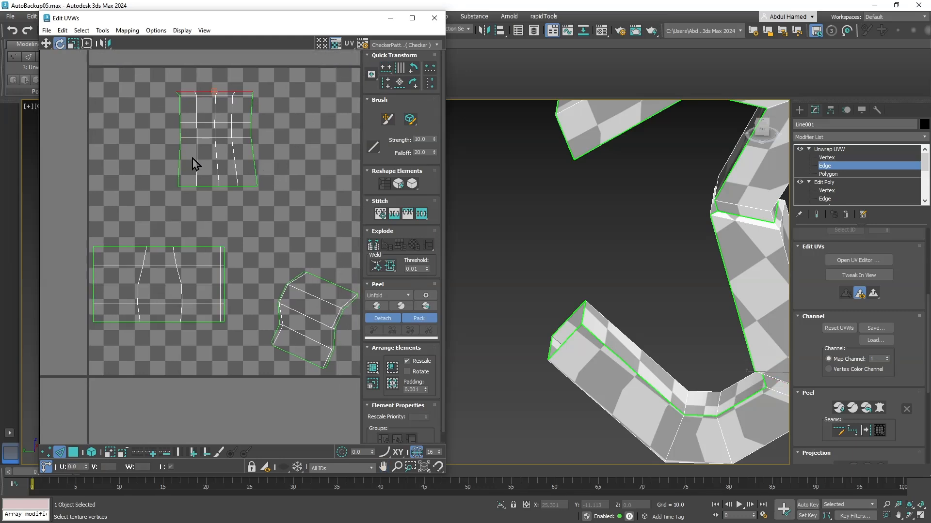
pyautogui.click(180, 139)
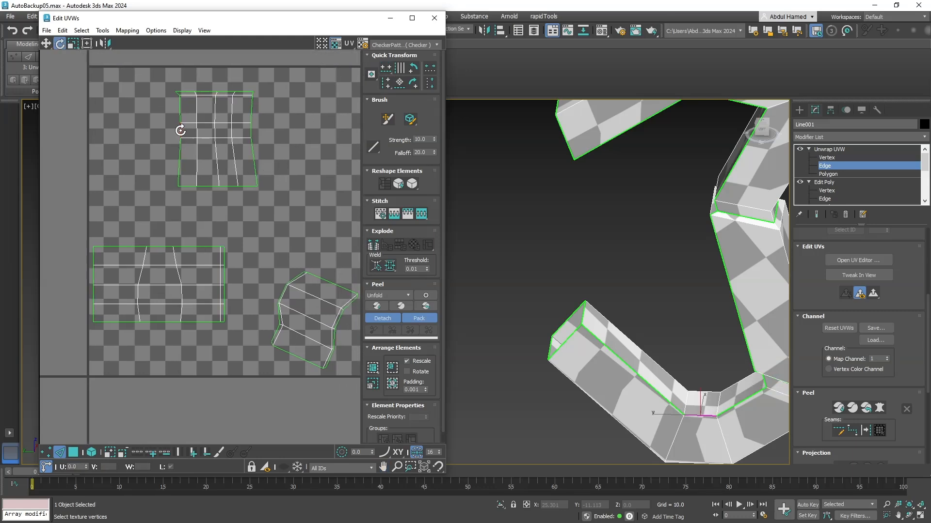
pyautogui.click(386, 85)
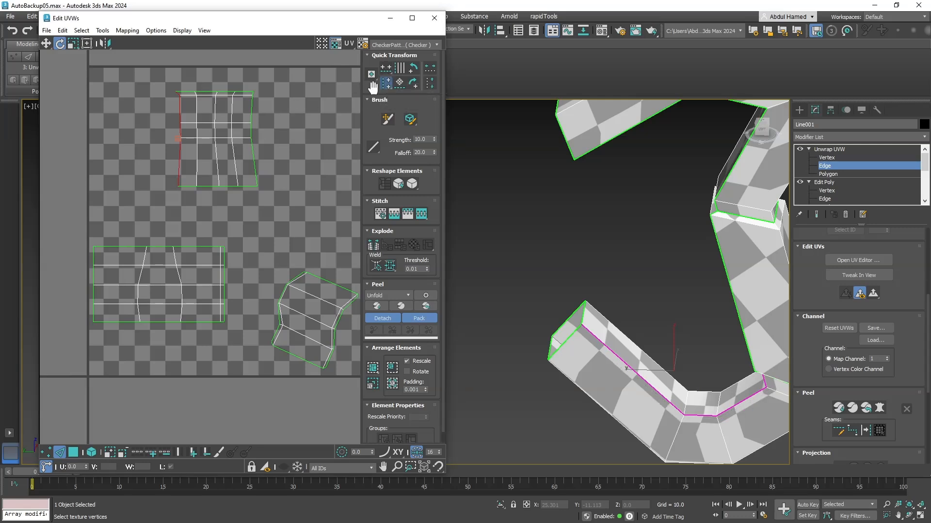
pyautogui.click(252, 146)
pyautogui.click(253, 146)
pyautogui.click(234, 148)
pyautogui.click(383, 84)
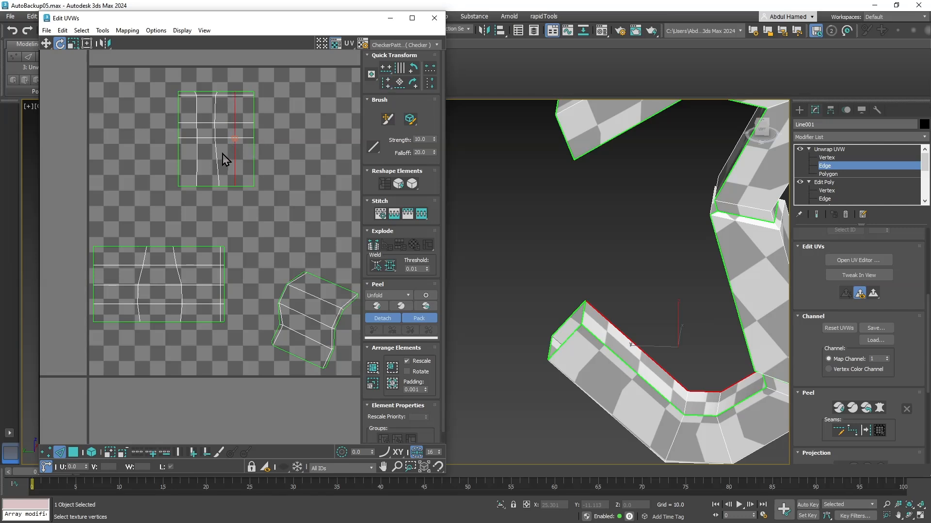
pyautogui.click(217, 154)
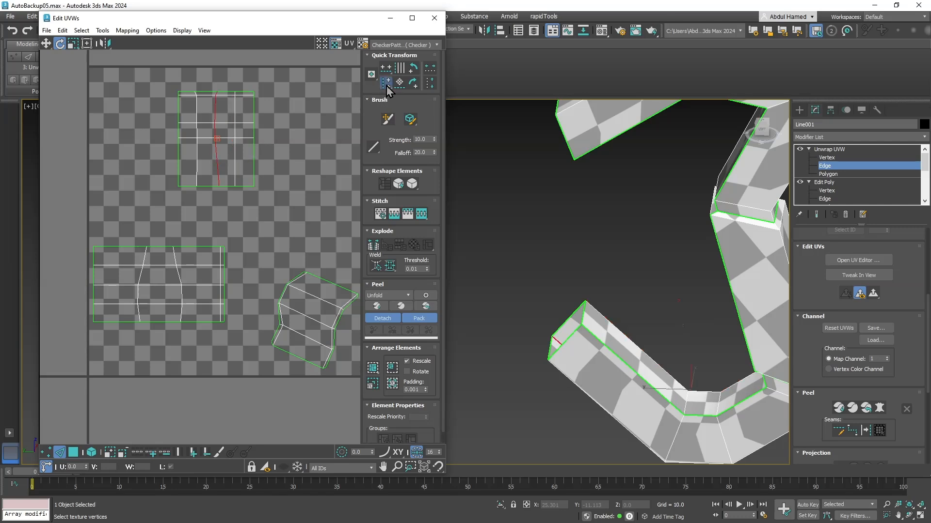
# Step: Rotate the whole lower-right shell until its slanted edge rows run roughly horizontally
pyautogui.moveTo(287, 262); pyautogui.dragTo(262, 243, button='middle')
pyautogui.scroll(2, 264, 245)
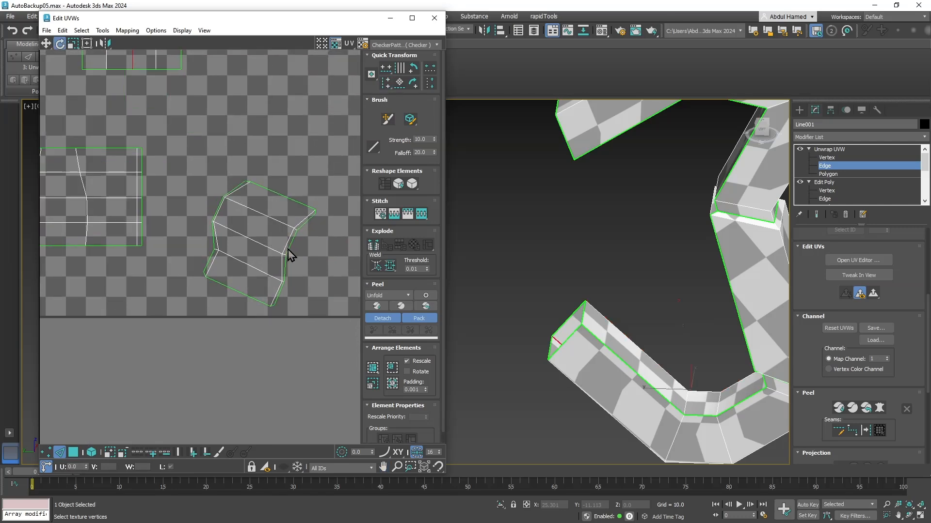
pyautogui.moveTo(354, 174); pyautogui.dragTo(201, 316)
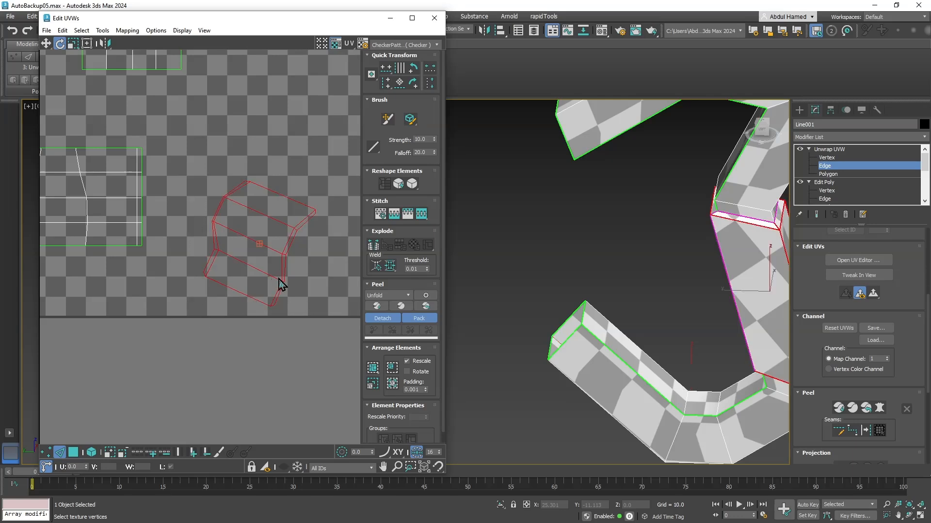
pyautogui.moveTo(289, 275); pyautogui.dragTo(298, 266)
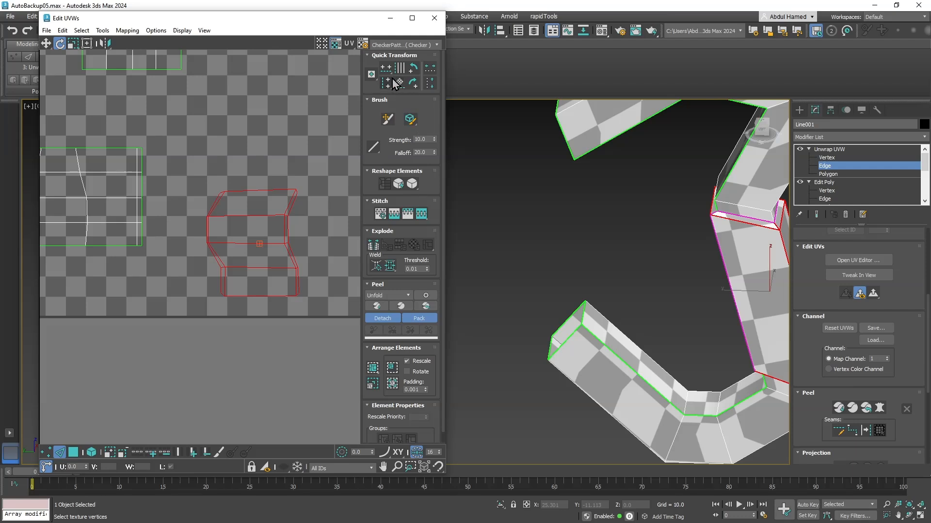
# Step: Align the lower-right shell's left and right borders and the edge columns beside them vertically
pyautogui.click(260, 274)
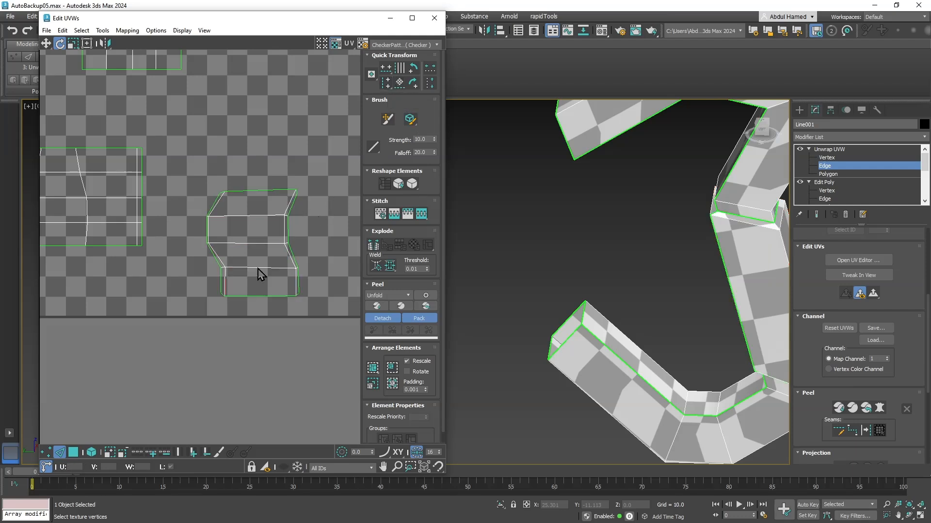
pyautogui.click(289, 237)
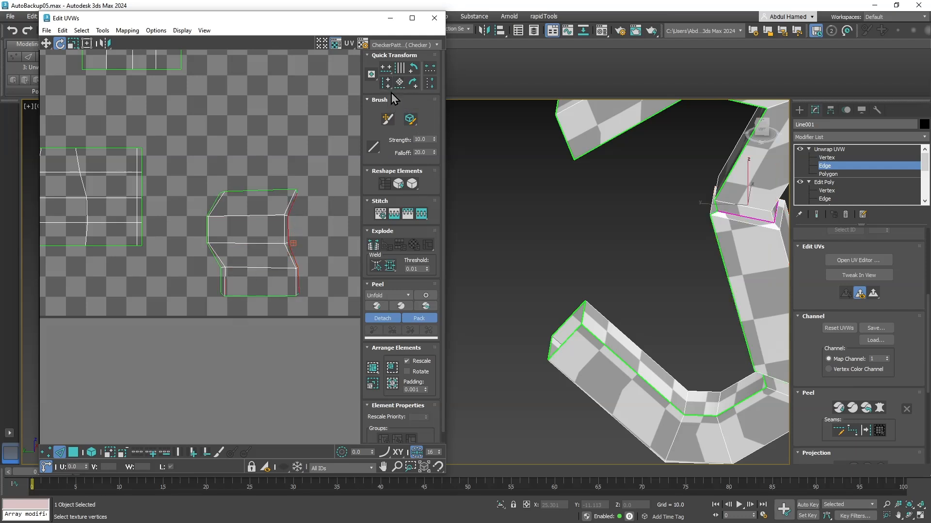
pyautogui.click(289, 237)
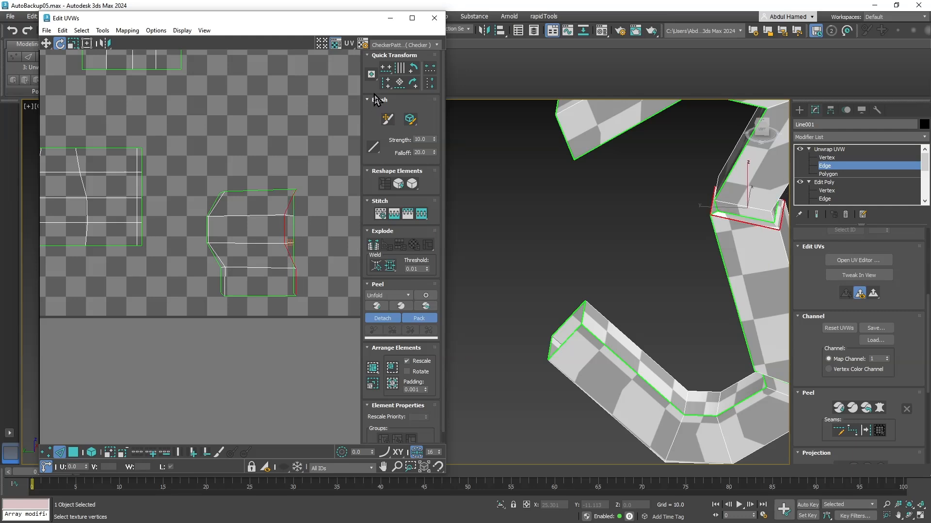
pyautogui.click(387, 83)
pyautogui.click(209, 232)
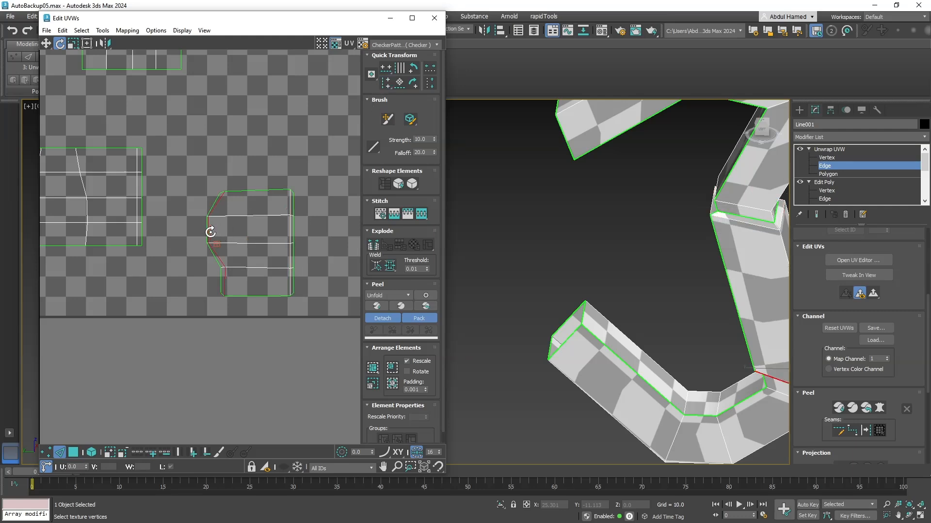
pyautogui.click(386, 84)
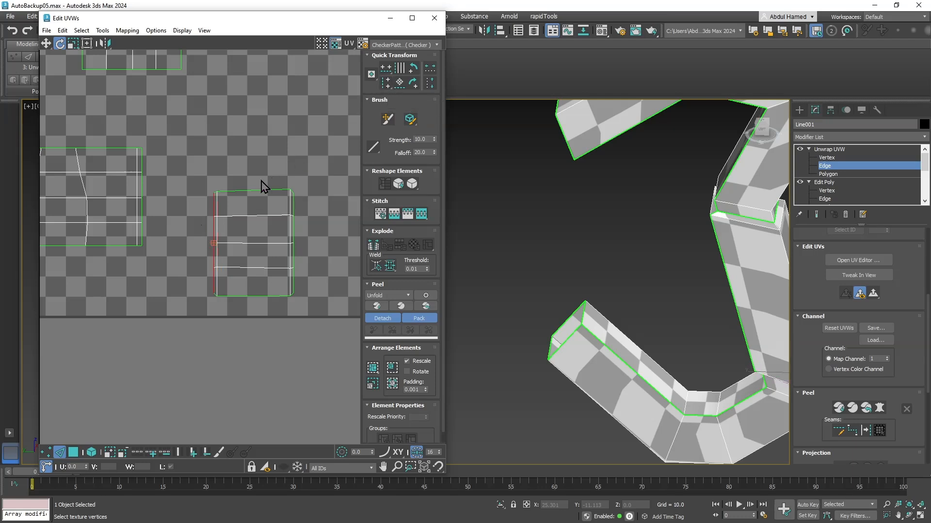
# Step: Align the lower-left shell's two curved inner edge columns vertically
pyautogui.moveTo(269, 182); pyautogui.dragTo(283, 240, button='middle')
pyautogui.moveTo(81, 257); pyautogui.dragTo(200, 245, button='middle')
pyautogui.doubleClick(202, 239)
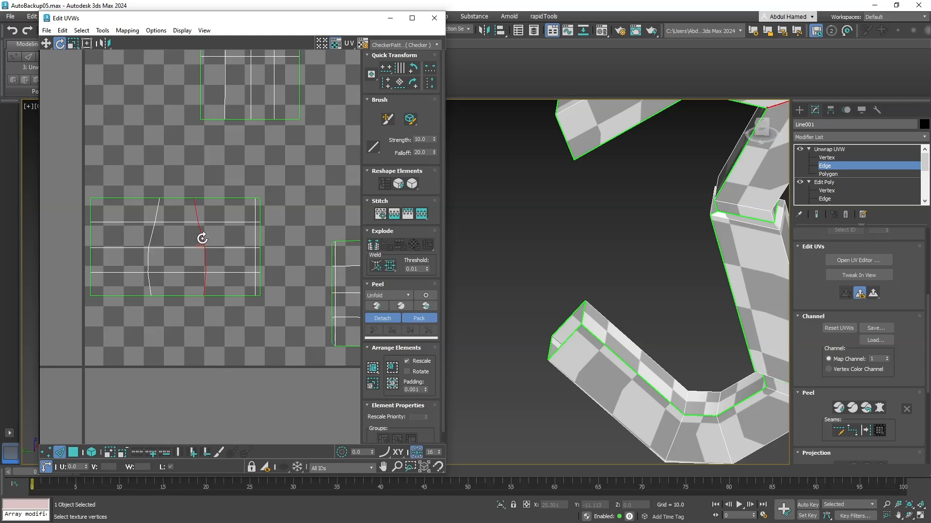
pyautogui.click(393, 90)
pyautogui.click(153, 239)
pyautogui.doubleClick(151, 237)
pyautogui.click(391, 86)
# Step: Close the UV editor and collapse the handle's modifier stack into an Editable Poly
pyautogui.moveTo(269, 253); pyautogui.dragTo(250, 243, button='middle')
pyautogui.scroll(-2, 250, 242)
pyautogui.moveTo(666, 316); pyautogui.dragTo(628, 310, button='middle')
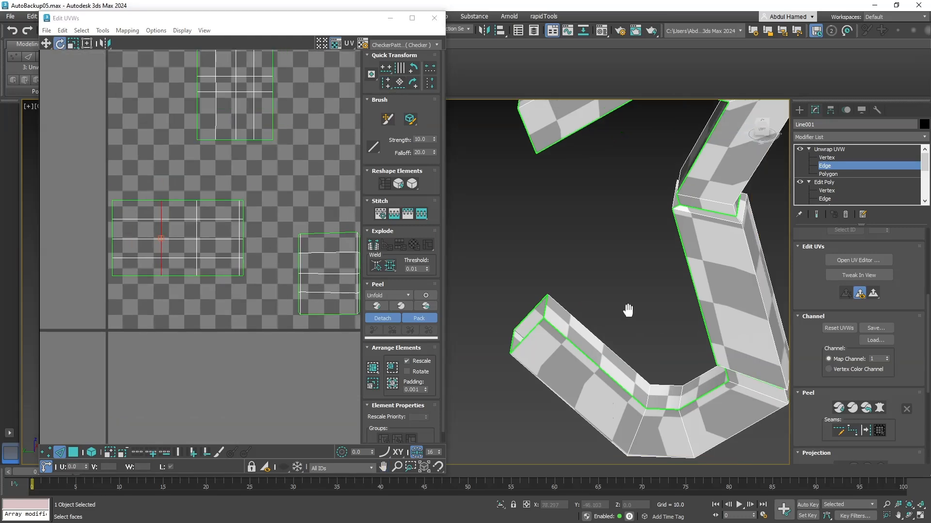
pyautogui.scroll(-5, 628, 310)
pyautogui.click(436, 20)
pyautogui.rightClick(861, 148)
pyautogui.click(860, 245)
pyautogui.click(518, 294)
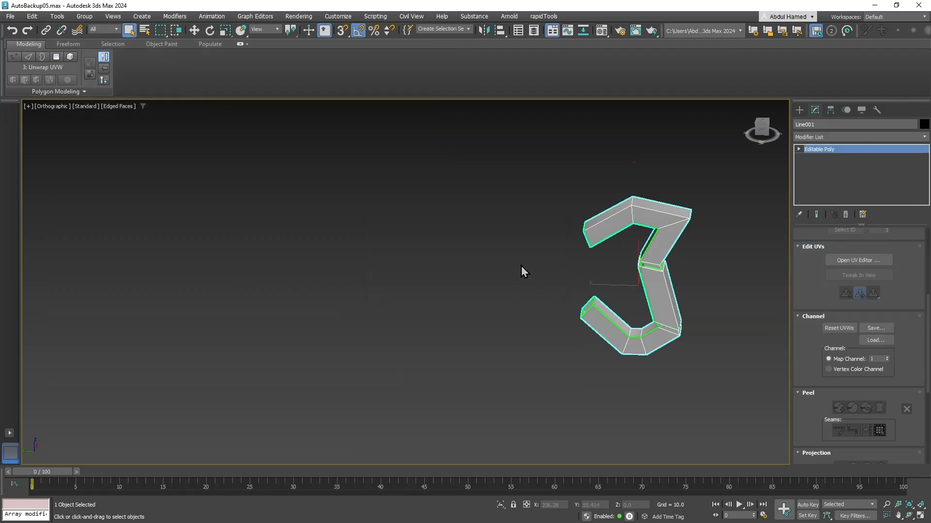
# Step: Unhide all the mug's parts and clear the selection
pyautogui.rightClick(518, 262)
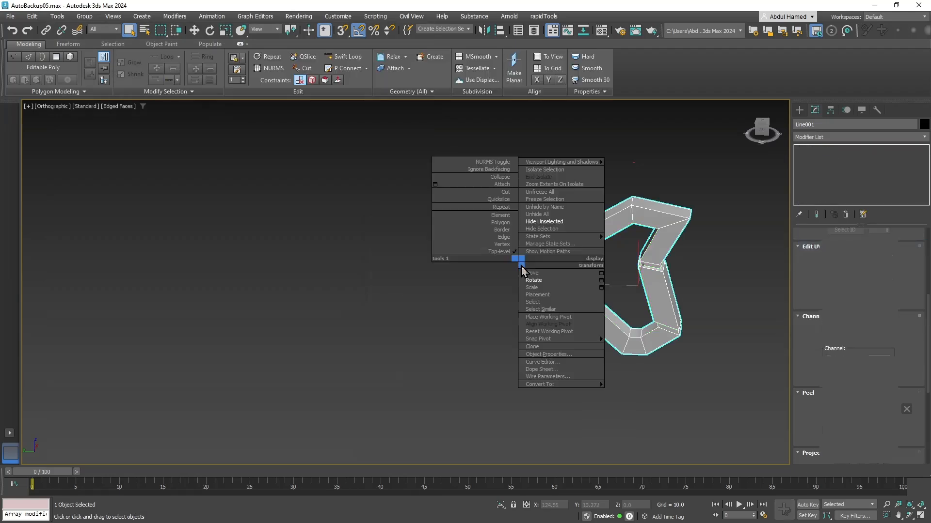
pyautogui.click(552, 215)
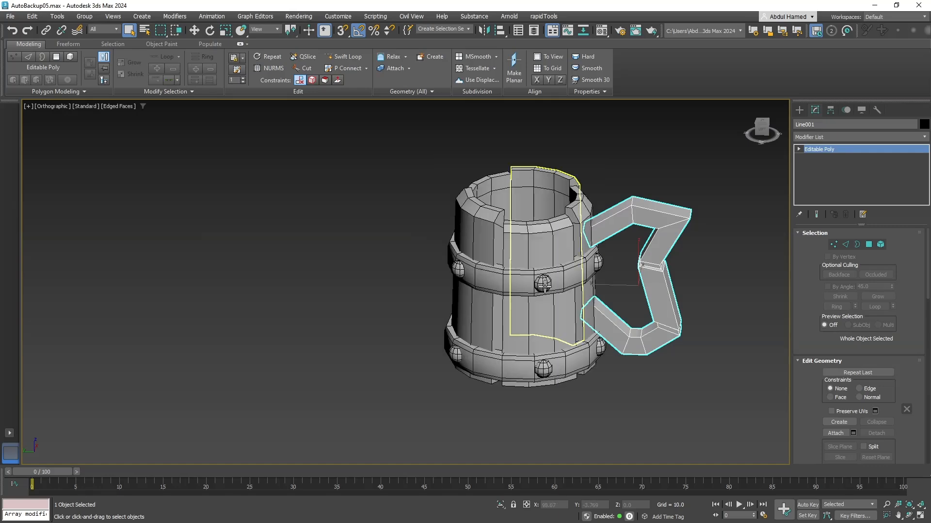
pyautogui.click(617, 416)
# Step: Inspect the complete mug from several angles and select the front stave of its body
pyautogui.keyDown('alt'); pyautogui.moveTo(605, 388); pyautogui.dragTo(485, 349, button='middle'); pyautogui.keyUp('alt')
pyautogui.keyDown('alt'); pyautogui.moveTo(446, 238); pyautogui.dragTo(536, 374, button='middle'); pyautogui.keyUp('alt')
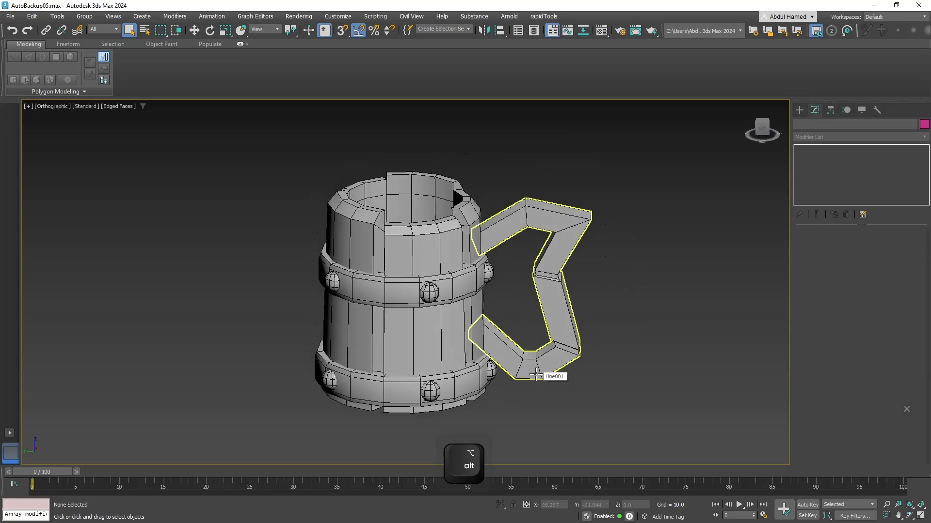
pyautogui.moveTo(483, 406)
pyautogui.keyDown('alt'); pyautogui.mouseDown(button='middle')
pyautogui.moveTo(480, 424)
pyautogui.moveTo(492, 397)
pyautogui.mouseUp(button='middle'); pyautogui.keyUp('alt')
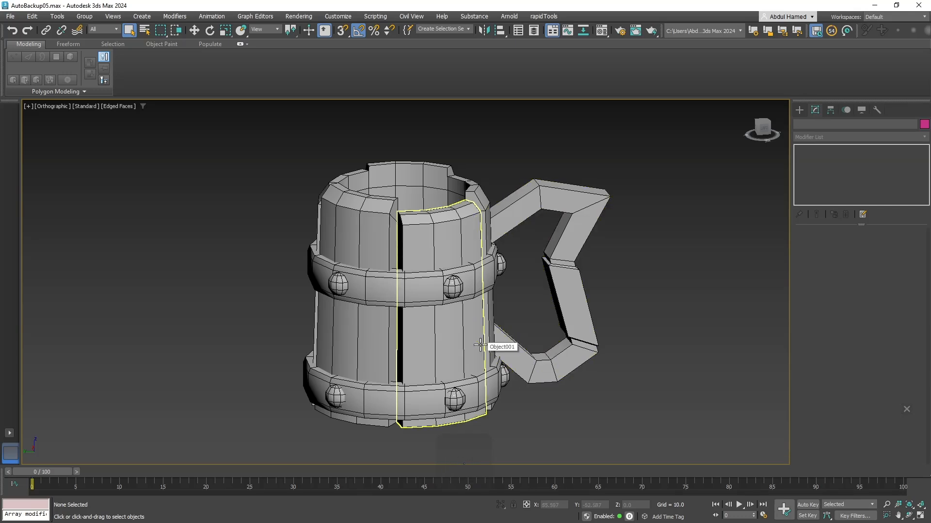
pyautogui.keyDown('alt'); pyautogui.moveTo(494, 299); pyautogui.dragTo(600, 266, button='middle'); pyautogui.keyUp('alt')
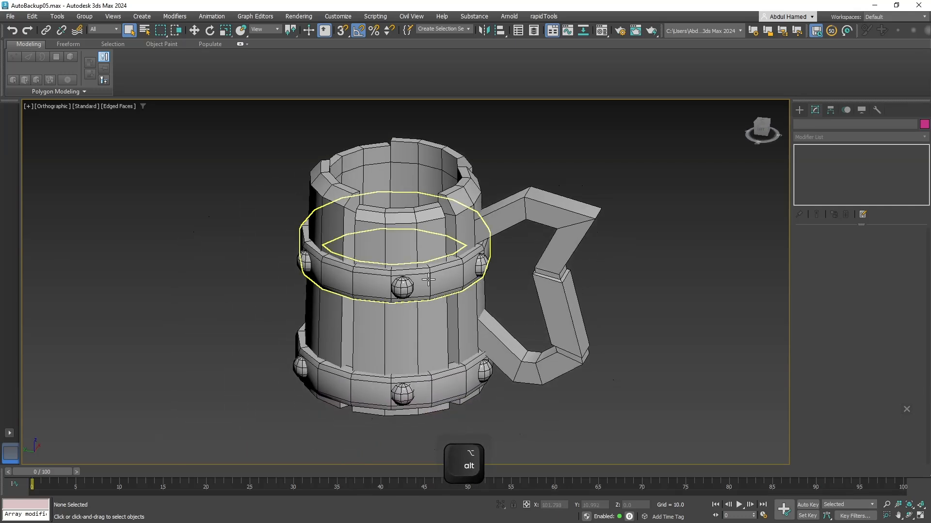
pyautogui.keyDown('alt'); pyautogui.moveTo(468, 322); pyautogui.dragTo(493, 289, button='middle'); pyautogui.keyUp('alt')
pyautogui.click(478, 331)
pyautogui.keyDown('alt'); pyautogui.moveTo(461, 414); pyautogui.dragTo(398, 412, button='middle'); pyautogui.keyUp('alt')
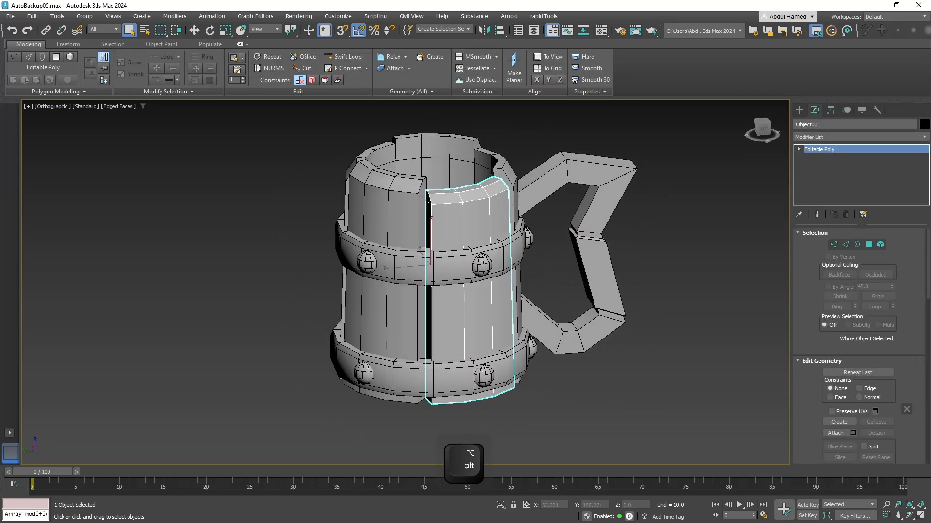